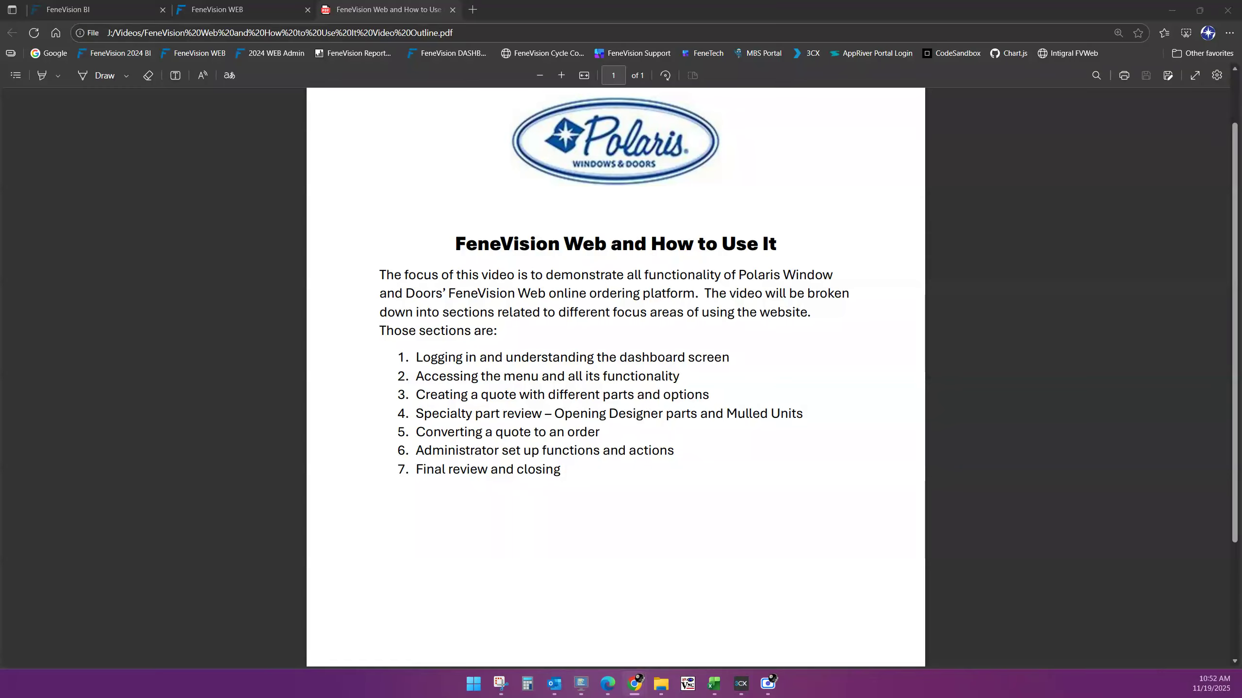
# Switch to the FeneVision WEB tab's prefilled sign-in page and highlight its login address
pyautogui.hotkey('alt', 'Tab')
pyautogui.click(267, 15)
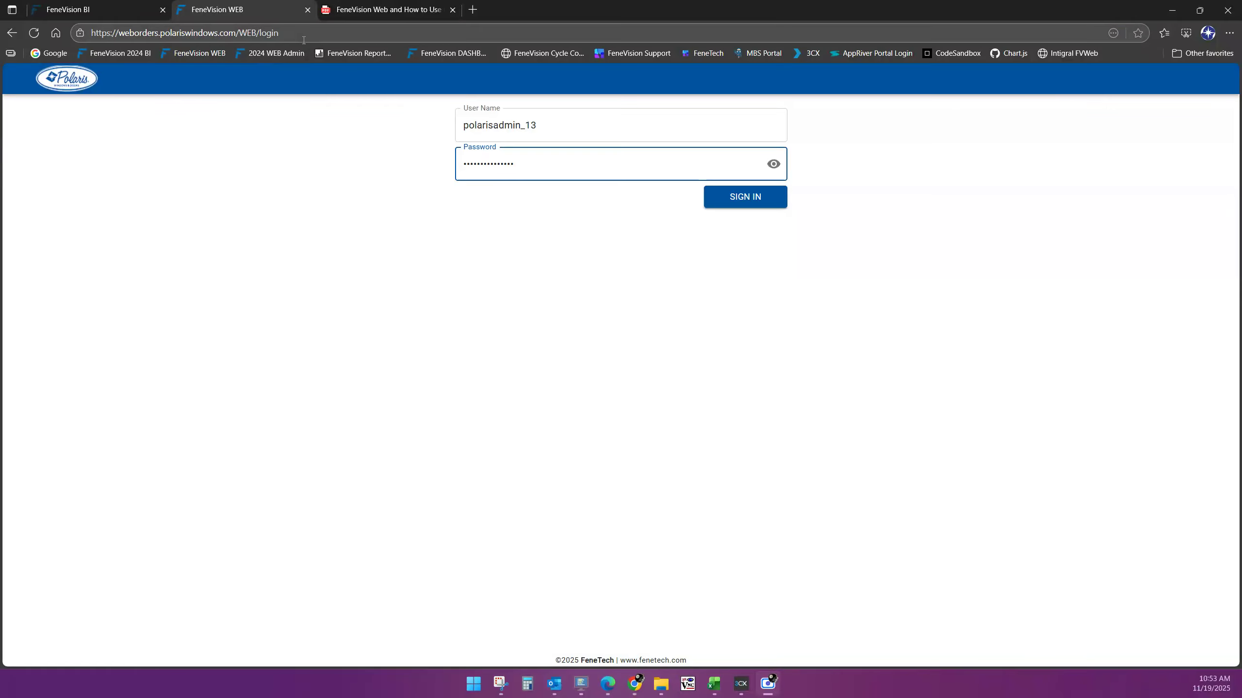
pyautogui.moveTo(301, 38); pyautogui.dragTo(121, 38)
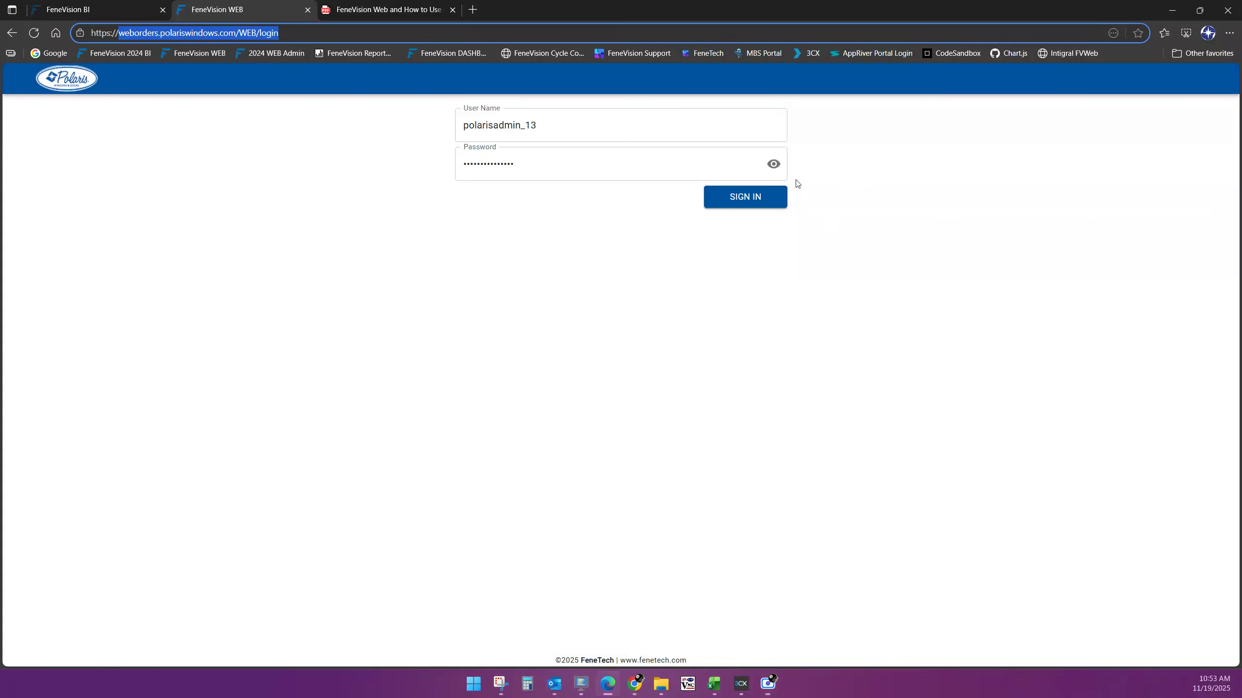
# Sign in, then scroll through the Dashboard's Orders and Company Quotes tables
pyautogui.click(754, 199)
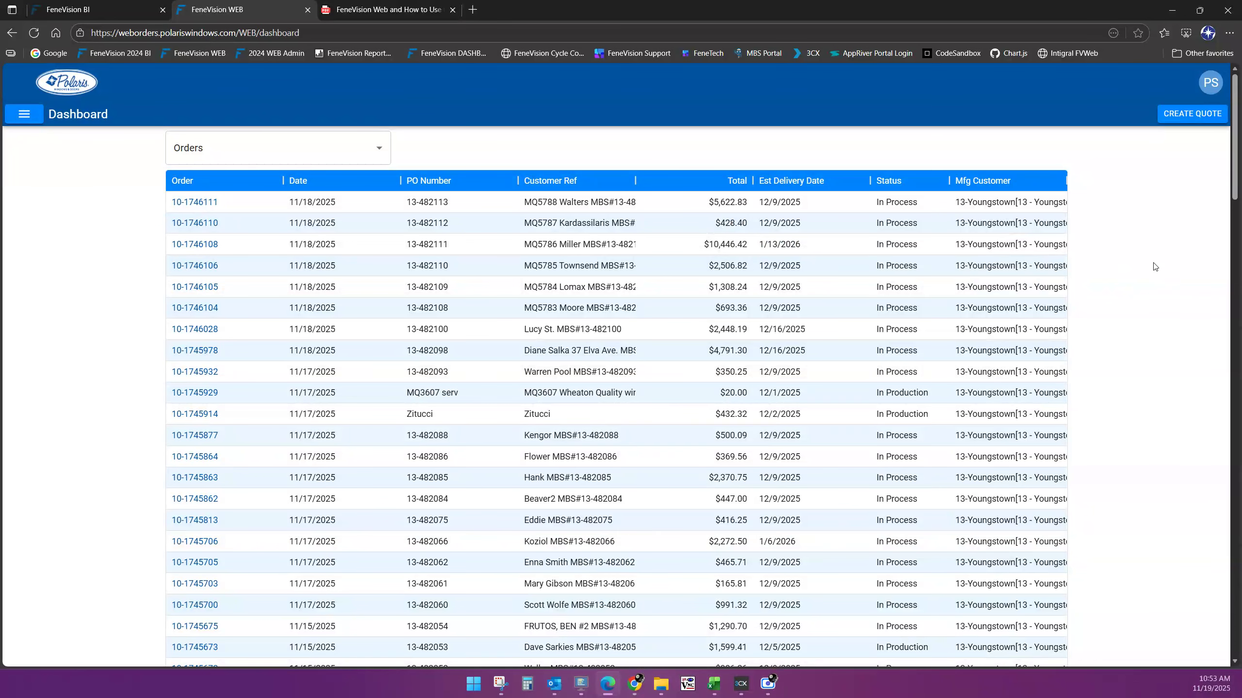
pyautogui.scroll(-4, 1153, 265)
pyautogui.scroll(-10, 1167, 296)
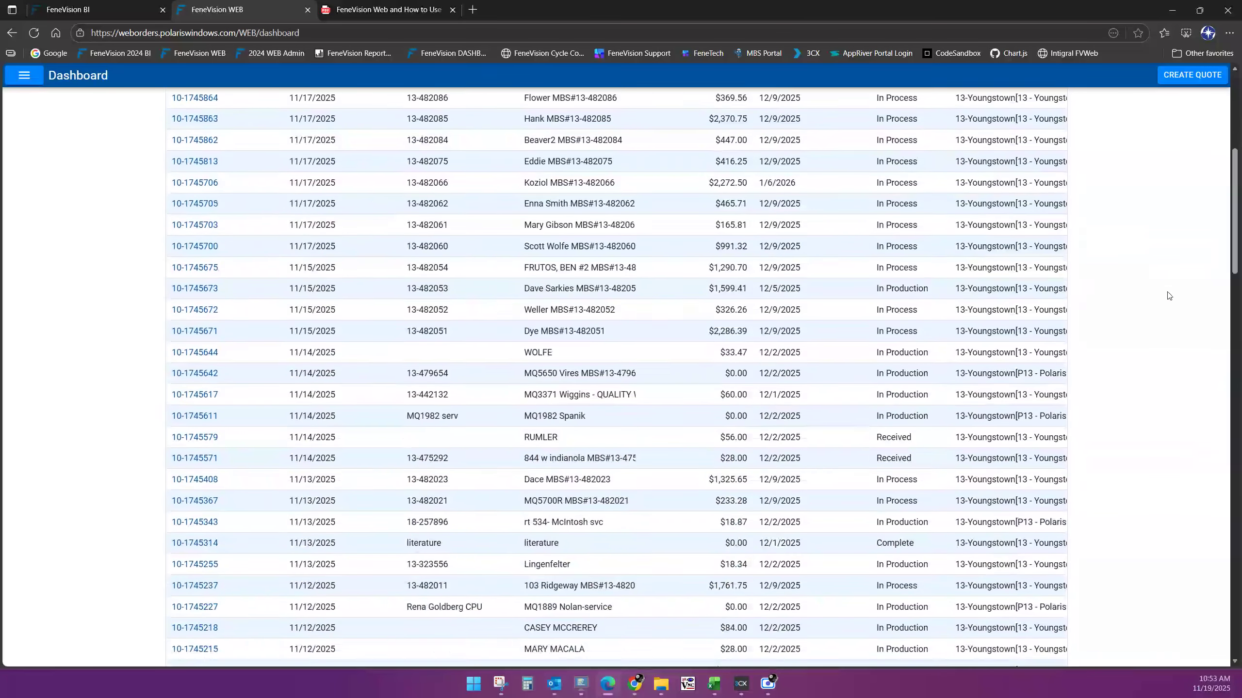
pyautogui.scroll(-8, 1171, 295)
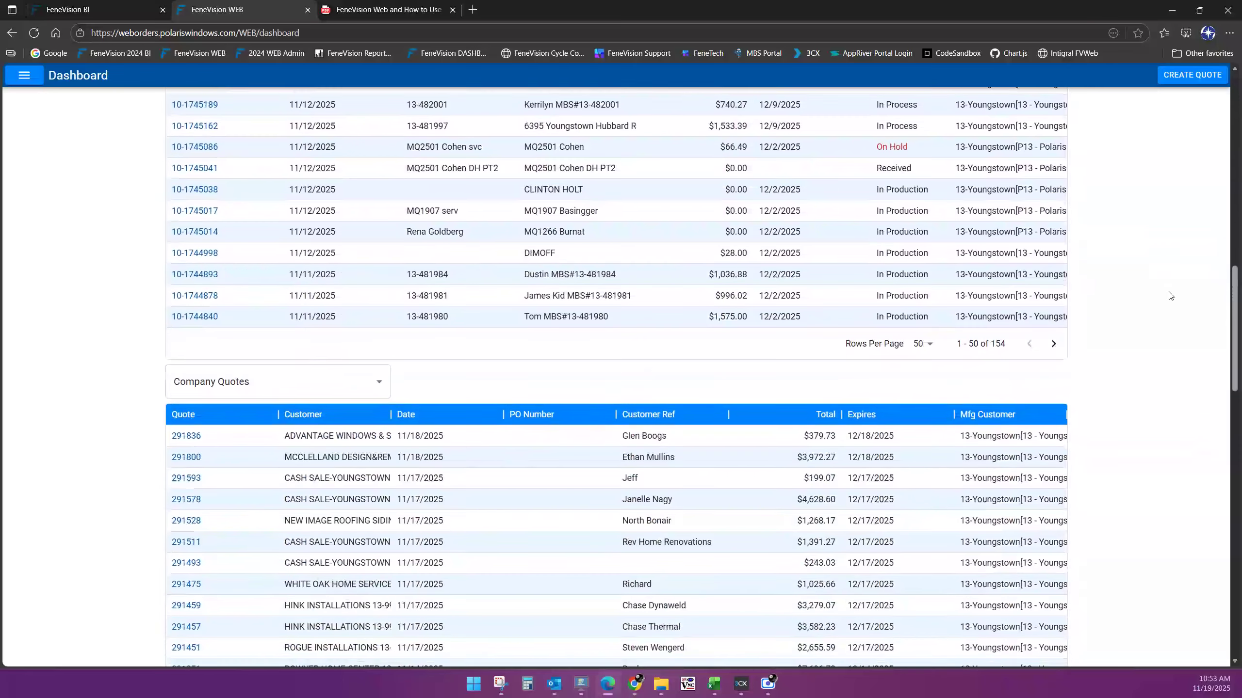
pyautogui.scroll(-1, 1172, 296)
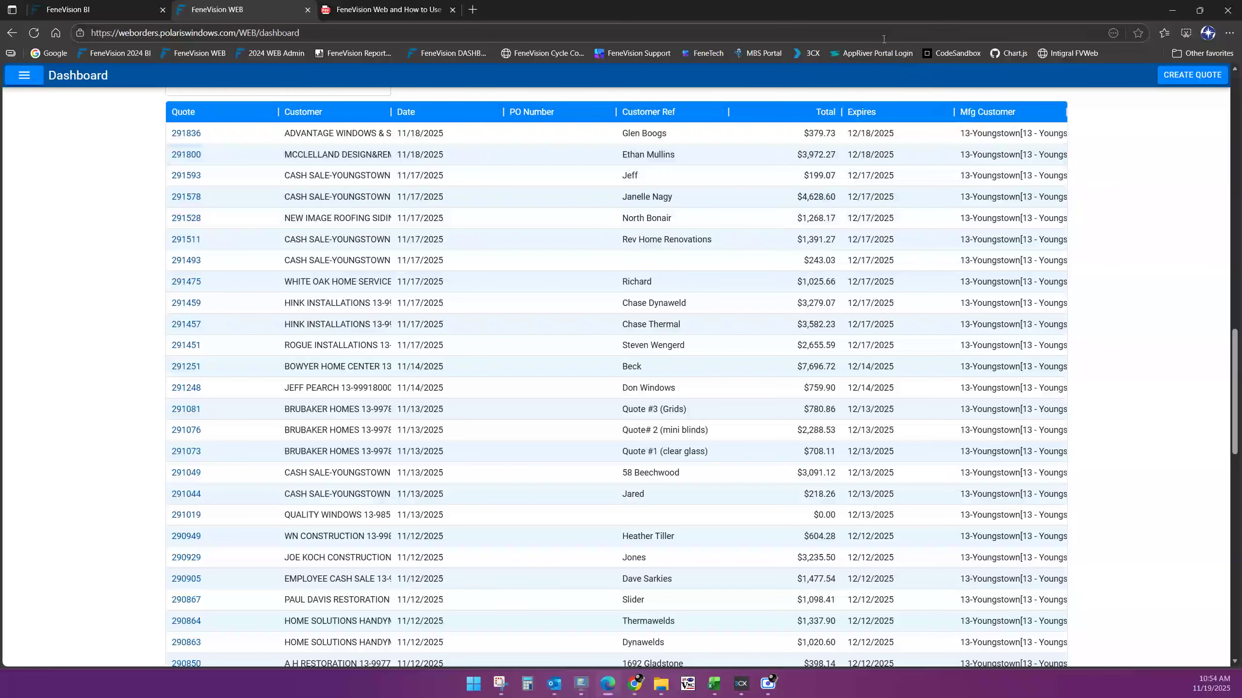
pyautogui.scroll(5, 510, 324)
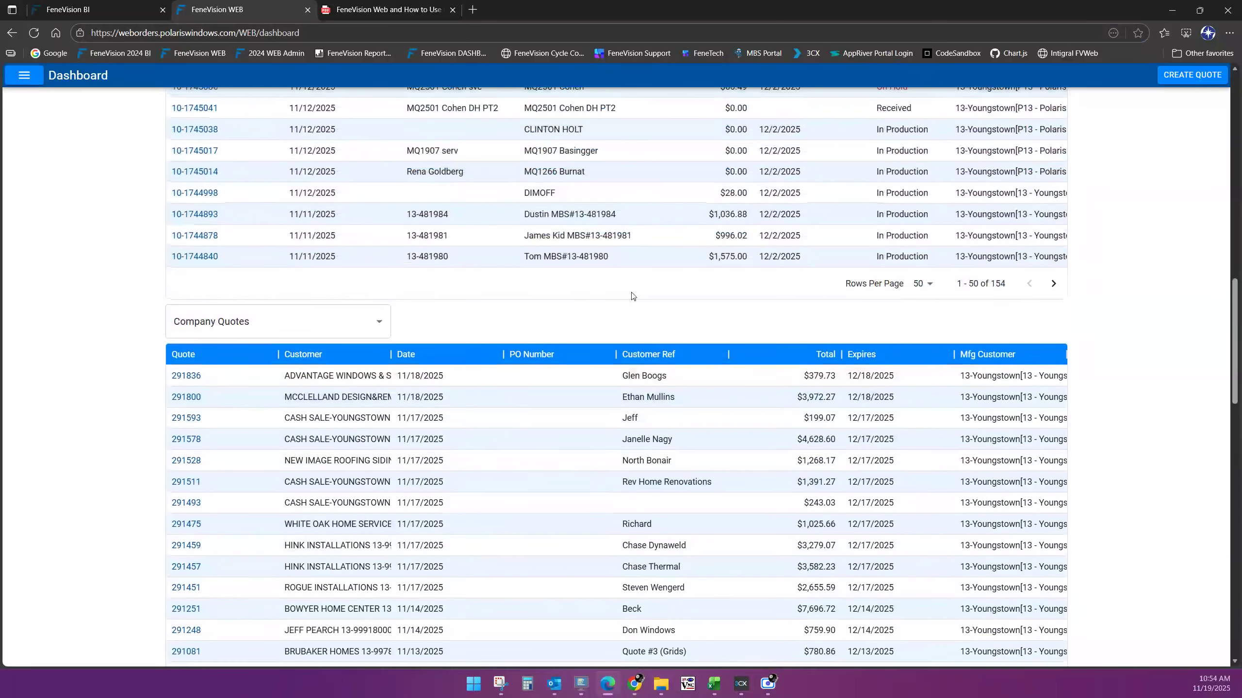
pyautogui.scroll(6, 724, 294)
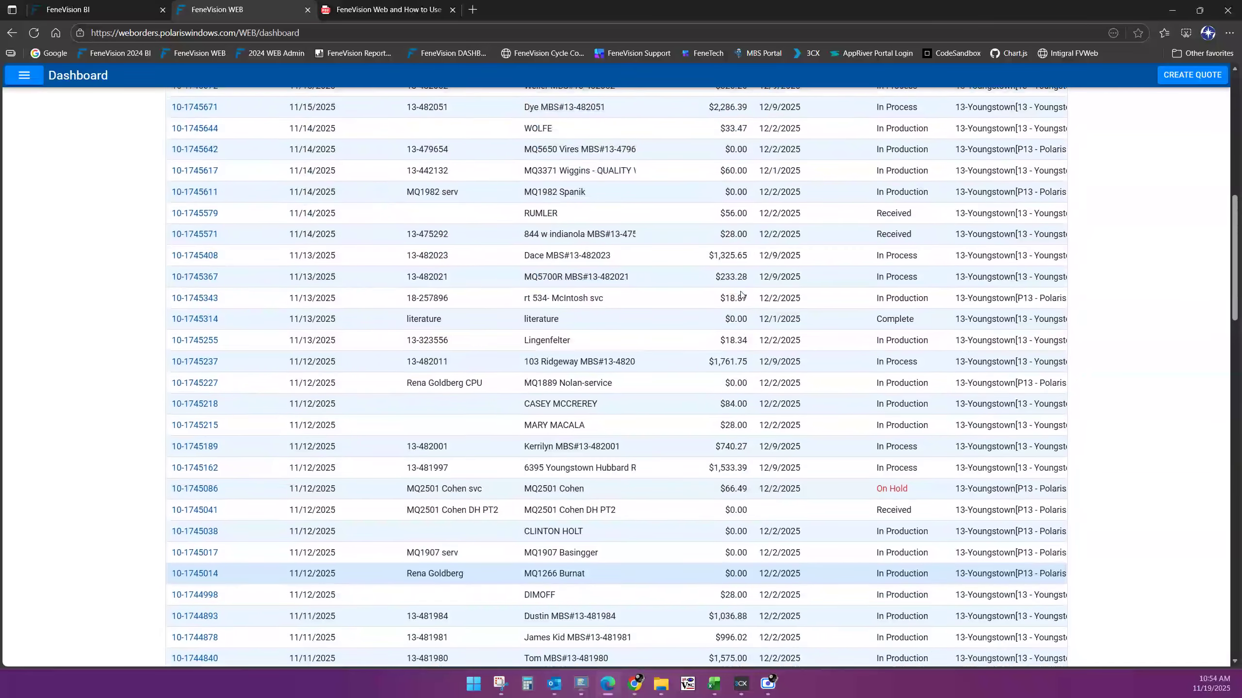
pyautogui.scroll(6, 740, 293)
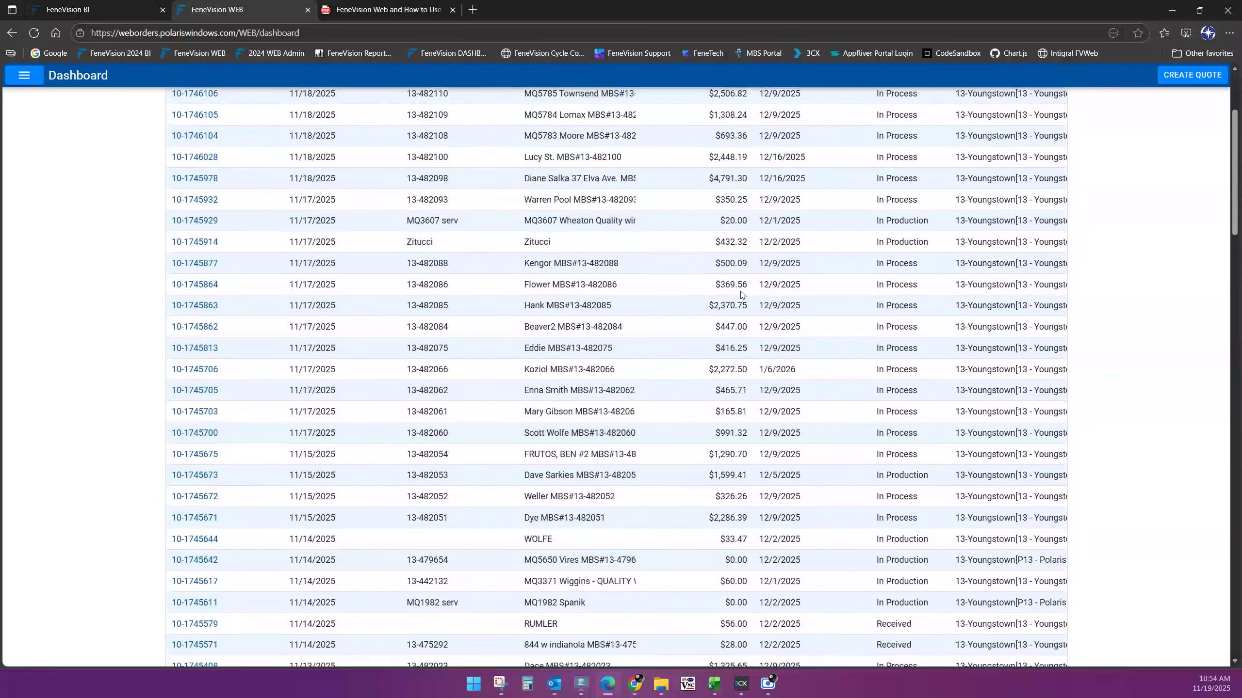
pyautogui.scroll(3, 740, 295)
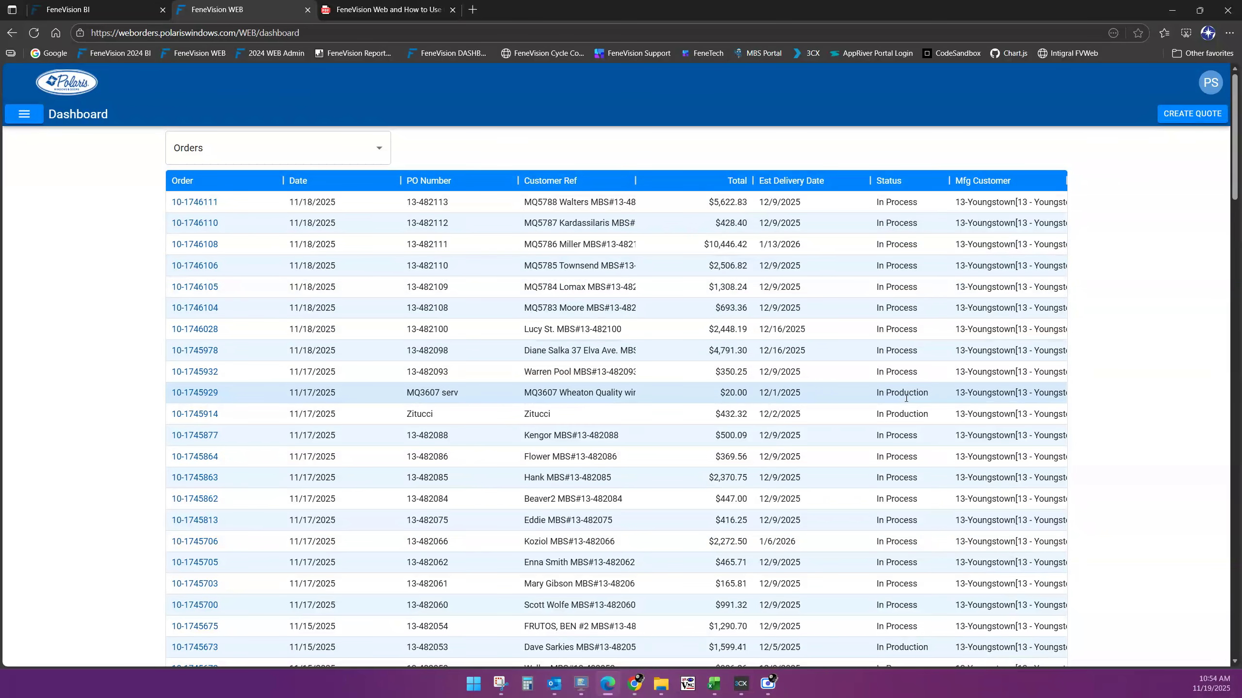
pyautogui.scroll(-5, 903, 394)
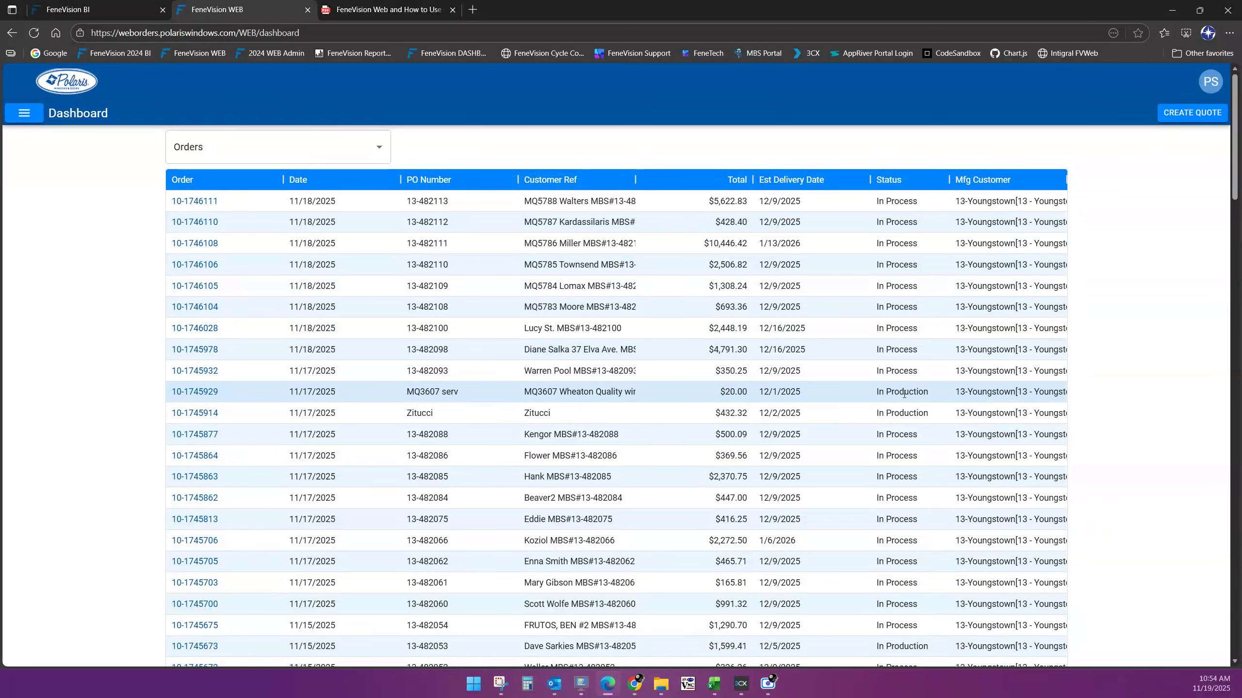
pyautogui.scroll(-4, 906, 395)
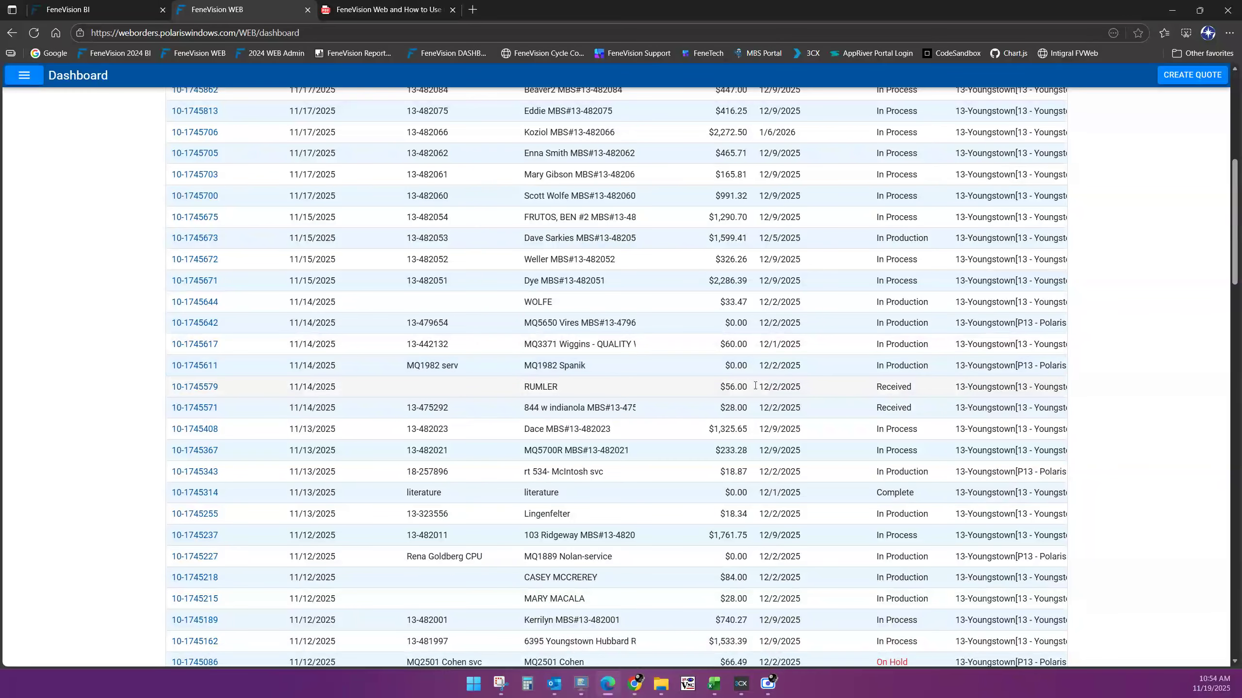
pyautogui.click(201, 389)
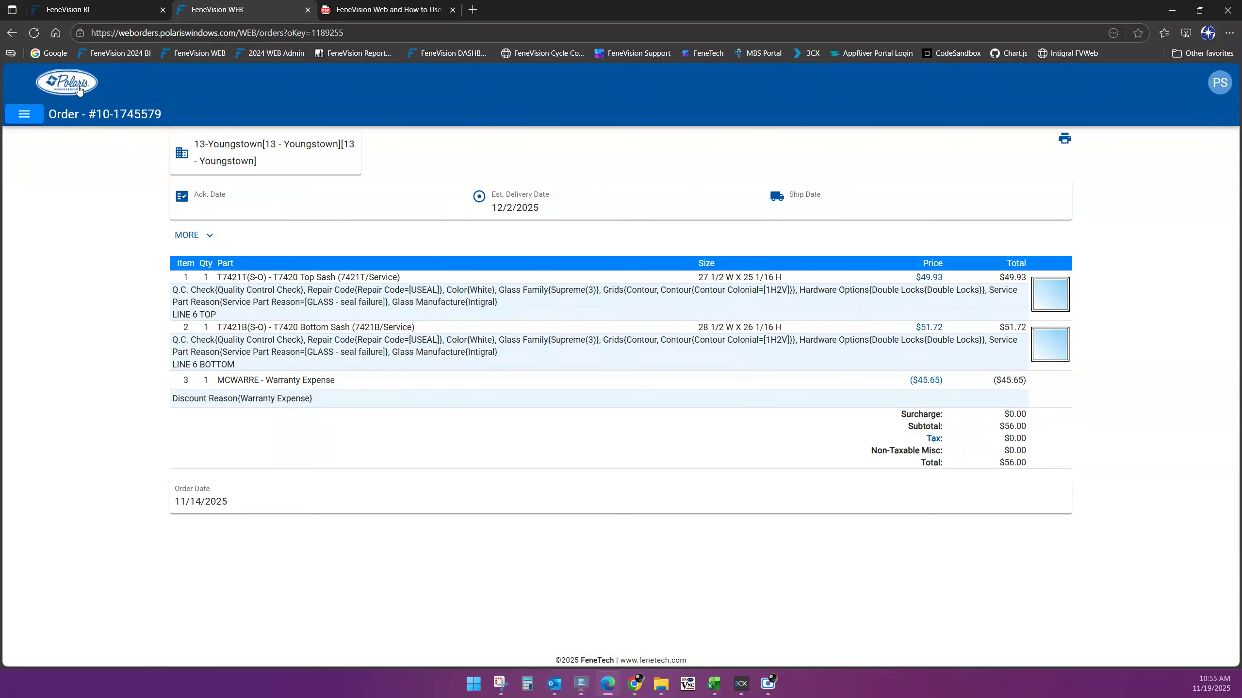
pyautogui.click(79, 90)
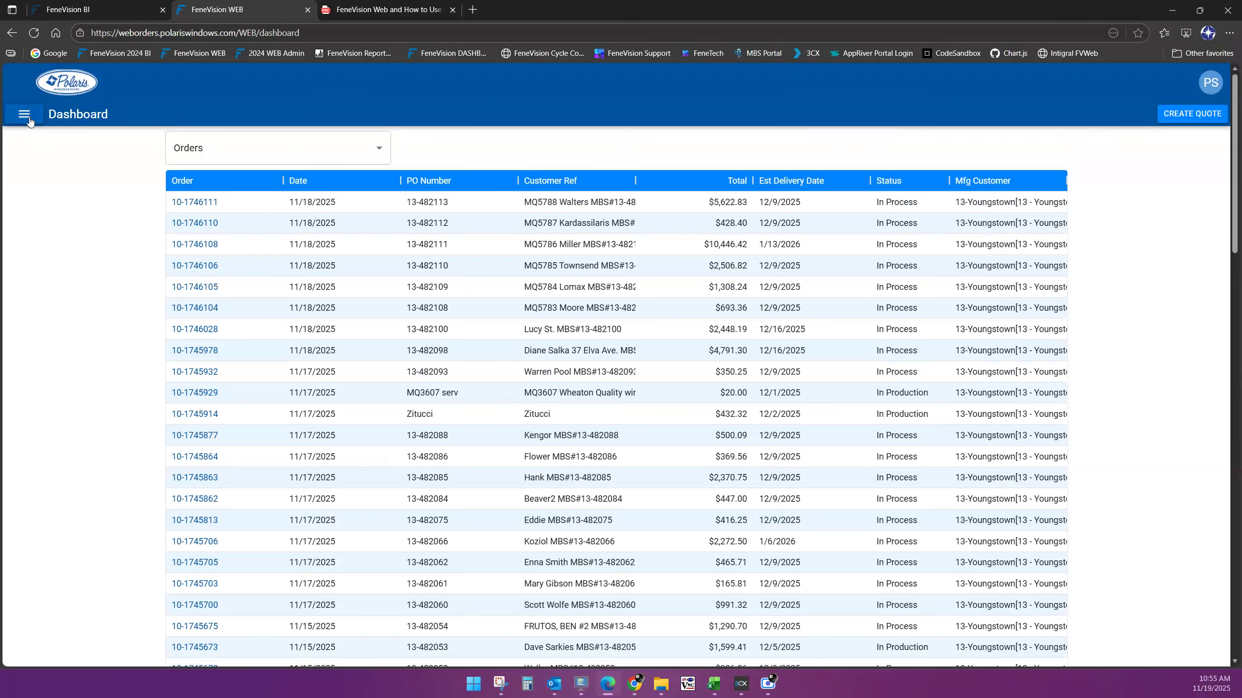
pyautogui.click(30, 118)
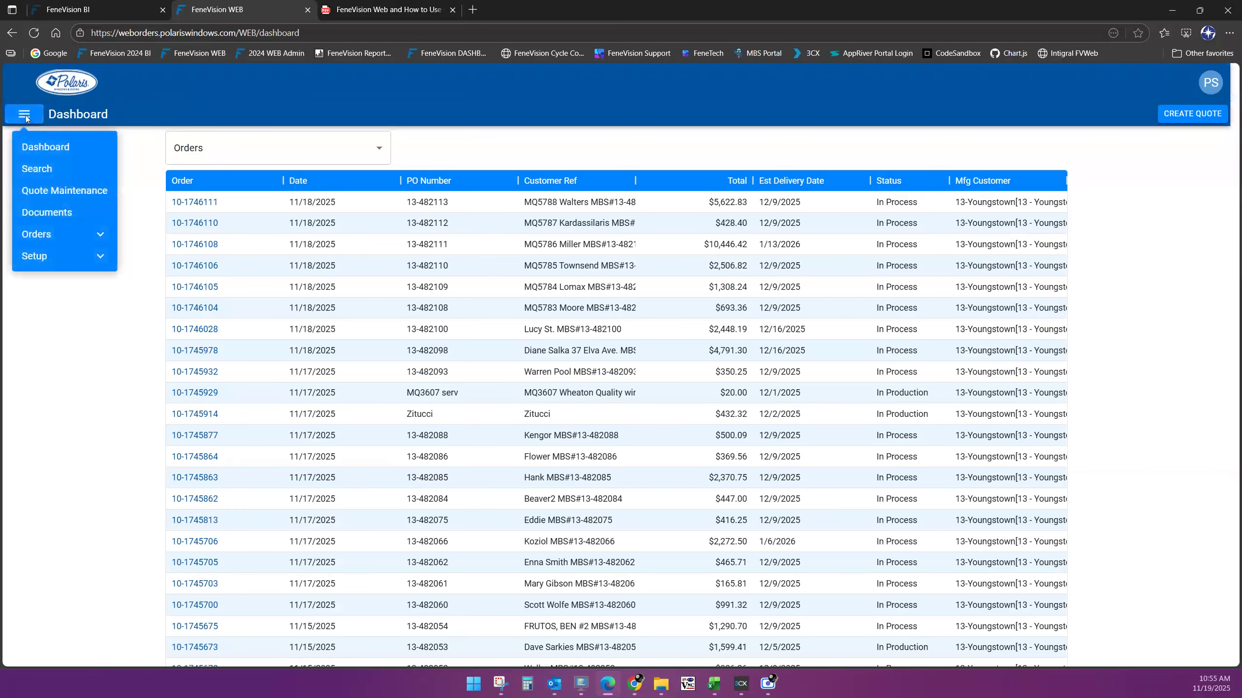
pyautogui.click(45, 149)
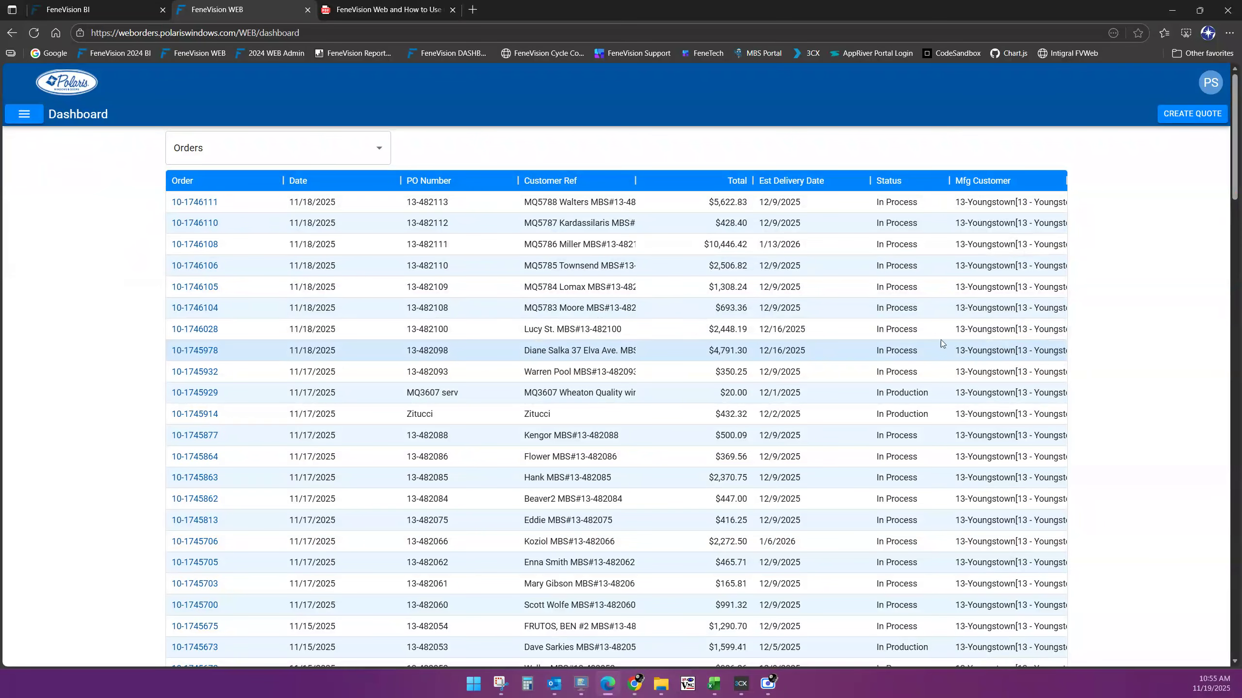
pyautogui.scroll(-3, 860, 335)
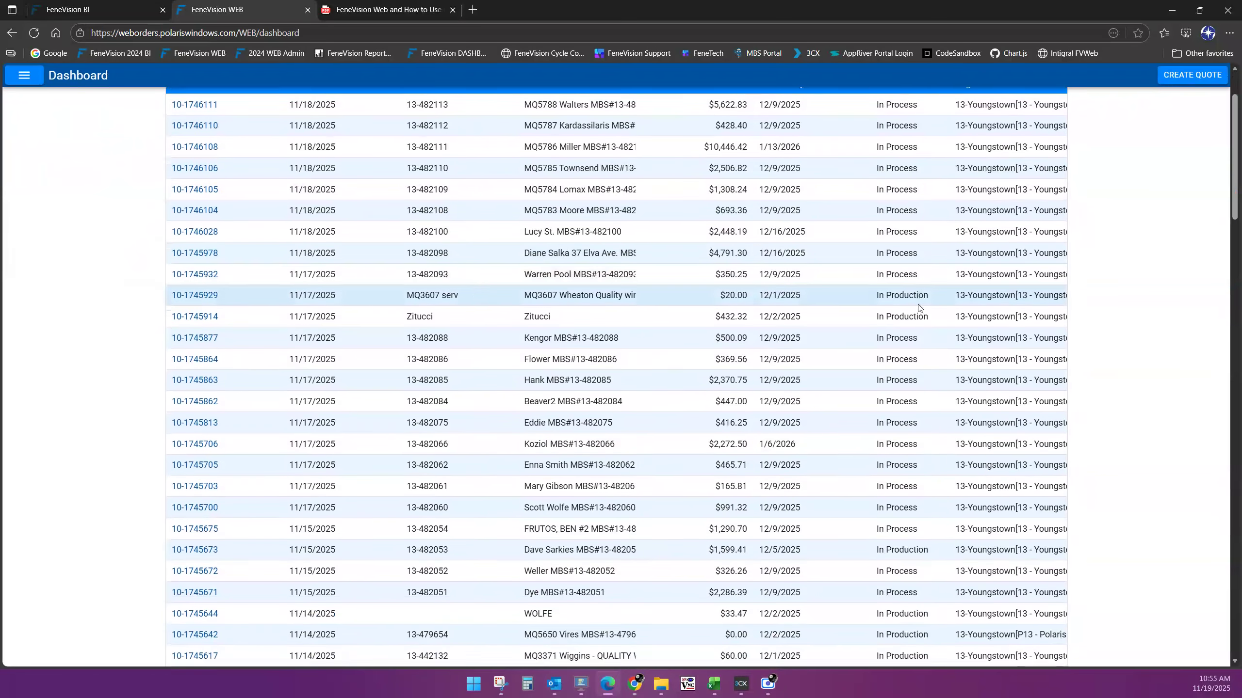
pyautogui.scroll(-3, 889, 328)
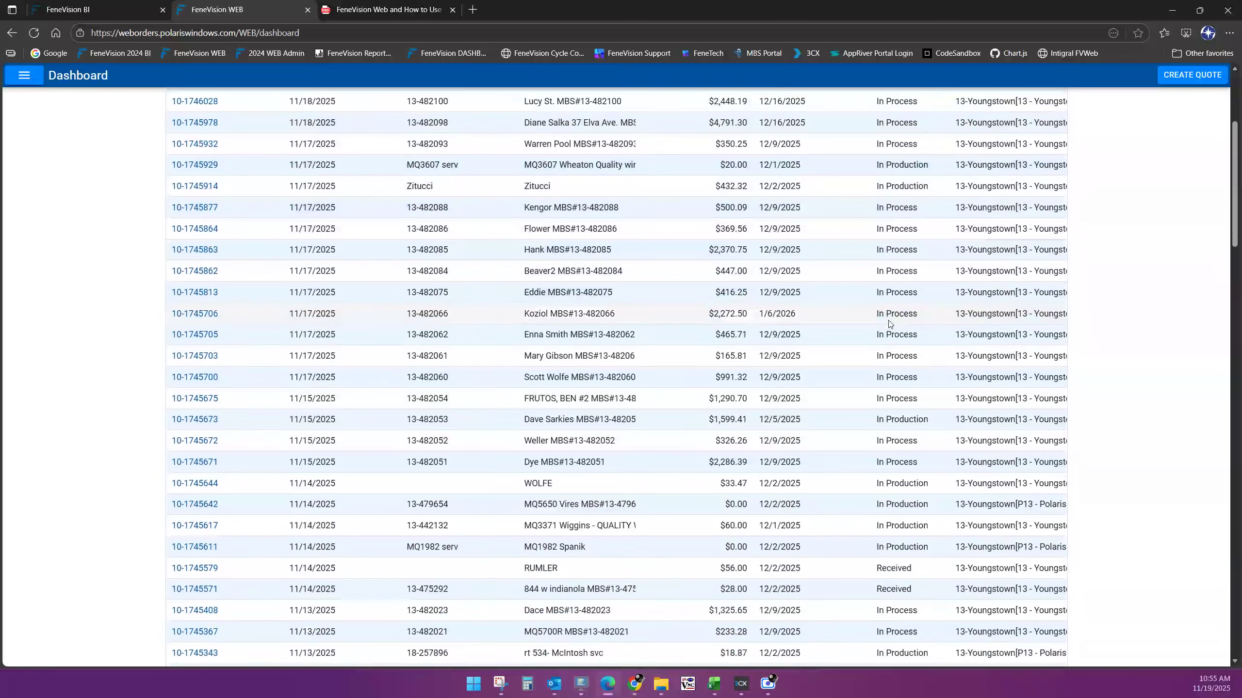
pyautogui.scroll(-5, 884, 364)
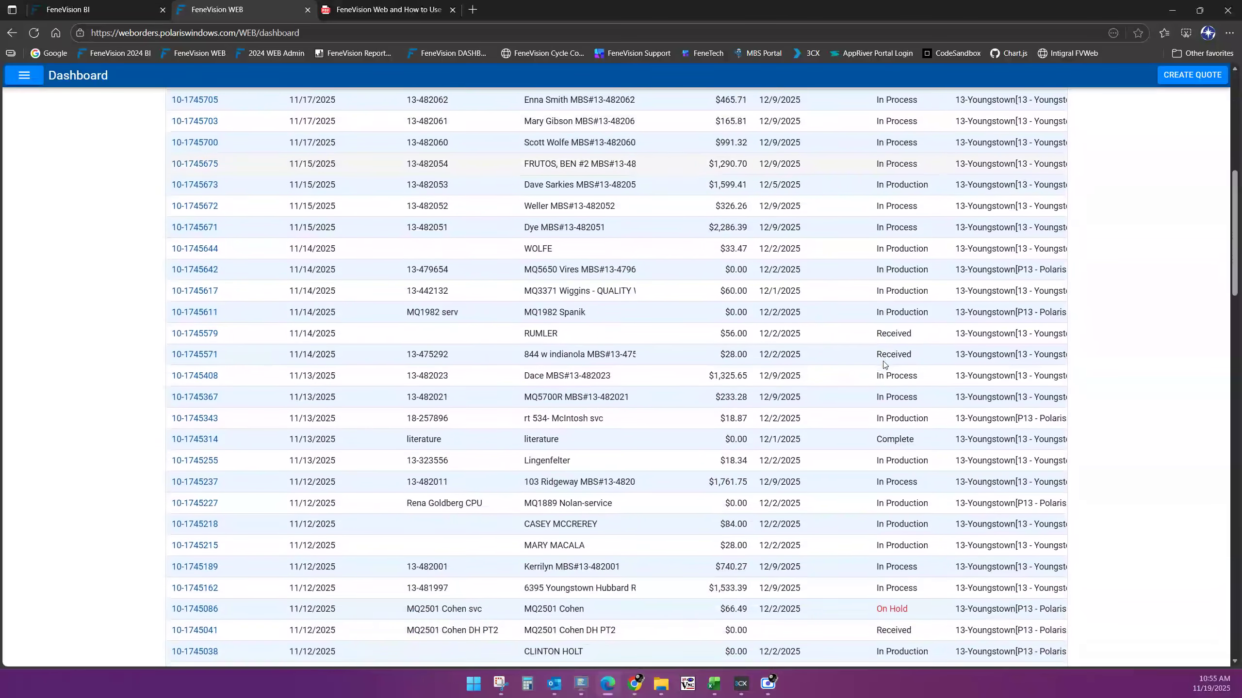
pyautogui.scroll(-1, 884, 364)
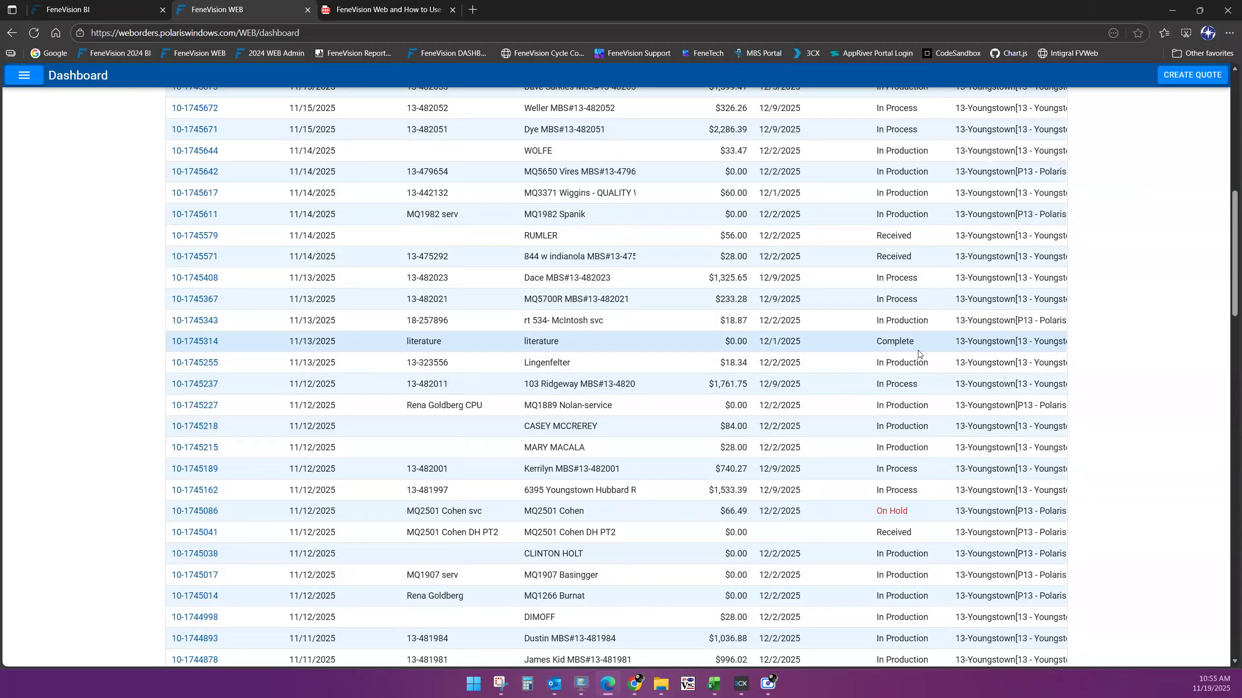
pyautogui.scroll(4, 491, 339)
pyautogui.scroll(6, 491, 340)
pyautogui.scroll(1, 495, 339)
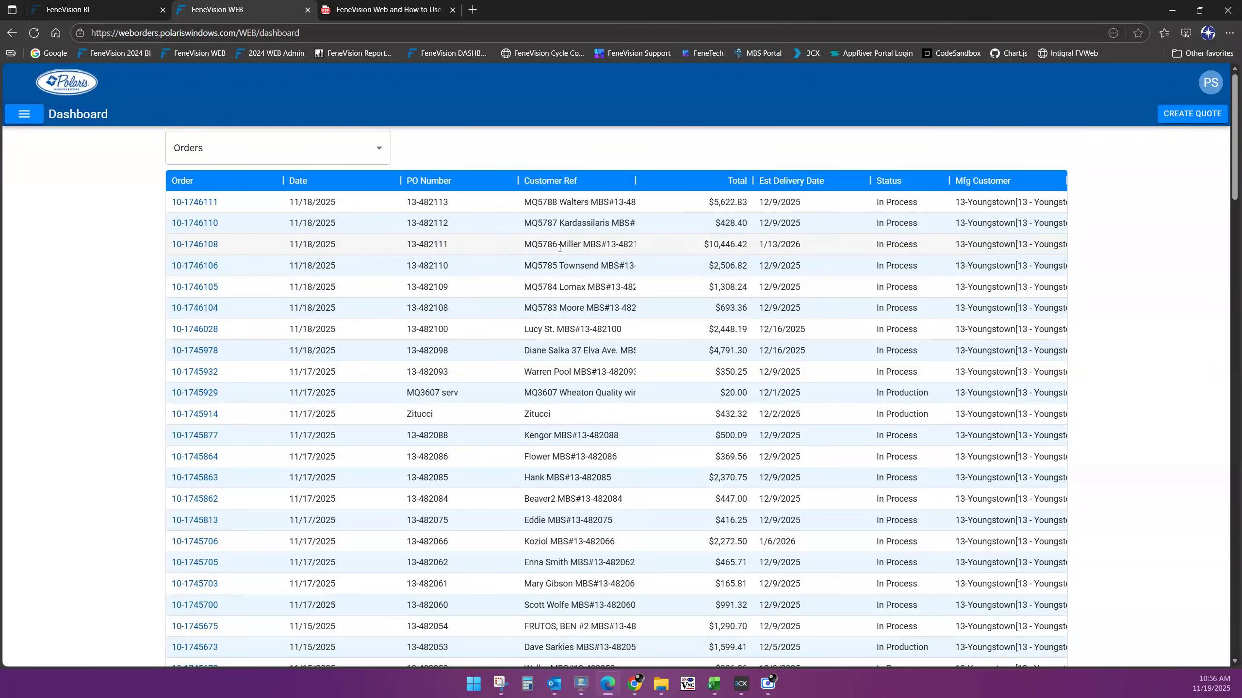
pyautogui.click(423, 14)
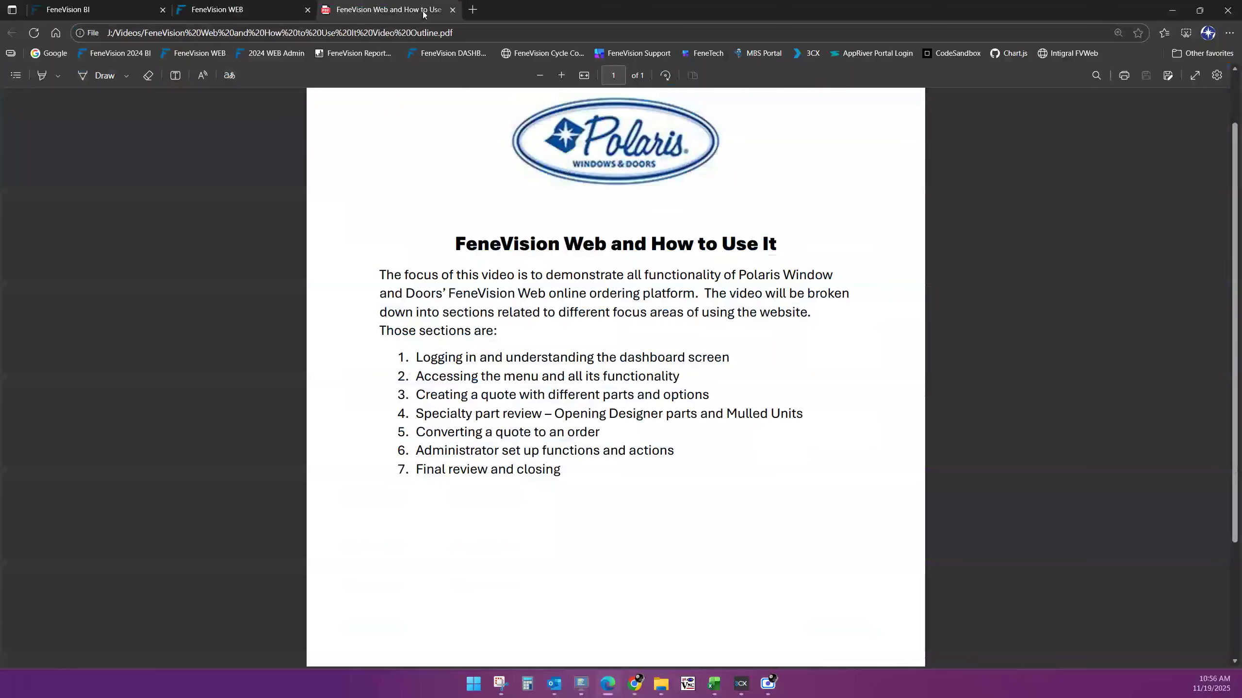
pyautogui.click(263, 13)
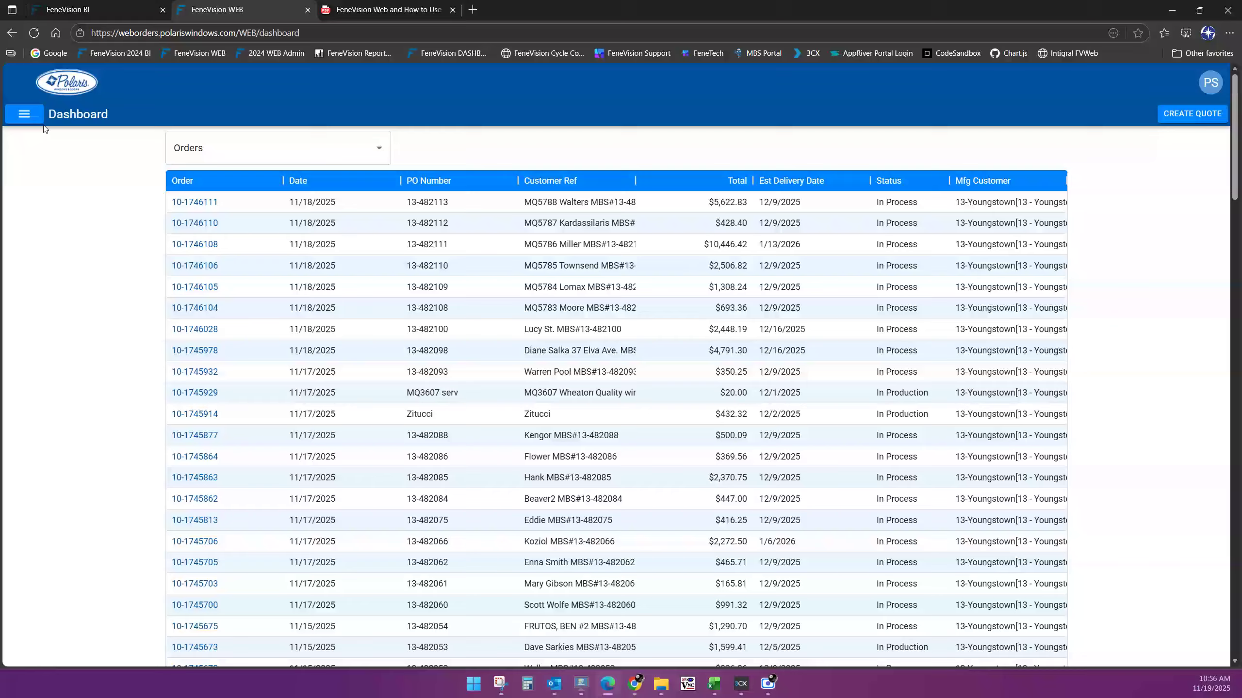
# In the site menu, expand the Orders, Setup and Pricing sections to preview their pages
pyautogui.click(30, 116)
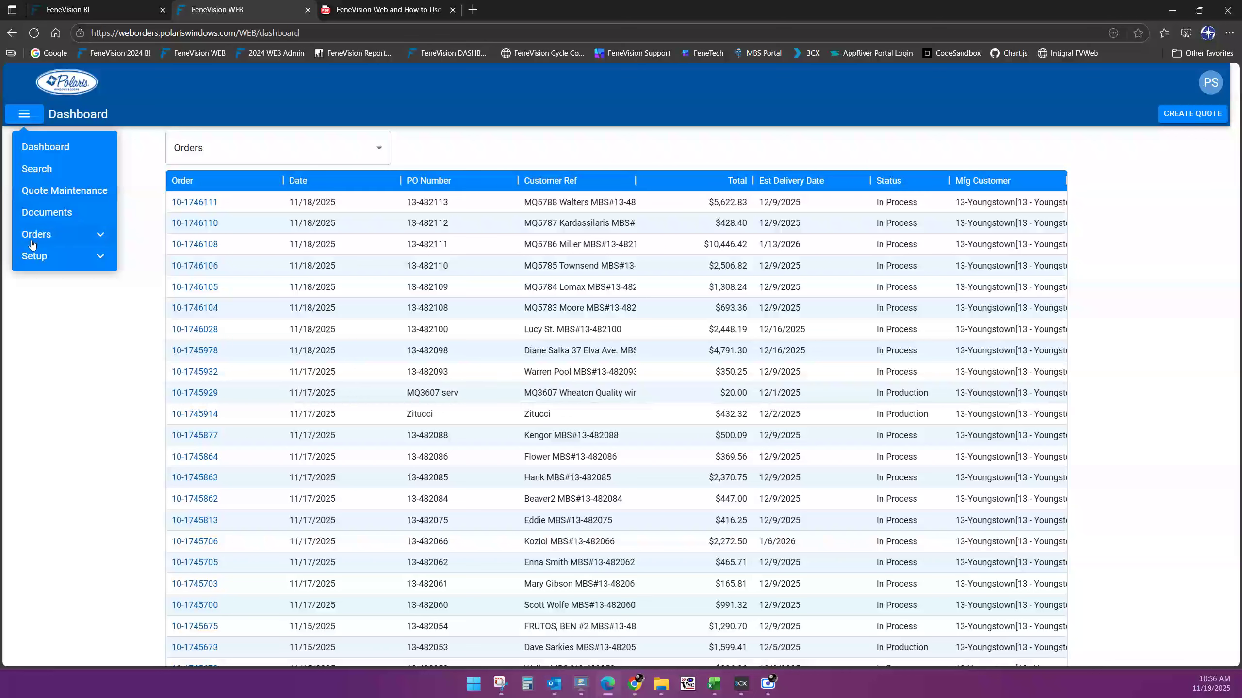
pyautogui.click(100, 236)
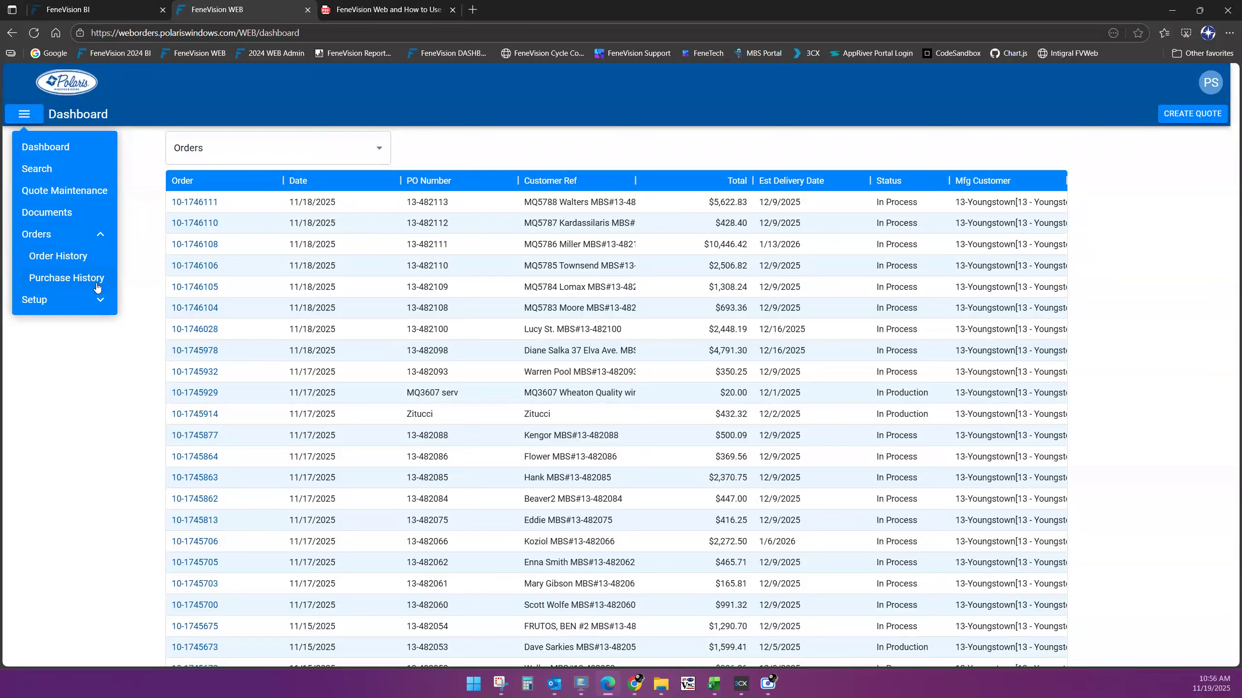
pyautogui.click(101, 234)
pyautogui.click(101, 258)
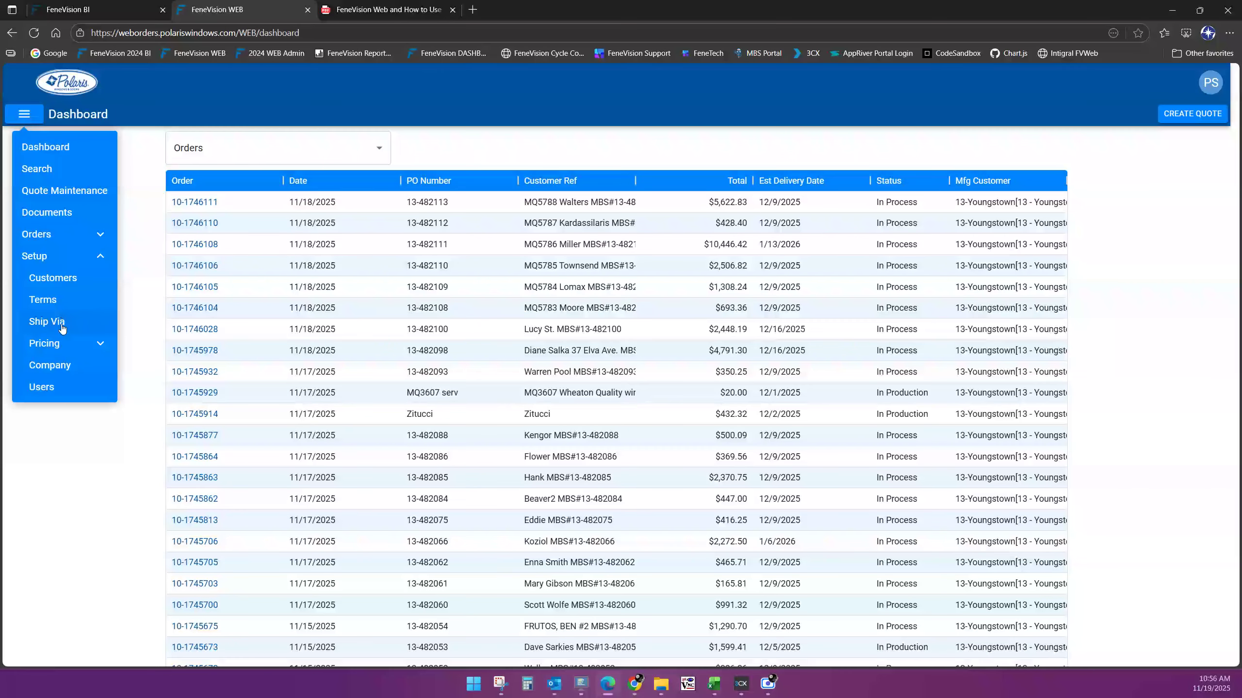
pyautogui.click(101, 345)
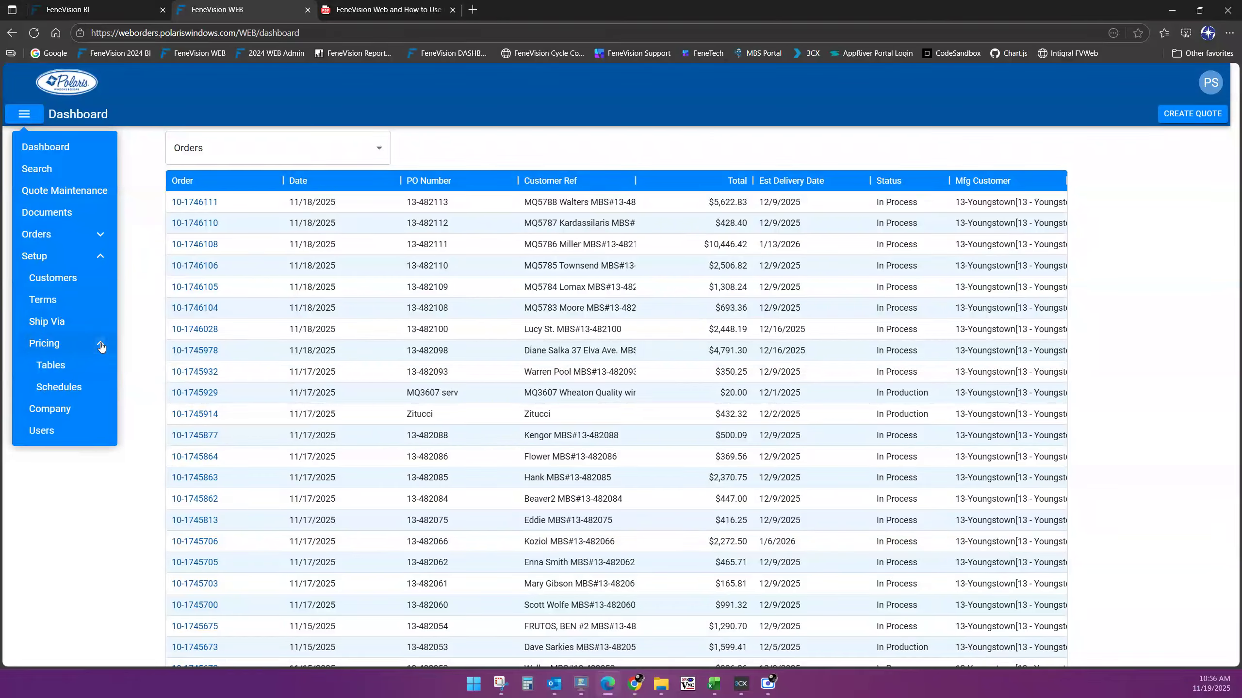
pyautogui.click(101, 345)
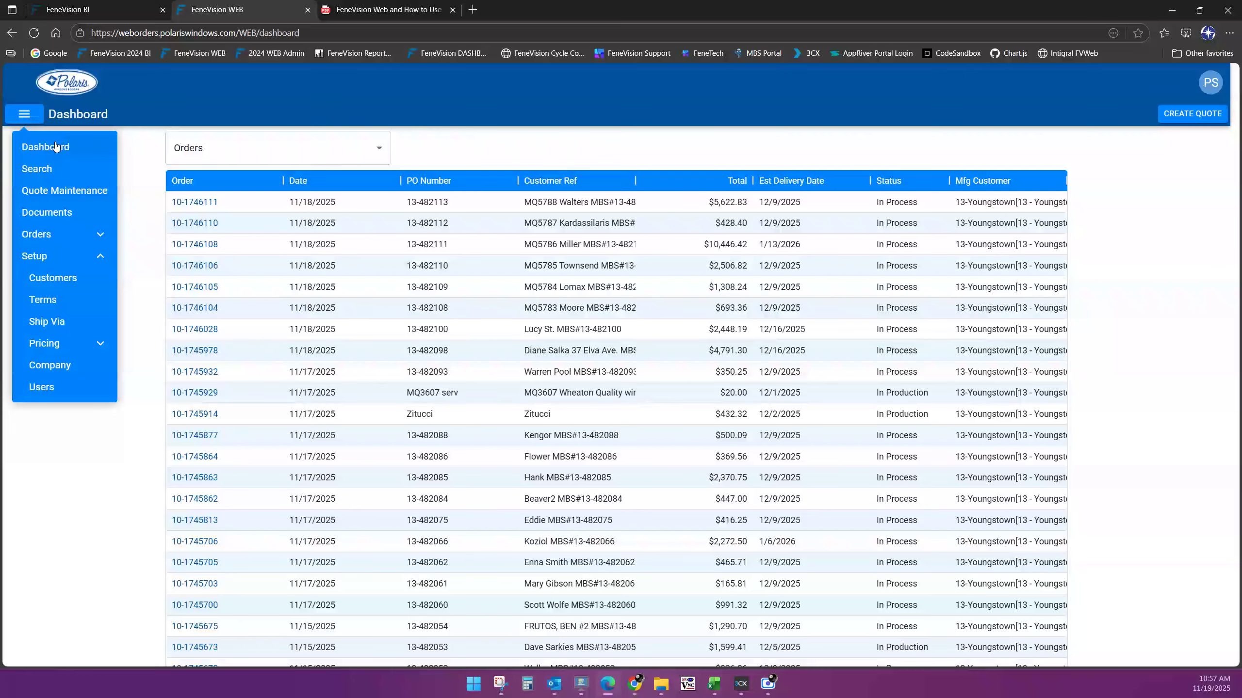
# Close the menu, scroll the dashboard Orders table, and reopen the site navigation
pyautogui.click(231, 90)
pyautogui.scroll(-15, 905, 443)
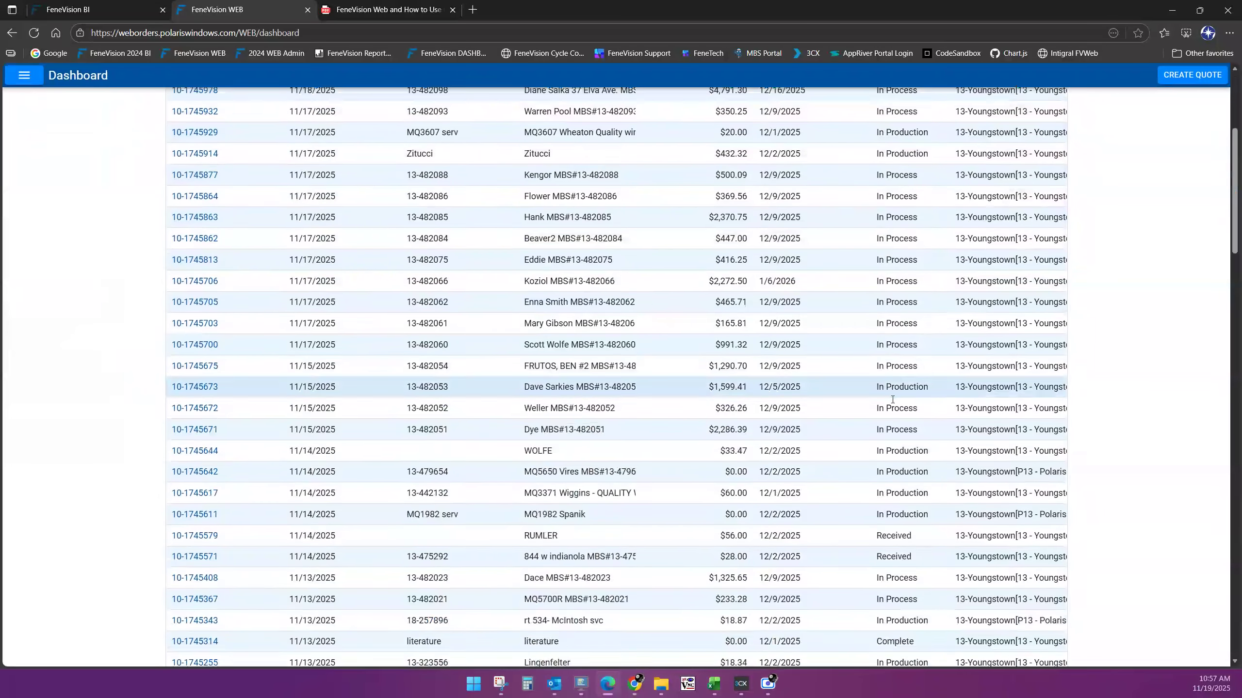
pyautogui.scroll(15, 905, 443)
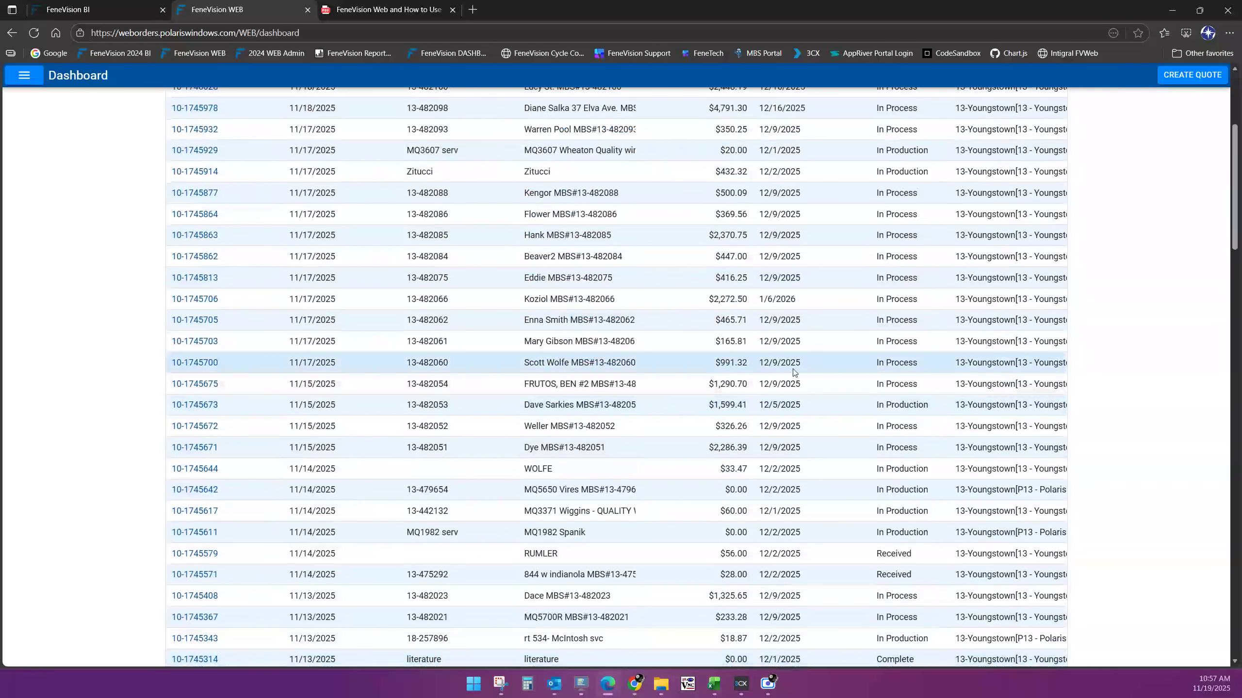
pyautogui.scroll(1, 784, 366)
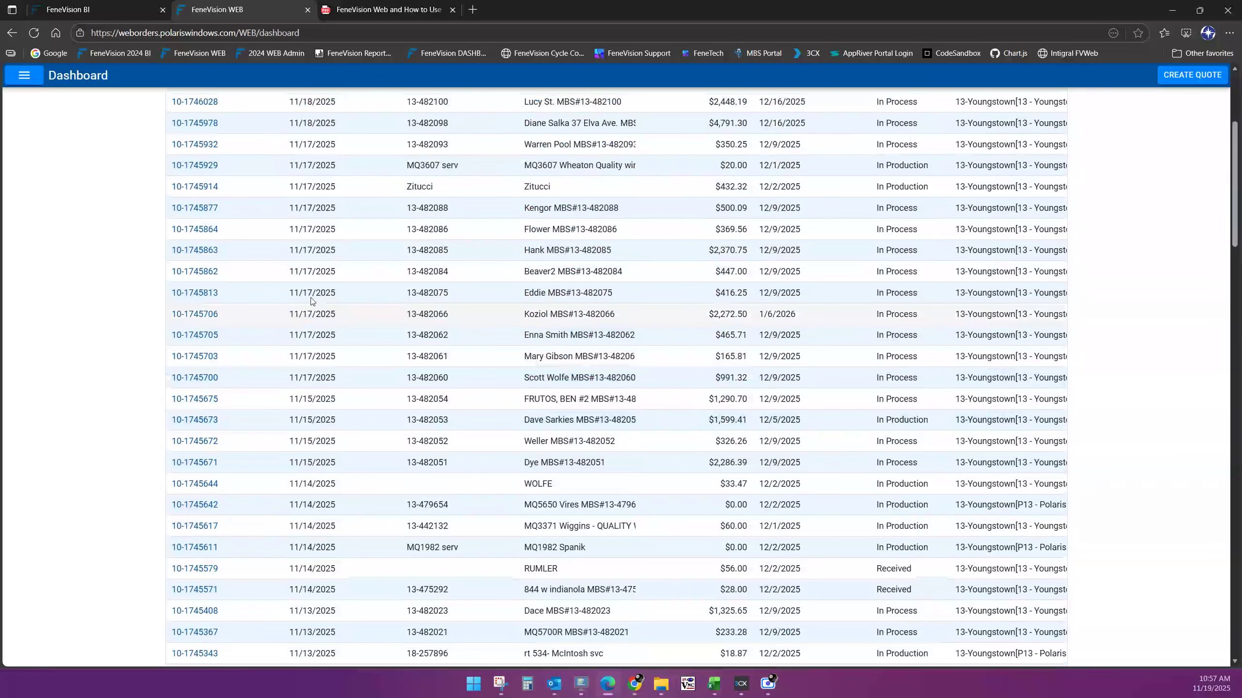
pyautogui.click(23, 74)
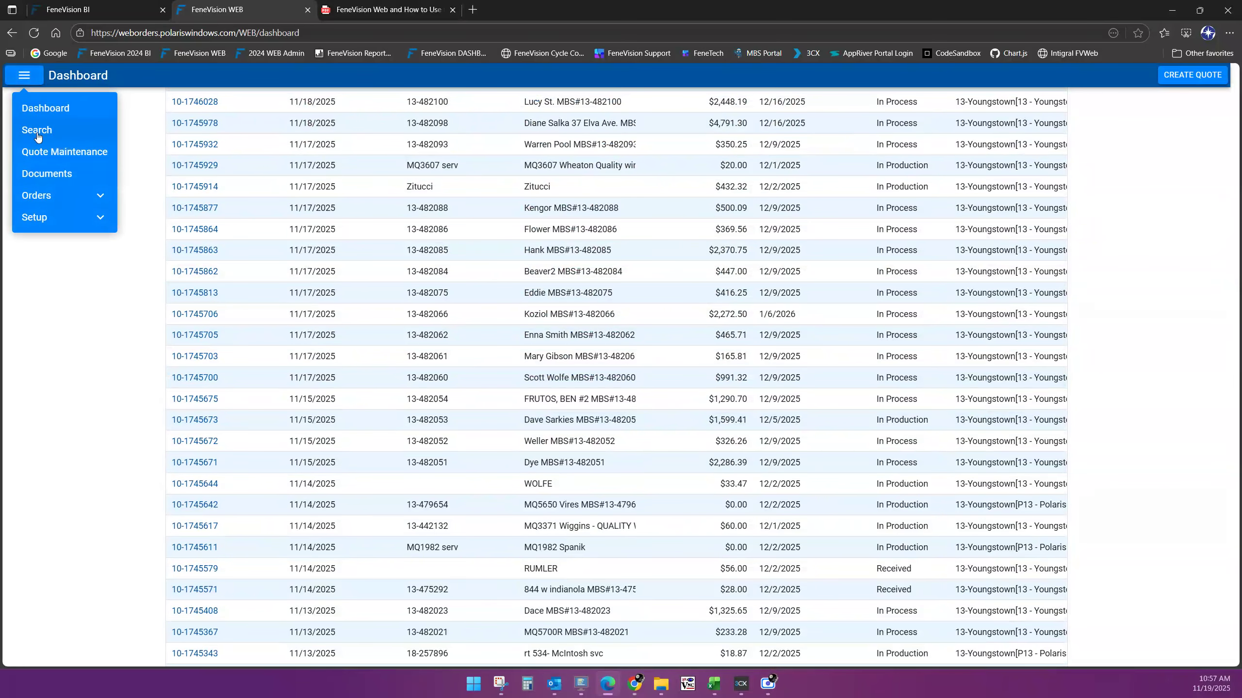
# Run an order search for 17447005, then return to the Orders dashboard
pyautogui.click(37, 128)
pyautogui.click(209, 160)
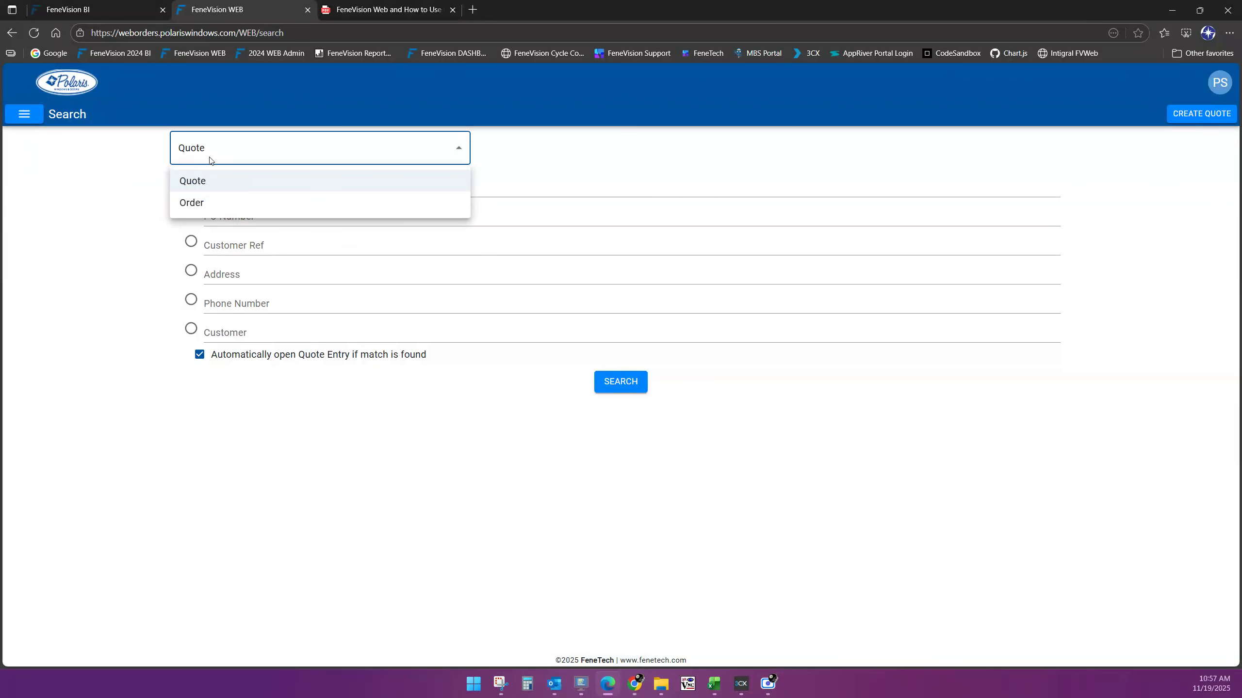
pyautogui.click(193, 203)
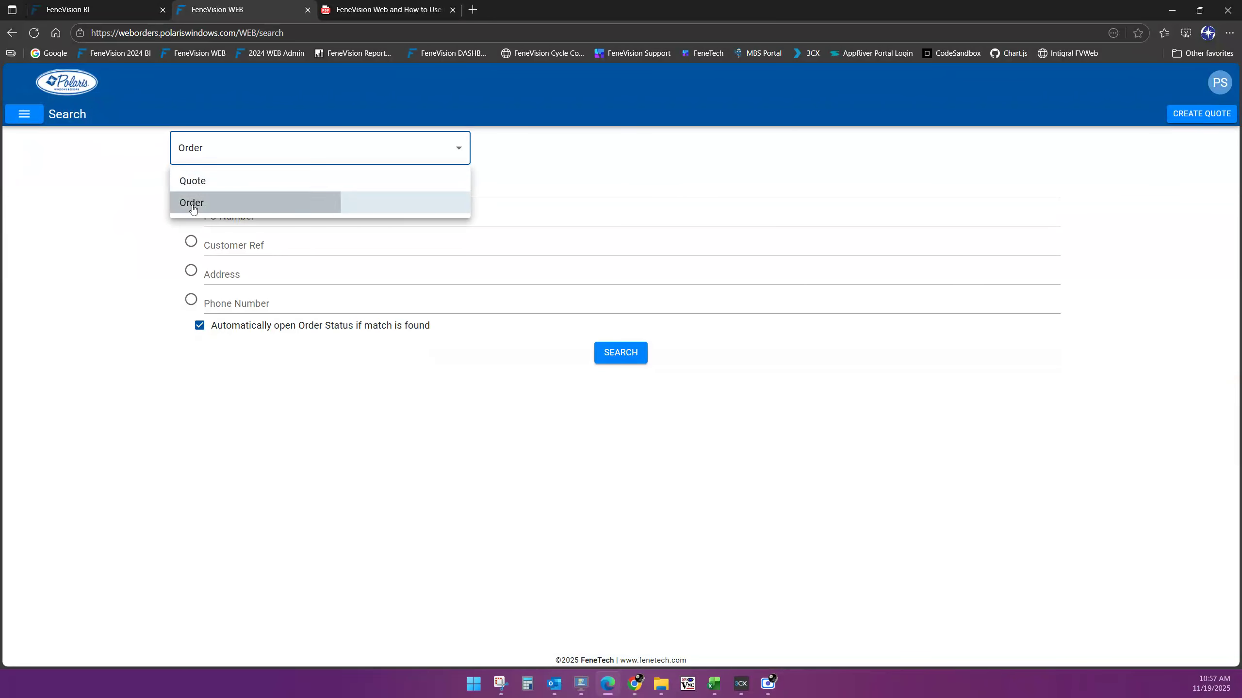
pyautogui.click(206, 190)
pyautogui.write('174')
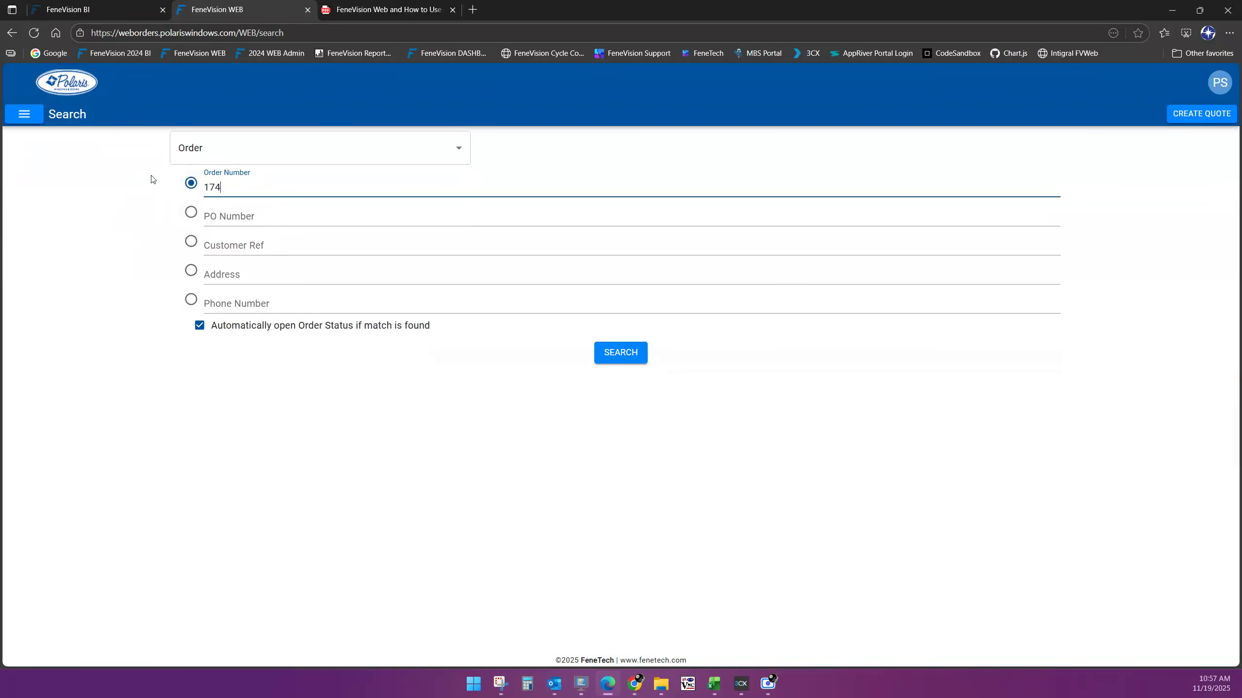
pyautogui.write('47005')
pyautogui.press('Return')
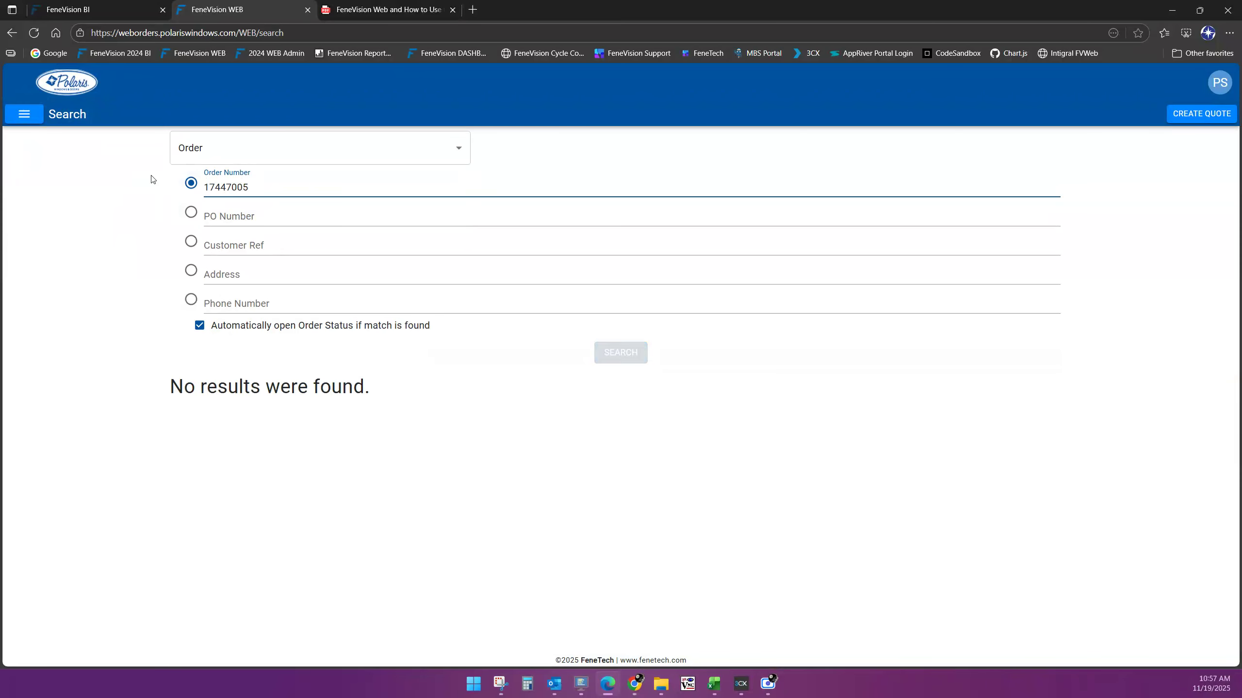
pyautogui.click(70, 86)
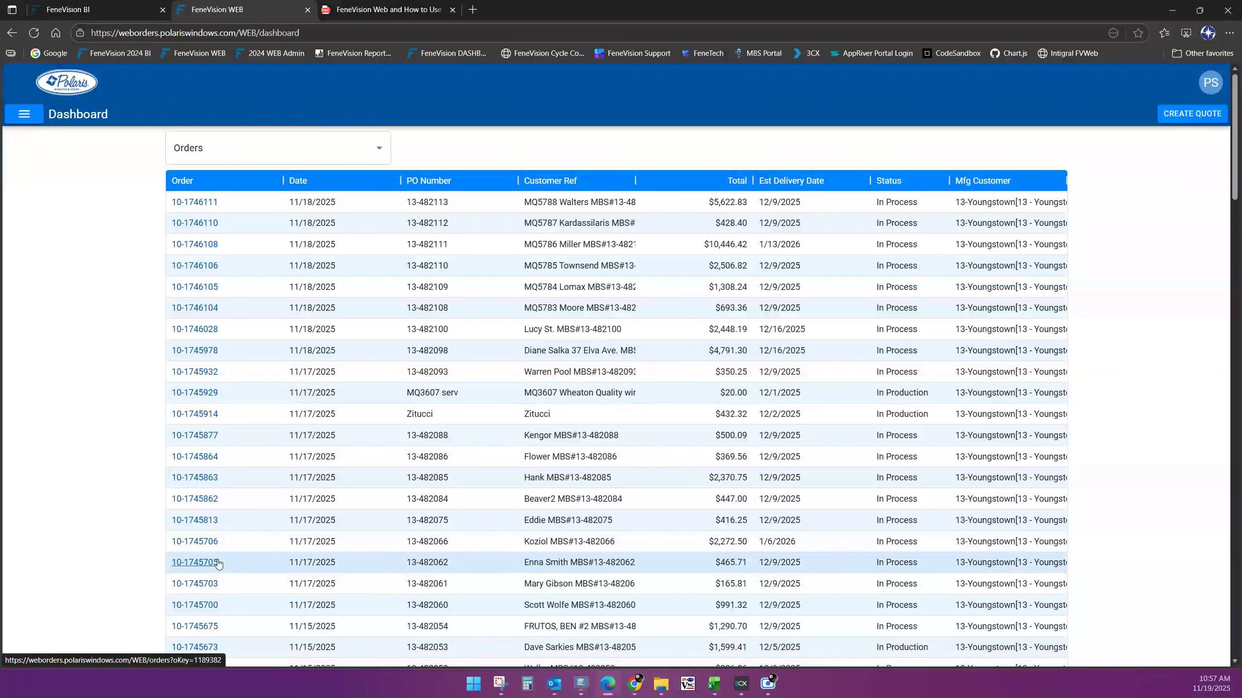
# From the Search page, search orders for order number 1745705
pyautogui.click(24, 114)
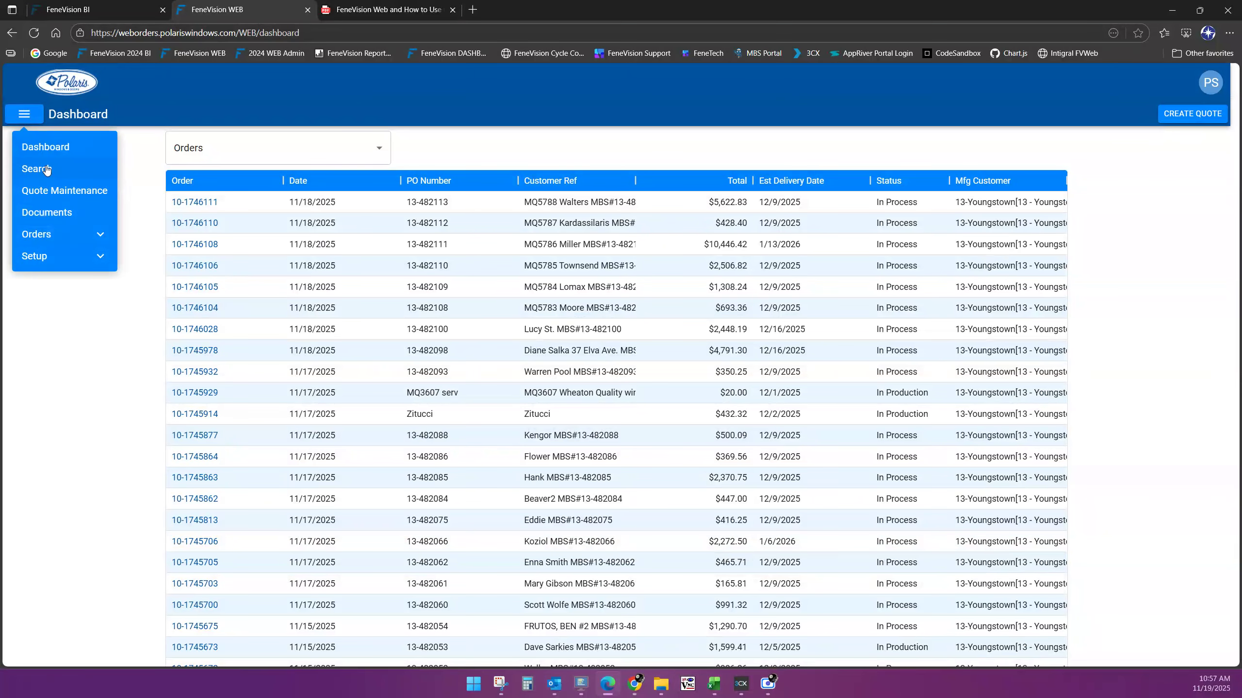
pyautogui.click(47, 169)
pyautogui.click(190, 147)
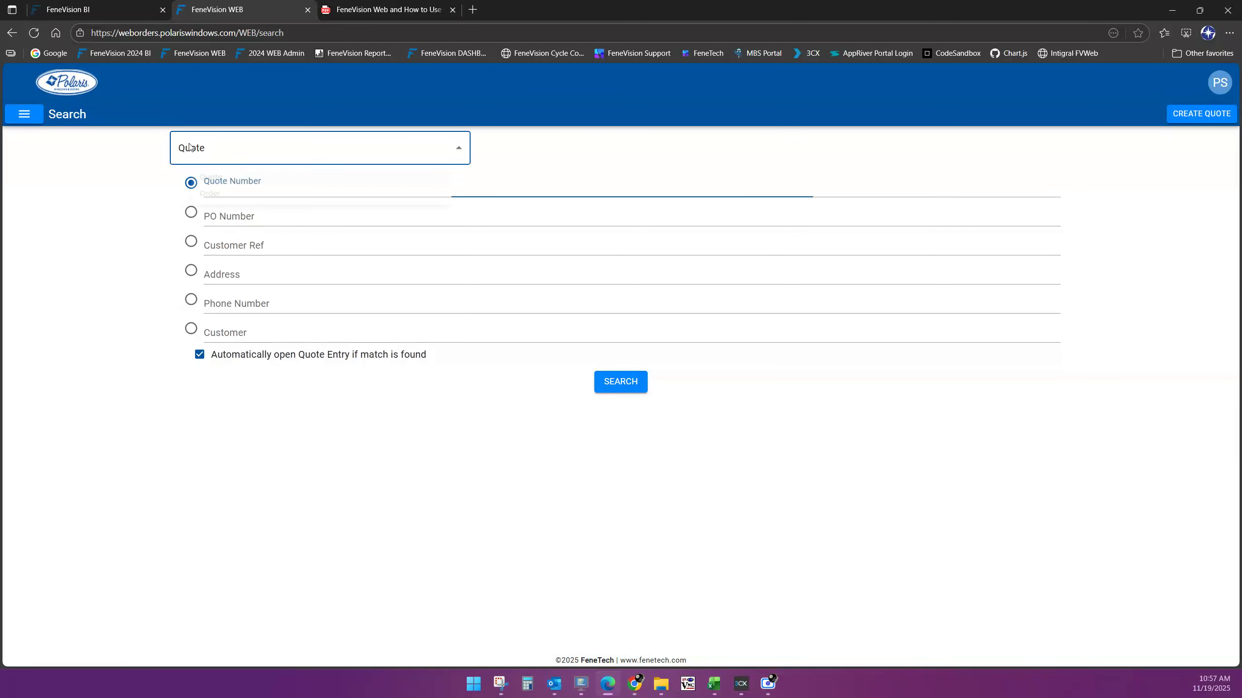
pyautogui.click(207, 202)
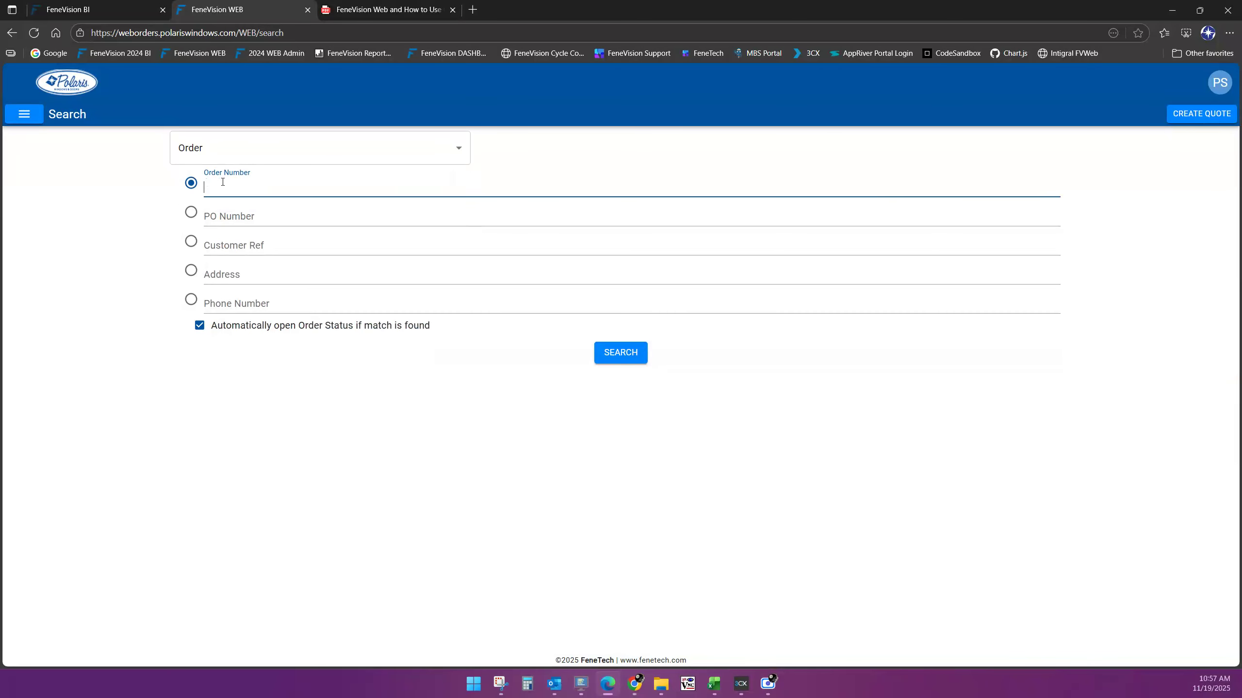
pyautogui.write('1745705')
pyautogui.click(619, 355)
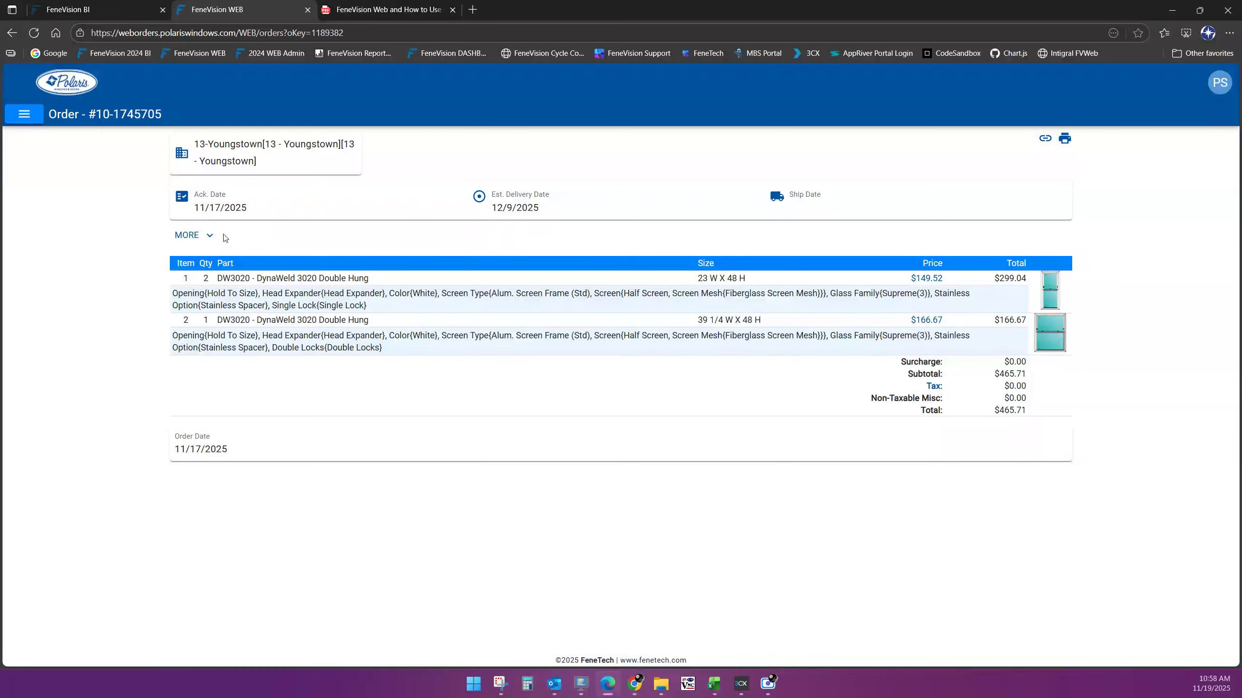
pyautogui.click(210, 241)
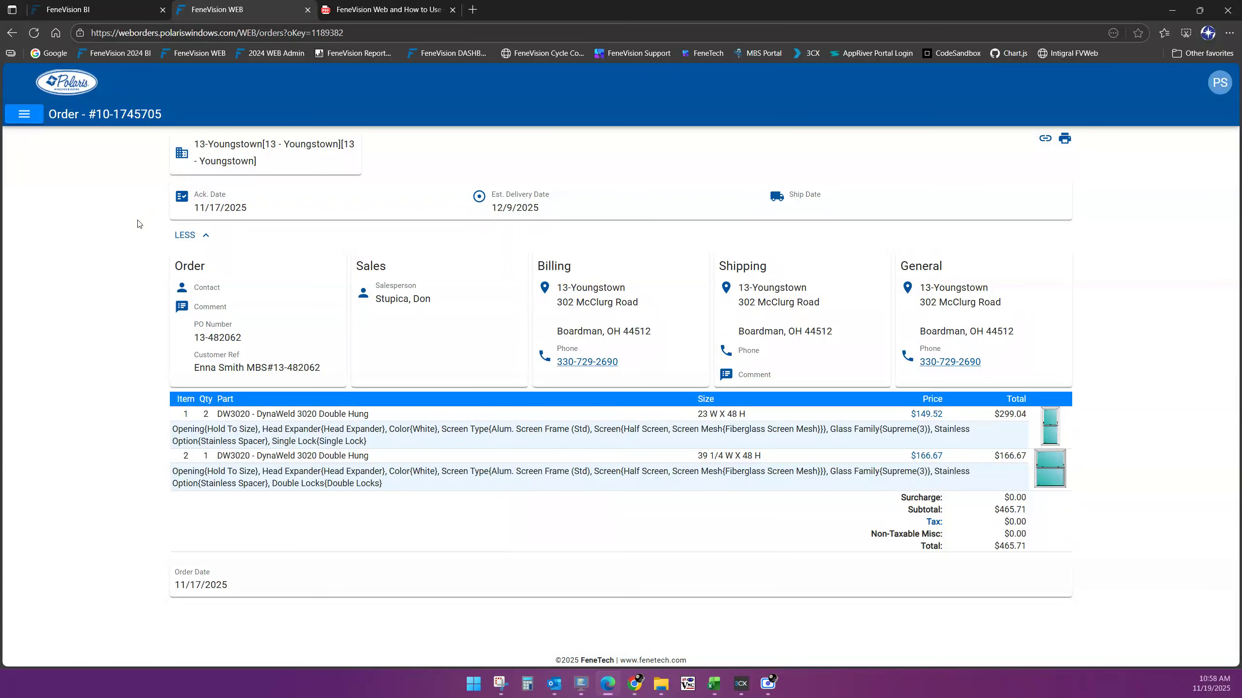
pyautogui.click(204, 235)
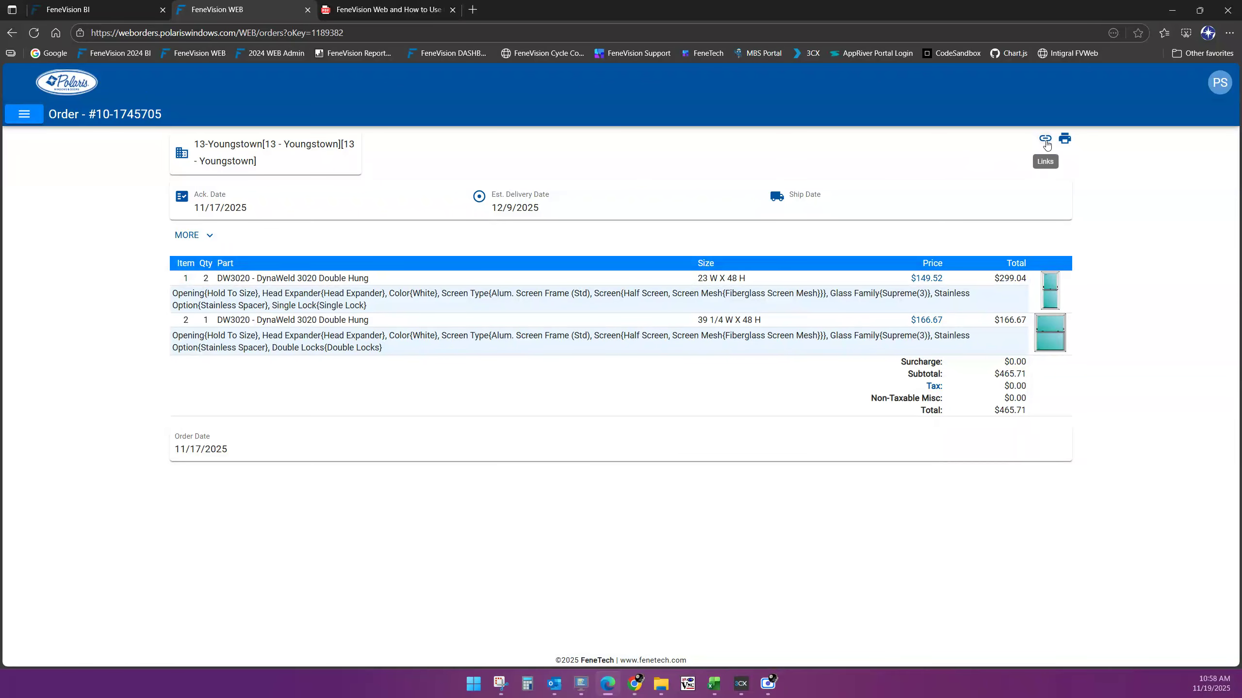
# Follow order 10-1745705's link to quote 291238 and back, then return to the dashboard
pyautogui.click(1046, 141)
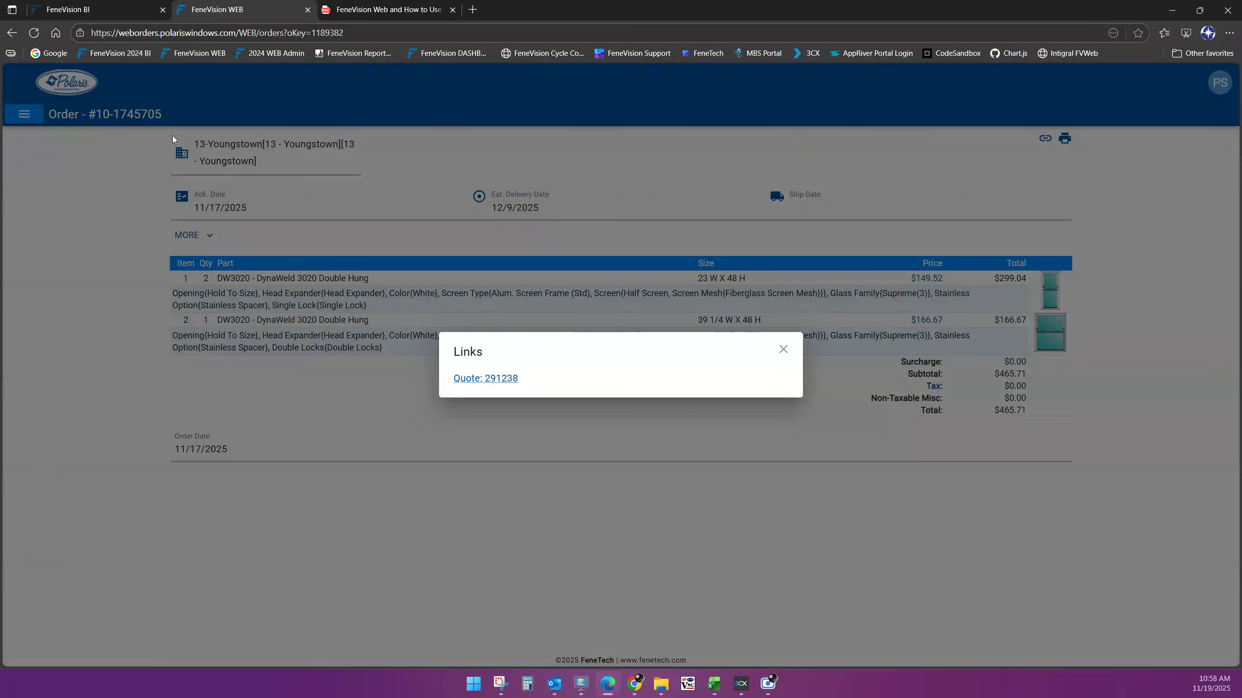
pyautogui.click(478, 385)
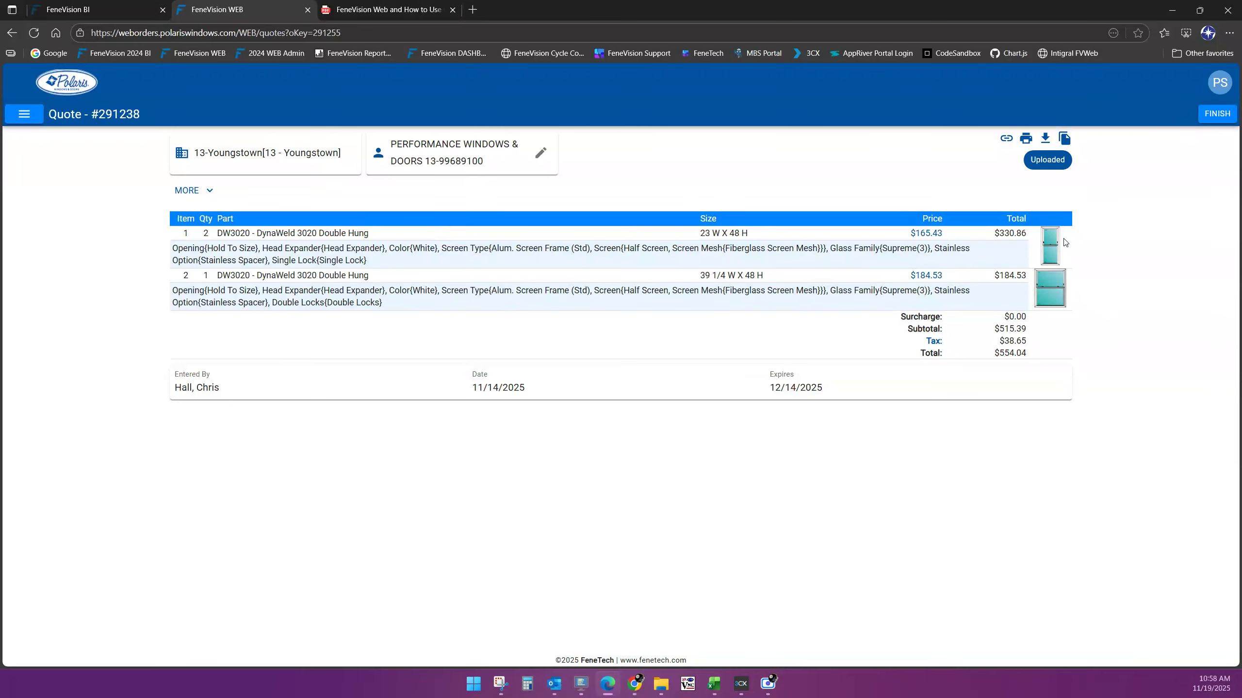
pyautogui.click(1007, 139)
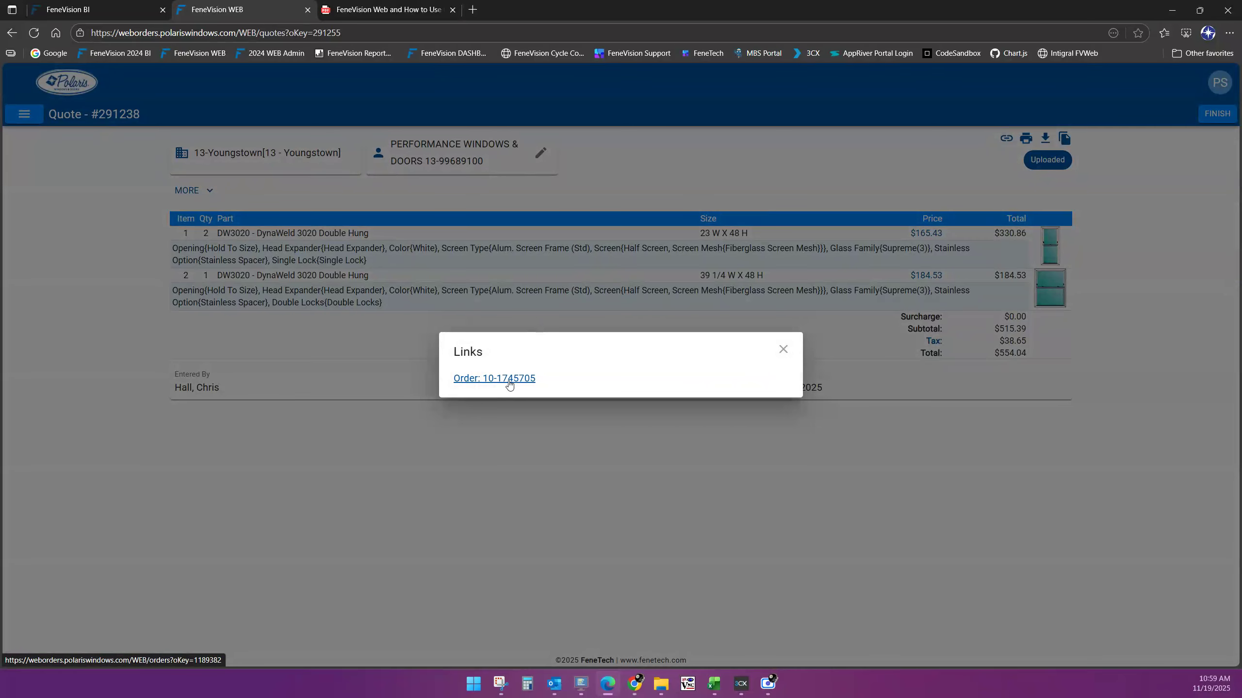
pyautogui.click(509, 386)
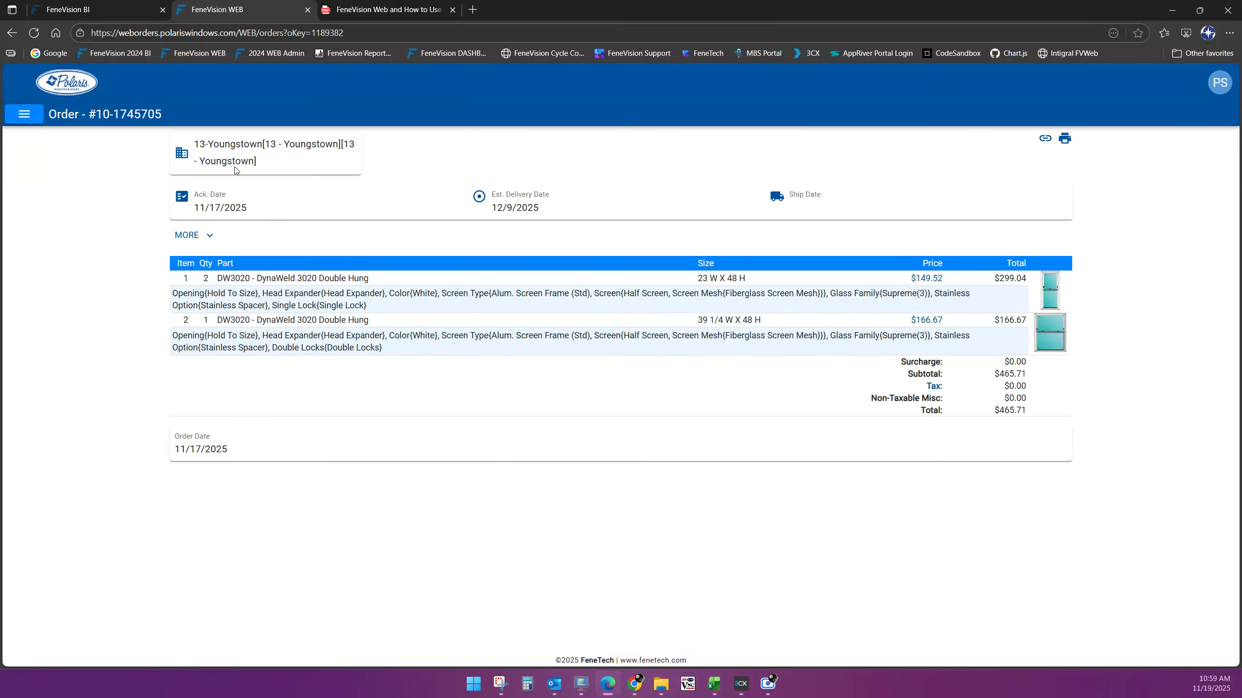
pyautogui.click(76, 82)
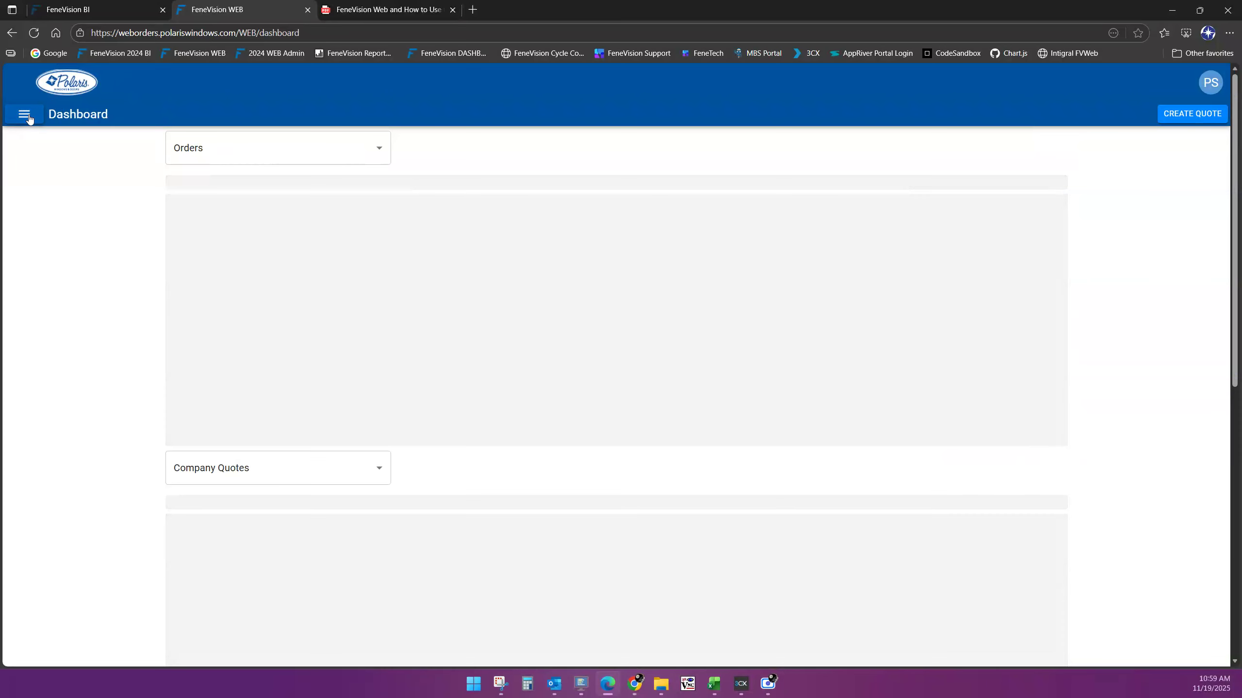
pyautogui.click(29, 115)
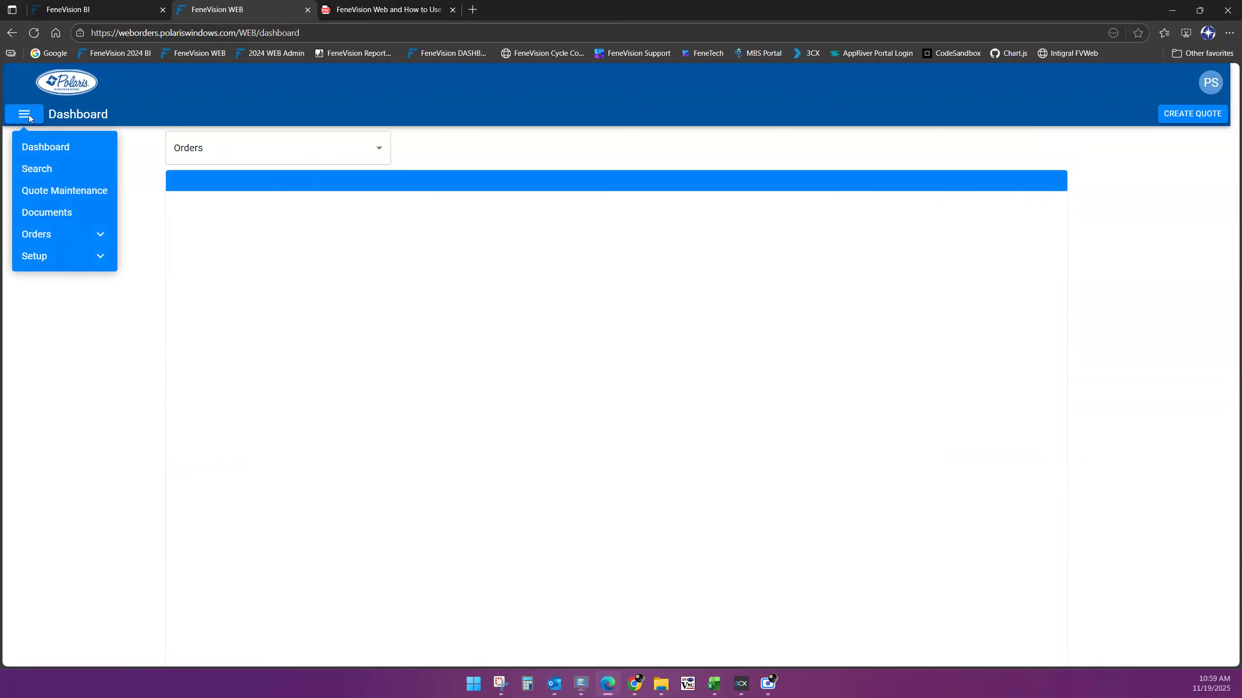
# Browse the Documents folders with a wider Name column, ending on the Polaris Price Book PDFs
pyautogui.click(74, 213)
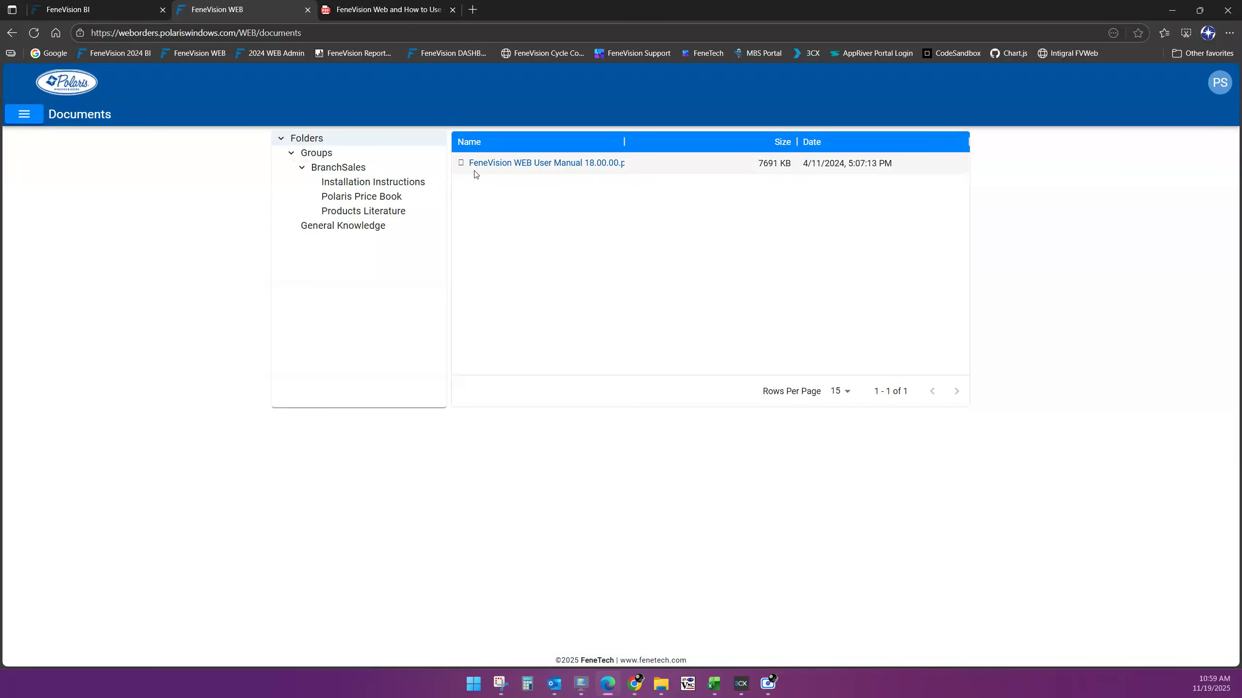
pyautogui.moveTo(628, 138); pyautogui.dragTo(661, 139)
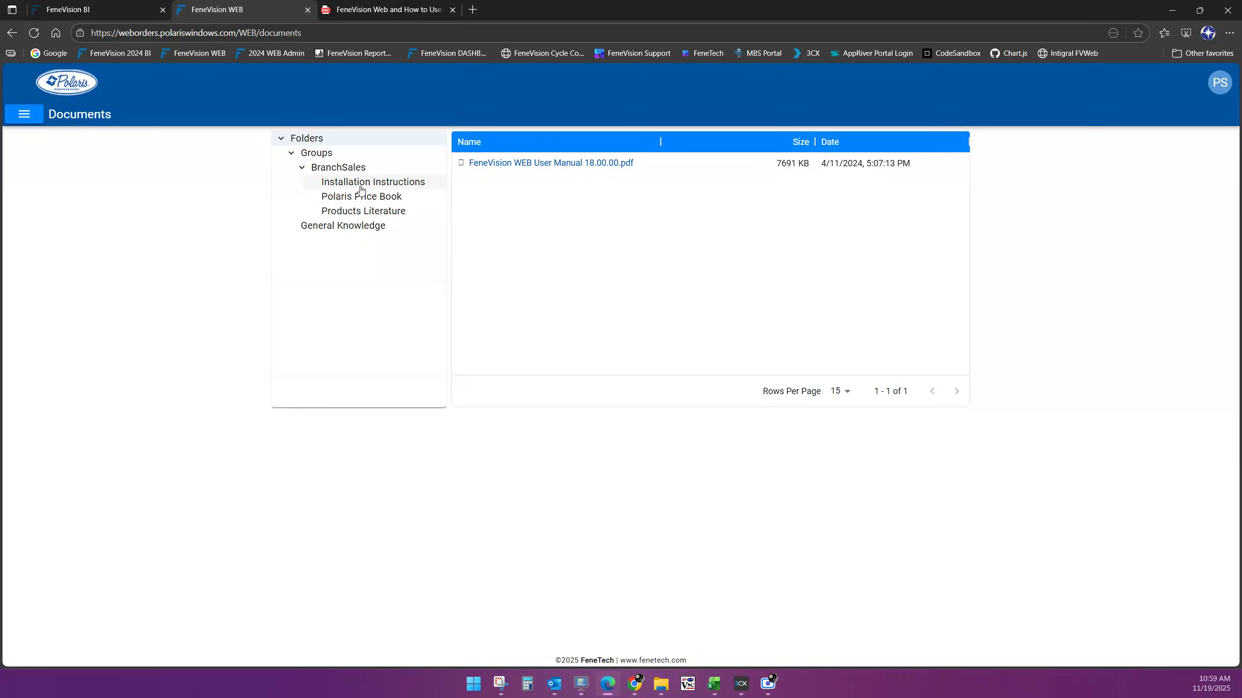
pyautogui.click(360, 190)
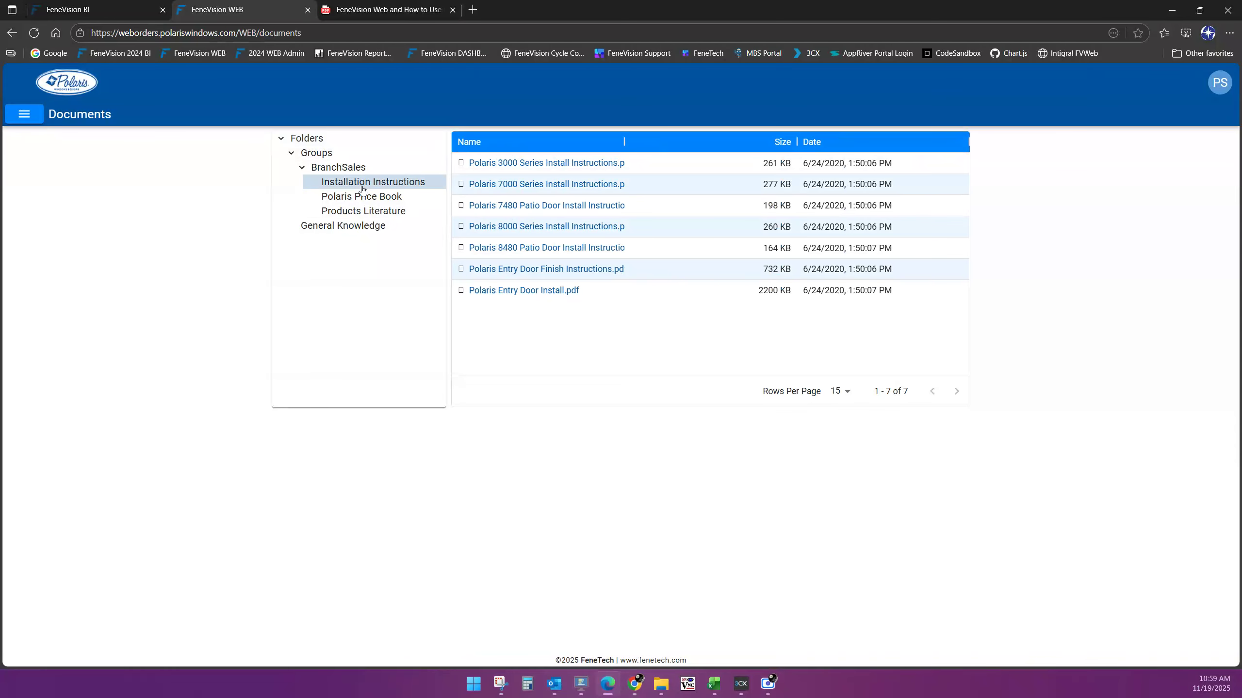
pyautogui.click(371, 215)
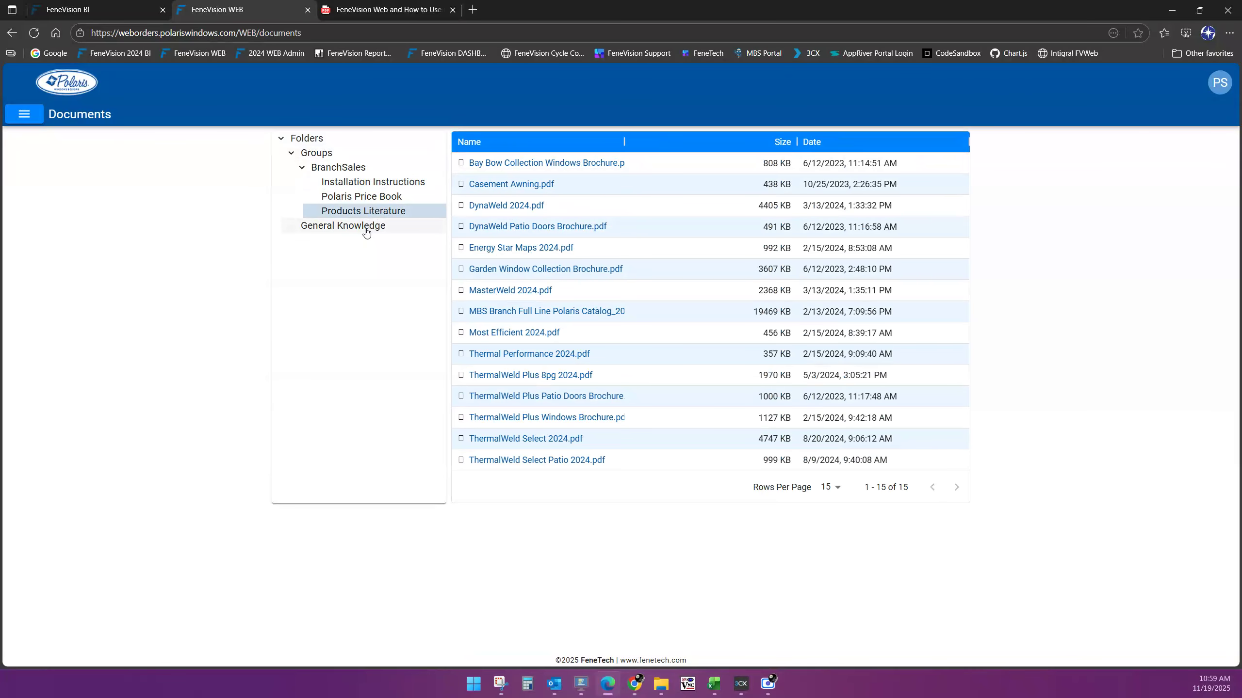
pyautogui.click(367, 231)
pyautogui.moveTo(624, 141); pyautogui.dragTo(703, 135)
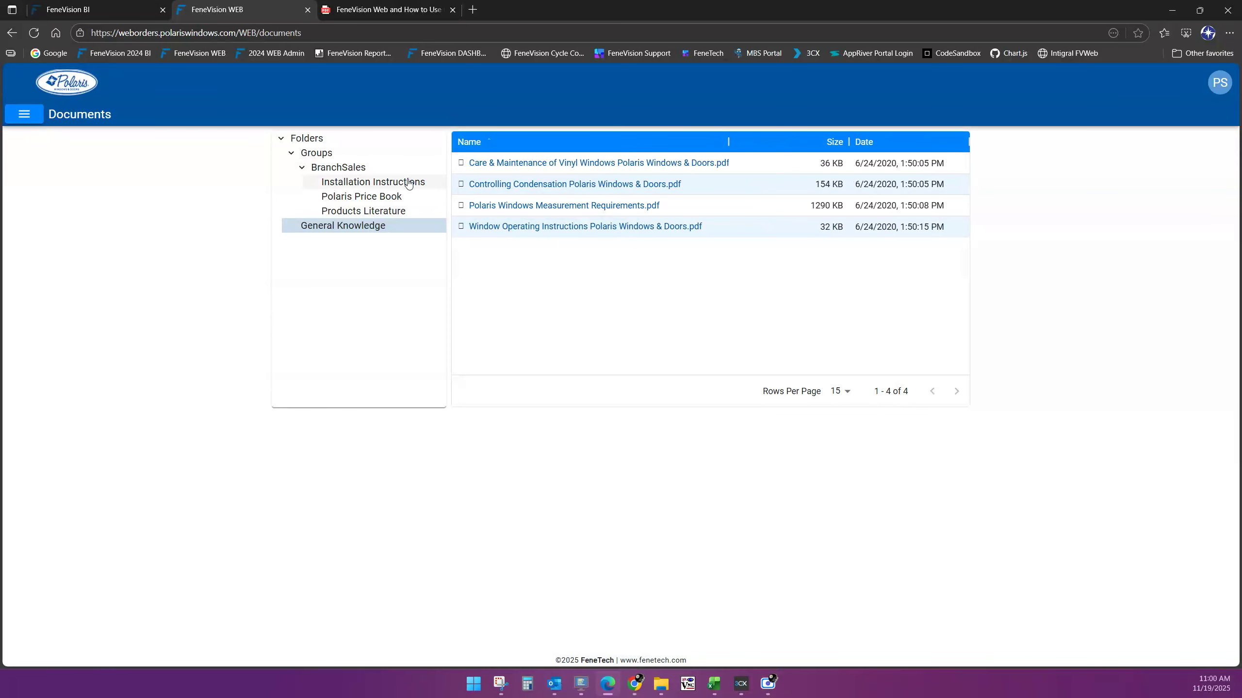
pyautogui.click(385, 201)
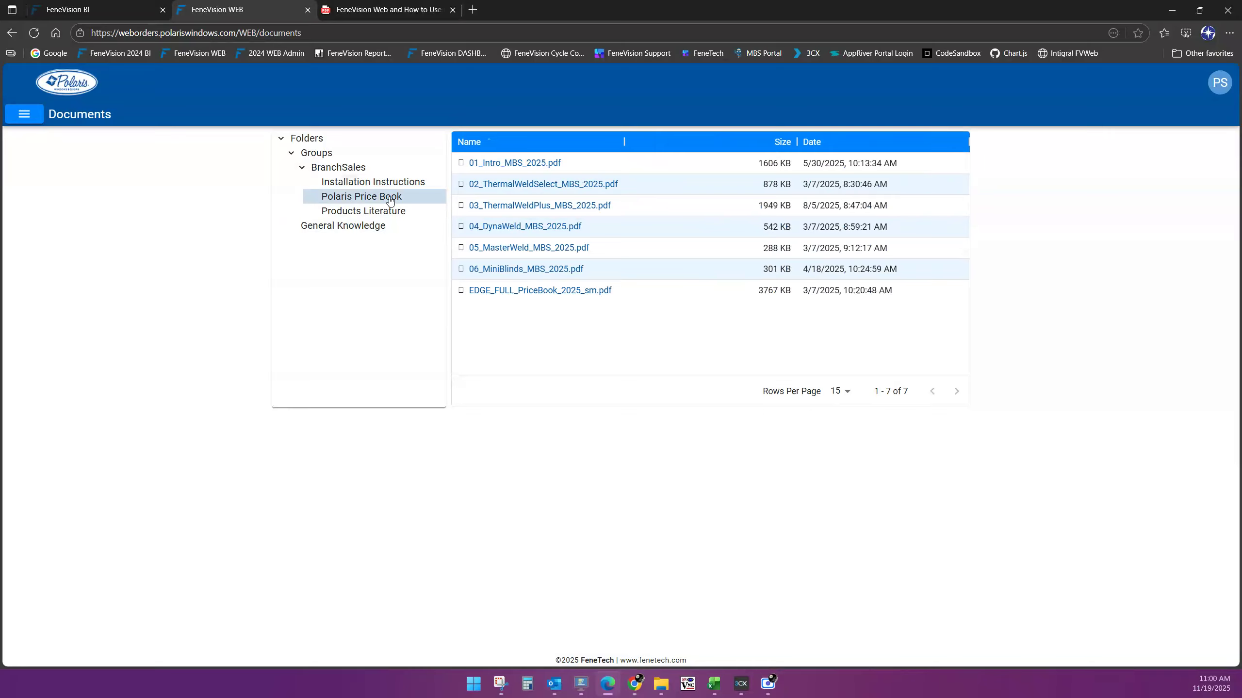
# Visit Order History, then open Purchase History with its 10/19/2025–11/19/2025 date range
pyautogui.click(32, 117)
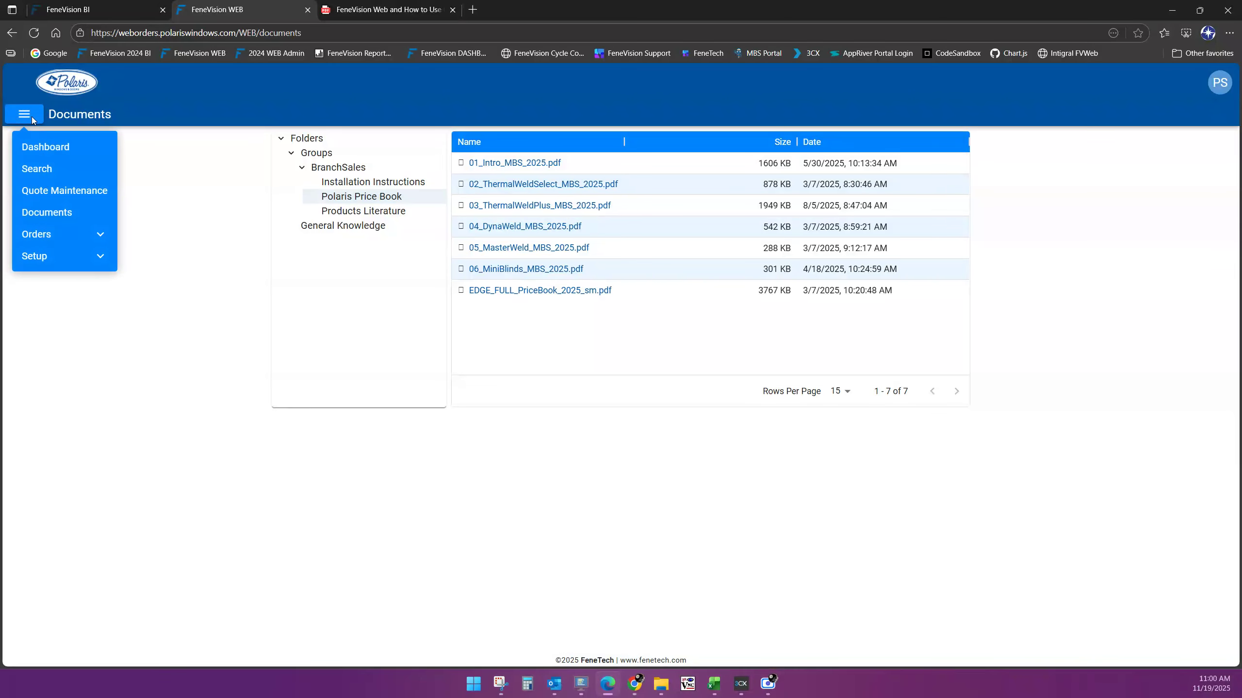
pyautogui.click(81, 235)
pyautogui.click(78, 256)
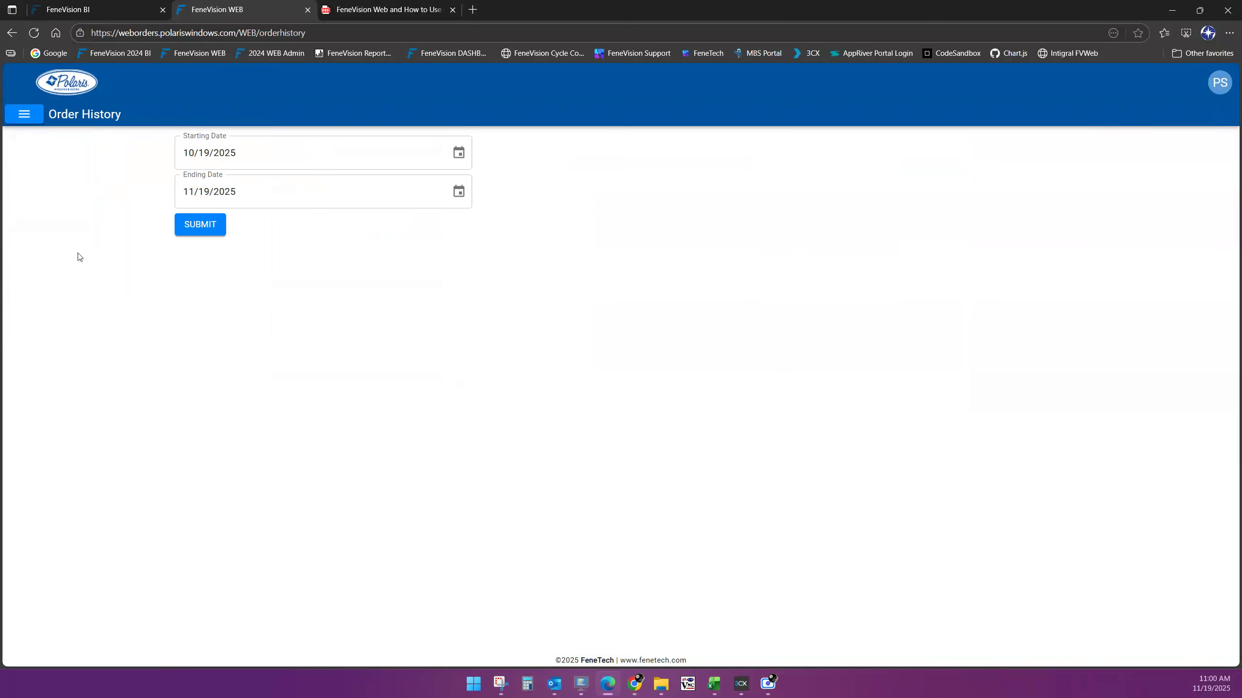
pyautogui.click(38, 118)
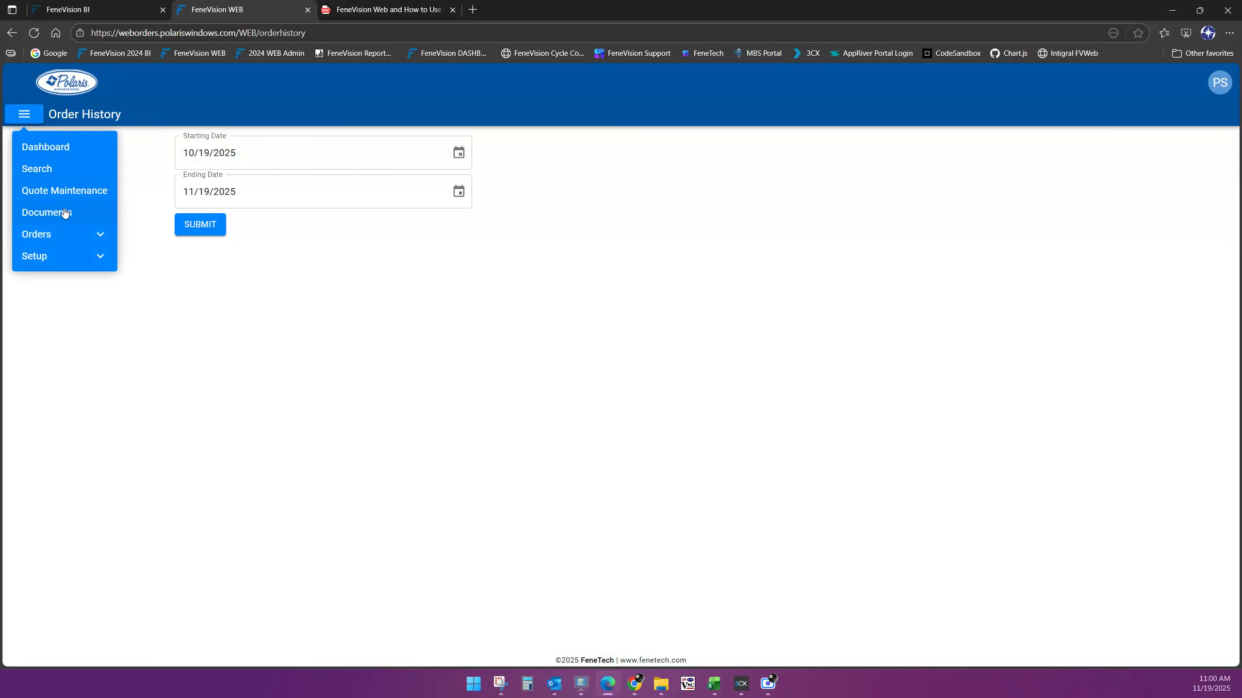
pyautogui.click(97, 237)
pyautogui.click(97, 278)
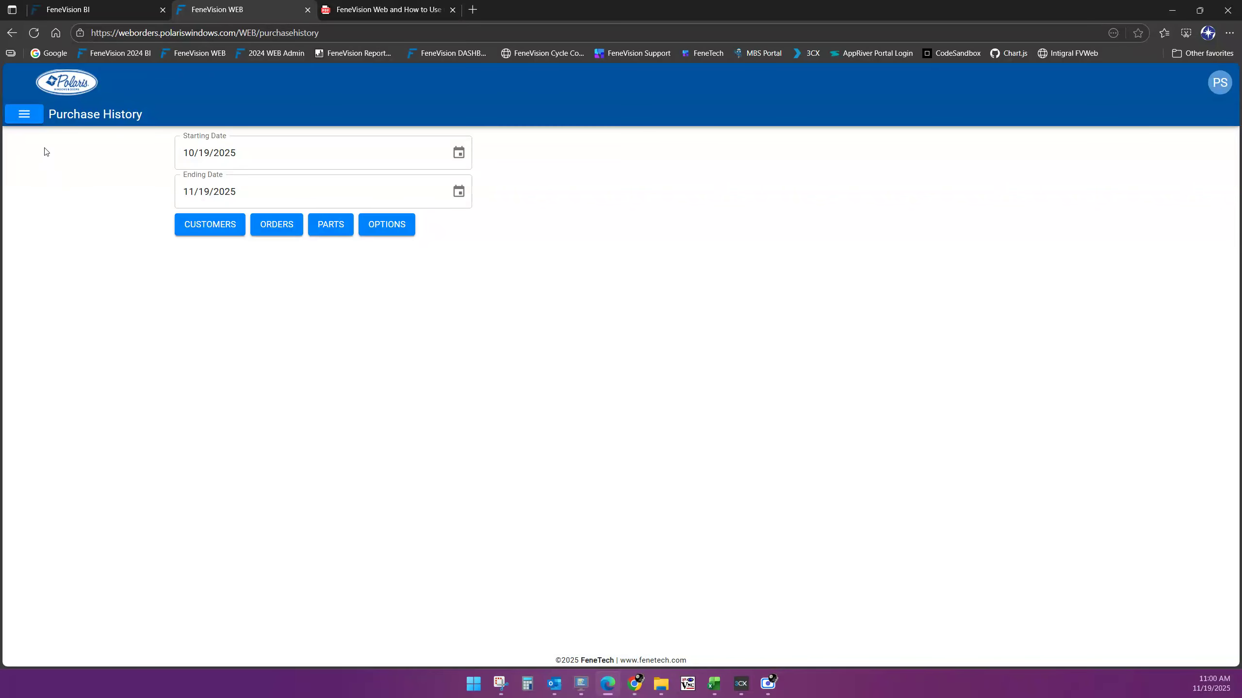
# Expand the Setup section of the site menu, then close the menu
pyautogui.click(24, 114)
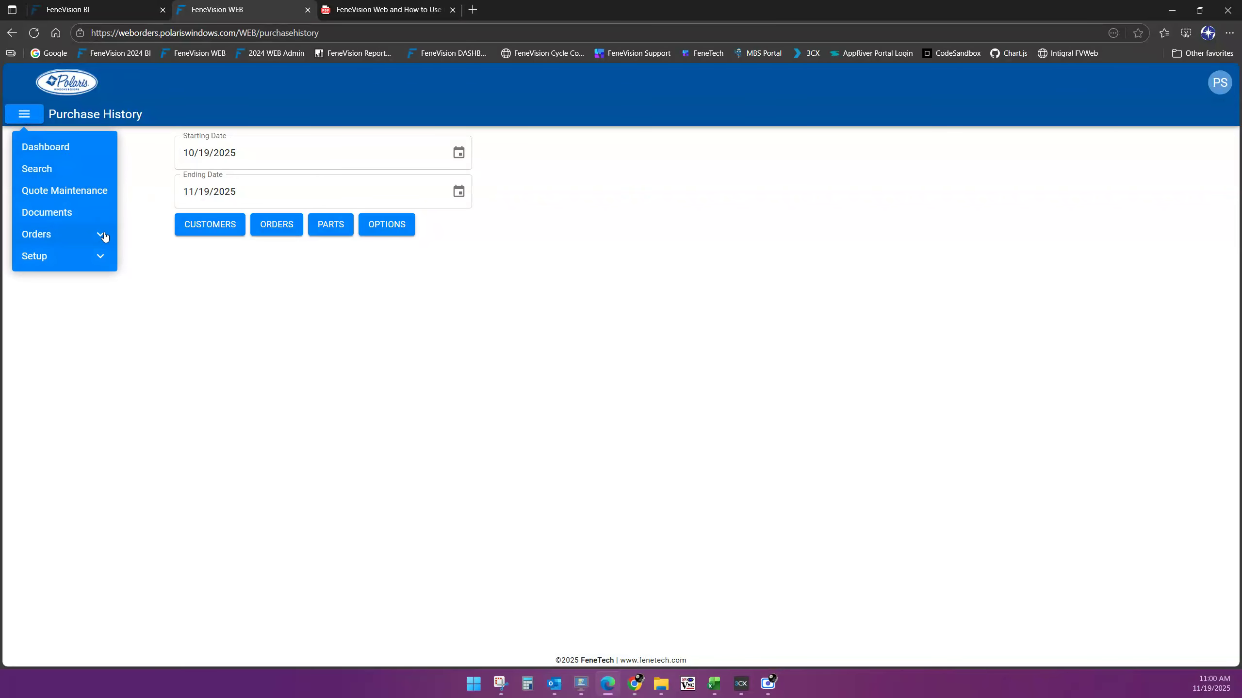
pyautogui.click(102, 260)
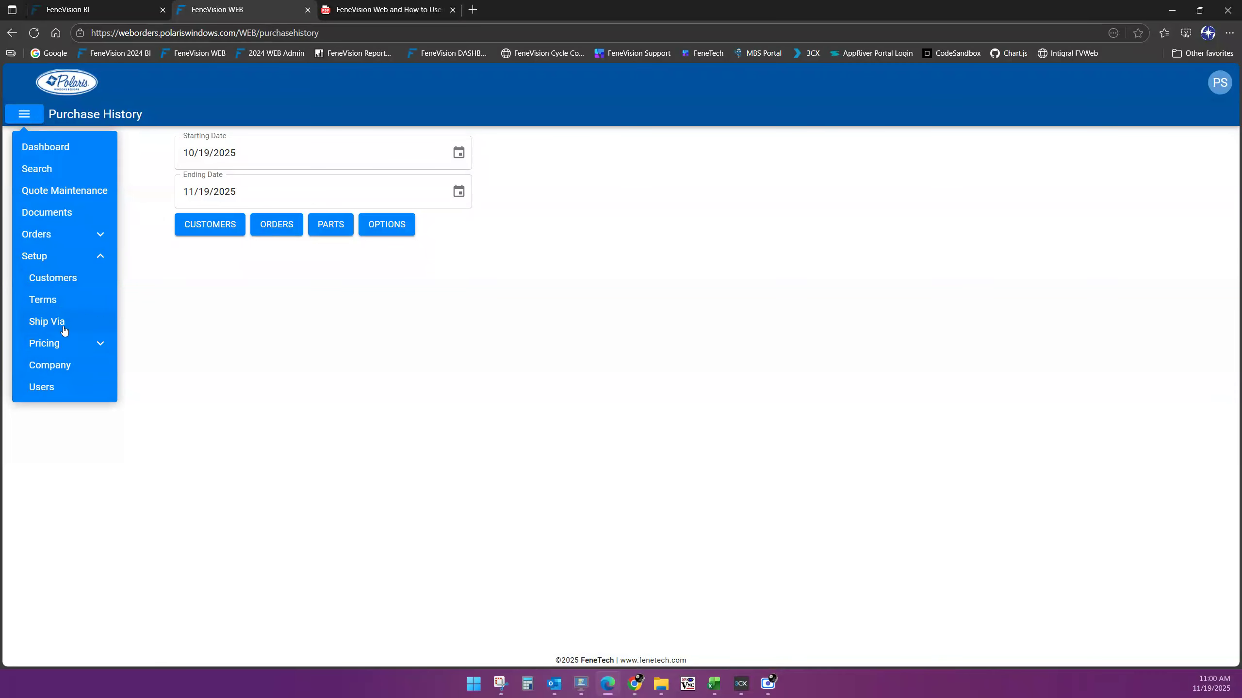
pyautogui.click(174, 353)
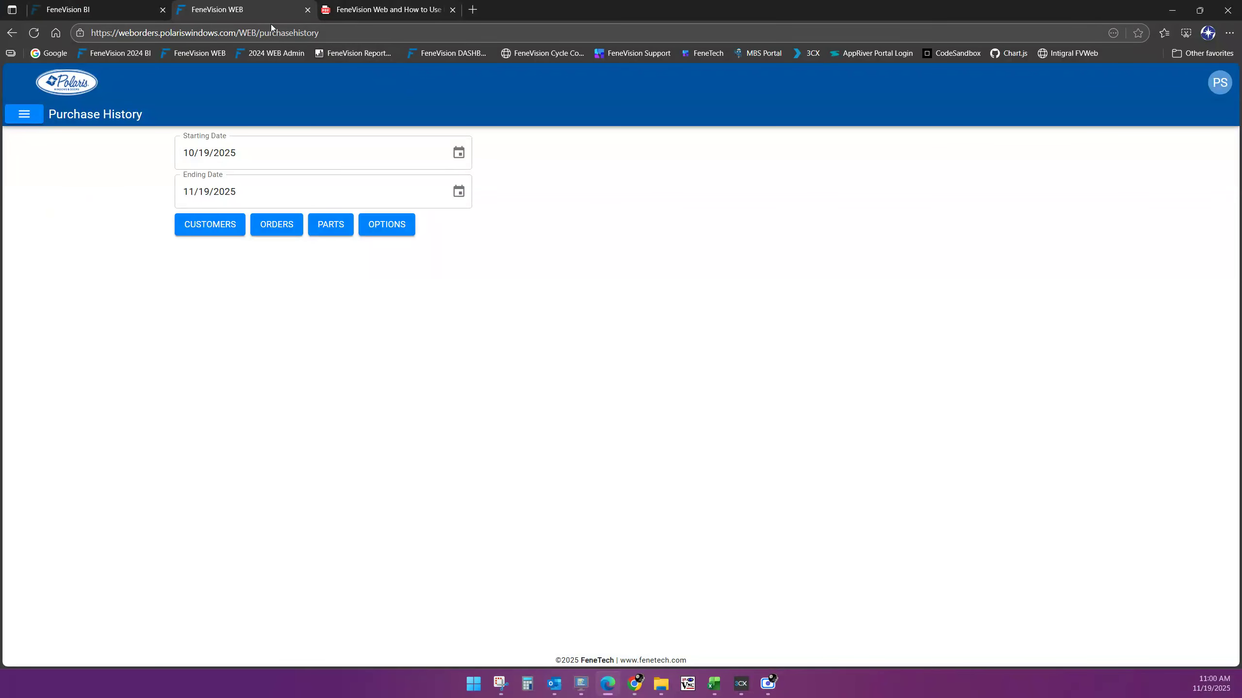
# Glance at the outline PDF, then go back to the FeneVision WEB Dashboard's Orders table
pyautogui.click(382, 11)
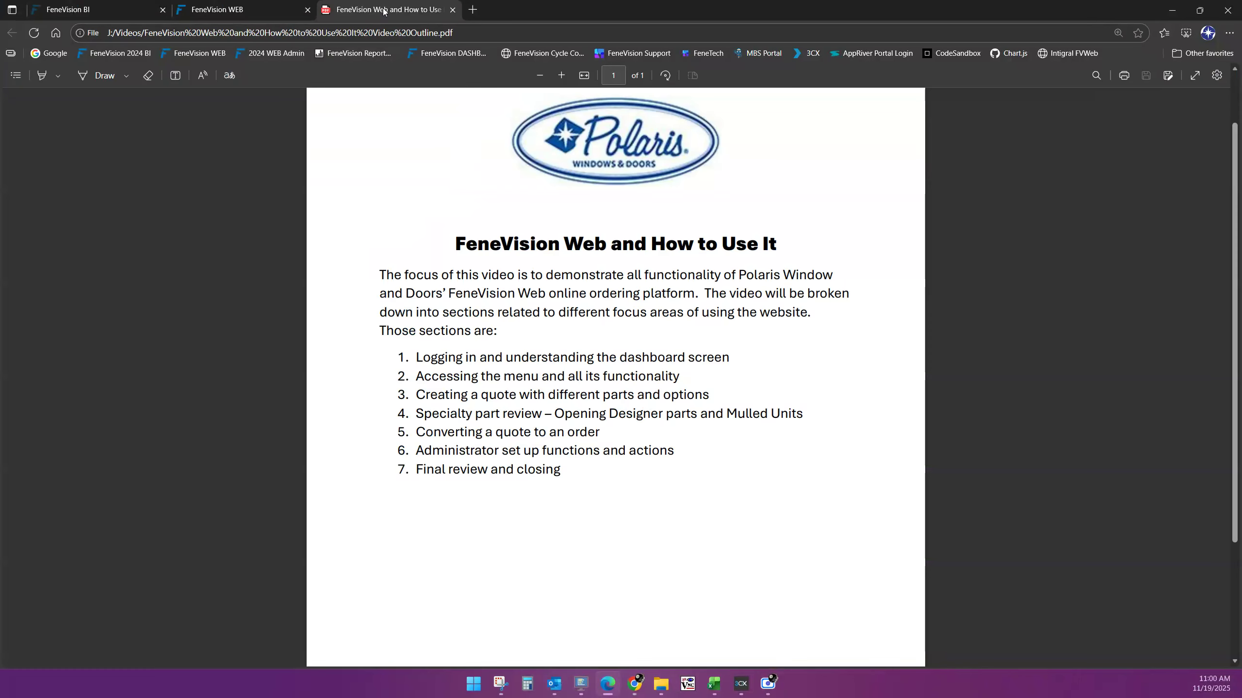
pyautogui.click(279, 11)
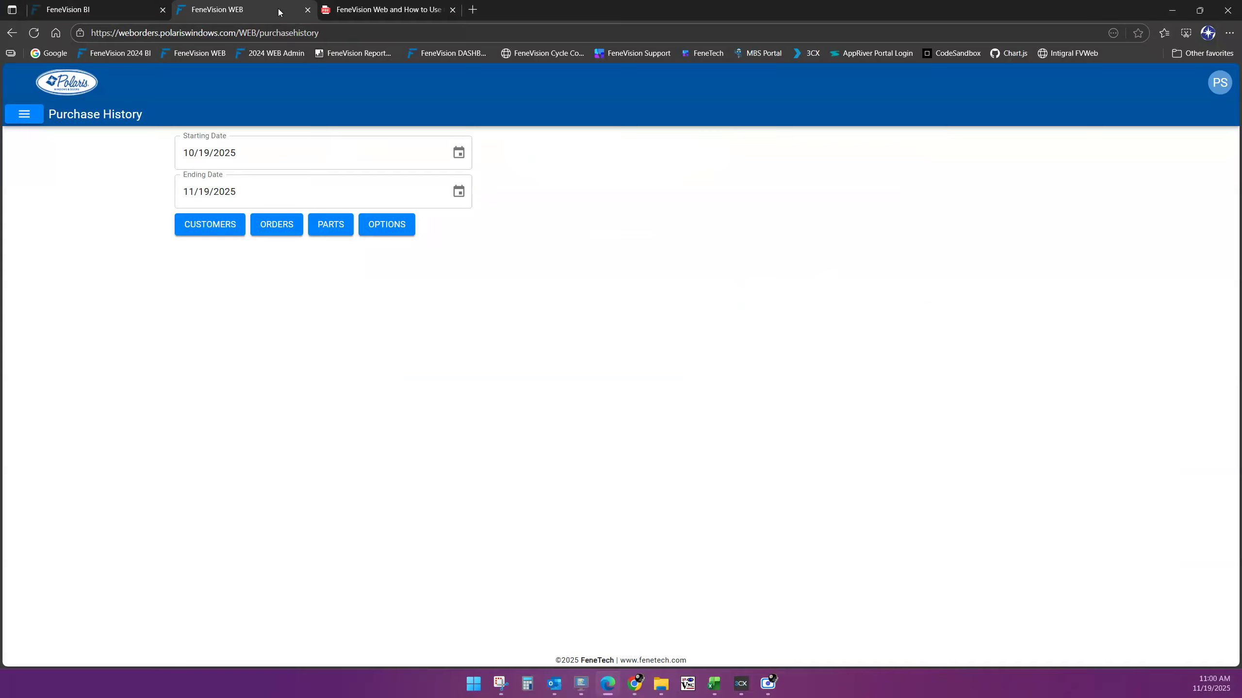
pyautogui.click(80, 86)
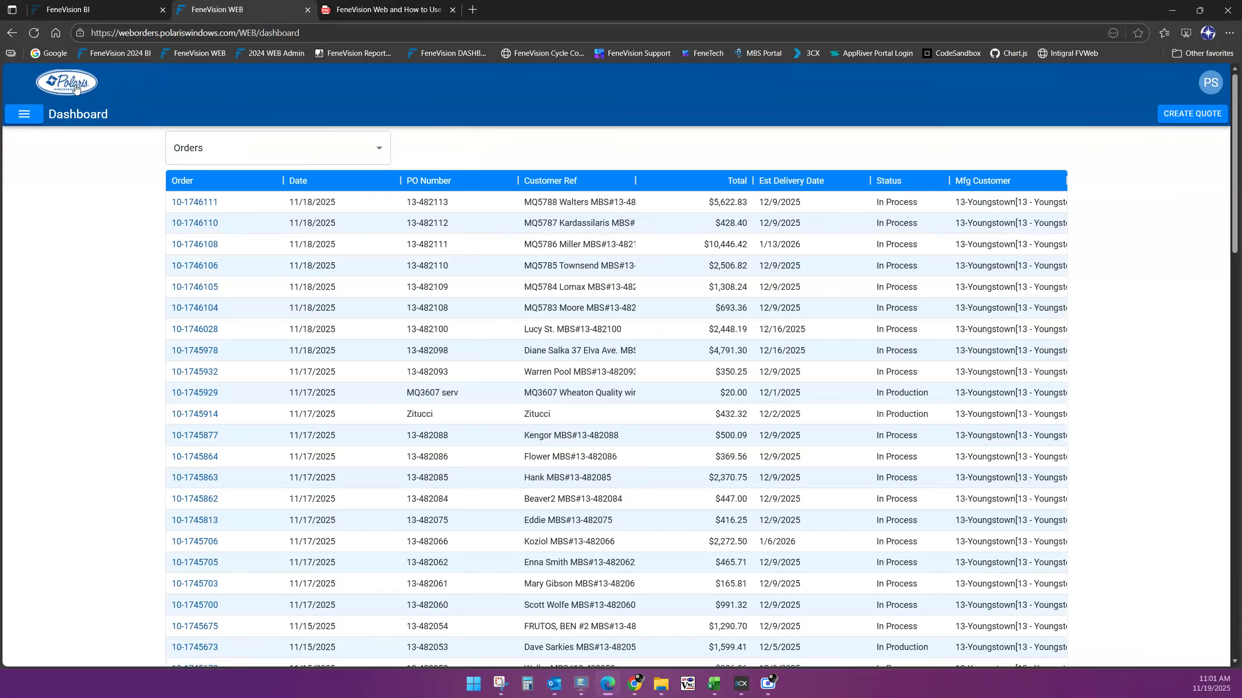
# Create a new quote and set its Mfg Site to 13 - Youngstown
pyautogui.click(1184, 120)
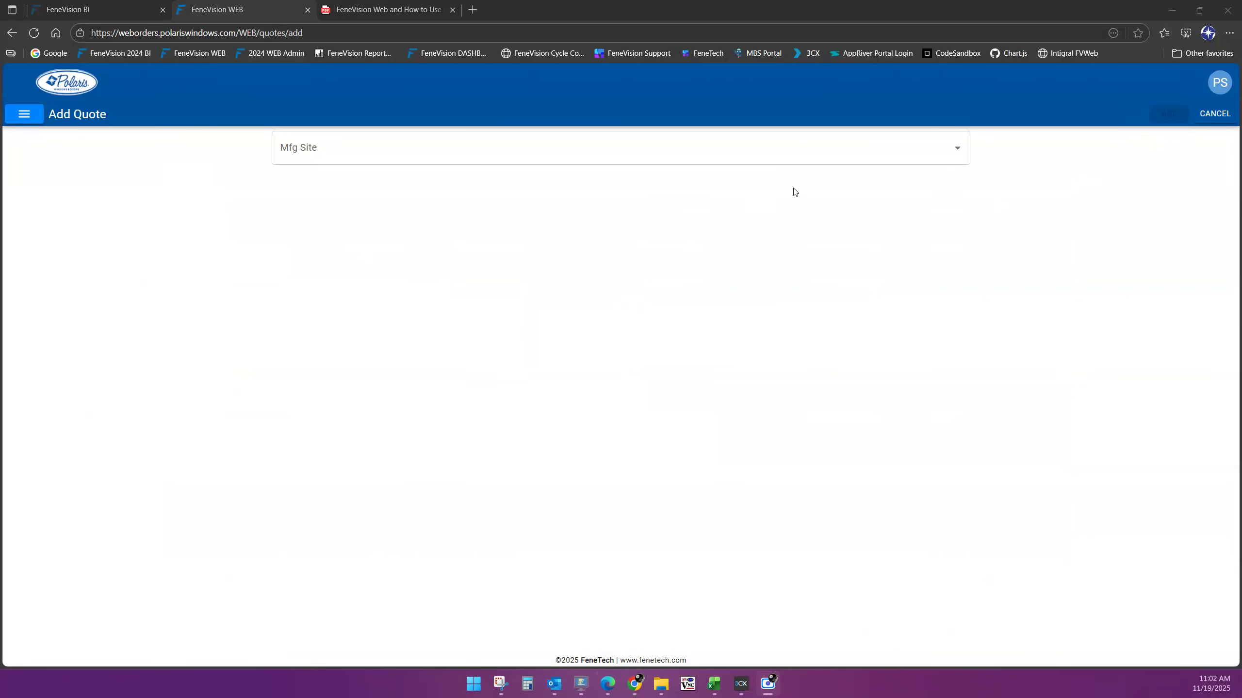
pyautogui.click(956, 149)
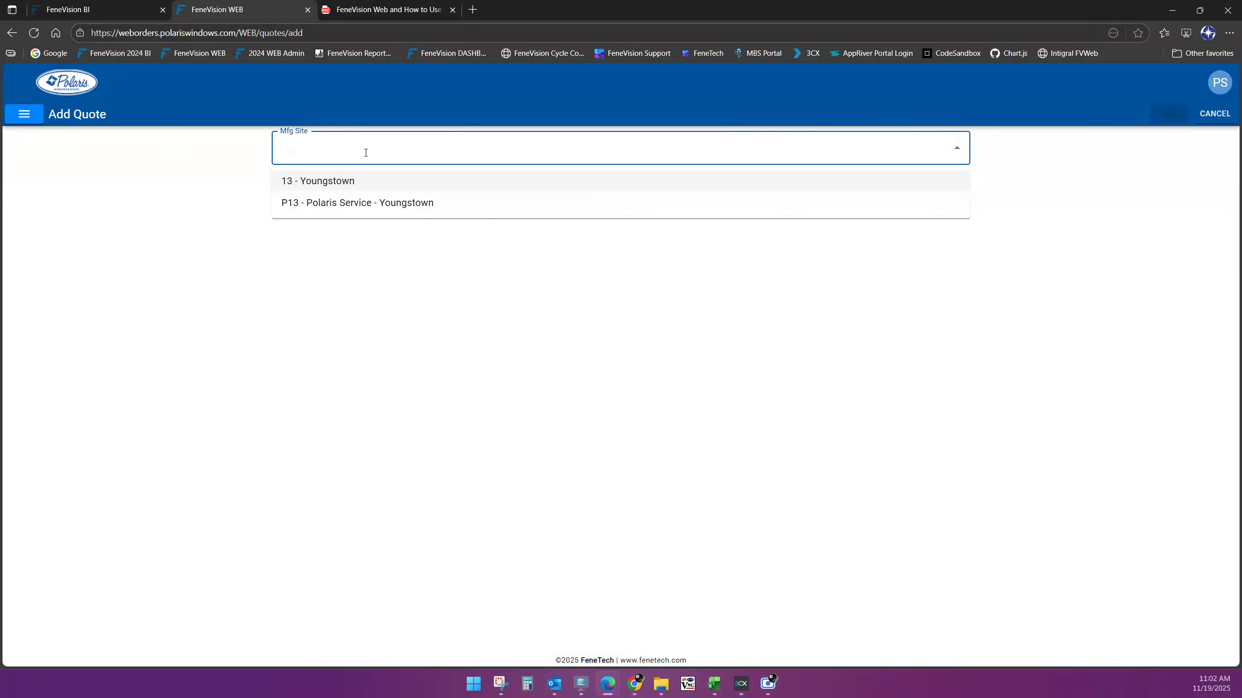
pyautogui.click(320, 181)
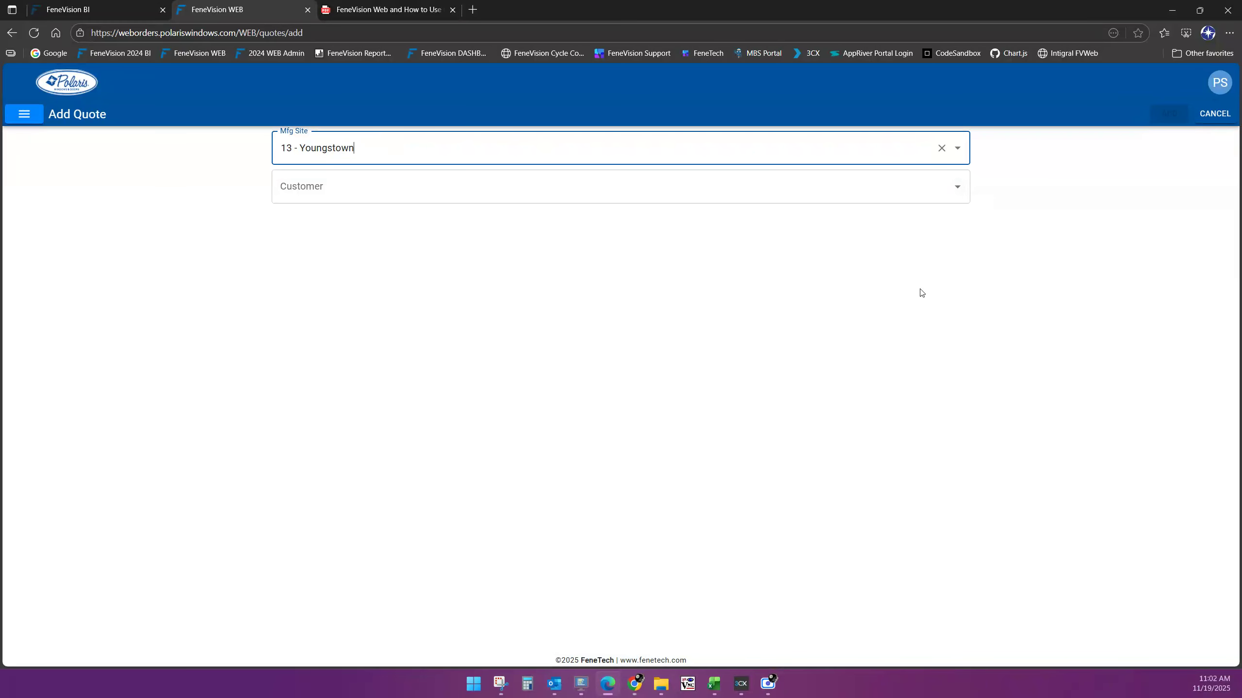
# Filter the Customer list by 'cas' and assign CASH SALE-YOUNGSTOWN to the quote
pyautogui.click(957, 190)
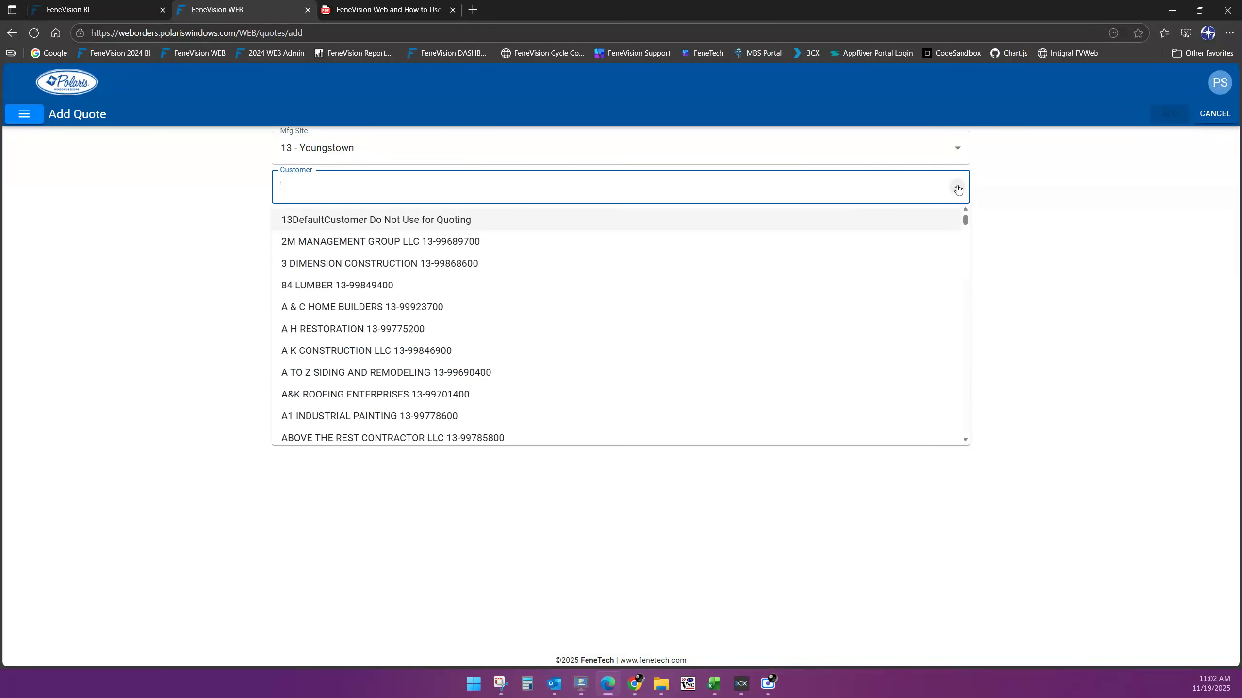
pyautogui.write('cash')
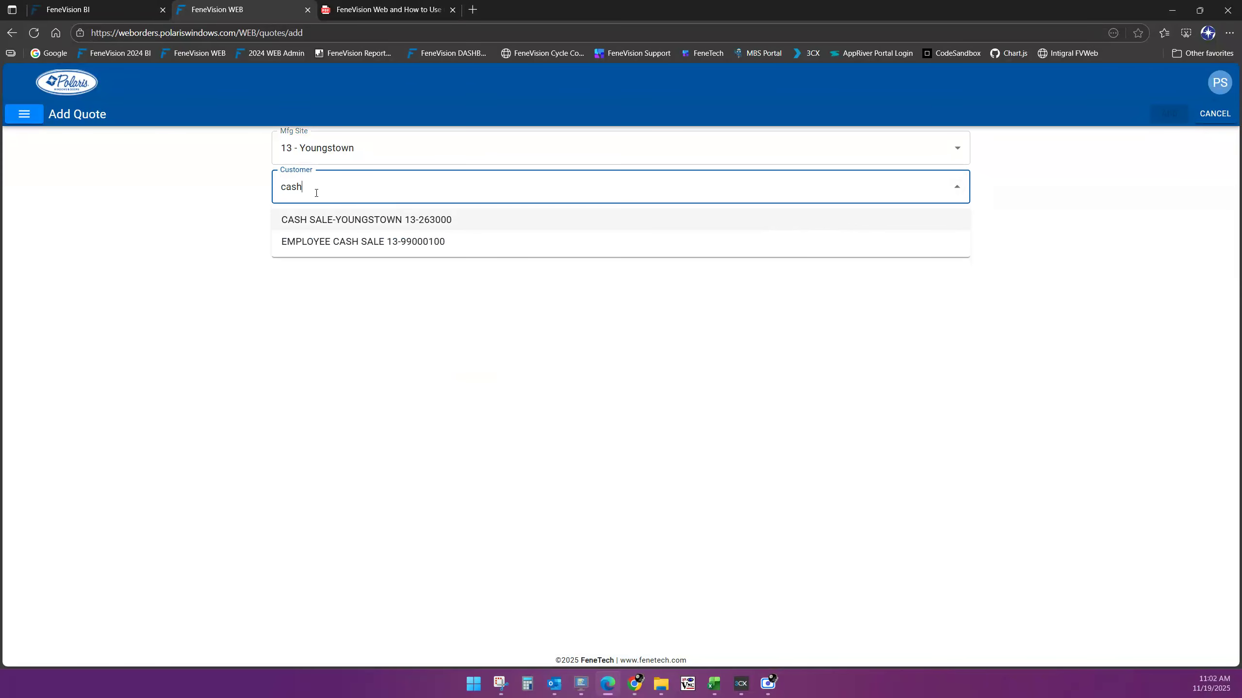
pyautogui.click(957, 187)
pyautogui.click(957, 186)
pyautogui.moveTo(307, 184); pyautogui.dragTo(233, 196)
pyautogui.press('BackSpace')
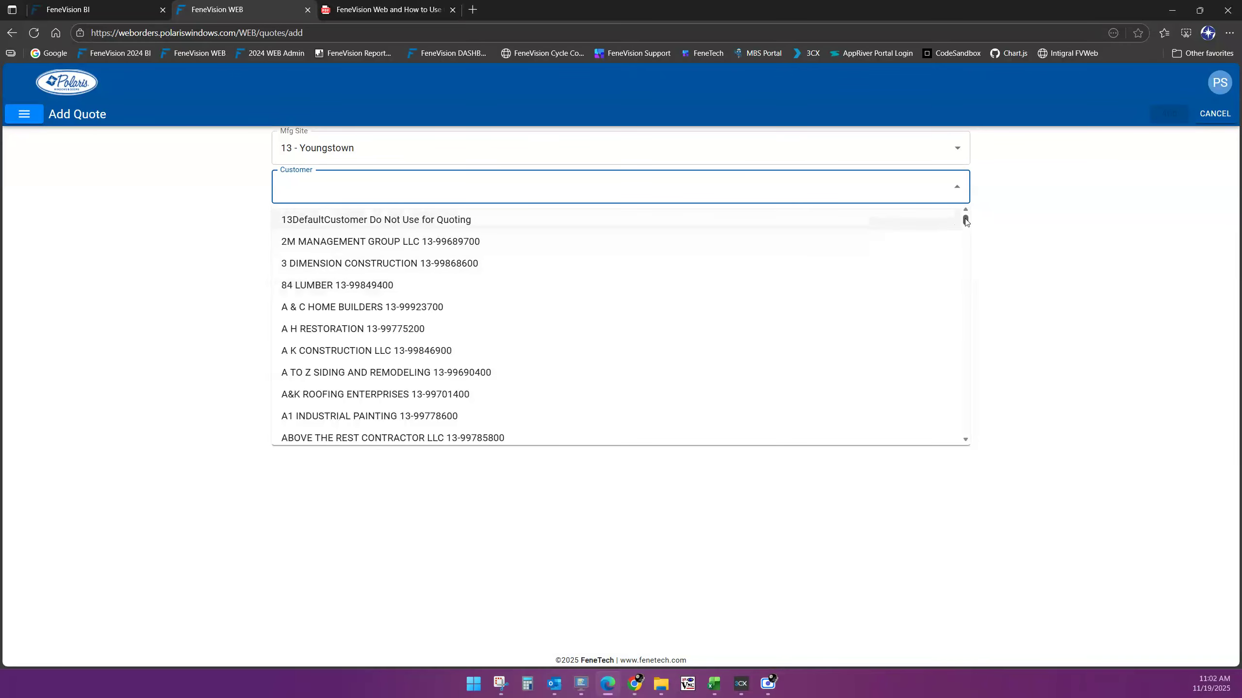
pyautogui.moveTo(965, 221); pyautogui.dragTo(975, 194)
pyautogui.write('cas')
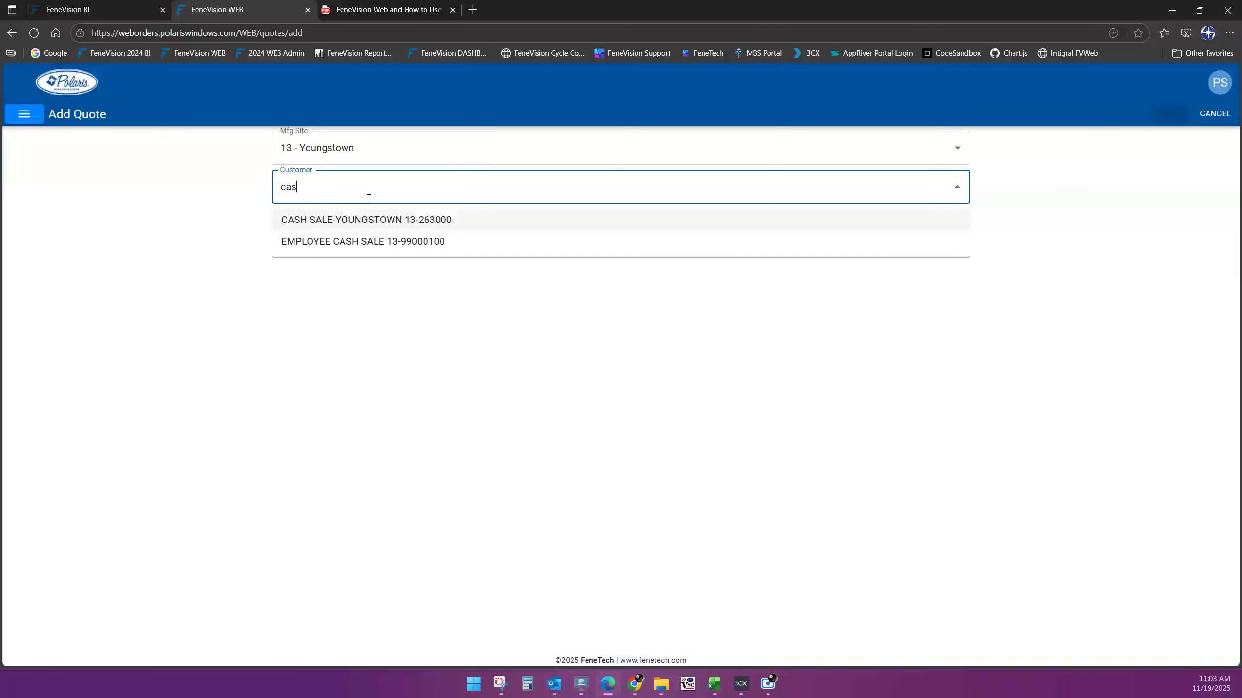
pyautogui.click(335, 221)
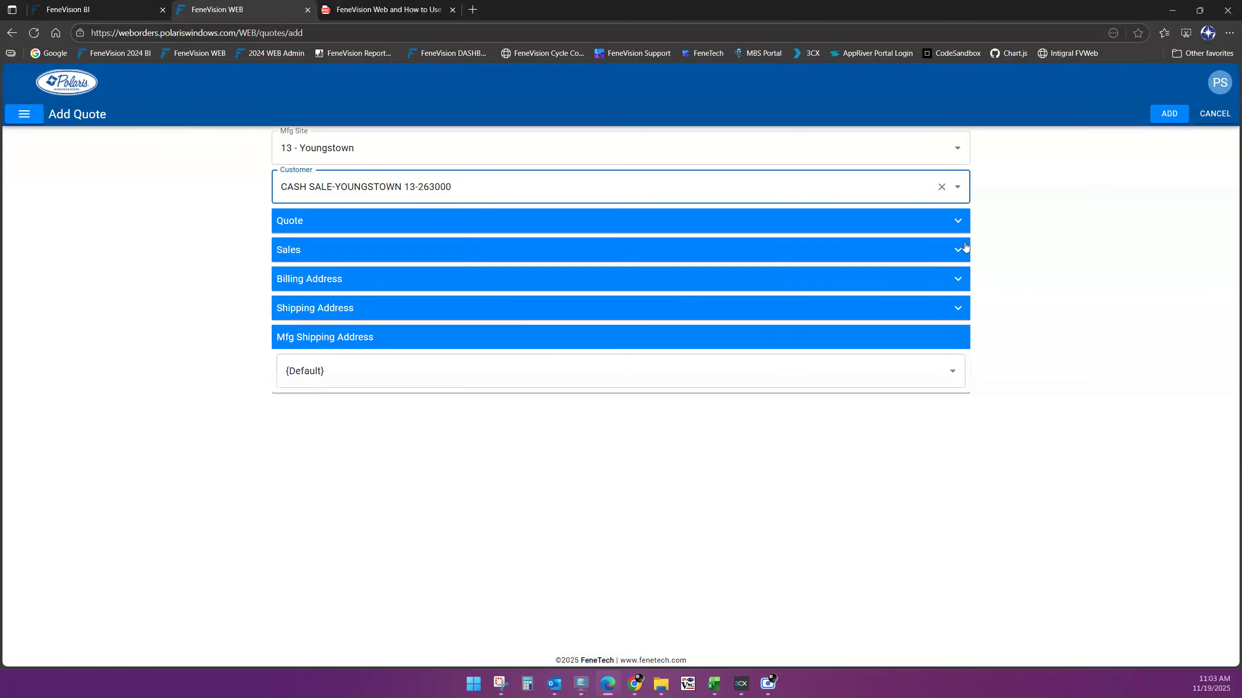
# In the expanded Quote section, enter 'Polaris Test 1' as the Customer Ref
pyautogui.click(958, 222)
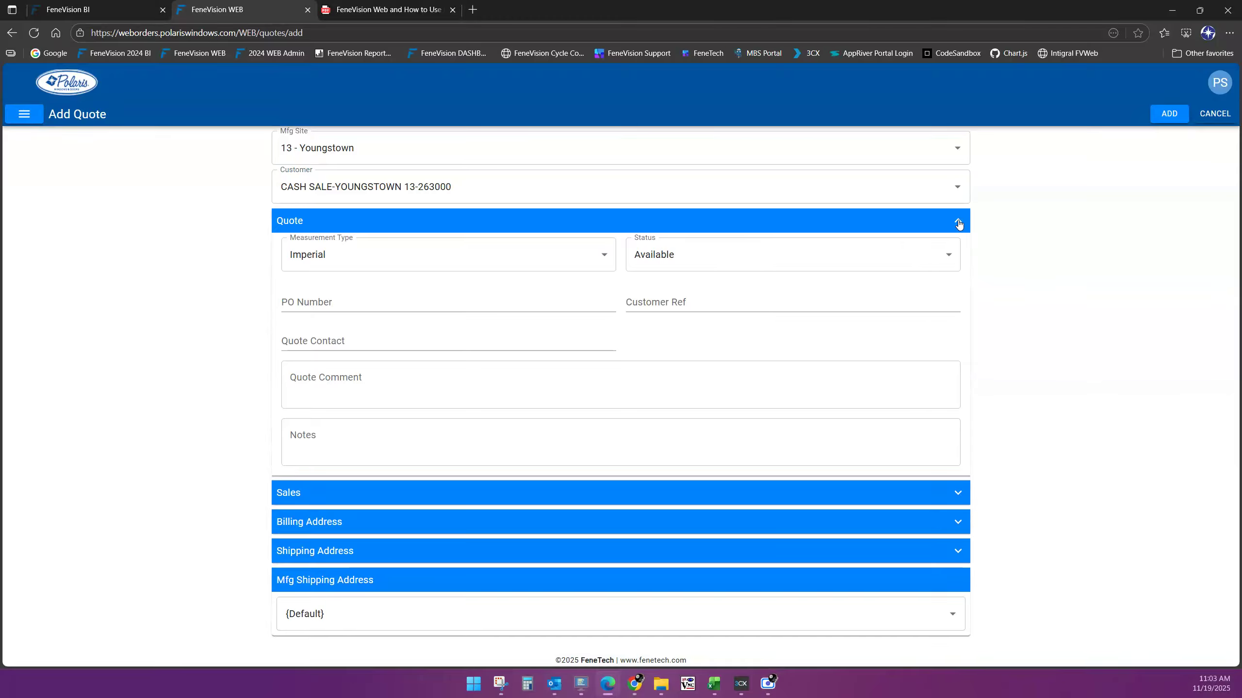
pyautogui.click(646, 304)
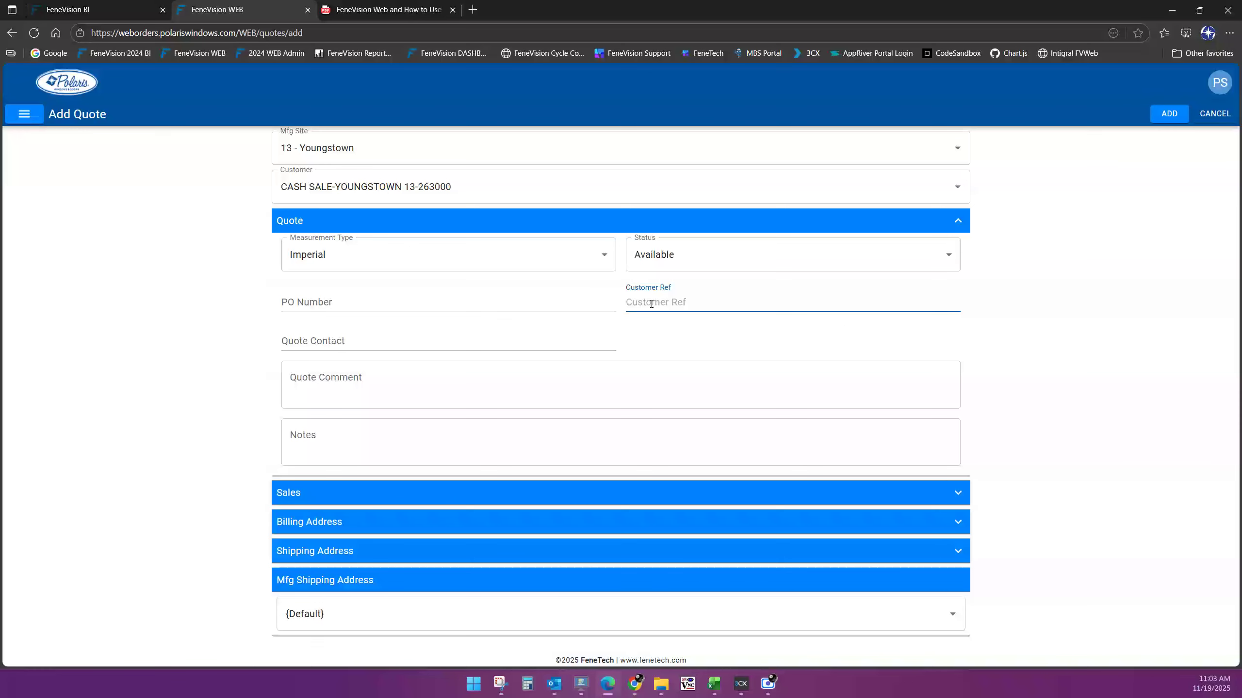
pyautogui.write('Polaris Test 1')
pyautogui.press('Tab')
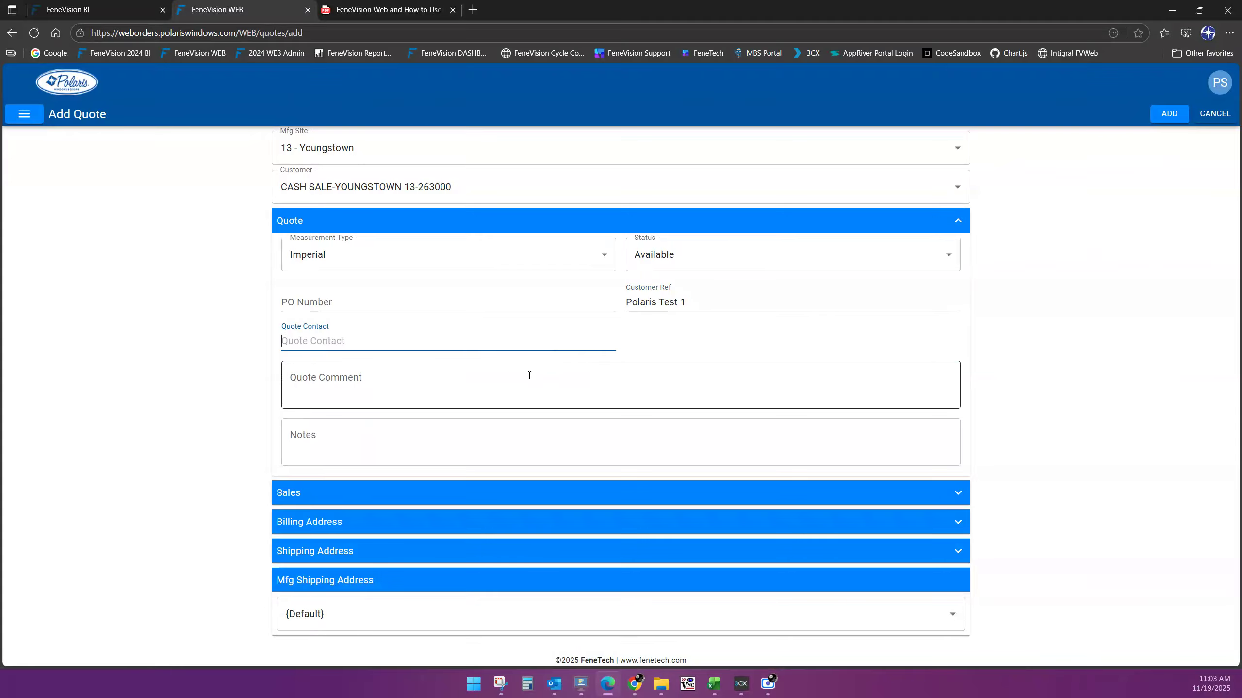
# Move between the Quote Comment and Notes boxes without entering anything
pyautogui.click(433, 392)
pyautogui.click(325, 444)
pyautogui.click(307, 385)
pyautogui.click(305, 435)
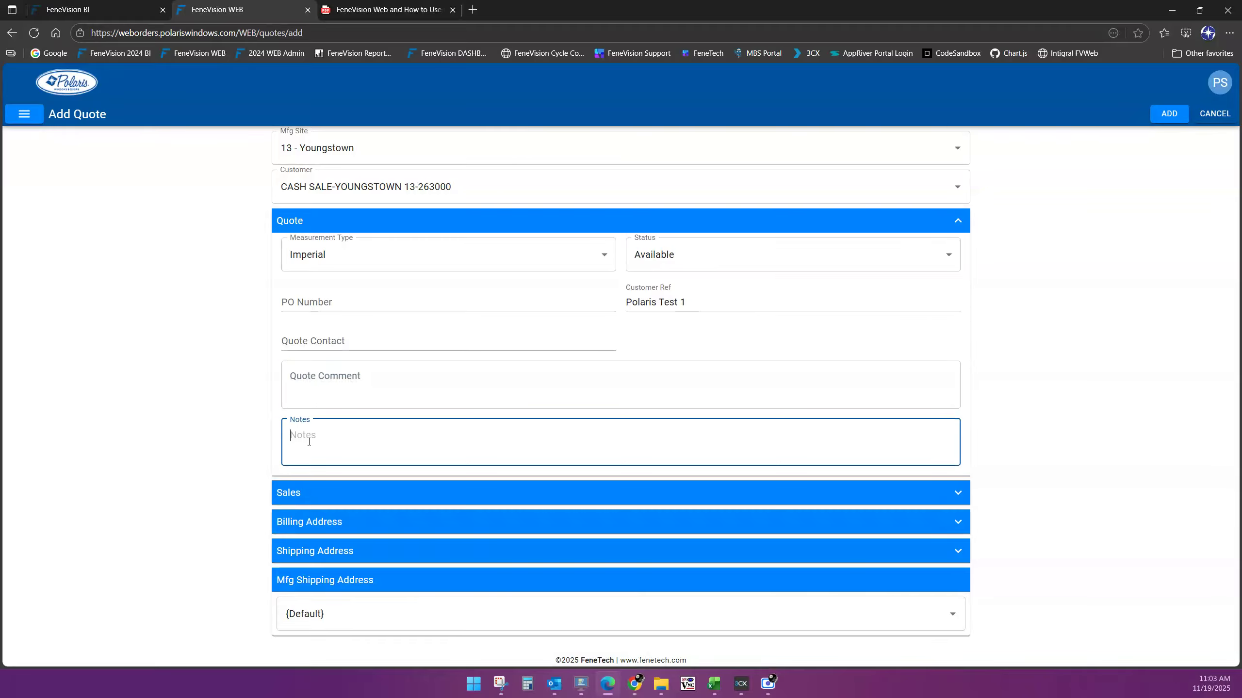
pyautogui.click(317, 380)
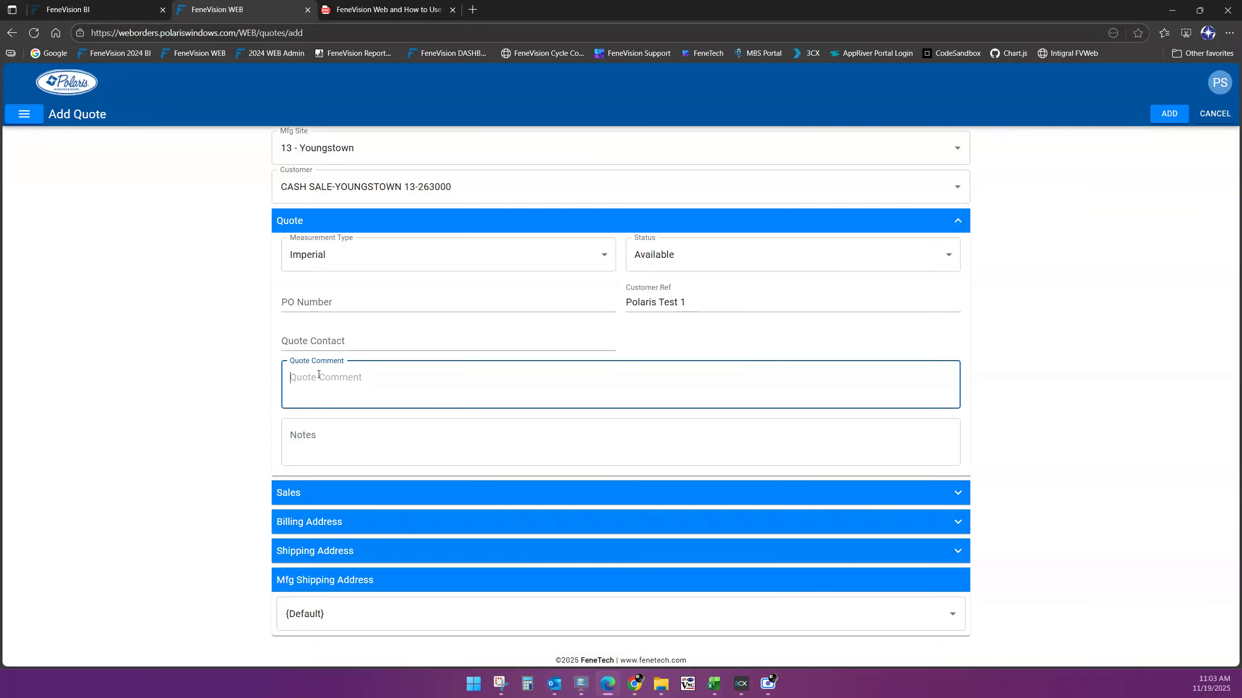
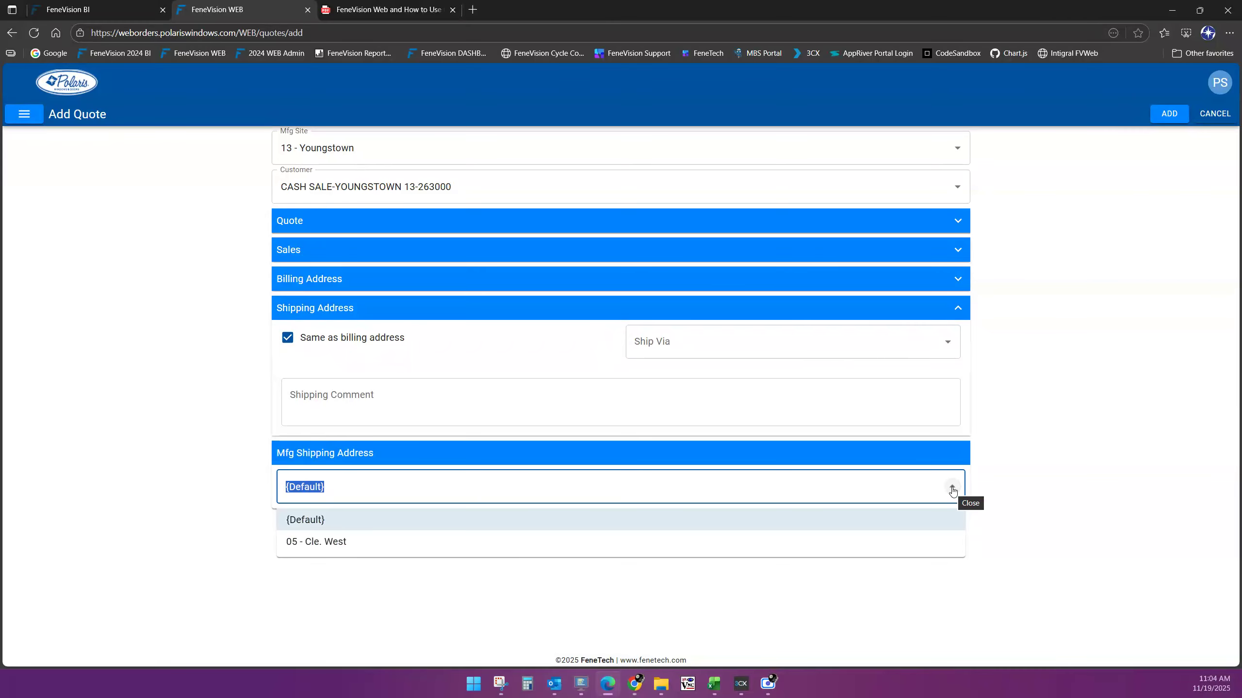
# Leave Mfg Shipping Address at {Default}, expand Quote, and add quote #291956 for the Youngstown cash sale
pyautogui.click(952, 489)
pyautogui.click(1059, 437)
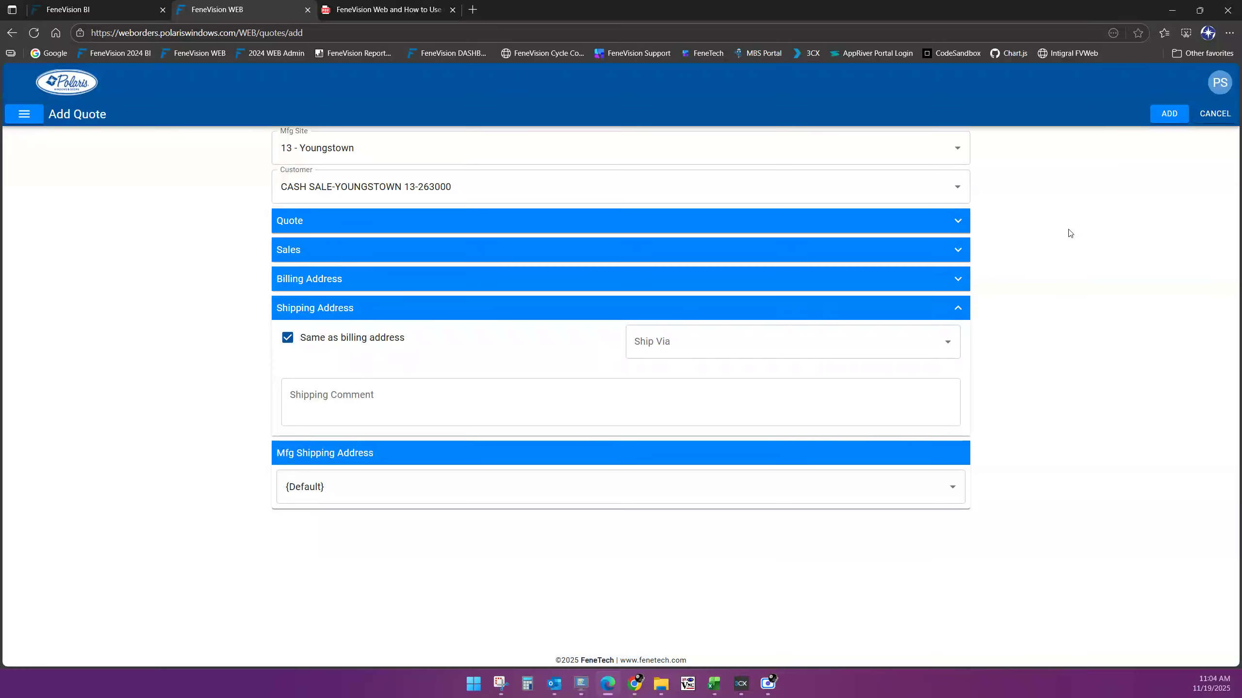
pyautogui.click(959, 220)
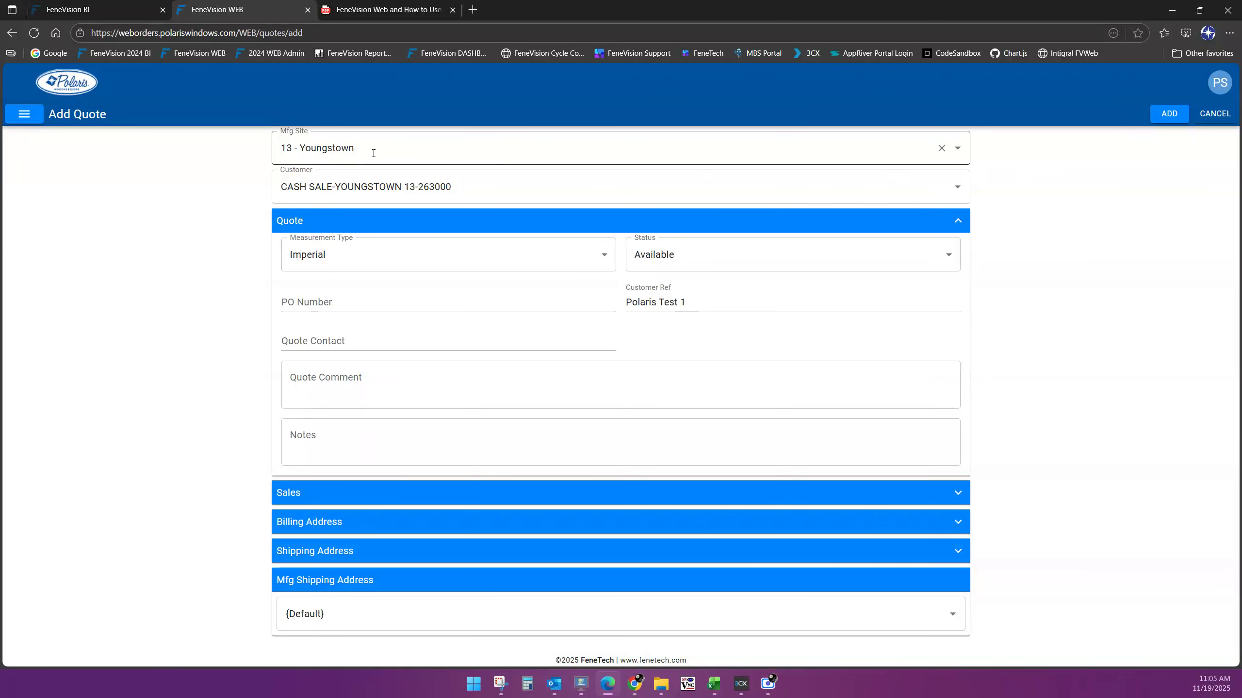
pyautogui.click(1168, 114)
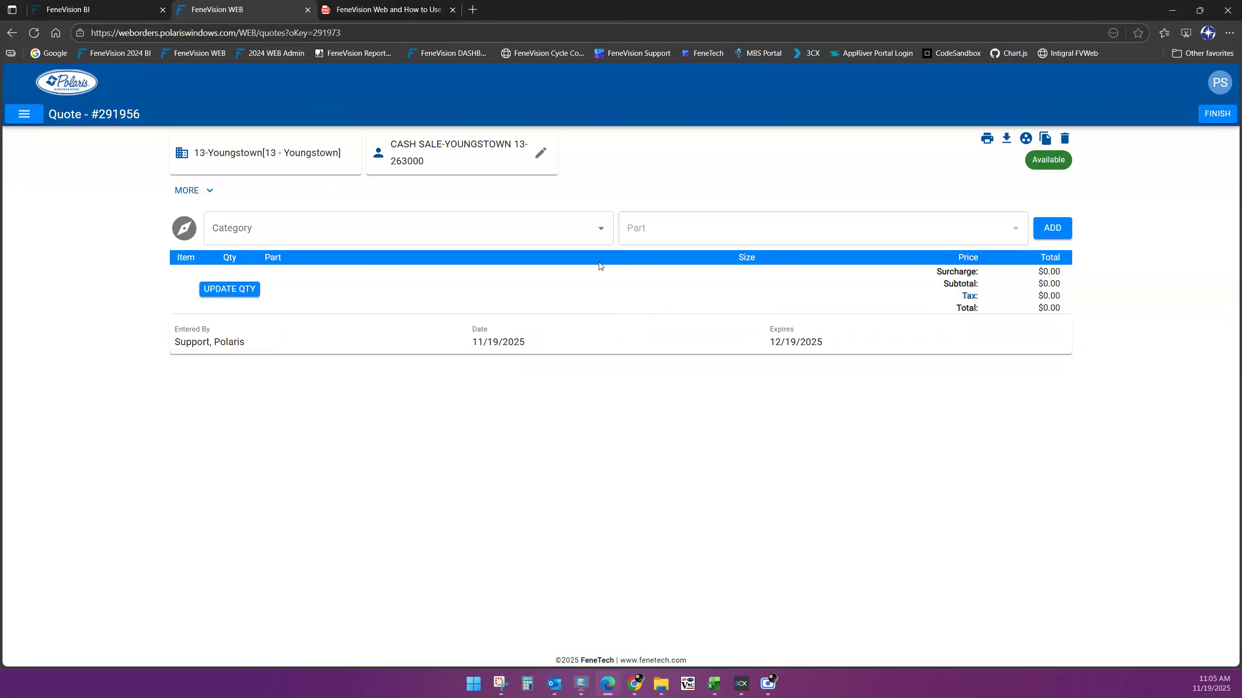
# Select category ThermalWeld Plus DH, PD, Bay/Bow & Garden and part TWP7420 Double Hung, then add it
pyautogui.click(600, 232)
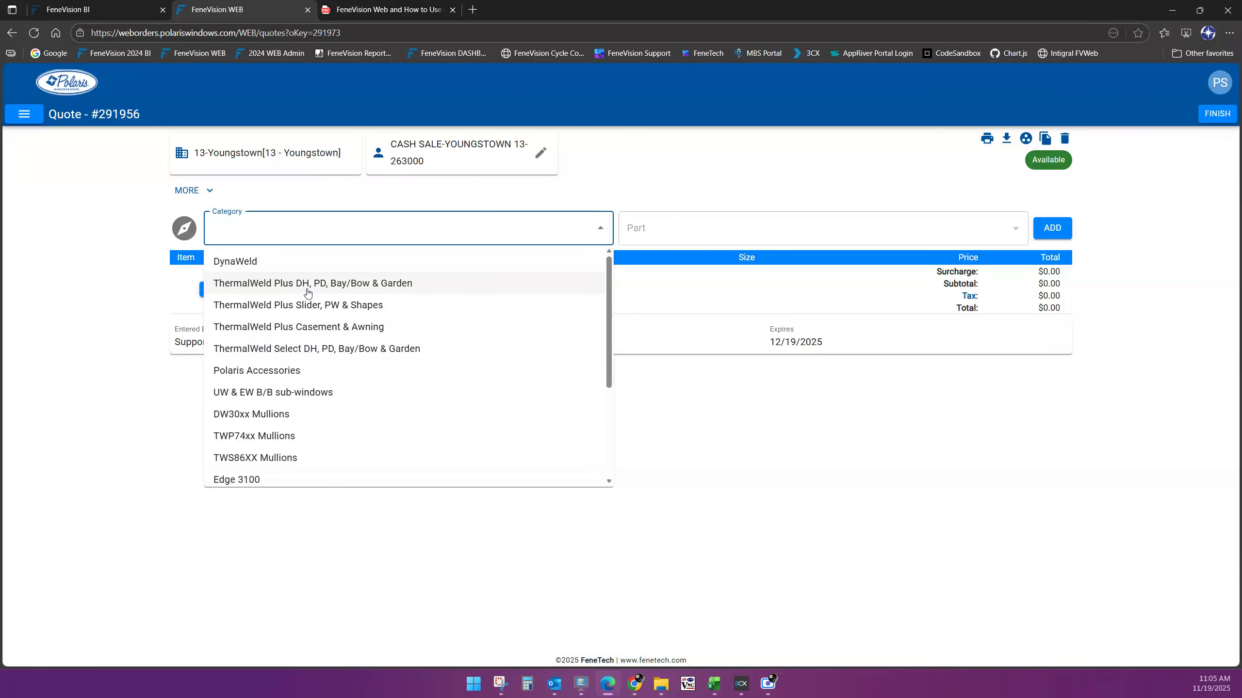
pyautogui.scroll(-3, 311, 376)
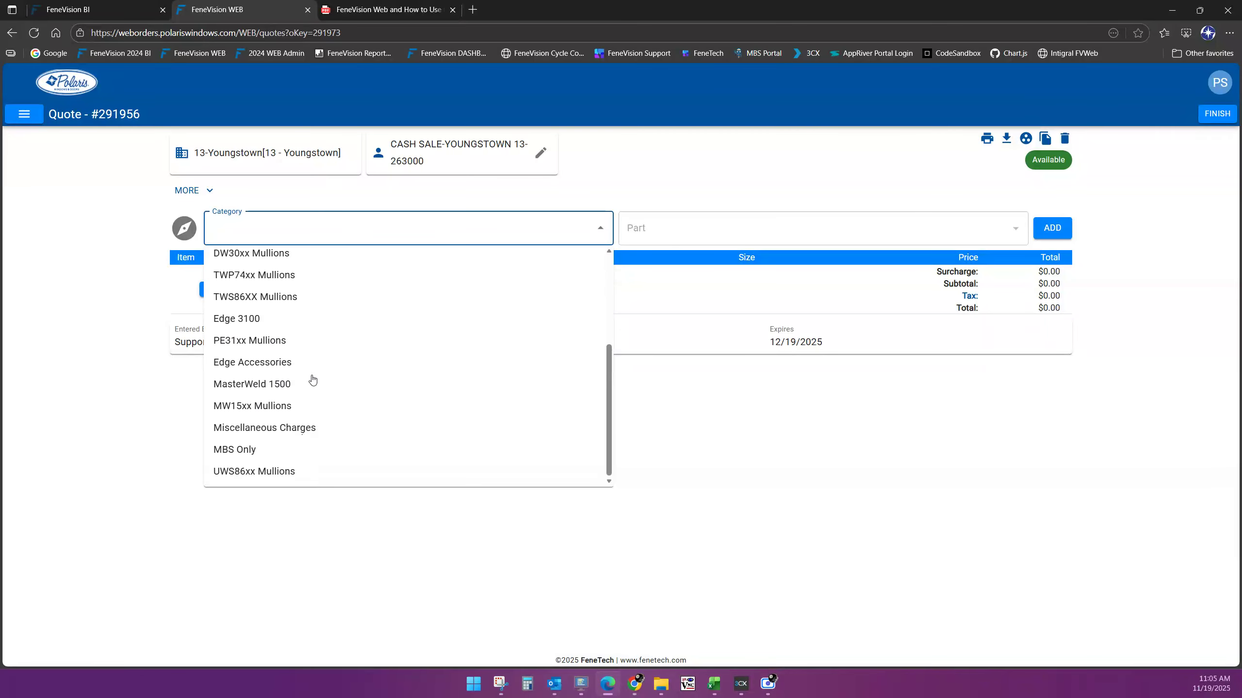
pyautogui.scroll(3, 305, 415)
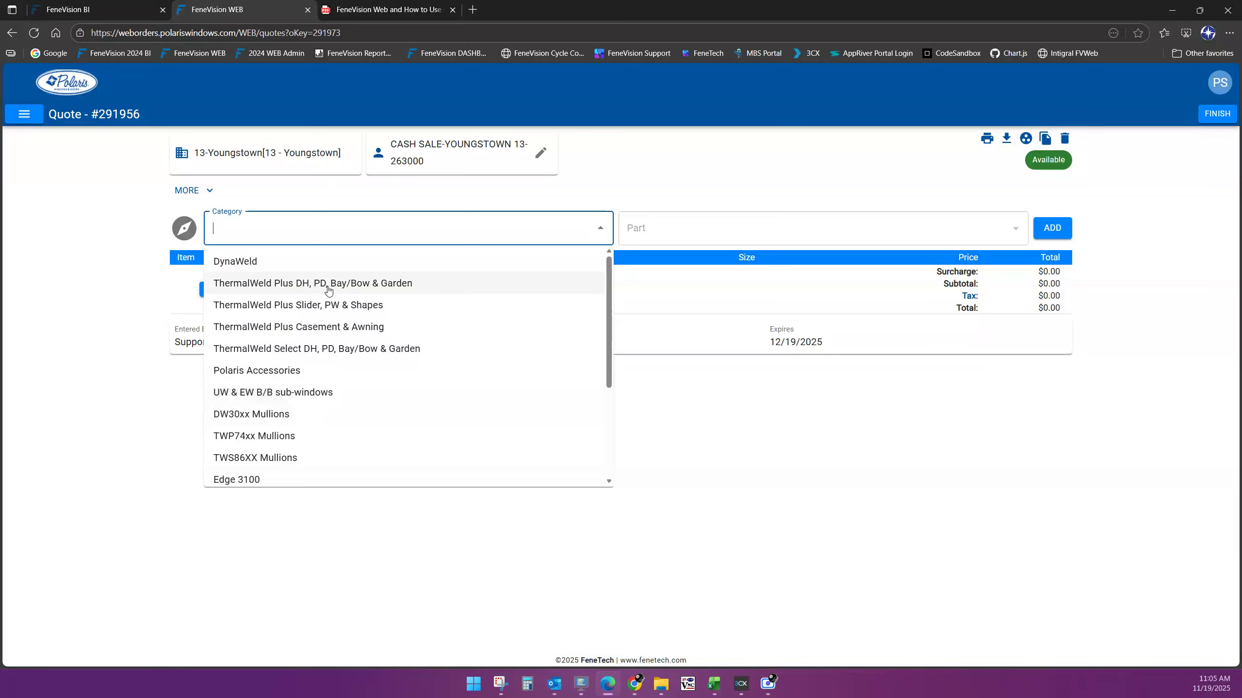
pyautogui.click(356, 289)
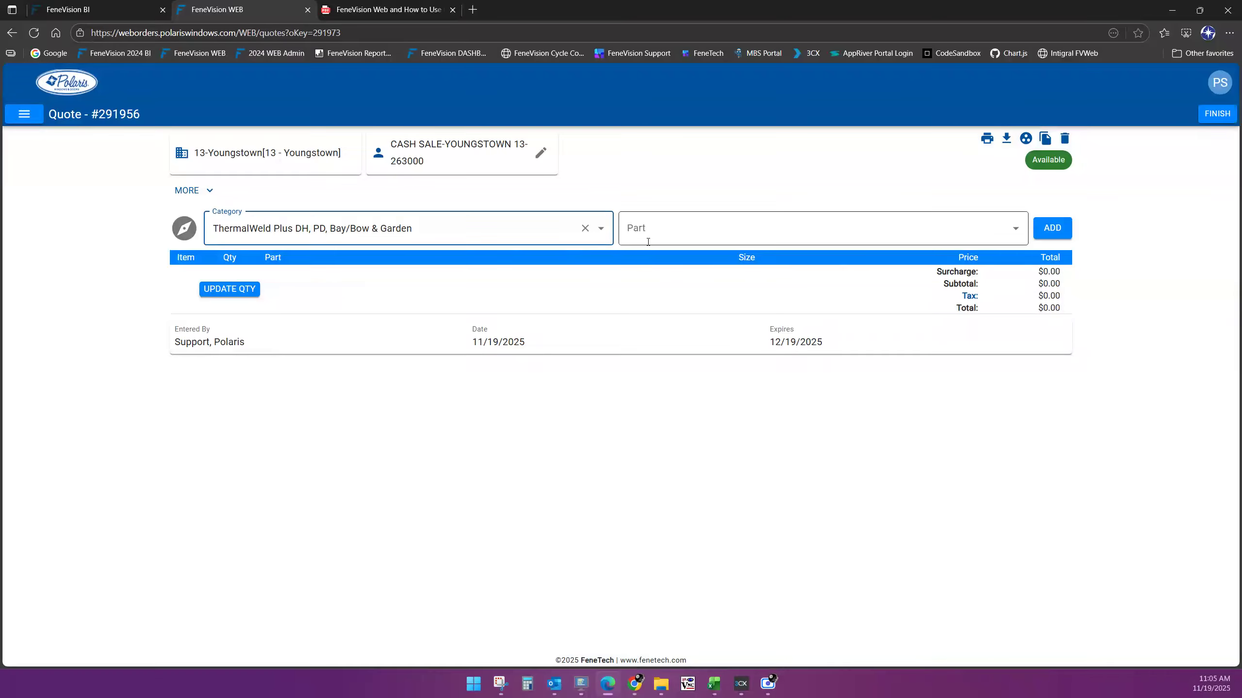
pyautogui.click(1025, 229)
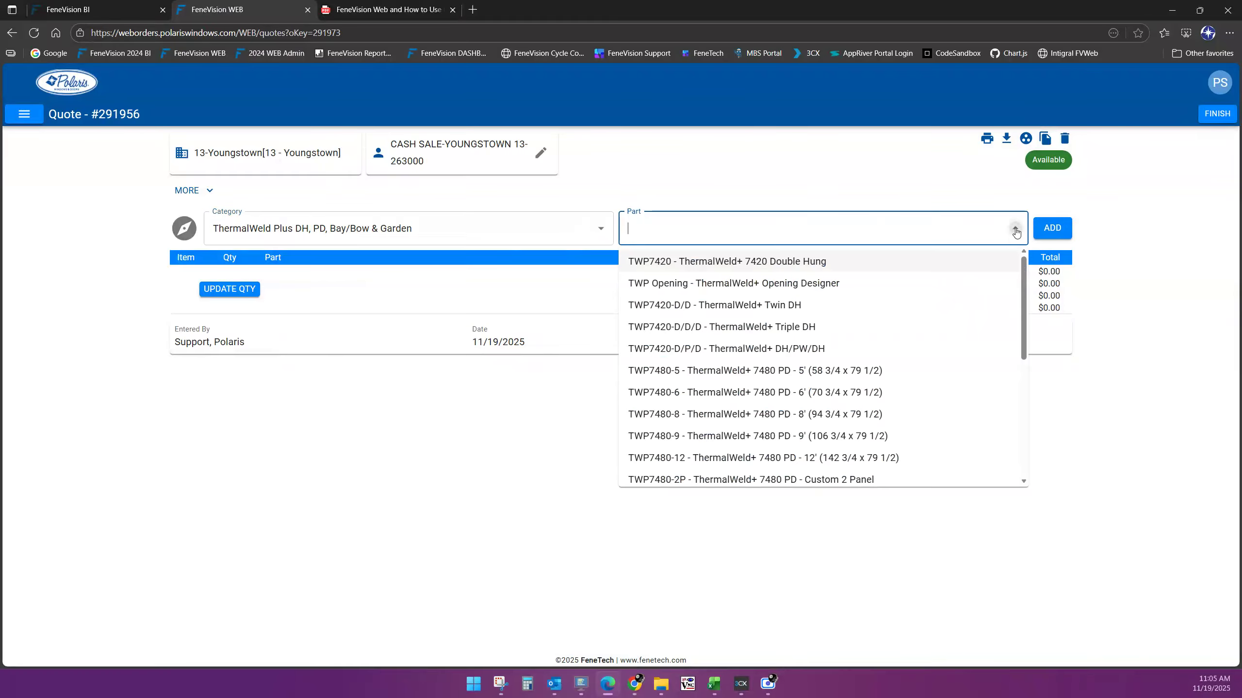
pyautogui.click(678, 265)
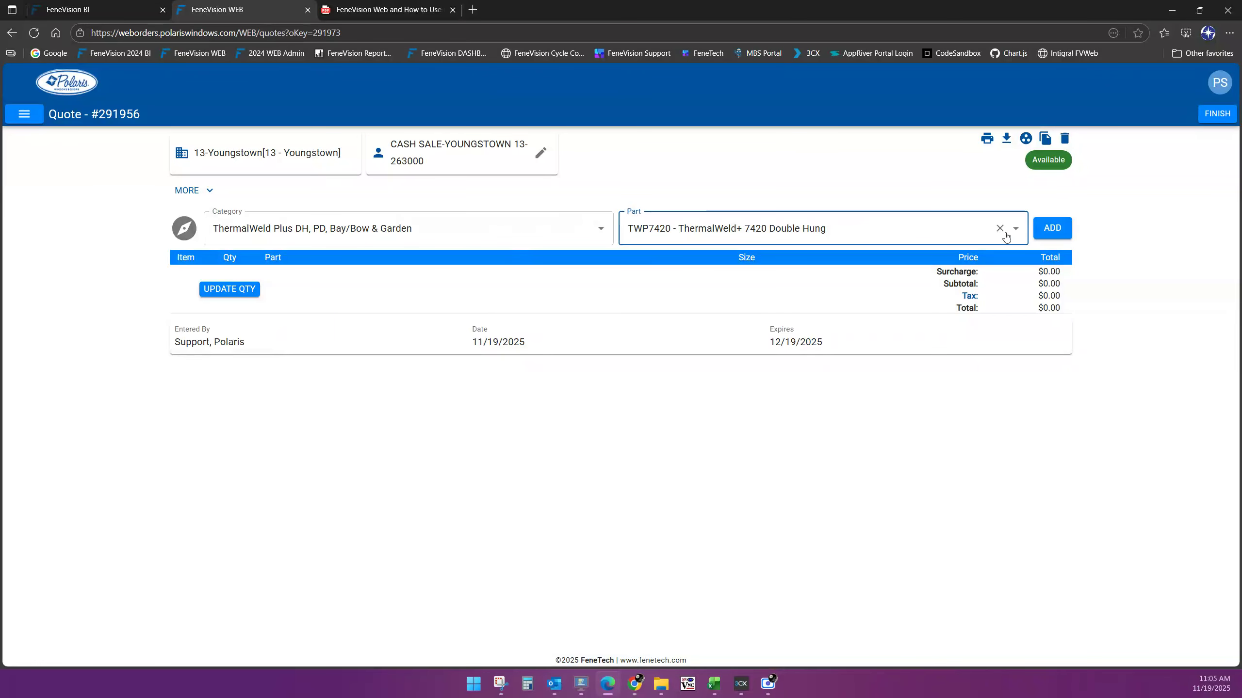
pyautogui.click(1057, 235)
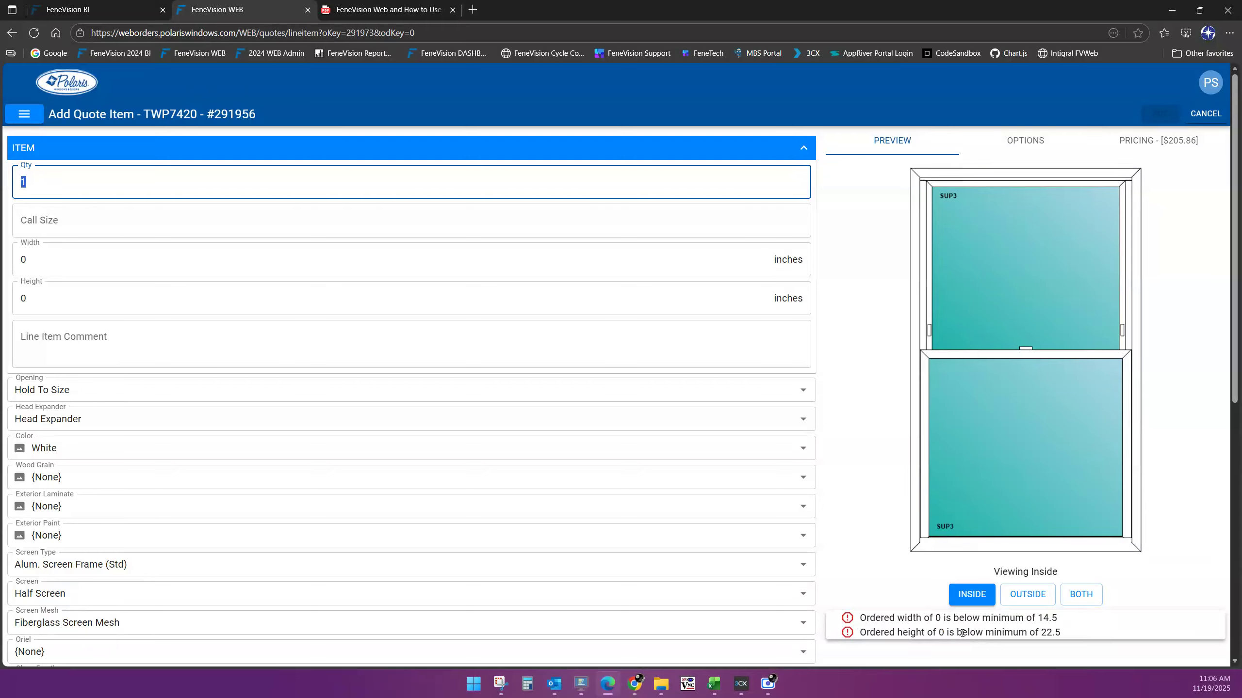
# Enter width 30 and height 53 inches for the TWP7420 item, pricing it at $277.77
pyautogui.click(81, 258)
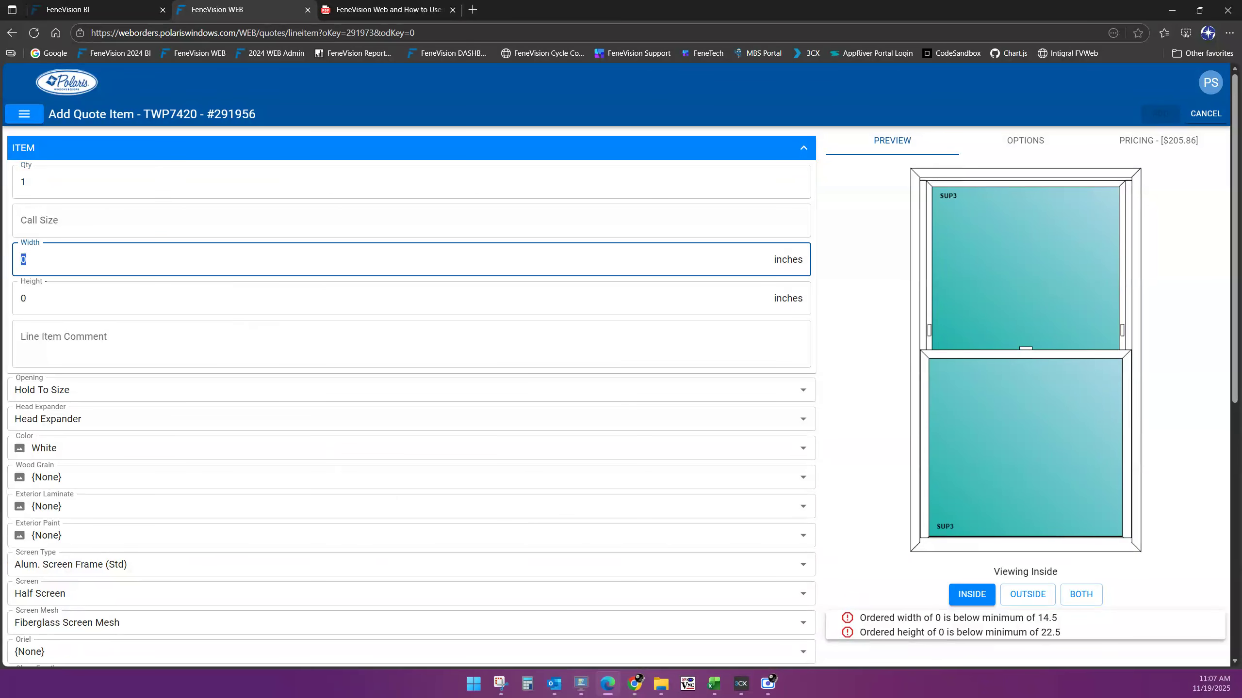
pyautogui.write('30')
pyautogui.press('Tab')
pyautogui.write('53')
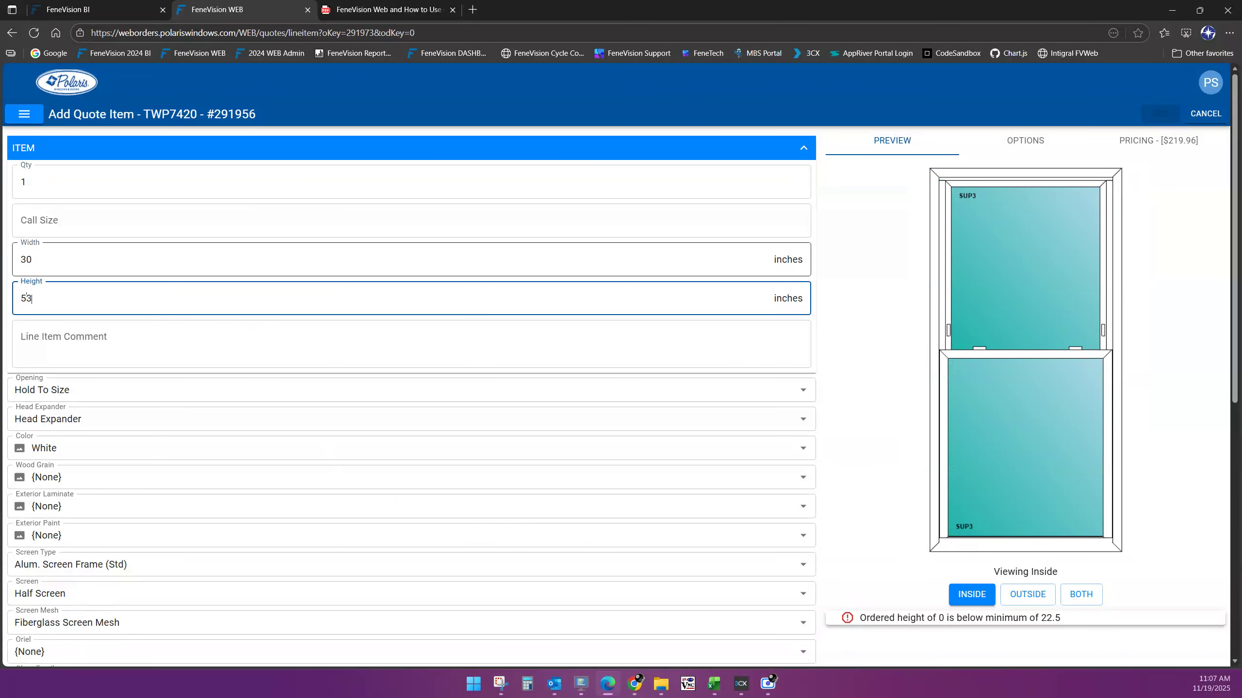
pyautogui.press('Tab')
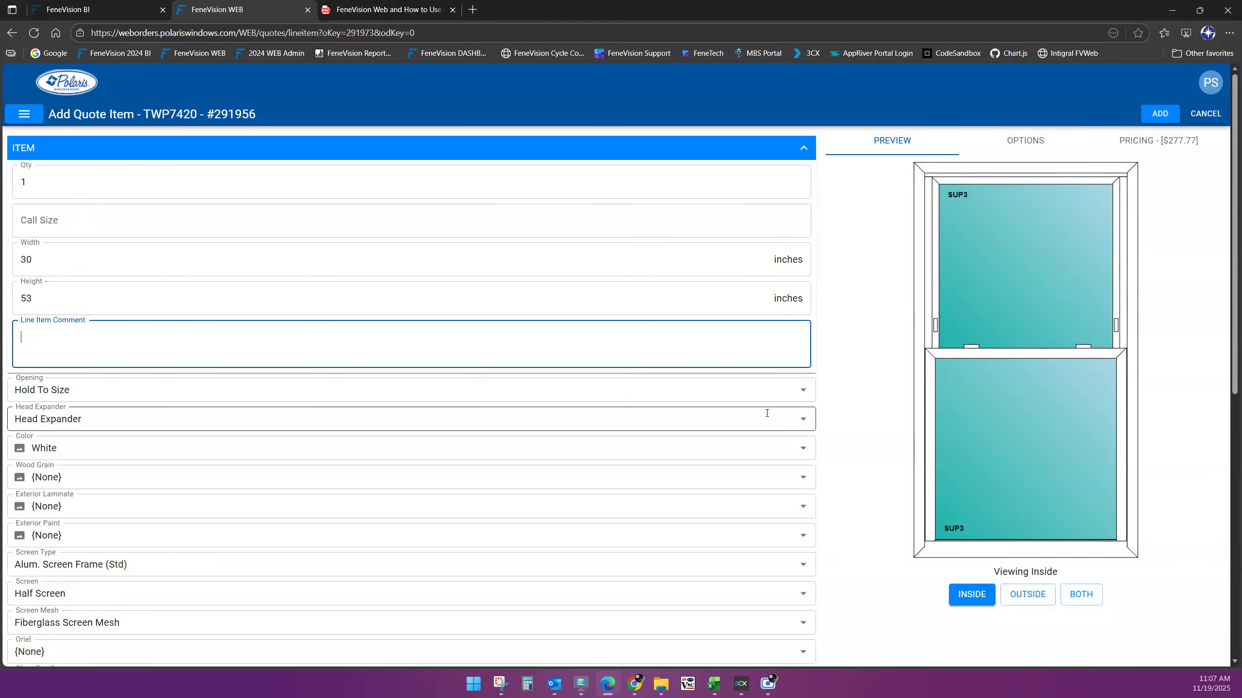
# Switch the Opening to Opening Size, then back to Hold To Size
pyautogui.scroll(-3, 772, 409)
pyautogui.scroll(-1, 814, 395)
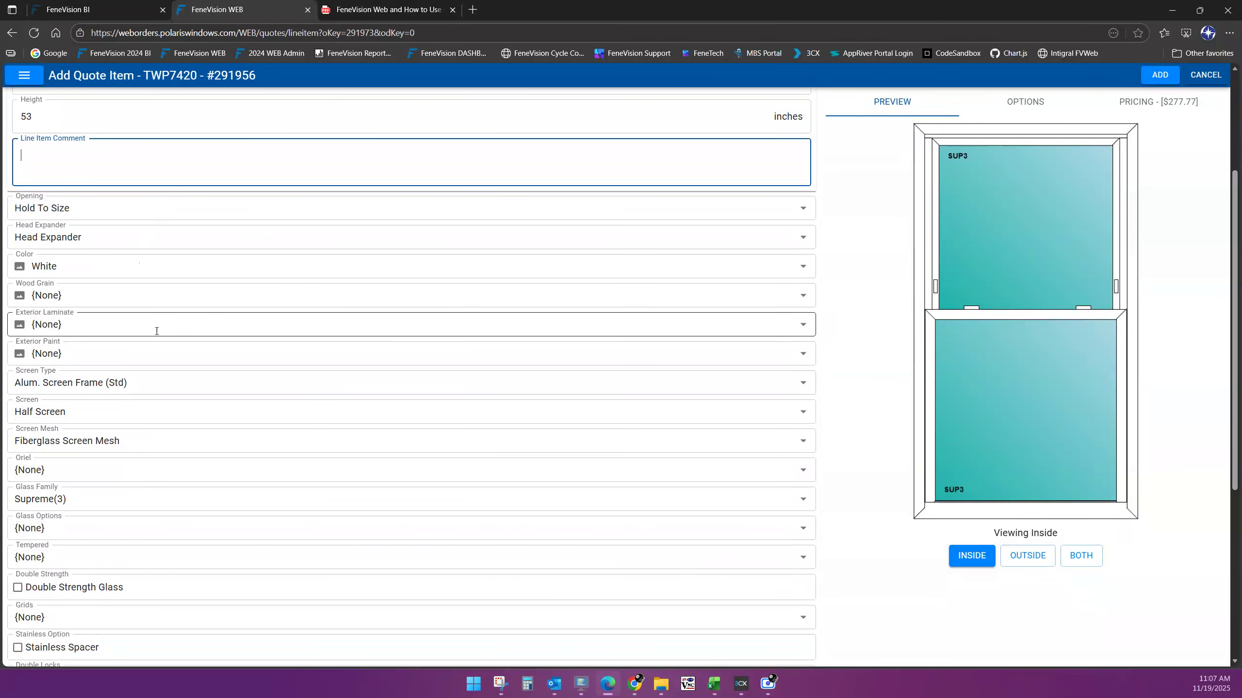
pyautogui.scroll(-4, 191, 437)
pyautogui.scroll(-3, 193, 443)
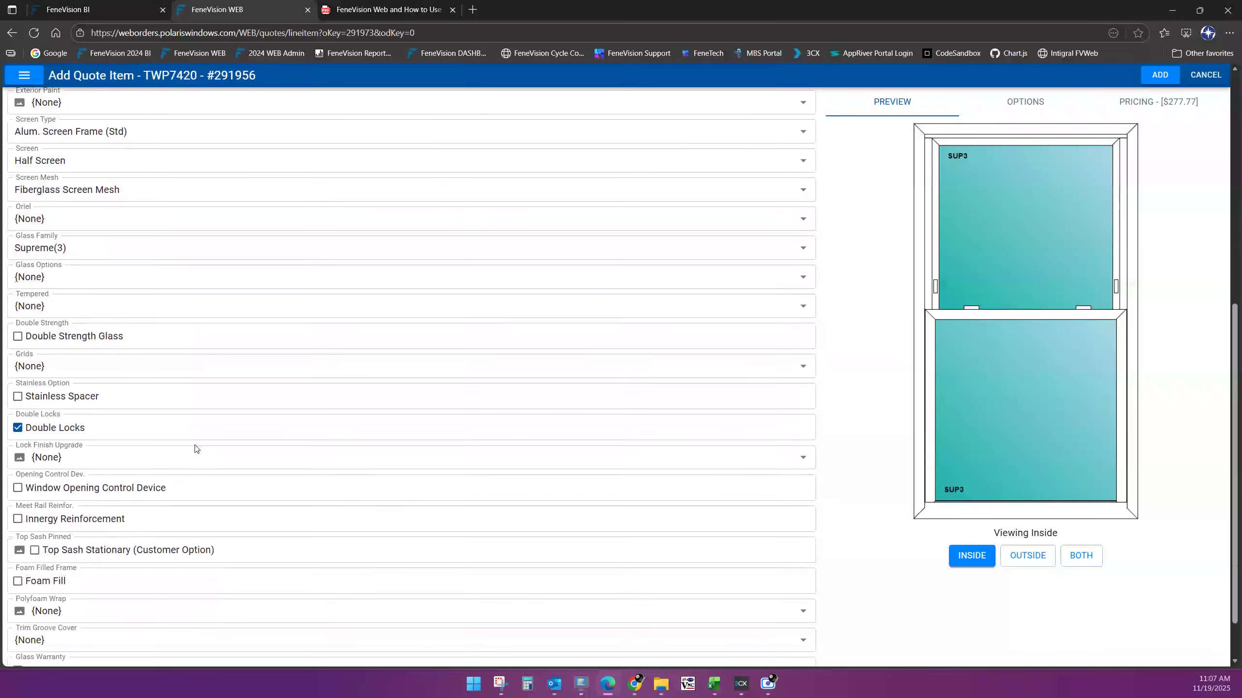
pyautogui.scroll(6, 200, 450)
pyautogui.scroll(2, 200, 450)
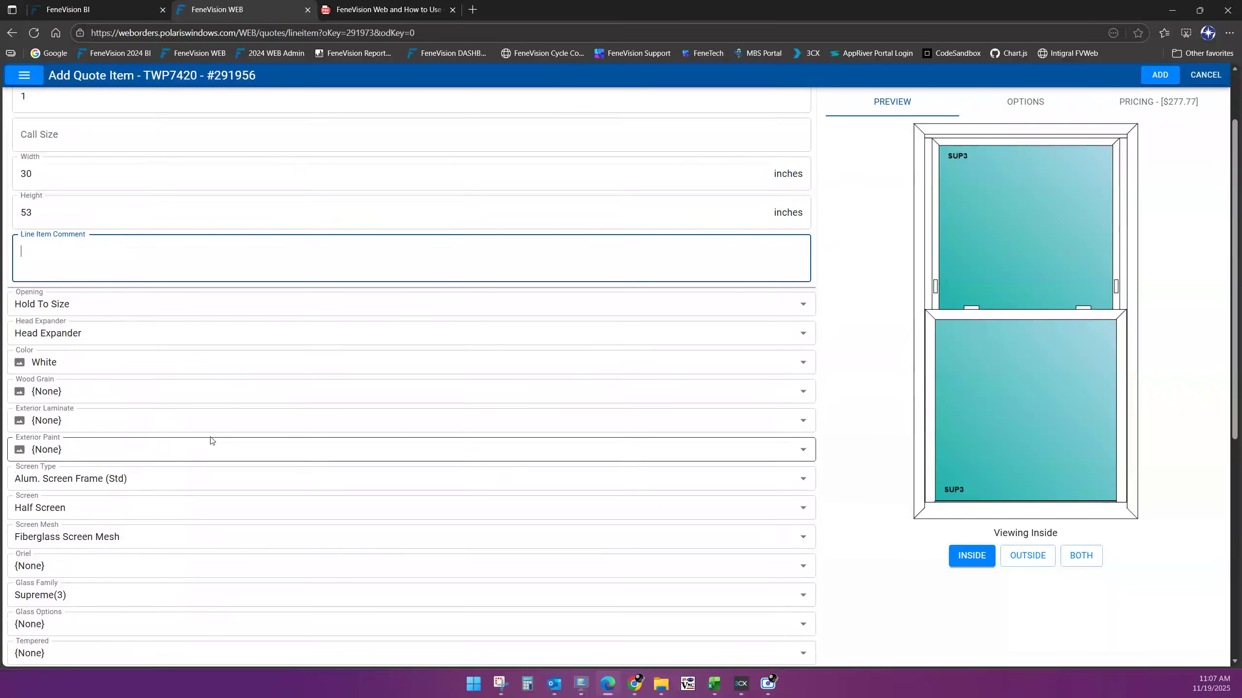
pyautogui.click(113, 300)
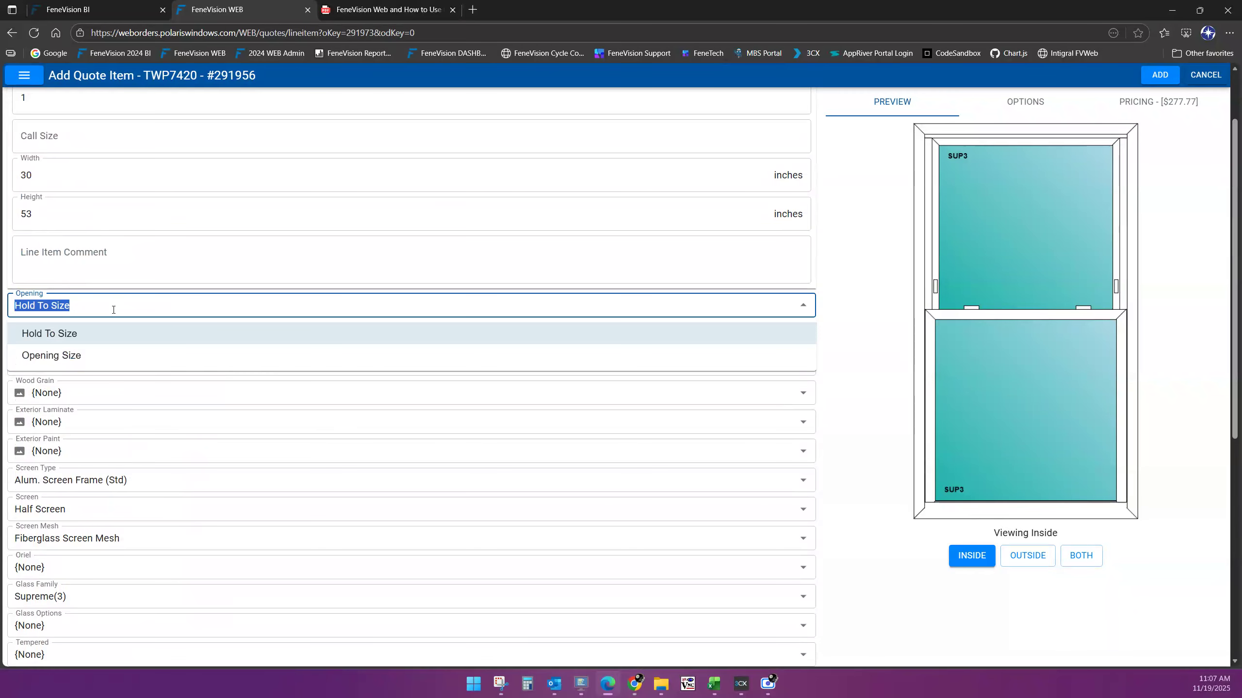
pyautogui.click(113, 309)
pyautogui.click(78, 356)
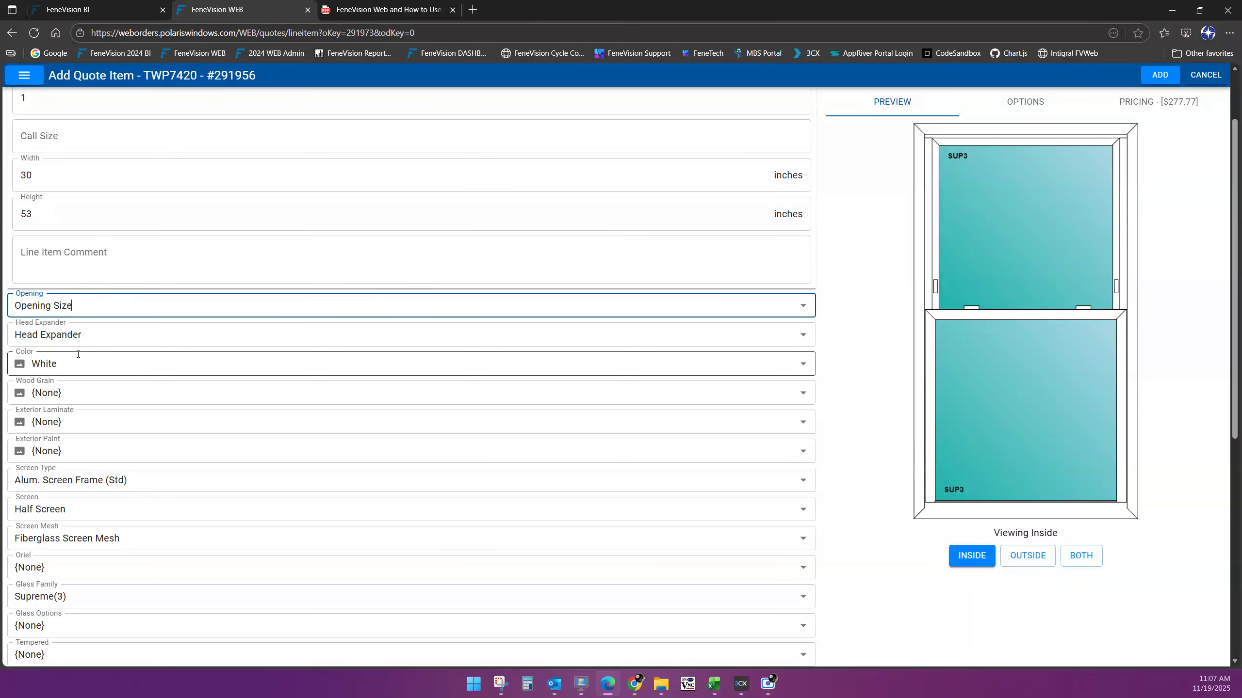
pyautogui.click(101, 305)
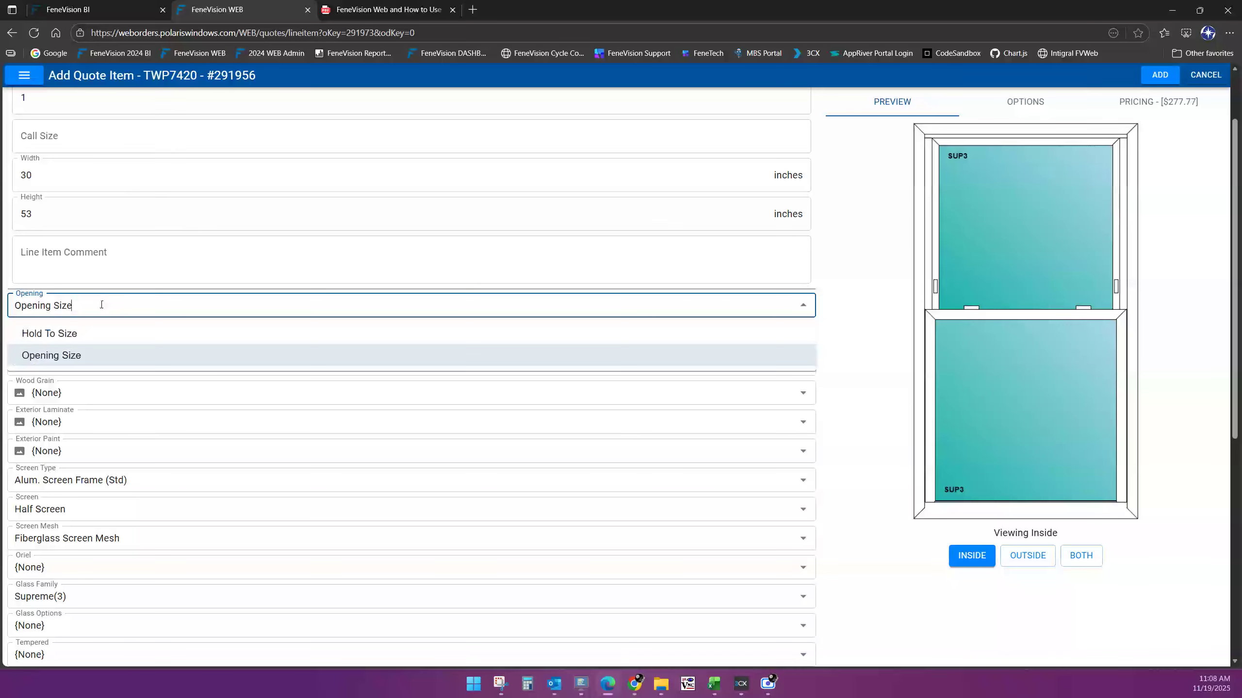
pyautogui.click(69, 334)
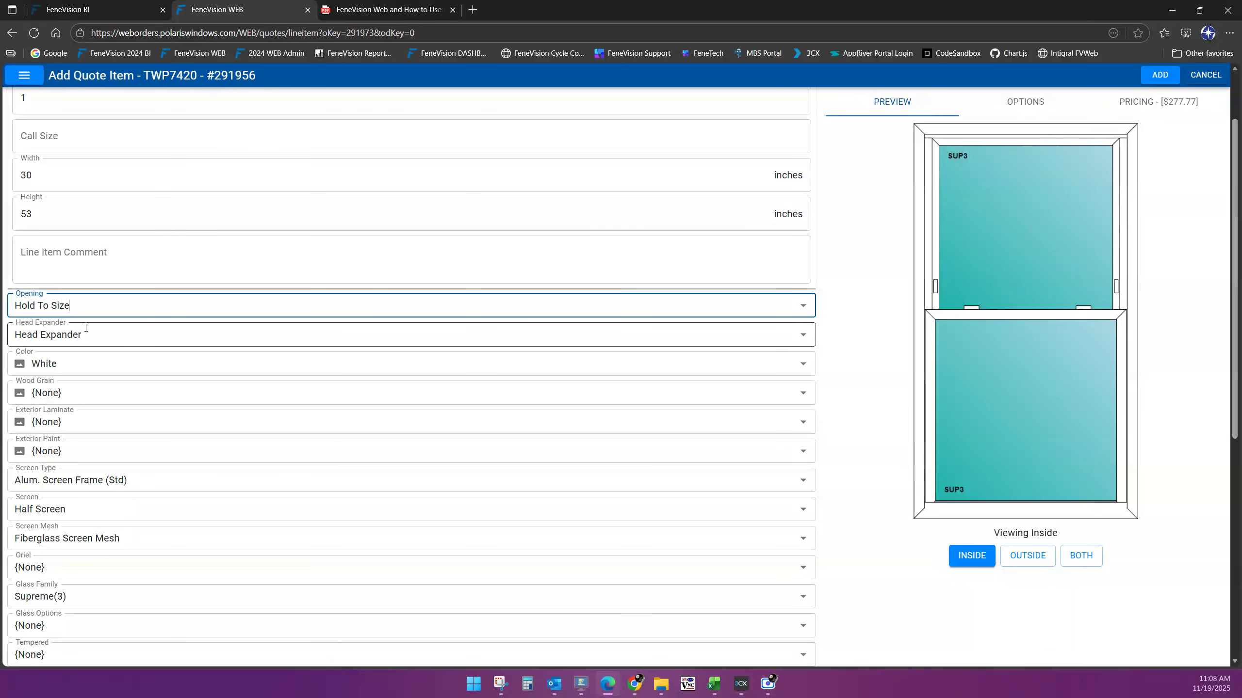
# Set Head Expander to No Head Expander
pyautogui.click(115, 338)
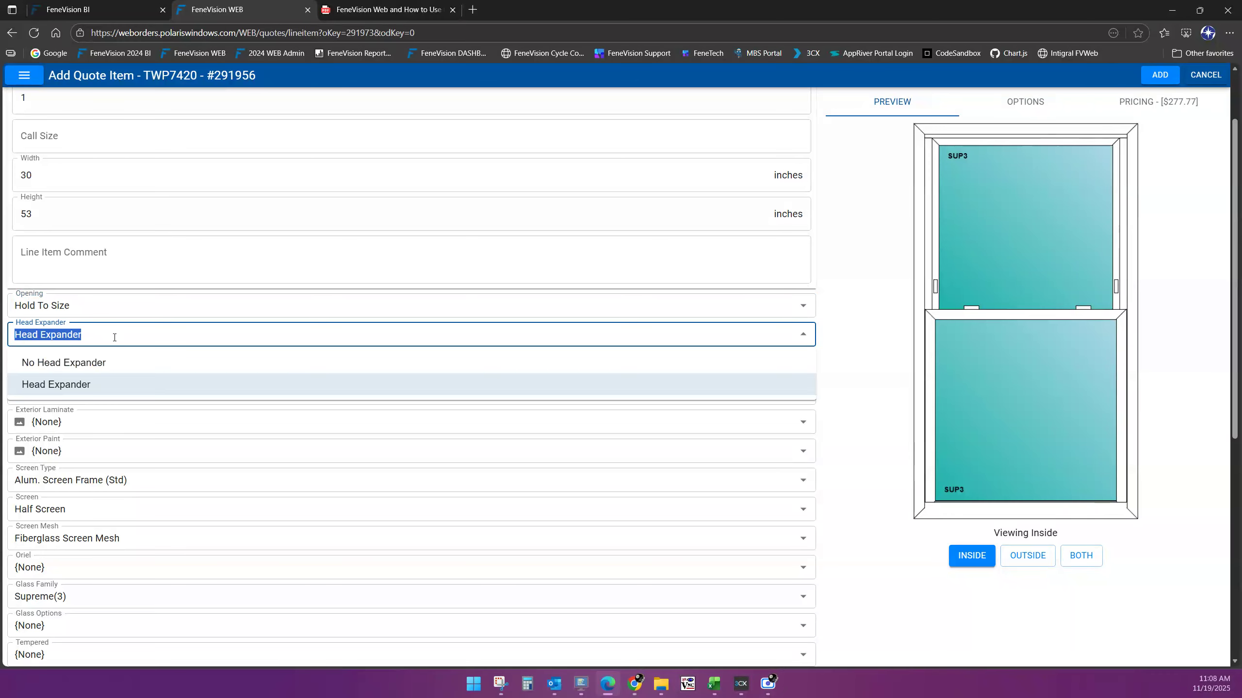
pyautogui.click(88, 363)
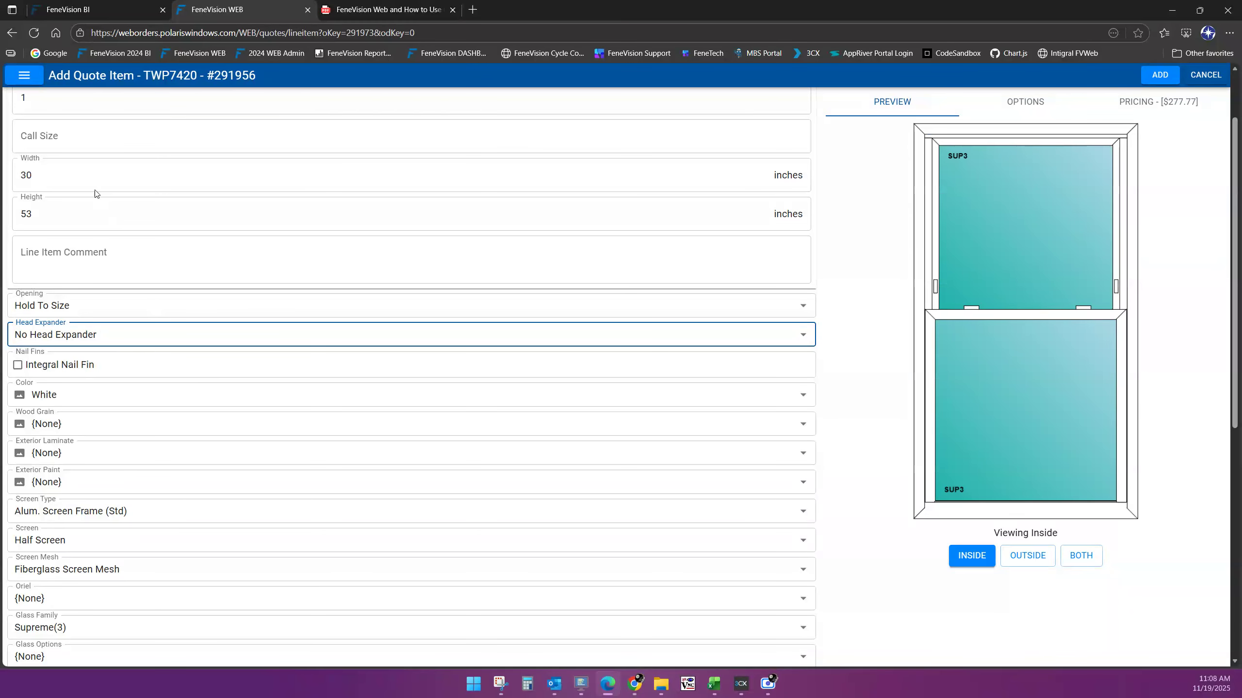
pyautogui.click(63, 176)
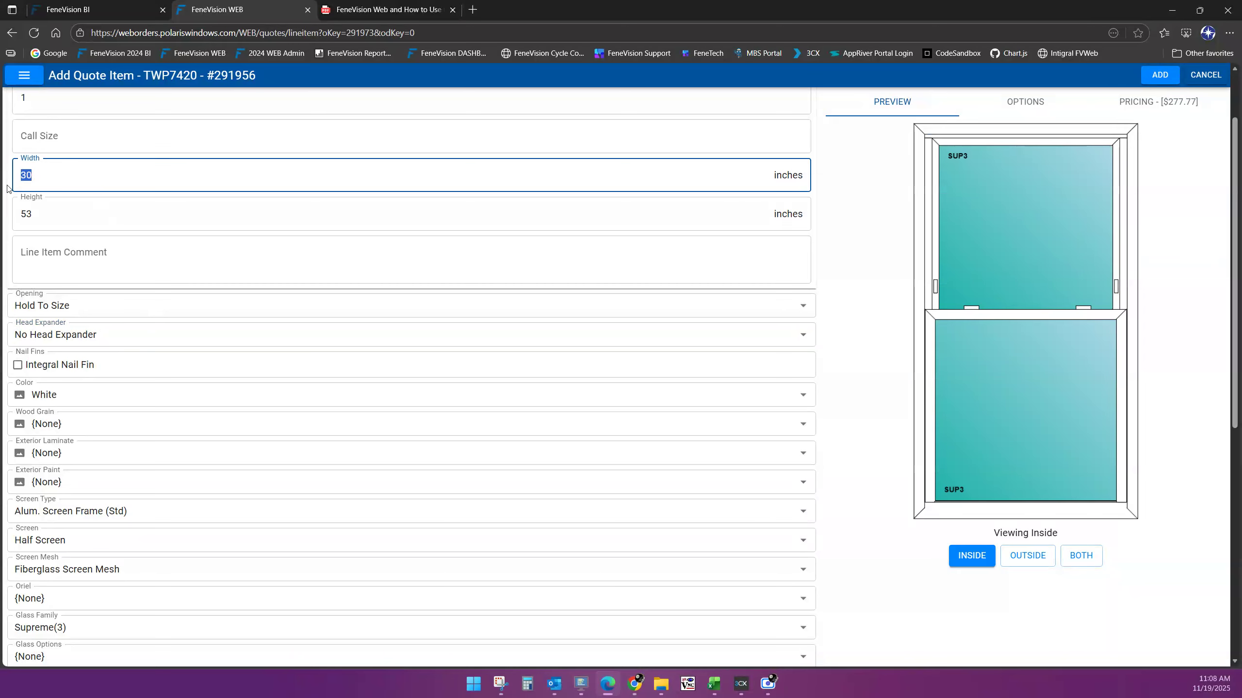
# Re-enter the size as 30 1/4 wide by 53 3/4 high, updating the price to $296.57
pyautogui.write('30.25')
pyautogui.press('Tab')
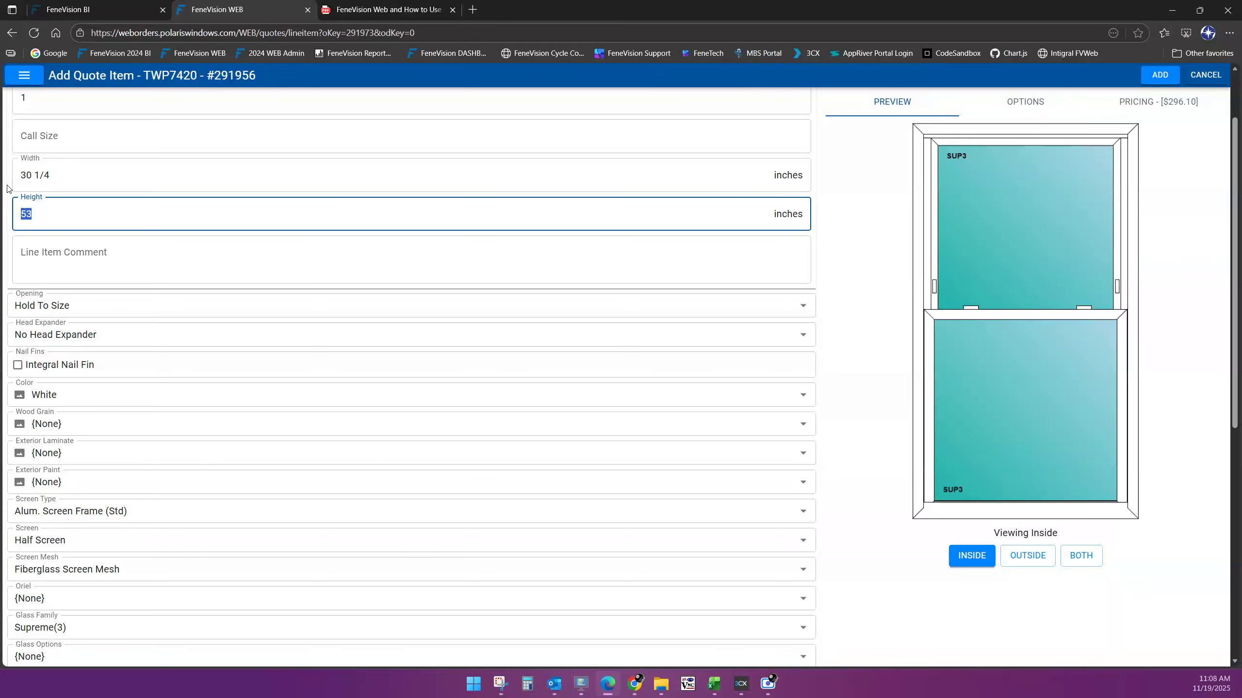
pyautogui.hotkey('shift', 'Tab')
pyautogui.write('30 ')
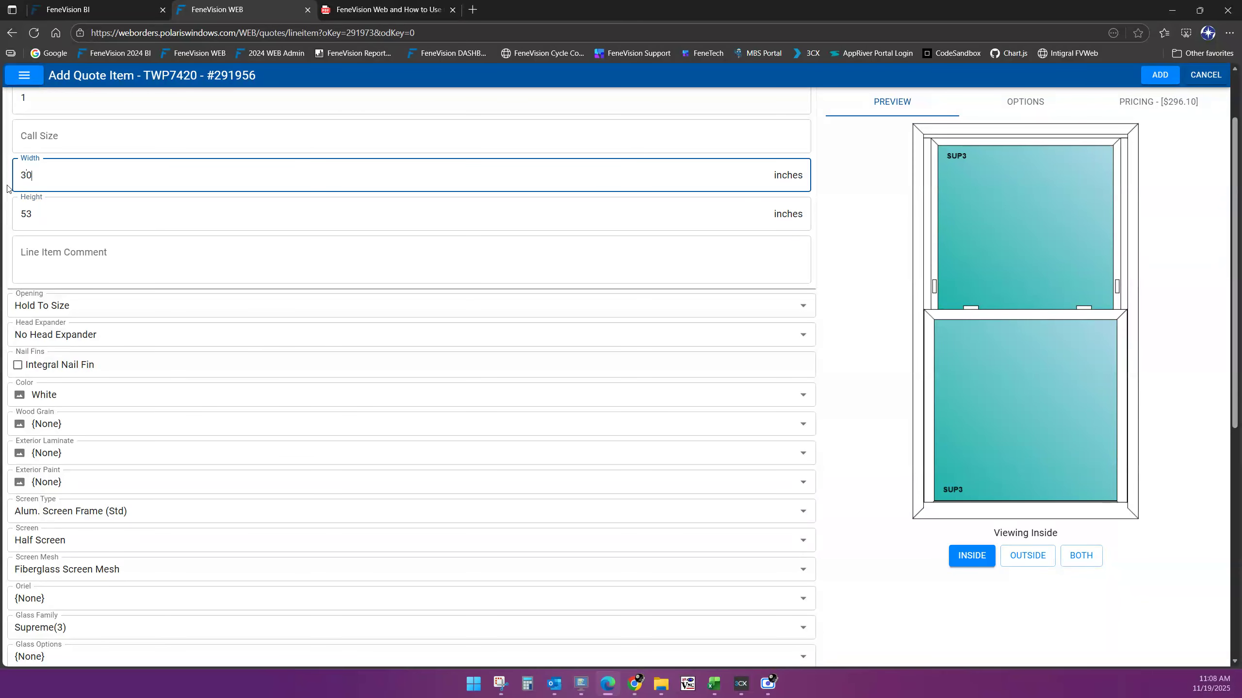
pyautogui.write('1/4')
pyautogui.press('Tab')
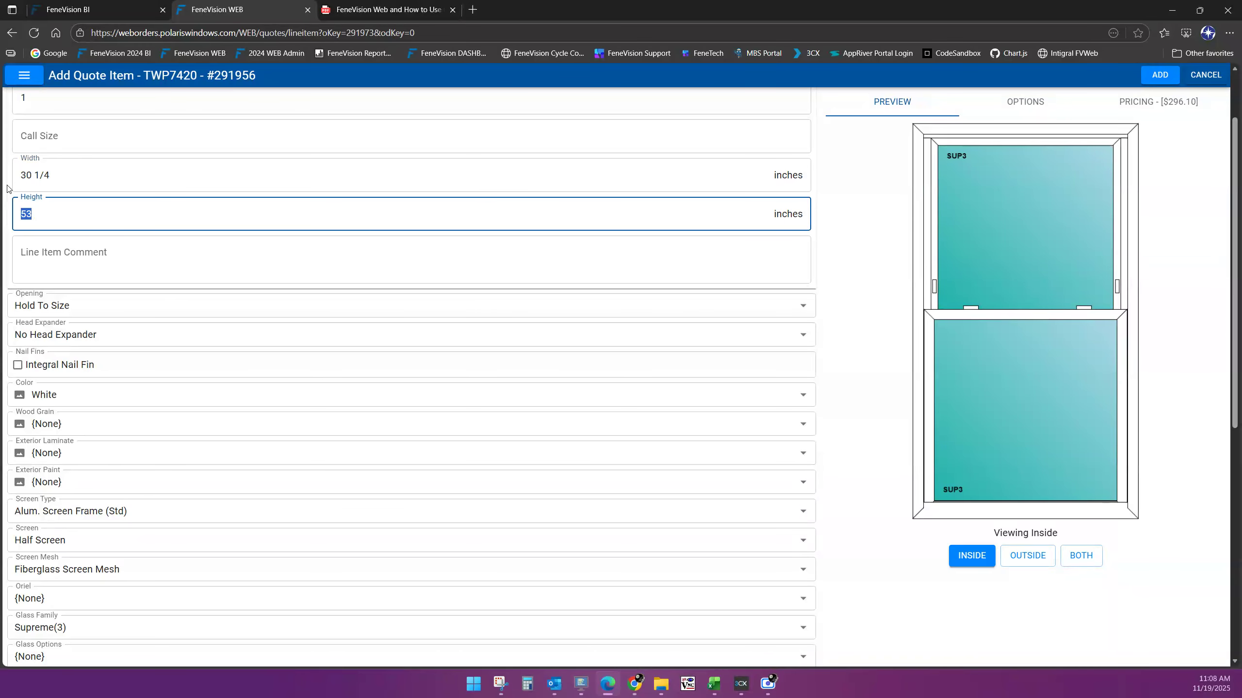
pyautogui.write('53 3/4')
pyautogui.press('Tab')
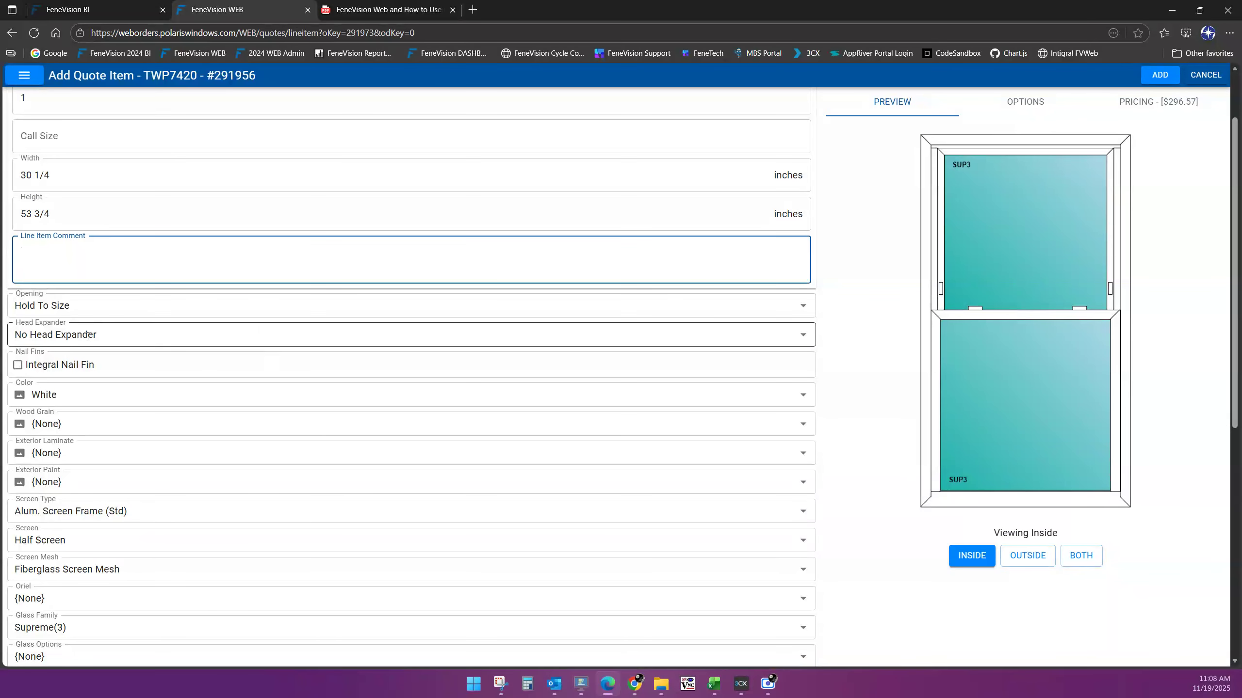
pyautogui.click(116, 332)
pyautogui.click(118, 334)
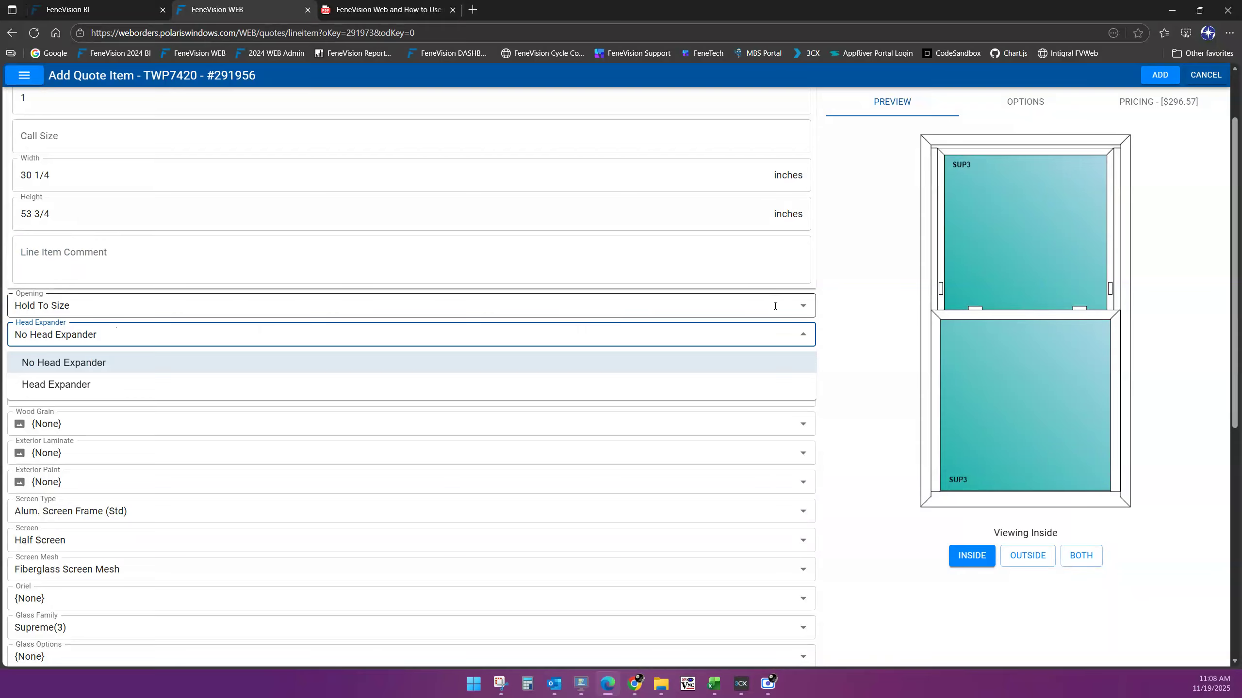
pyautogui.click(876, 349)
pyautogui.click(165, 395)
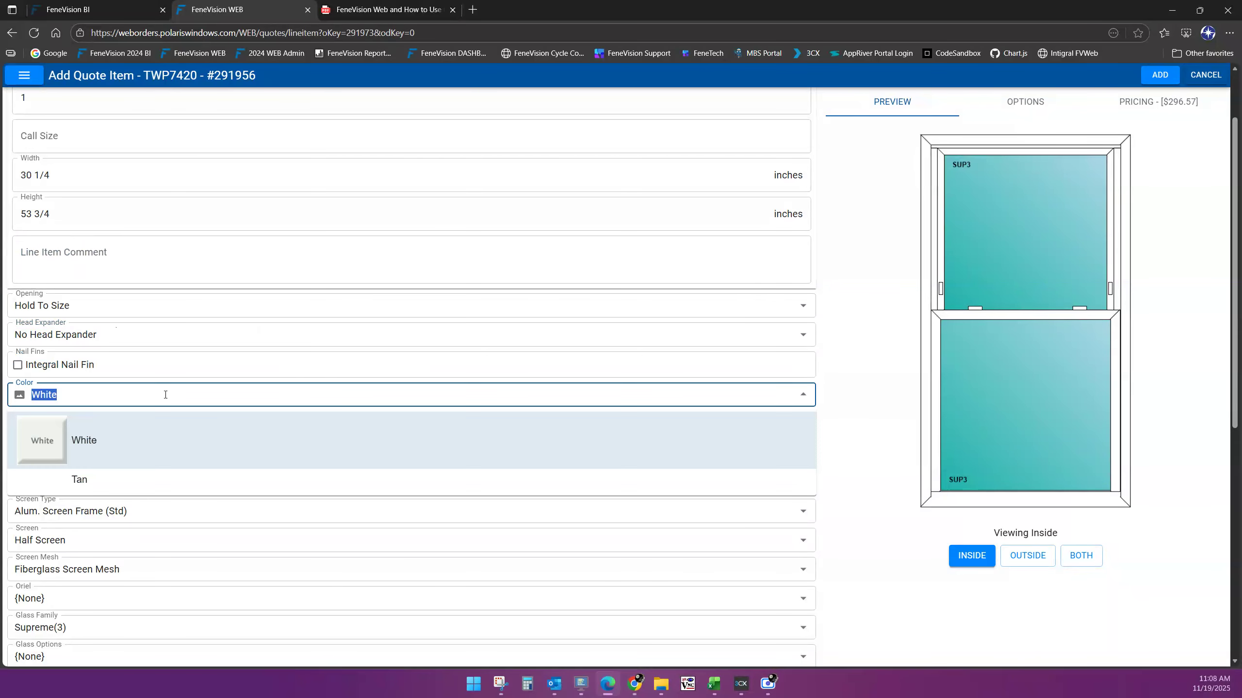
pyautogui.click(165, 395)
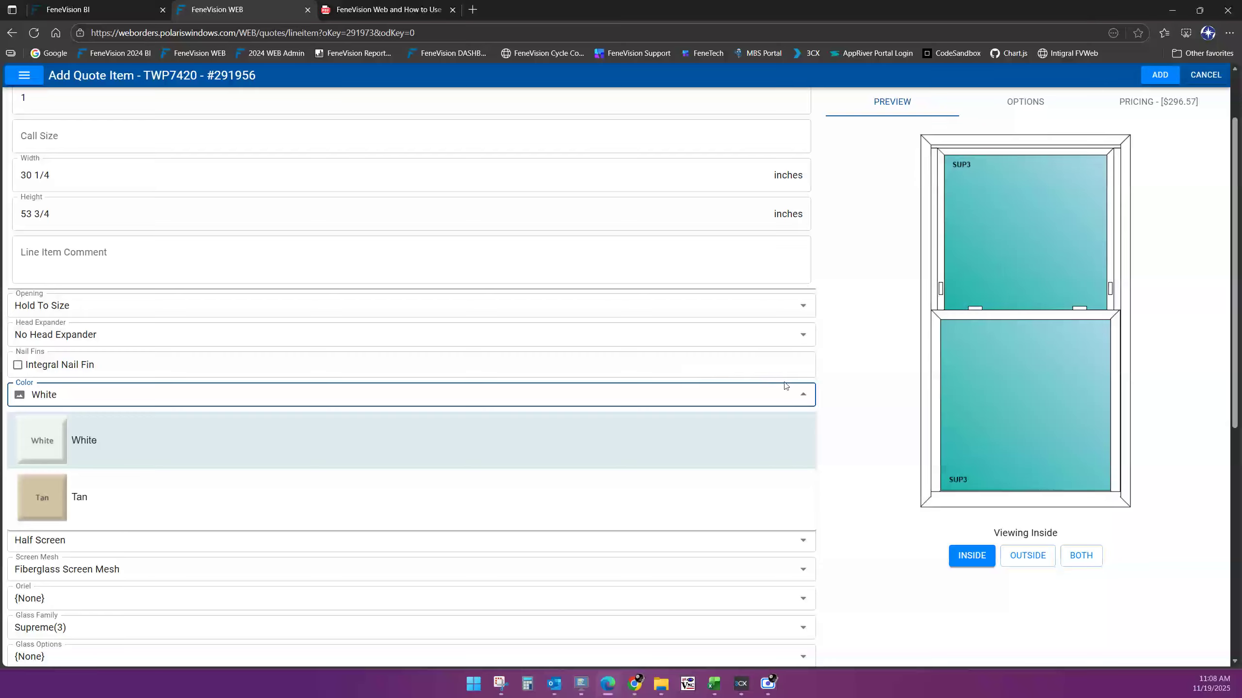
pyautogui.click(804, 396)
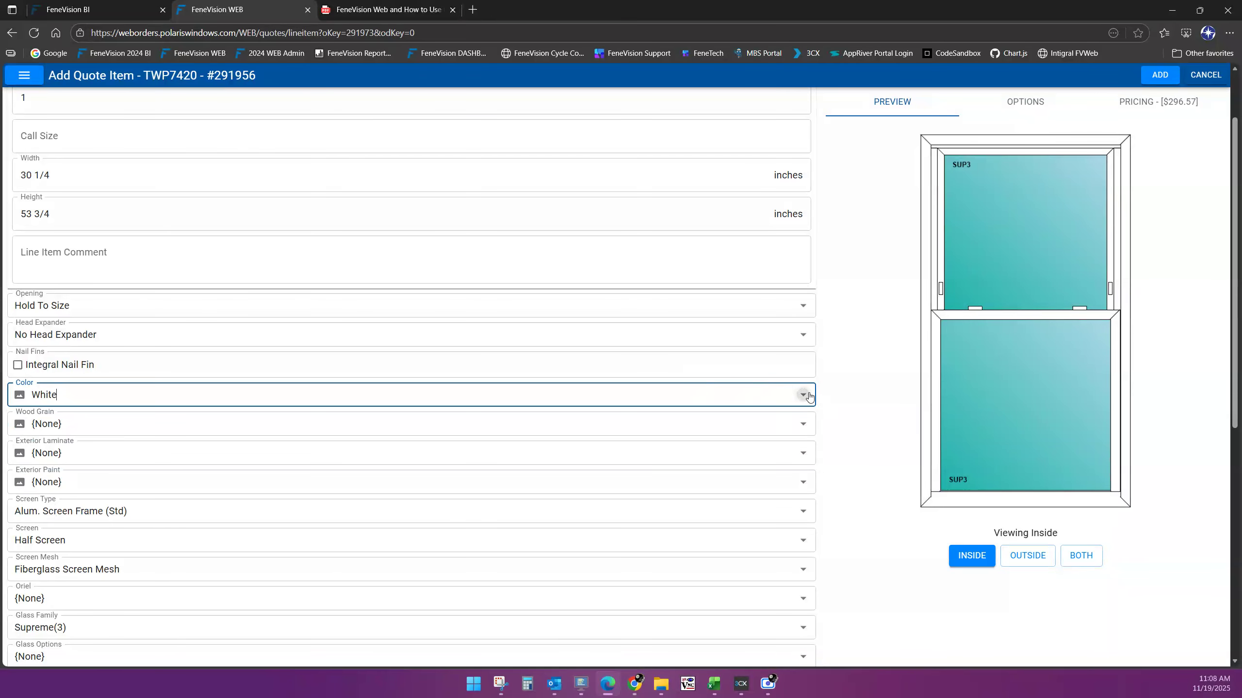
pyautogui.click(803, 425)
pyautogui.click(804, 424)
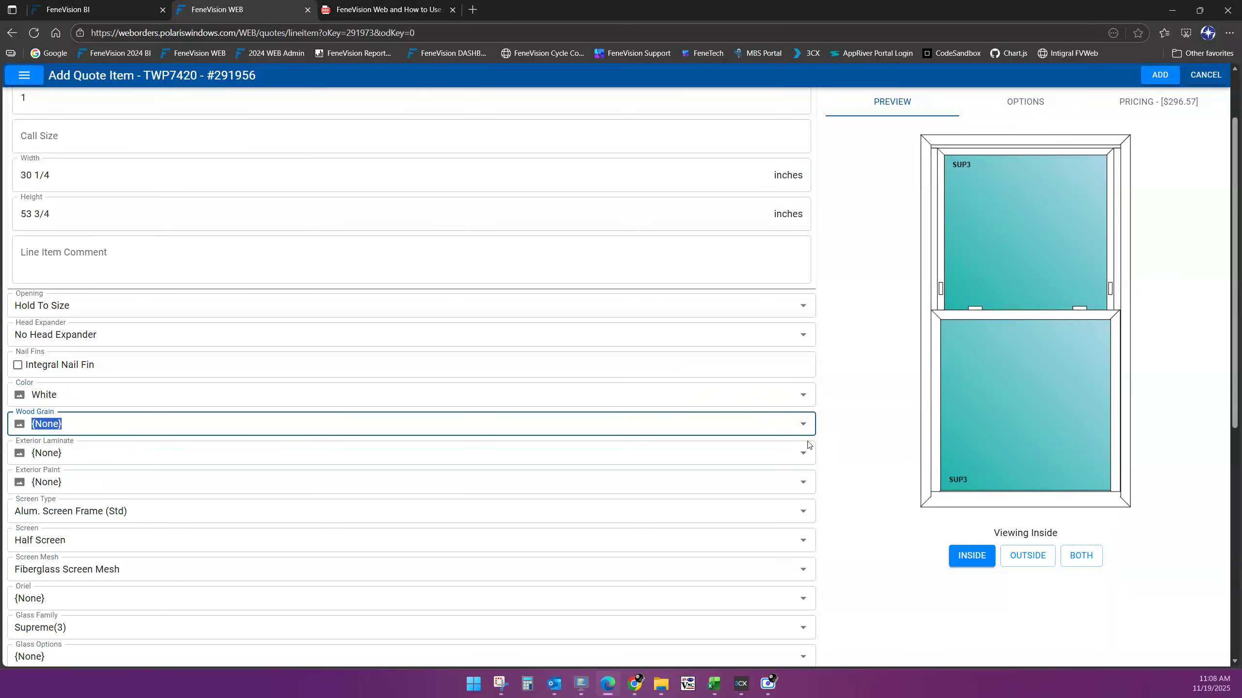
pyautogui.click(804, 453)
pyautogui.click(804, 453)
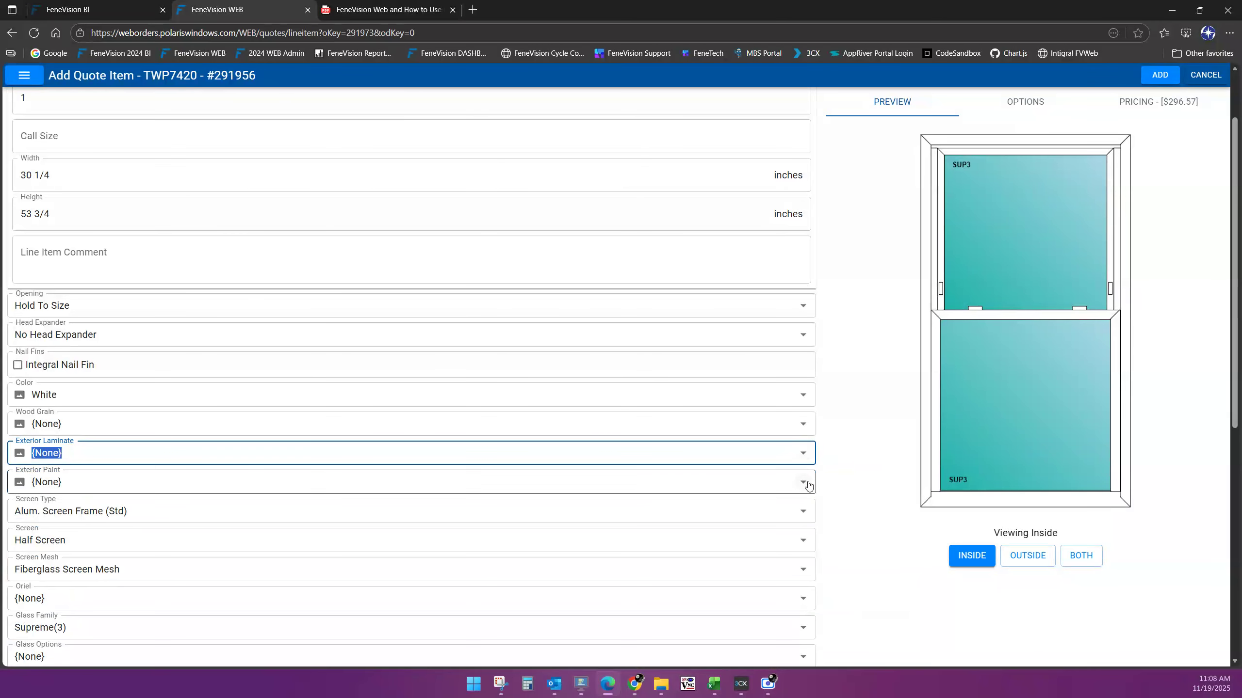
pyautogui.click(805, 482)
pyautogui.scroll(-6, 706, 418)
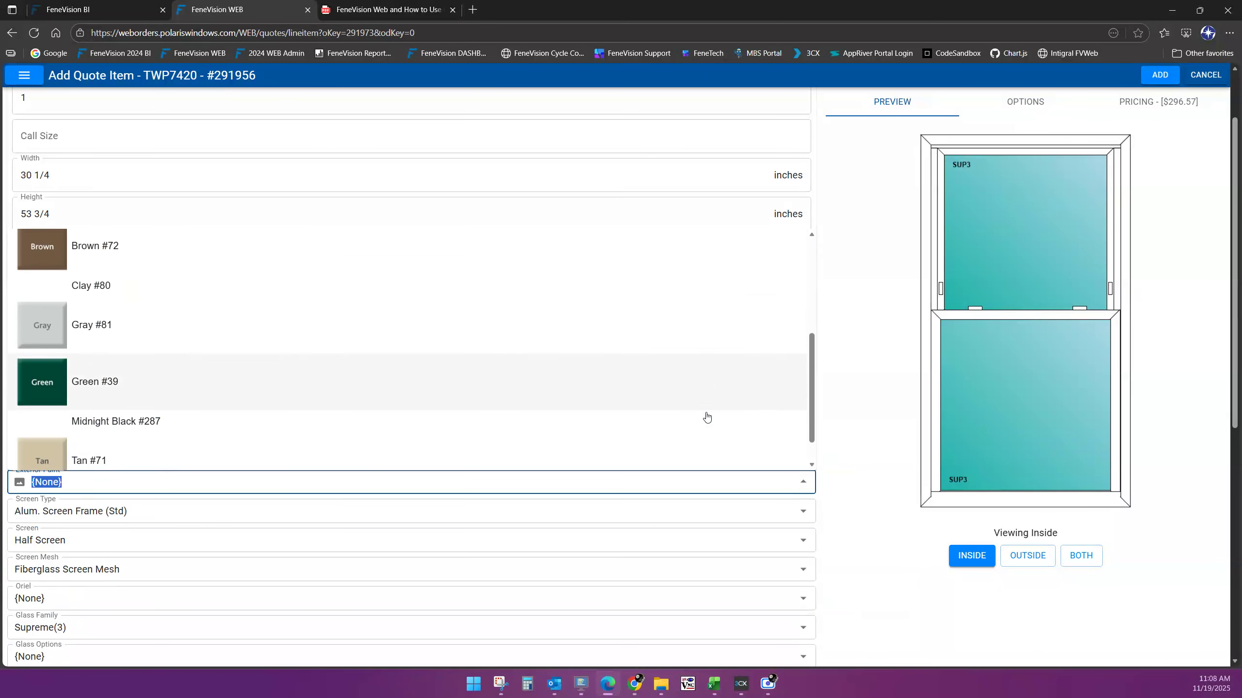
pyautogui.scroll(6, 711, 416)
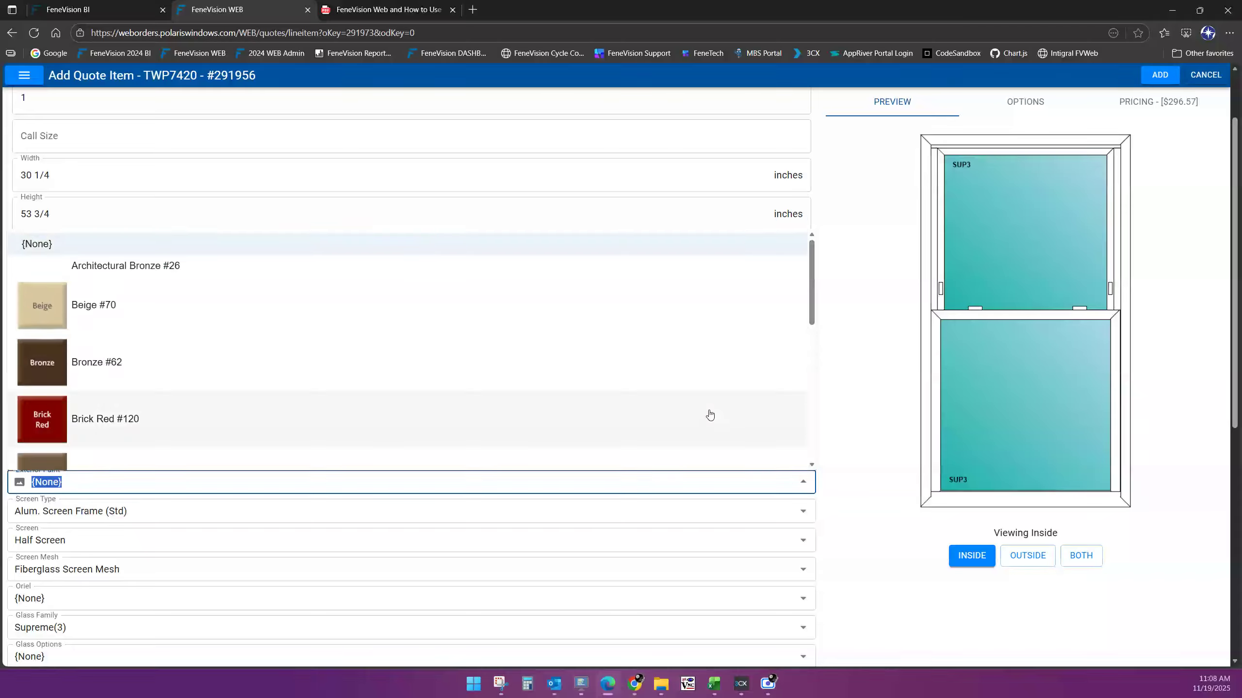
pyautogui.press('Return')
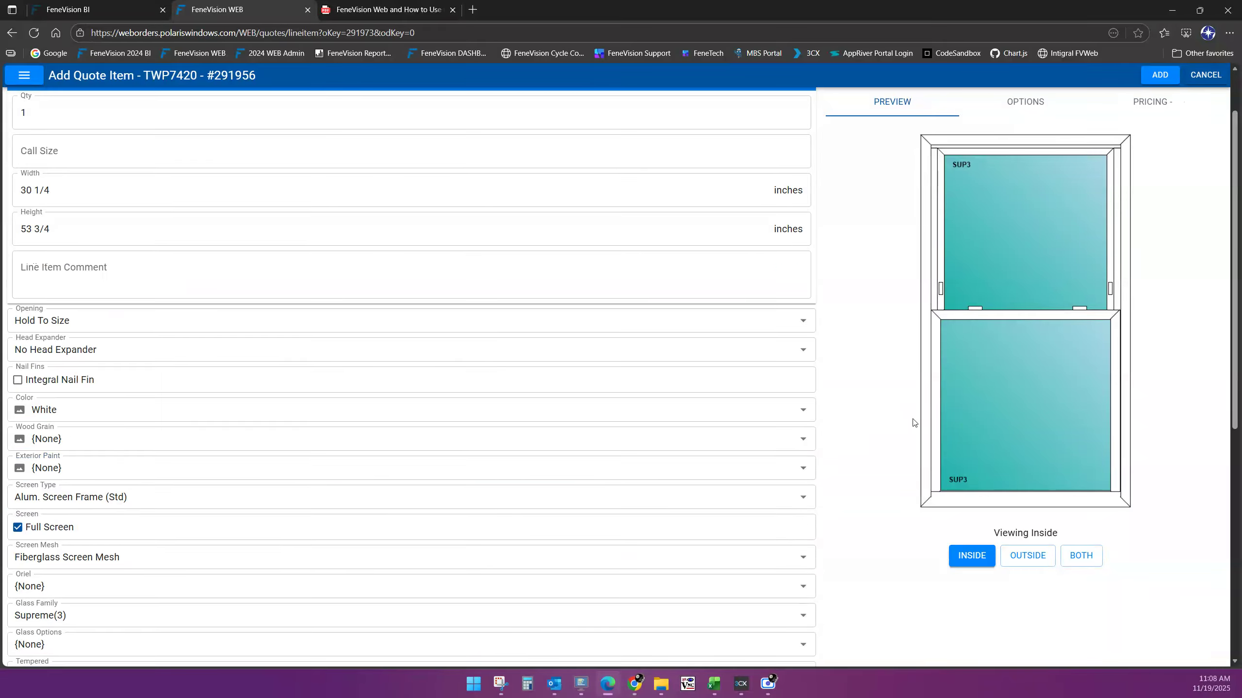
pyautogui.click(205, 468)
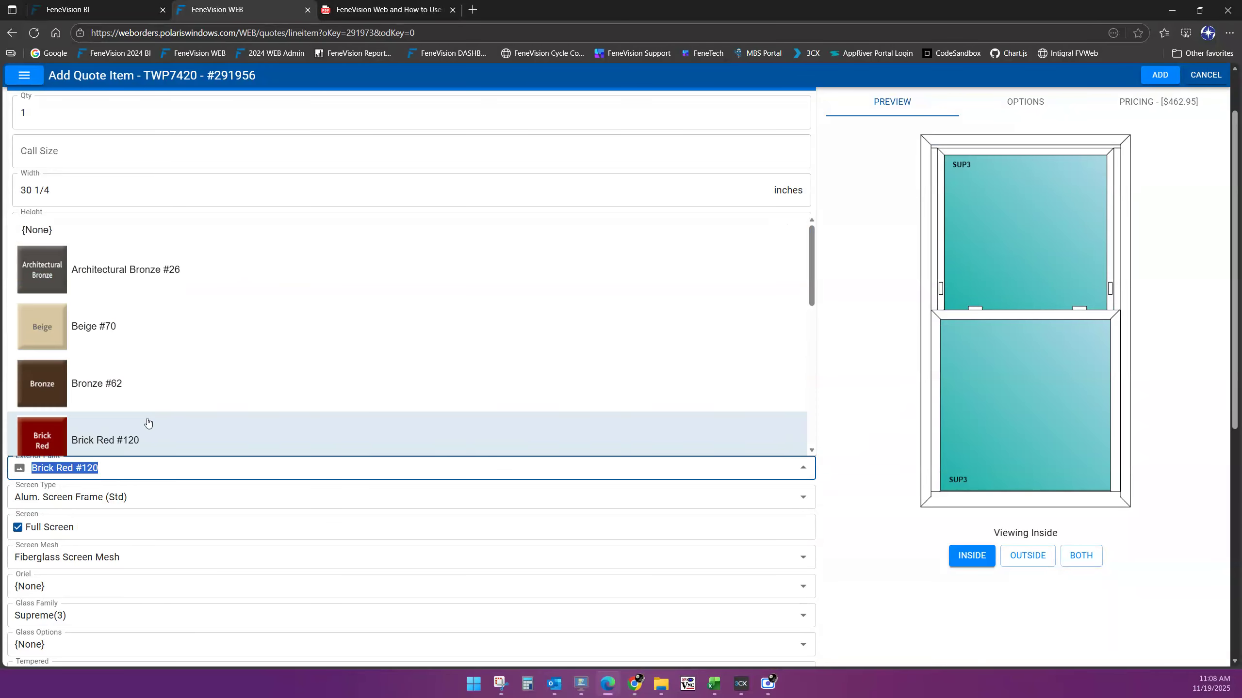
pyautogui.scroll(1, 172, 430)
pyautogui.click(61, 306)
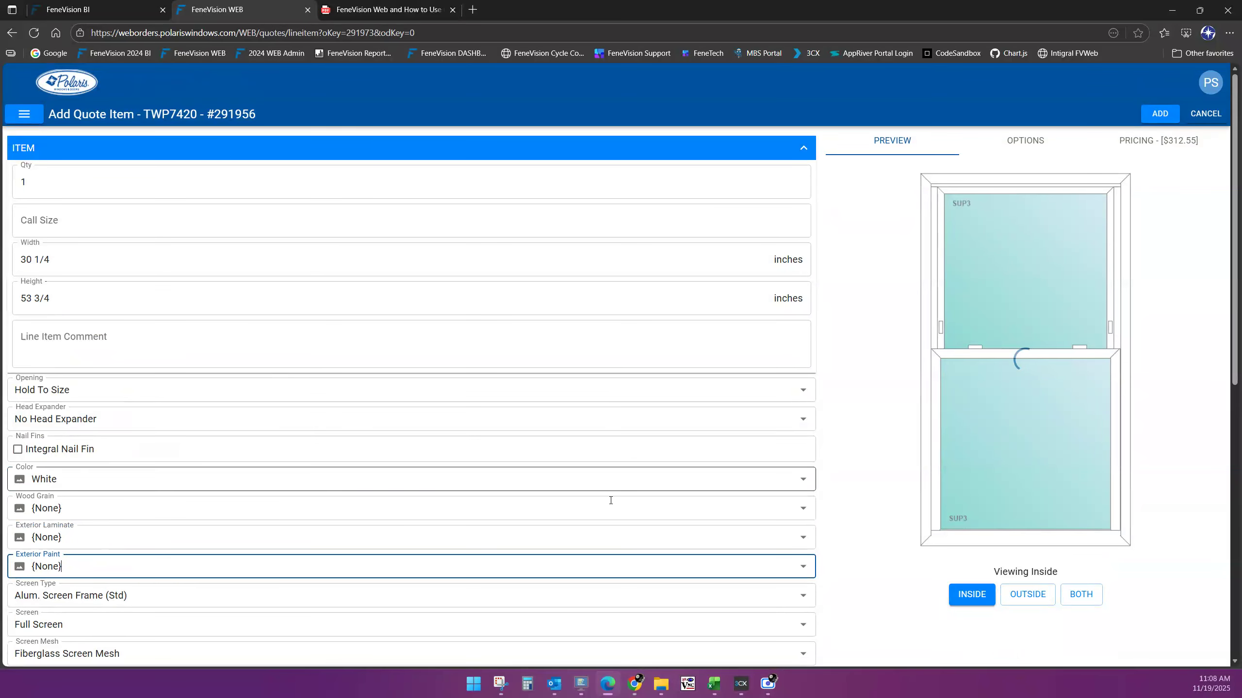
pyautogui.scroll(-1, 908, 484)
pyautogui.scroll(-3, 907, 484)
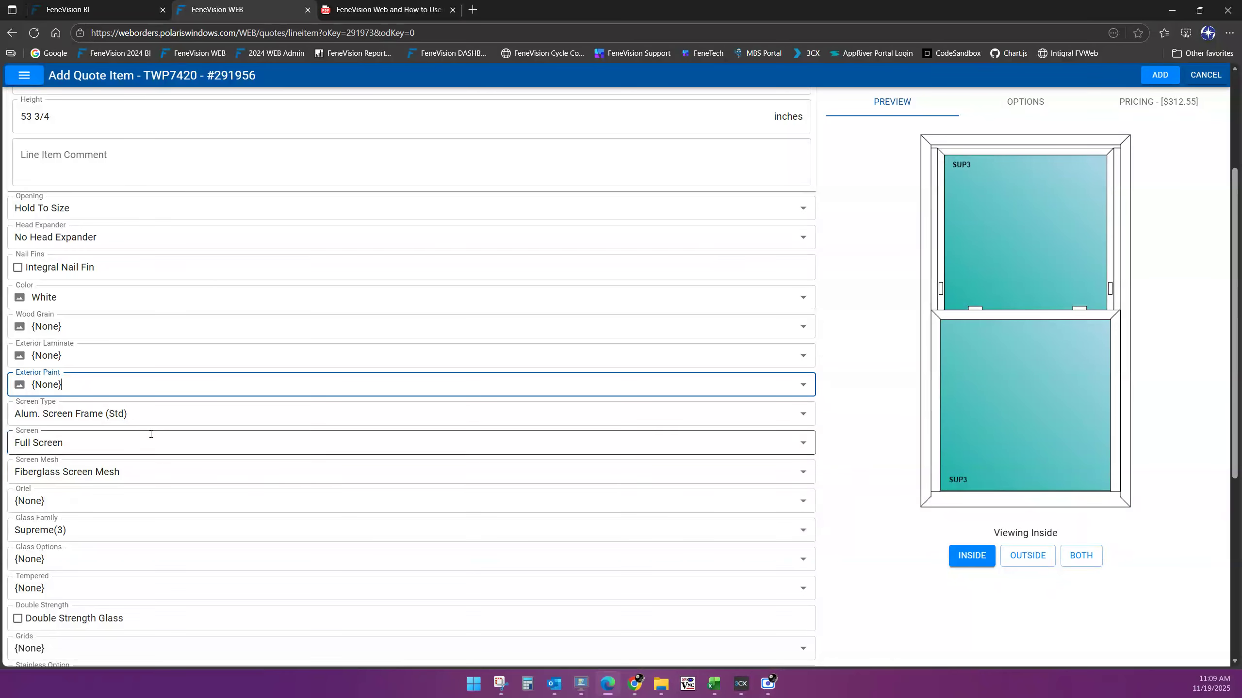
pyautogui.click(153, 416)
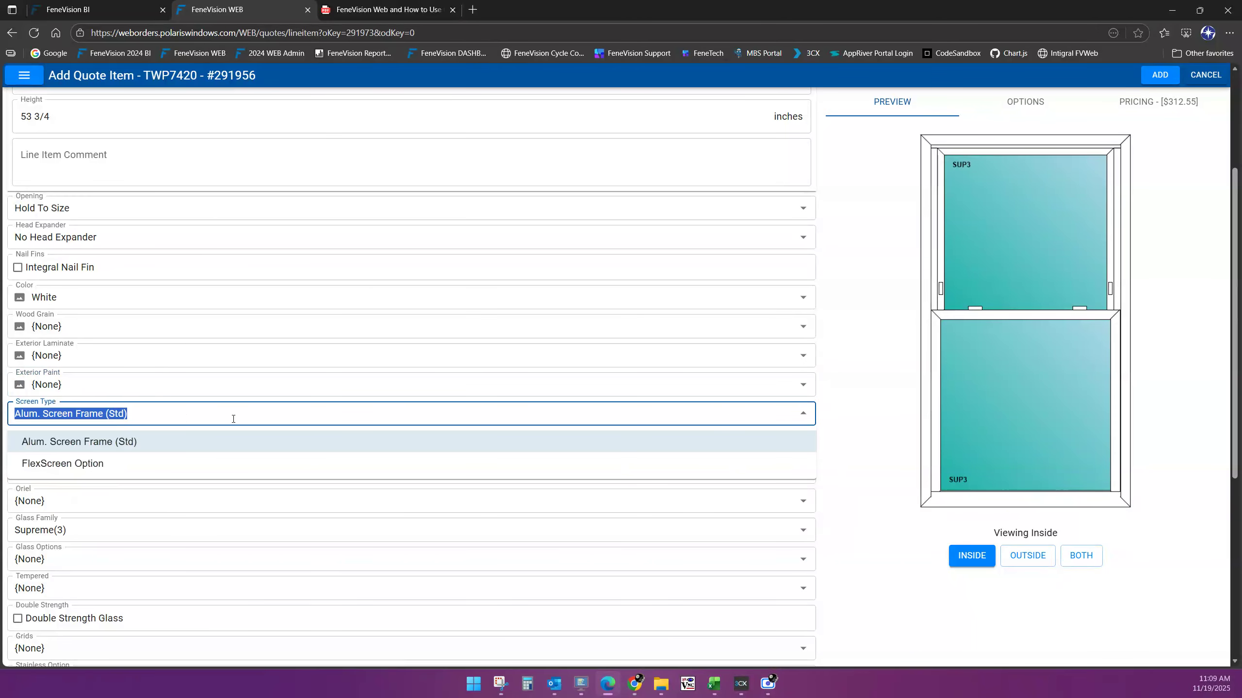
pyautogui.click(803, 414)
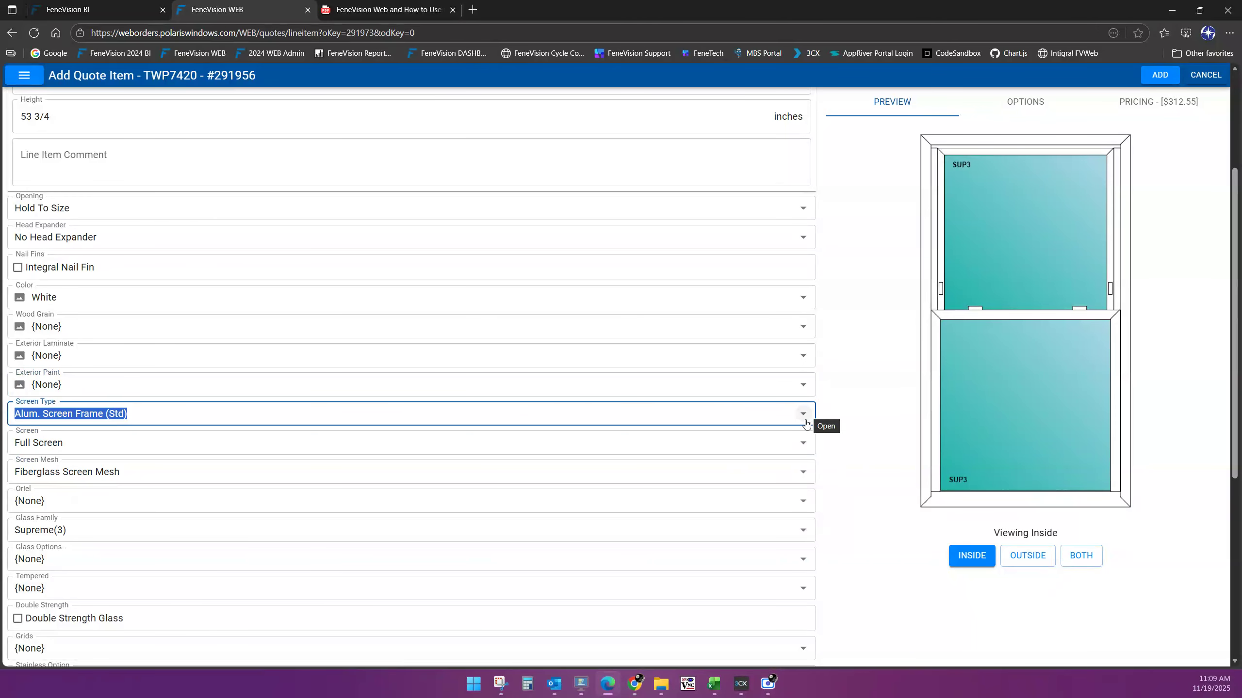
pyautogui.click(801, 441)
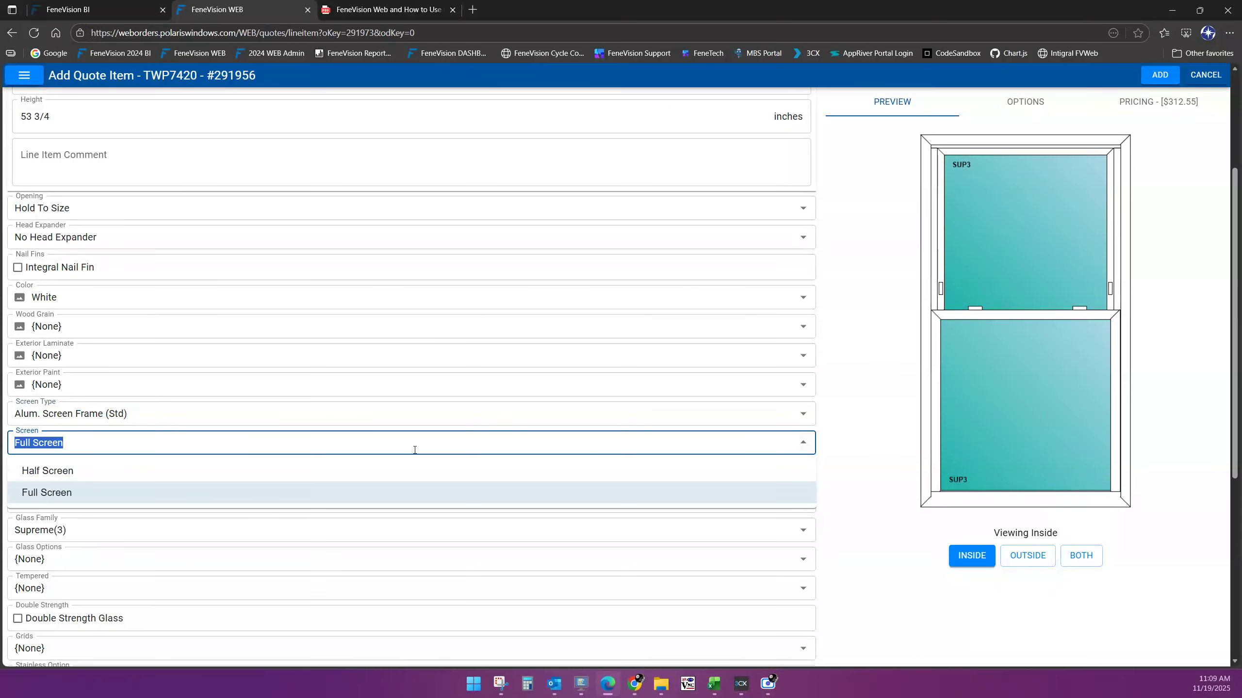
pyautogui.click(104, 473)
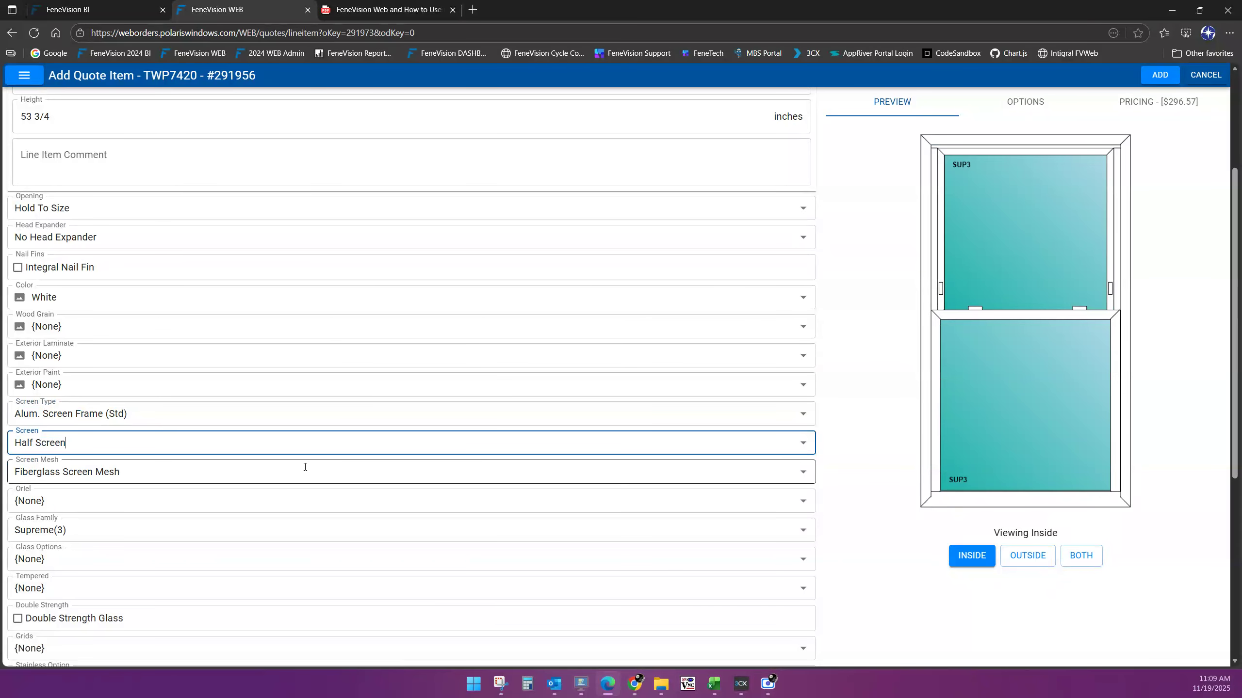
pyautogui.scroll(-1, 895, 521)
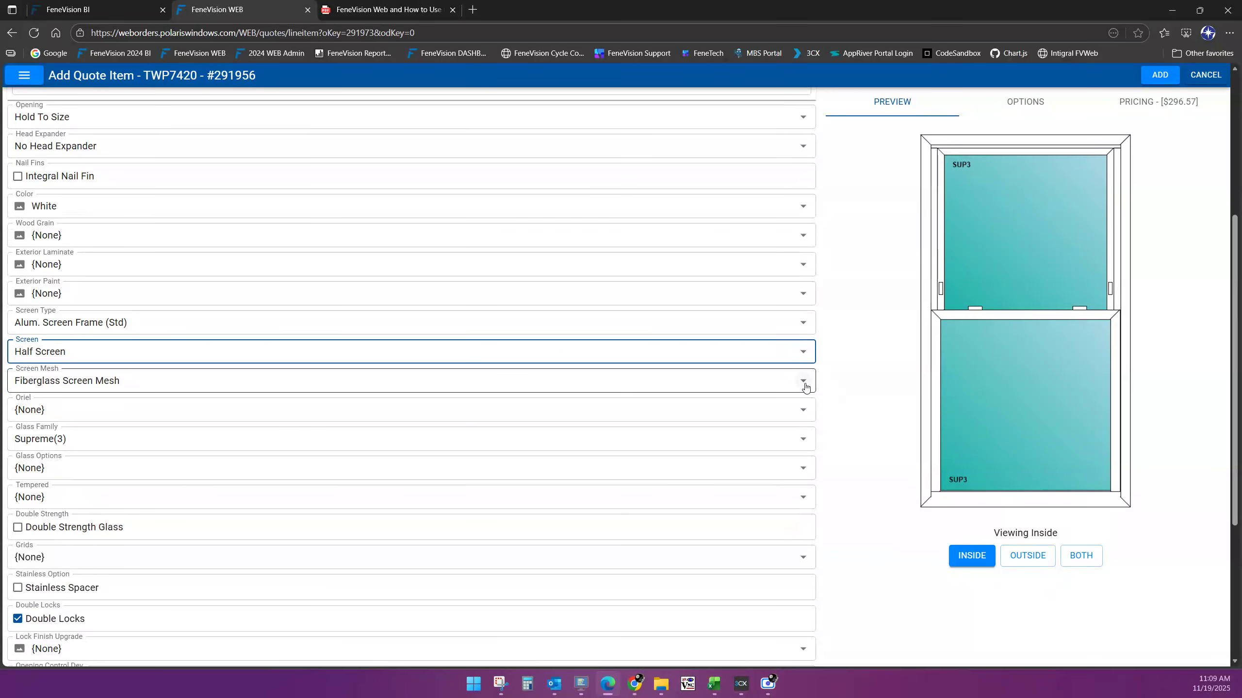
pyautogui.click(804, 385)
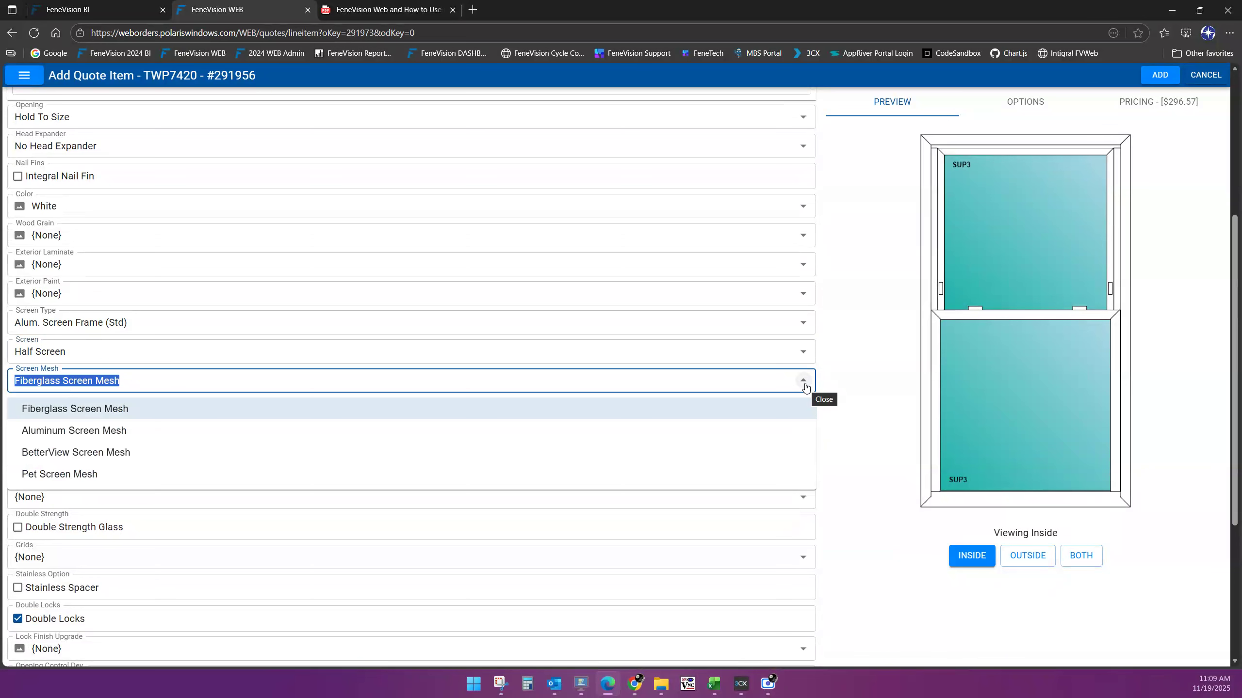
pyautogui.click(805, 386)
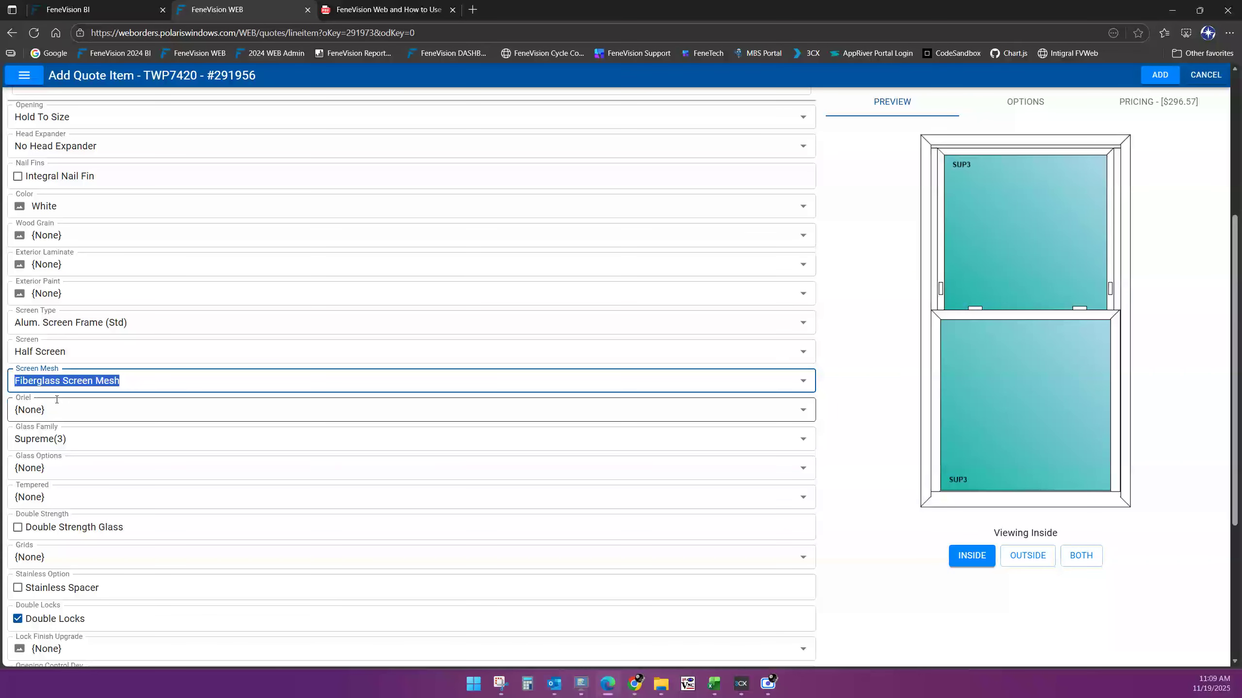
pyautogui.click(100, 410)
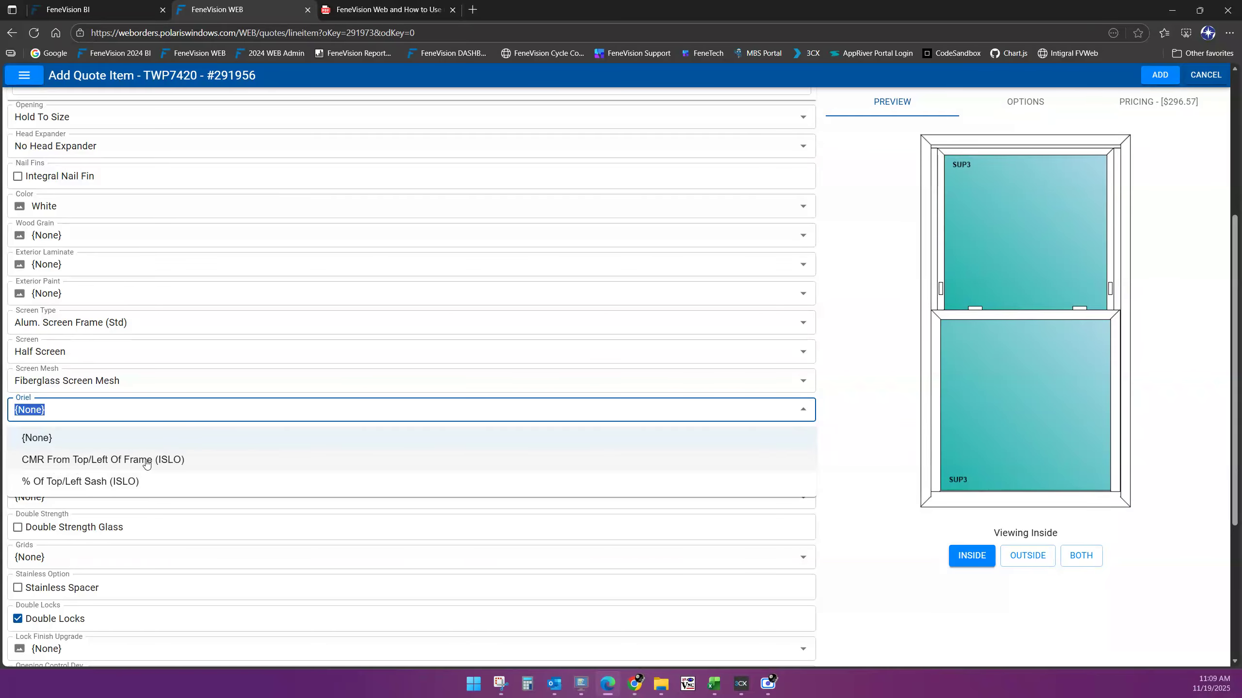
pyautogui.click(808, 415)
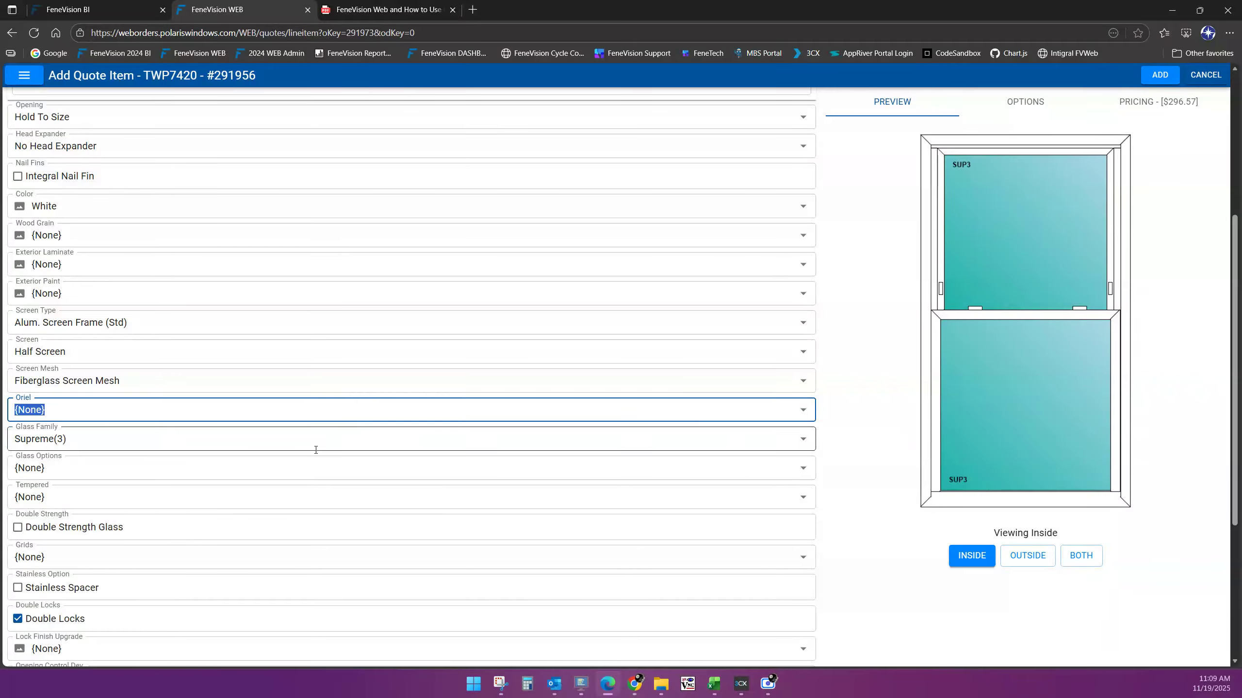
# Switch Glass Family to XL Ultimate(2) and back to Supreme(3), then list the Glass Options
pyautogui.click(99, 442)
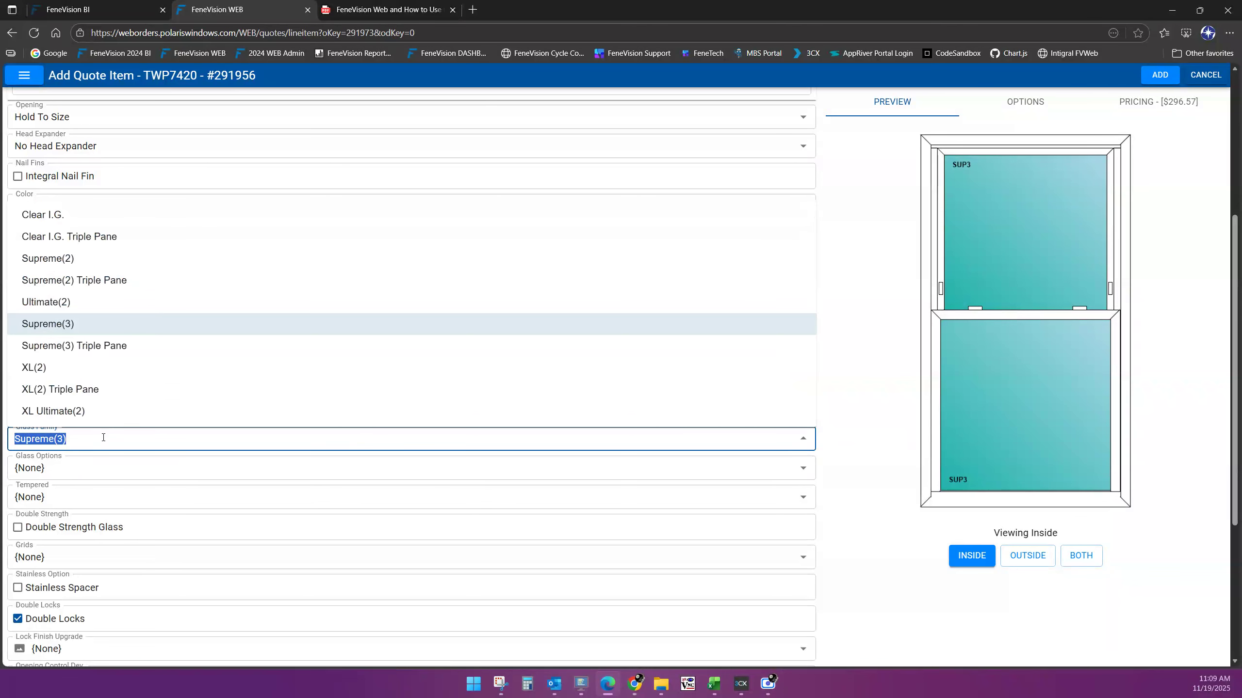
pyautogui.scroll(1, 156, 354)
pyautogui.scroll(-1, 161, 382)
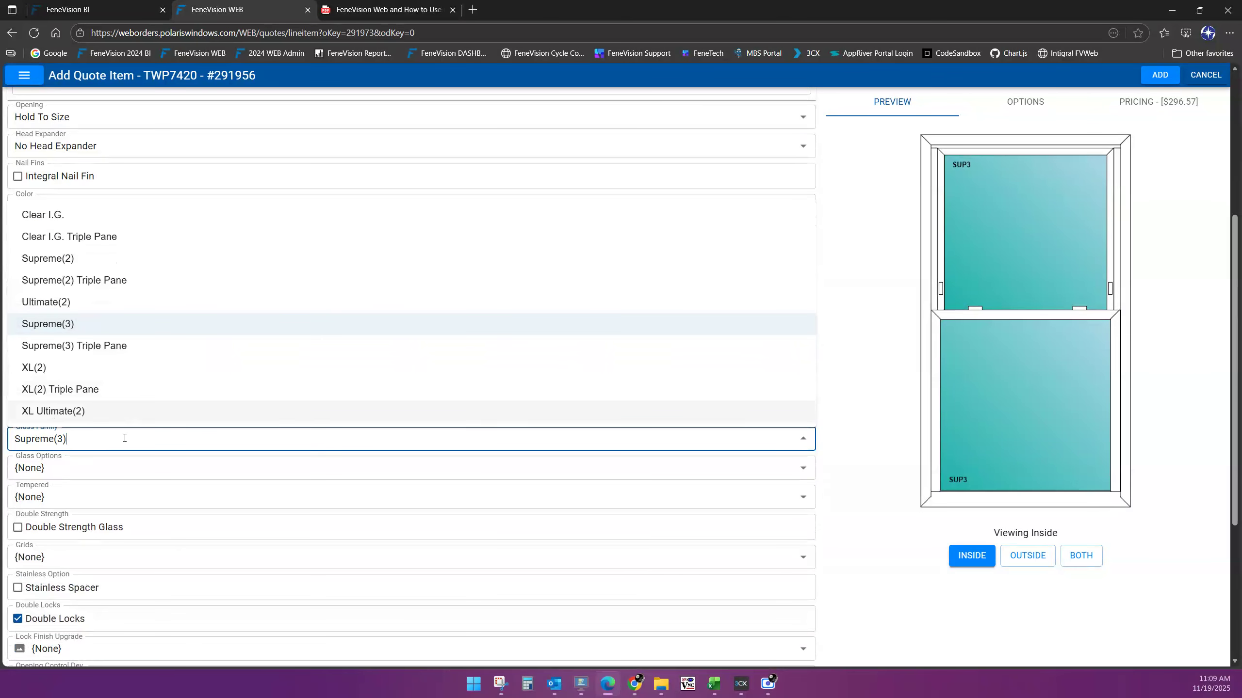
pyautogui.click(866, 440)
pyautogui.click(37, 433)
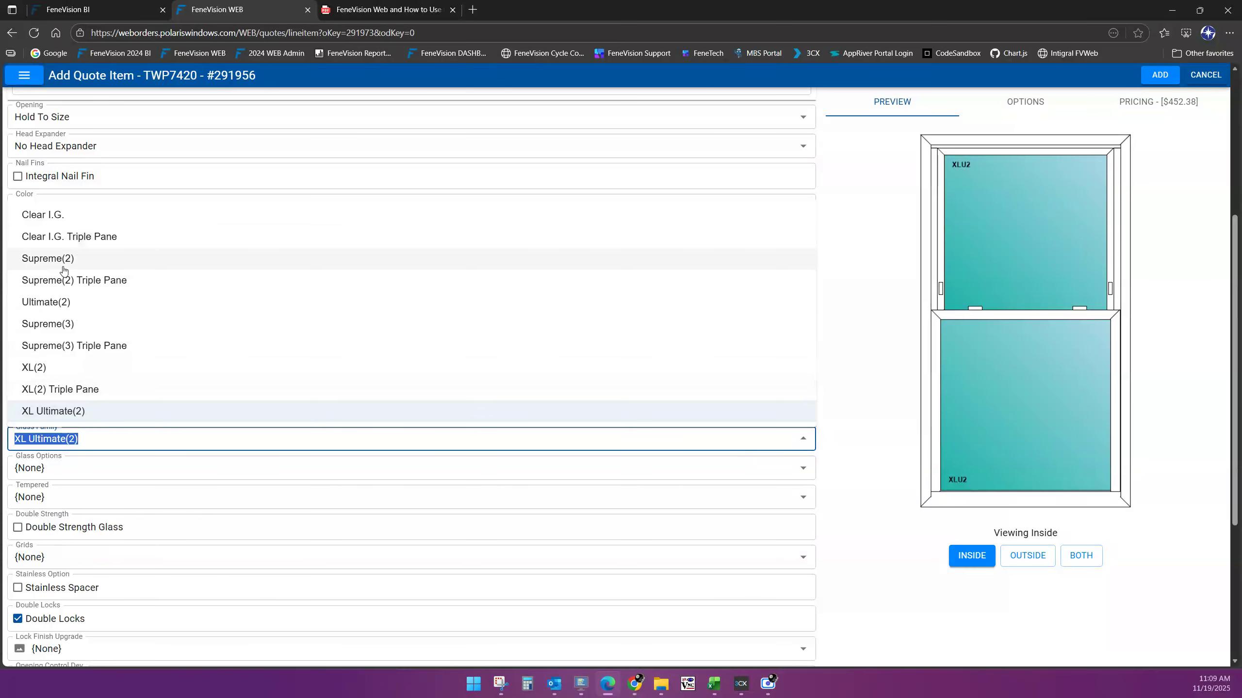
pyautogui.click(70, 323)
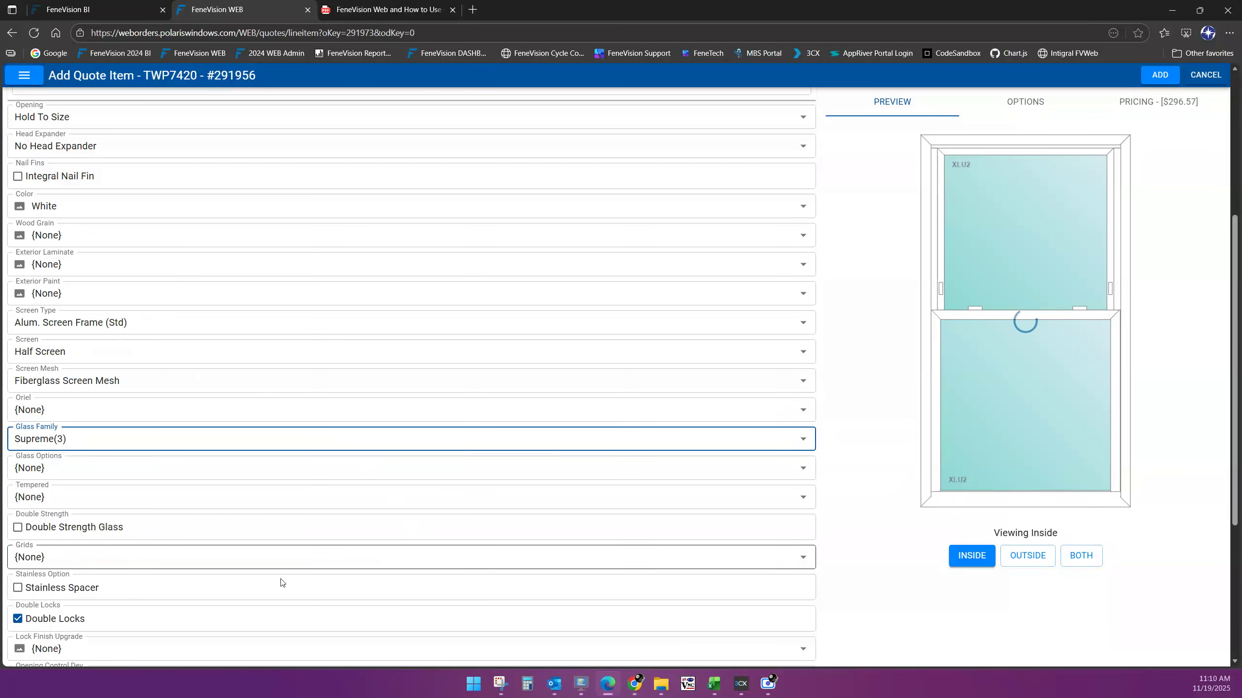
pyautogui.click(85, 467)
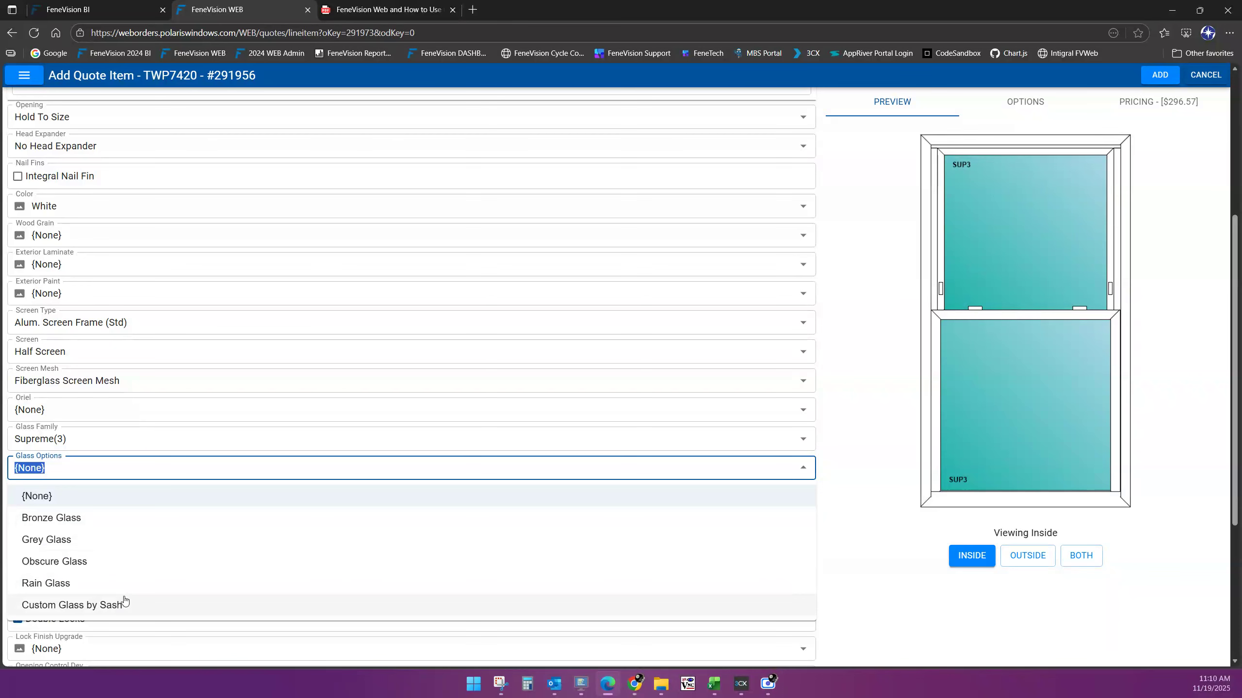
# Choose Custom Glass by Sash with Clear Glass on the top sash and Obscure Glass on the bottom
pyautogui.click(84, 605)
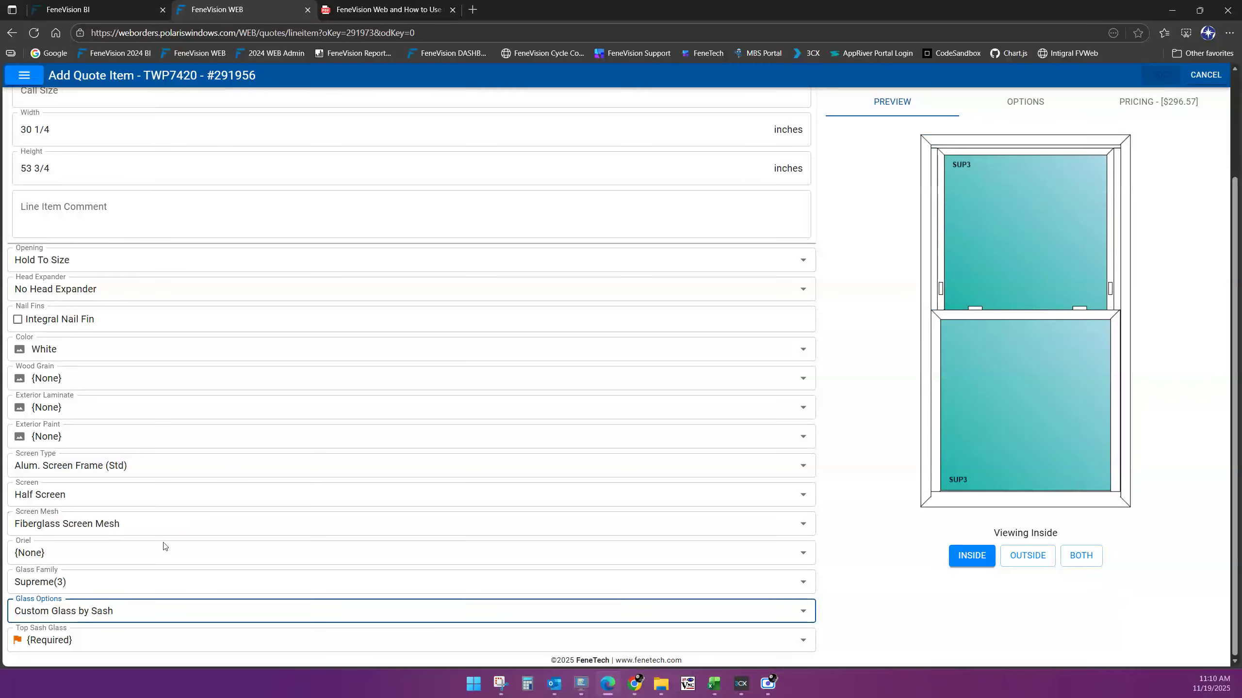
pyautogui.click(87, 642)
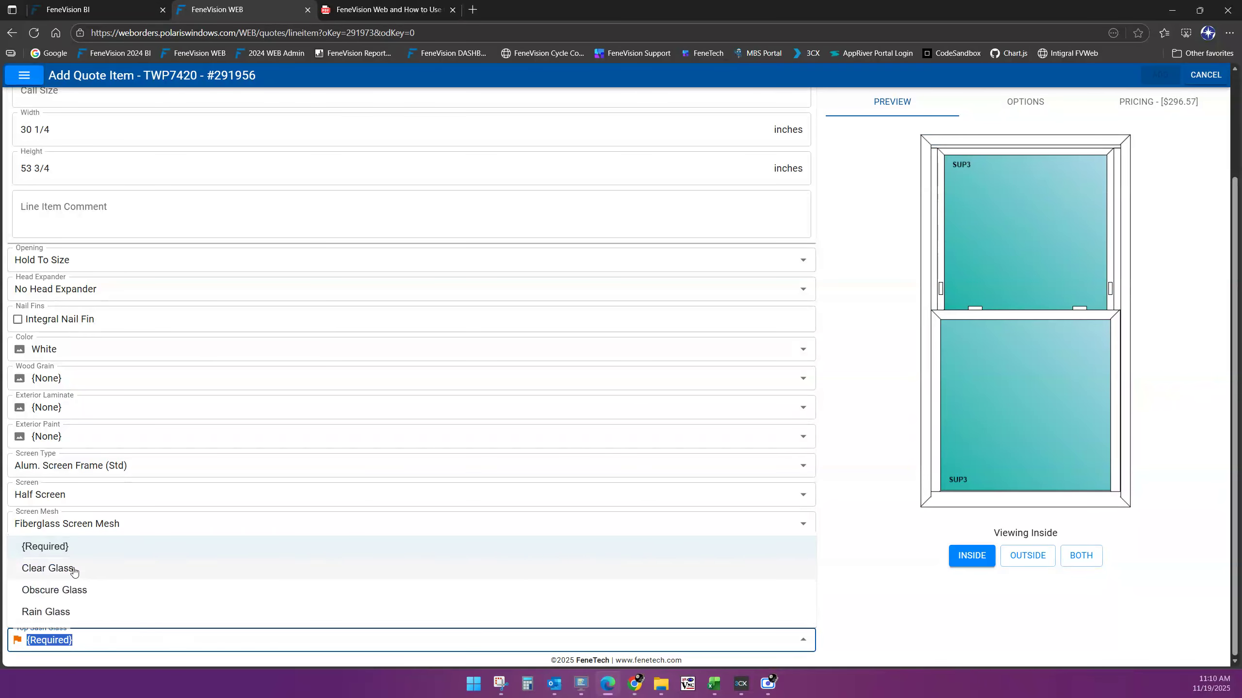
pyautogui.click(74, 568)
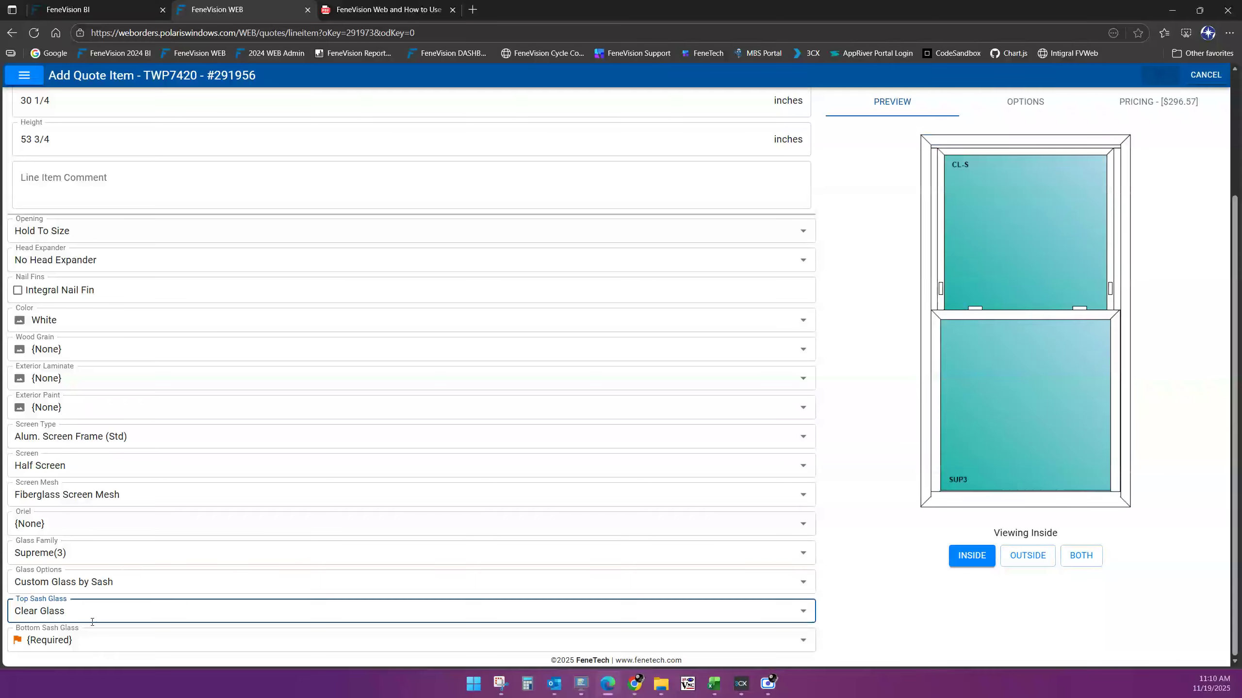
pyautogui.click(70, 637)
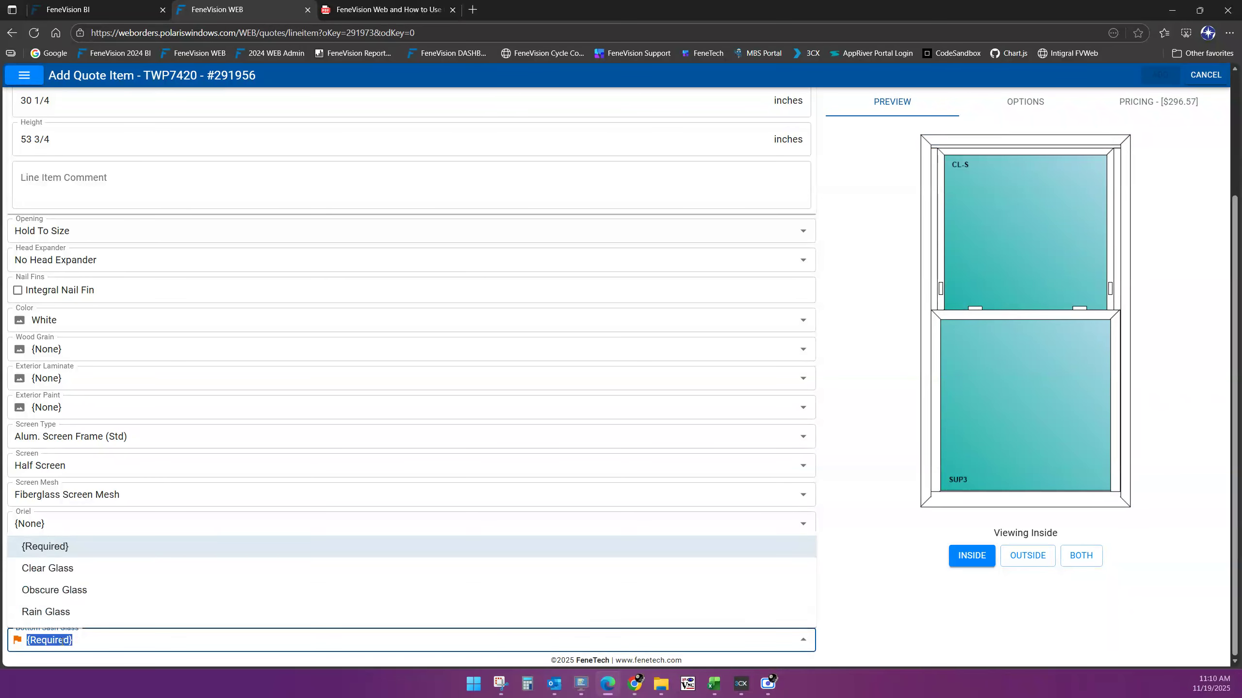
pyautogui.click(70, 590)
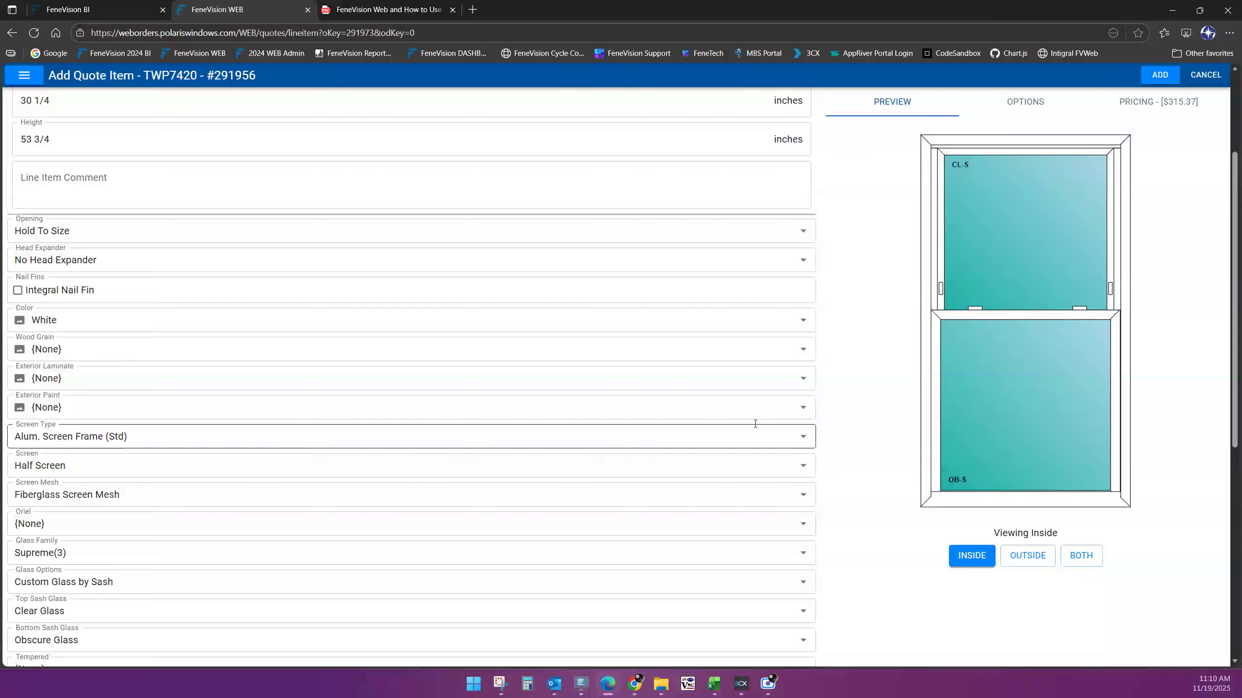
pyautogui.scroll(-3, 157, 423)
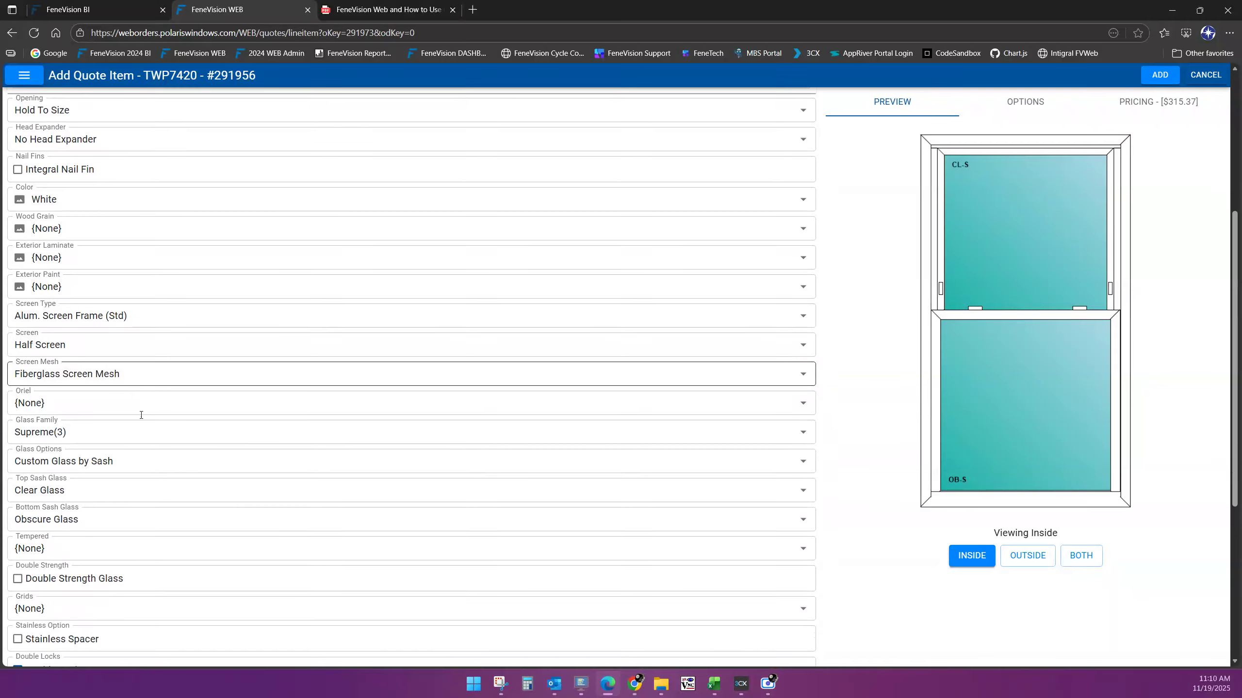
# Set Tempered to Custom Temper by Sash and temper only the bottom sash, pricing it at $385.87
pyautogui.scroll(-1, 73, 430)
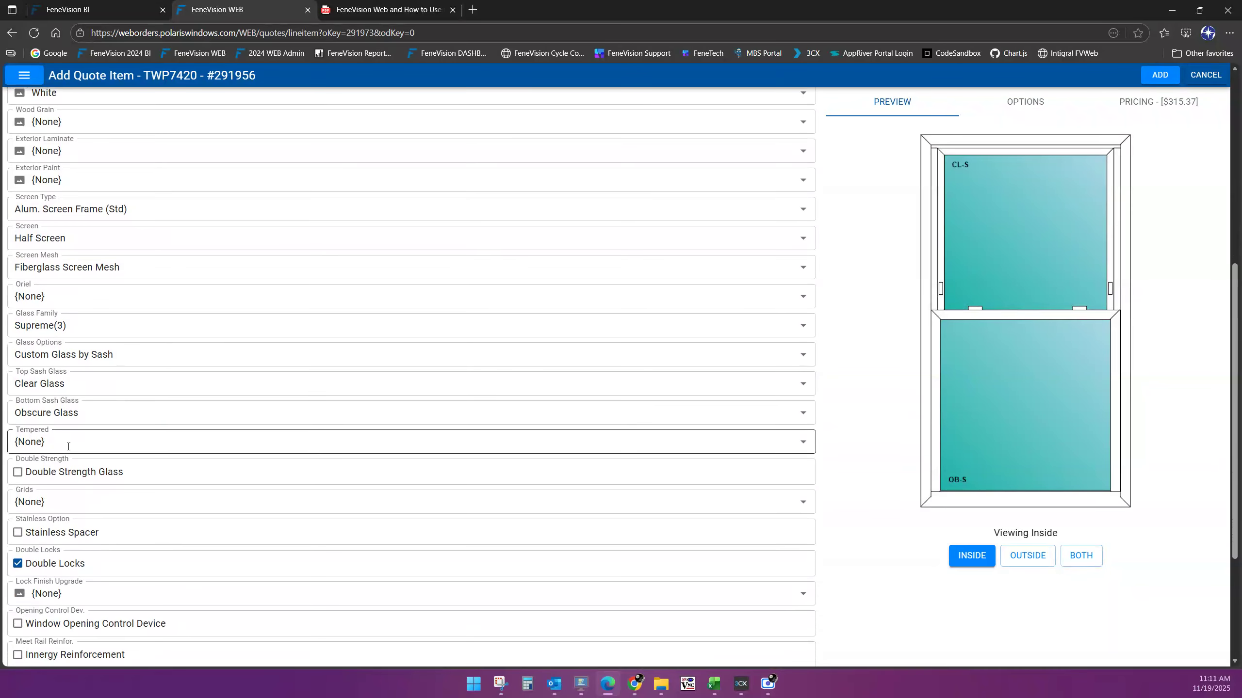
pyautogui.click(68, 446)
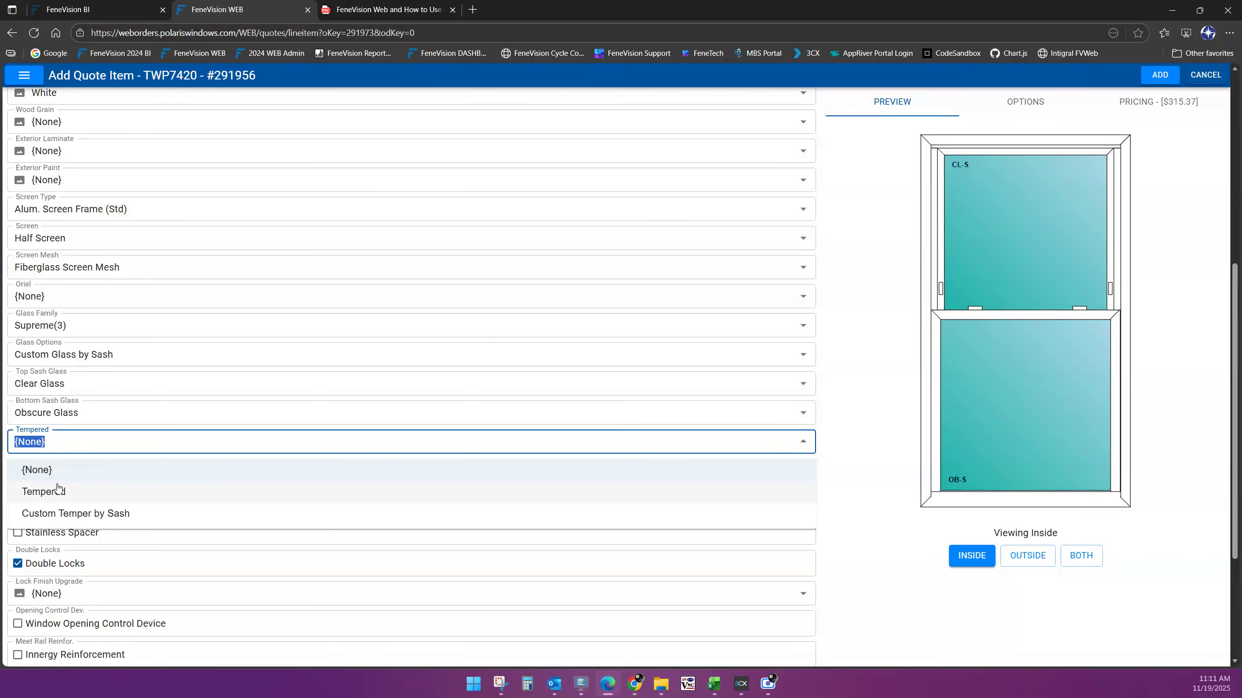
pyautogui.click(92, 514)
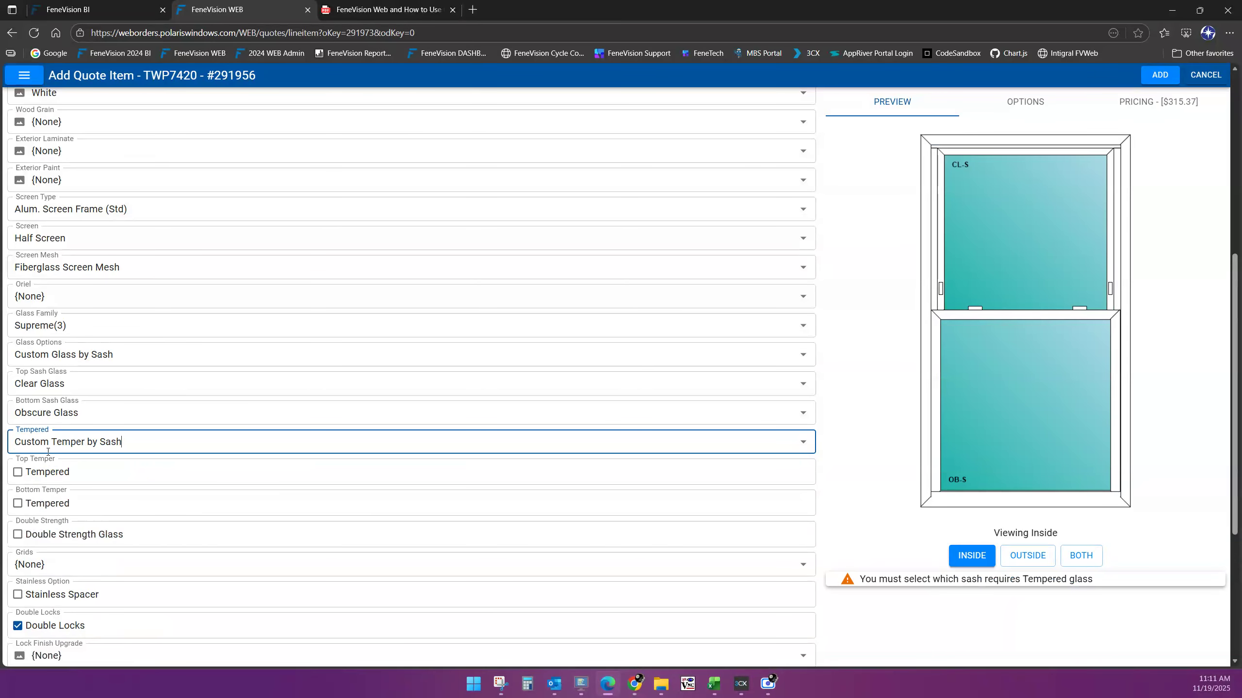
pyautogui.click(18, 504)
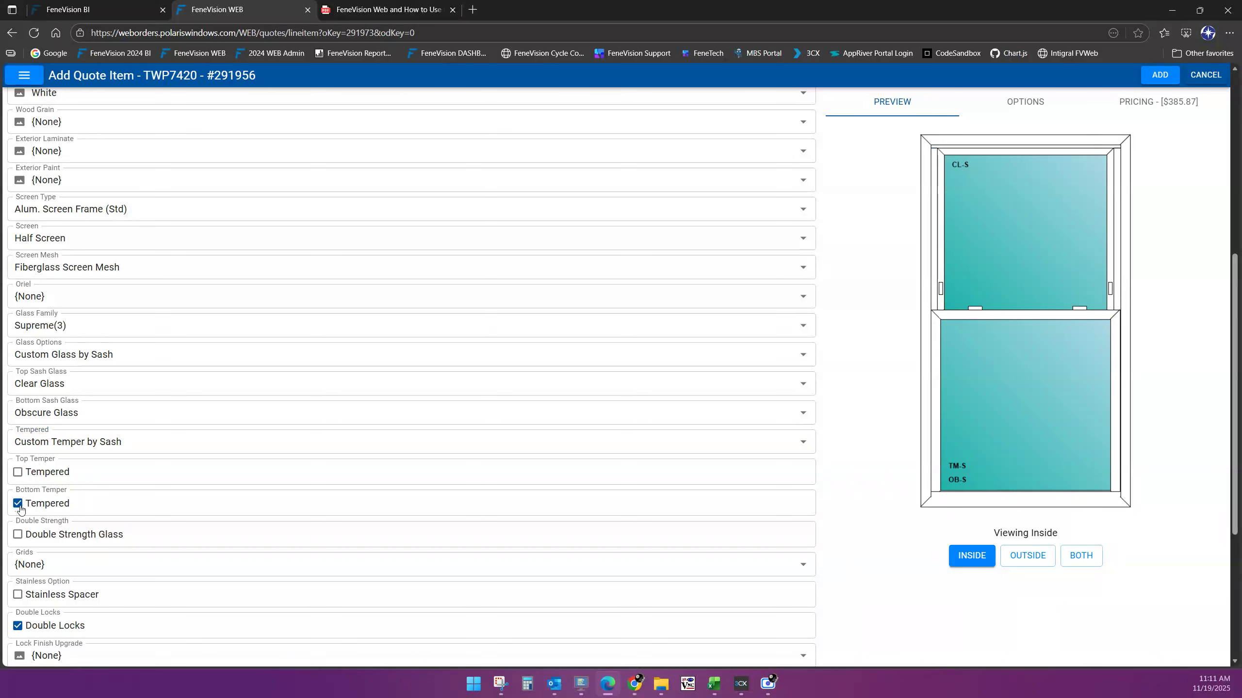
pyautogui.scroll(-1, 283, 521)
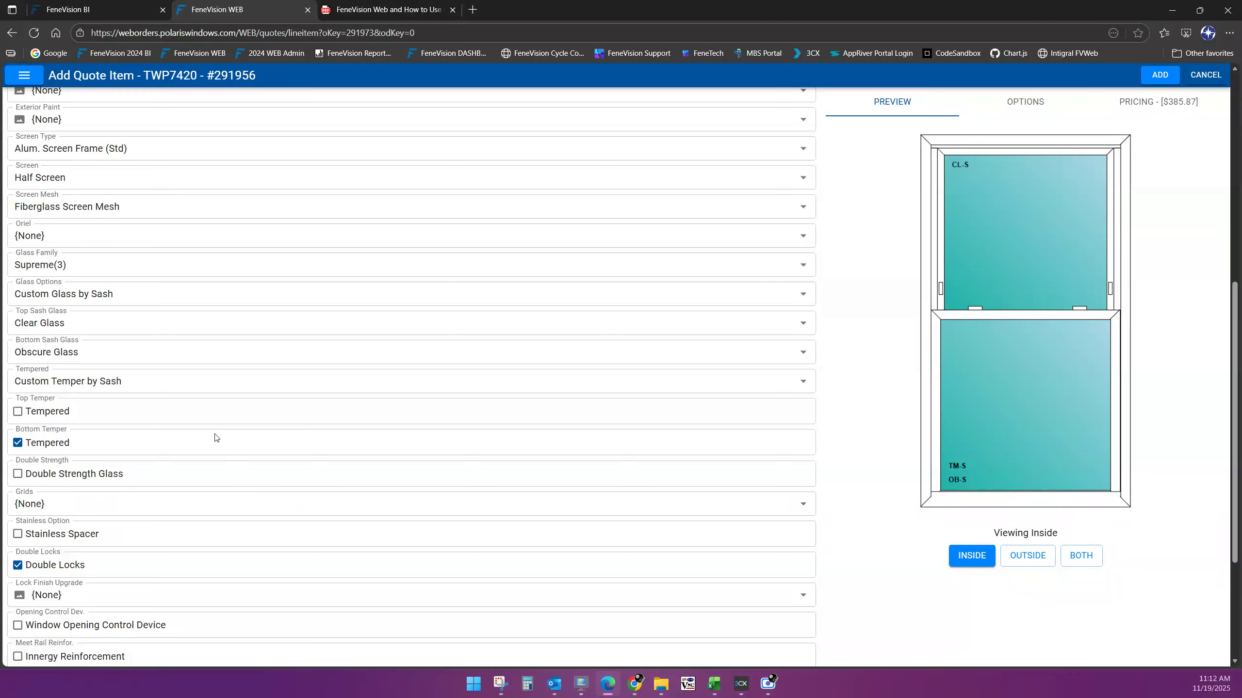
# Give the whole window Contour grids in the Contour Single Prairie pattern
pyautogui.click(86, 509)
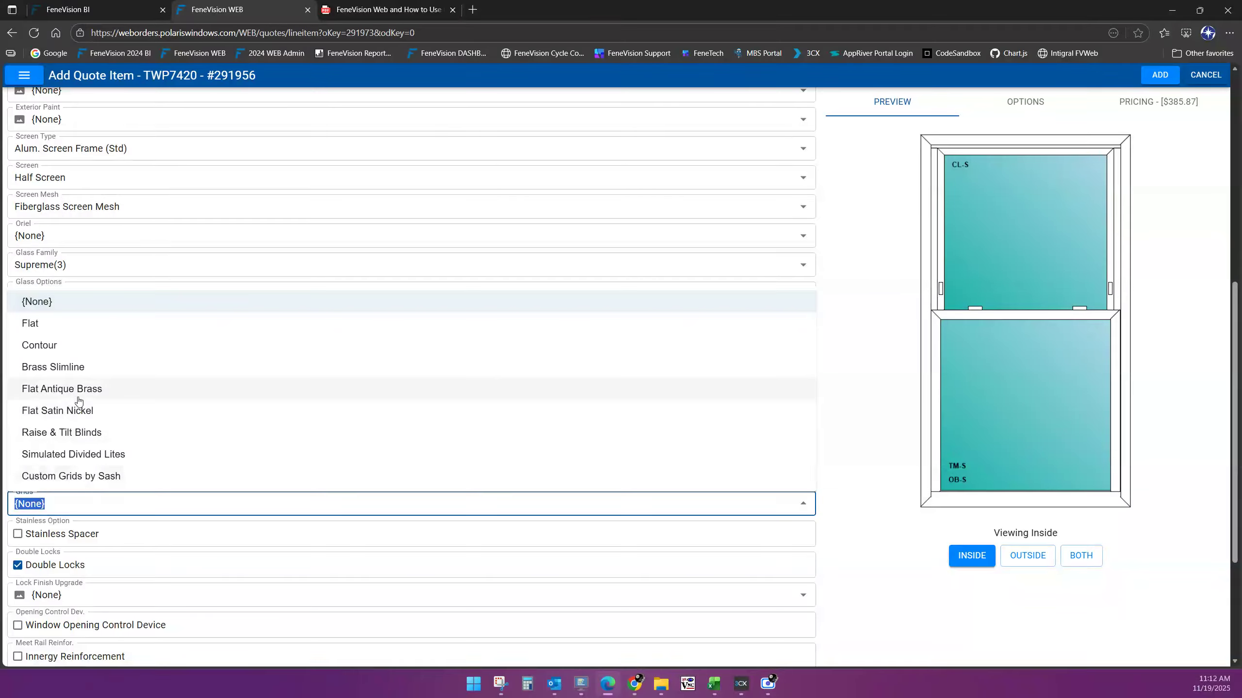
pyautogui.click(60, 347)
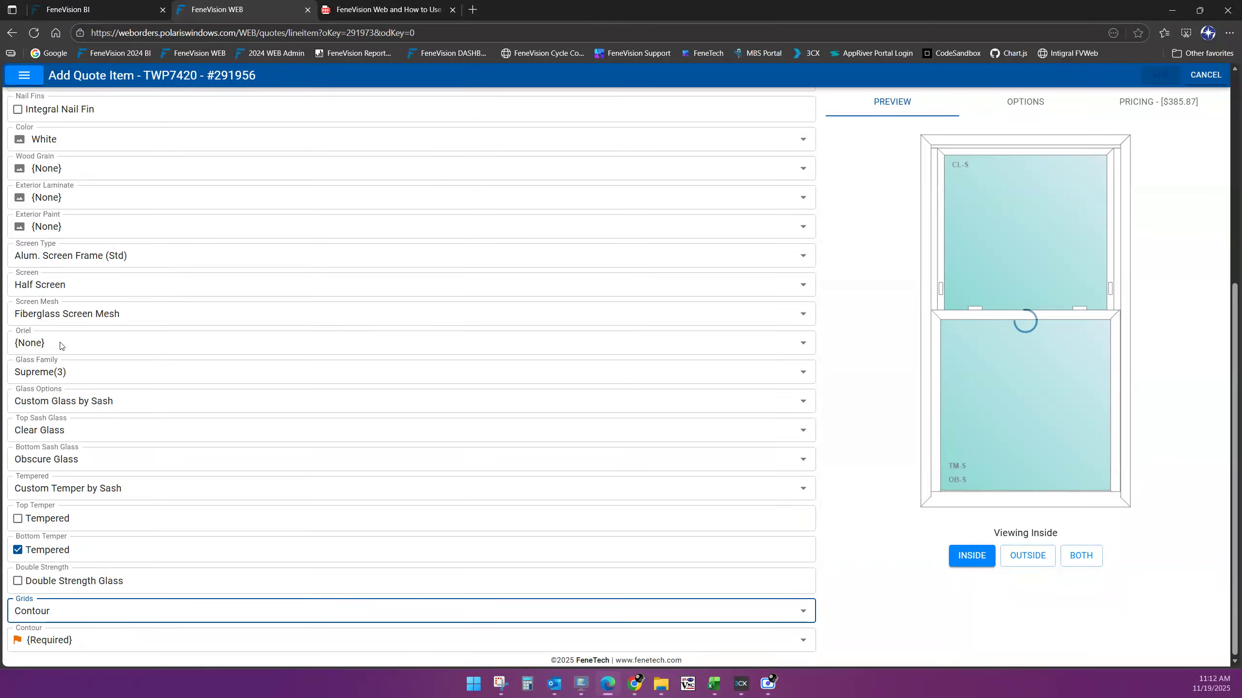
pyautogui.click(84, 642)
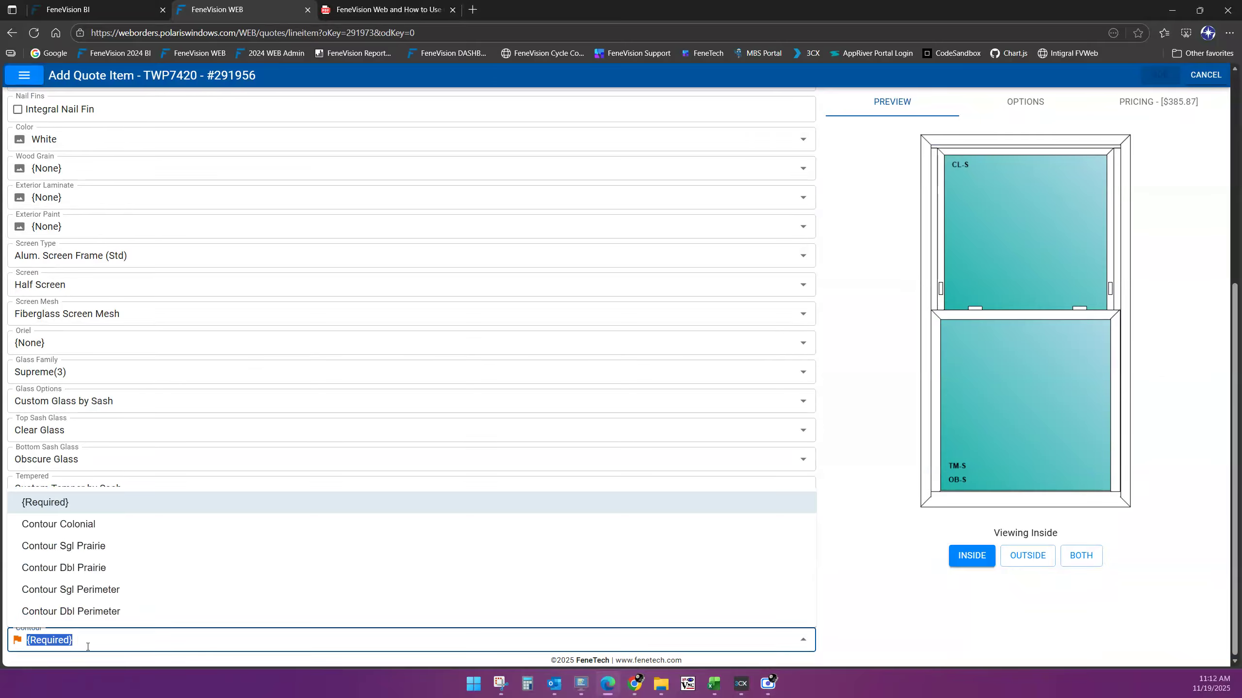
pyautogui.click(96, 548)
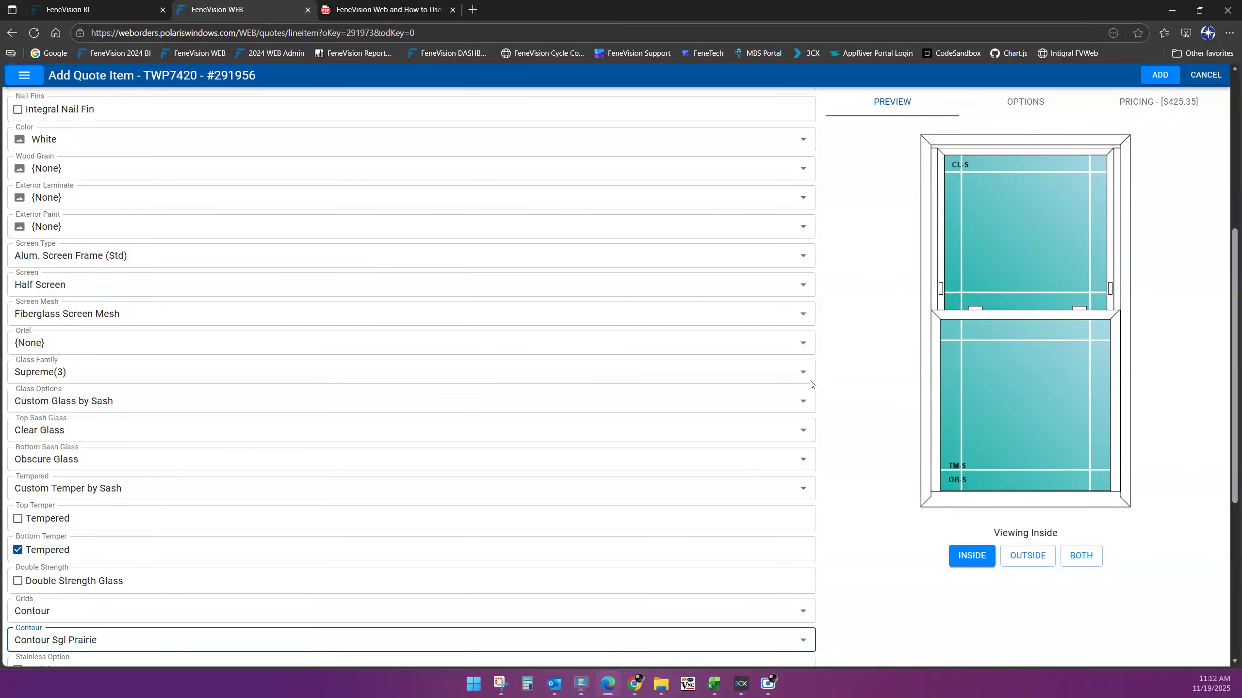
# Switch to Custom Grids by Sash with Contour Single Prairie grids on the top sash only
pyautogui.doubleClick(67, 611)
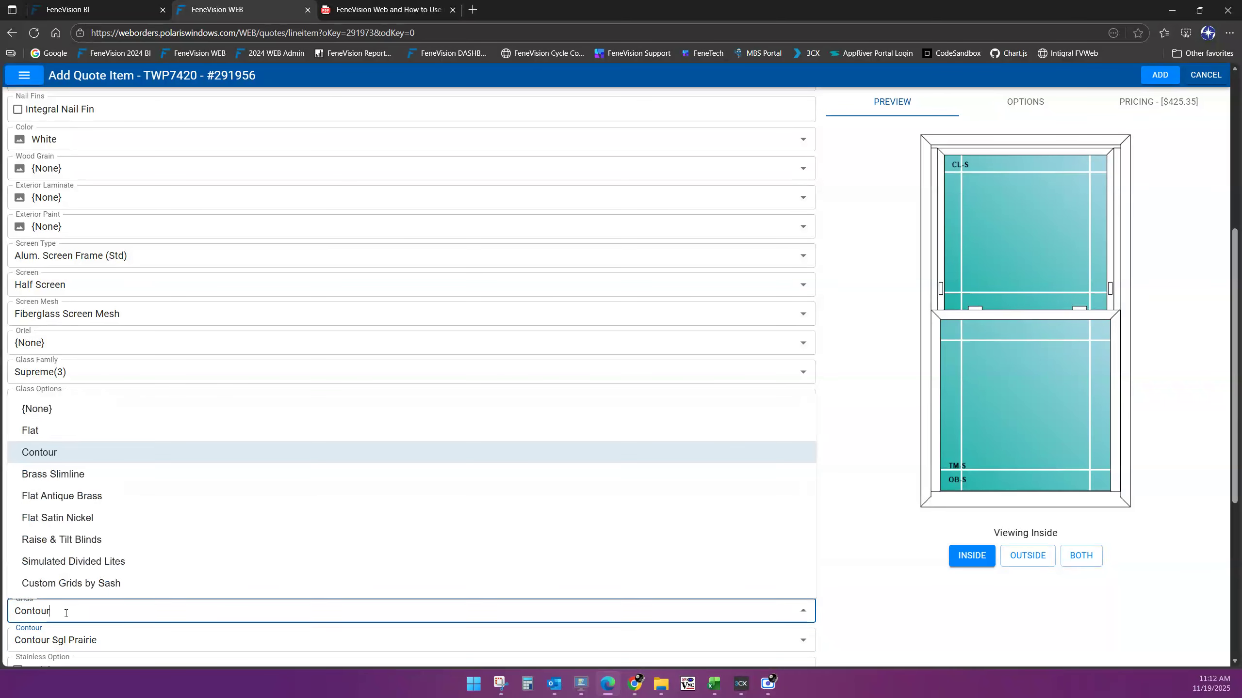
pyautogui.click(76, 585)
pyautogui.scroll(-3, 158, 585)
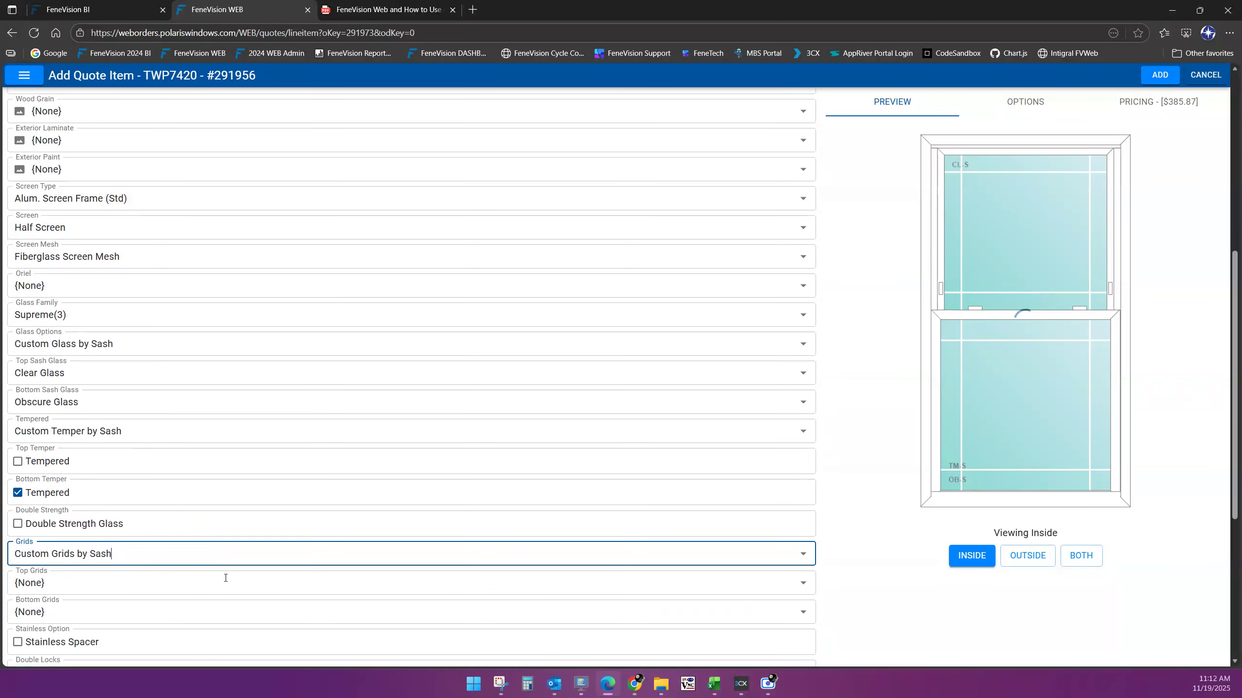
pyautogui.scroll(-1, 228, 581)
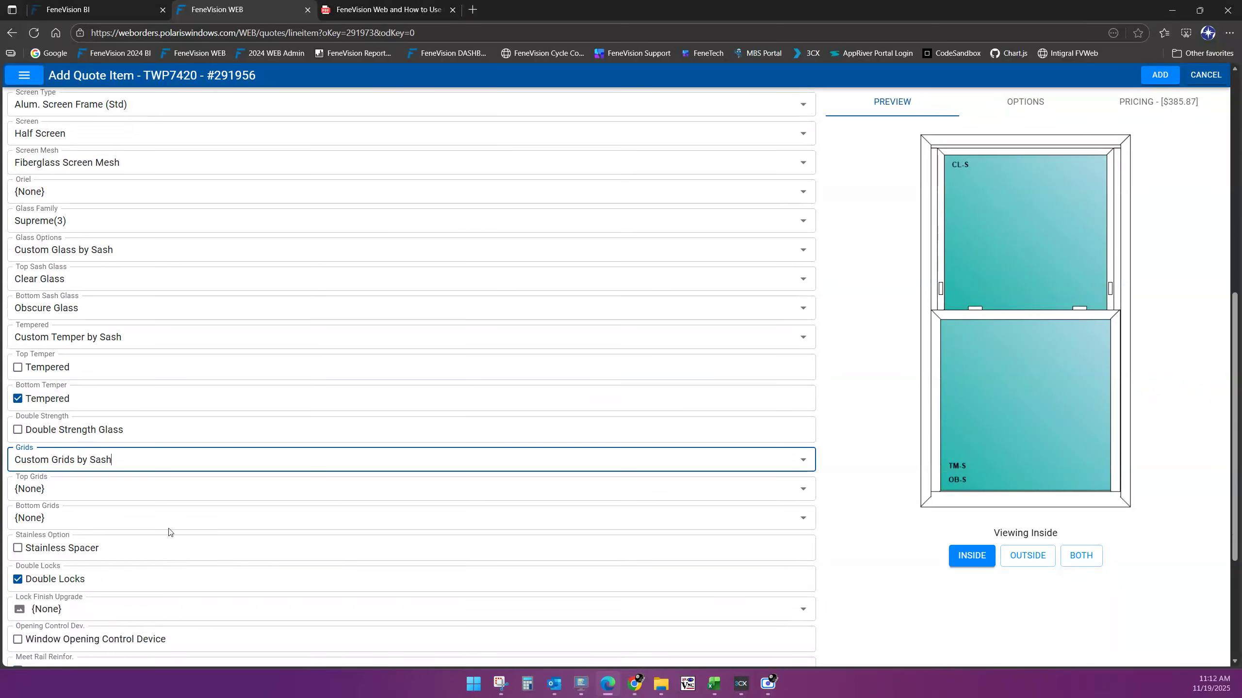
pyautogui.click(60, 490)
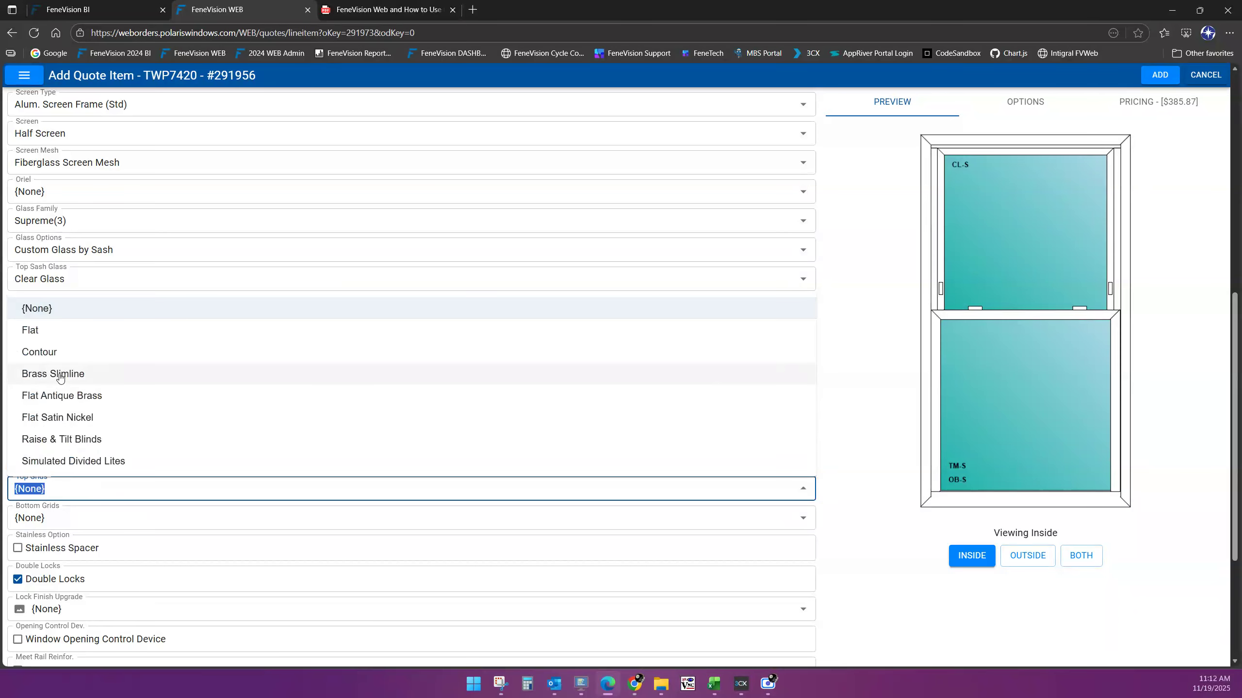
pyautogui.click(59, 353)
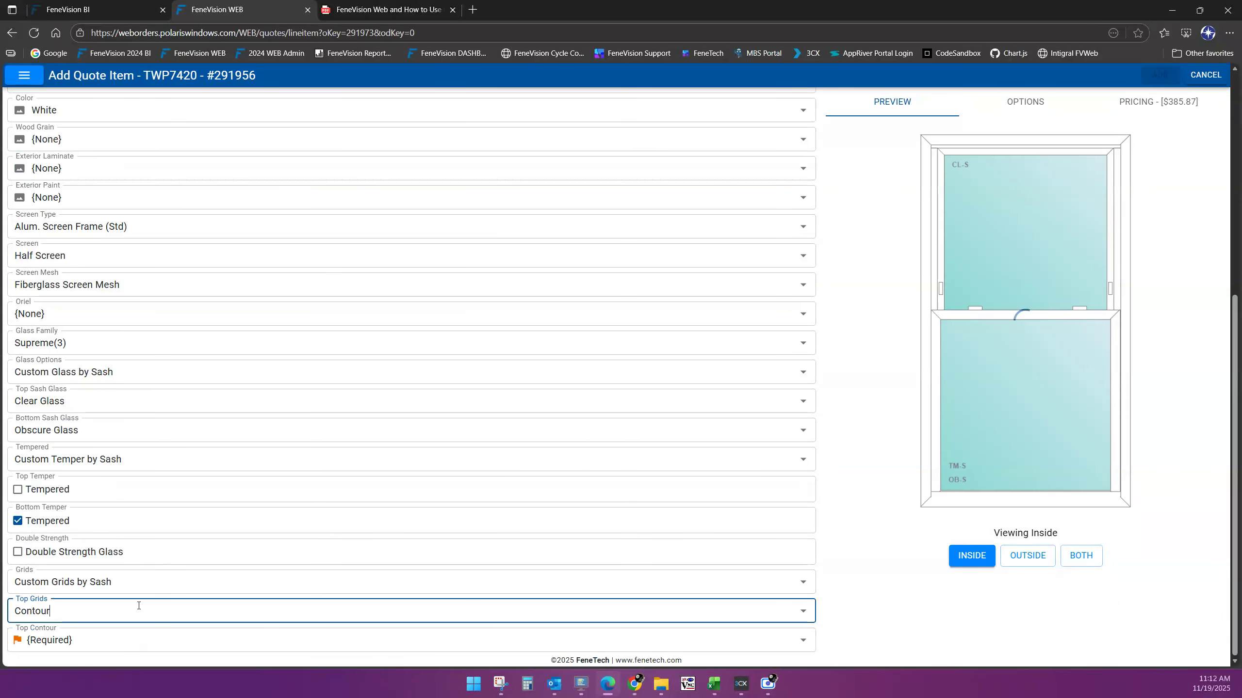
pyautogui.click(81, 641)
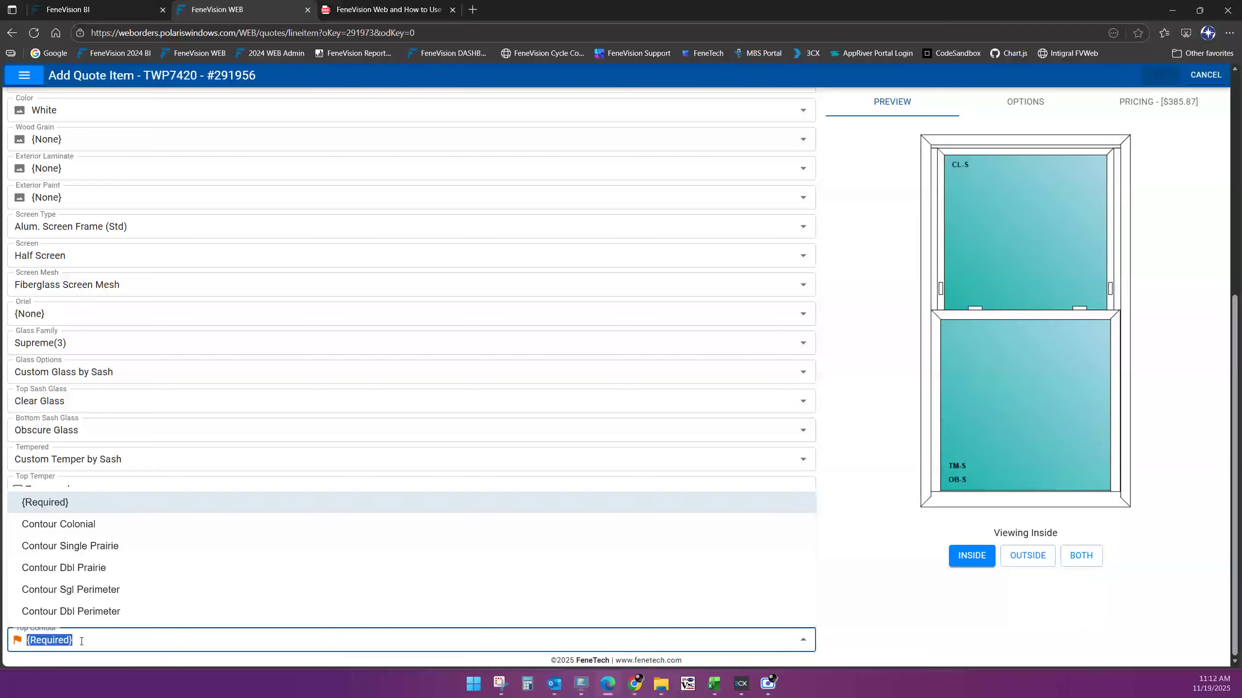
pyautogui.click(98, 546)
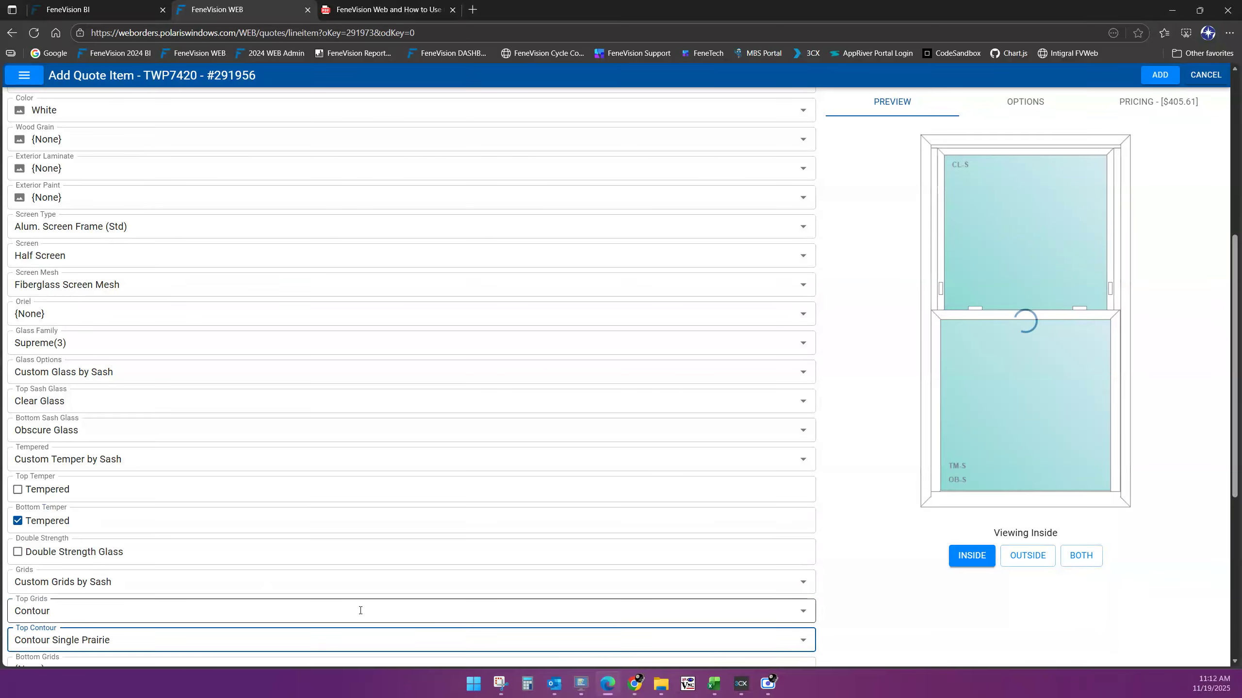
pyautogui.scroll(-3, 391, 601)
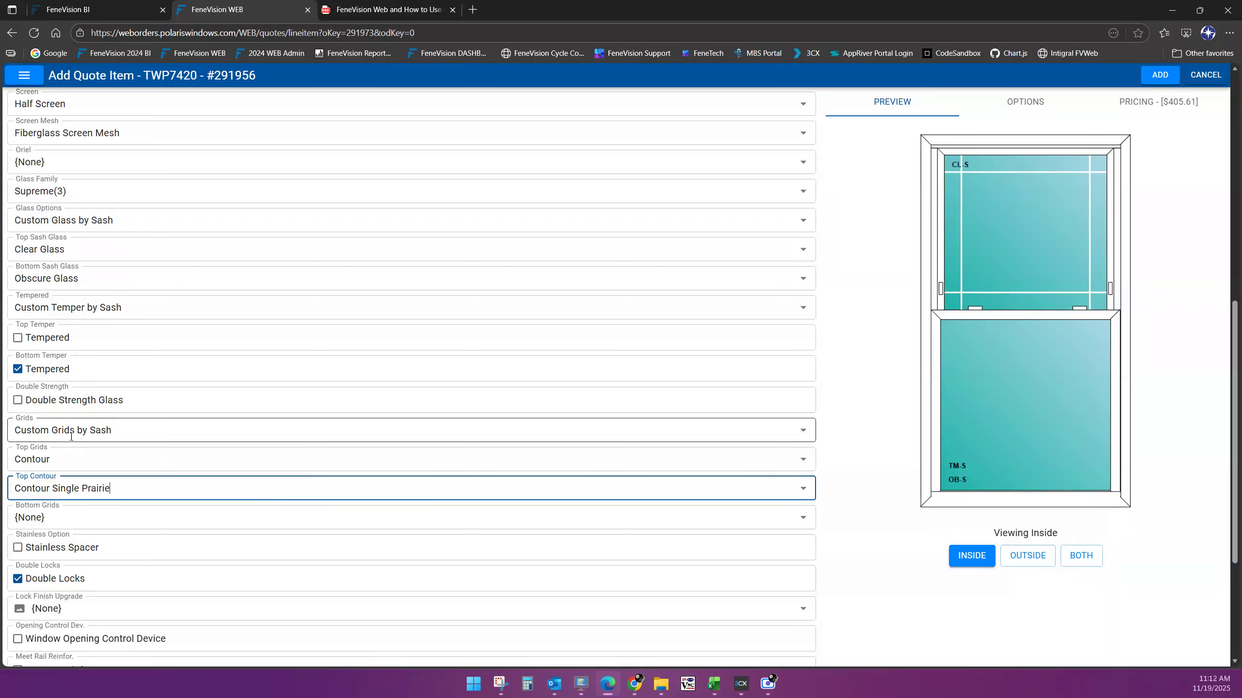
pyautogui.scroll(-4, 115, 436)
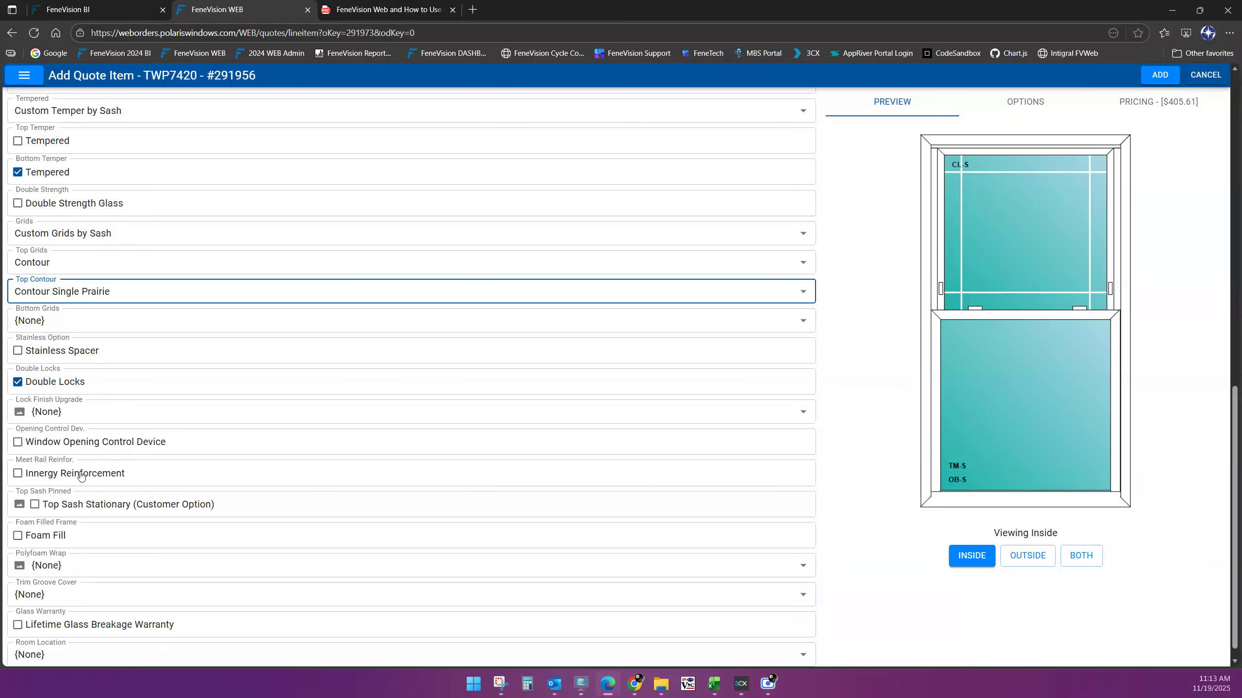
# Tick Foam Fill and Lifetime Glass Breakage Warranty on the TWP7420 window, reaching $439.45
pyautogui.scroll(-1, 251, 517)
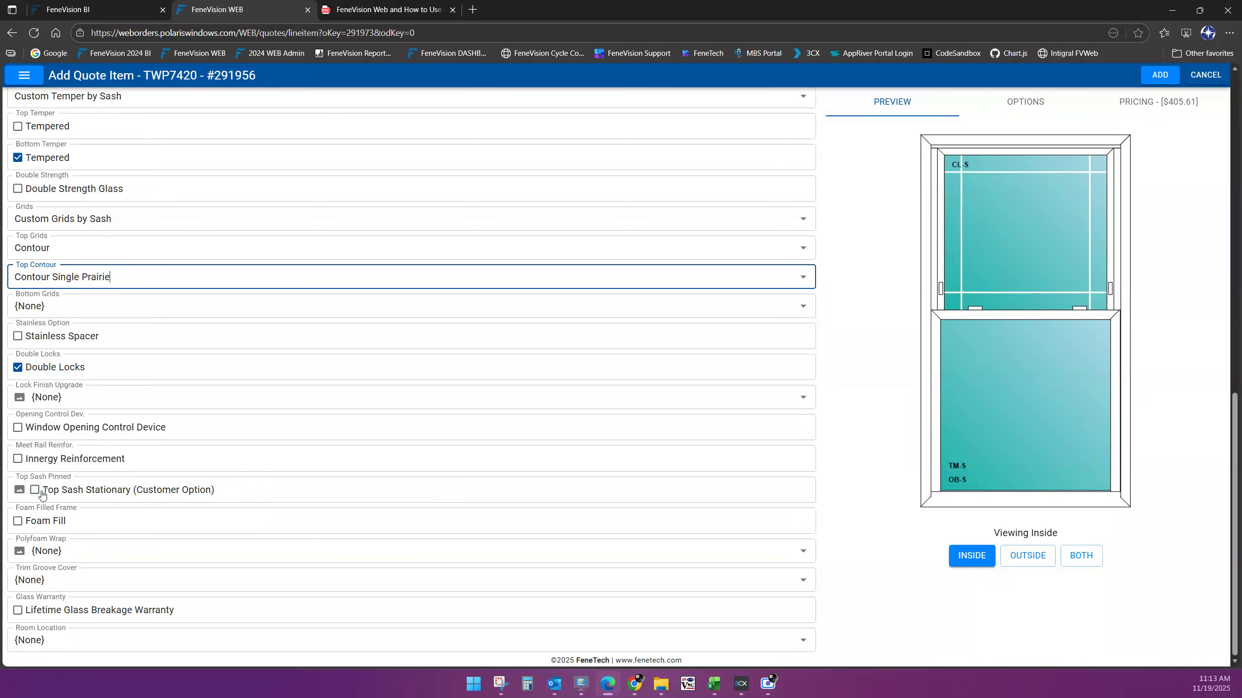
pyautogui.click(19, 522)
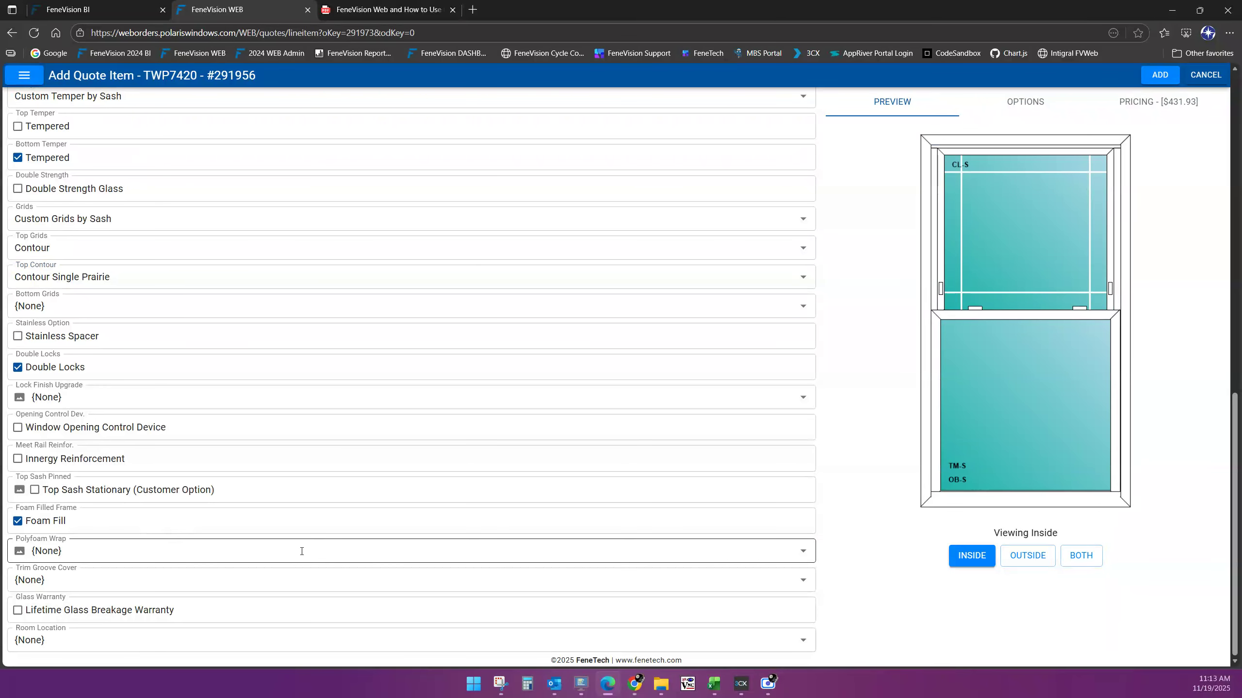
pyautogui.click(18, 610)
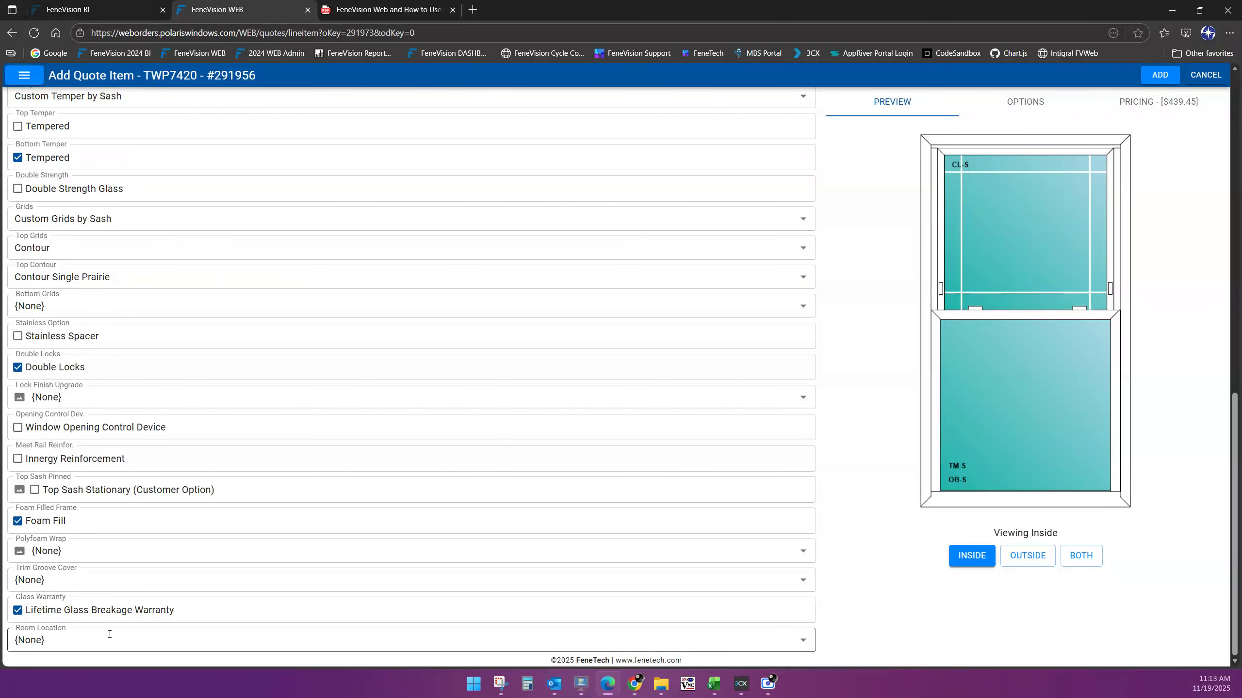
# Set the window's room location to Kitchen
pyautogui.click(109, 634)
pyautogui.scroll(-3, 119, 507)
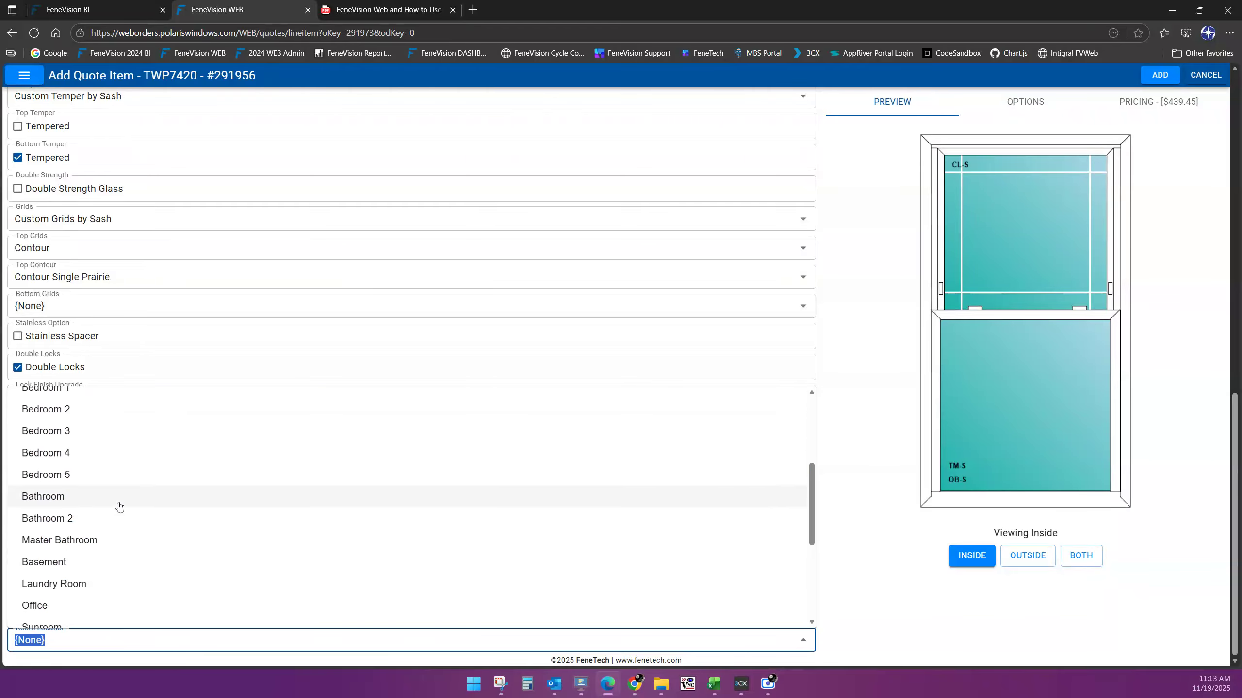
pyautogui.scroll(1, 121, 465)
pyautogui.scroll(1, 122, 465)
pyautogui.click(82, 422)
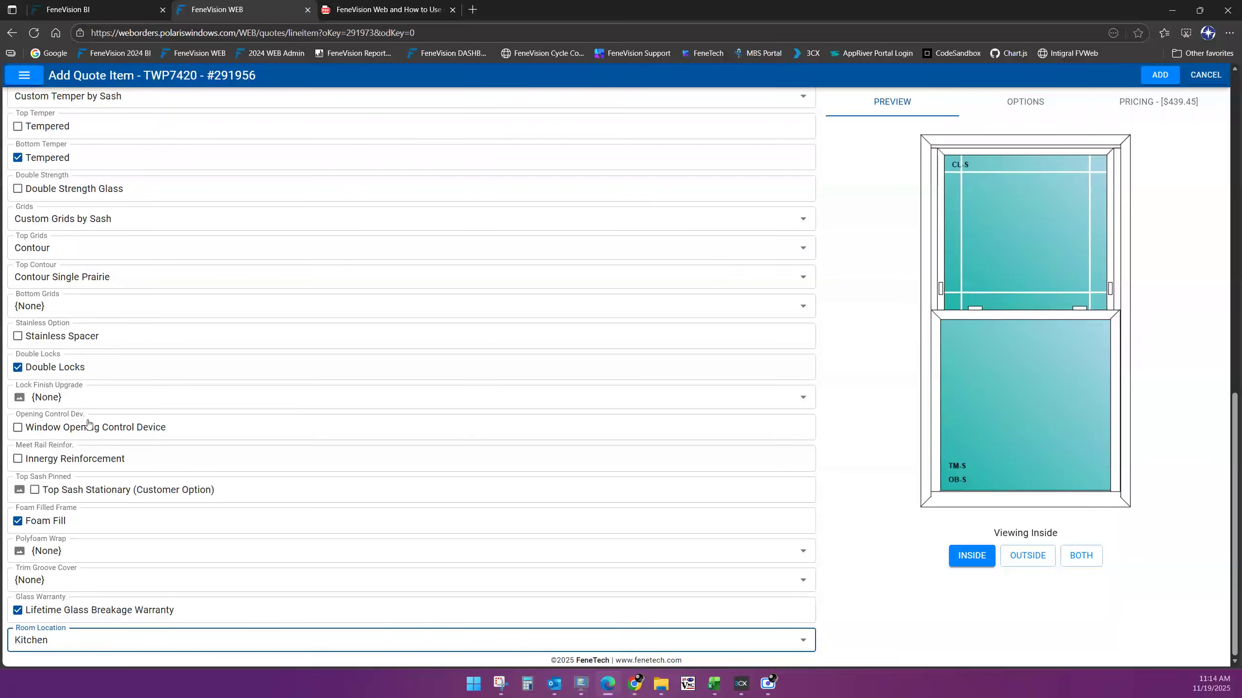
# Change the room location to a custom location reading 'SE 1st Floor window 1'
pyautogui.click(91, 639)
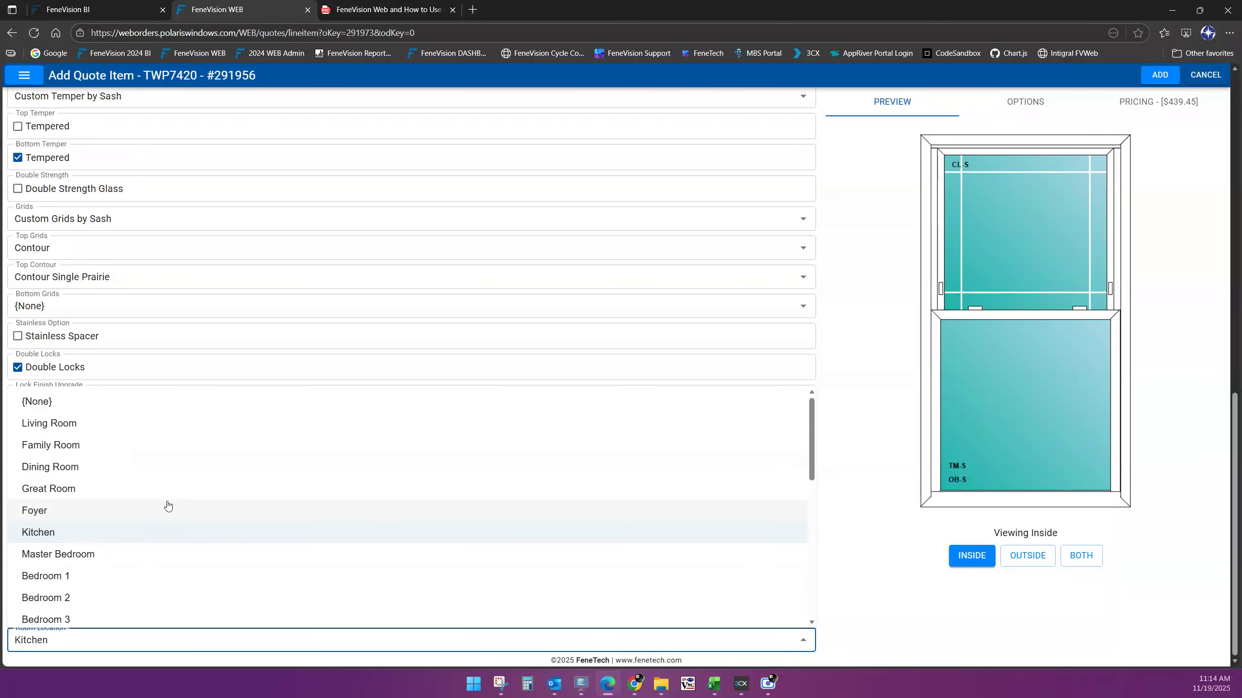
pyautogui.scroll(-3, 168, 505)
pyautogui.scroll(-3, 168, 506)
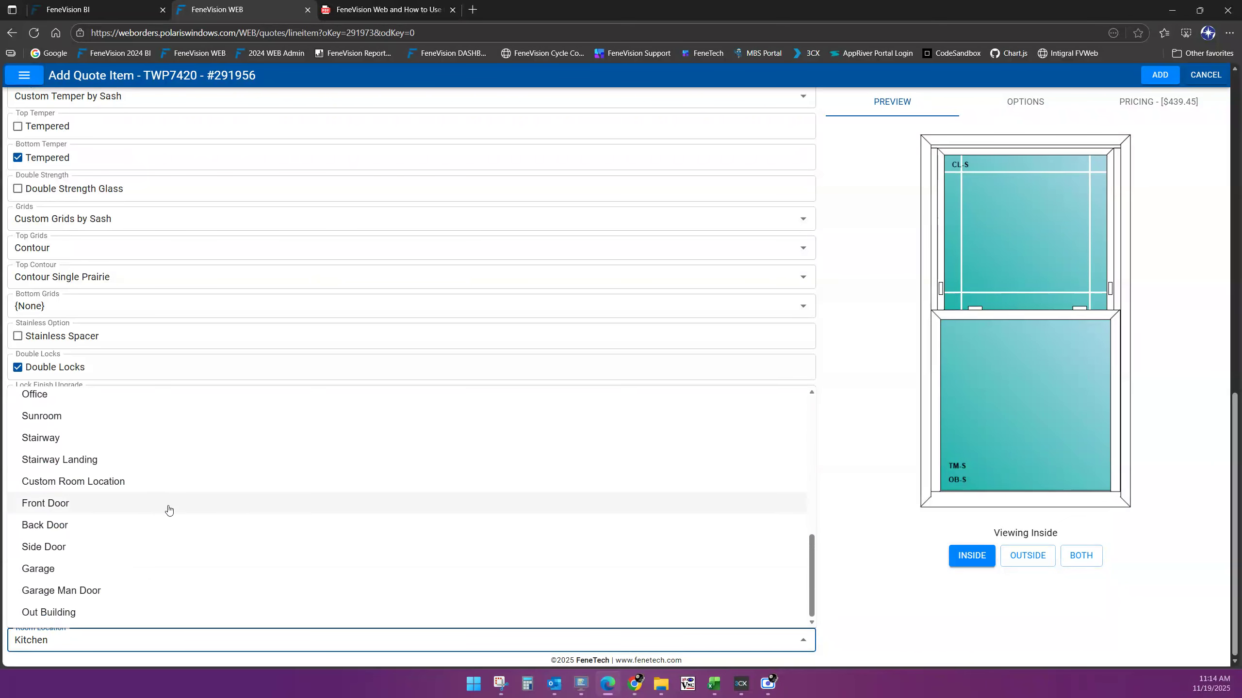
pyautogui.scroll(1, 114, 570)
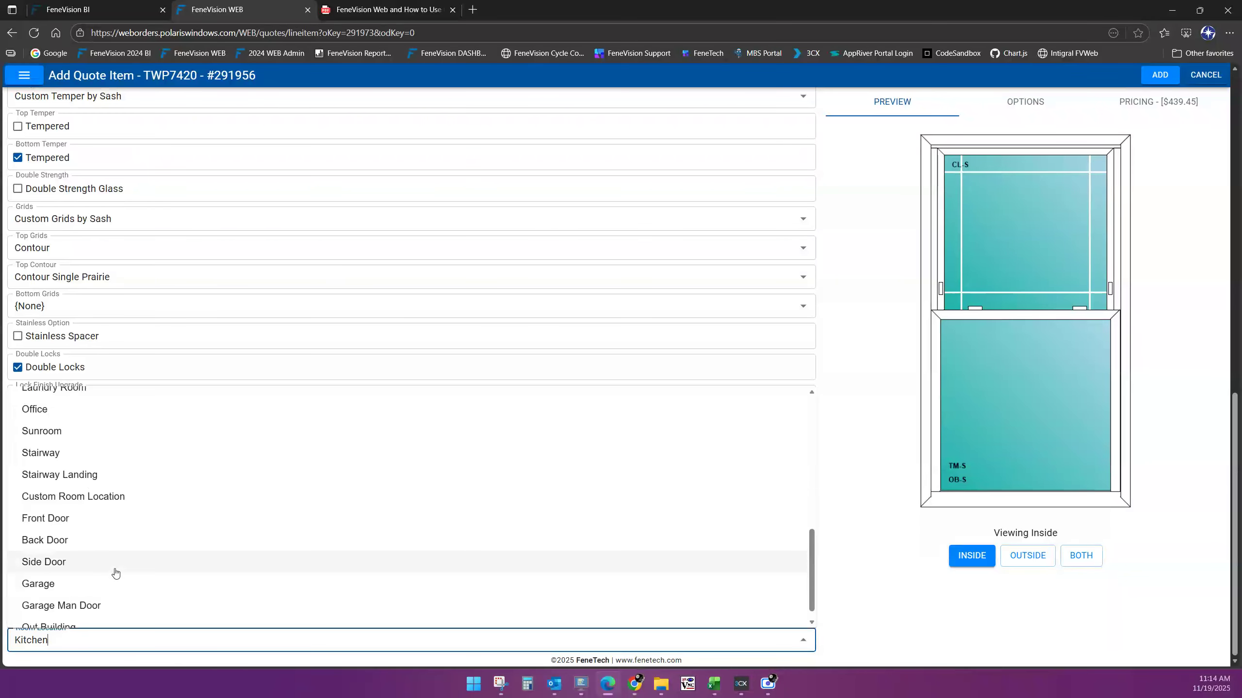
pyautogui.scroll(1, 116, 573)
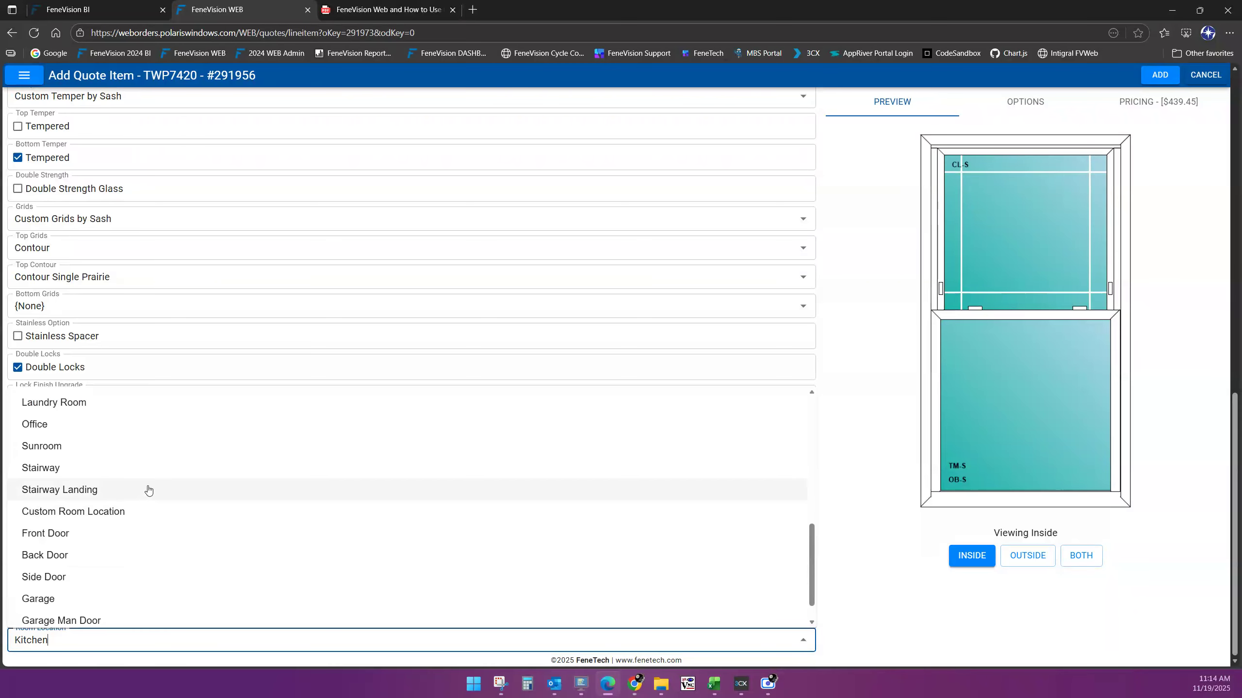
pyautogui.click(110, 512)
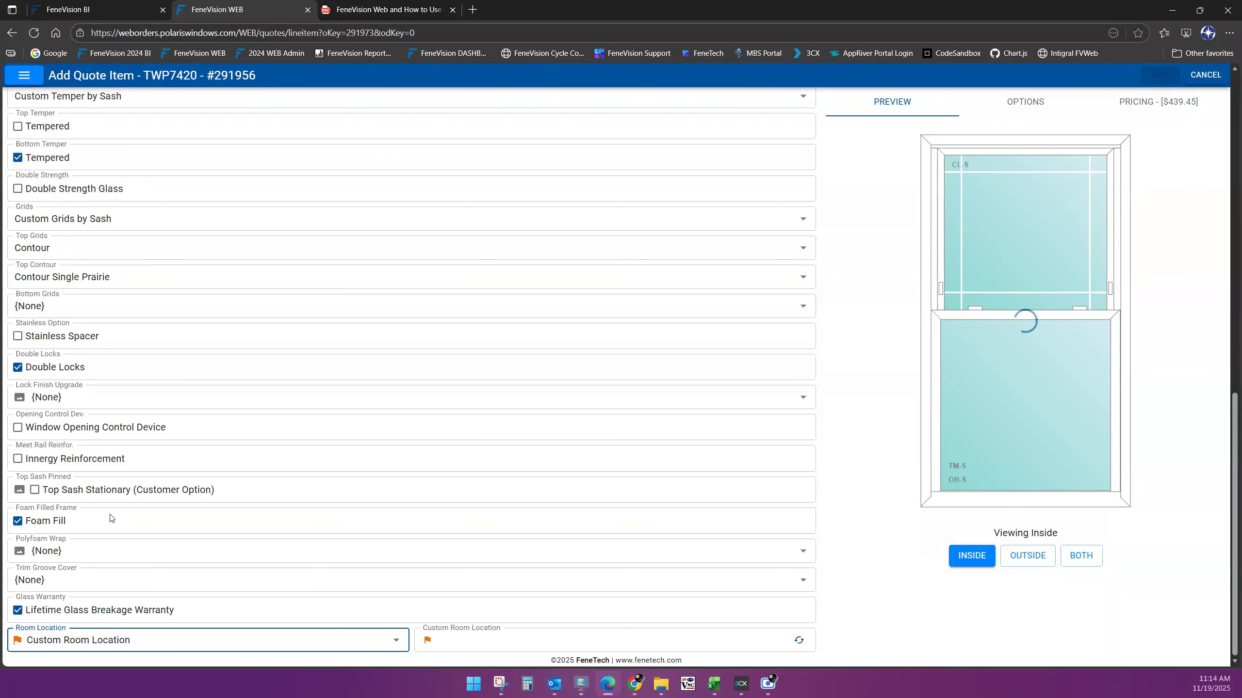
pyautogui.click(473, 643)
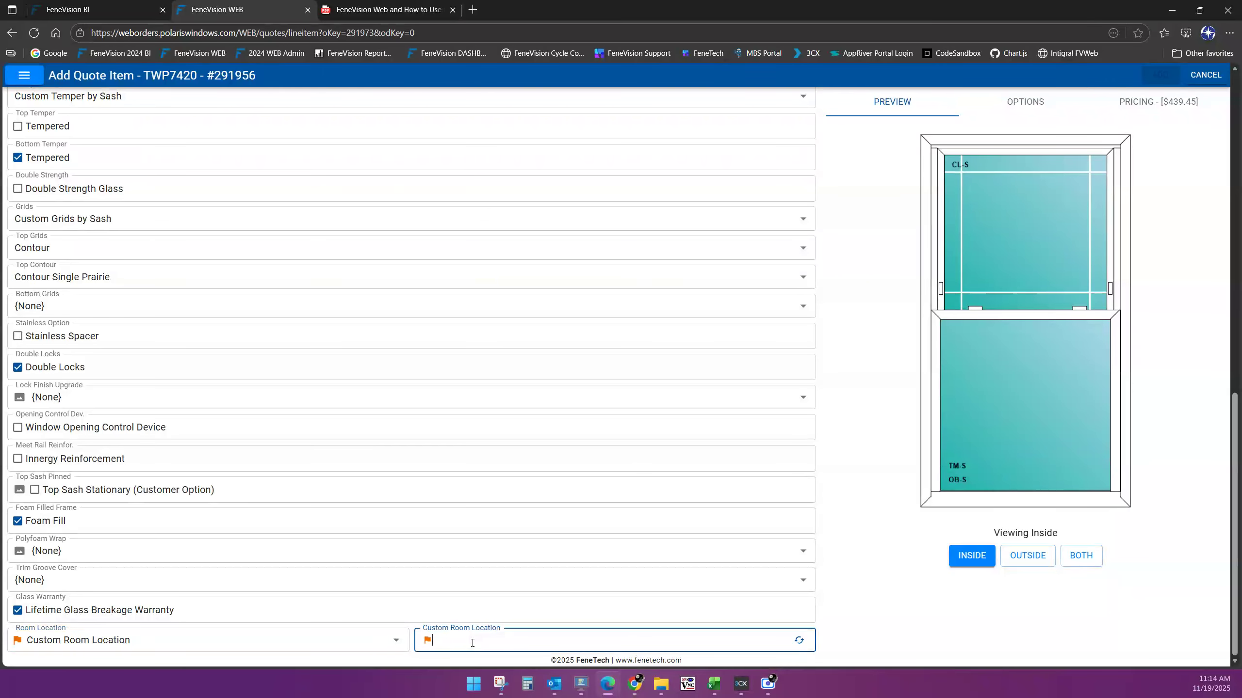
pyautogui.write('SE 1st Floor')
pyautogui.write('window 1')
pyautogui.press('Tab')
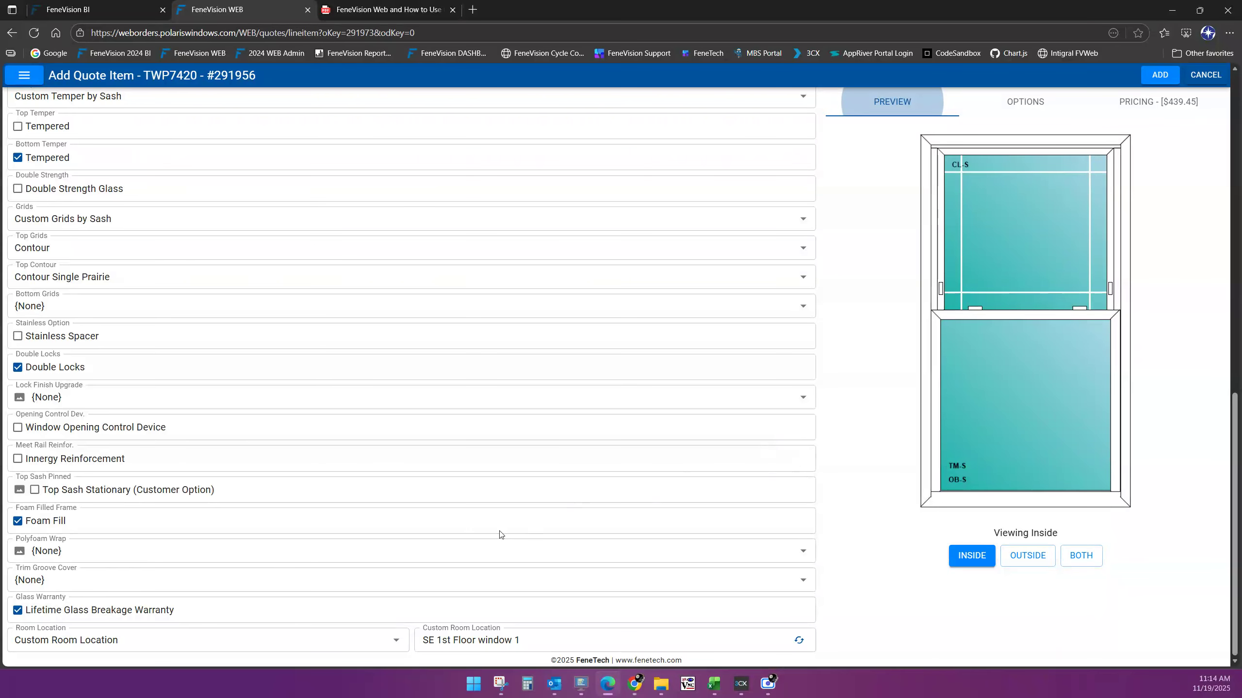
# Switch the TWP7420 preview to OUTSIDE, then BOTH for side-by-side inside and outside drawings
pyautogui.scroll(2, 678, 543)
pyautogui.scroll(10, 702, 479)
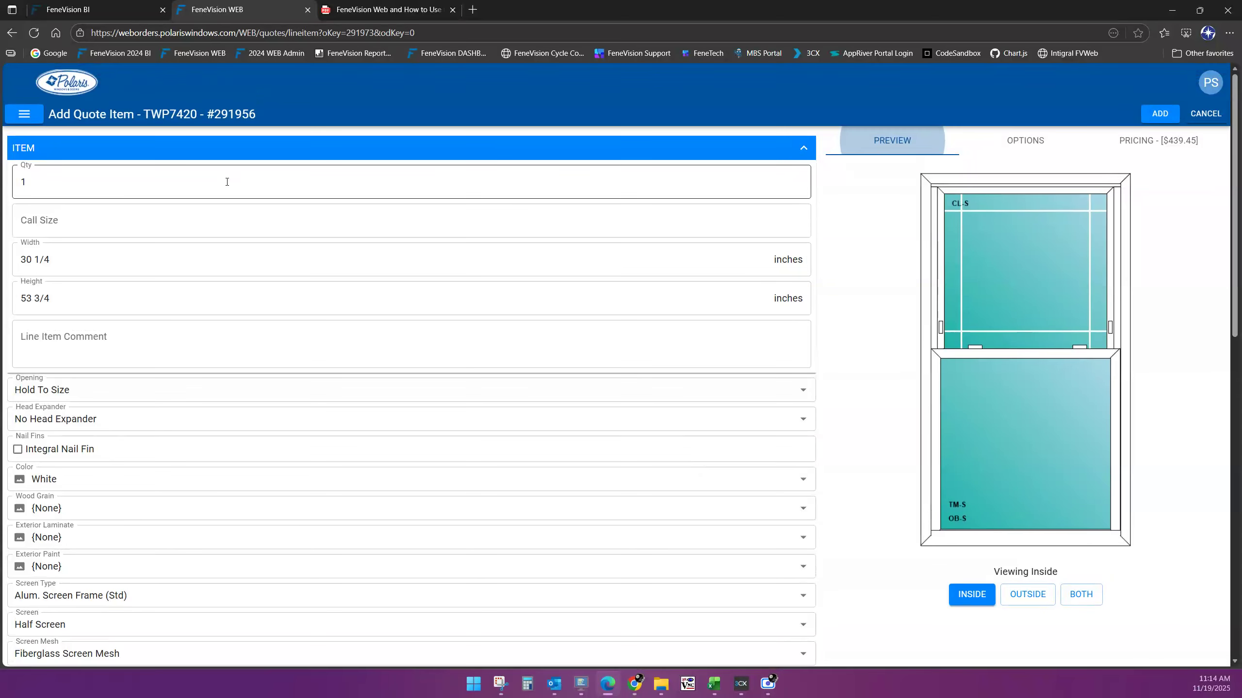
pyautogui.scroll(-3, 634, 408)
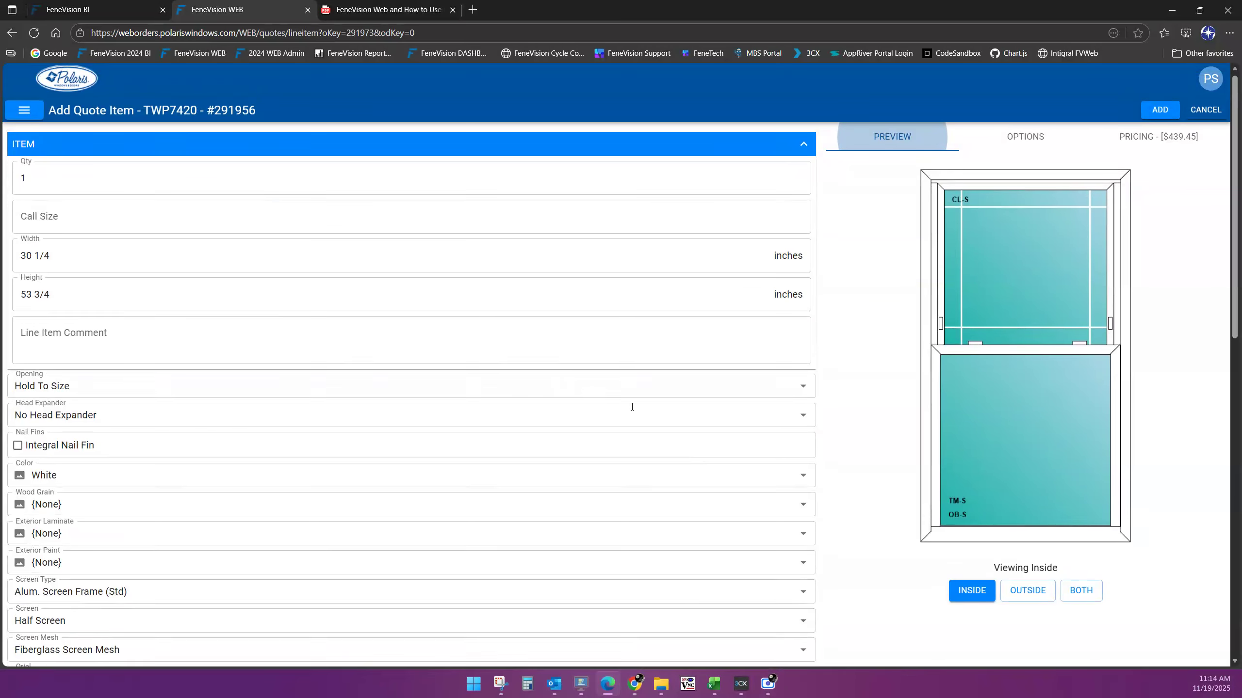
pyautogui.scroll(3, 715, 408)
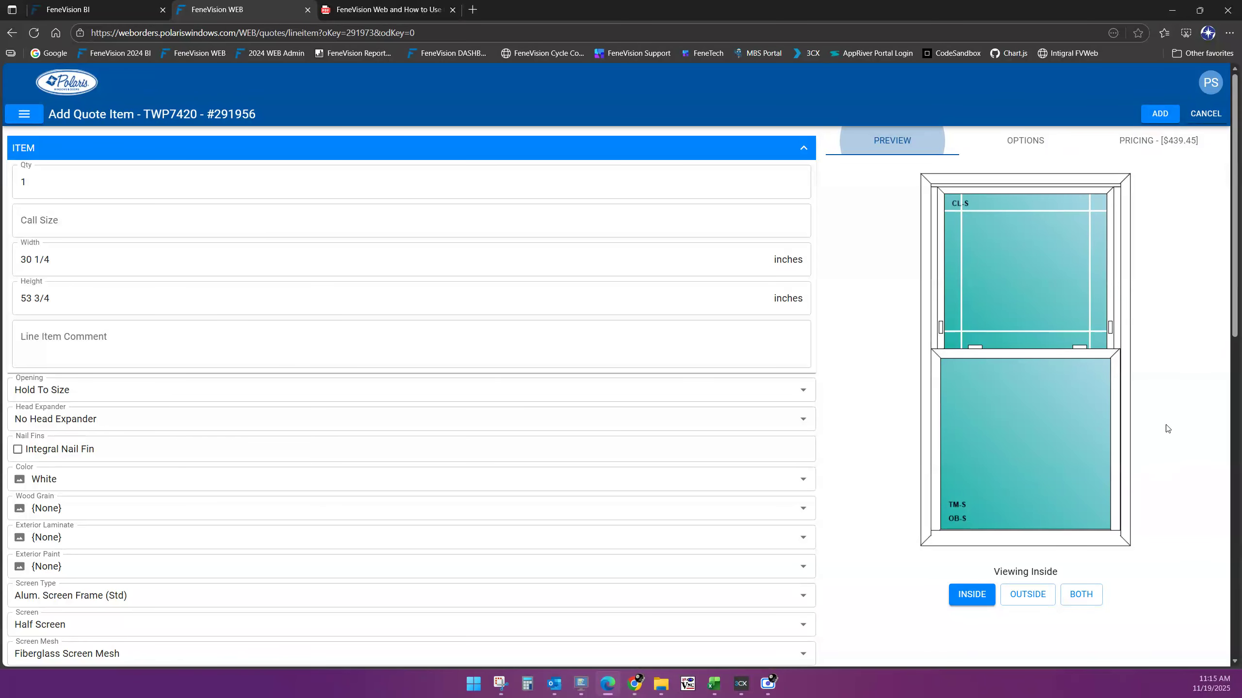
pyautogui.scroll(-3, 1173, 456)
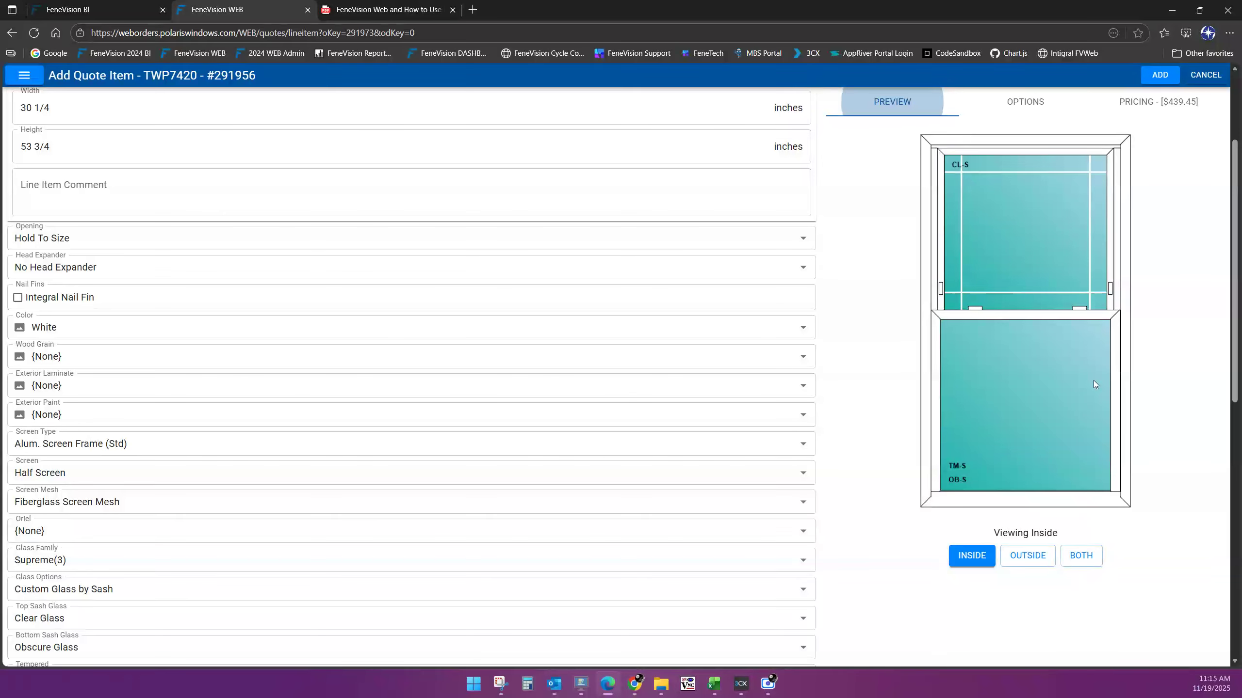
pyautogui.click(1038, 559)
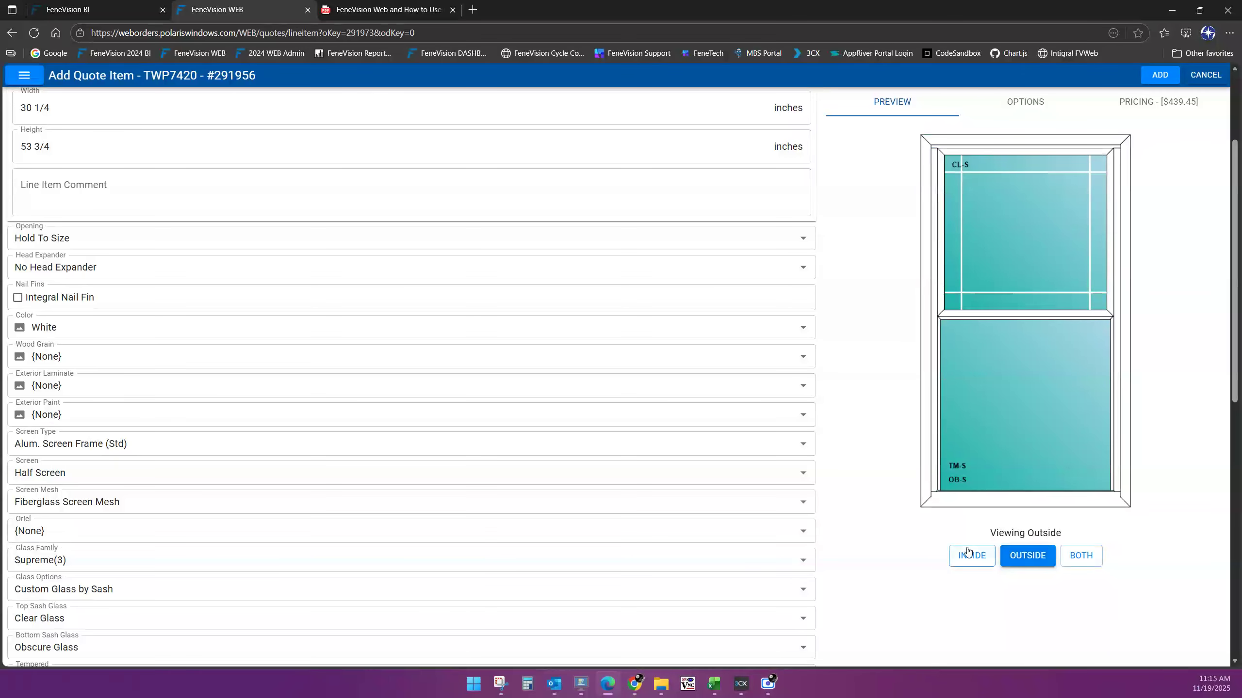
pyautogui.click(1076, 559)
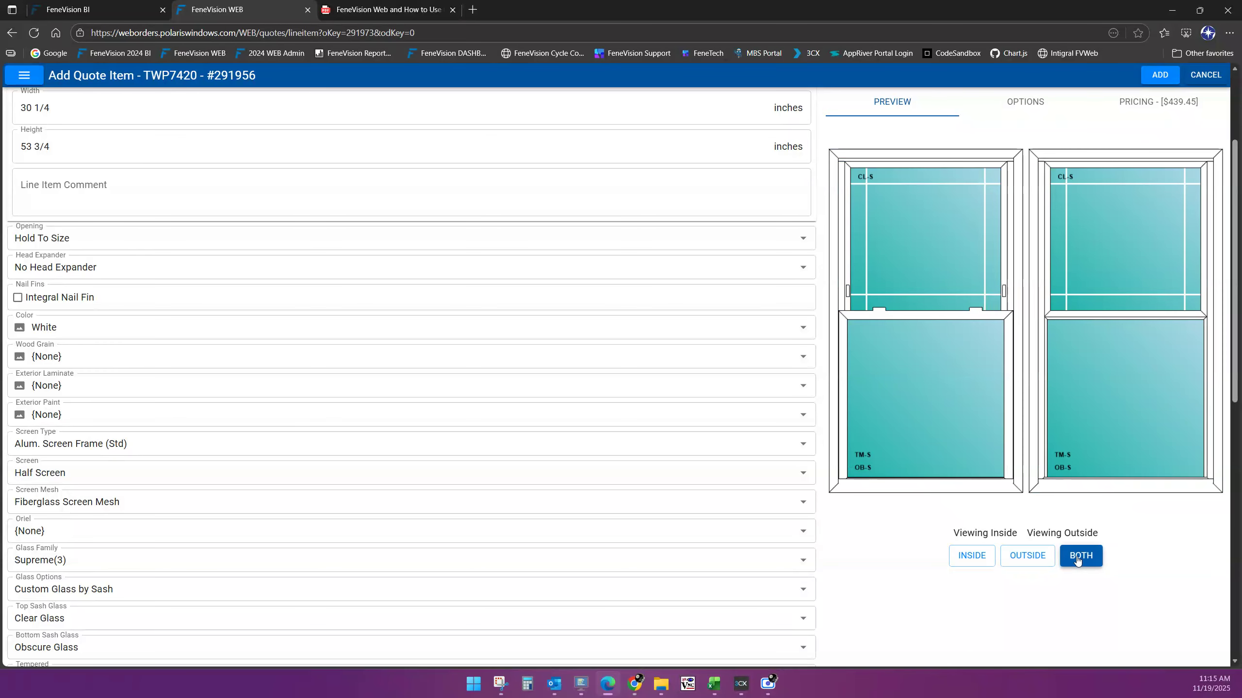
pyautogui.scroll(3, 1170, 539)
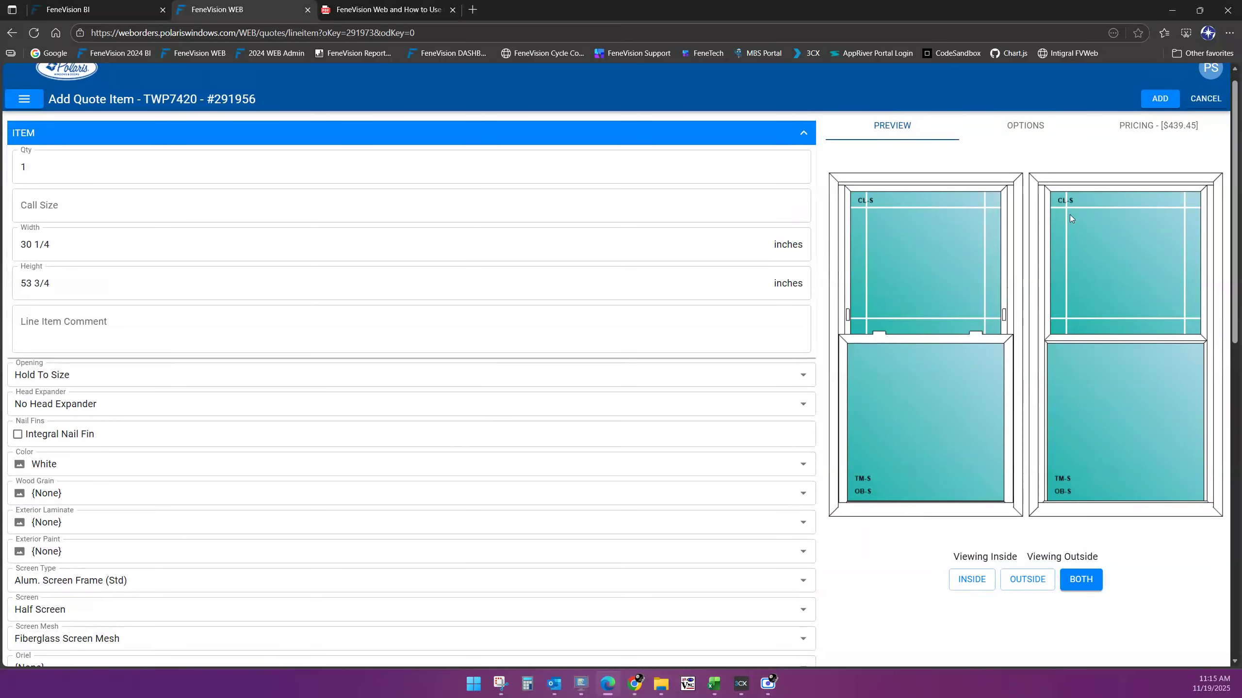
# Review the OPTIONS and PRICING tabs, then add the TWP7420 Double Hung at $439.45 to quote #291956
pyautogui.click(1027, 128)
pyautogui.scroll(-10, 999, 256)
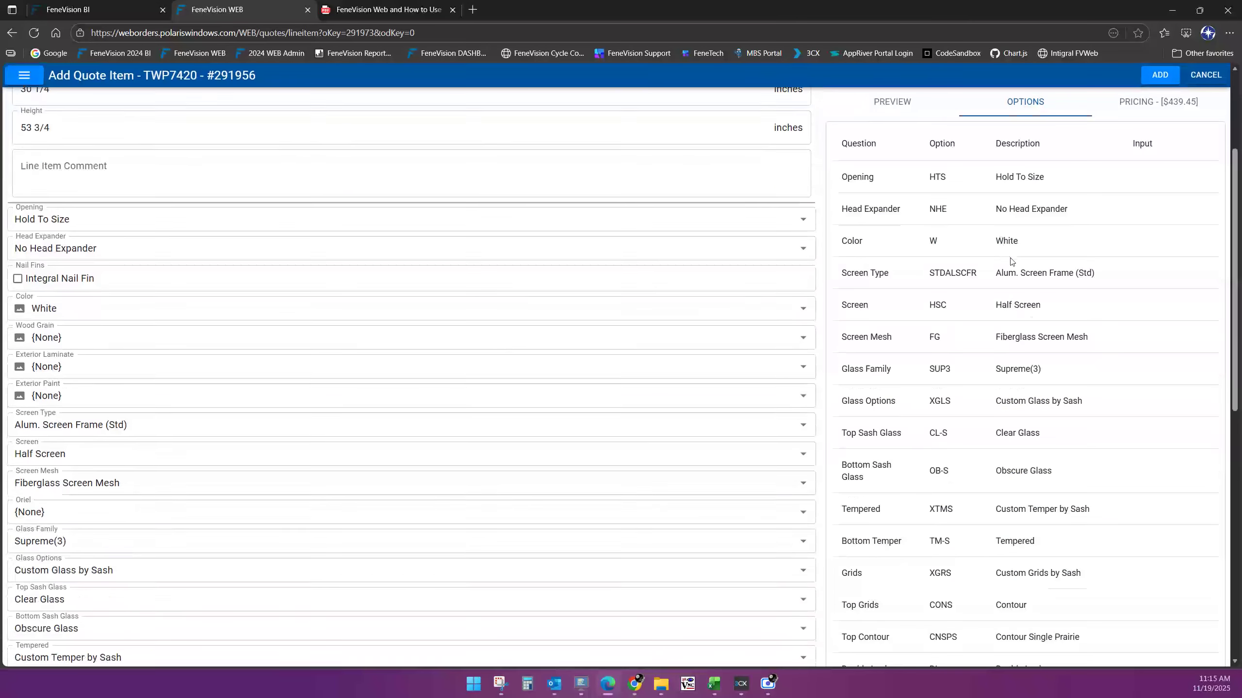
pyautogui.scroll(5, 1034, 352)
pyautogui.scroll(-12, 1042, 367)
pyautogui.scroll(15, 1046, 376)
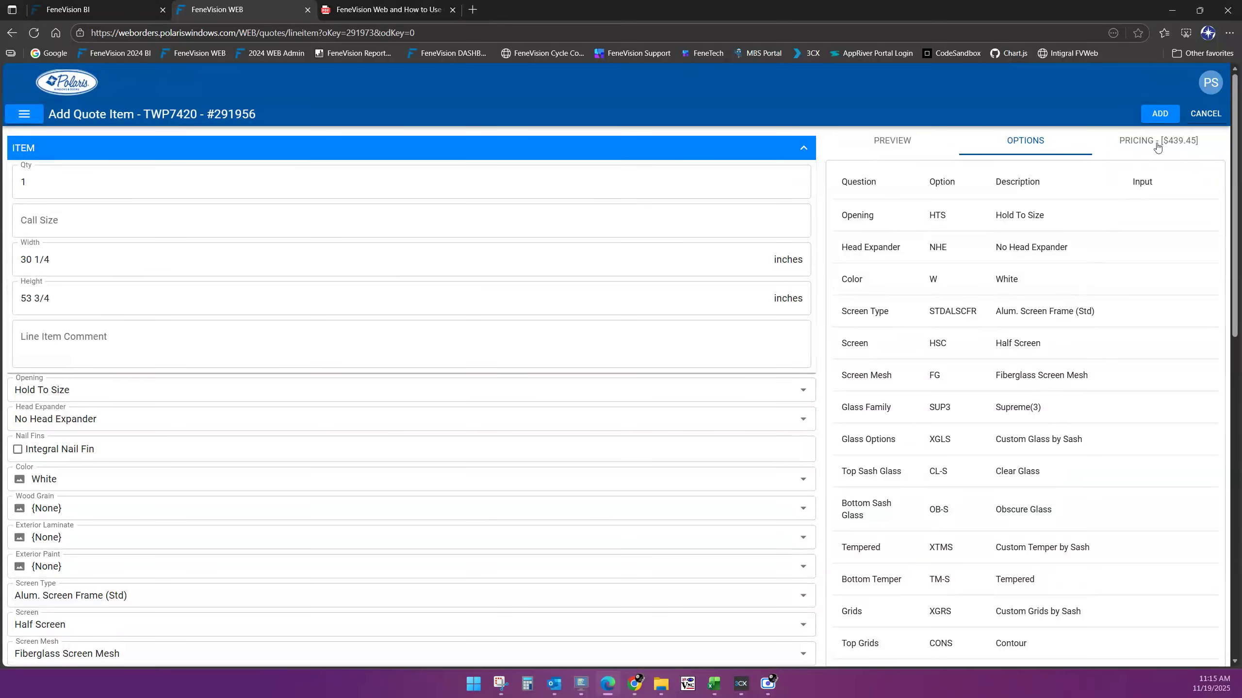
pyautogui.click(1158, 147)
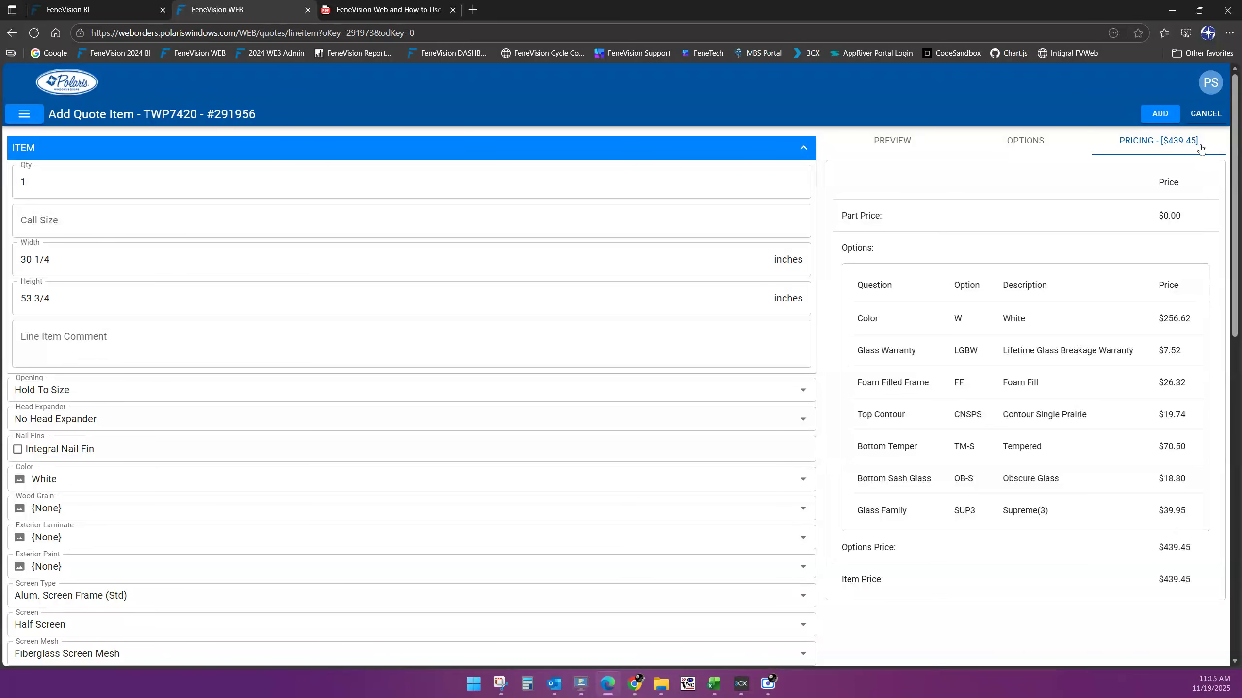
pyautogui.click(905, 145)
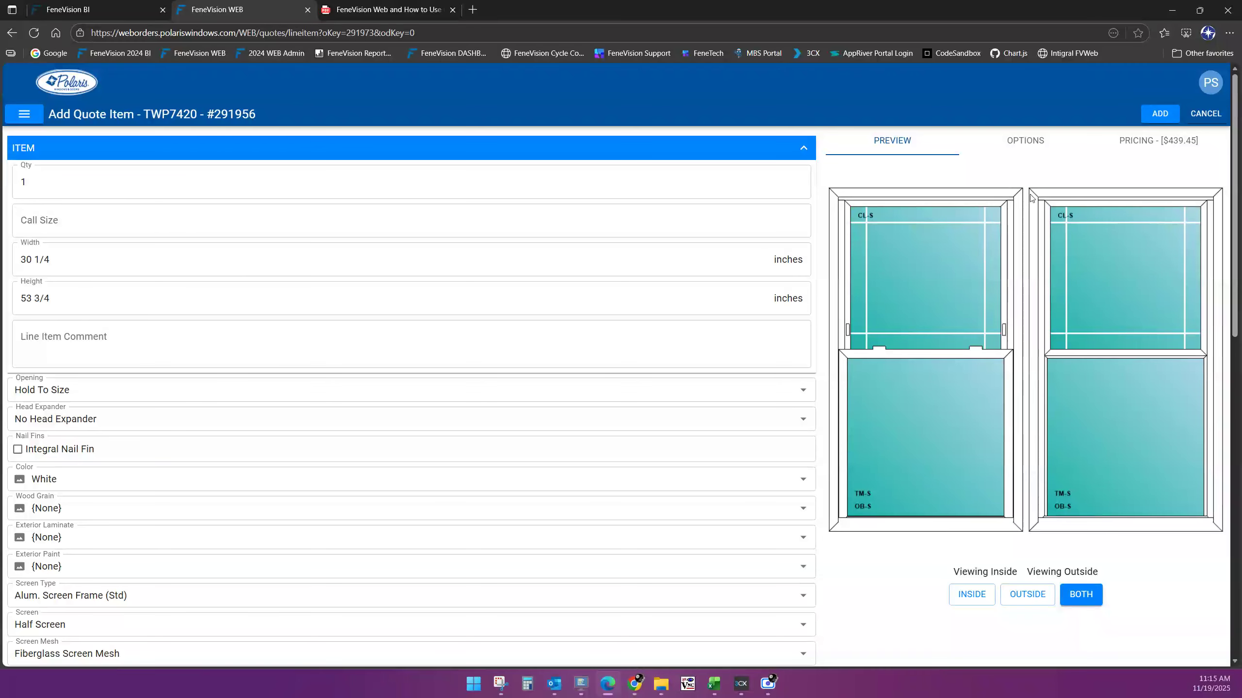
pyautogui.click(1153, 116)
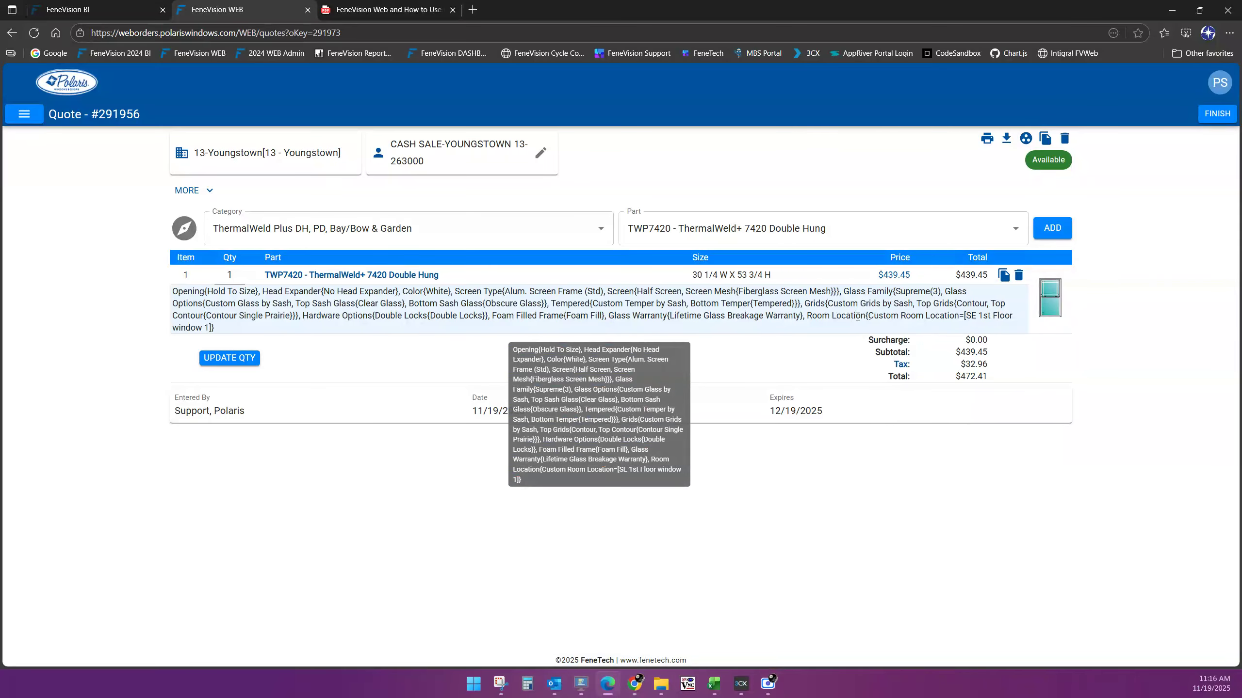
# Print the quote as 291956Q.pdf and open the downloaded file
pyautogui.moveTo(807, 317); pyautogui.dragTo(835, 339)
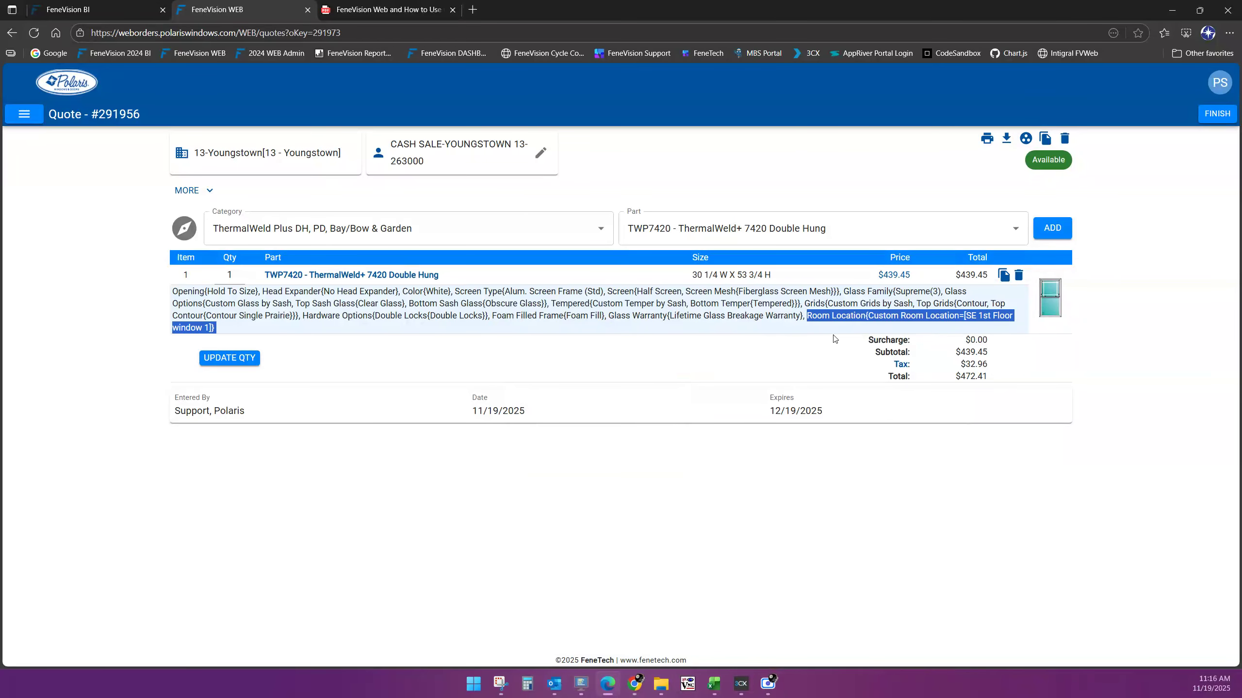
pyautogui.click(614, 418)
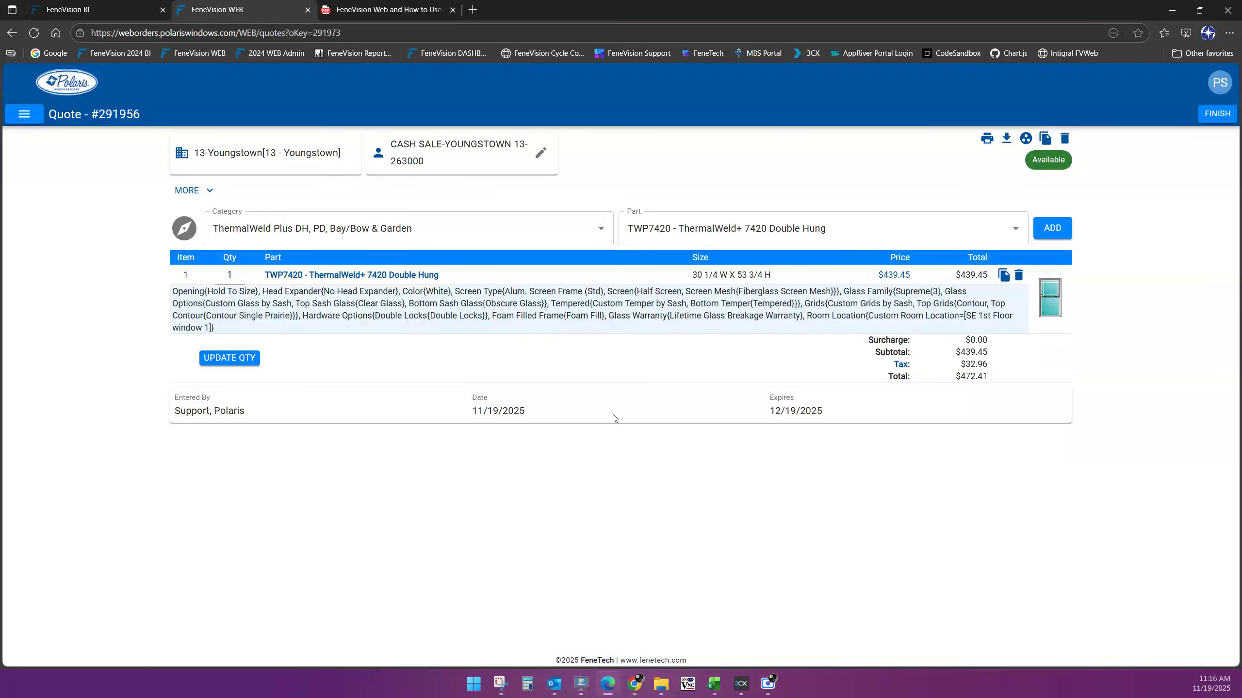
pyautogui.click(987, 141)
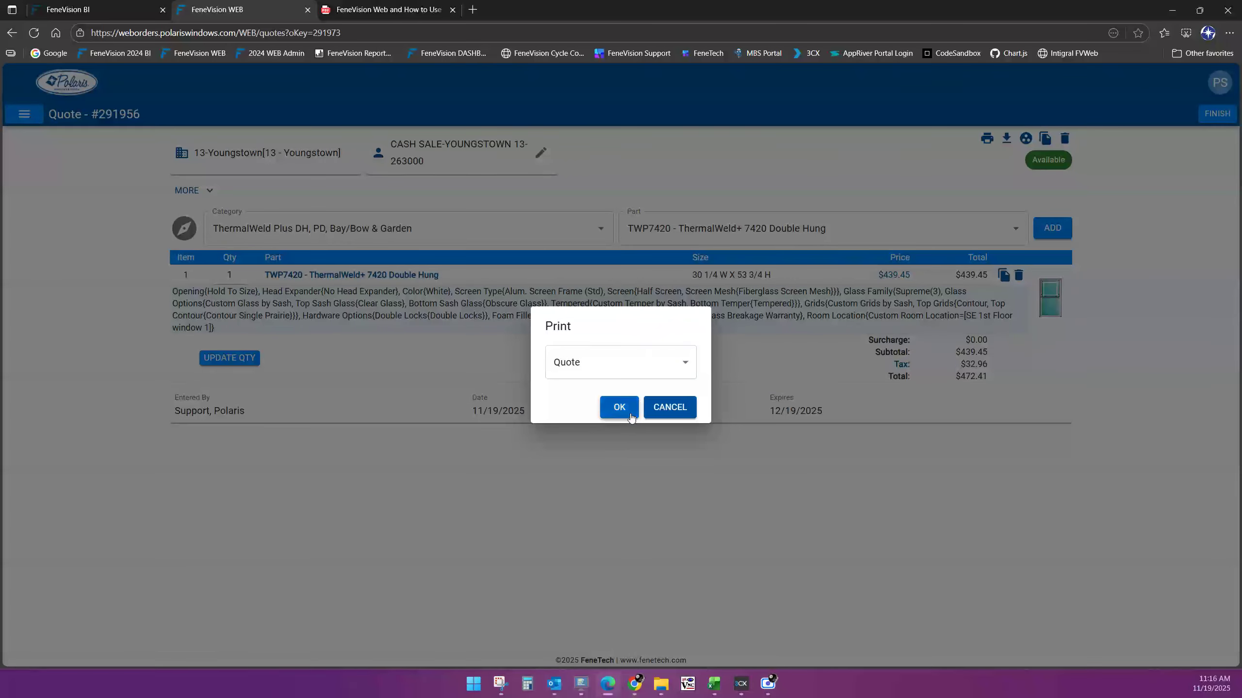
pyautogui.click(631, 413)
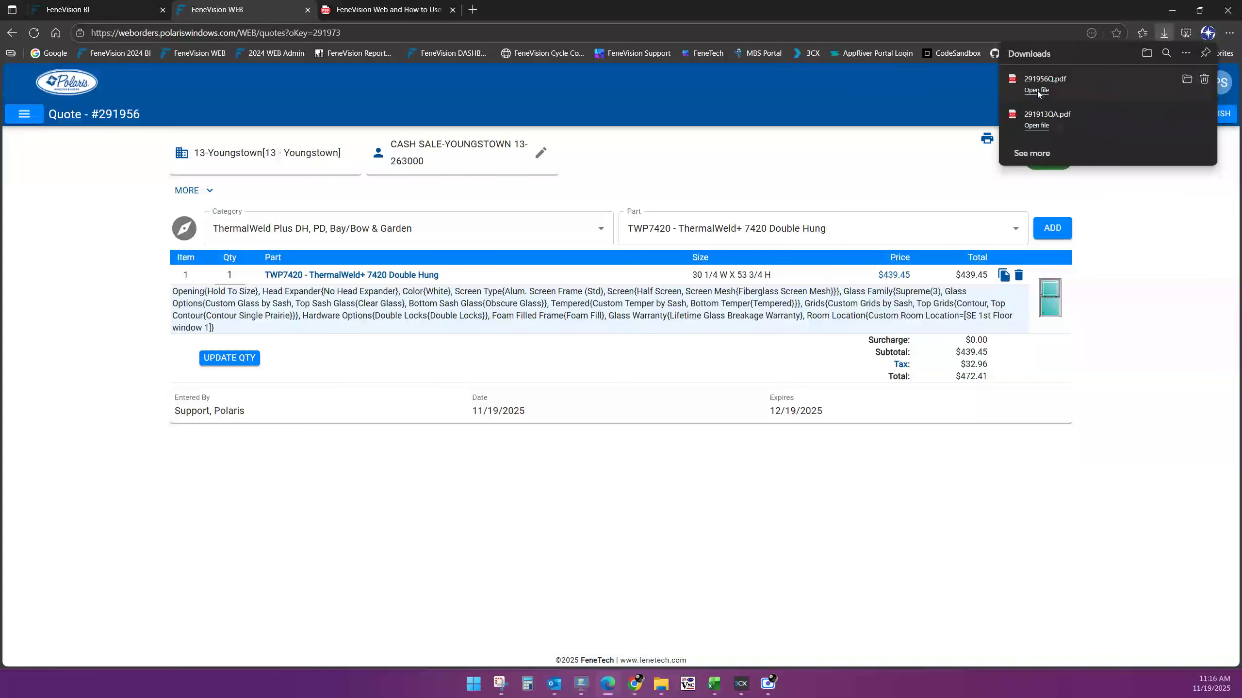
pyautogui.click(1040, 92)
# Check the warranty and room location lines in 291956Q.pdf, then close the PDF tab
pyautogui.scroll(-2, 748, 333)
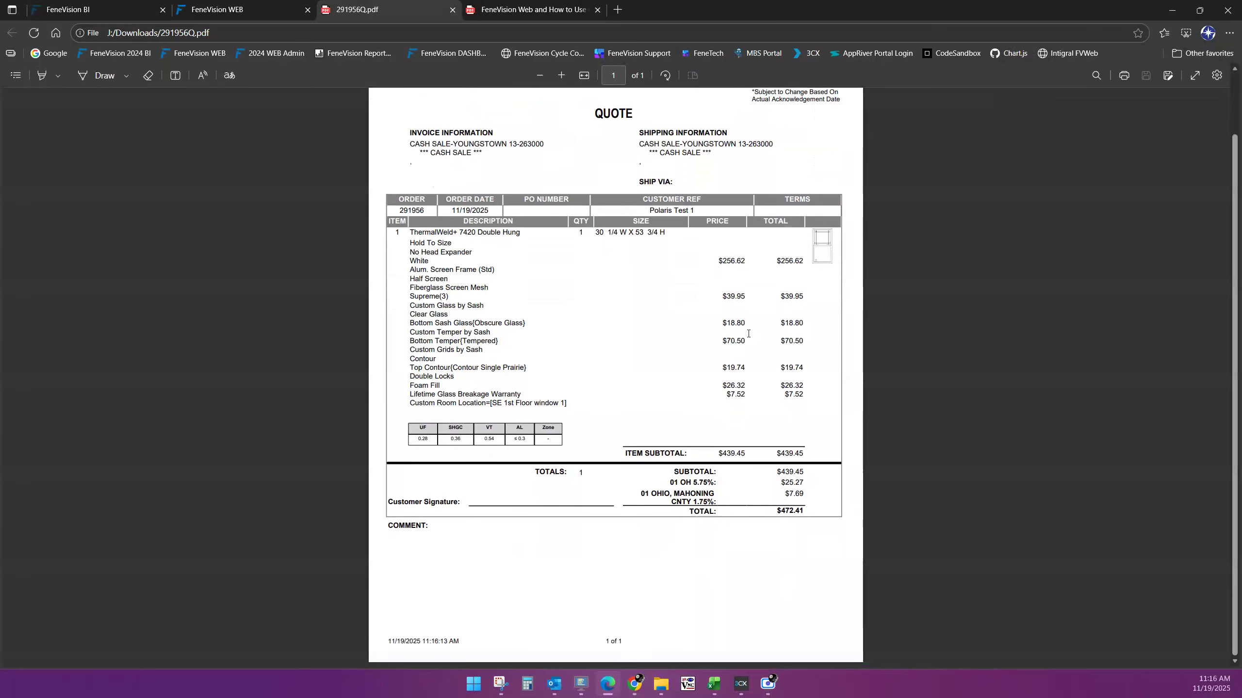
pyautogui.moveTo(410, 404); pyautogui.dragTo(566, 406)
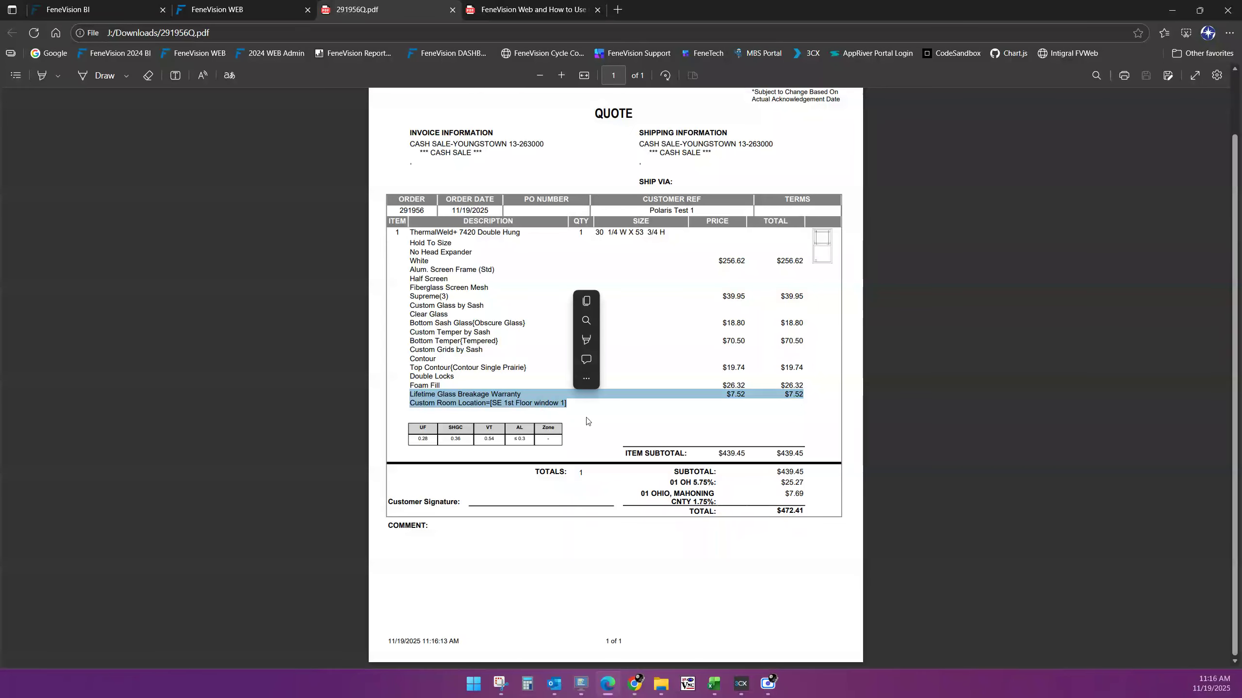
pyautogui.click(587, 421)
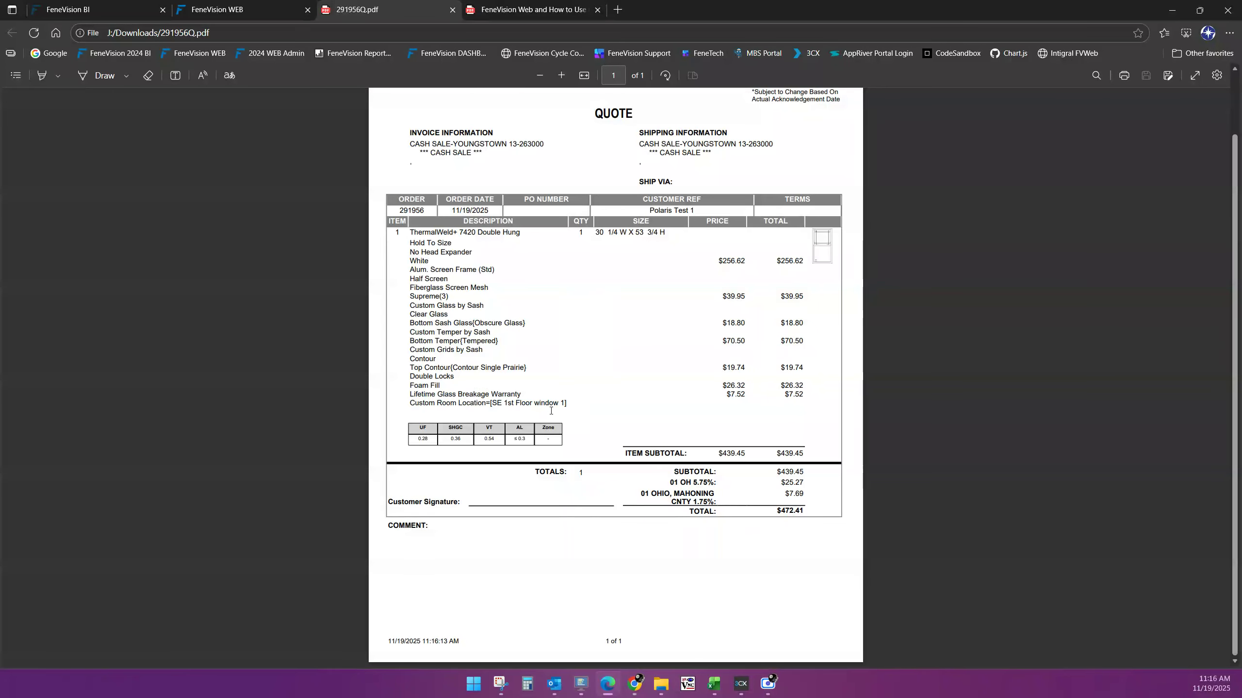
pyautogui.click(452, 10)
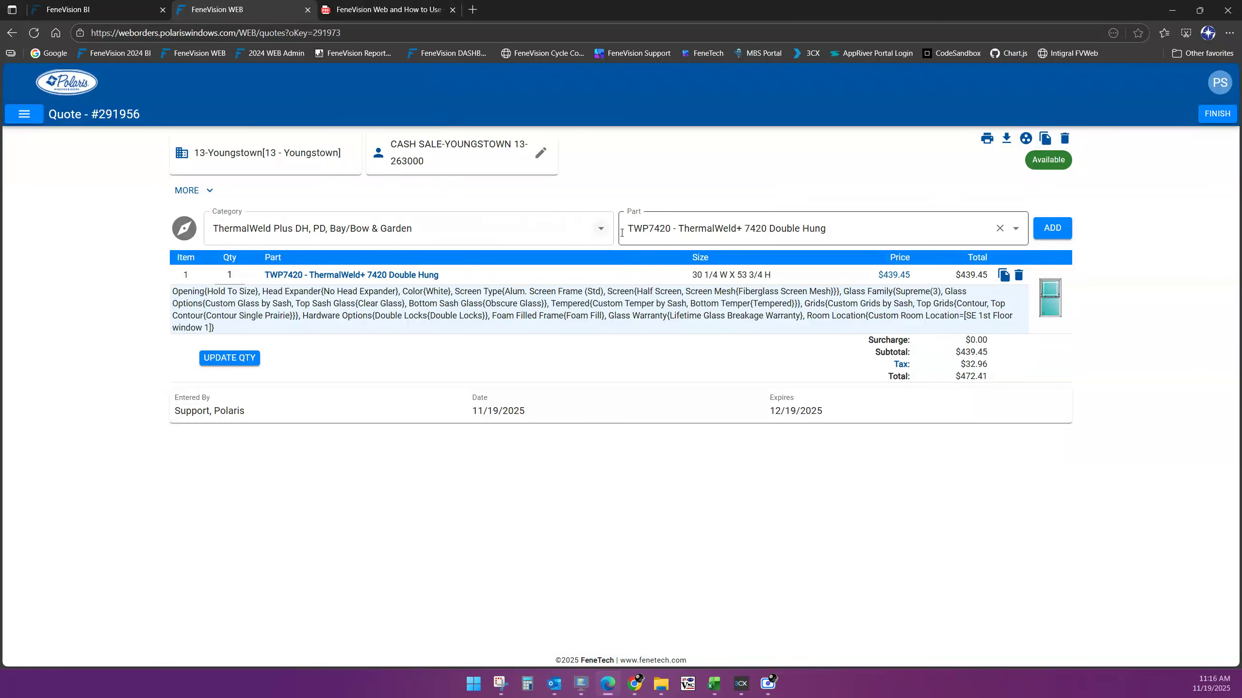
# Add part 7430-2LT 2 Lite Glider from the ThermalWeld Plus Slider, PW & Shapes category
pyautogui.click(600, 230)
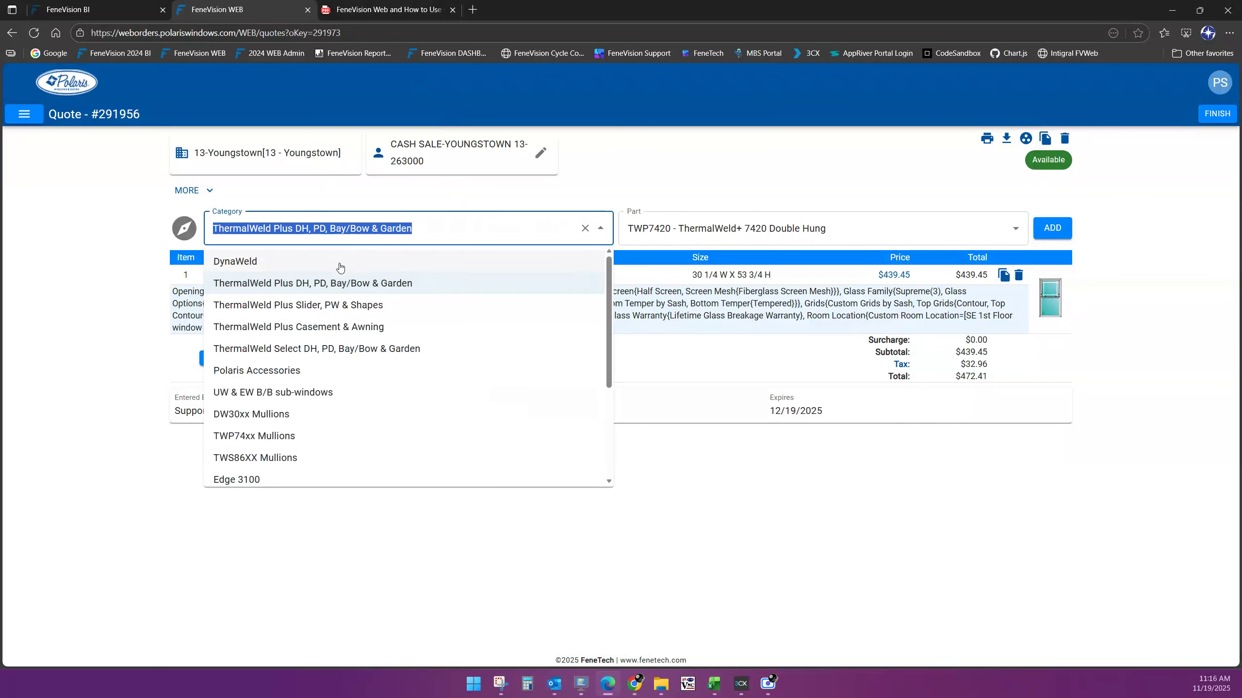
pyautogui.click(299, 308)
pyautogui.click(650, 229)
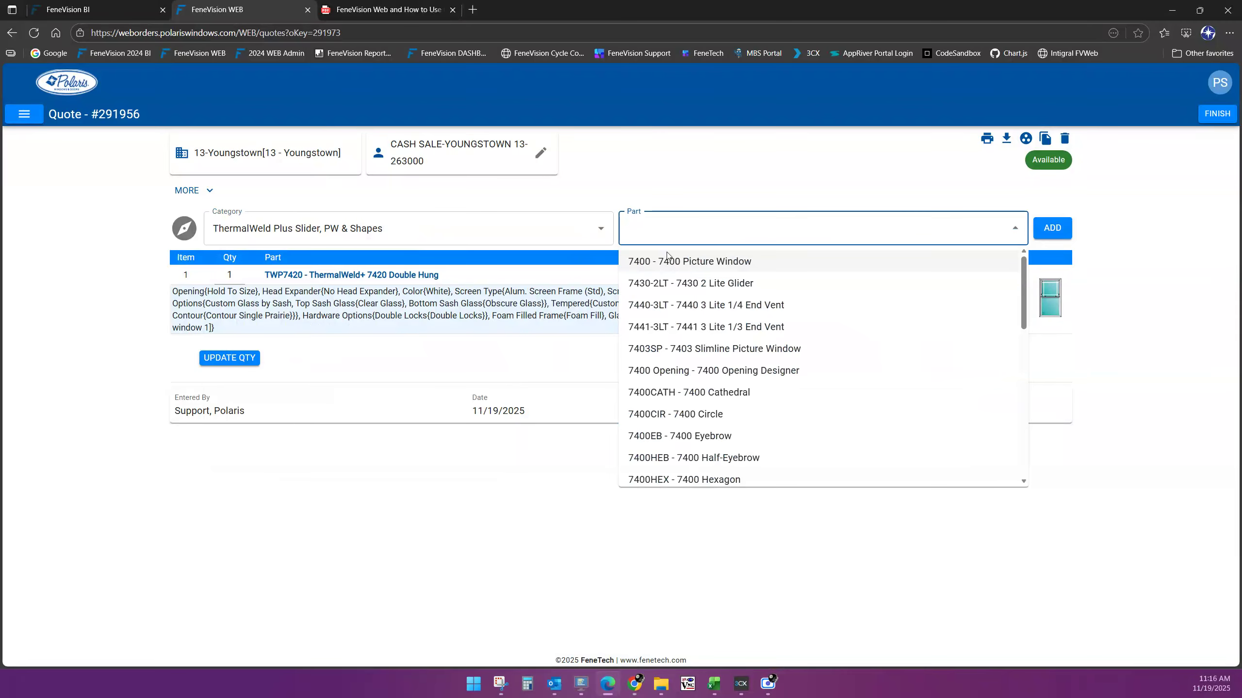
pyautogui.click(661, 281)
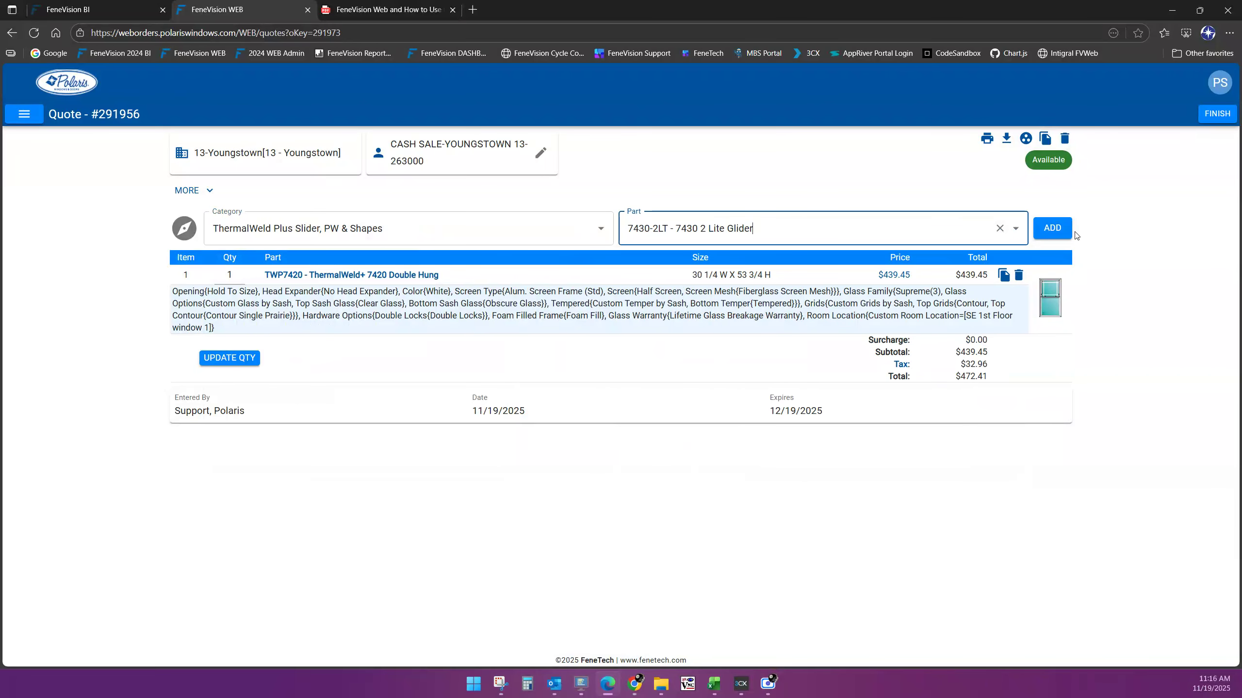
pyautogui.click(1052, 227)
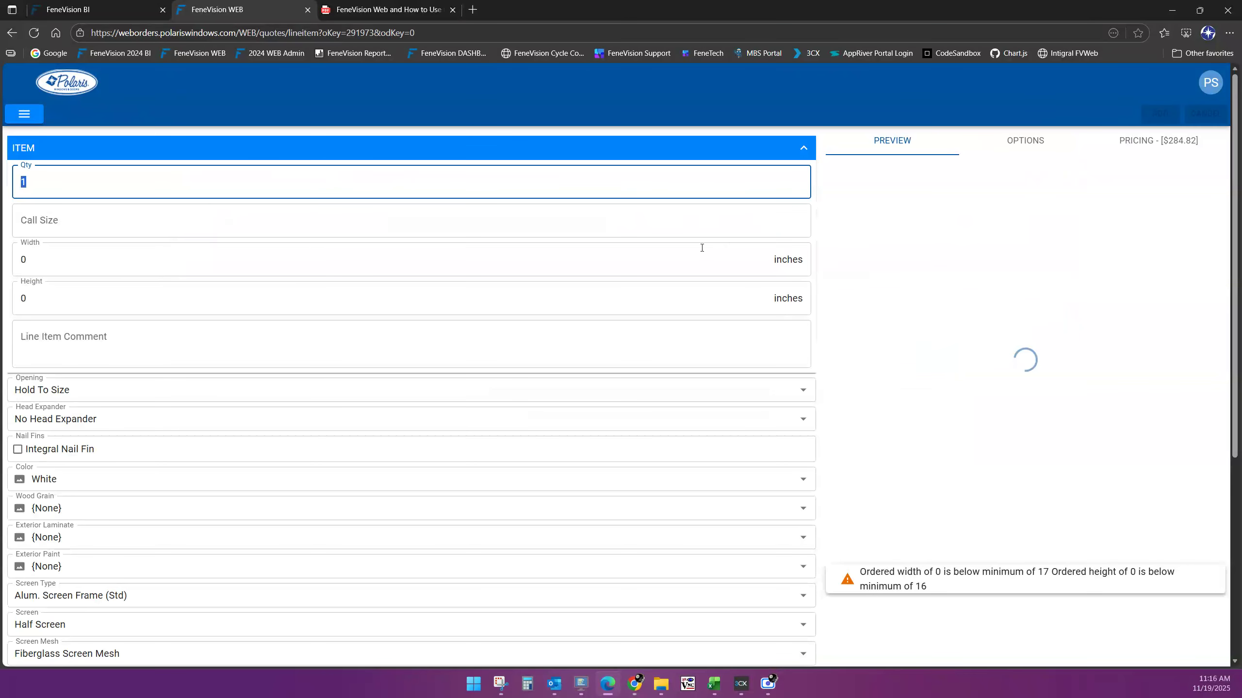
# Size the glider 53 inches wide by 33 inches high
pyautogui.press('Tab')
pyautogui.press('Tab')
pyautogui.write('53')
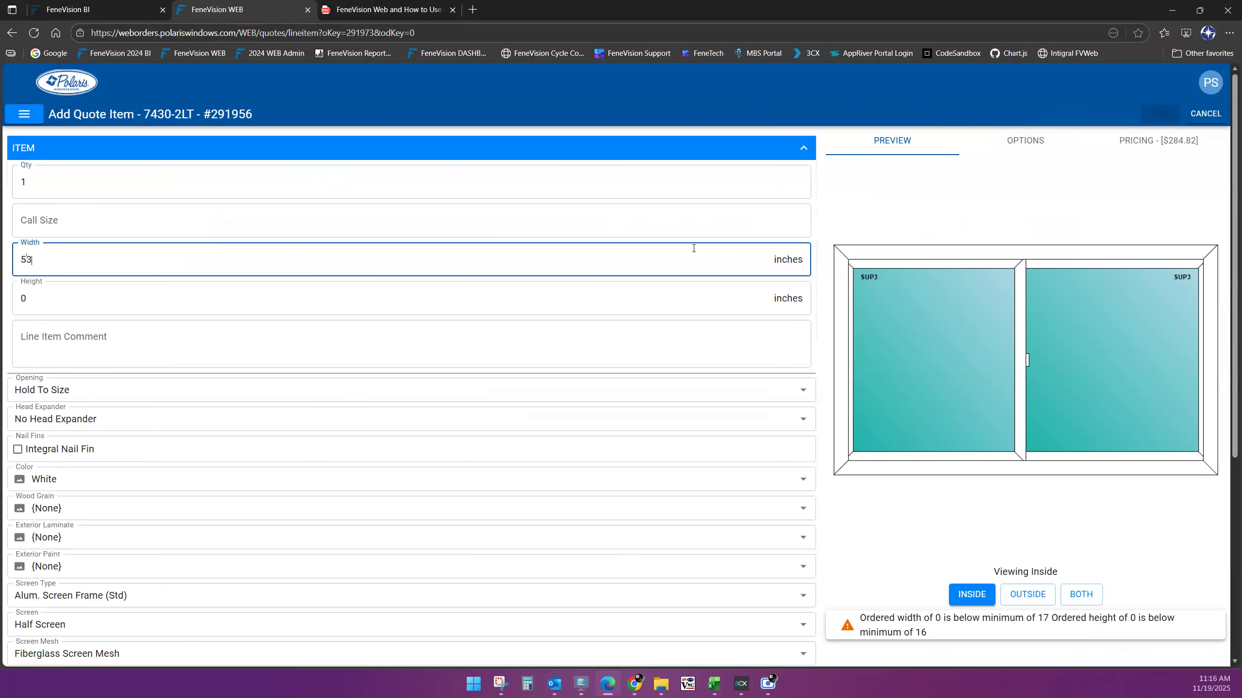
pyautogui.press('Tab')
pyautogui.write('33')
pyautogui.press('Tab')
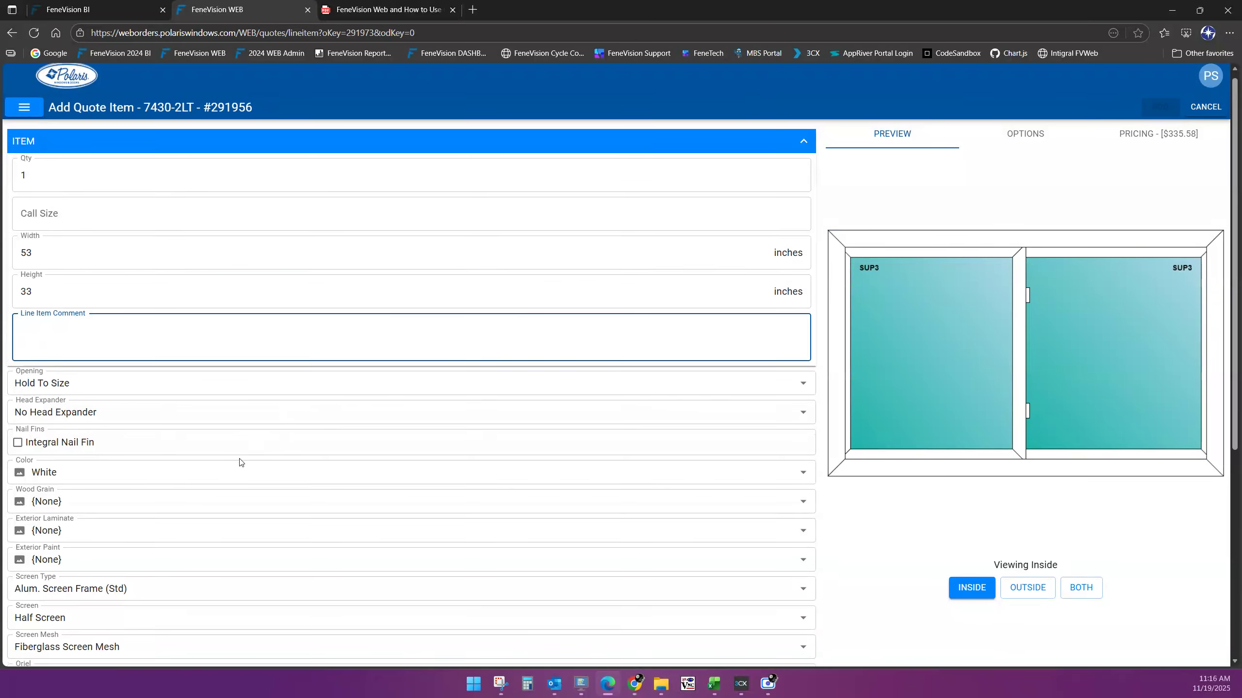
pyautogui.scroll(-6, 239, 463)
# Try lock type choices, ending with the Lock Type reset to Select Lock
pyautogui.click(118, 635)
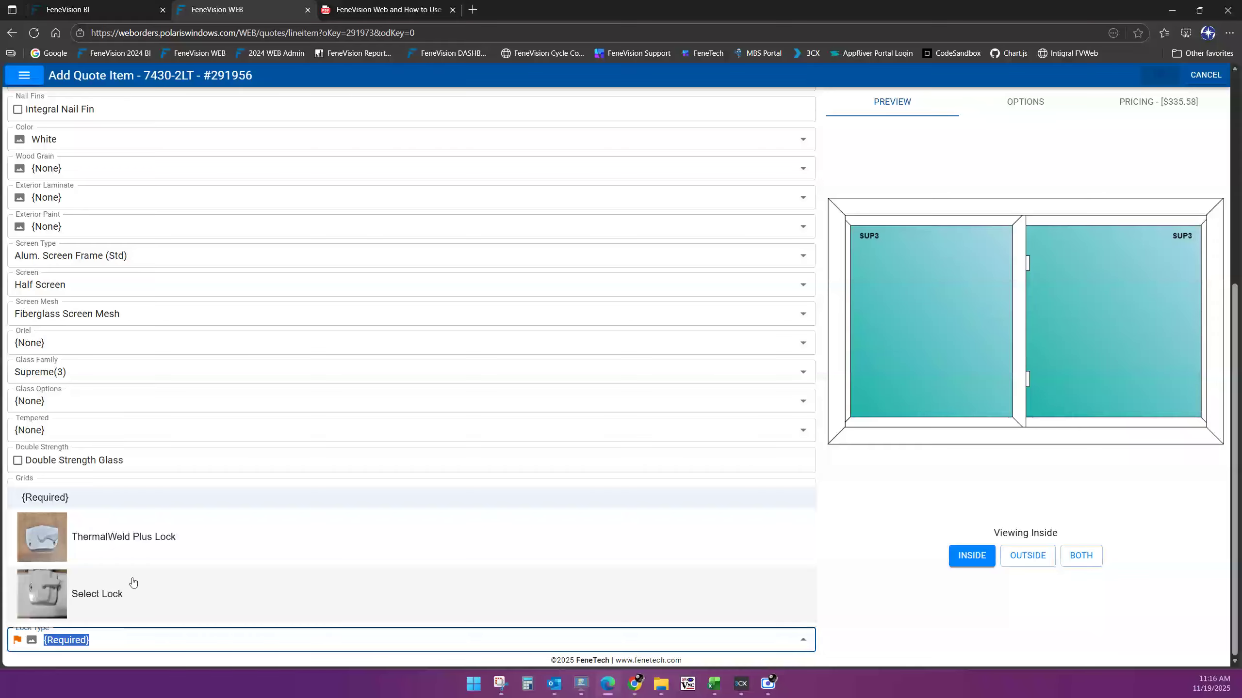
pyautogui.click(151, 548)
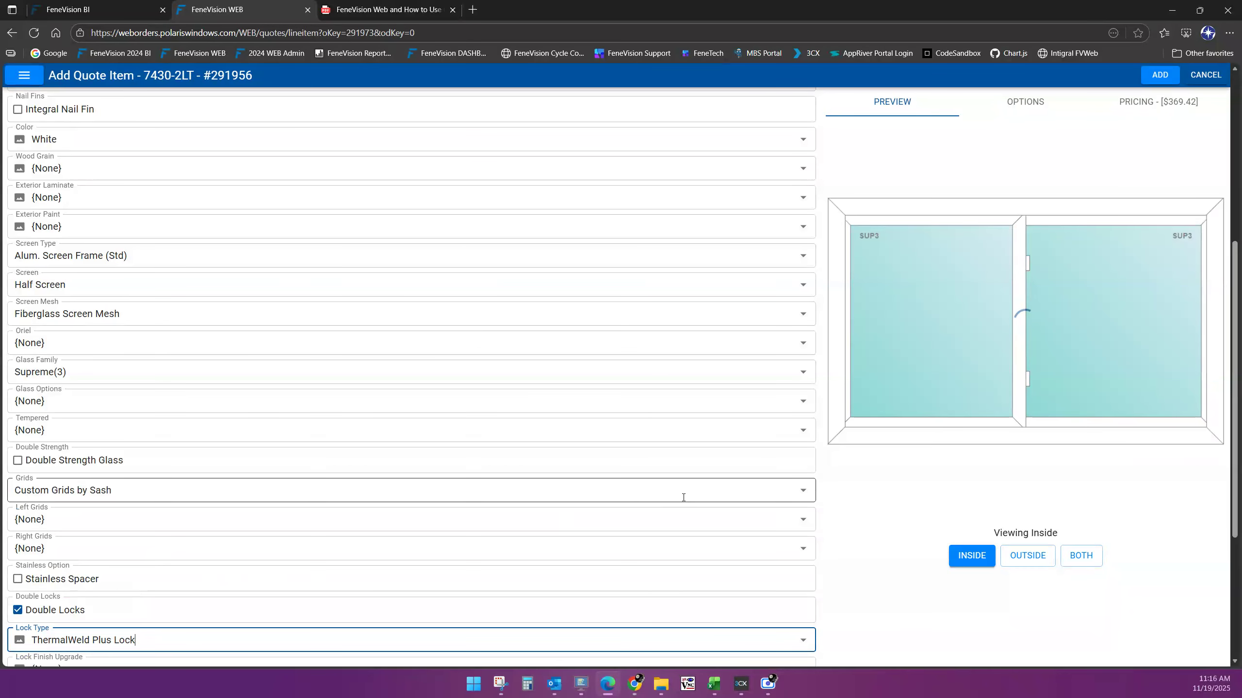
pyautogui.scroll(-2, 196, 519)
pyautogui.click(146, 519)
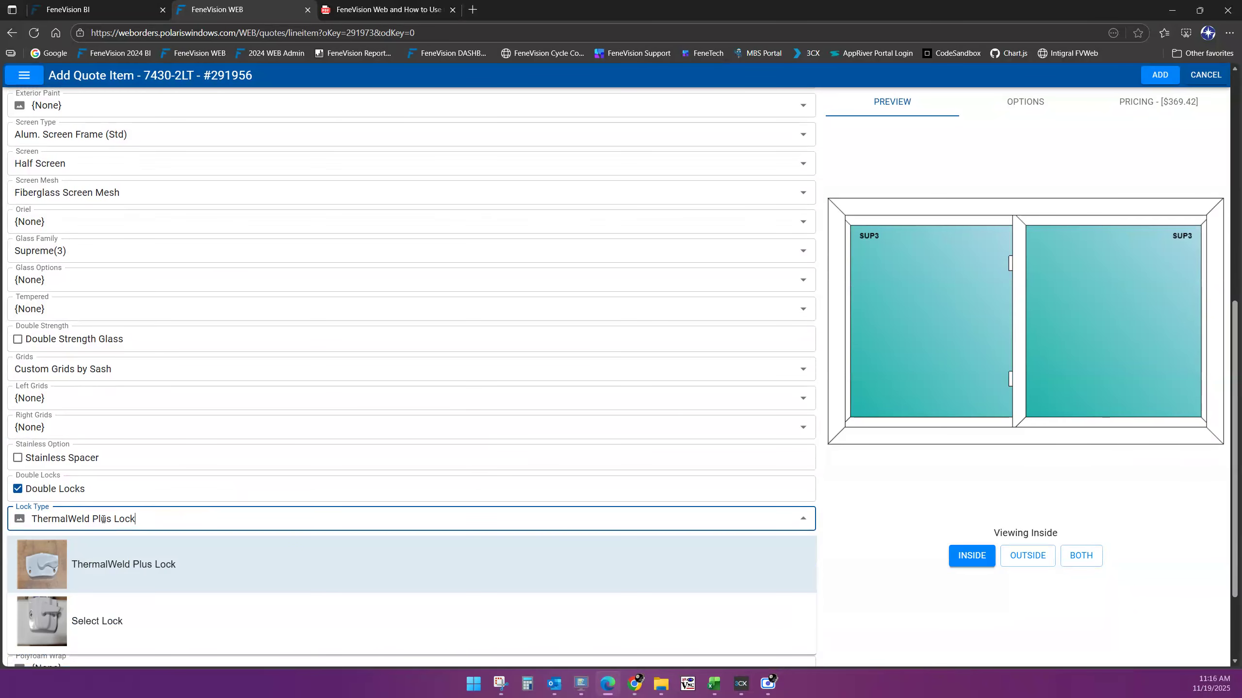
pyautogui.scroll(-1, 176, 563)
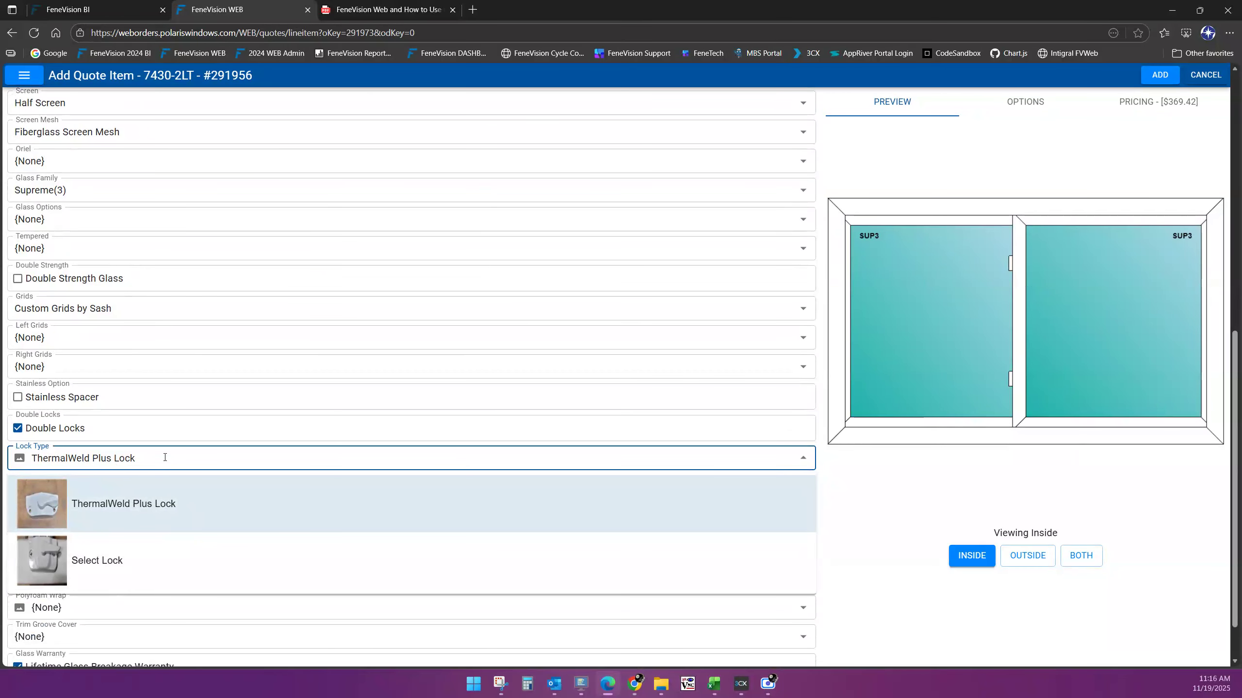
pyautogui.click(138, 505)
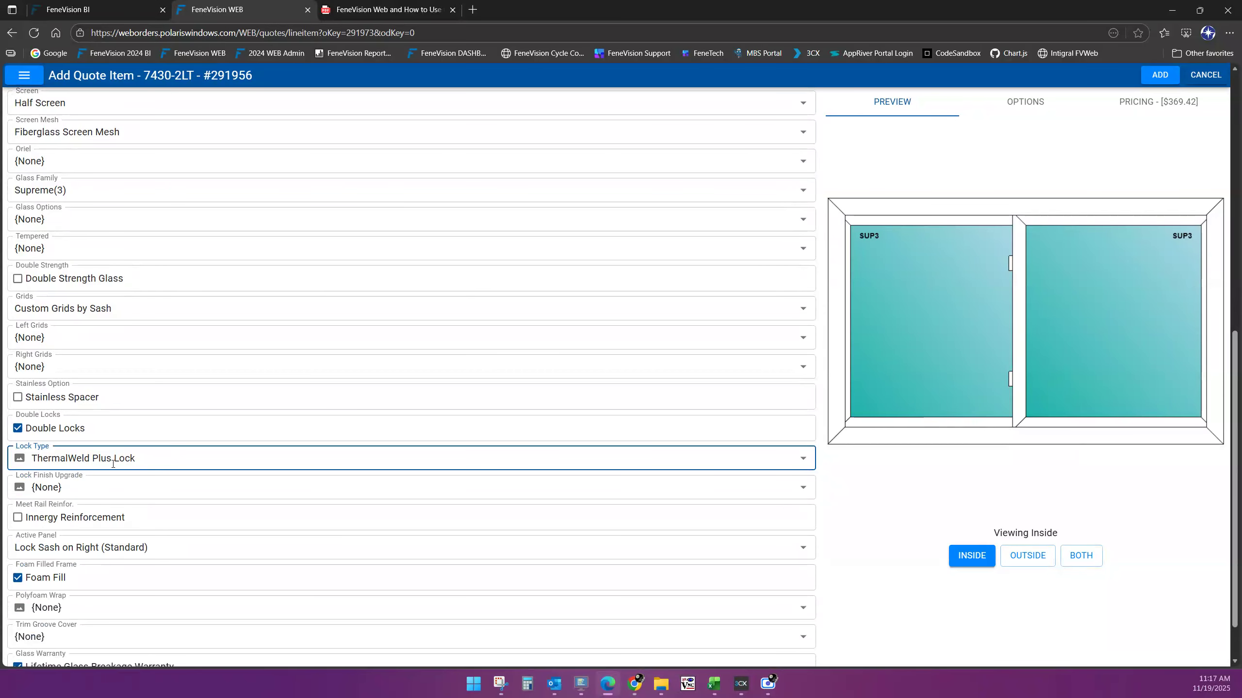
pyautogui.moveTo(151, 465); pyautogui.dragTo(31, 460)
pyautogui.press('BackSpace')
pyautogui.press('Escape')
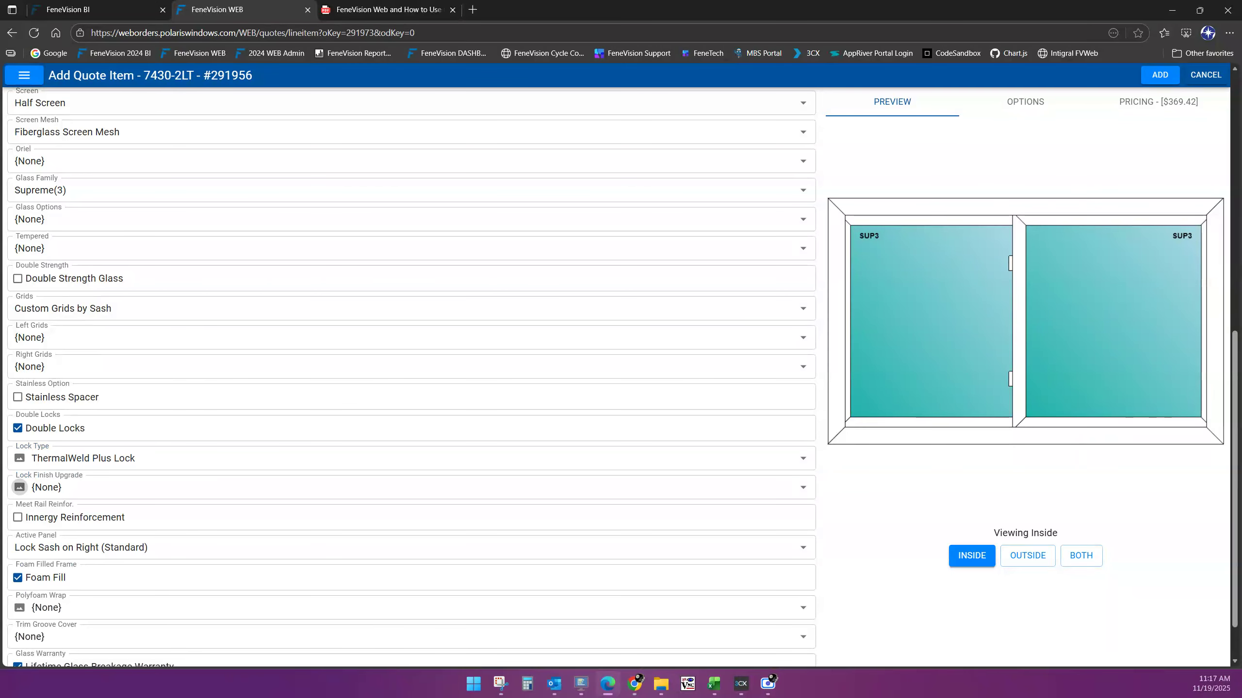
pyautogui.click(171, 459)
pyautogui.click(171, 459)
pyautogui.scroll(-2, 553, 573)
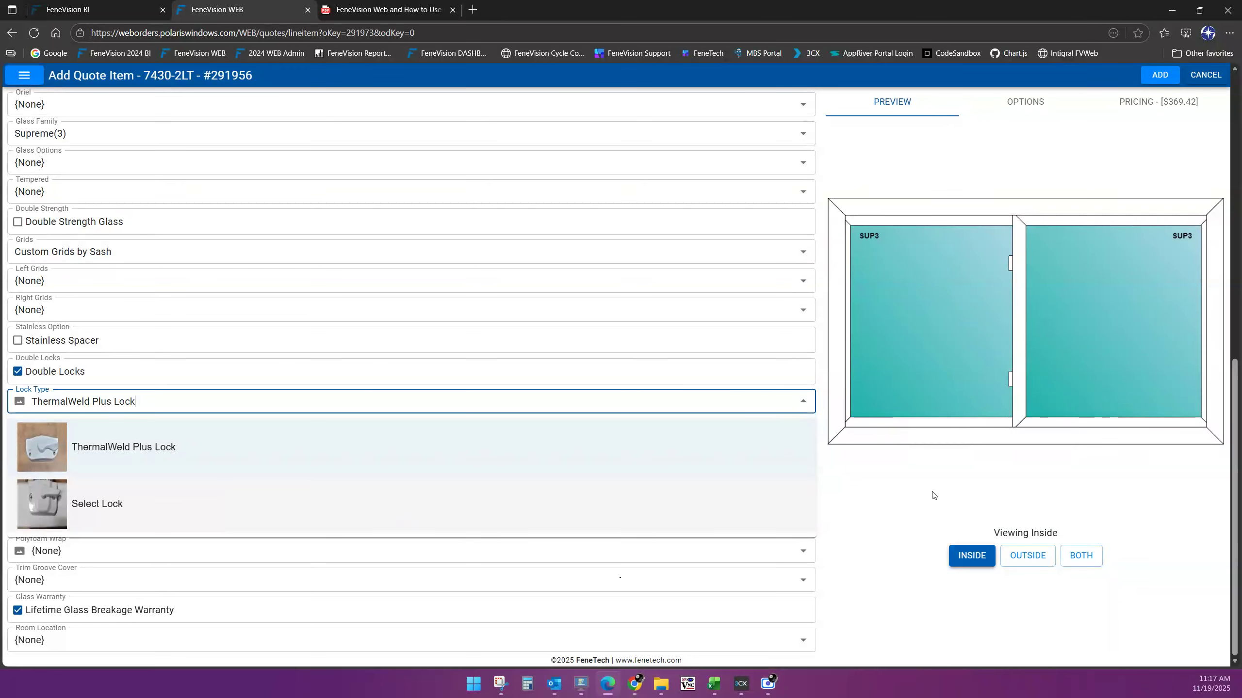
pyautogui.press('Down')
pyautogui.press('Return')
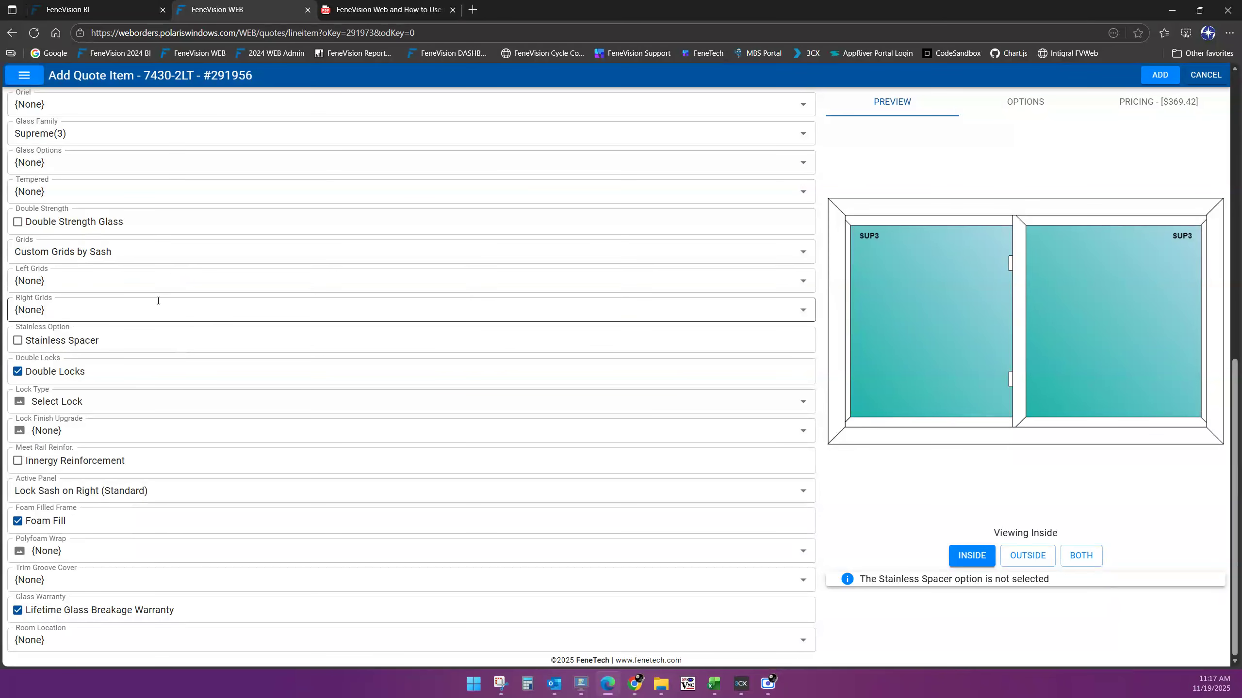
# Set Grids to {None} and Lock Type to ThermalWeld Plus Lock
pyautogui.scroll(8, 161, 288)
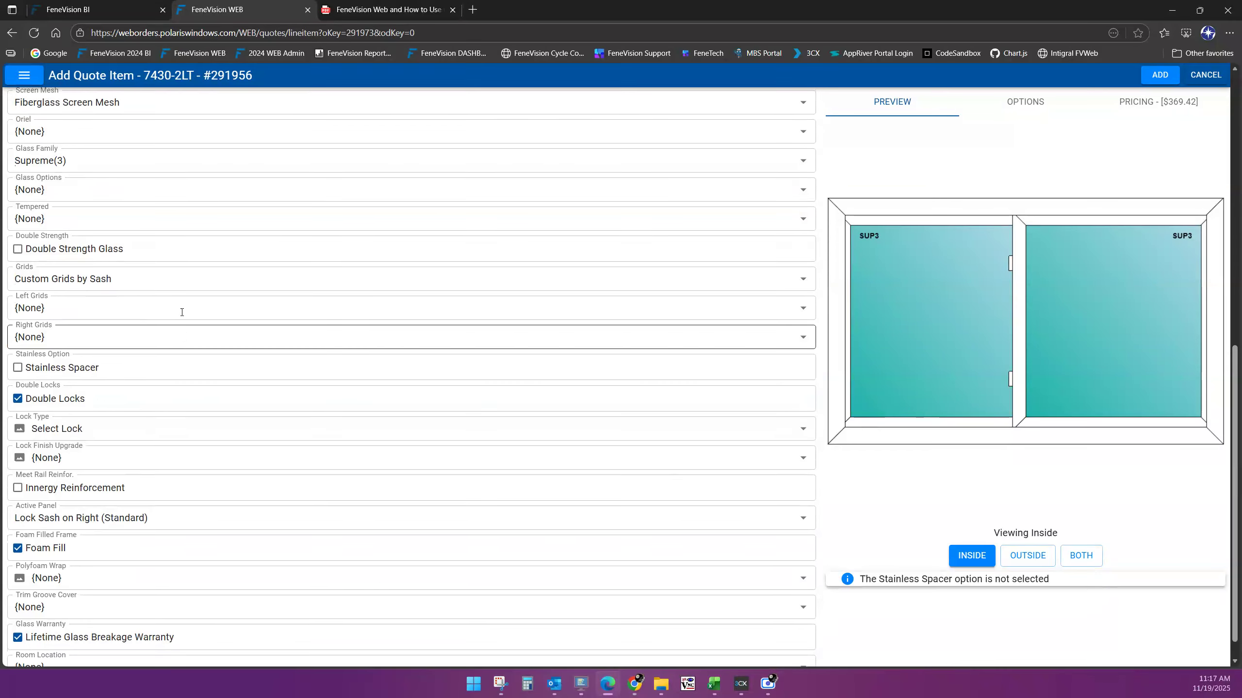
pyautogui.scroll(2, 173, 343)
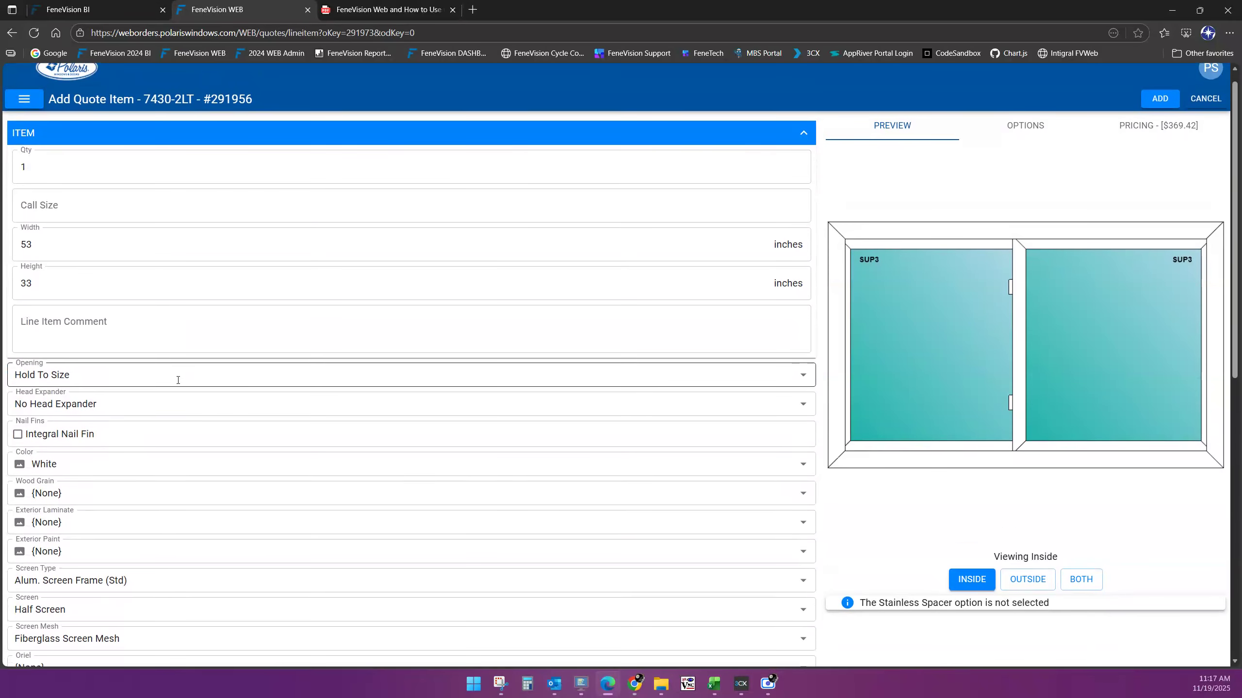
pyautogui.scroll(-4, 180, 383)
pyautogui.scroll(-4, 187, 390)
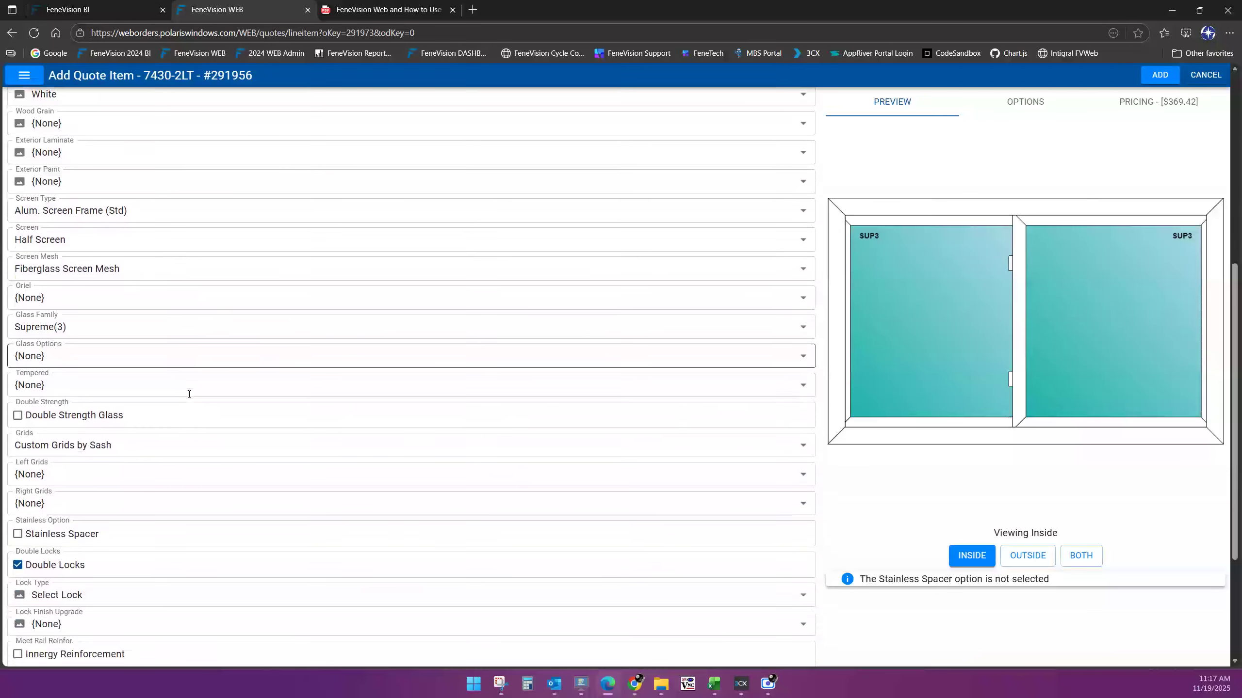
pyautogui.click(73, 346)
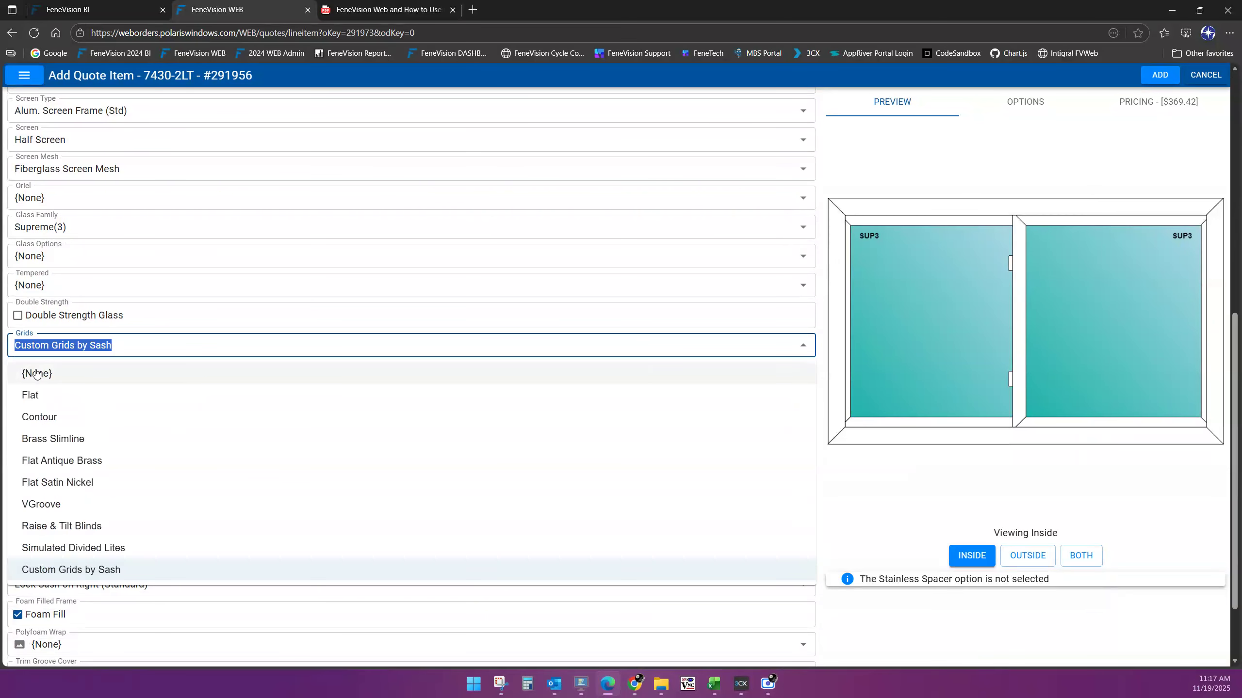
pyautogui.click(24, 376)
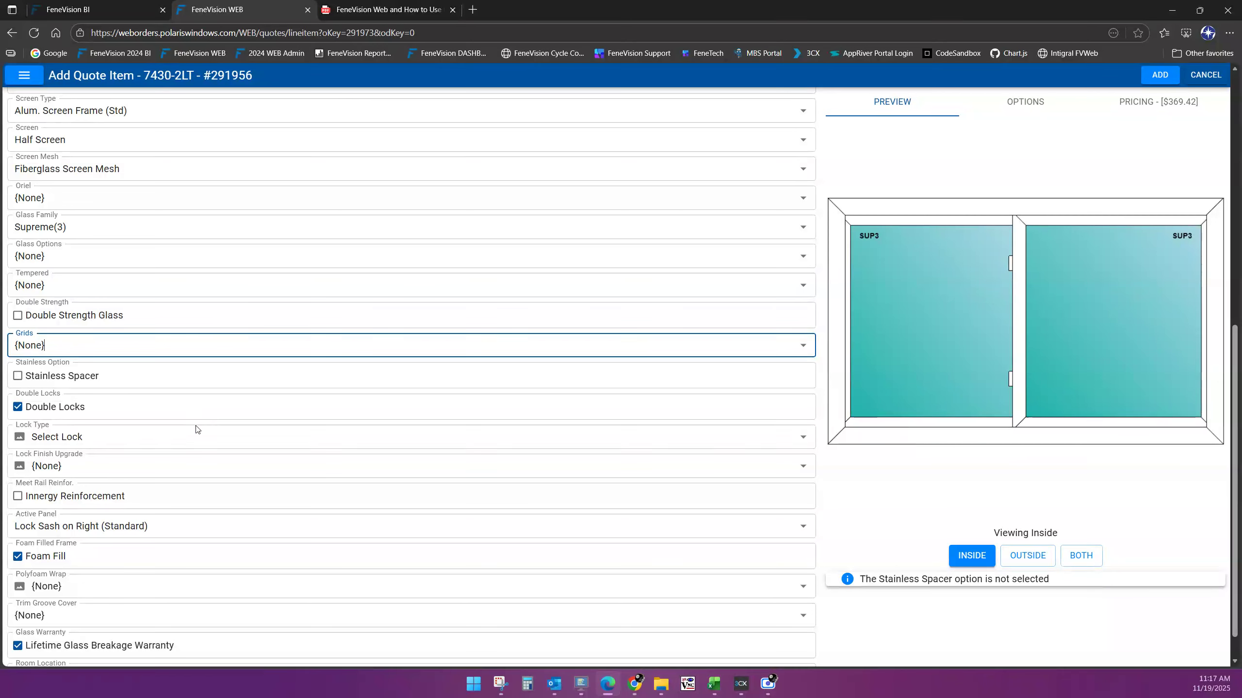
pyautogui.click(102, 438)
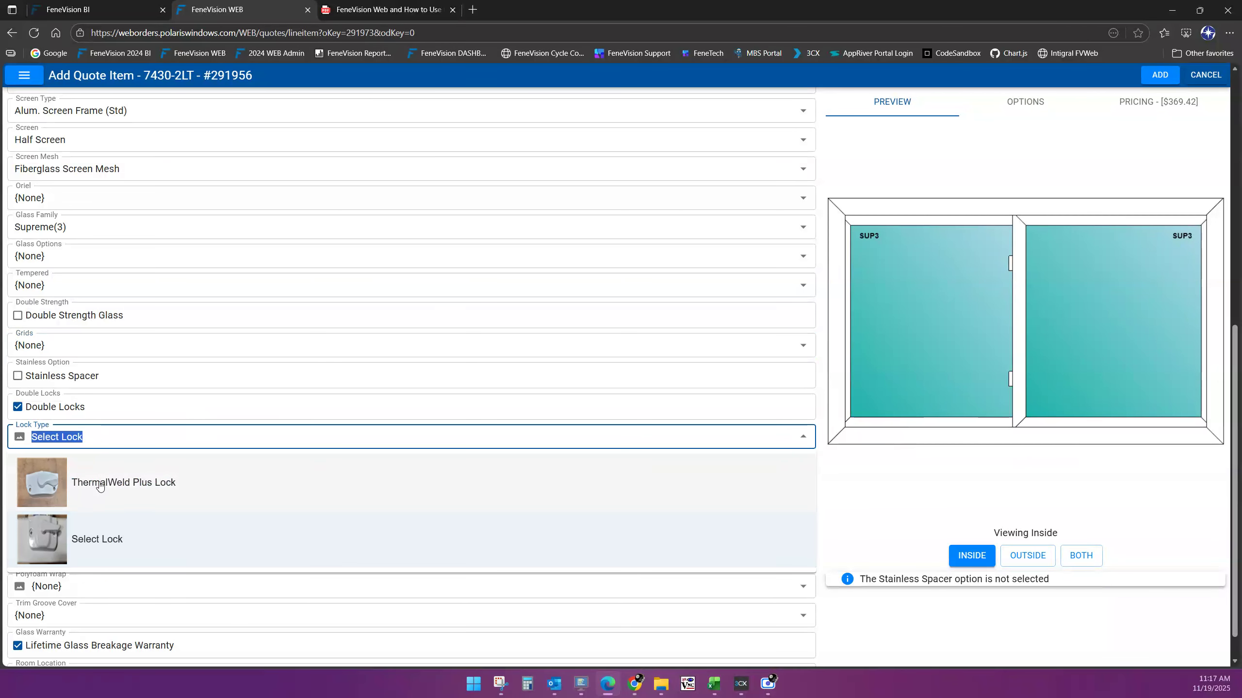
pyautogui.click(100, 482)
# Uncheck Foam Fill and Glass Warranty, set Room Location to Kitchen, and add the glider
pyautogui.scroll(-1, 210, 476)
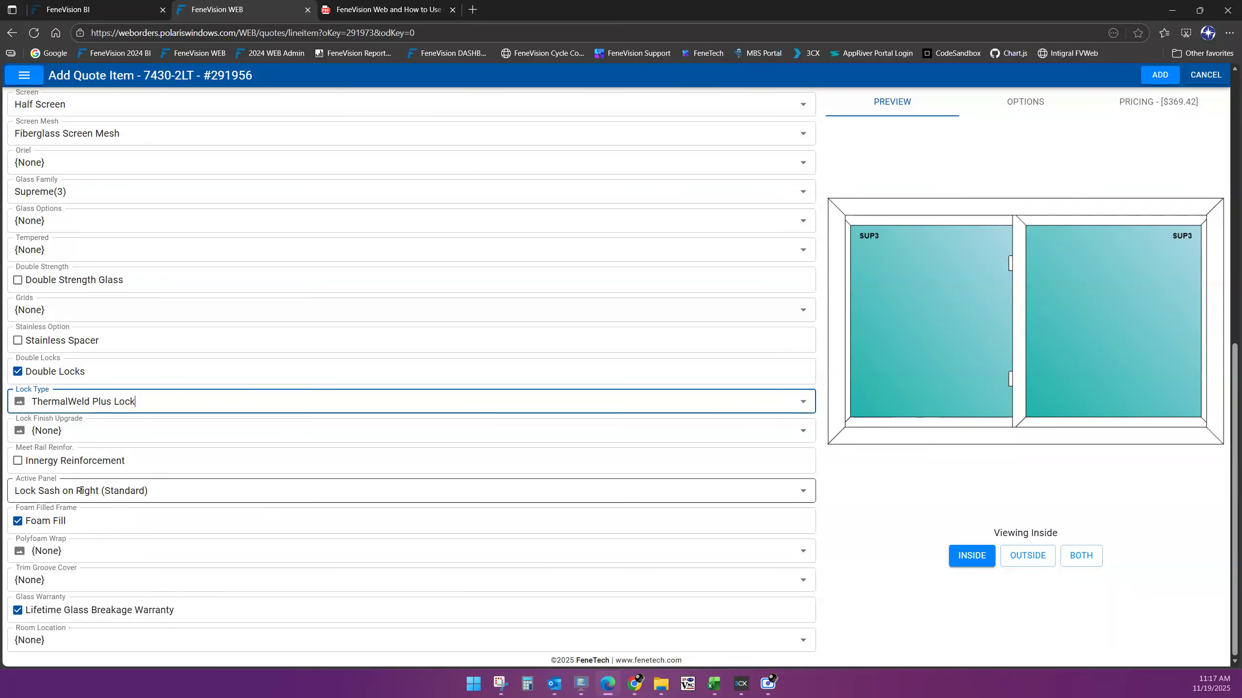
pyautogui.click(18, 522)
pyautogui.click(18, 523)
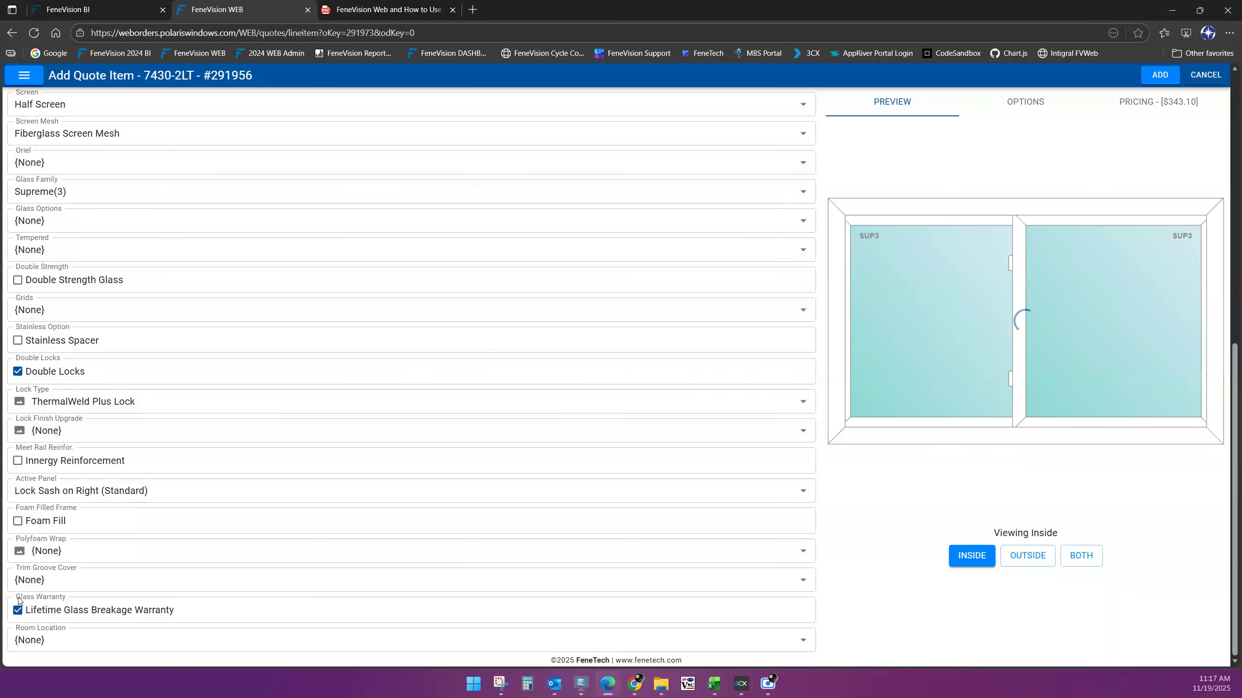
pyautogui.click(18, 612)
pyautogui.click(81, 640)
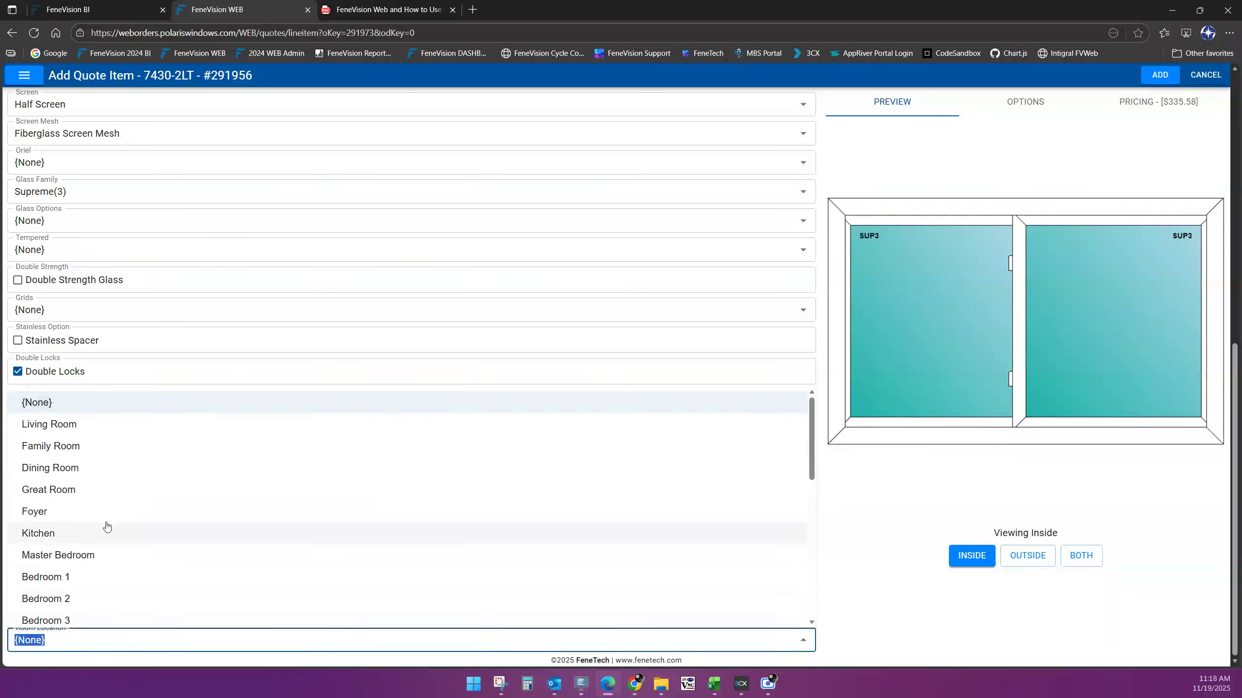
pyautogui.click(51, 535)
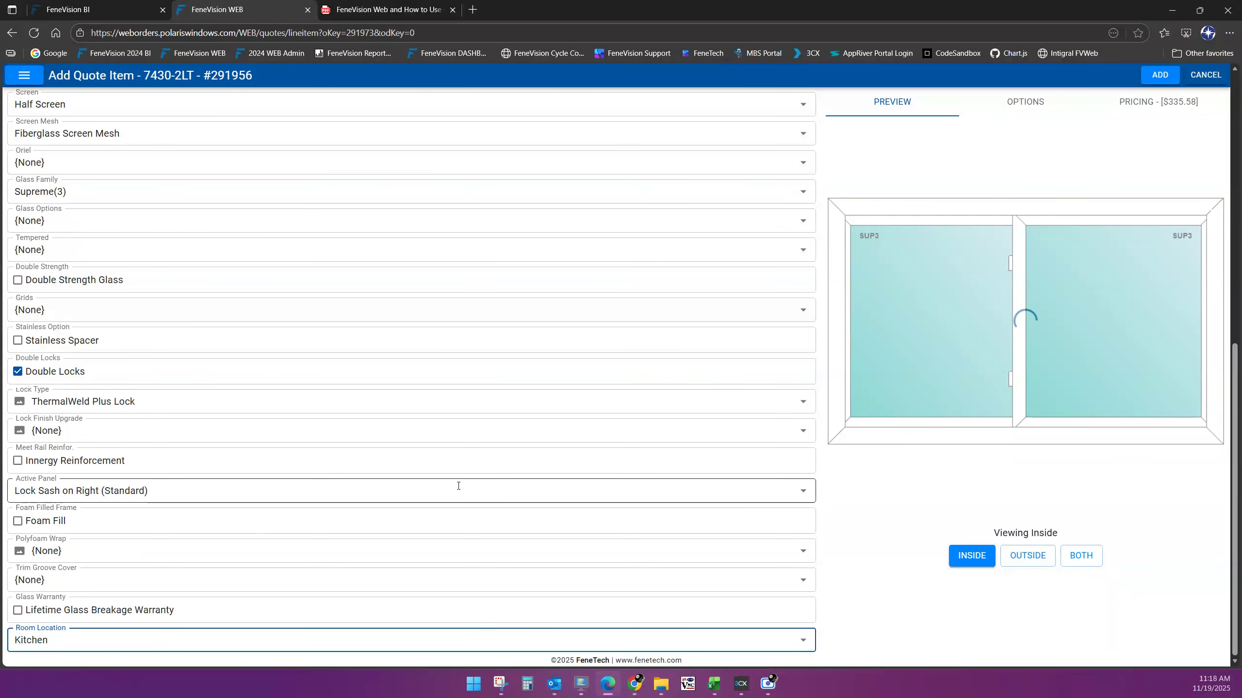
pyautogui.click(1166, 79)
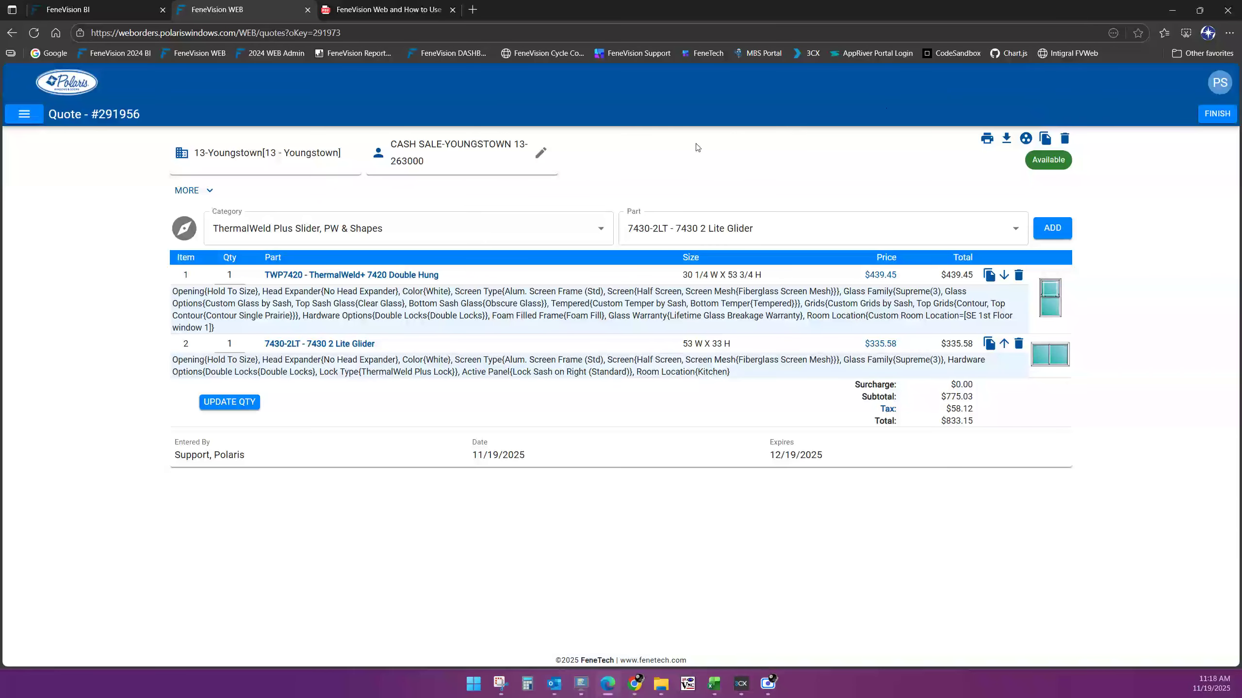
# Start a new 7430-2LT glider line sized 60 inches wide by 30 inches high
pyautogui.click(1052, 230)
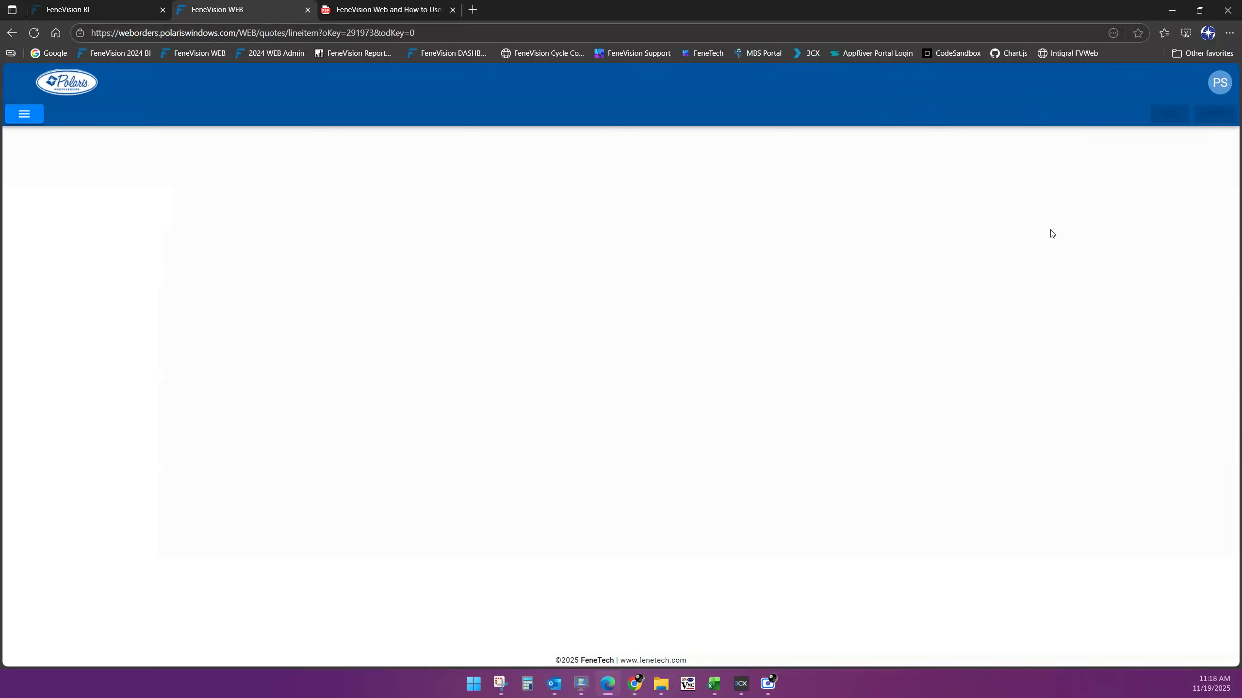
pyautogui.click(130, 259)
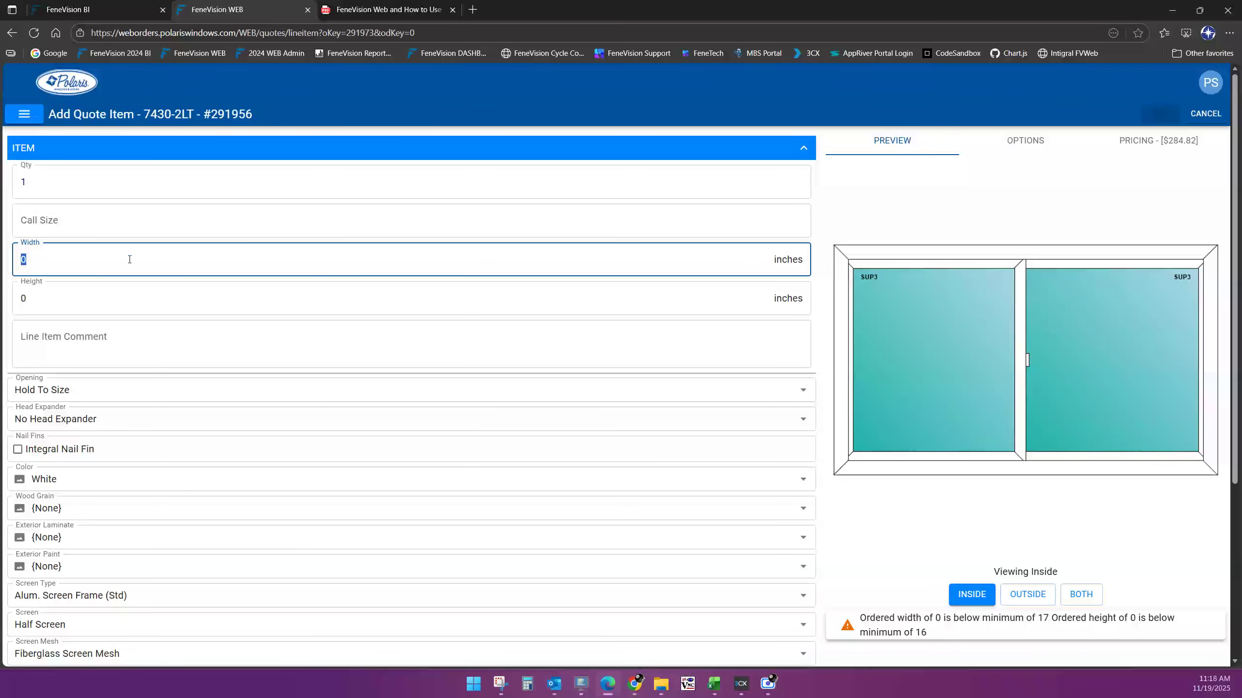
pyautogui.write('60')
pyautogui.press('Tab')
pyautogui.write('30')
pyautogui.press('Tab')
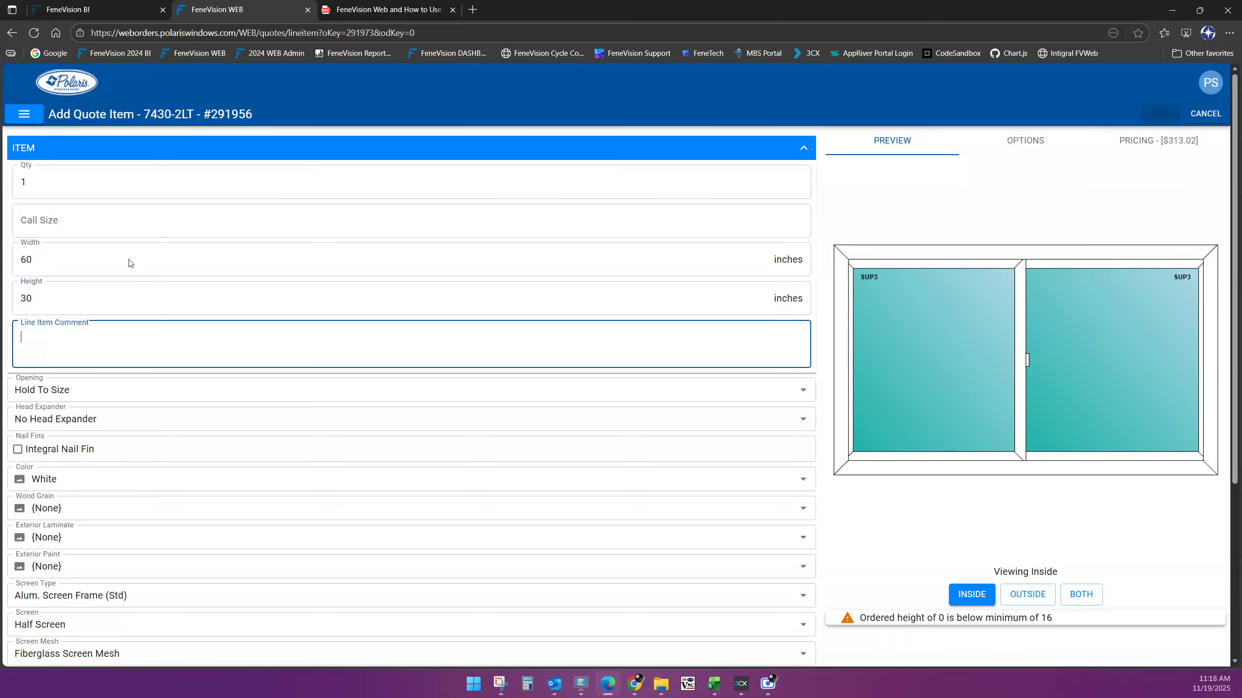
pyautogui.scroll(-4, 673, 469)
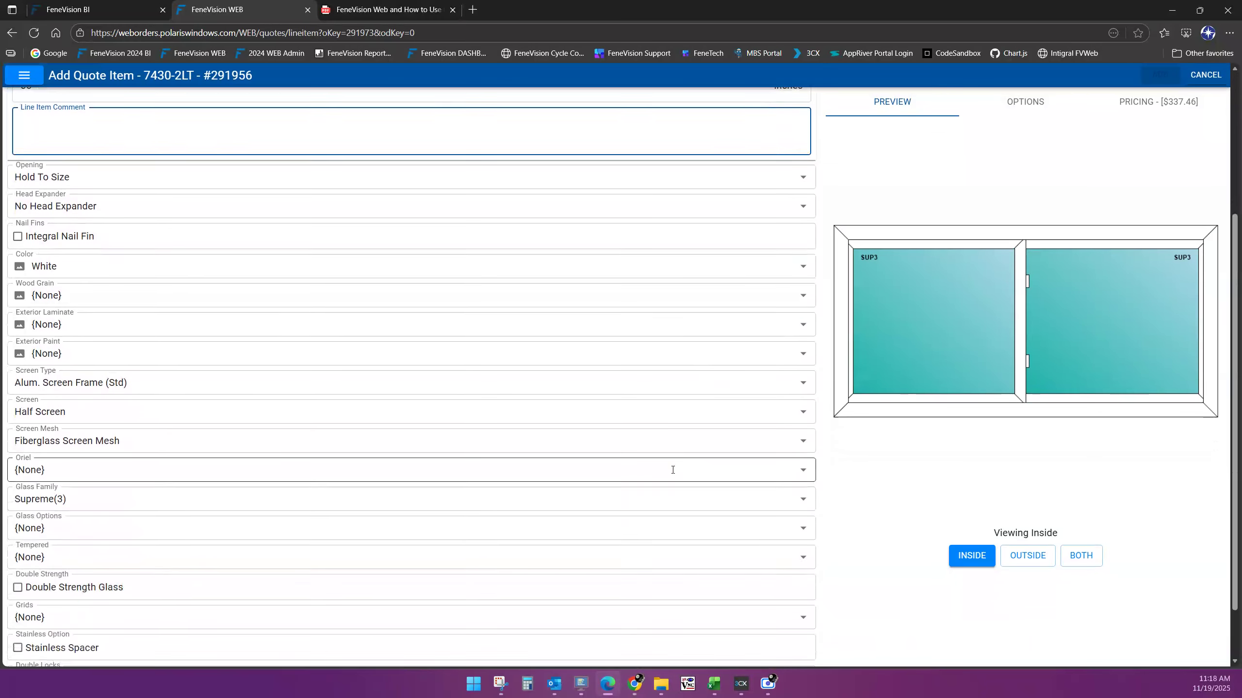
pyautogui.scroll(-2, 673, 470)
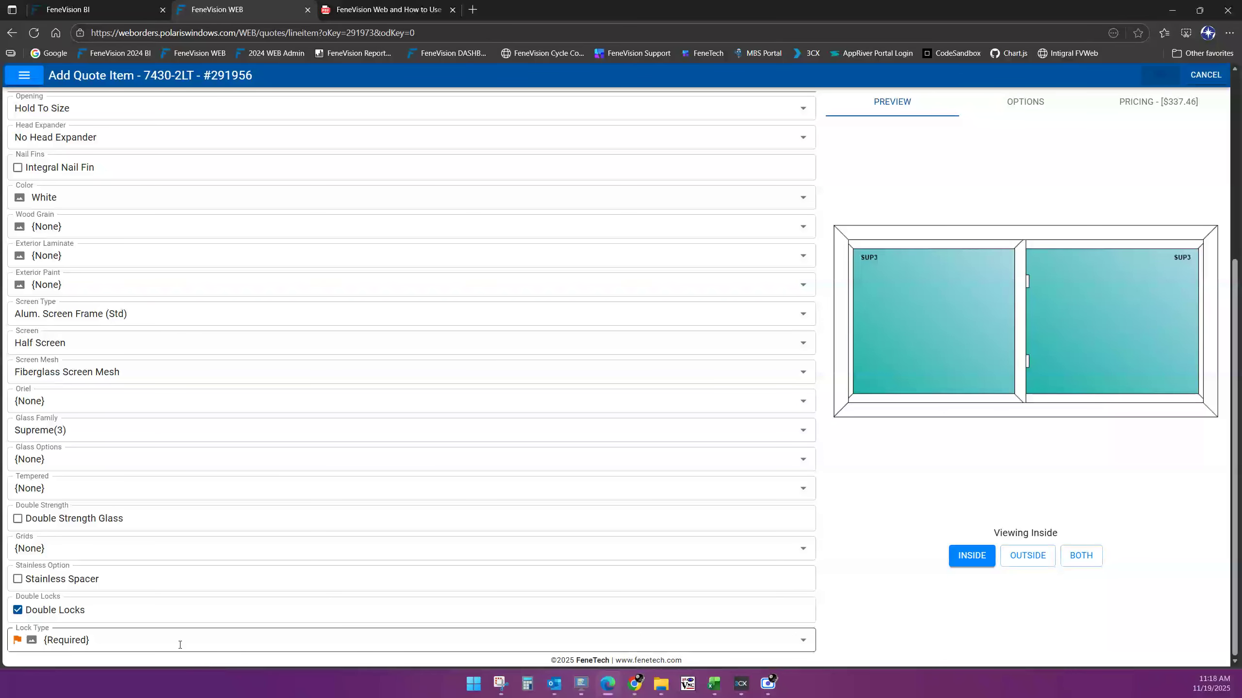
# Set Lock Type to ThermalWeld Plus Lock and add the 60 x 30 glider to the quote
pyautogui.click(177, 644)
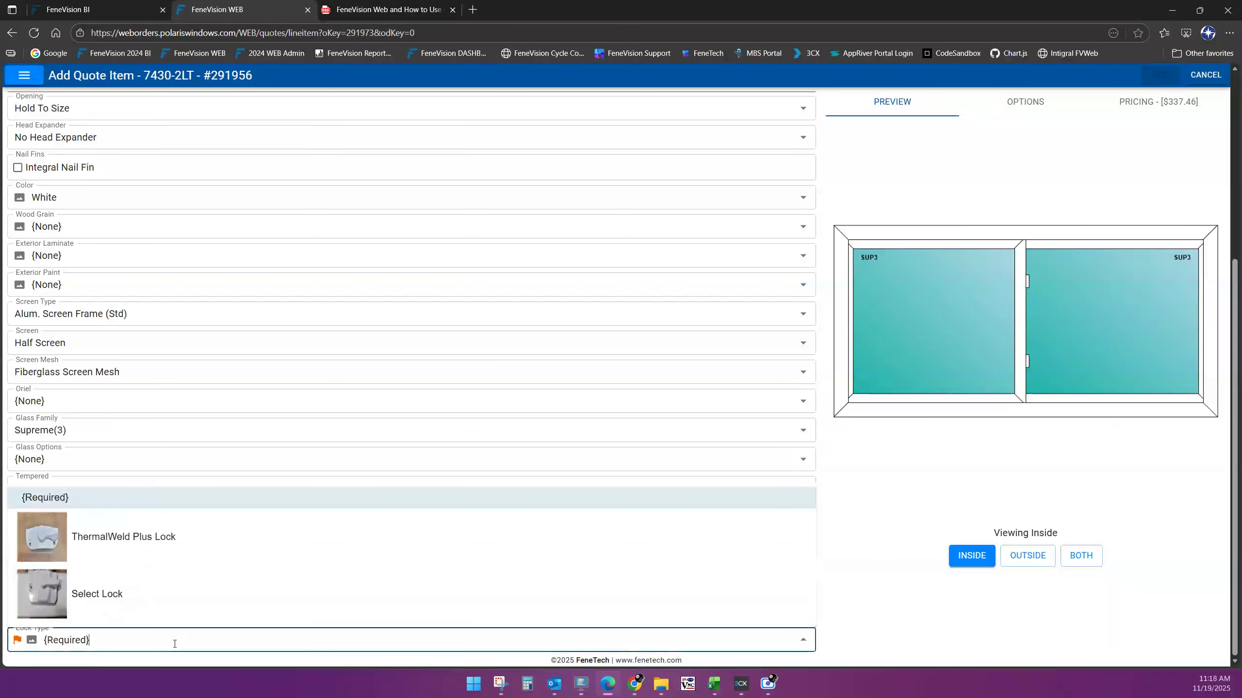
pyautogui.click(126, 549)
pyautogui.scroll(-3, 294, 528)
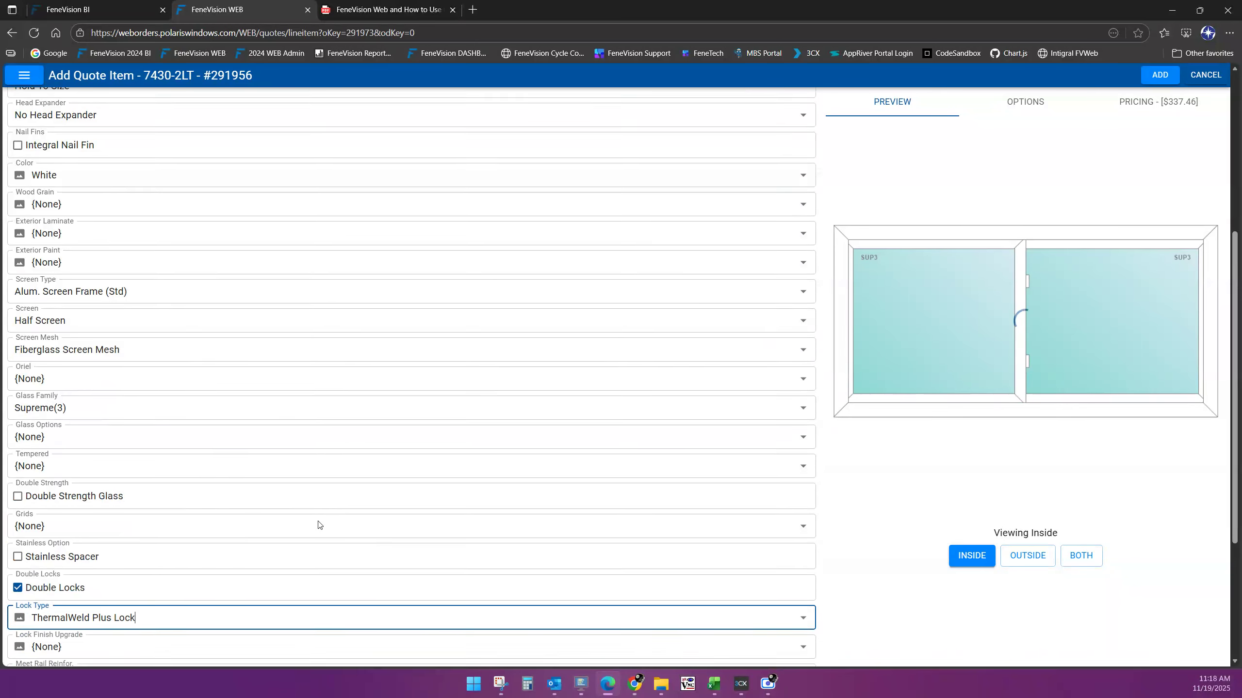
pyautogui.scroll(-2, 334, 527)
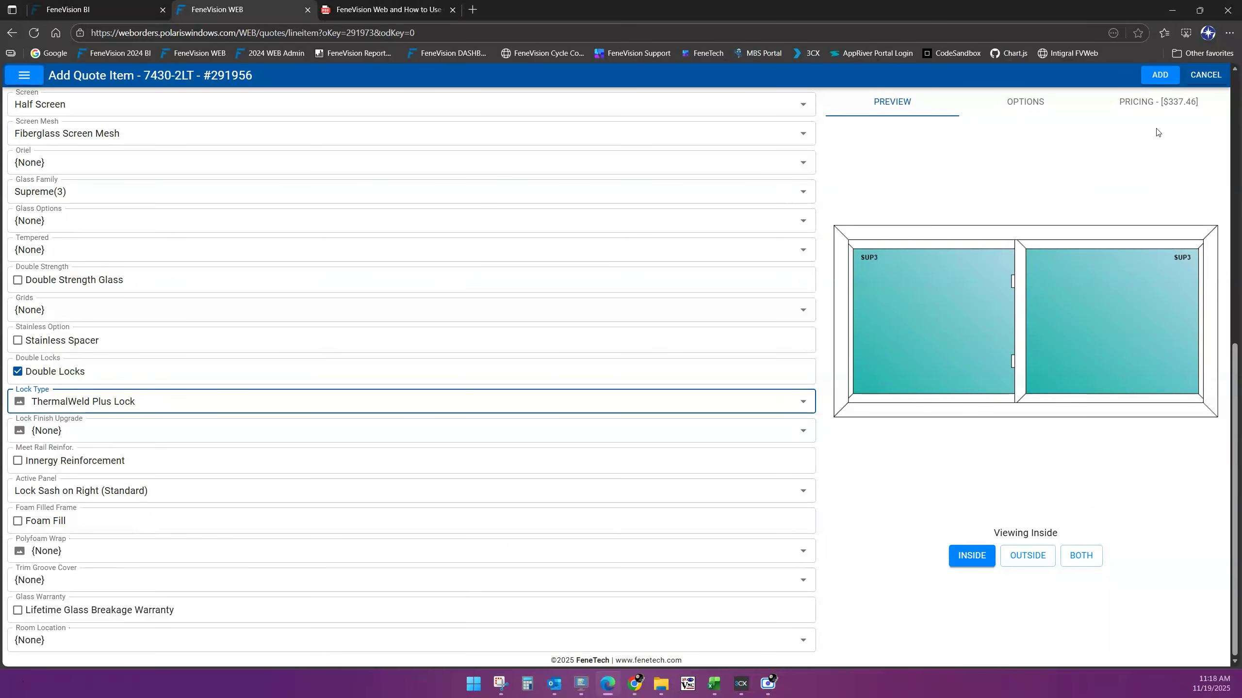
pyautogui.click(1159, 75)
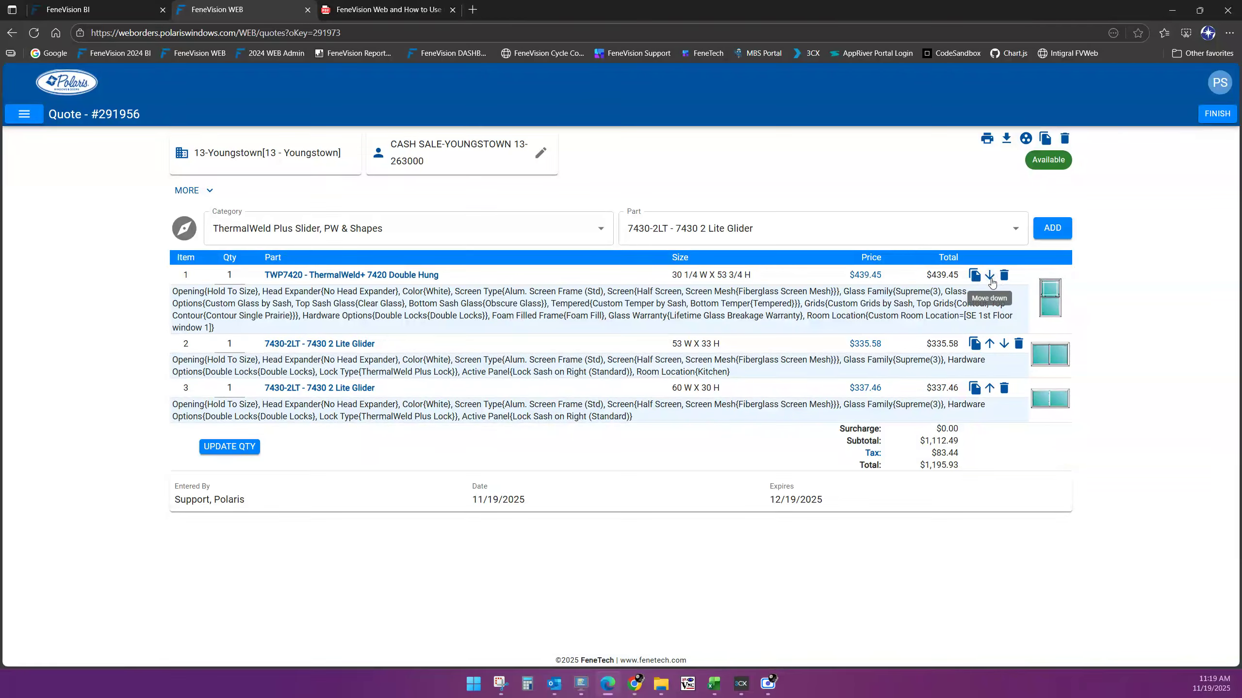
# Reorder items, keeping the Double Hung as item 1, then delete the 60 x 30 glider line
pyautogui.click(988, 347)
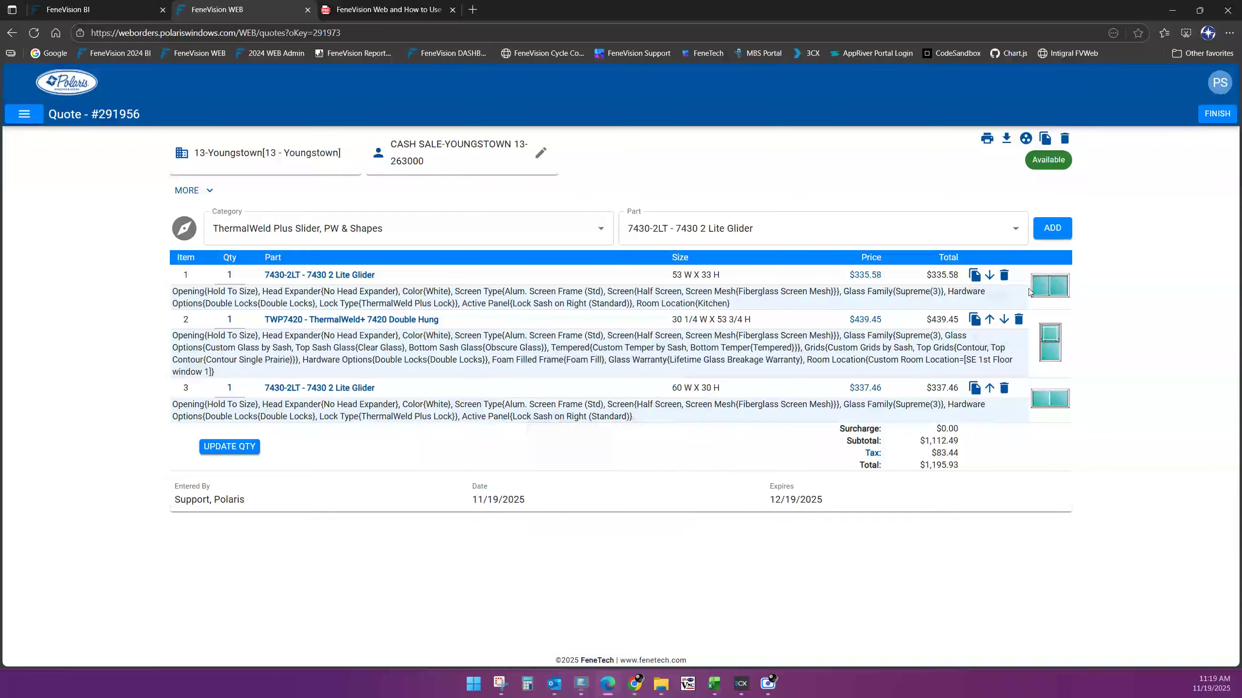
pyautogui.click(990, 276)
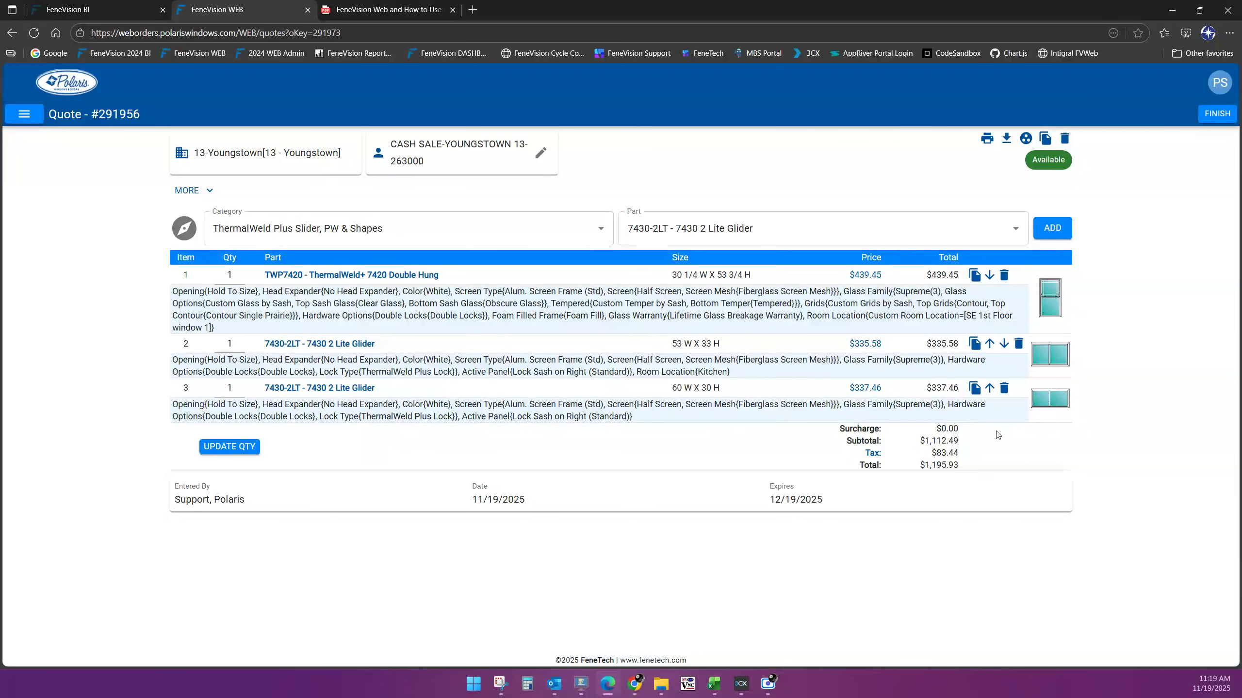
pyautogui.click(1003, 390)
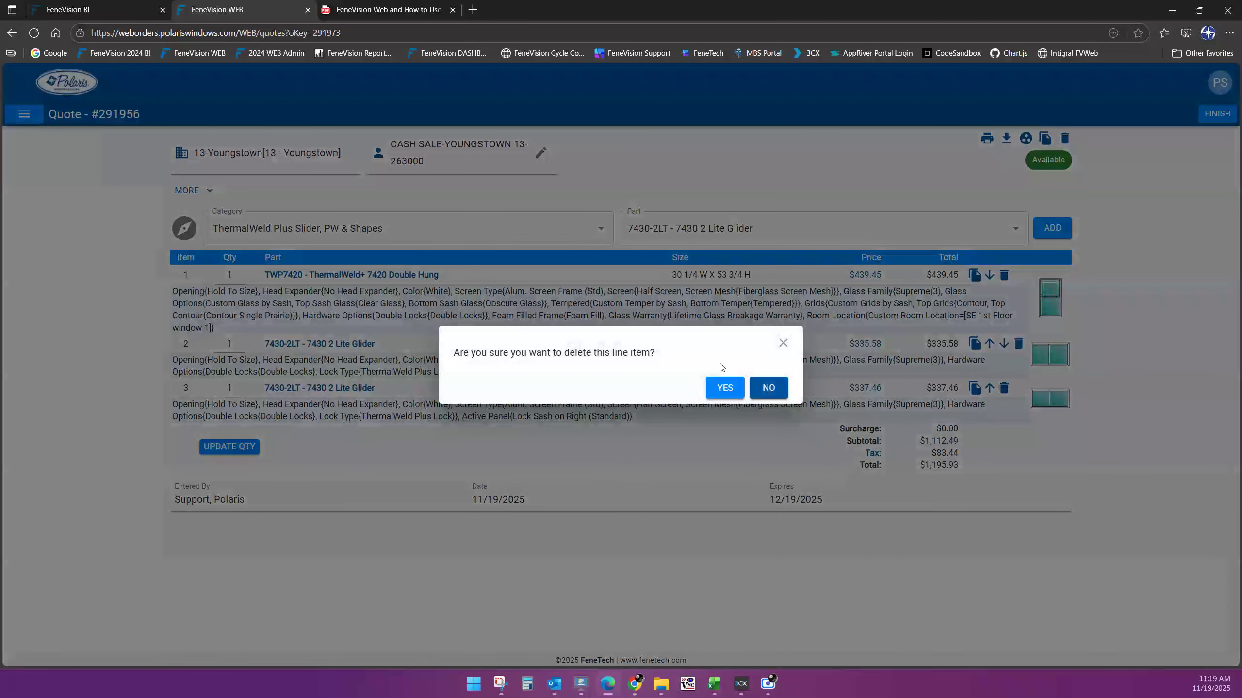
pyautogui.click(727, 389)
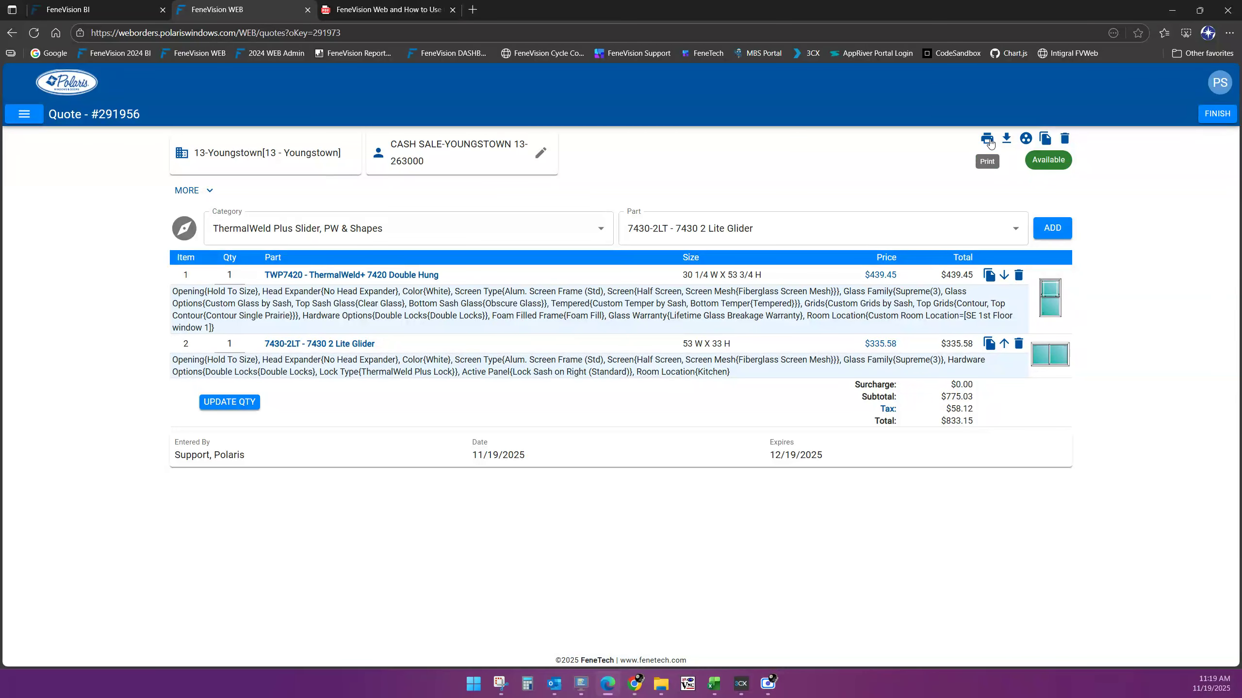
# Generate the Quote Accounting report as 291956QA.pdf, dismiss the downloads list, and show export formats
pyautogui.click(987, 140)
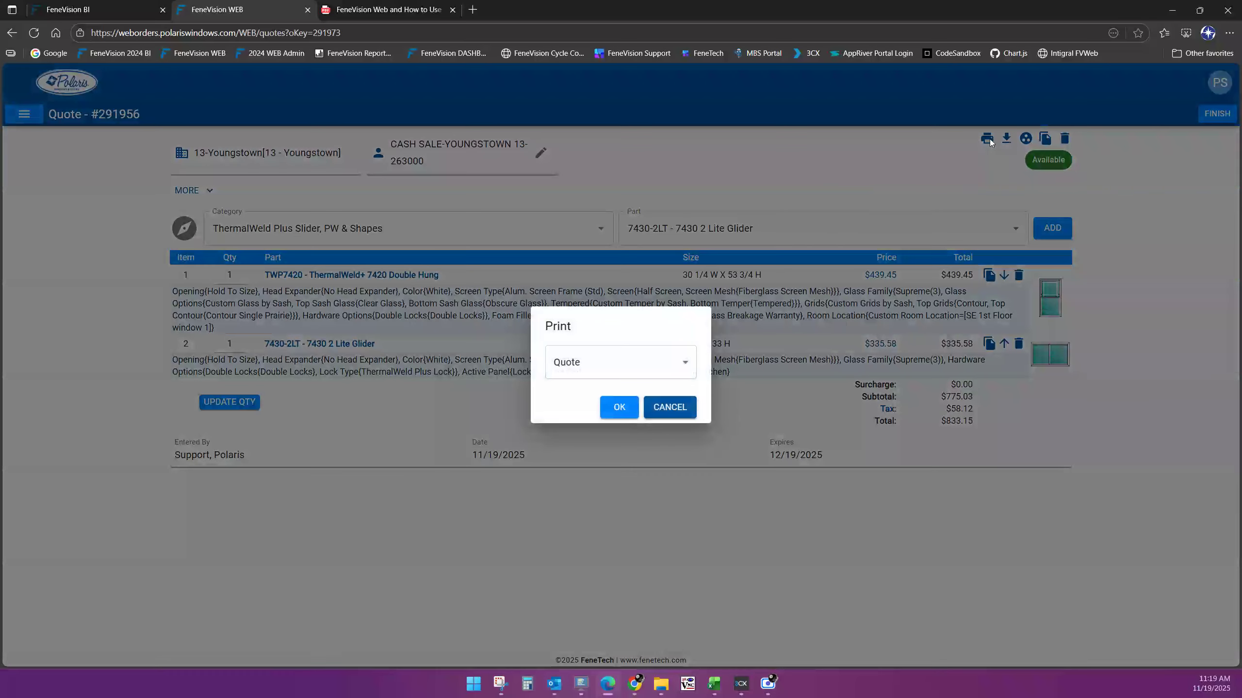
pyautogui.click(682, 362)
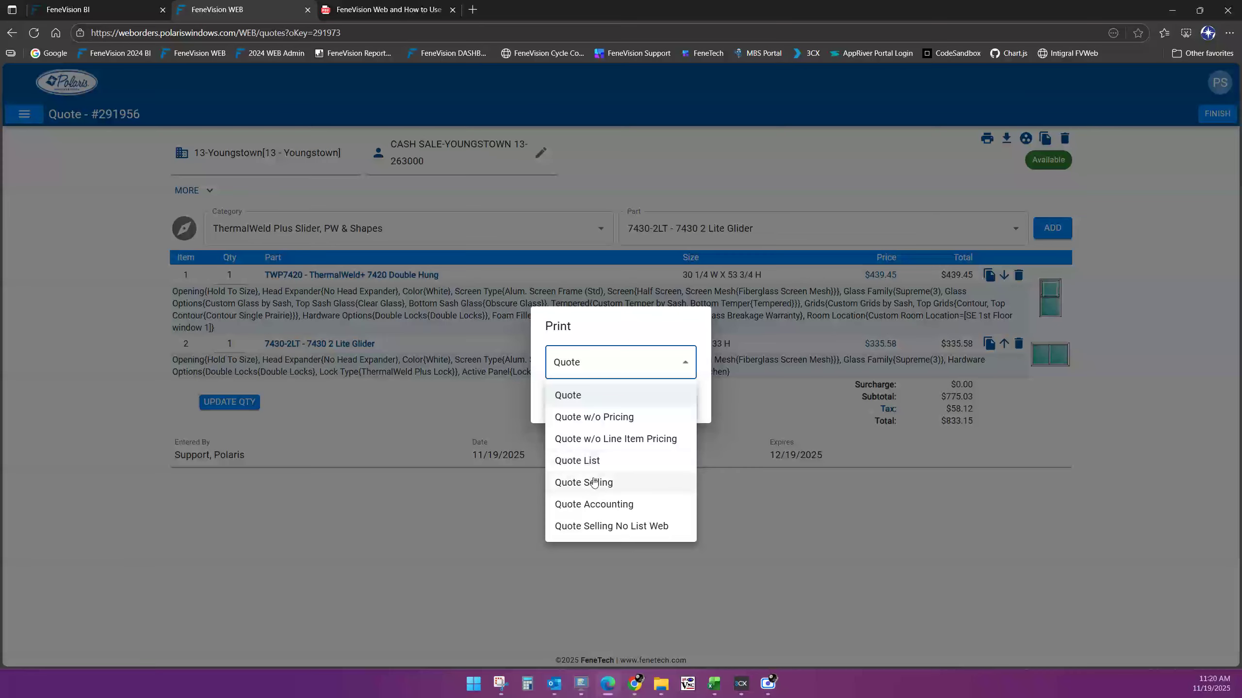
pyautogui.click(593, 504)
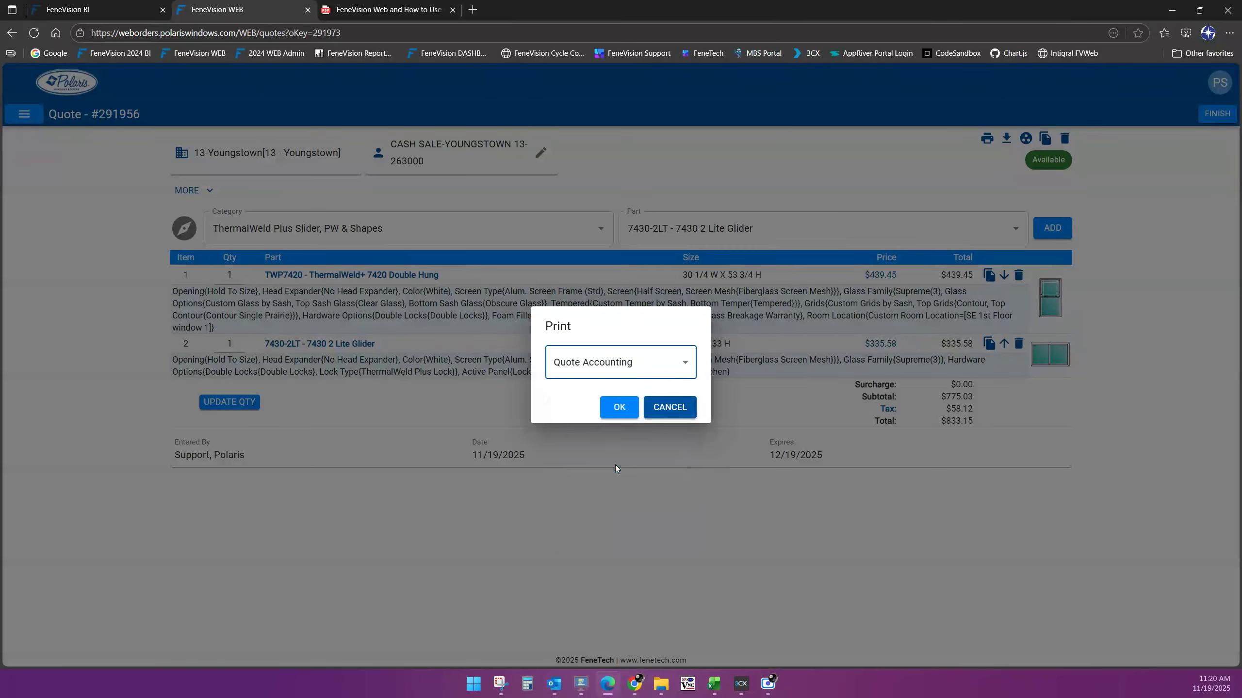
pyautogui.click(619, 408)
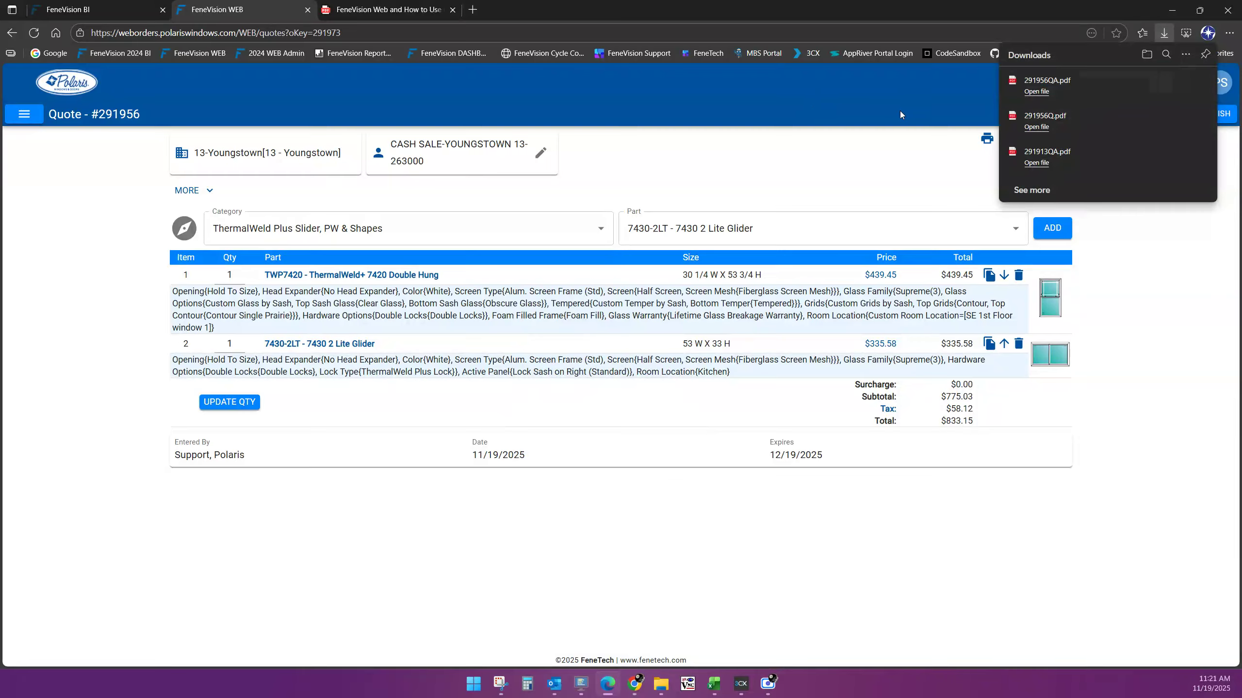
pyautogui.click(1162, 33)
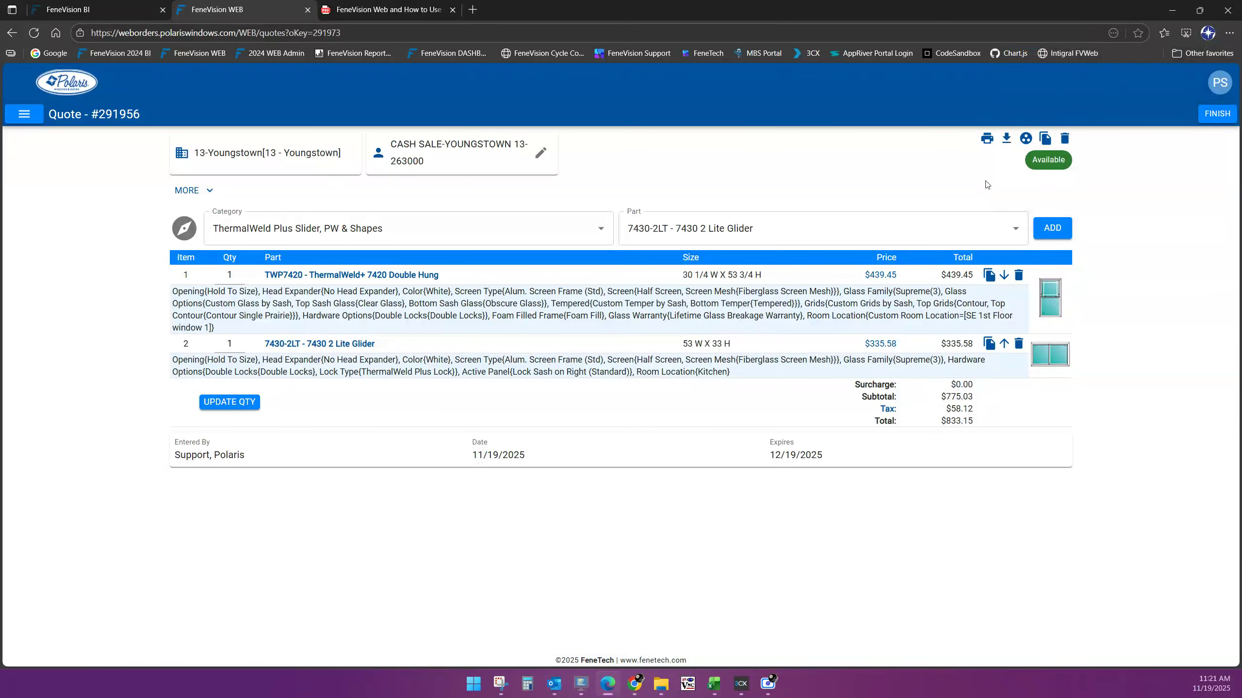
pyautogui.click(1007, 141)
# After abandoning a quote copy, set the TWP7420 double hung's grids to None and save it at $419.71
pyautogui.click(1044, 140)
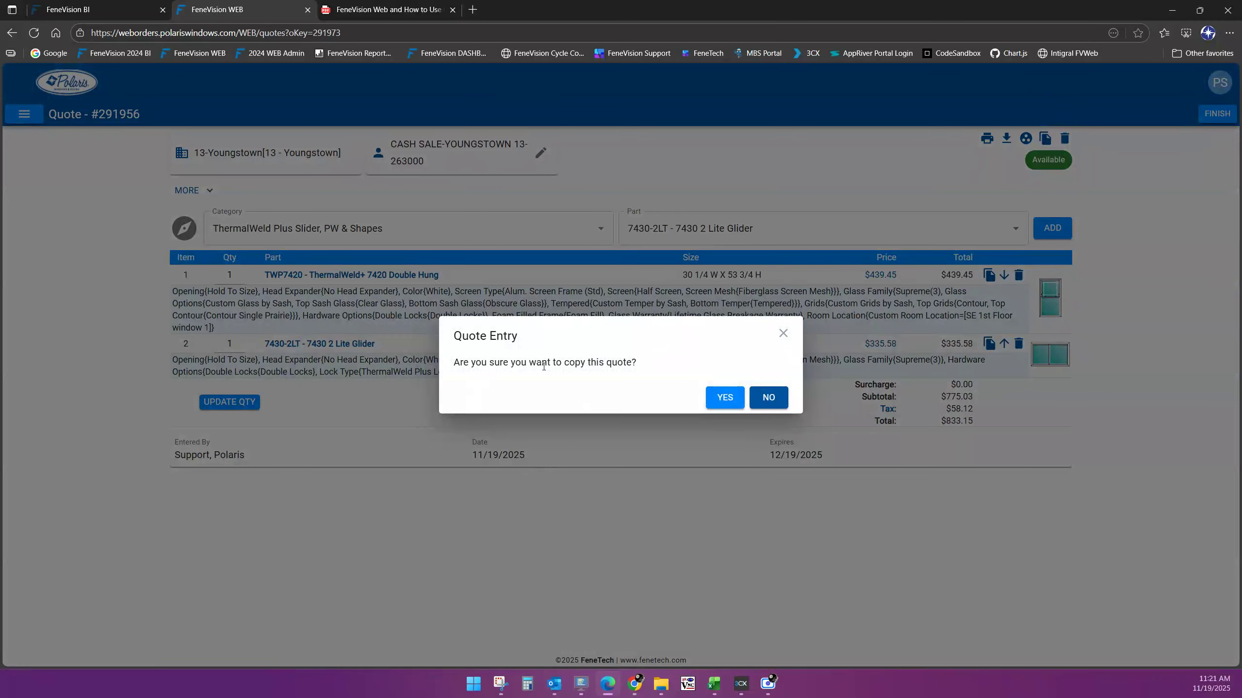
pyautogui.click(778, 398)
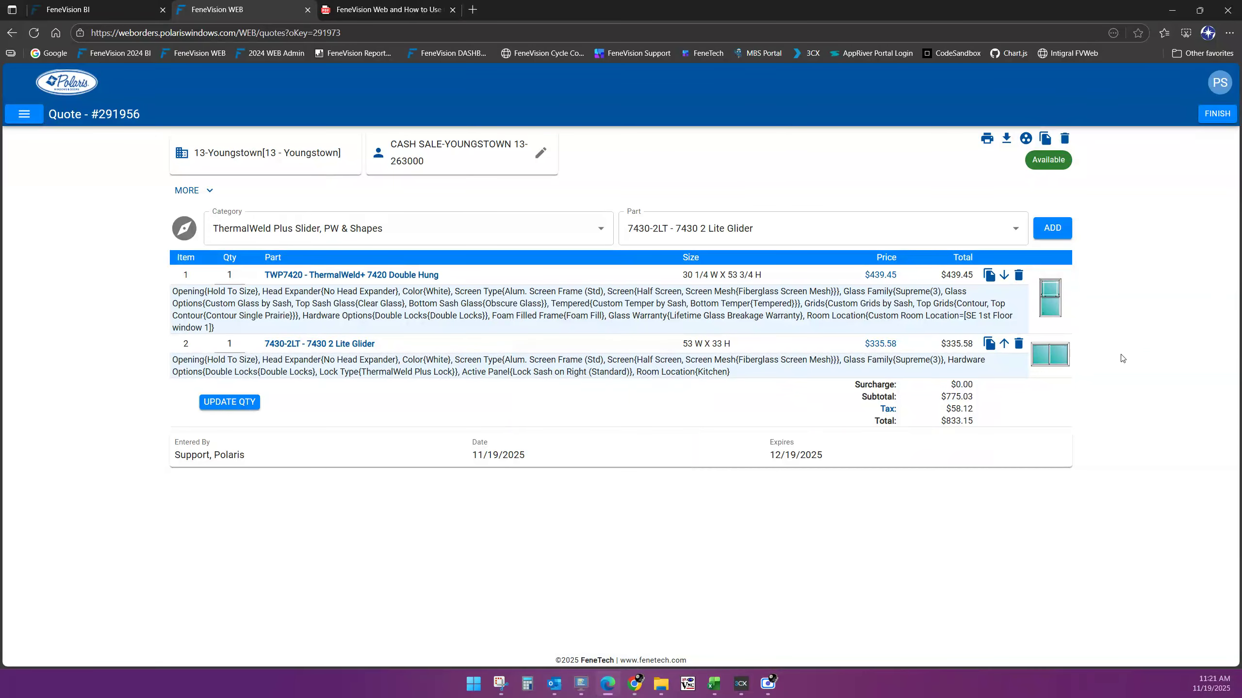
pyautogui.click(327, 275)
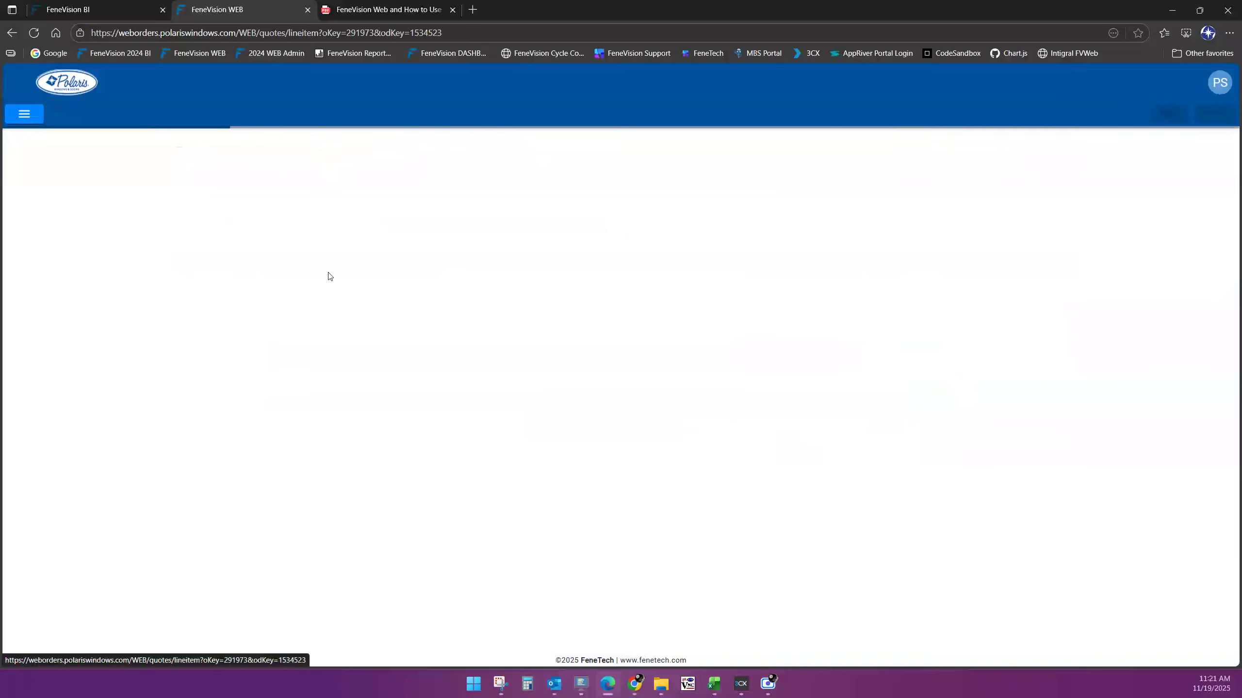
pyautogui.scroll(-5, 418, 444)
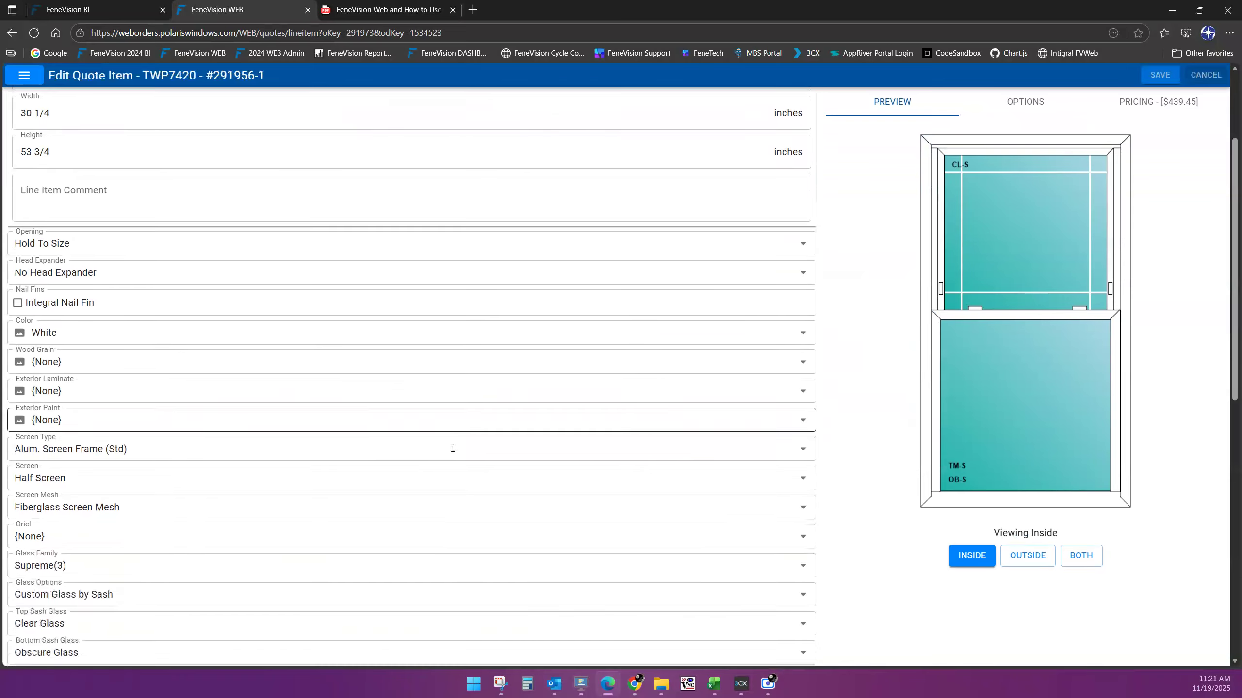
pyautogui.scroll(-3, 331, 490)
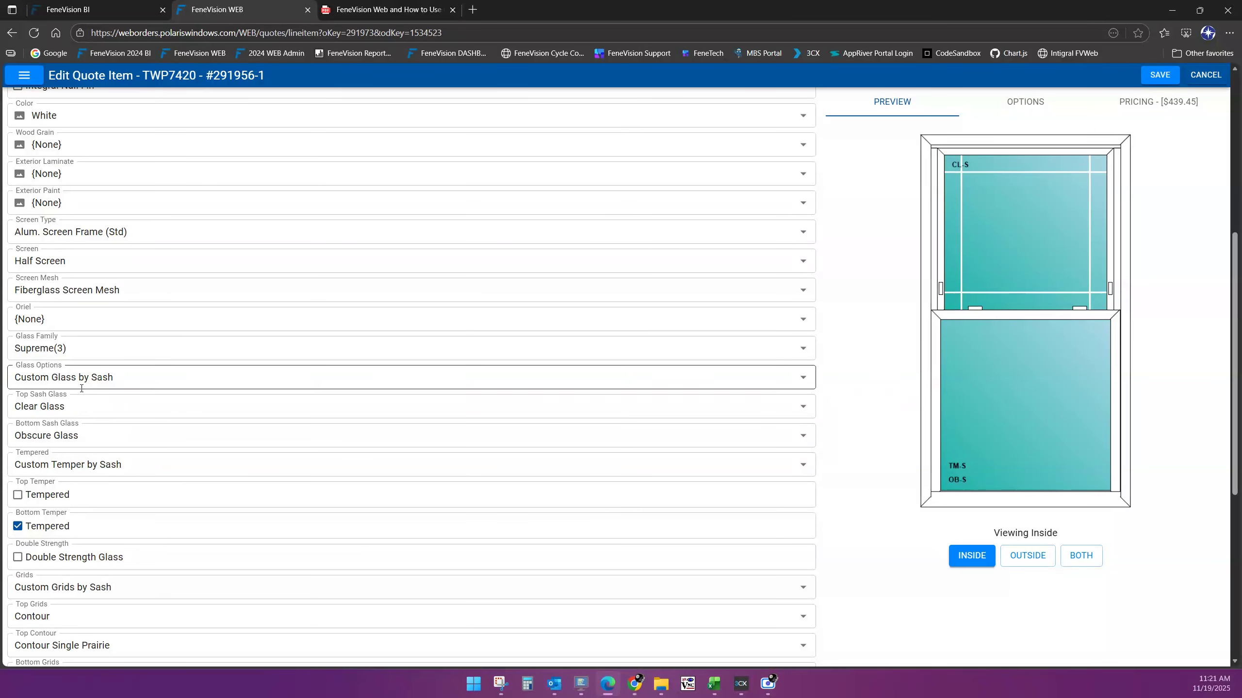
pyautogui.click(120, 588)
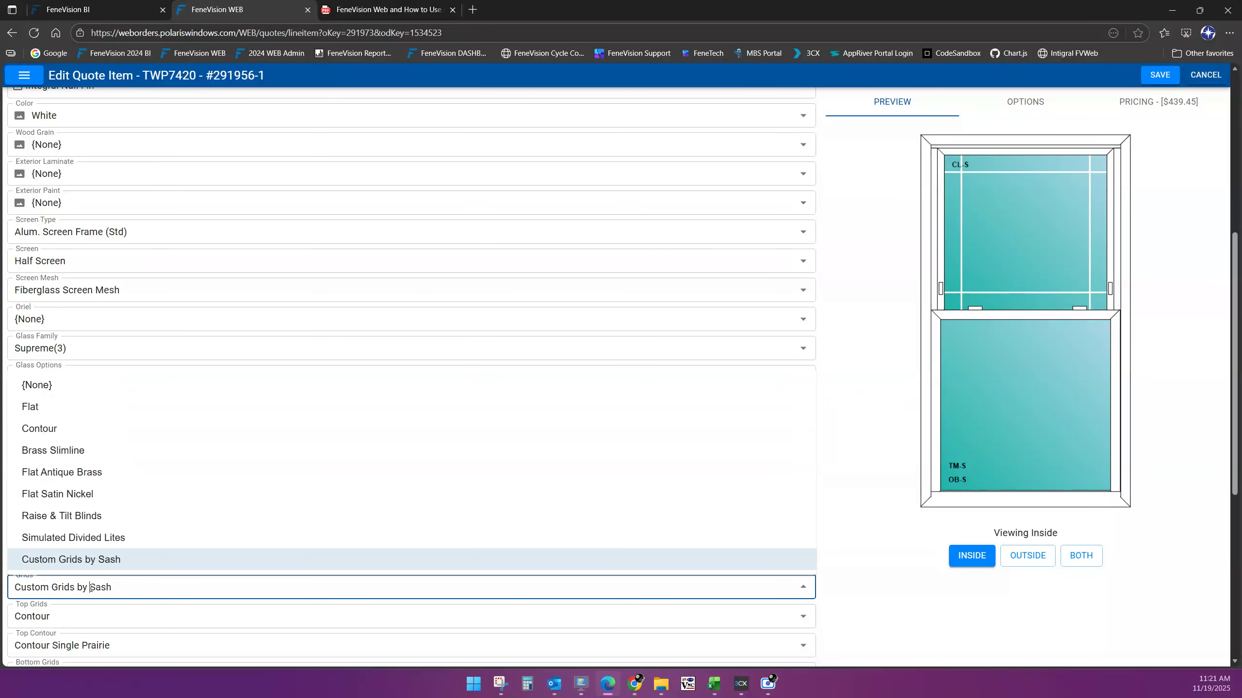
pyautogui.click(33, 388)
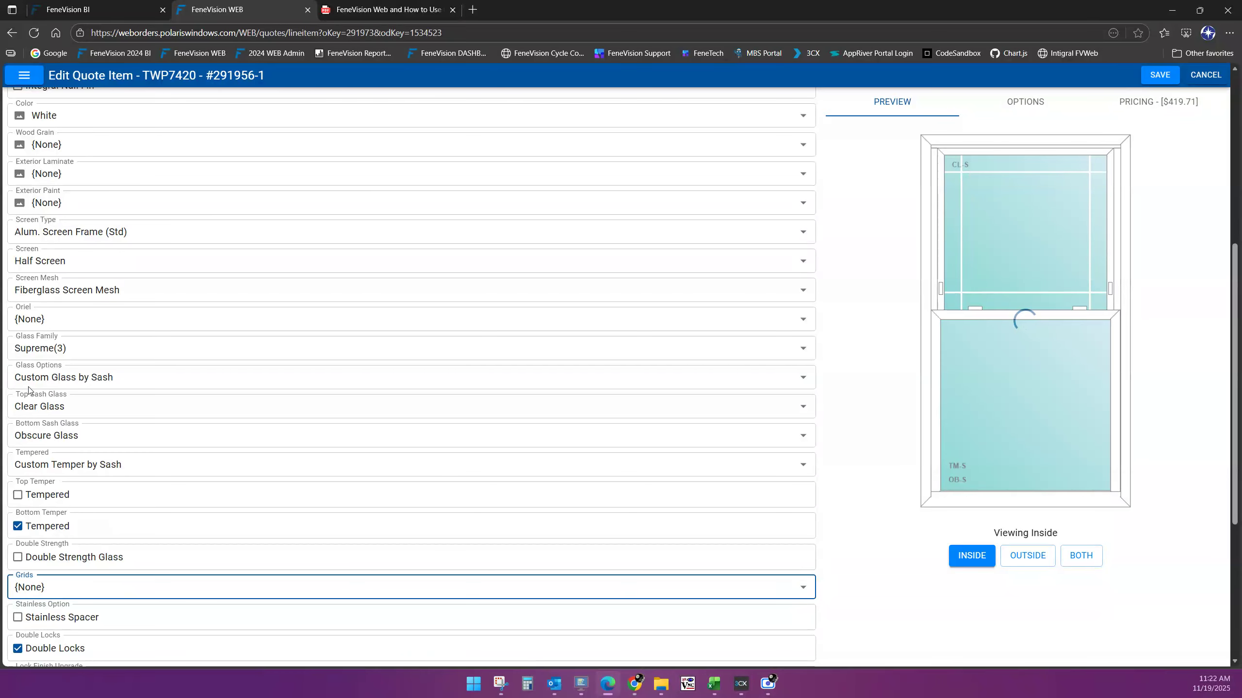
pyautogui.click(1154, 73)
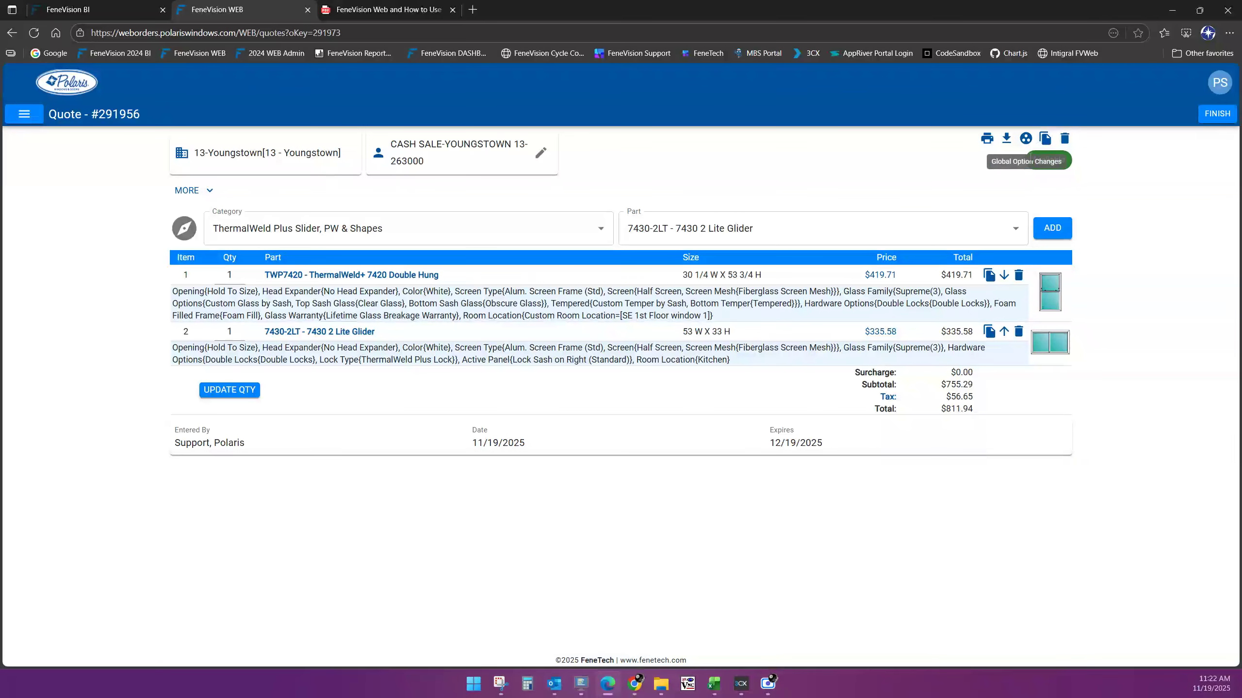
# Copy quote #291956 as quote #291967 and set its Customer Ref to 'Polaris Test 2'
pyautogui.click(1047, 139)
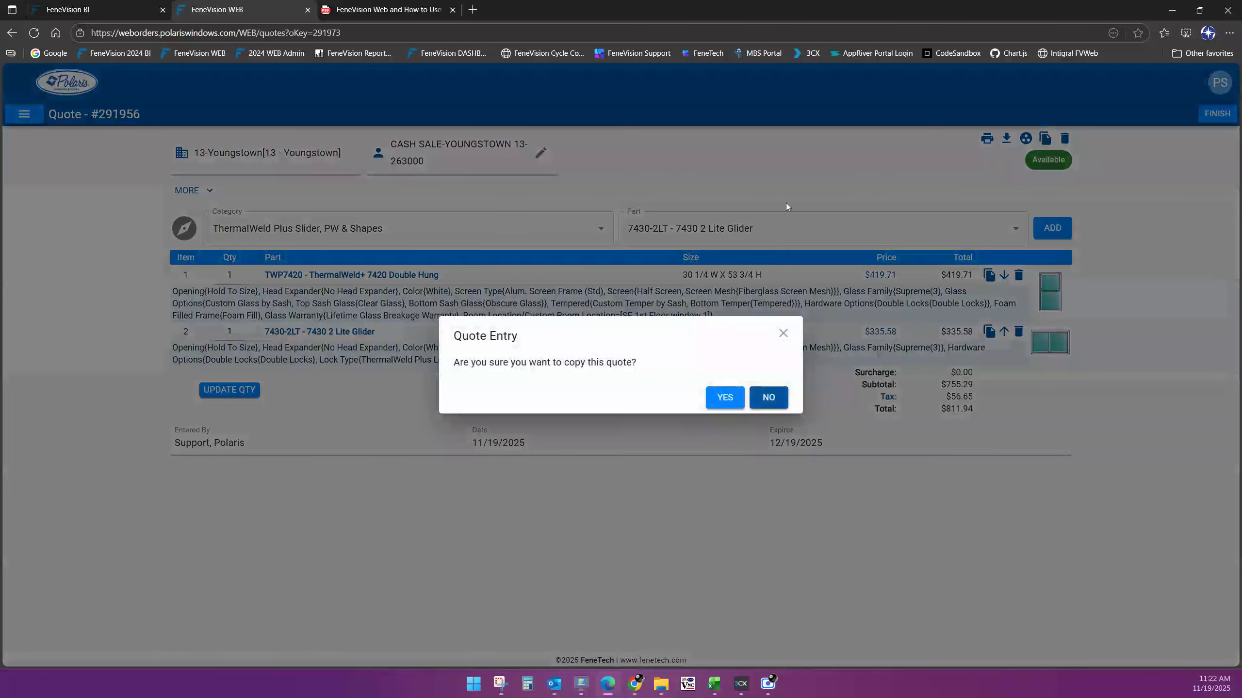
pyautogui.click(725, 398)
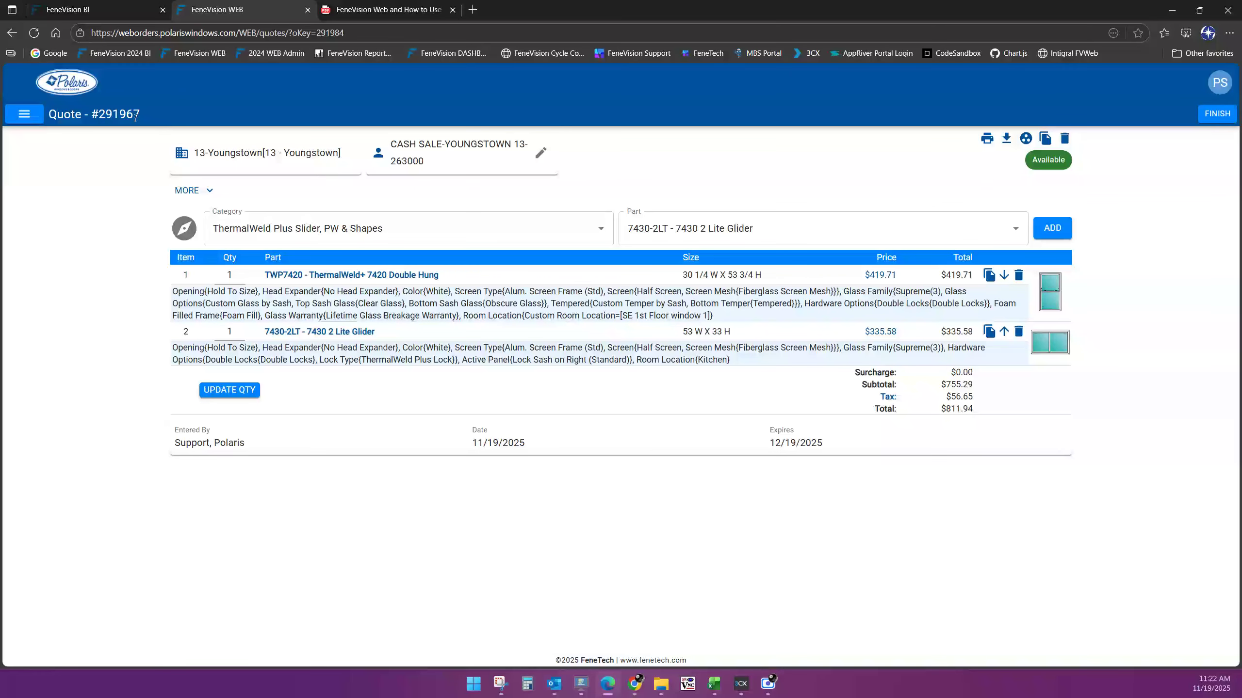
pyautogui.click(186, 192)
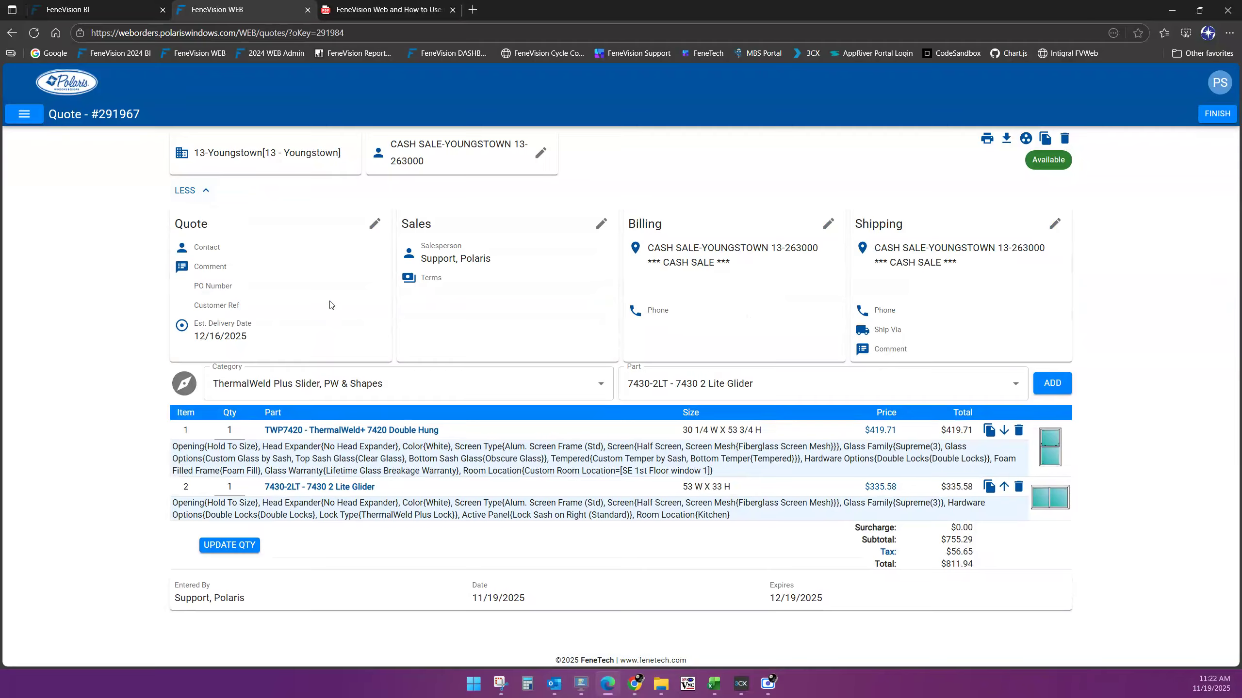
pyautogui.click(376, 226)
pyautogui.click(657, 259)
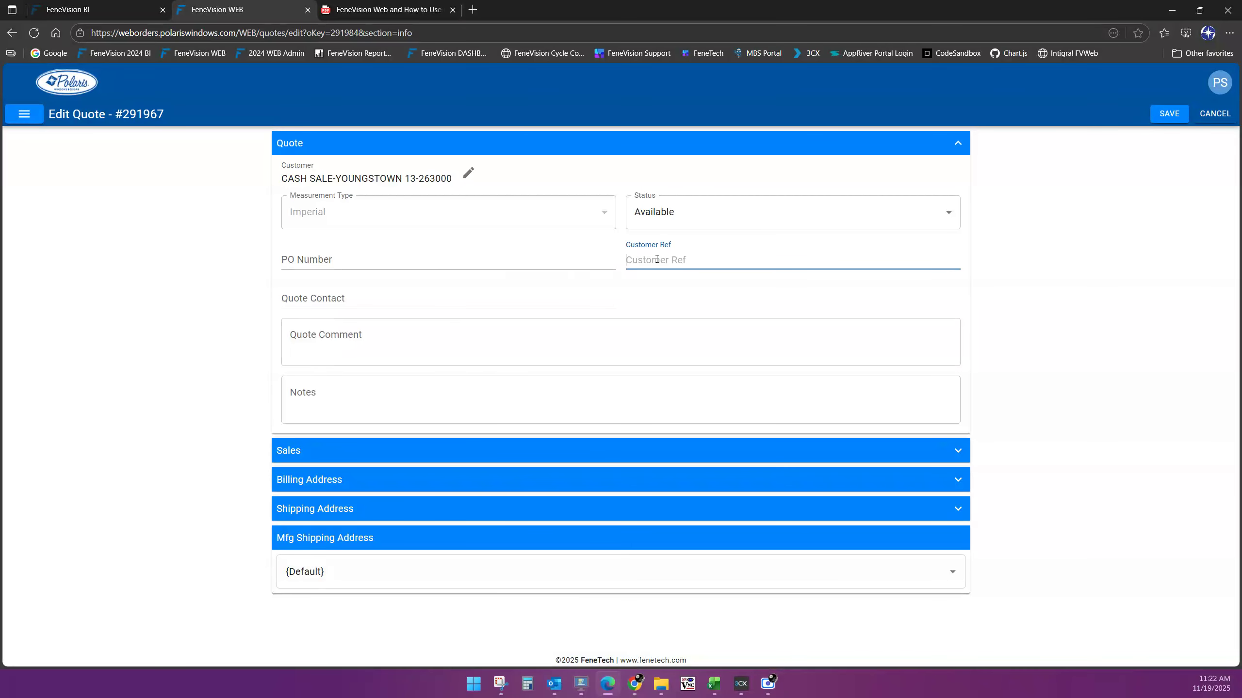
pyautogui.write('Polaris Test 2')
pyautogui.click(1168, 114)
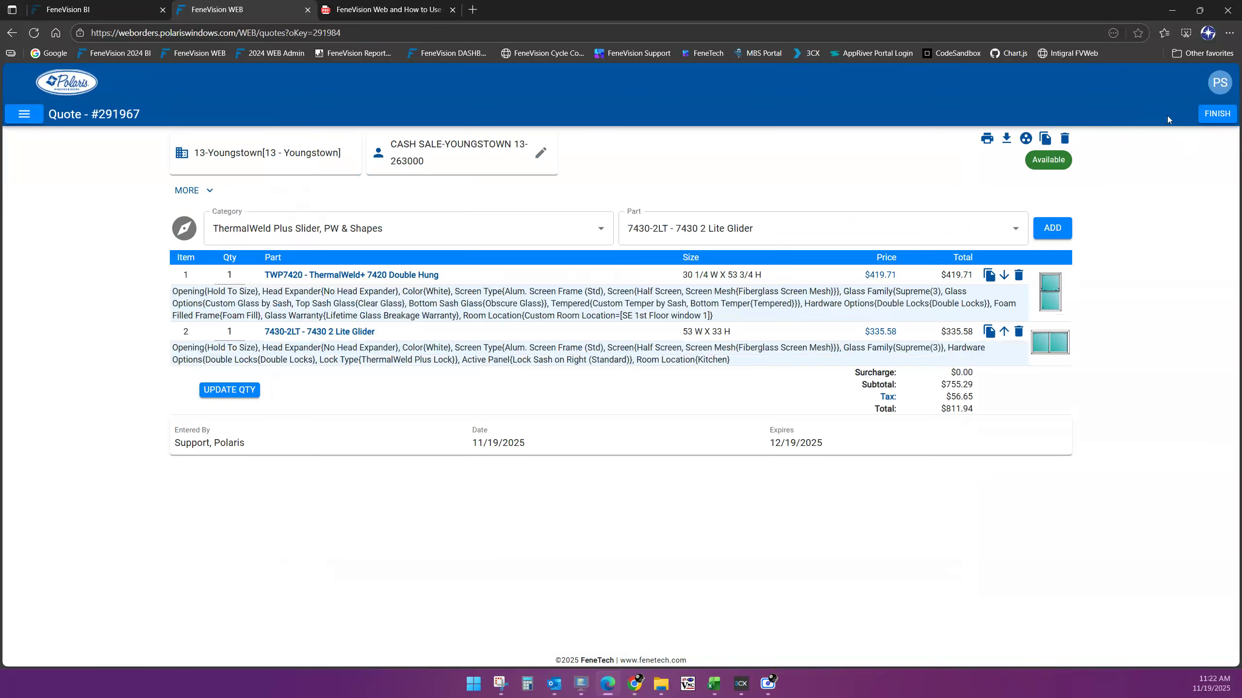
pyautogui.click(68, 91)
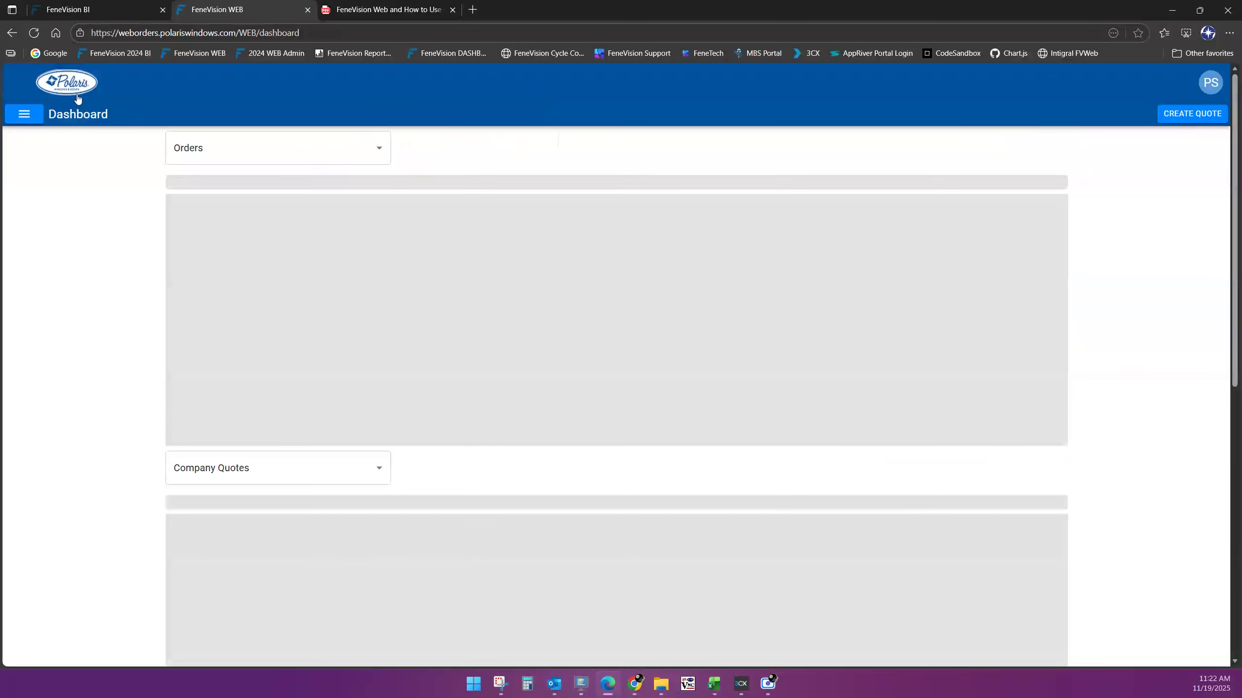
pyautogui.moveTo(1239, 212); pyautogui.dragTo(1238, 482)
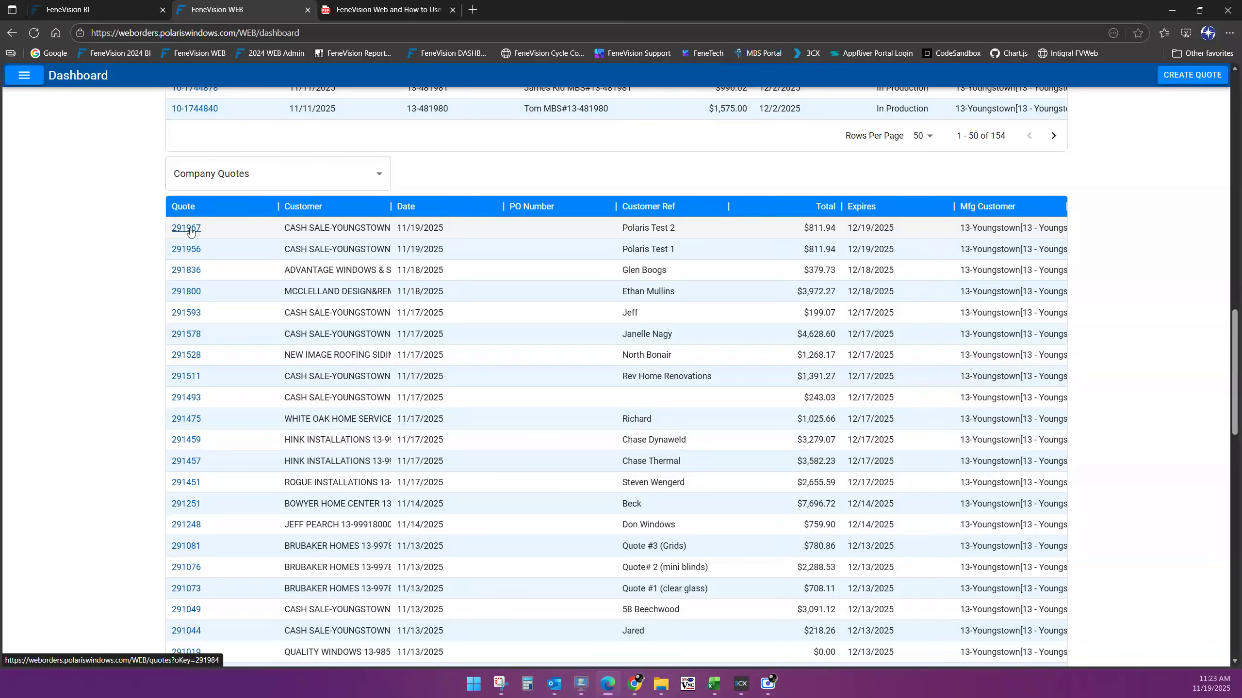
pyautogui.click(189, 229)
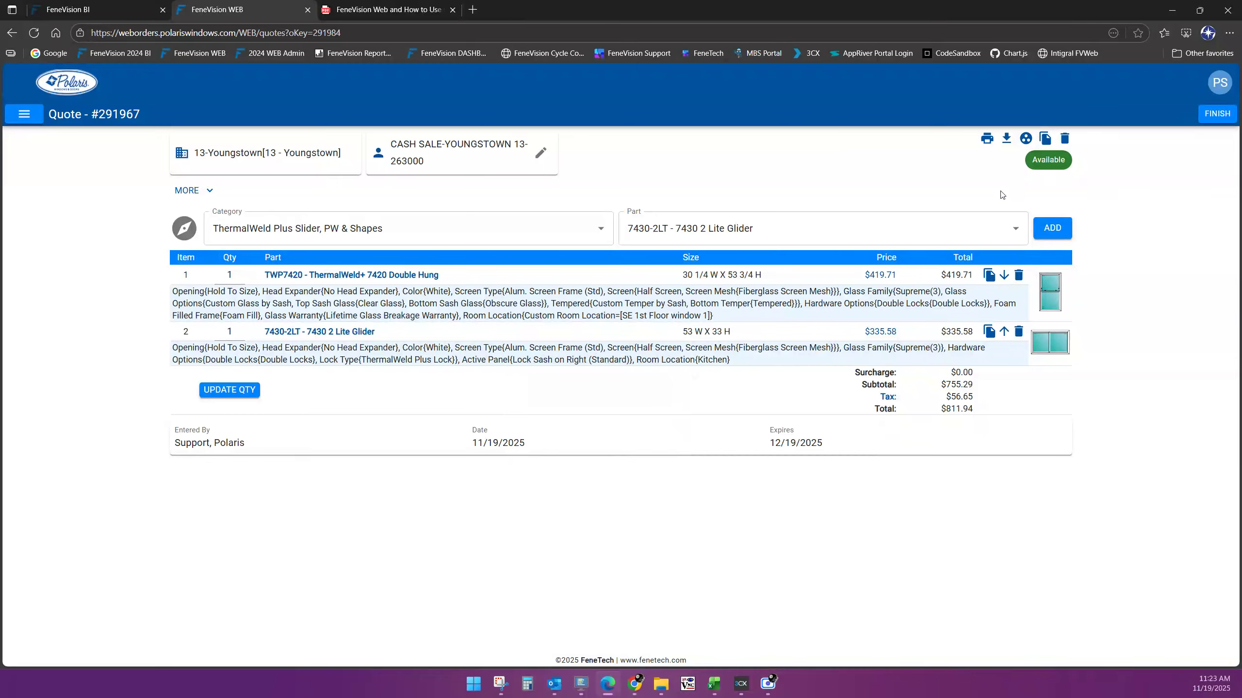
# Queue a global Wood Grain change to Cherry for both items on quote #291967
pyautogui.click(1025, 139)
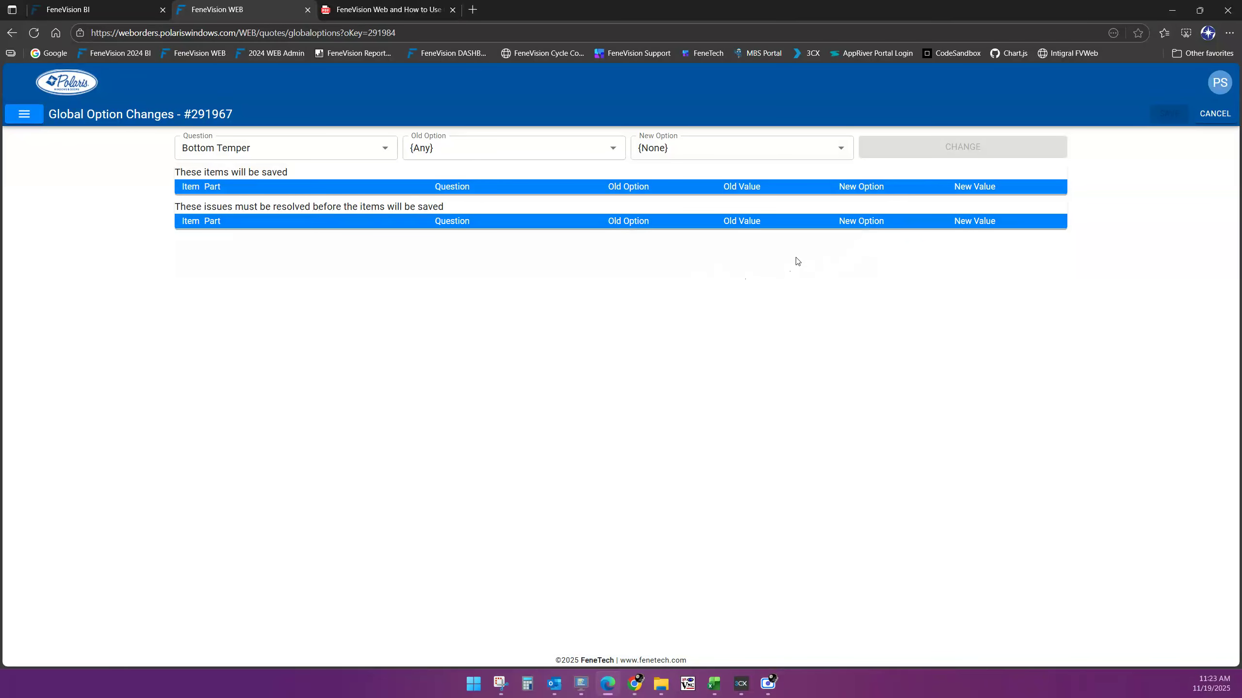
pyautogui.click(385, 153)
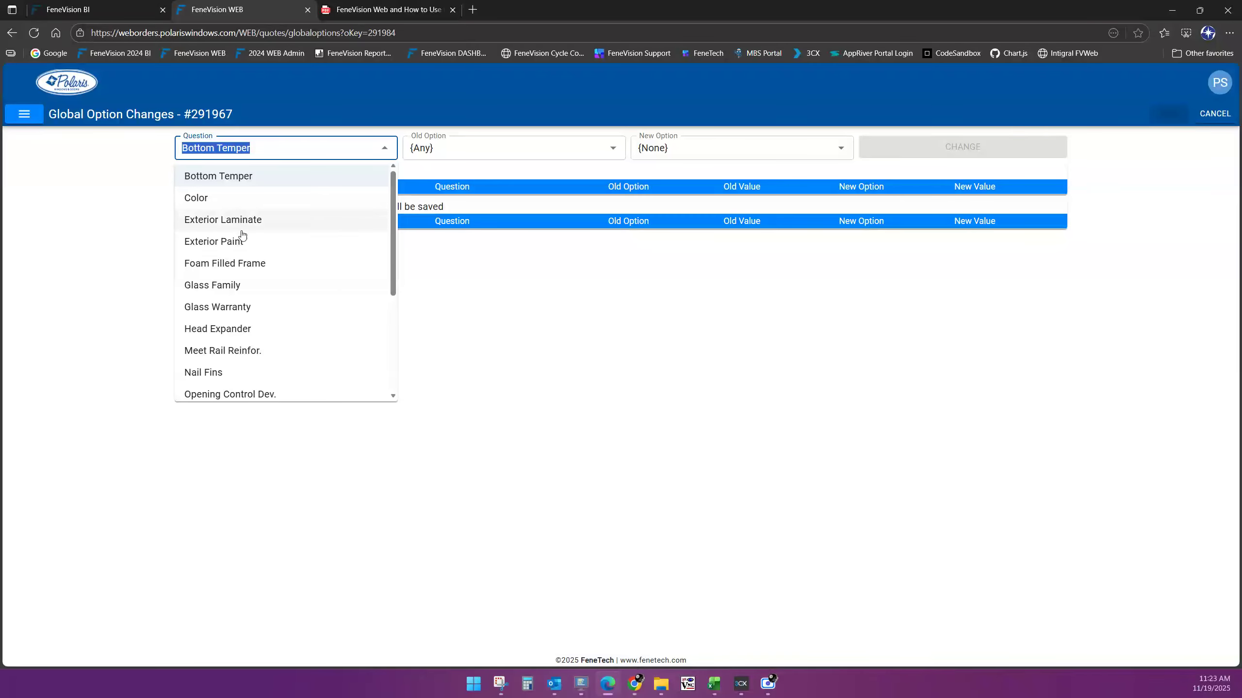
pyautogui.scroll(-4, 250, 244)
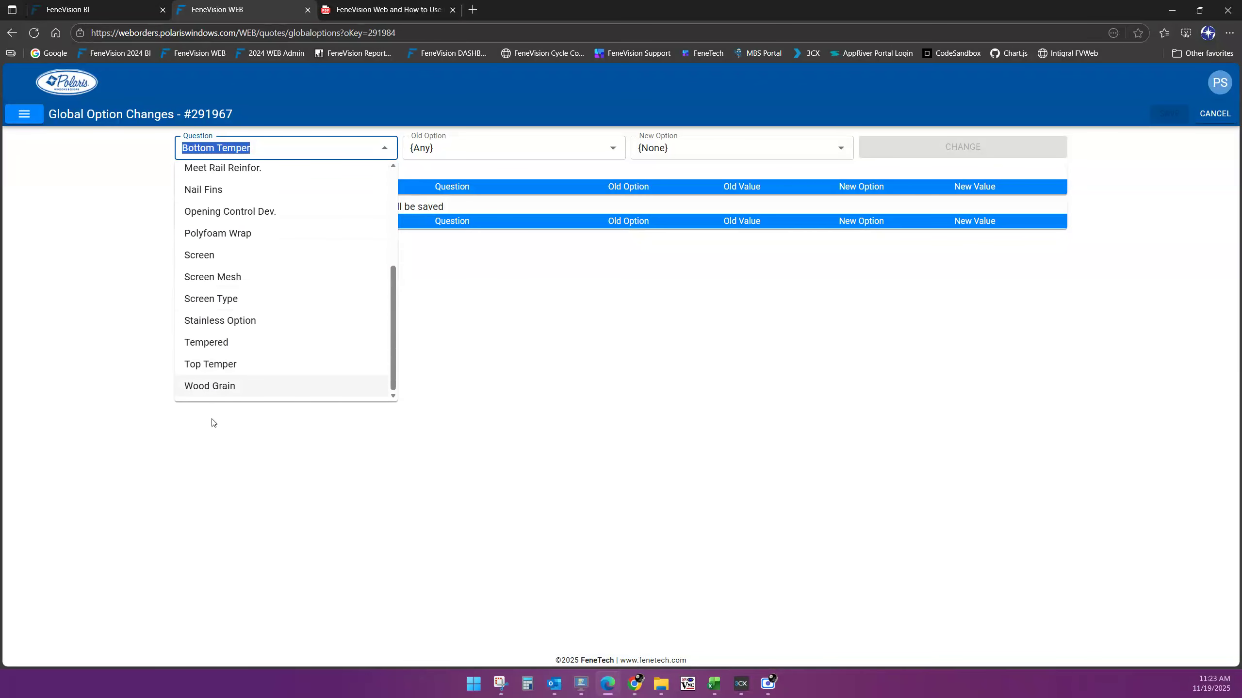
pyautogui.click(240, 393)
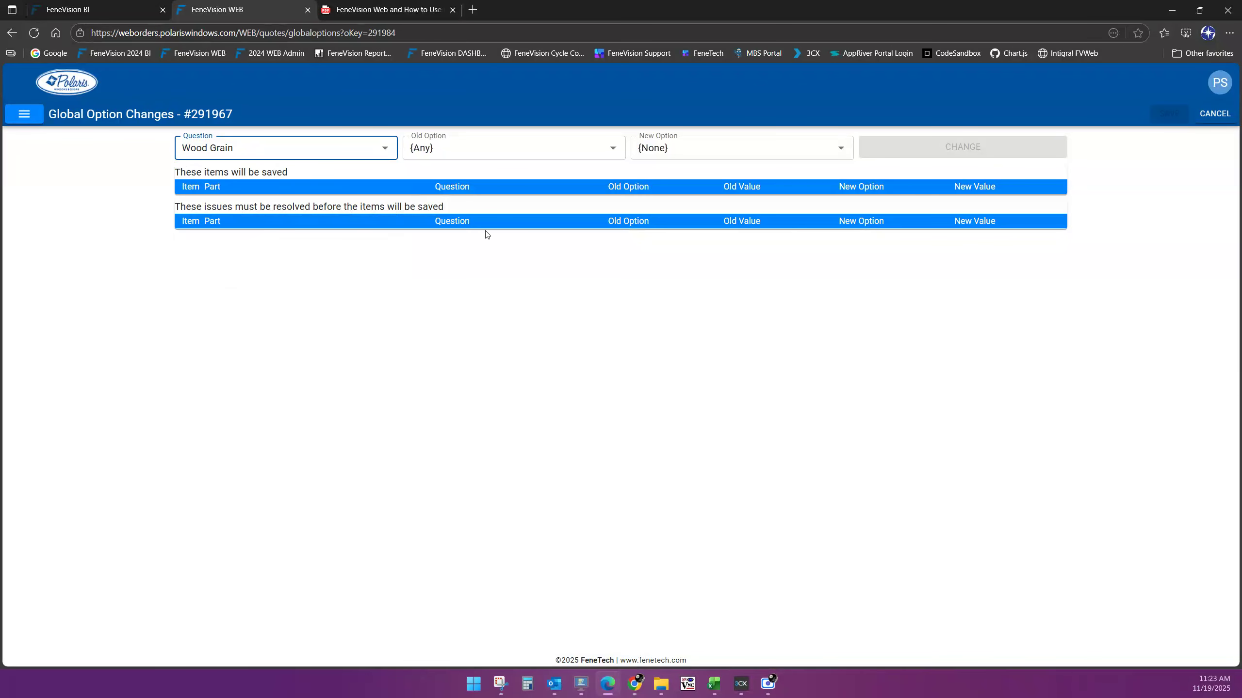
pyautogui.click(460, 158)
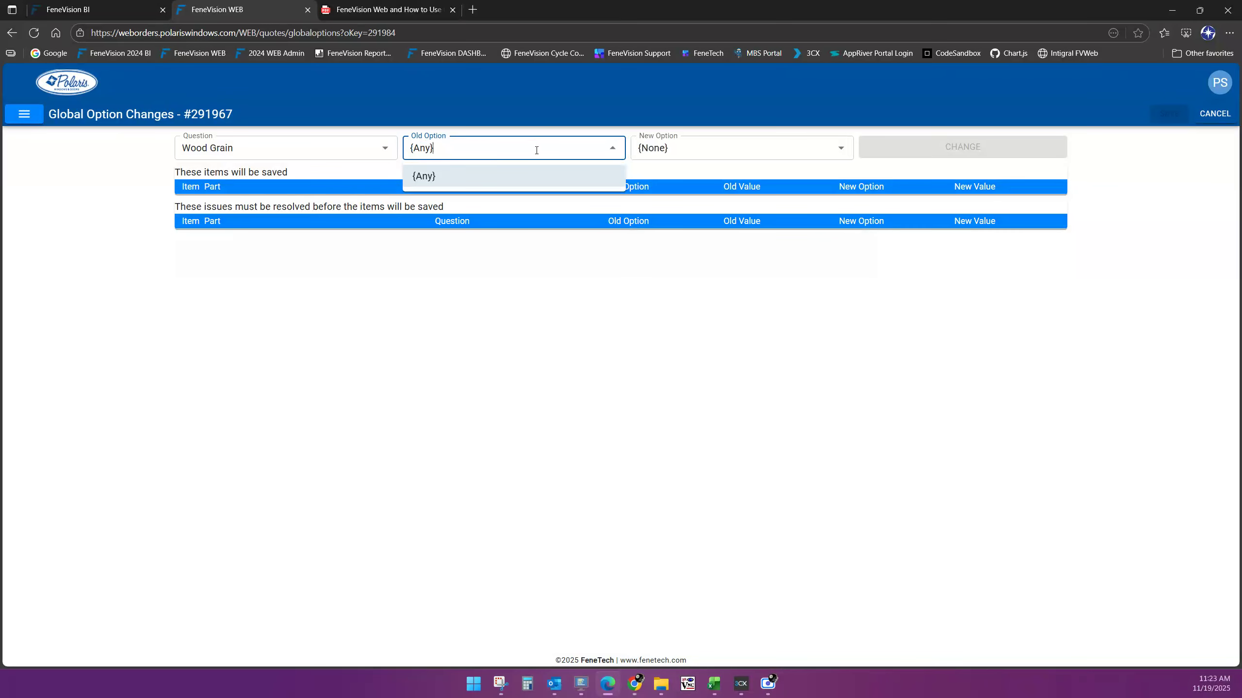
pyautogui.click(689, 147)
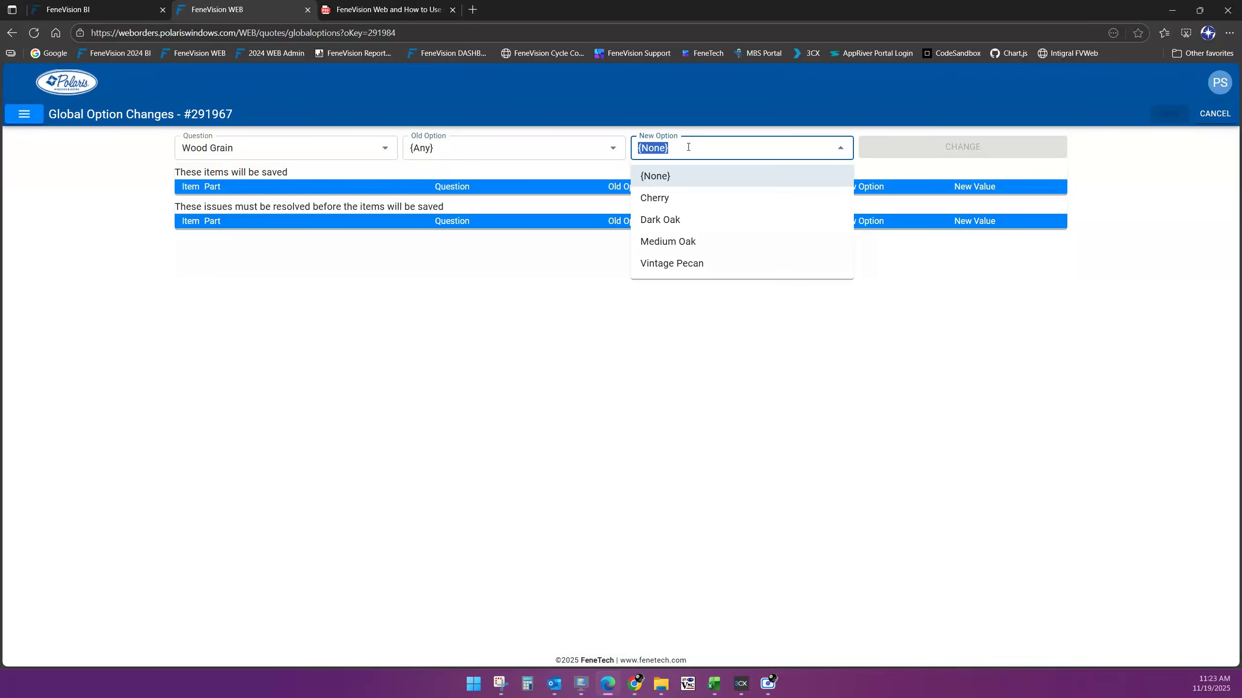
pyautogui.click(667, 198)
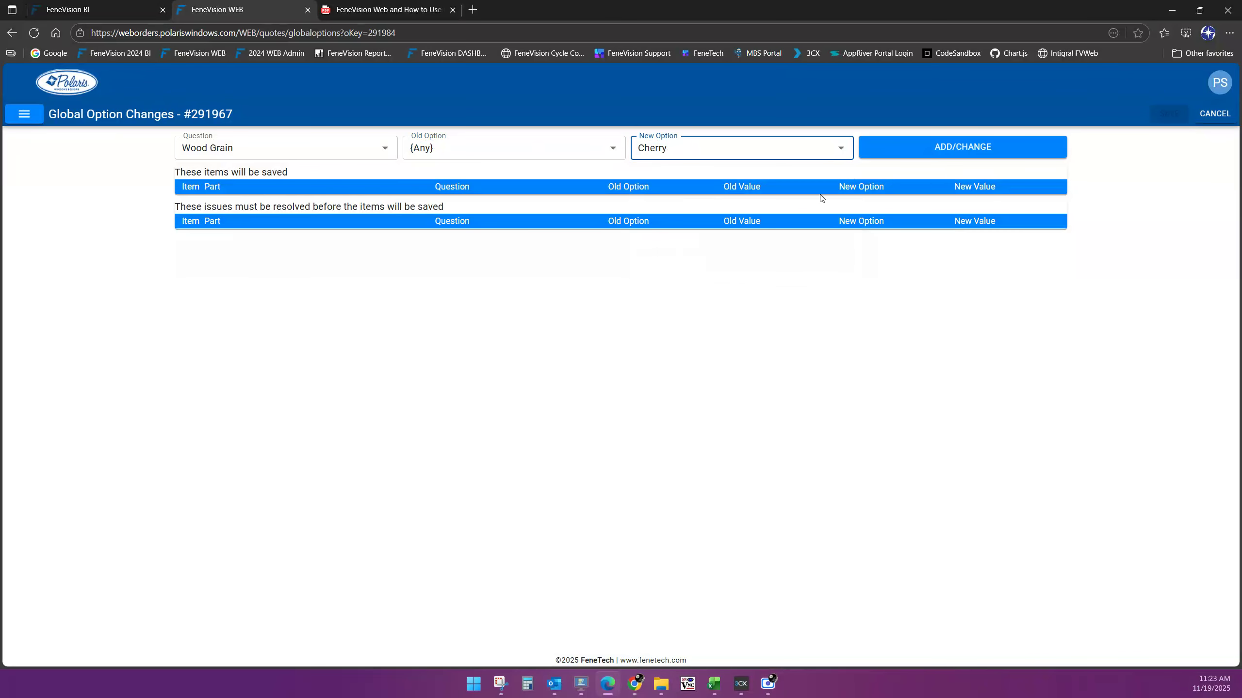
pyautogui.click(941, 147)
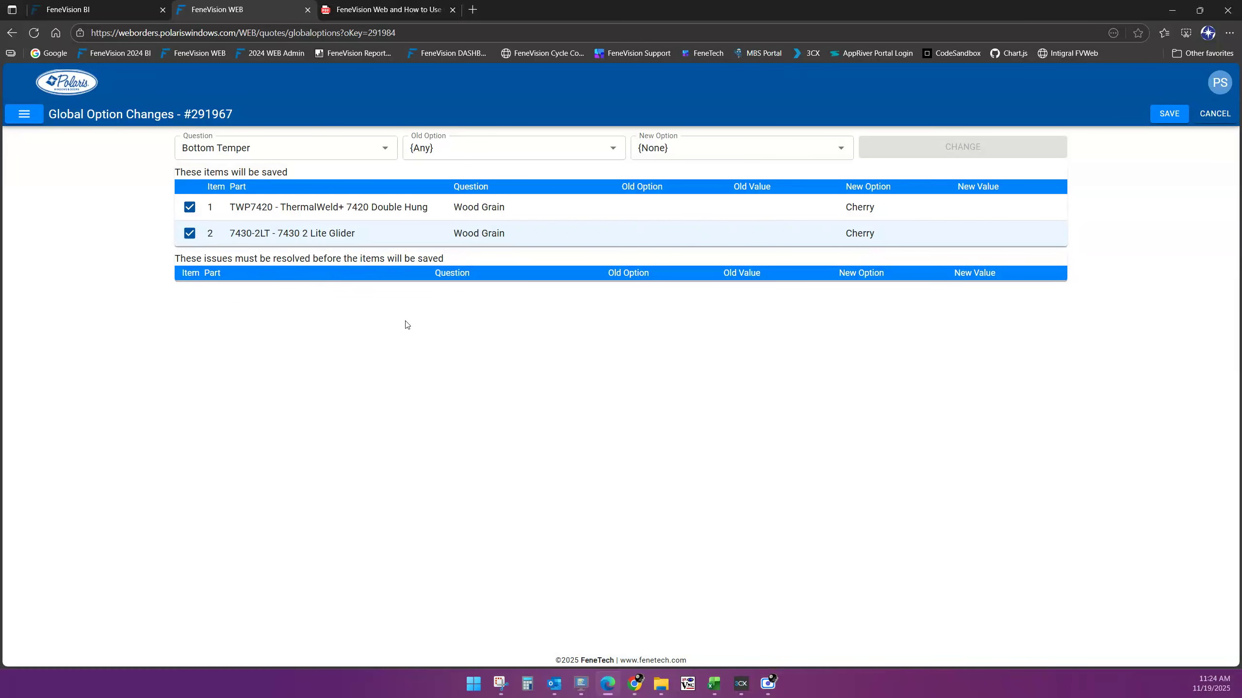
# Queue a global Exterior Paint change to Midnight Black #287 for both items
pyautogui.click(385, 150)
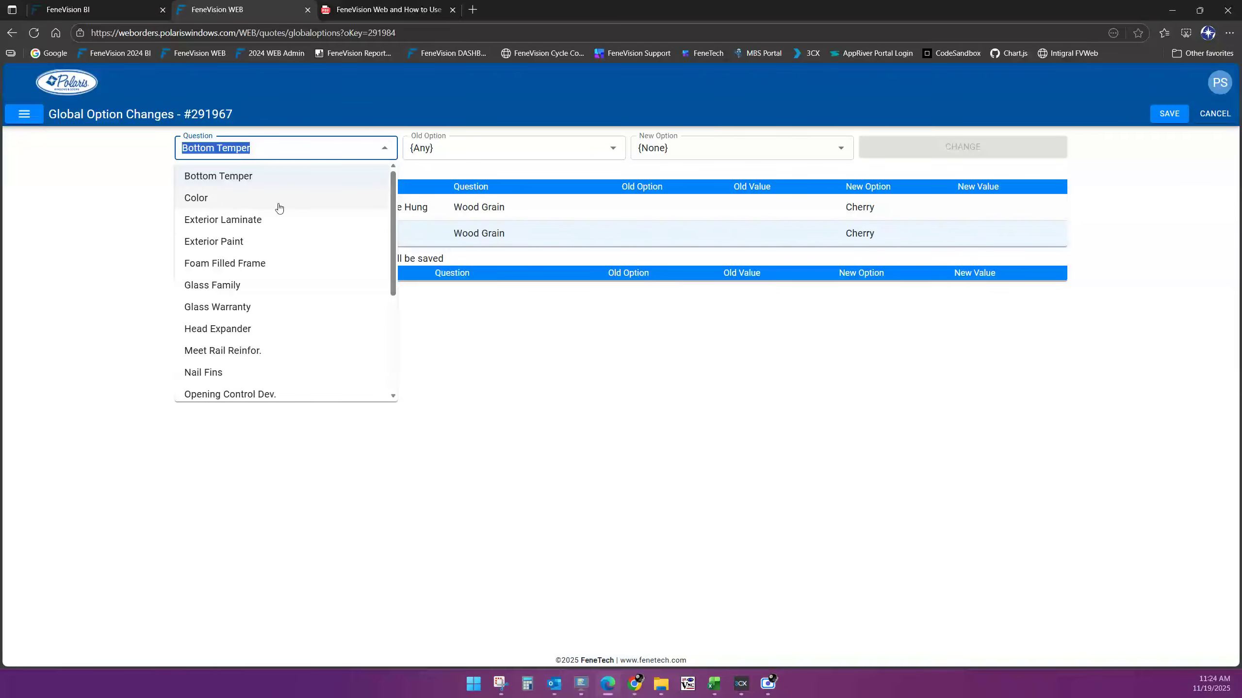
pyautogui.click(259, 244)
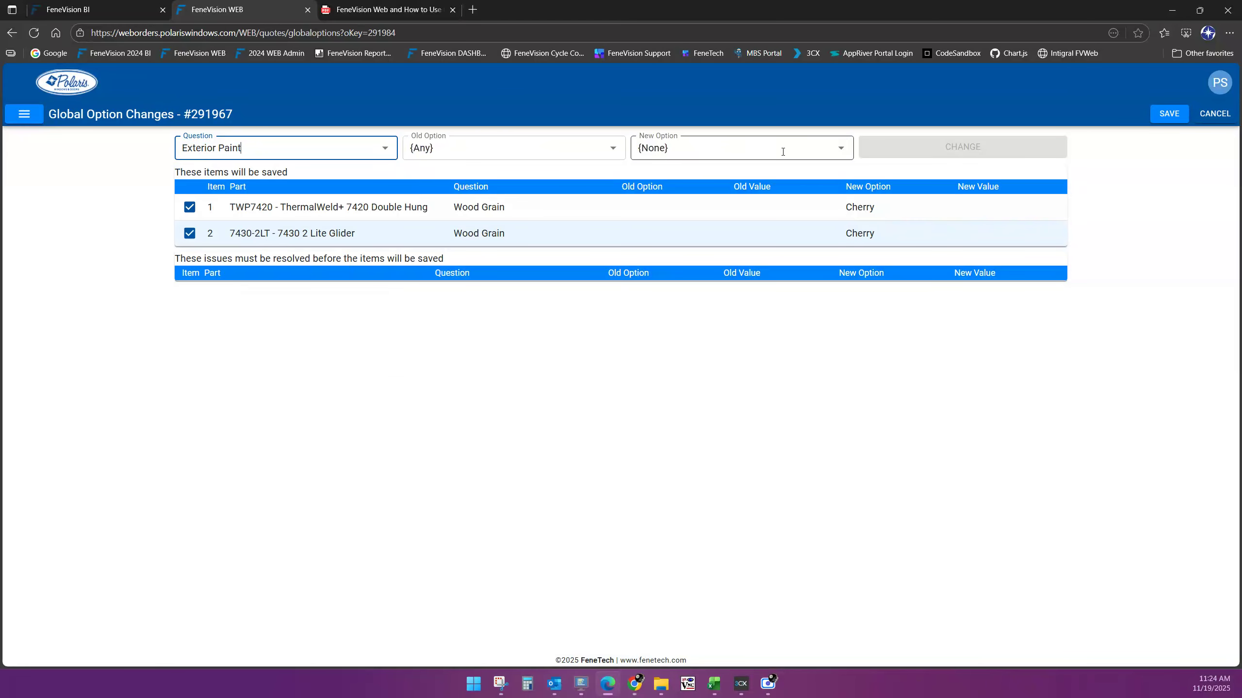
pyautogui.click(830, 149)
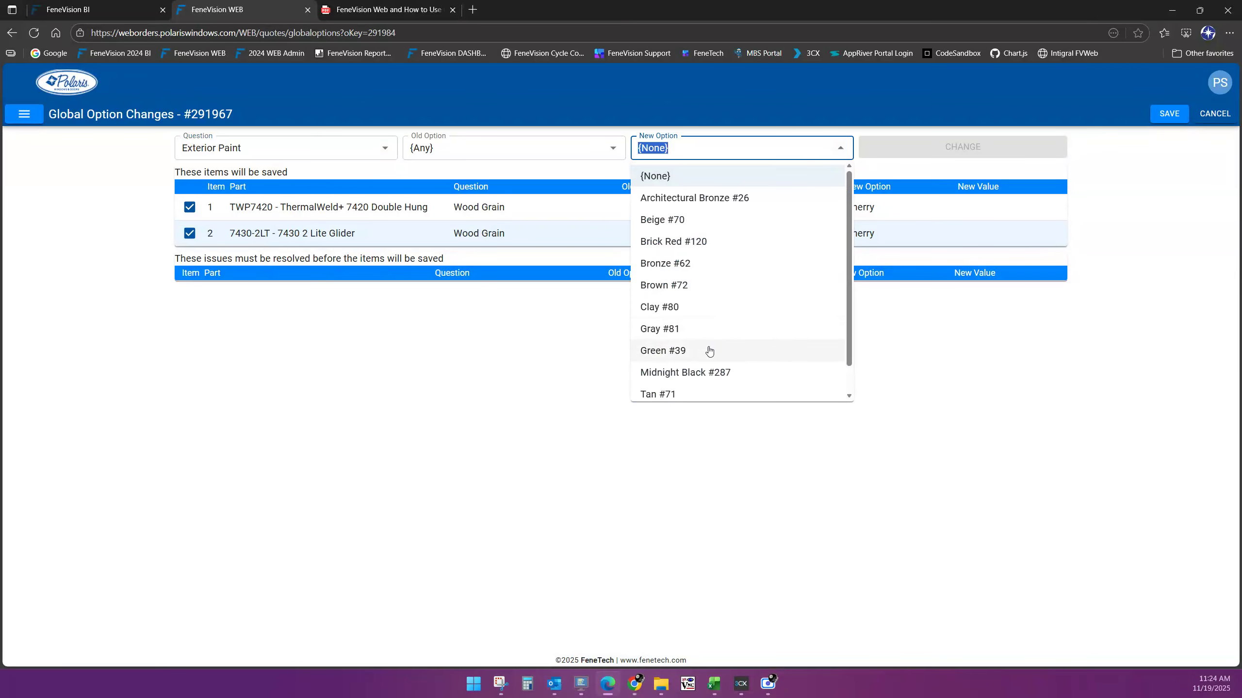
pyautogui.click(703, 376)
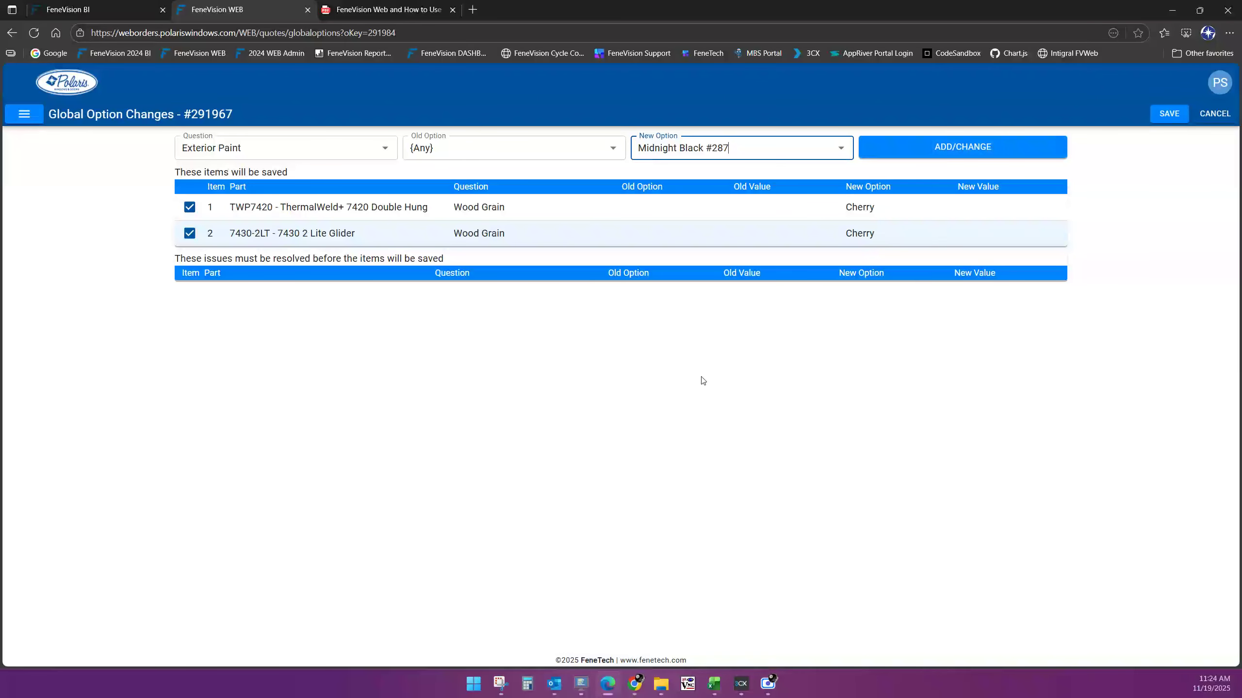
pyautogui.click(973, 157)
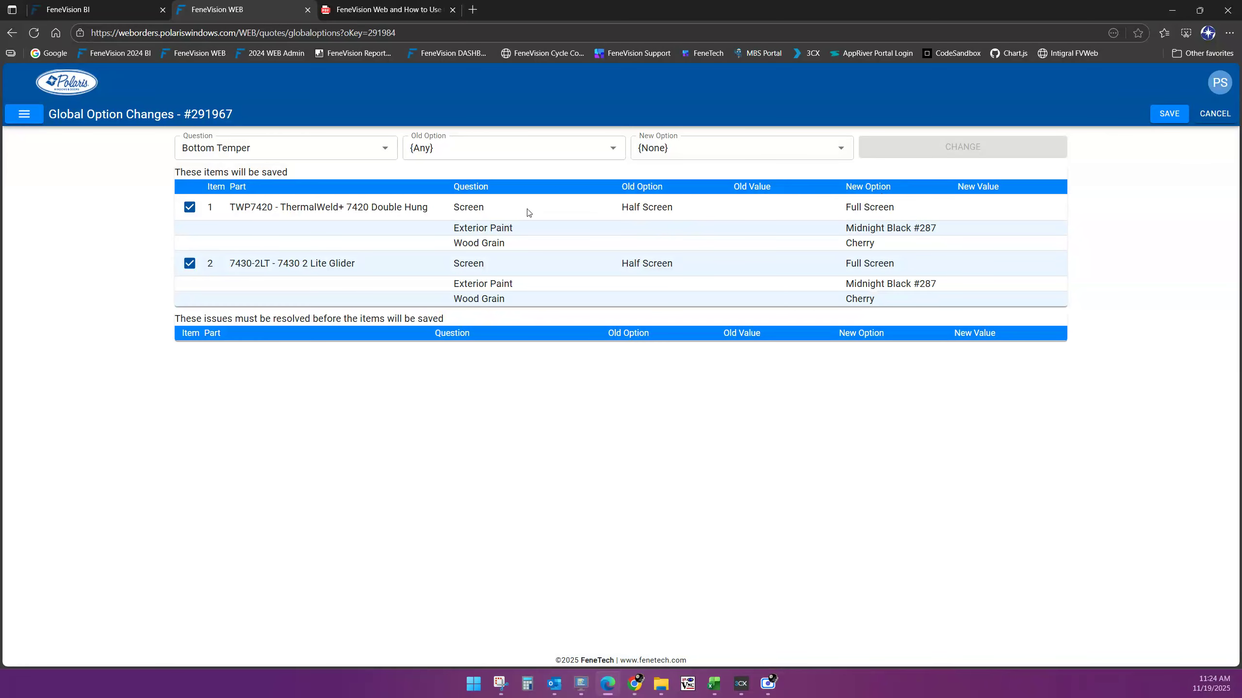
# Save the Cherry, Midnight Black #287 and Full Screen changes, then open item 1's TWP7420 editor
pyautogui.click(1166, 117)
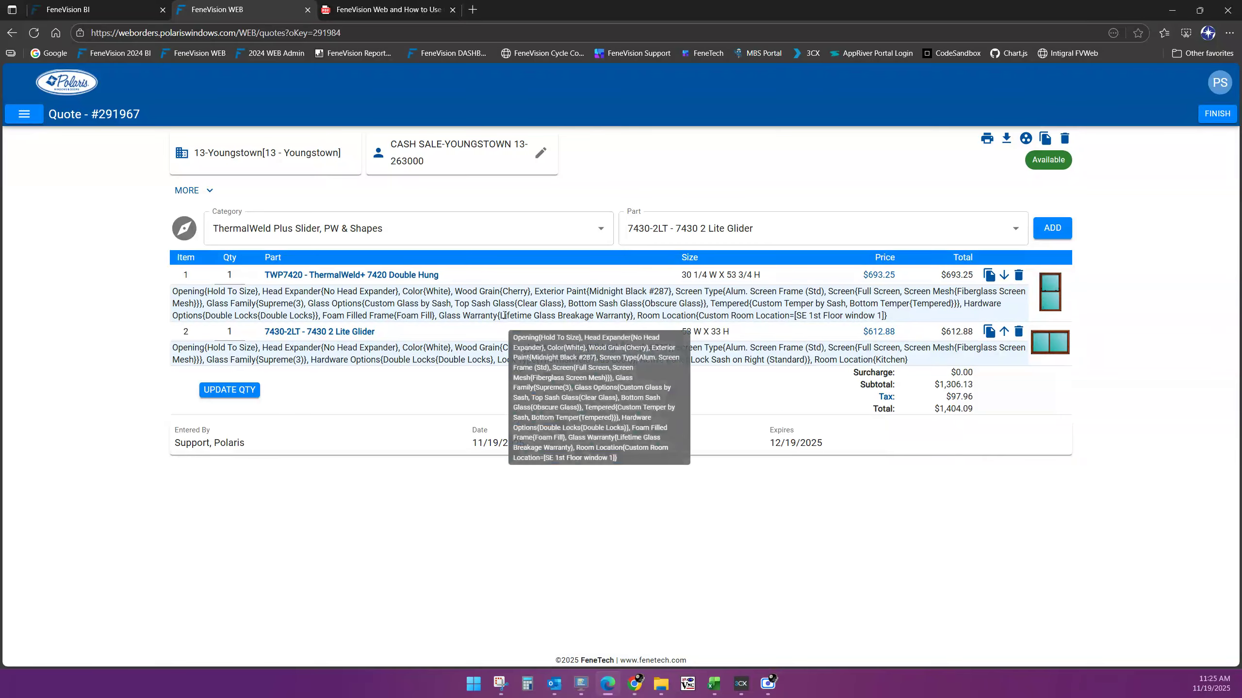
pyautogui.click(360, 276)
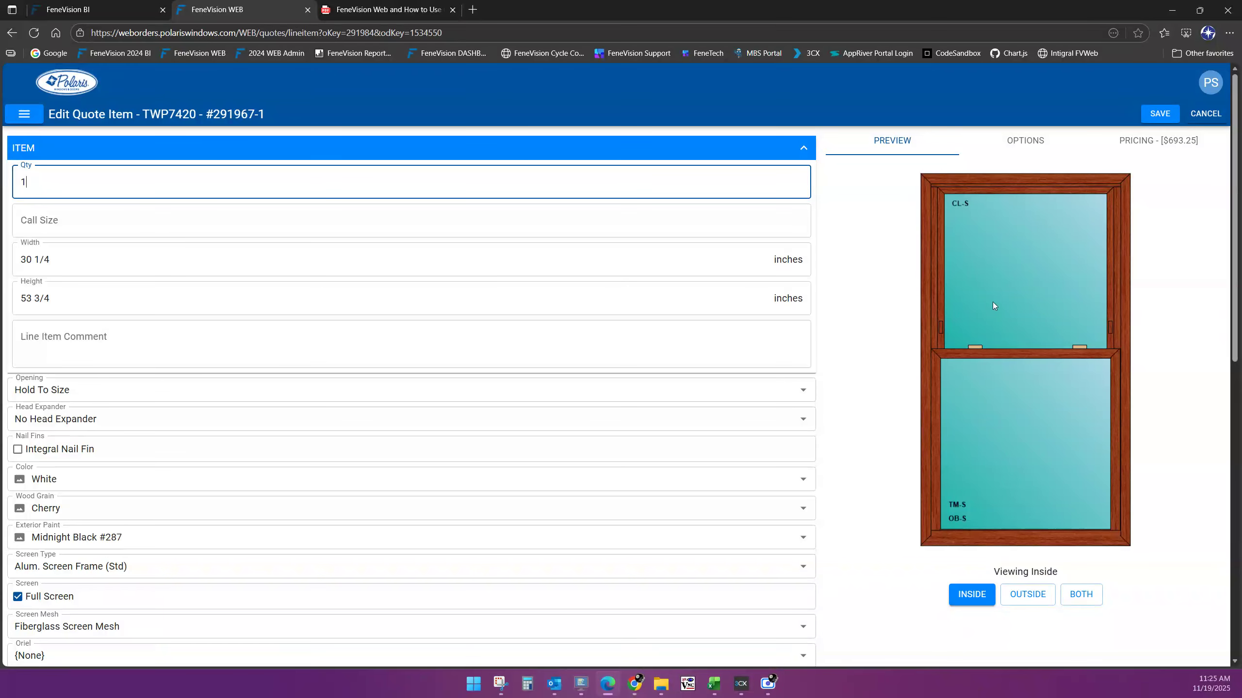
# Check item 1's outside and side-by-side previews, then save it unchanged
pyautogui.click(1031, 601)
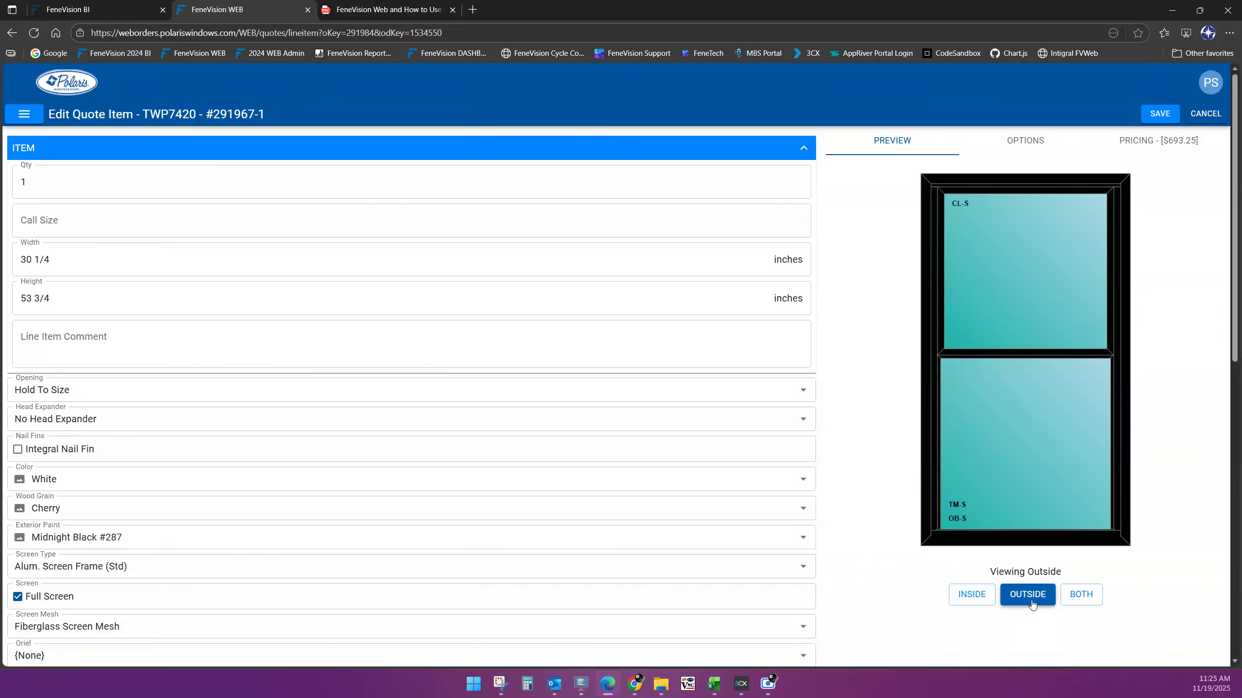
pyautogui.click(1078, 596)
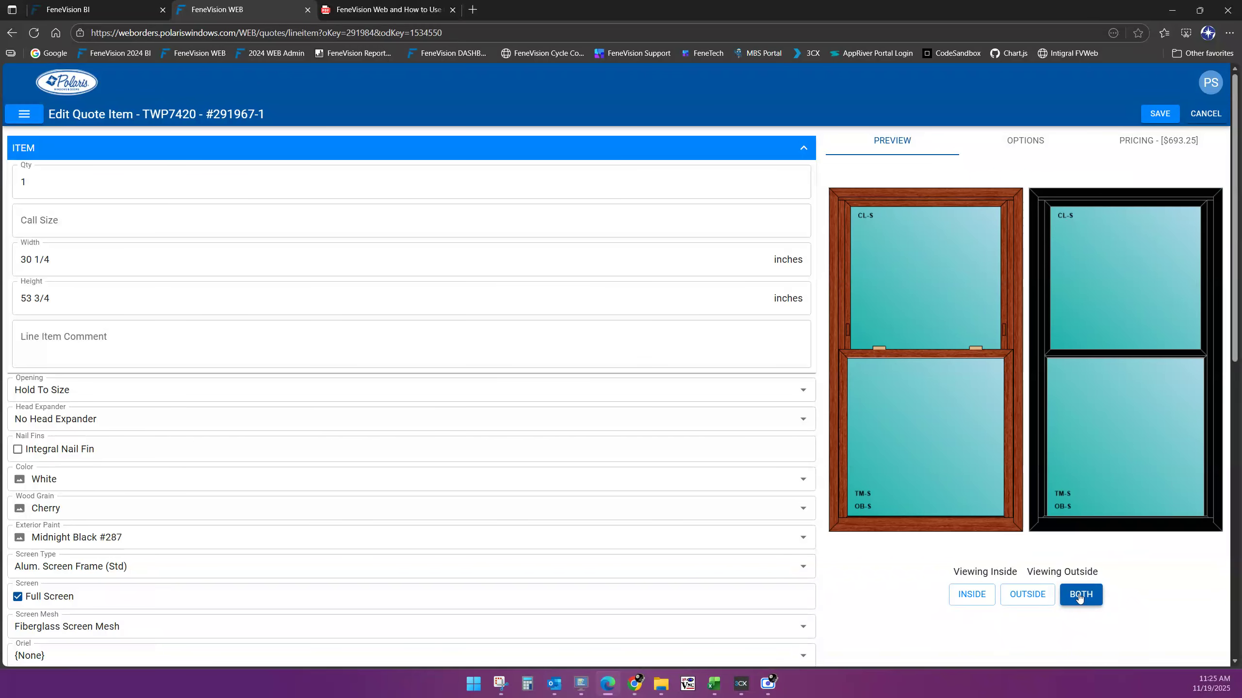
pyautogui.click(1172, 119)
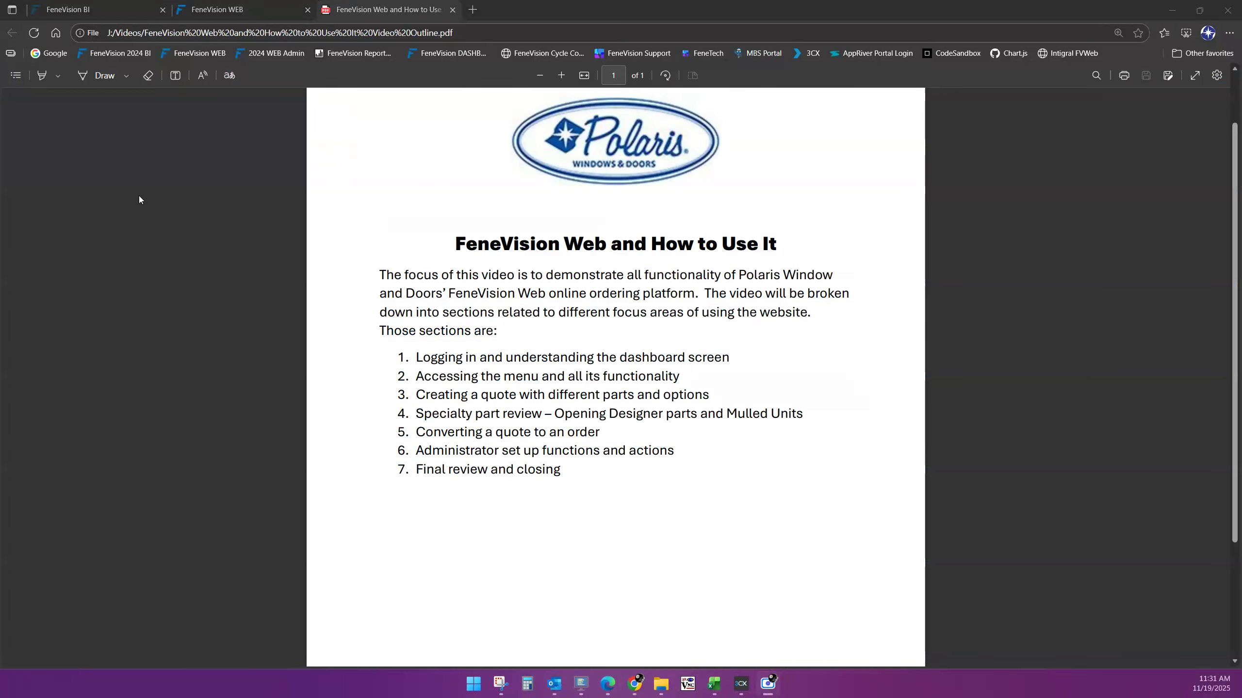
# Leave the outline PDF and return to the FeneVision WEB dashboard tab
pyautogui.click(254, 10)
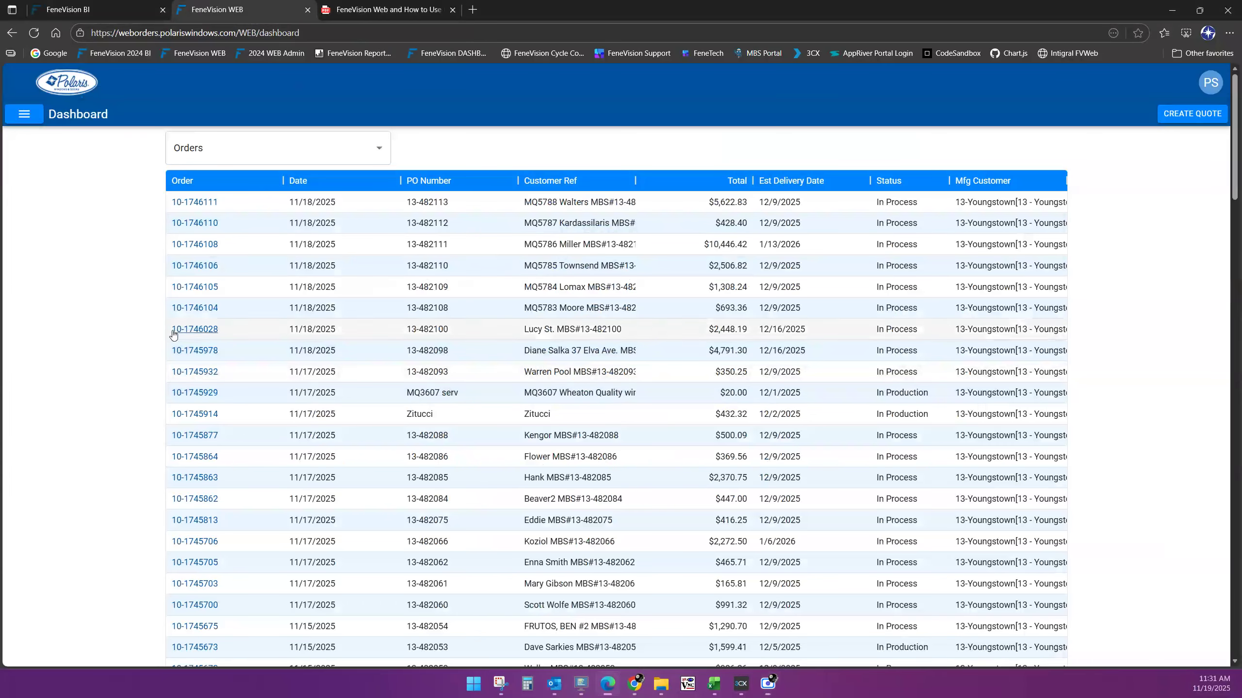
# Open quote 291956 from the Company Quotes table on the dashboard
pyautogui.scroll(-5, 118, 376)
pyautogui.scroll(-15, 118, 376)
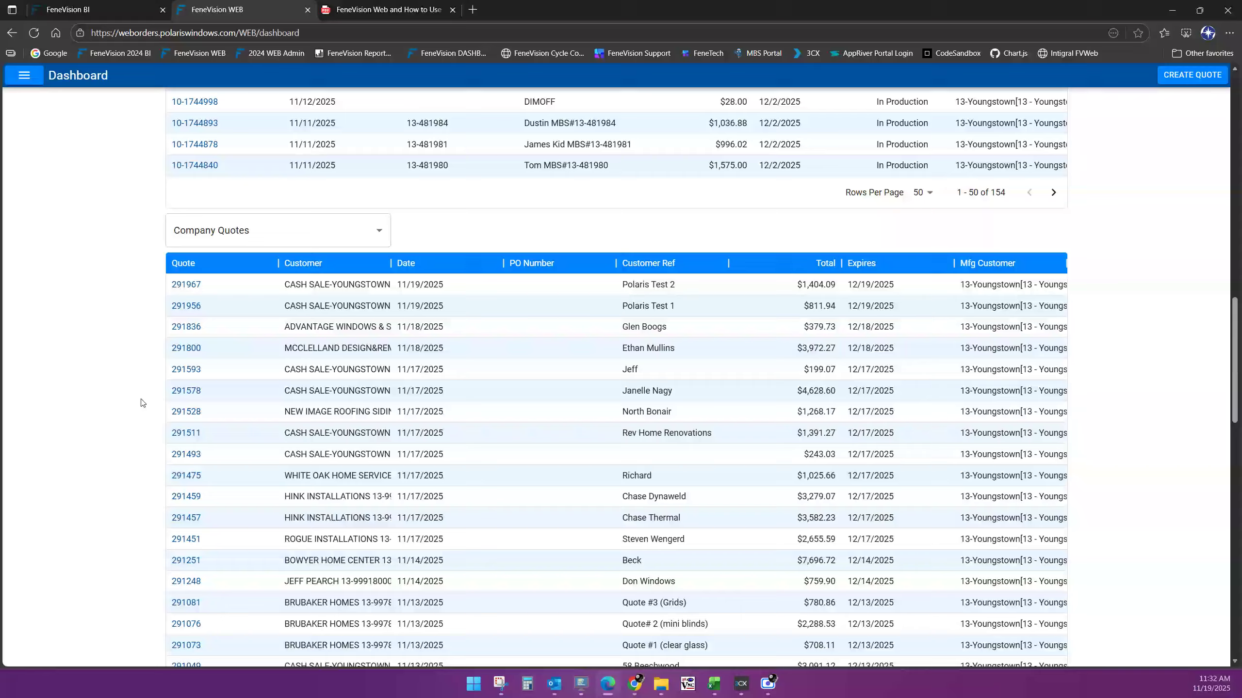
pyautogui.click(185, 306)
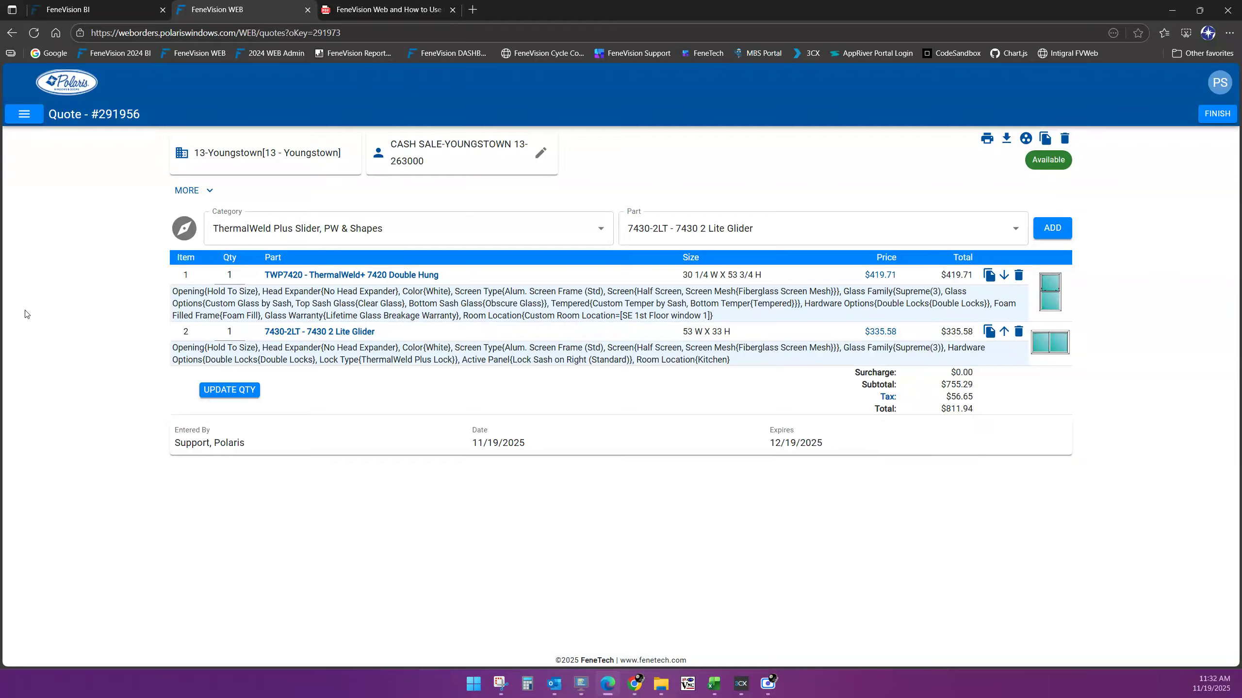
# Add the TWP Opening - ThermalWeld+ Opening Designer part from the ThermalWeld Plus DH, PD, Bay/Bow & Garden category
pyautogui.click(600, 229)
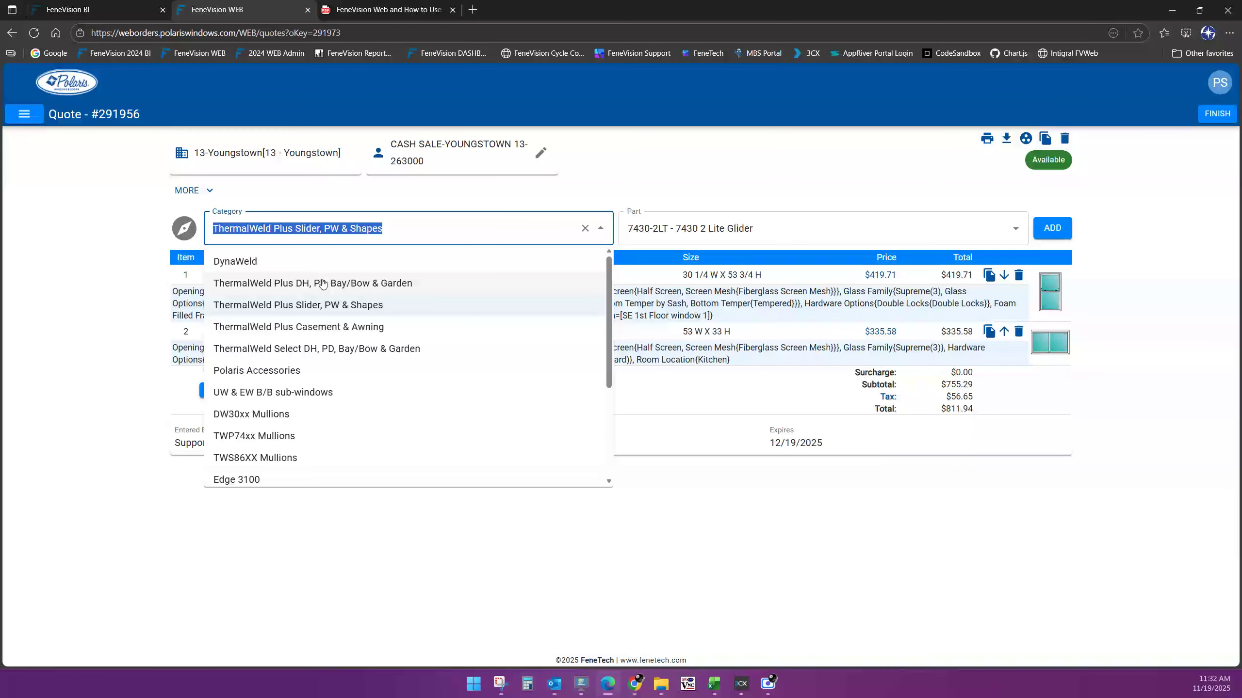
pyautogui.click(325, 283)
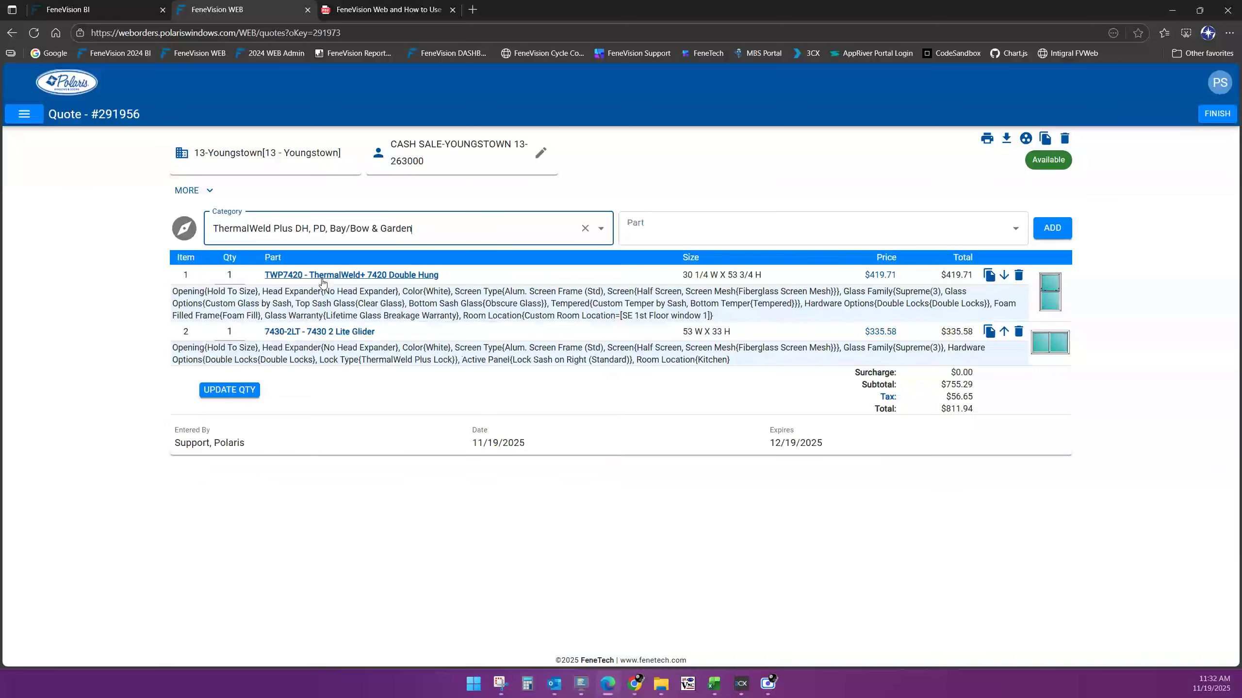
pyautogui.click(718, 234)
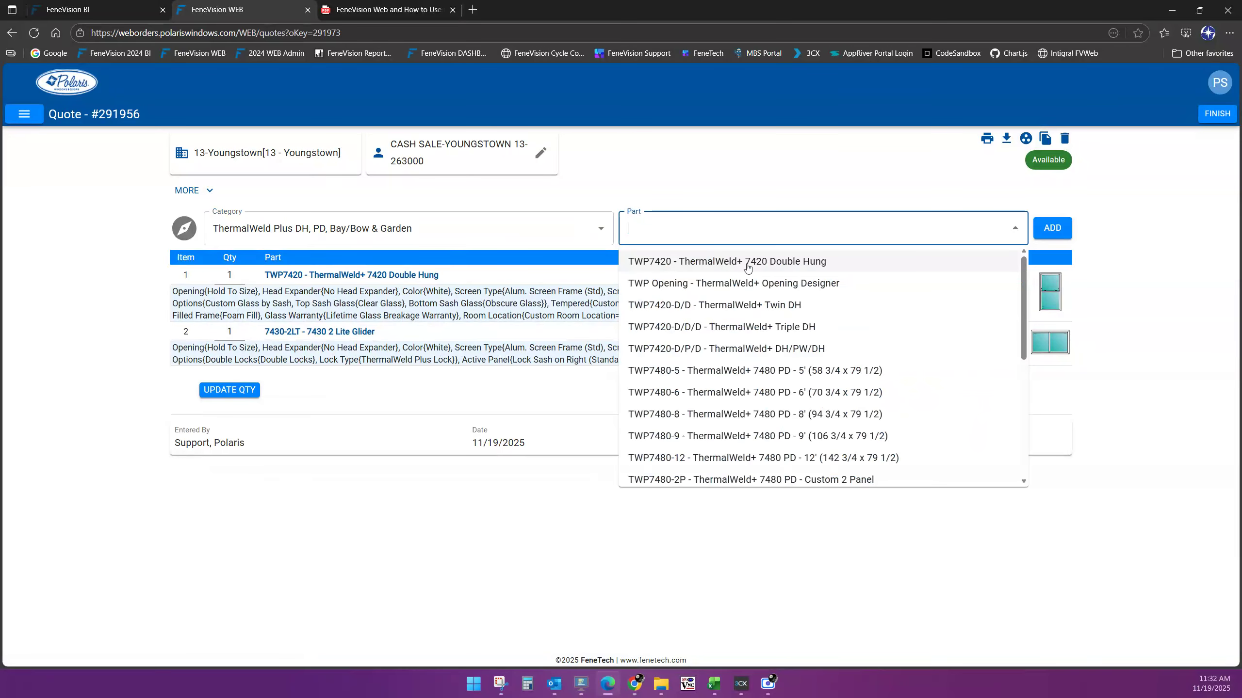
pyautogui.click(706, 287)
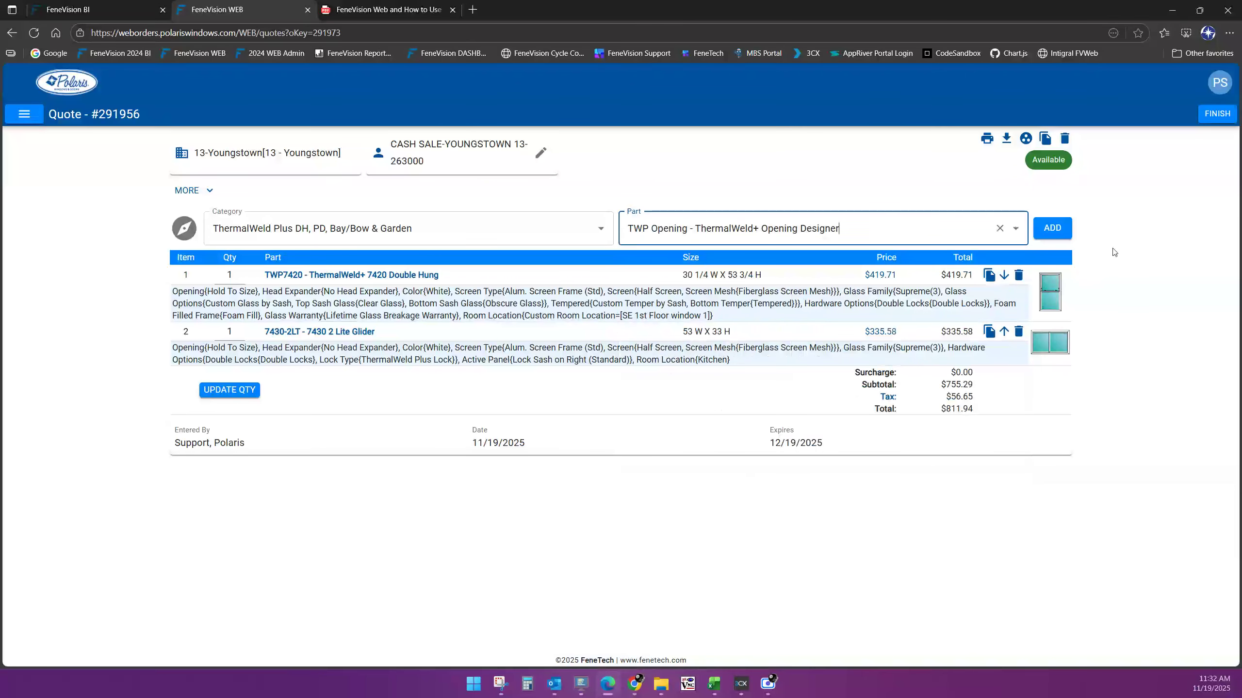
pyautogui.click(1058, 230)
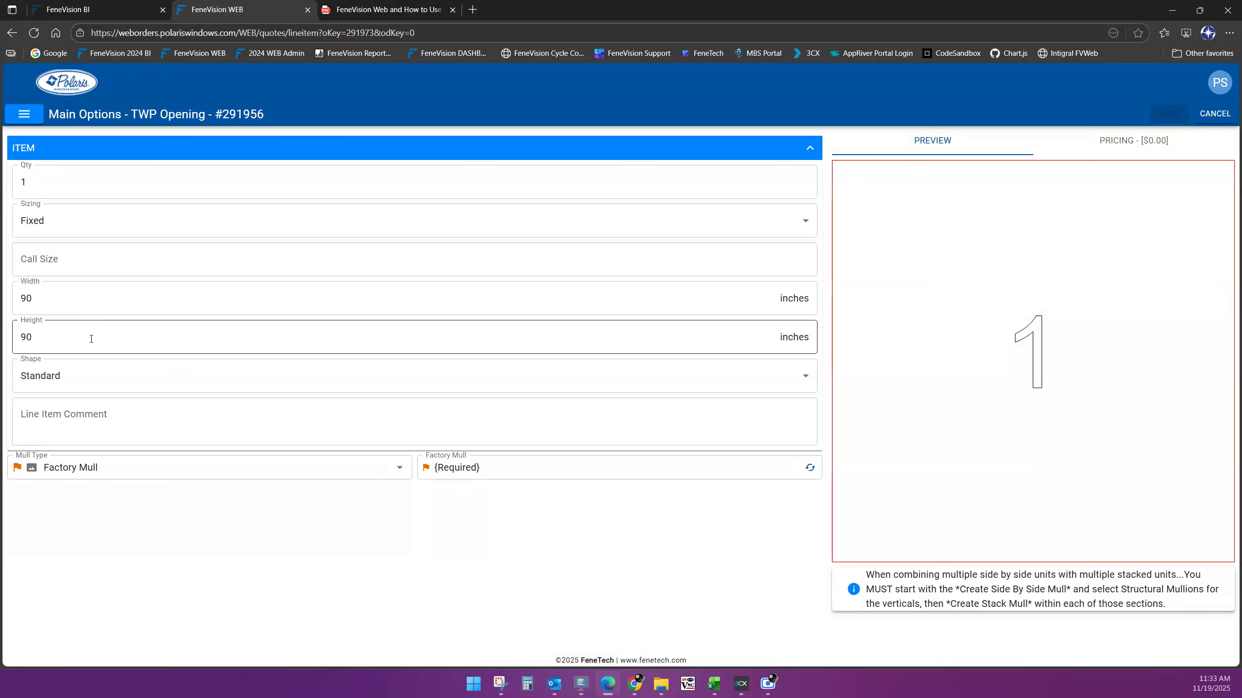
# Size the TWP Opening unit 82 inches wide by 60 inches high, keeping Factory Mull
pyautogui.click(46, 183)
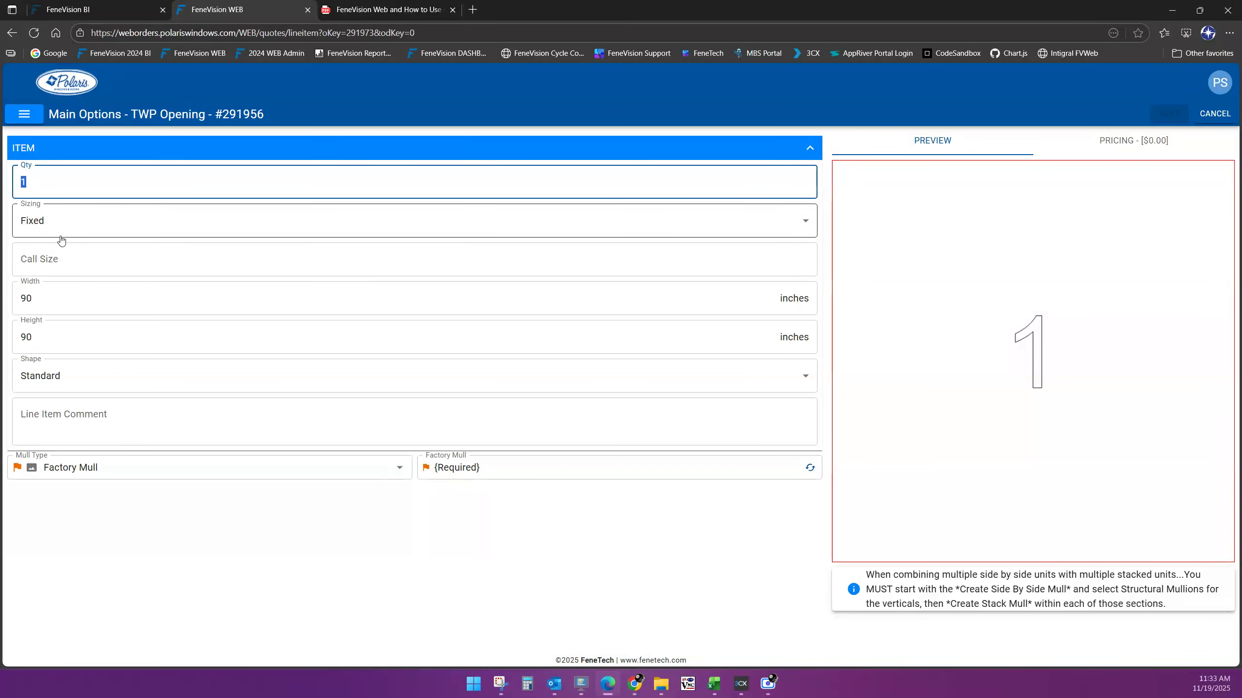
pyautogui.click(60, 305)
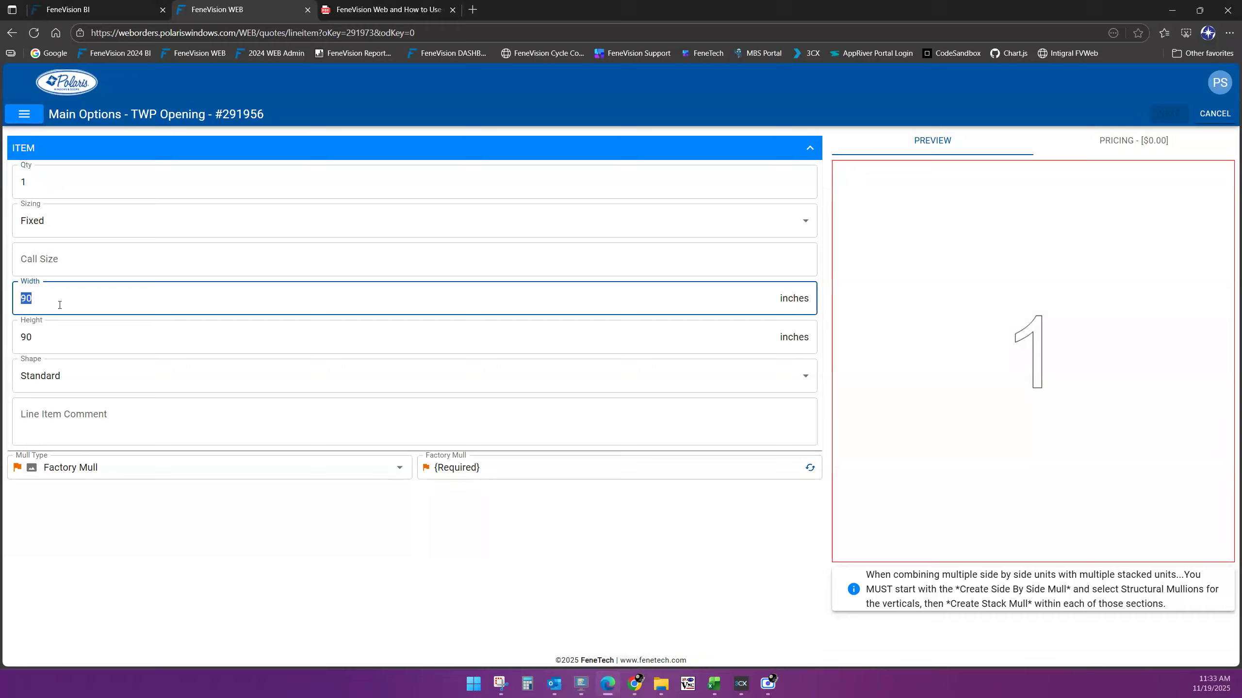
pyautogui.write('82')
pyautogui.press('Tab')
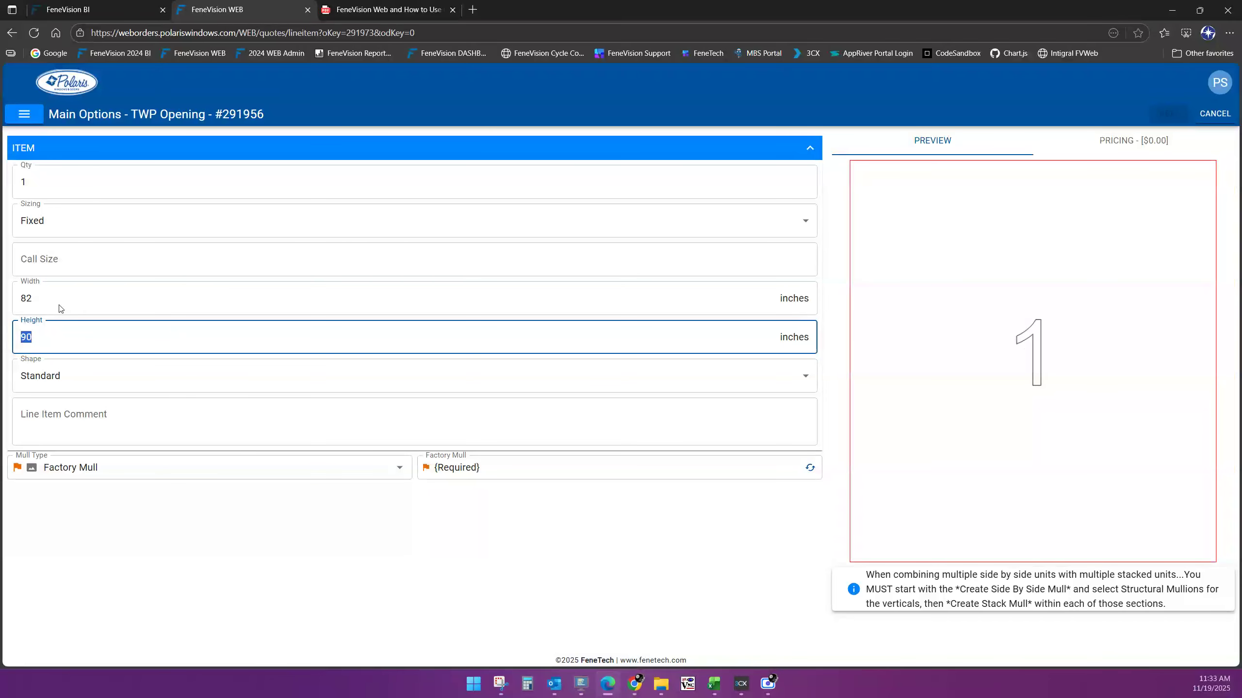
pyautogui.write('60')
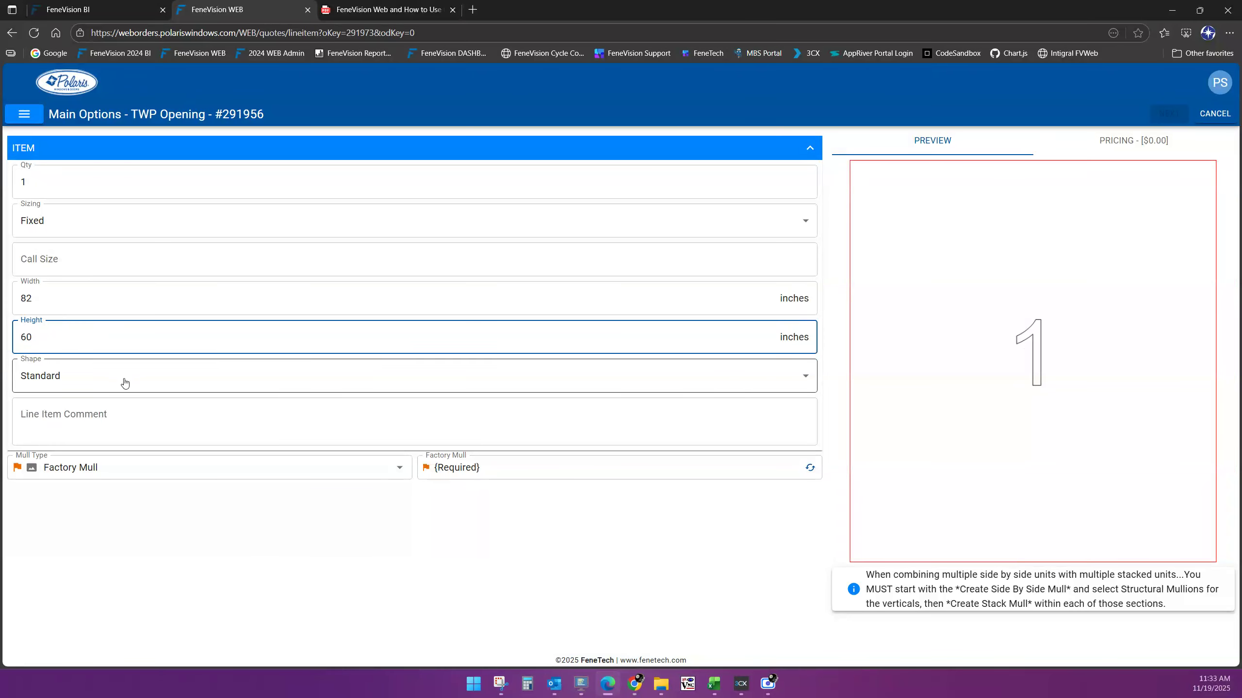
pyautogui.click(129, 434)
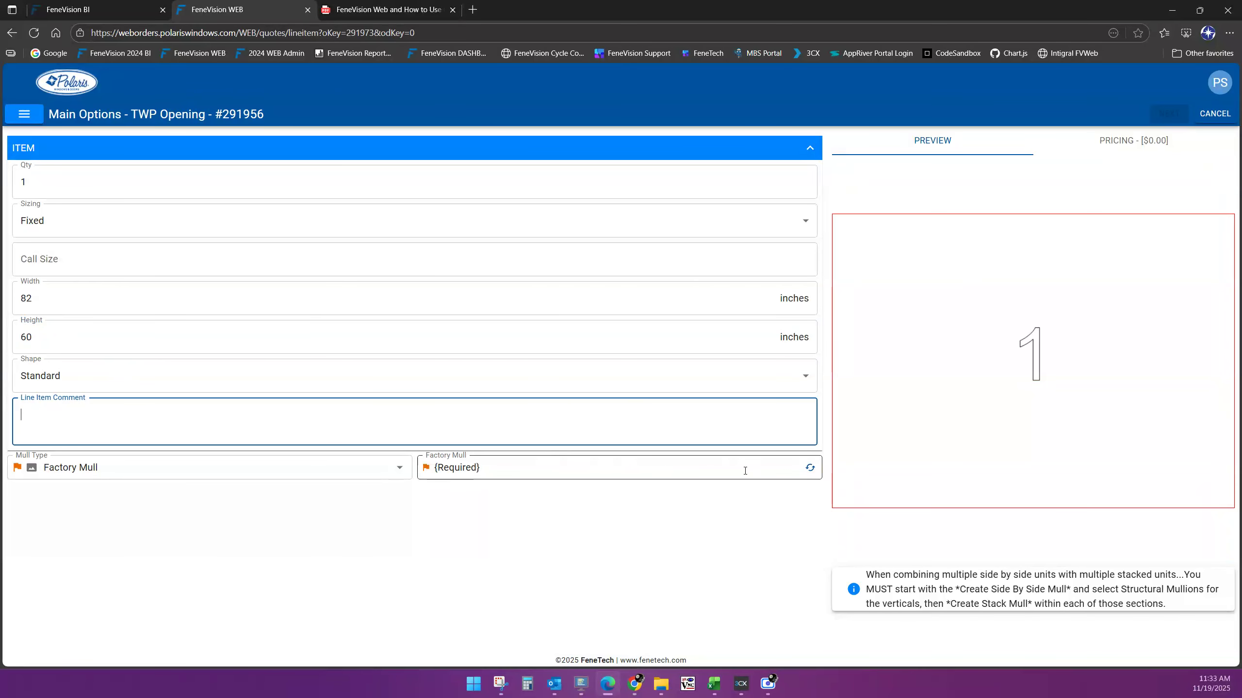
pyautogui.click(336, 469)
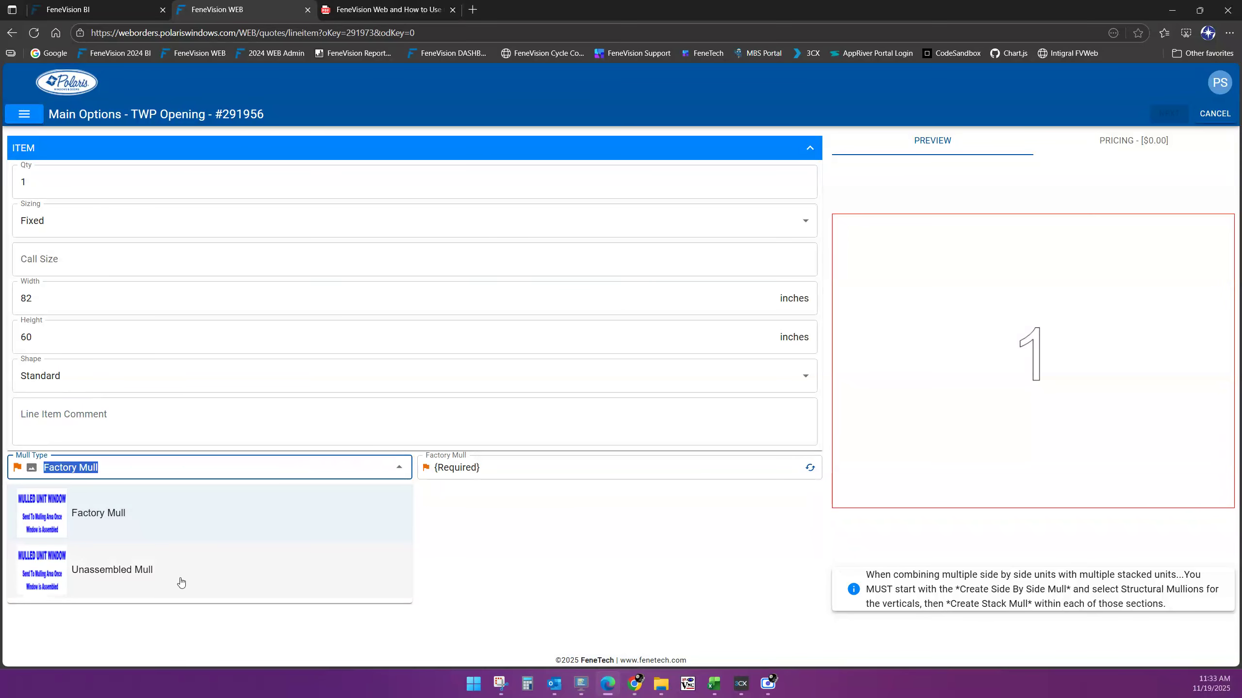
# Keep Factory Mull as the mull type and choose factory mull A
pyautogui.click(134, 519)
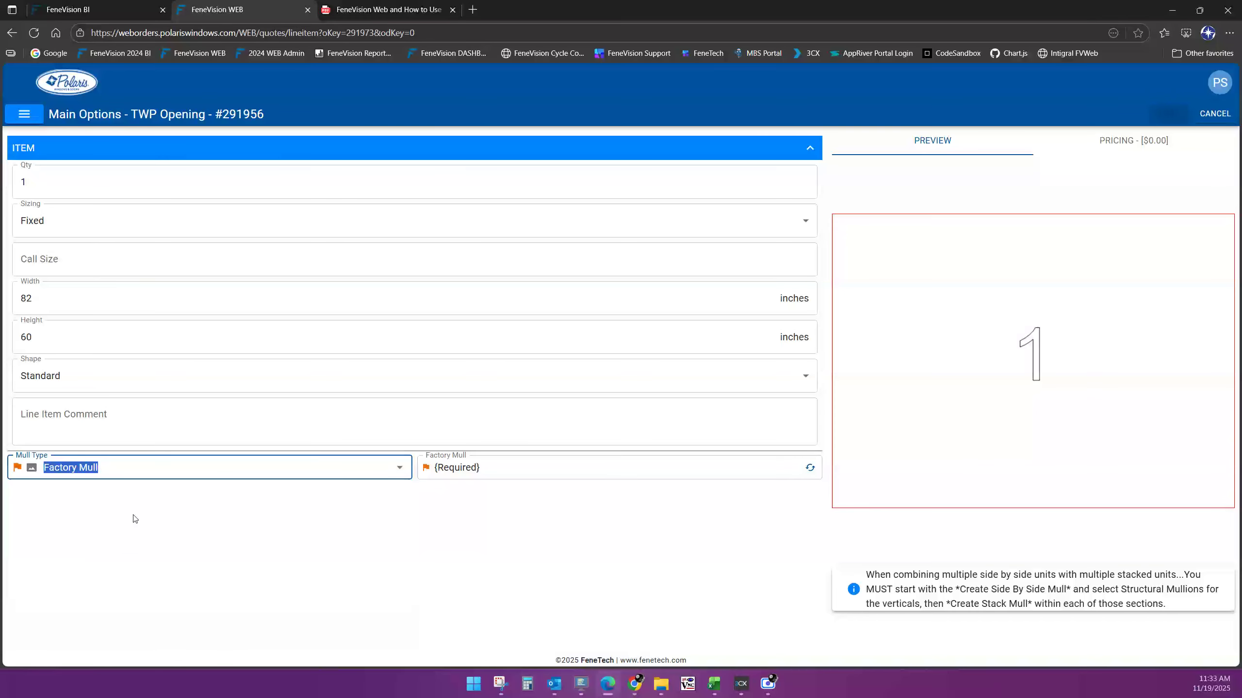
pyautogui.click(481, 465)
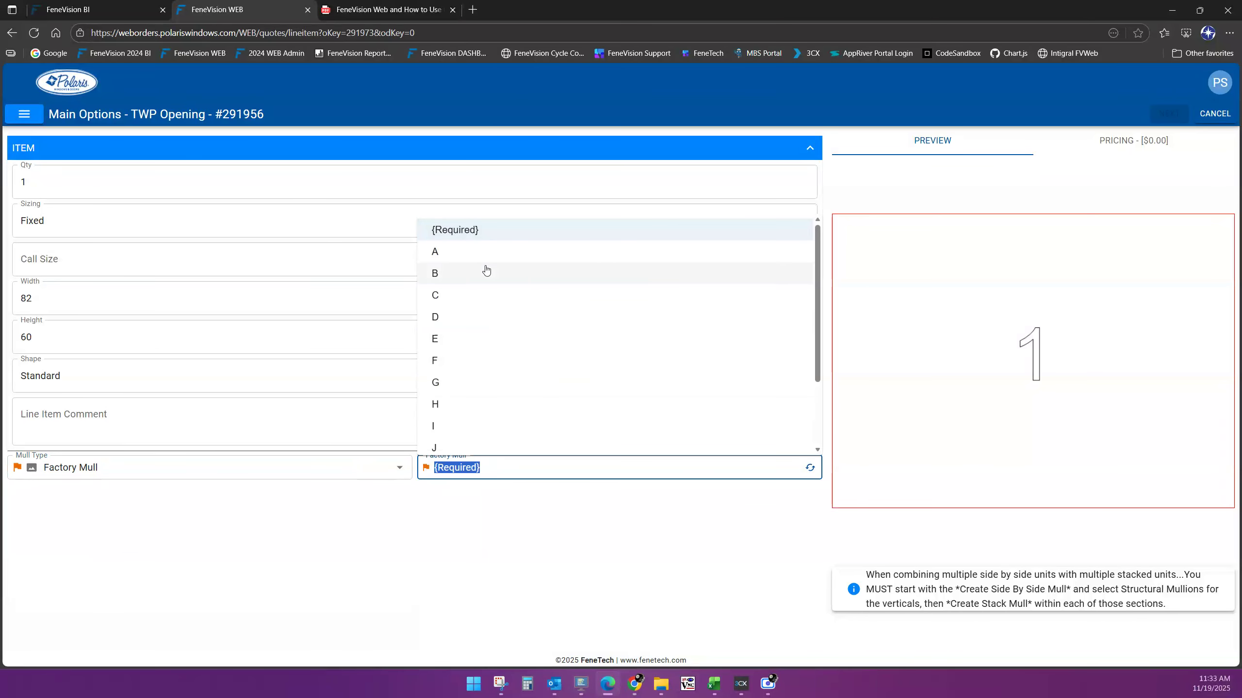
pyautogui.scroll(-2, 489, 269)
pyautogui.scroll(2, 492, 276)
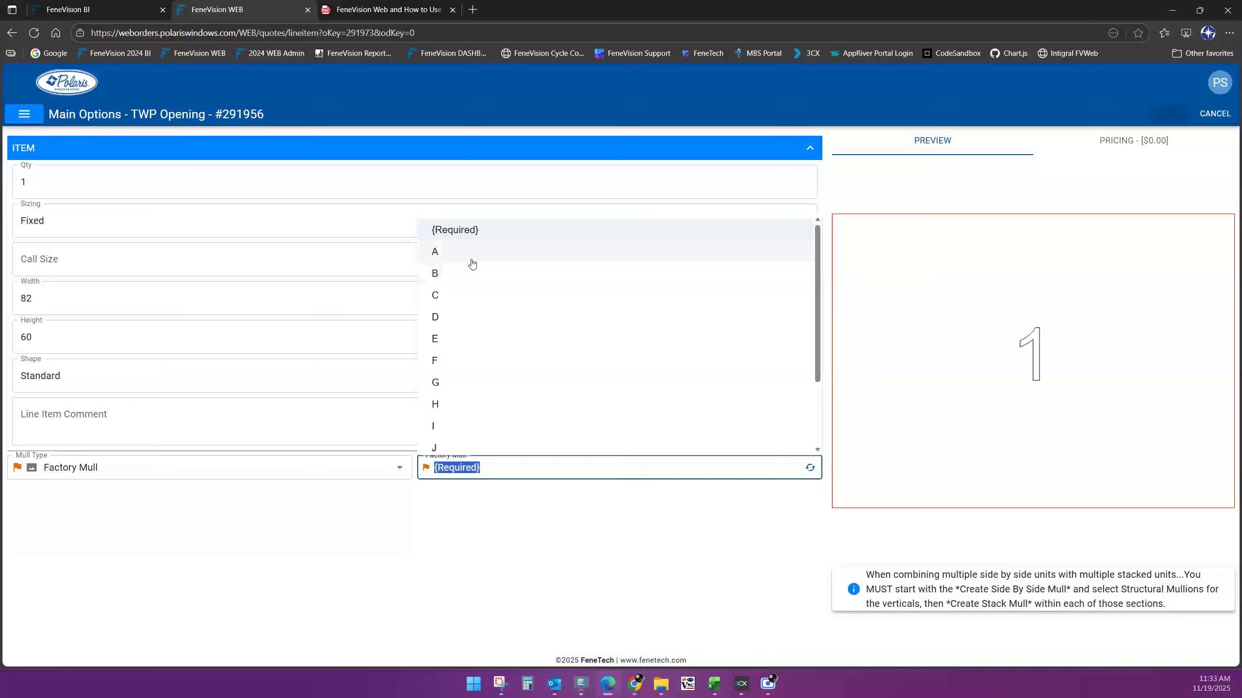
pyautogui.click(467, 261)
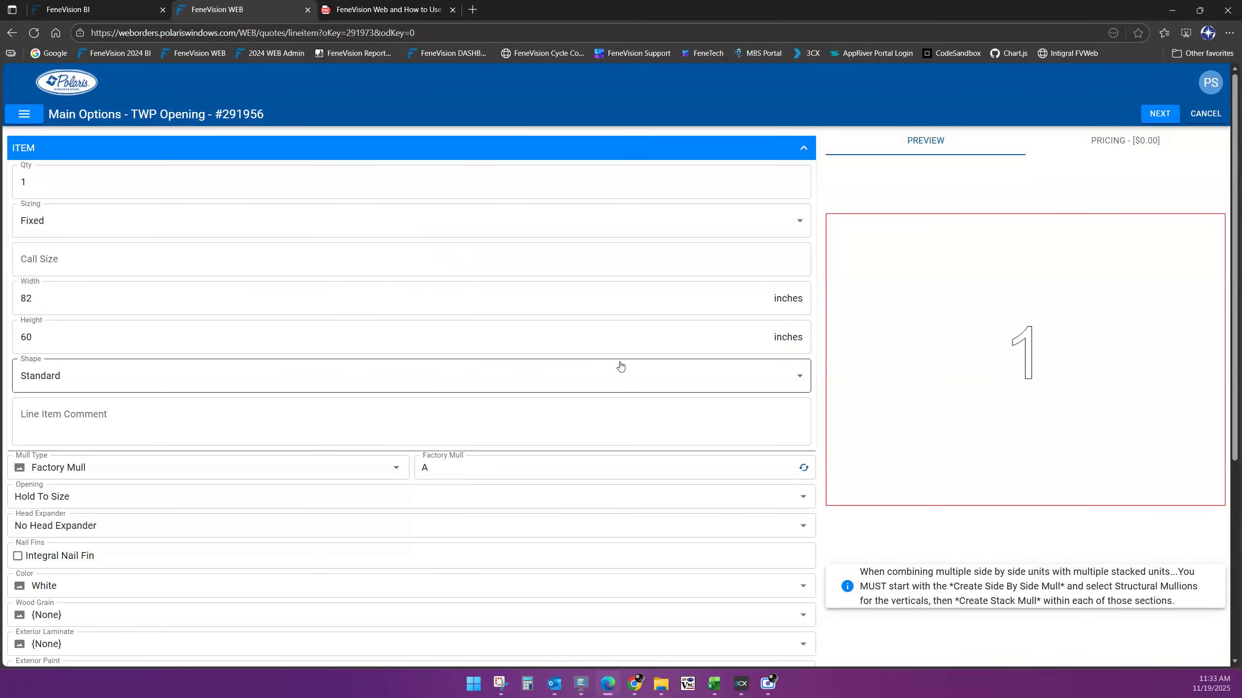
# Review the new option fields: White color, Supreme(3) glass family, Hold To Size opening, No Head Expander
pyautogui.scroll(-1, 561, 391)
pyautogui.scroll(-5, 561, 392)
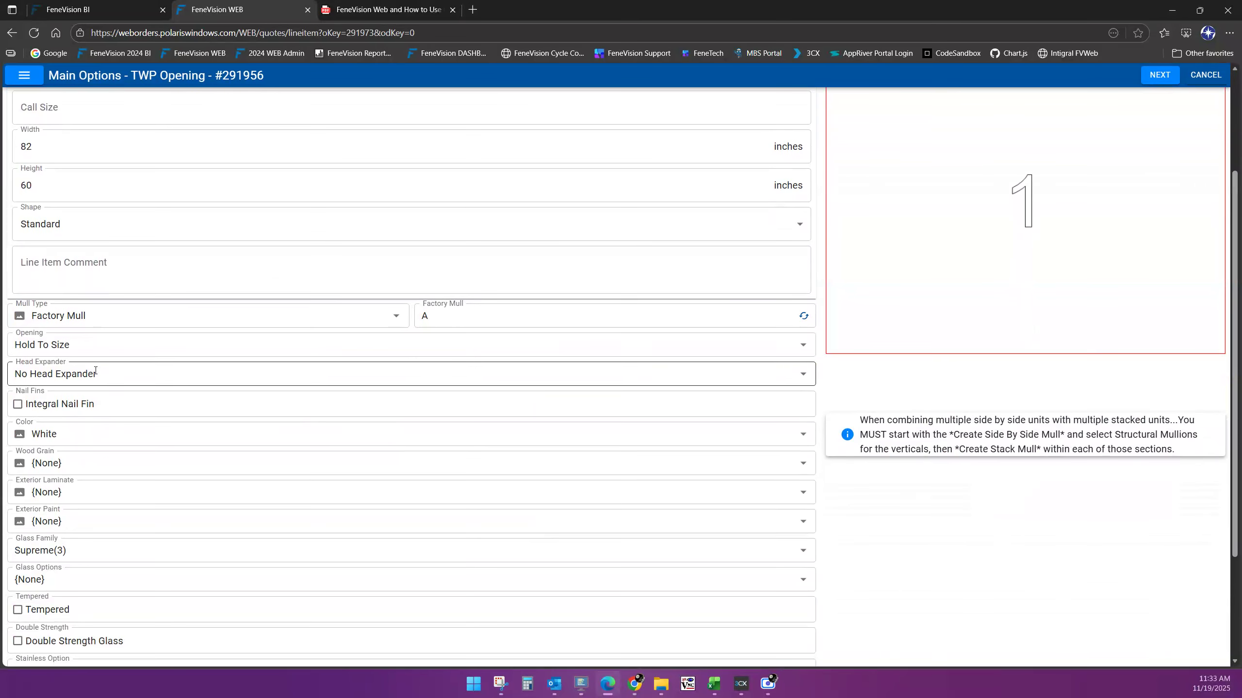
pyautogui.scroll(-1, 139, 341)
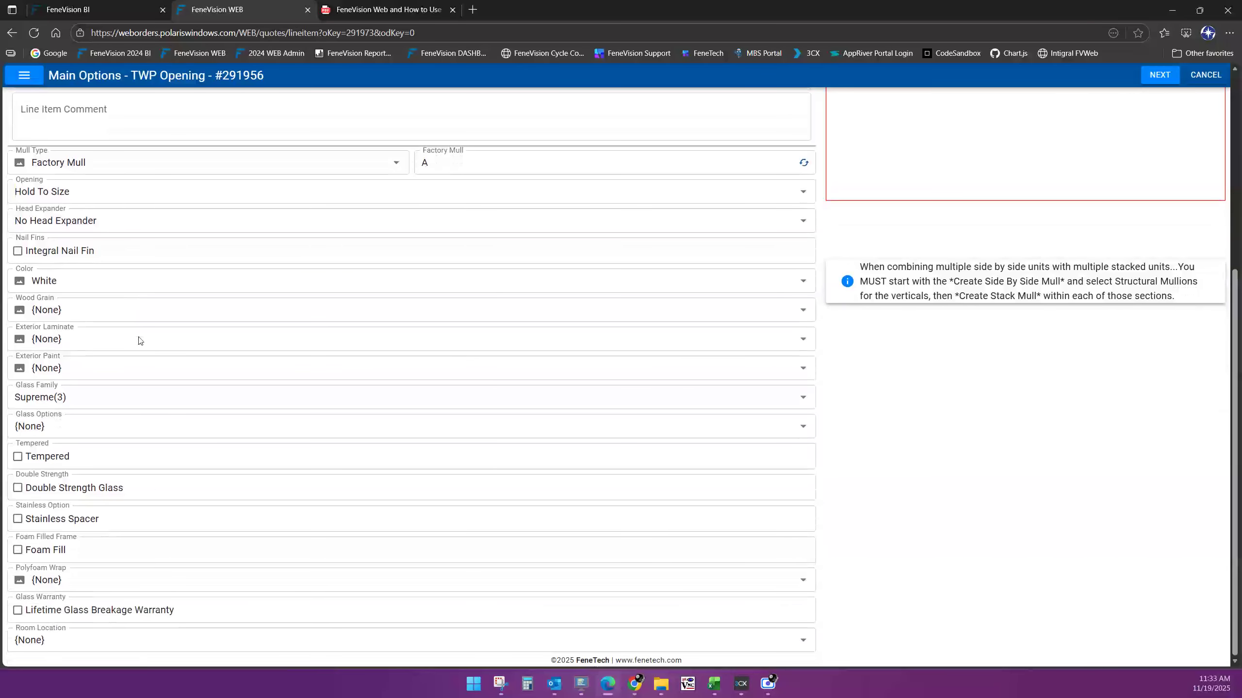
pyautogui.scroll(2, 138, 341)
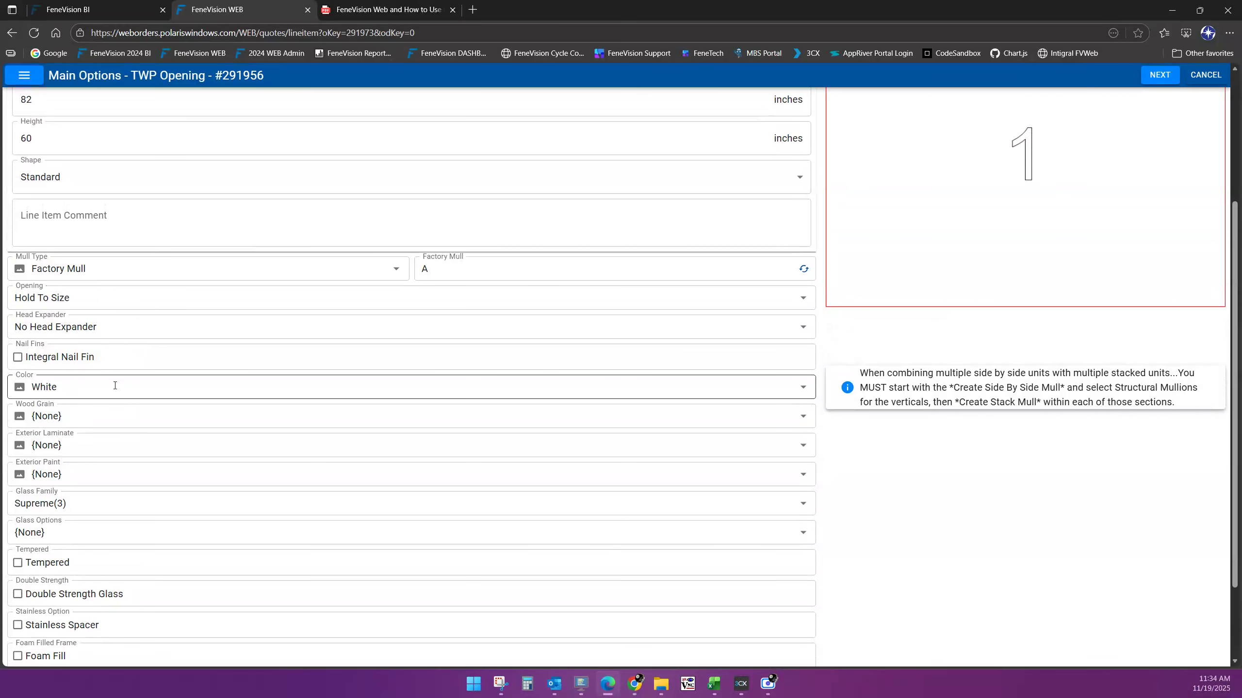
pyautogui.scroll(-2, 117, 391)
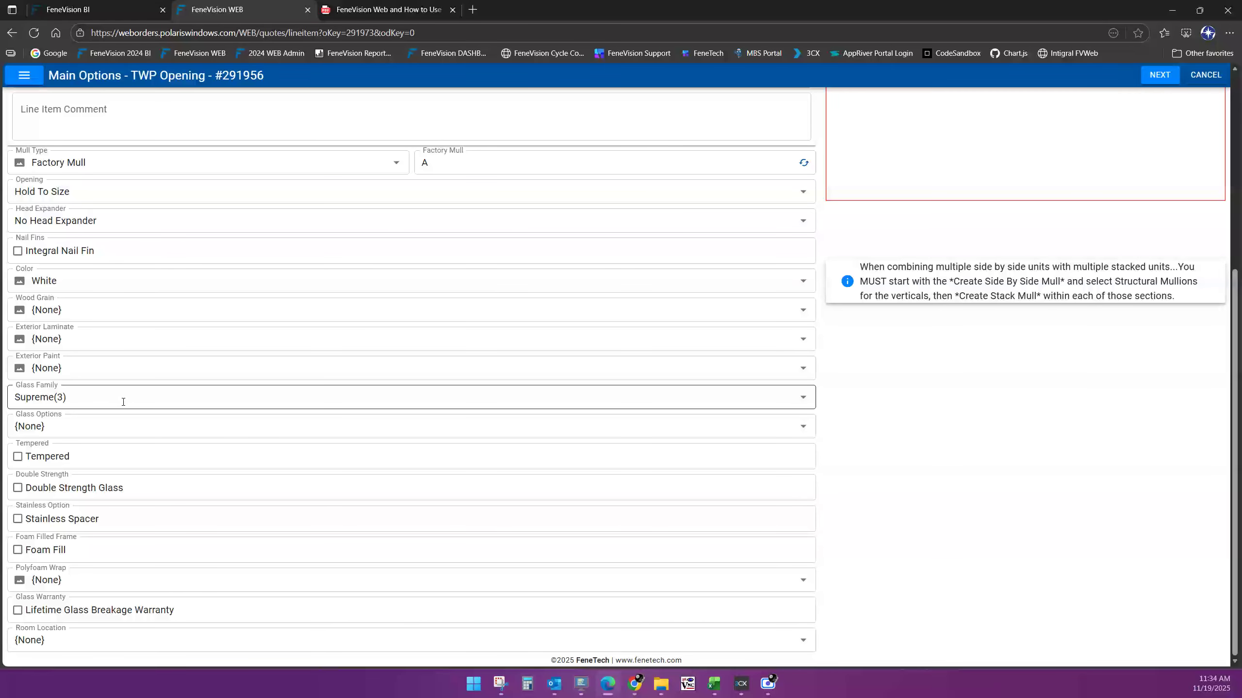
pyautogui.scroll(4, 1081, 338)
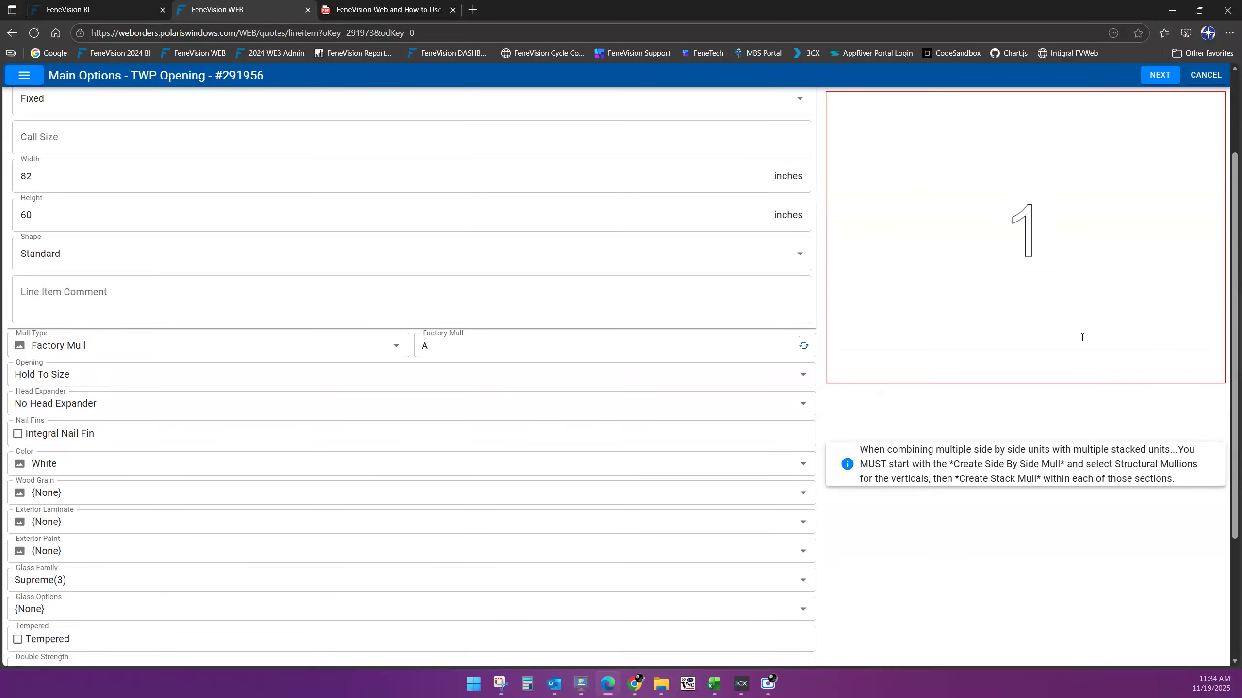
pyautogui.scroll(2, 1081, 338)
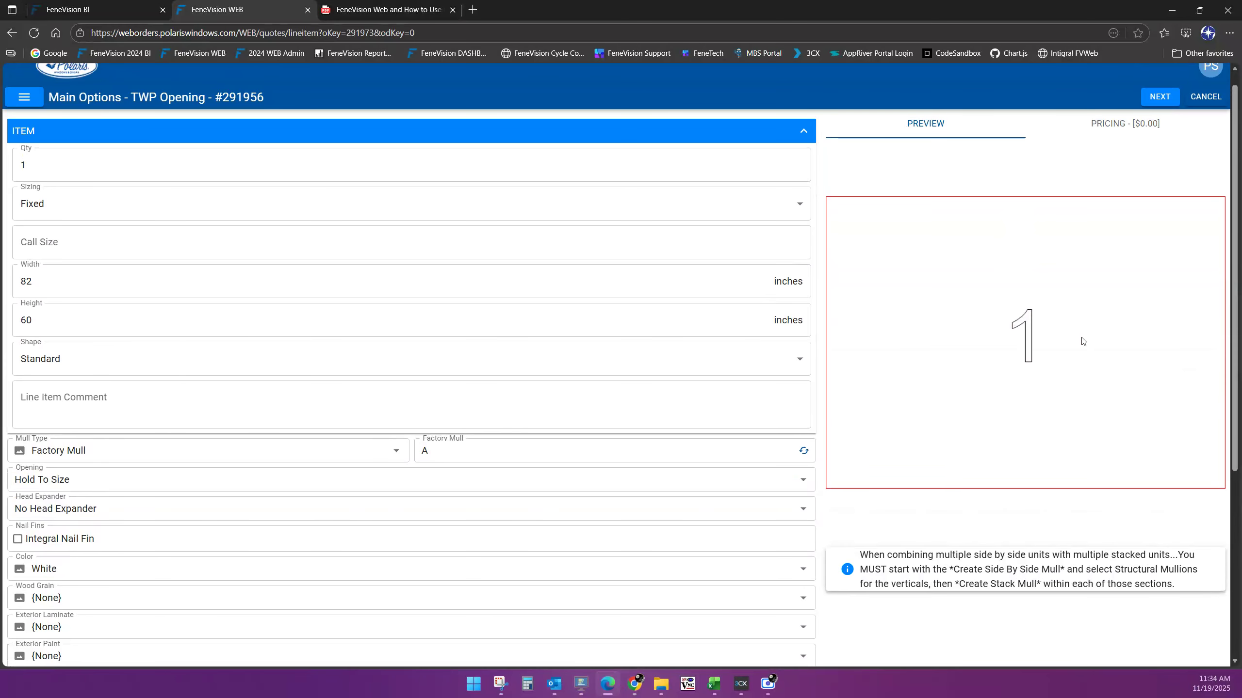
pyautogui.scroll(-3, 411, 399)
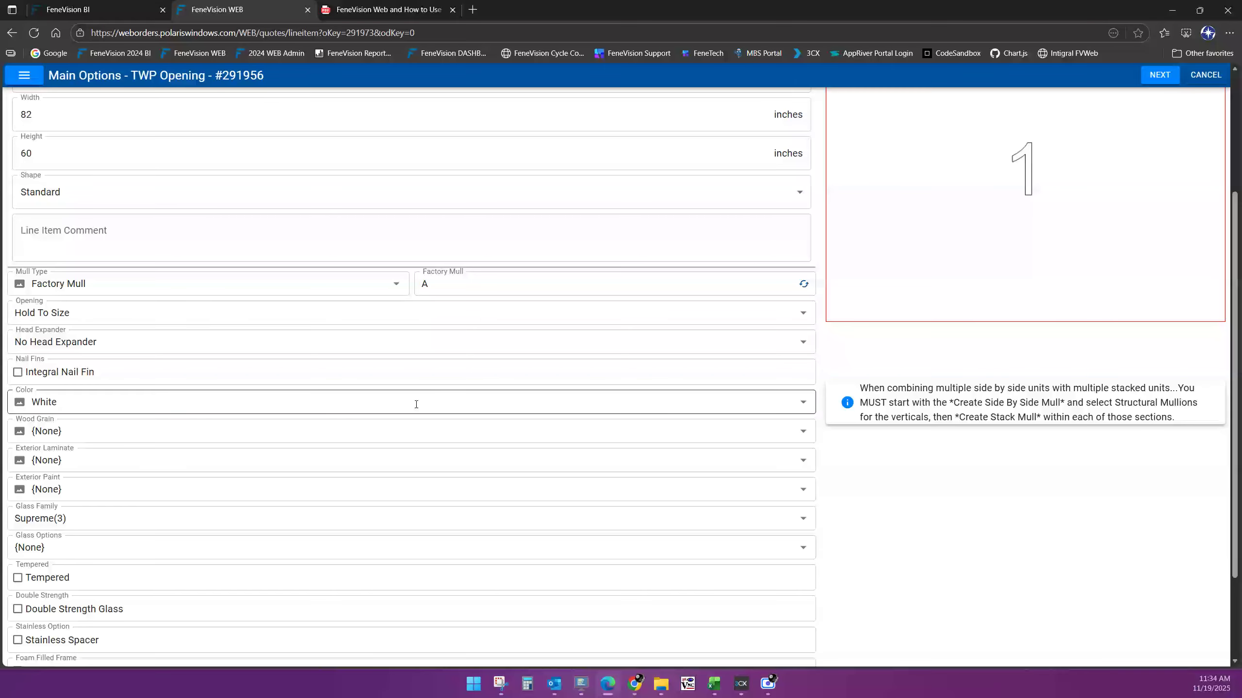
pyautogui.scroll(-2, 391, 446)
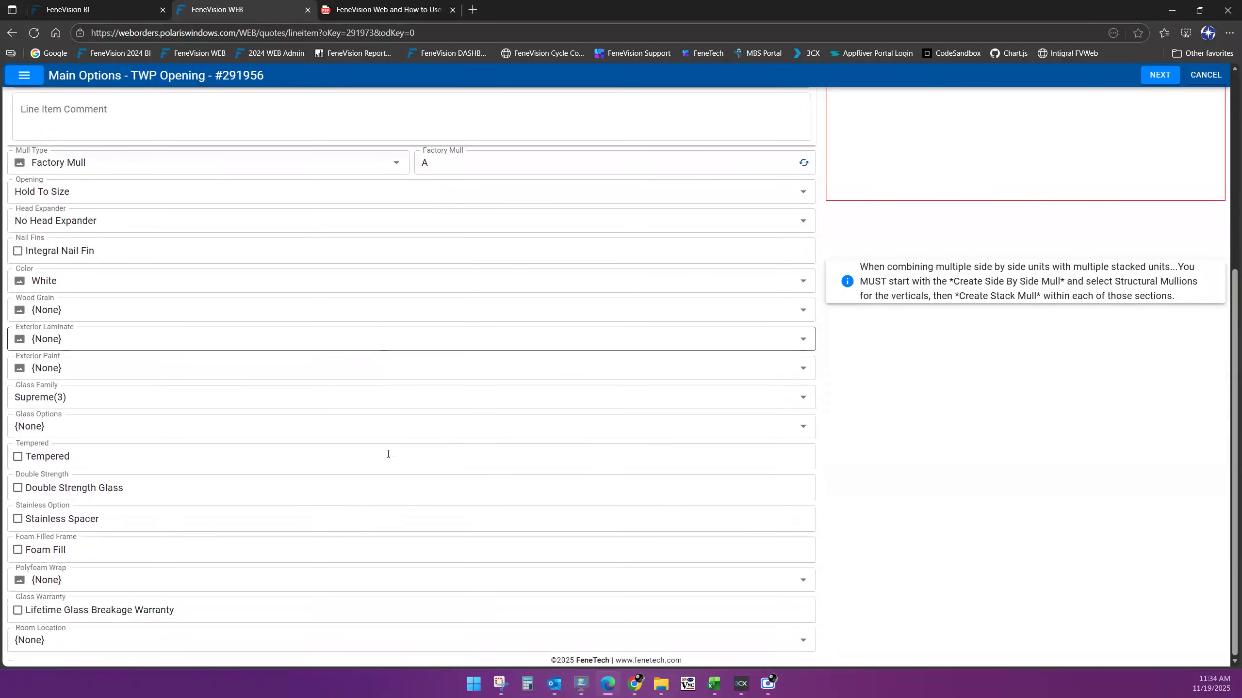
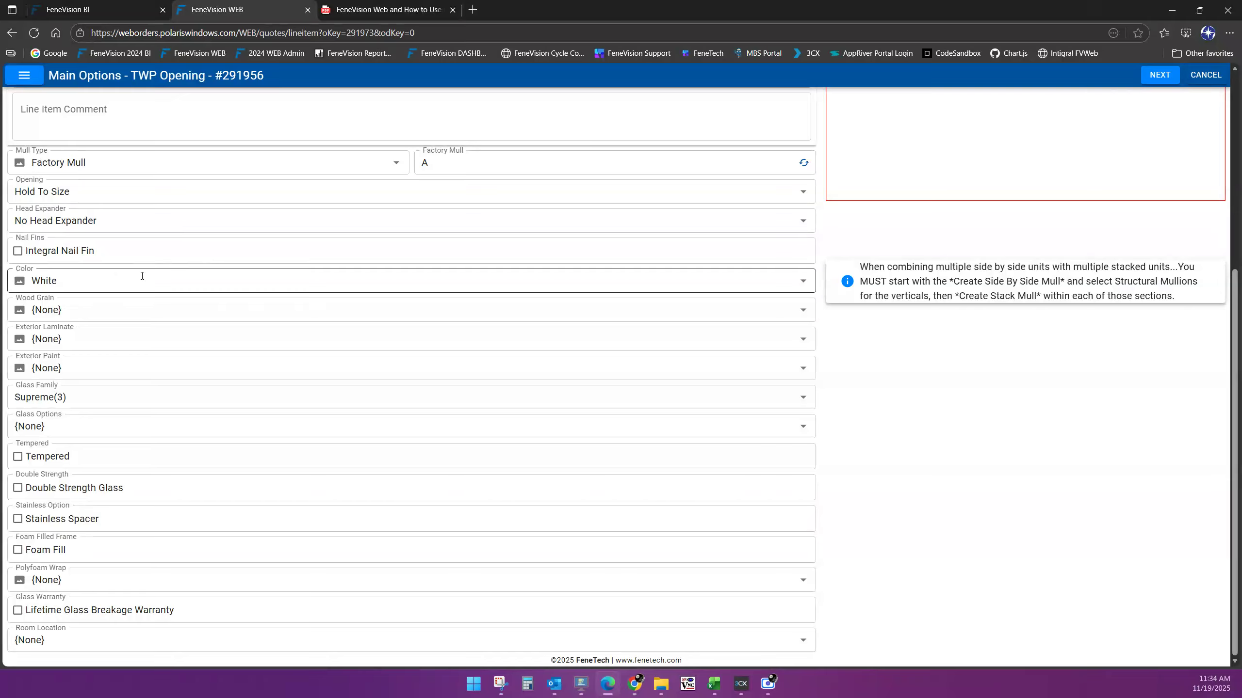
# Set the opening's Room Location to Great Room
pyautogui.scroll(1, 215, 289)
pyautogui.scroll(-1, 216, 291)
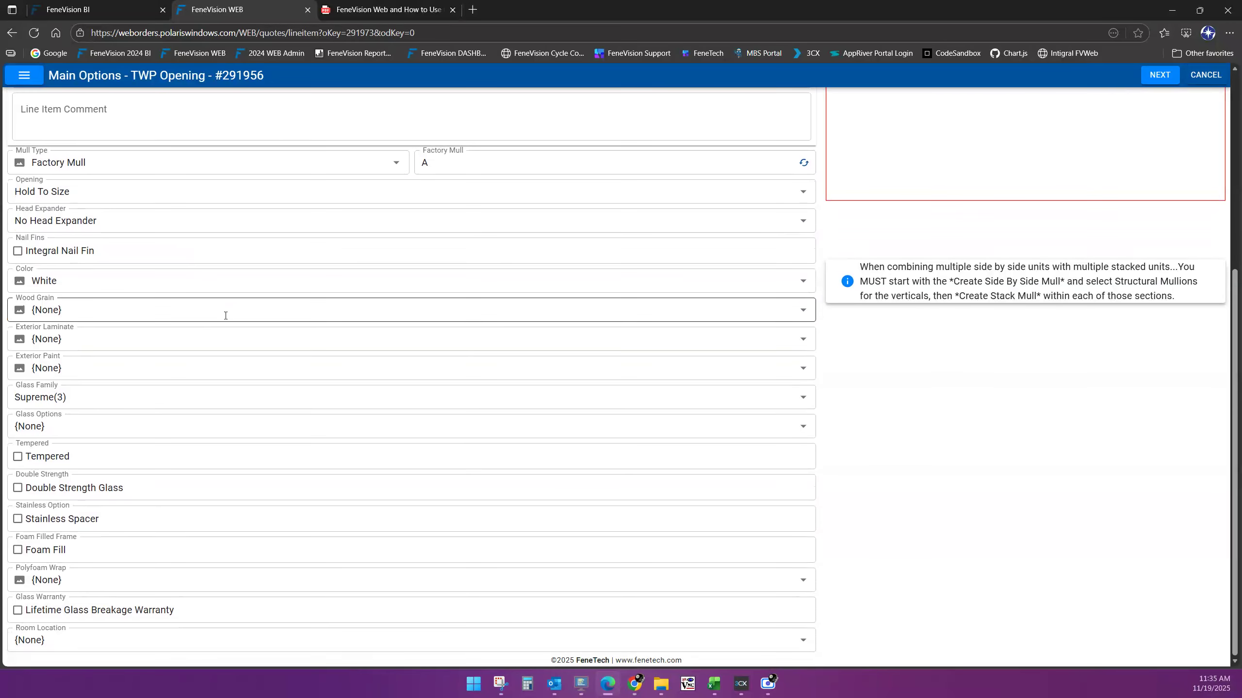
pyautogui.click(124, 645)
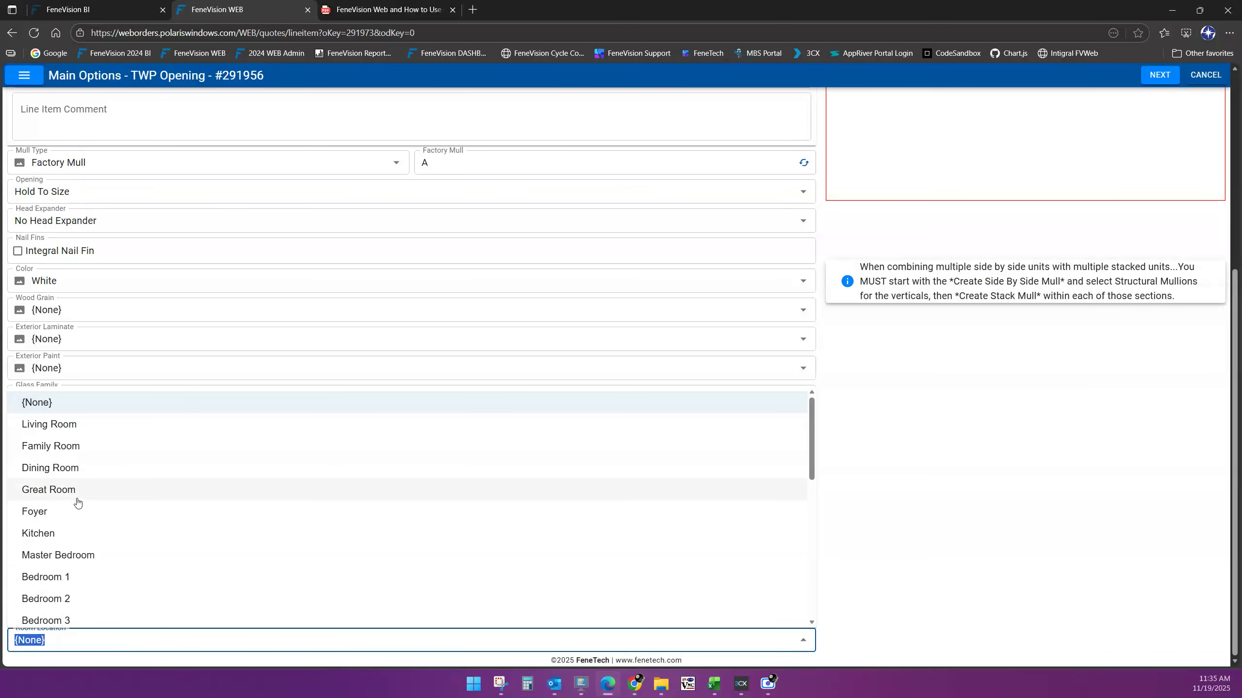
pyautogui.click(49, 490)
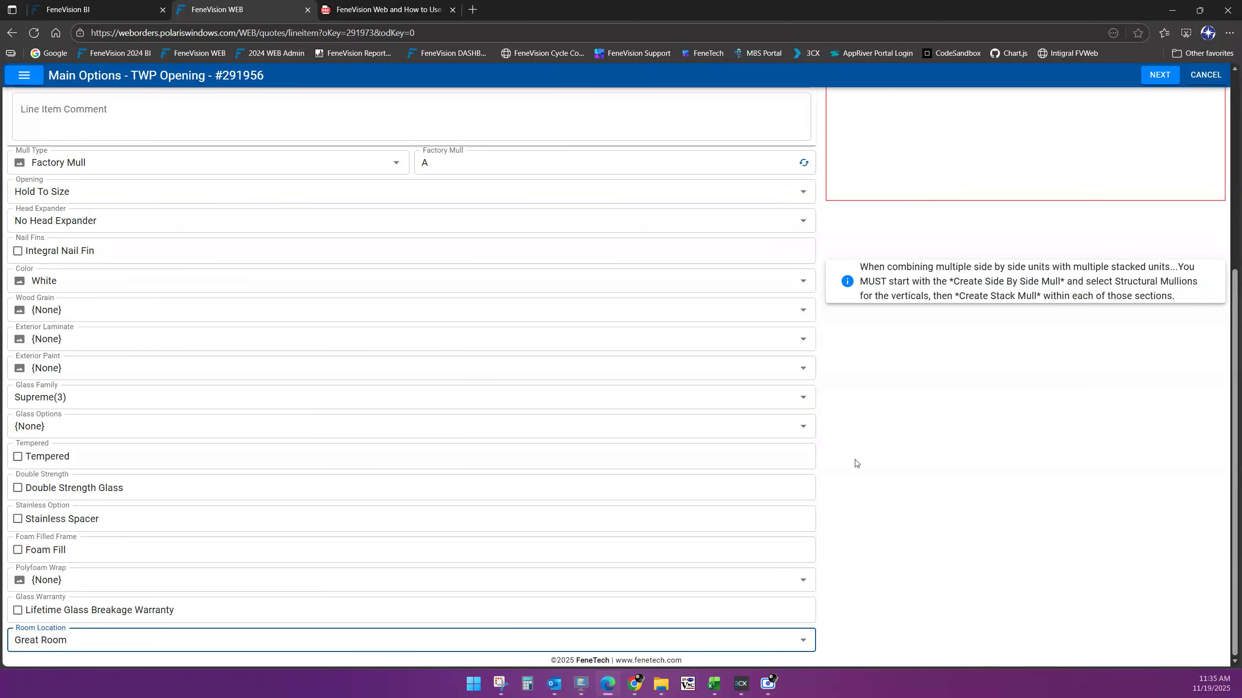
# Point out the note about combining multiple units, then continue to the Add Quote Item page
pyautogui.scroll(3, 1137, 460)
pyautogui.scroll(5, 1137, 460)
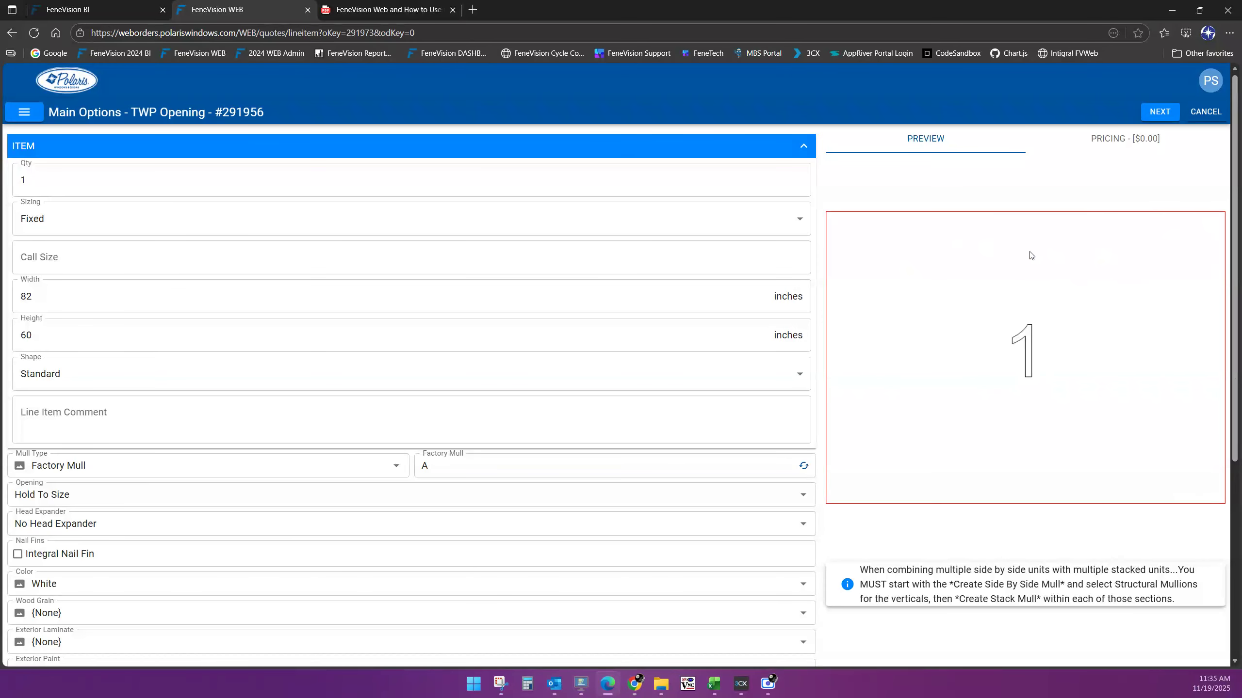
pyautogui.scroll(-2, 899, 519)
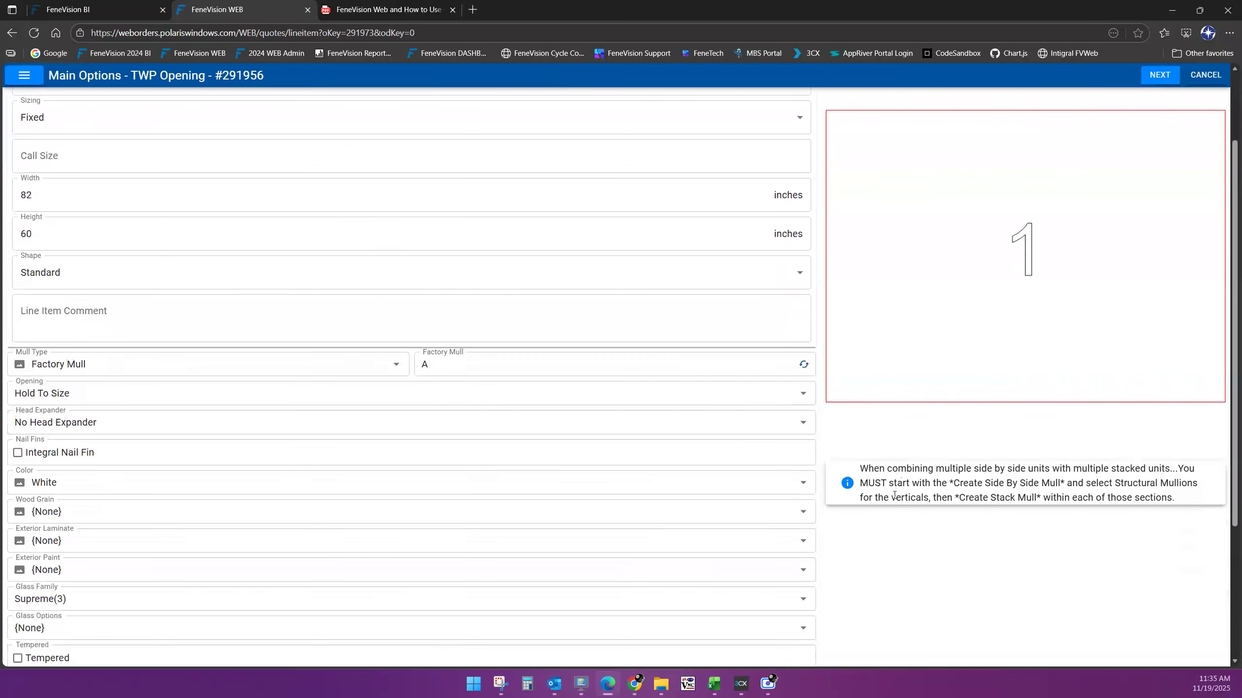
pyautogui.moveTo(861, 460); pyautogui.dragTo(1176, 493)
pyautogui.click(1058, 537)
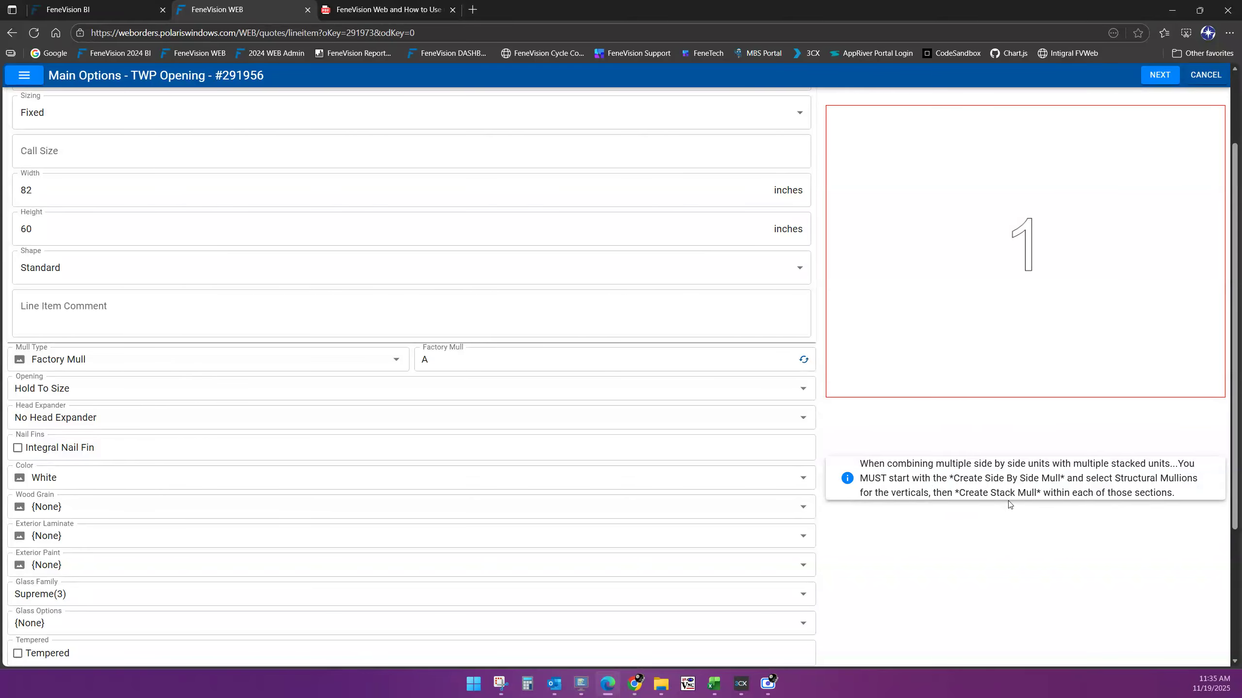
pyautogui.scroll(3, 1101, 338)
pyautogui.scroll(-3, 304, 325)
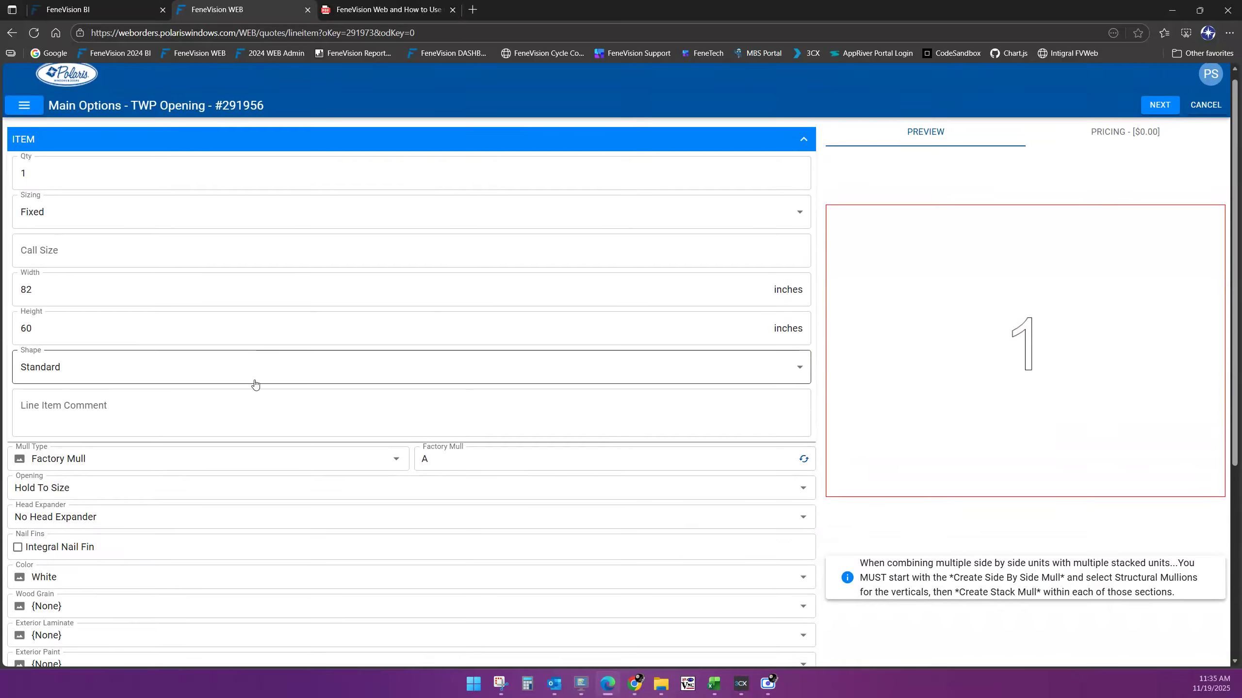
pyautogui.scroll(3, 322, 432)
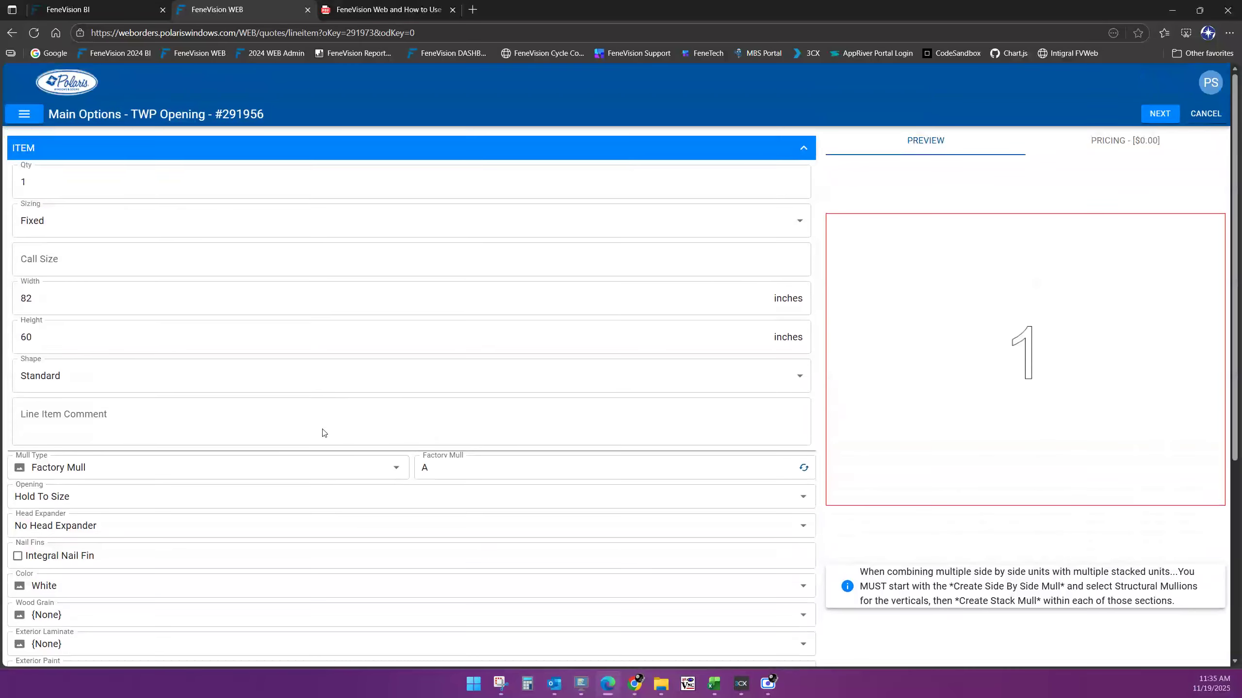
pyautogui.click(1158, 114)
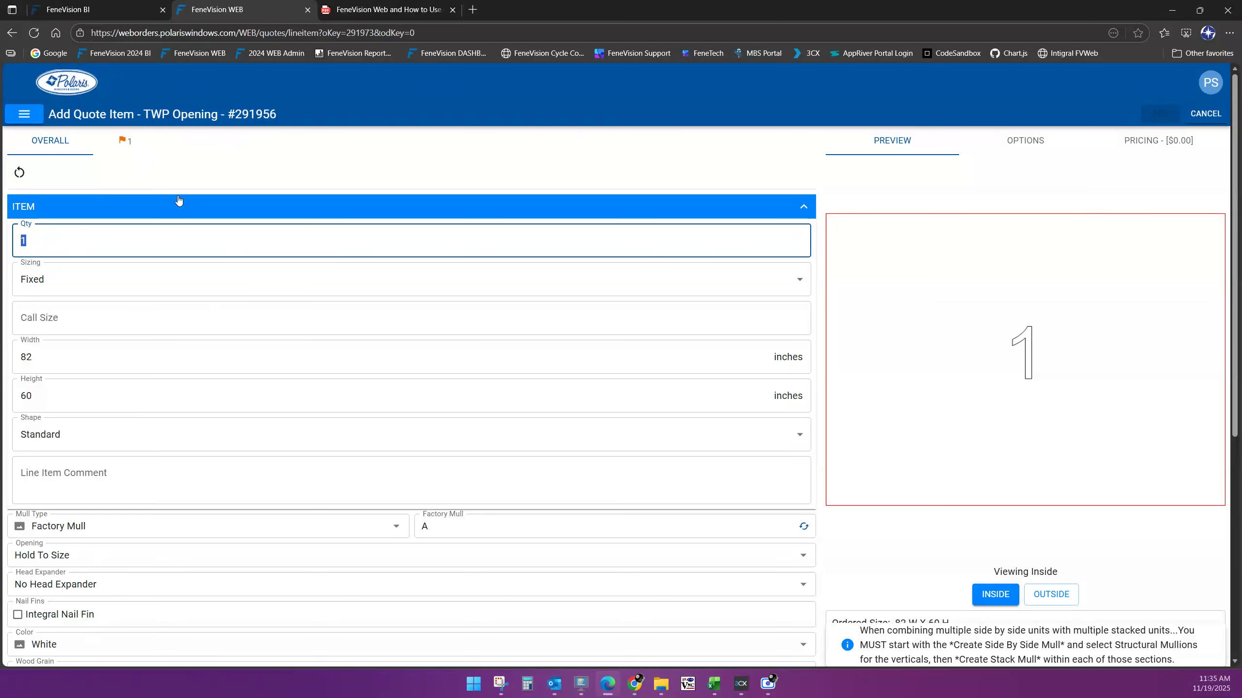
# Open section 1 of the opening, showing its 82 W x 60 H item size
pyautogui.scroll(-2, 107, 594)
pyautogui.scroll(-2, 107, 597)
pyautogui.scroll(6, 146, 391)
pyautogui.click(124, 150)
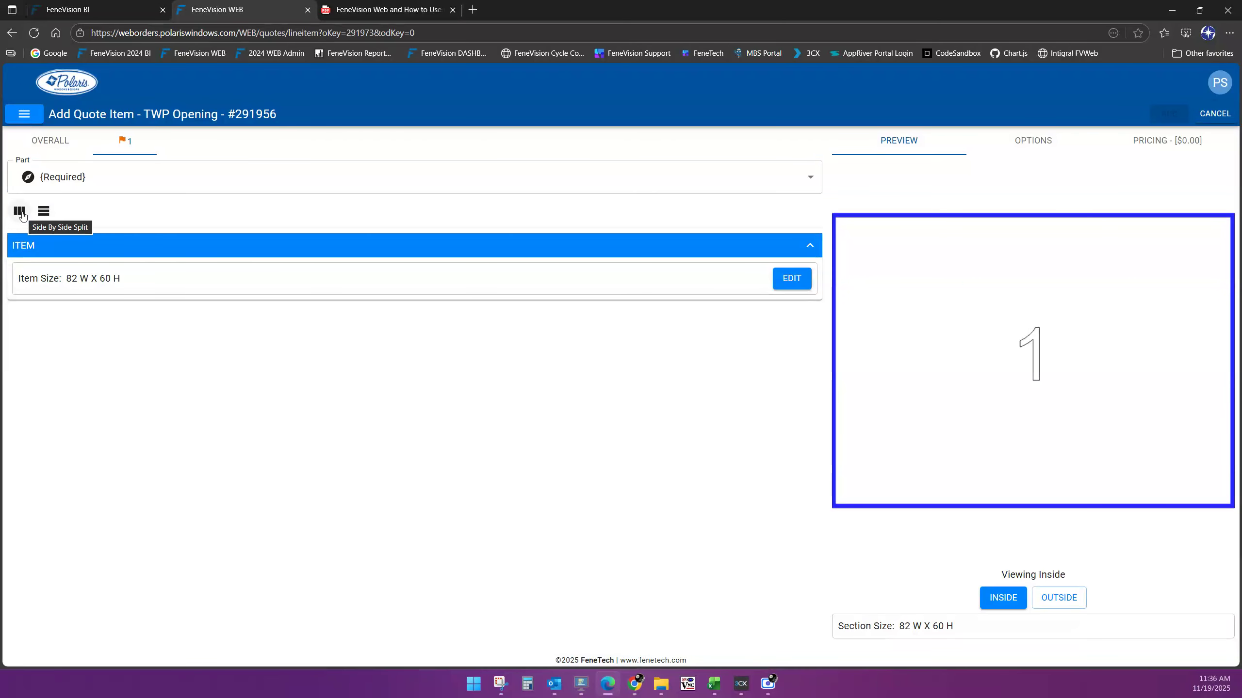
# Try a side-by-side split with a different section count, then abandon it and return to the overall details
pyautogui.click(20, 212)
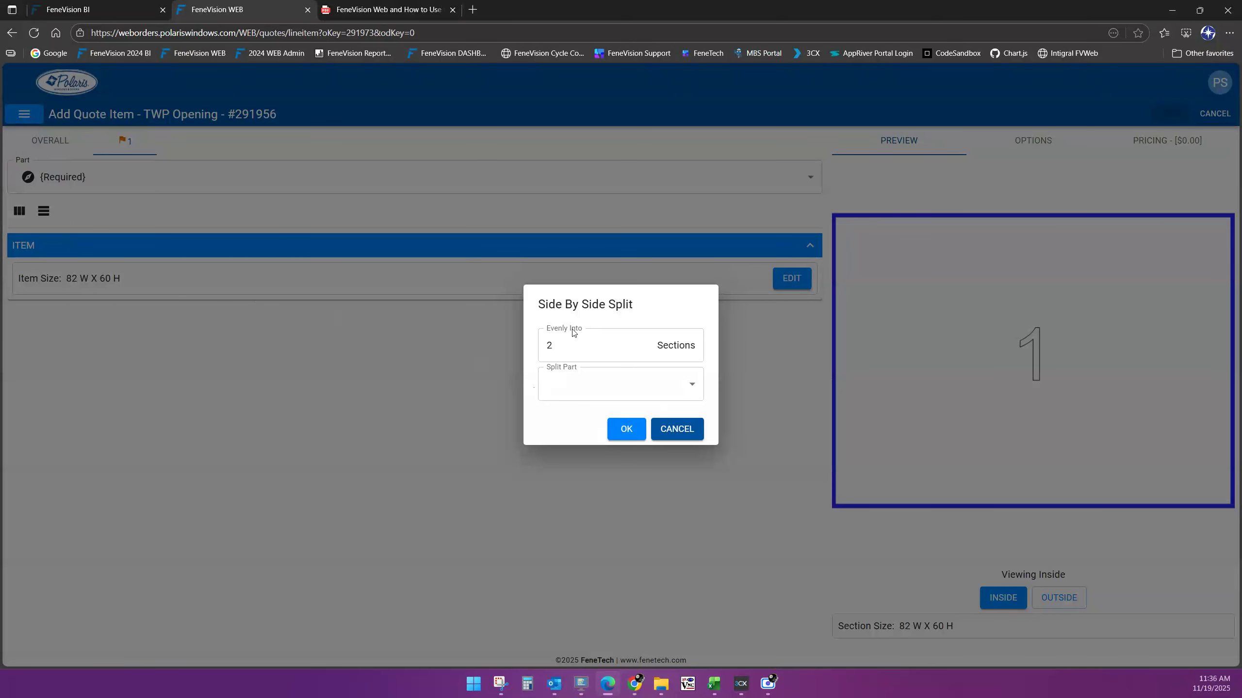
pyautogui.click(564, 339)
pyautogui.moveTo(566, 343); pyautogui.dragTo(508, 353)
pyautogui.write('3')
pyautogui.press('BackSpace')
pyautogui.write('0')
pyautogui.click(698, 384)
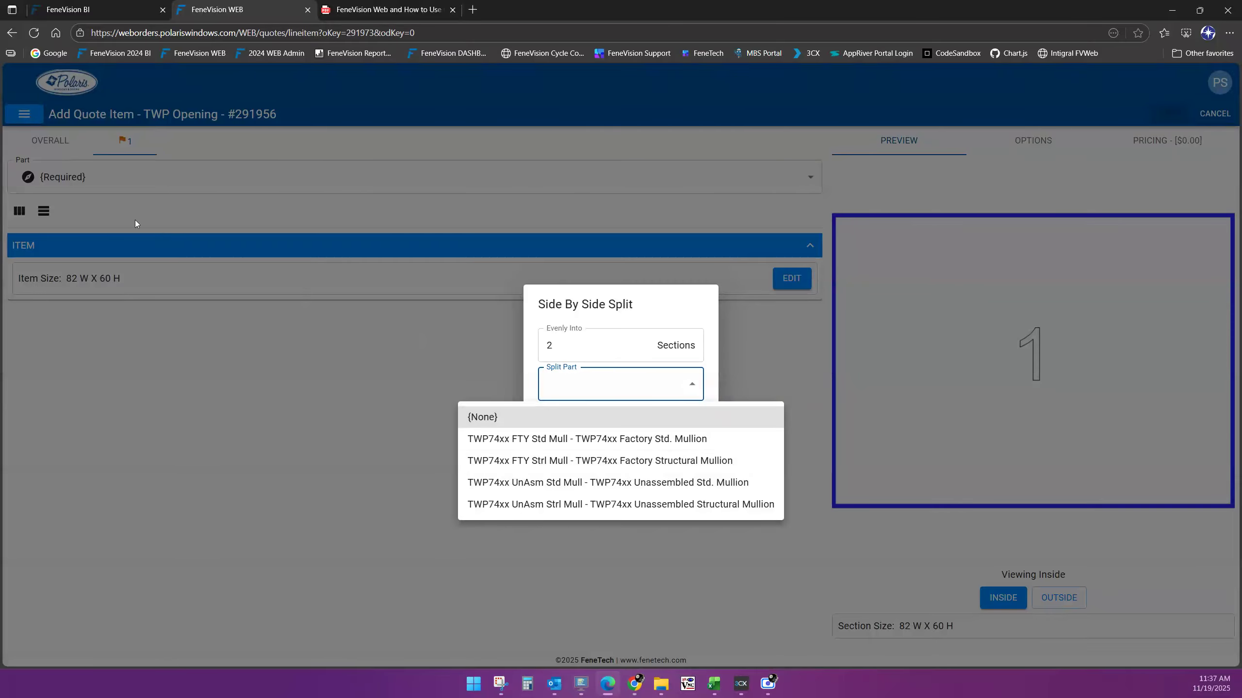
pyautogui.click(50, 143)
pyautogui.click(49, 143)
pyautogui.click(50, 142)
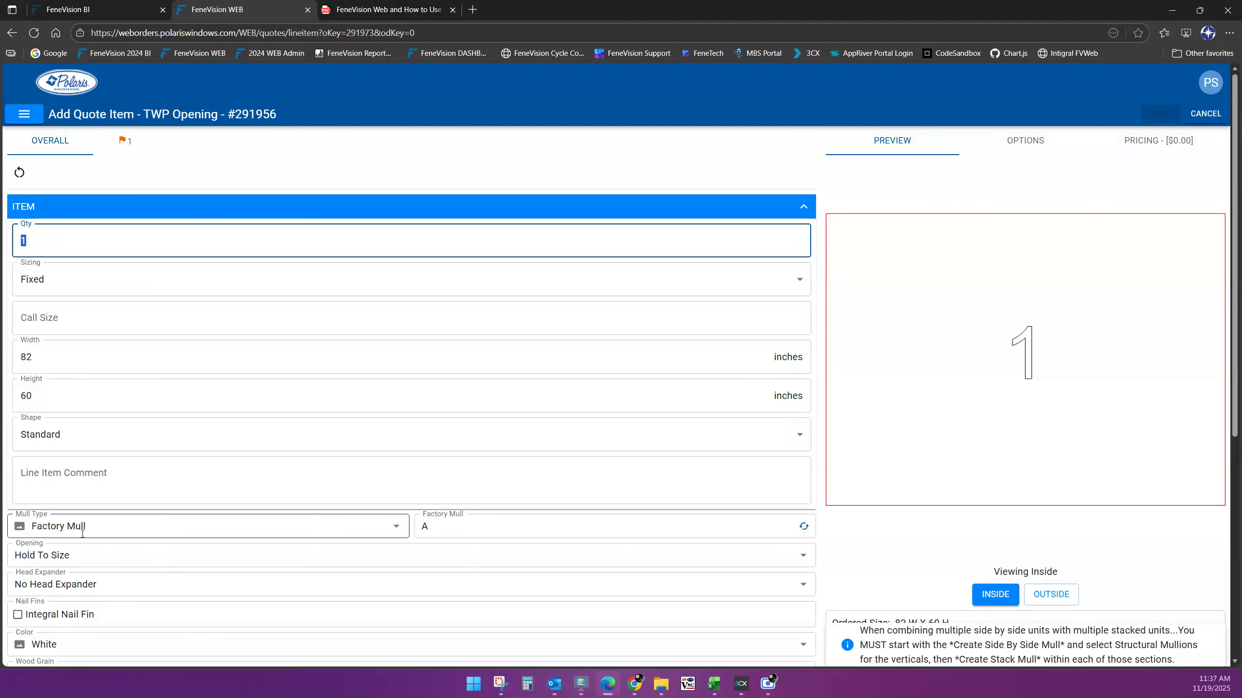
# Split section 1 side by side into two sections with the Factory Std. Mullion
pyautogui.click(125, 141)
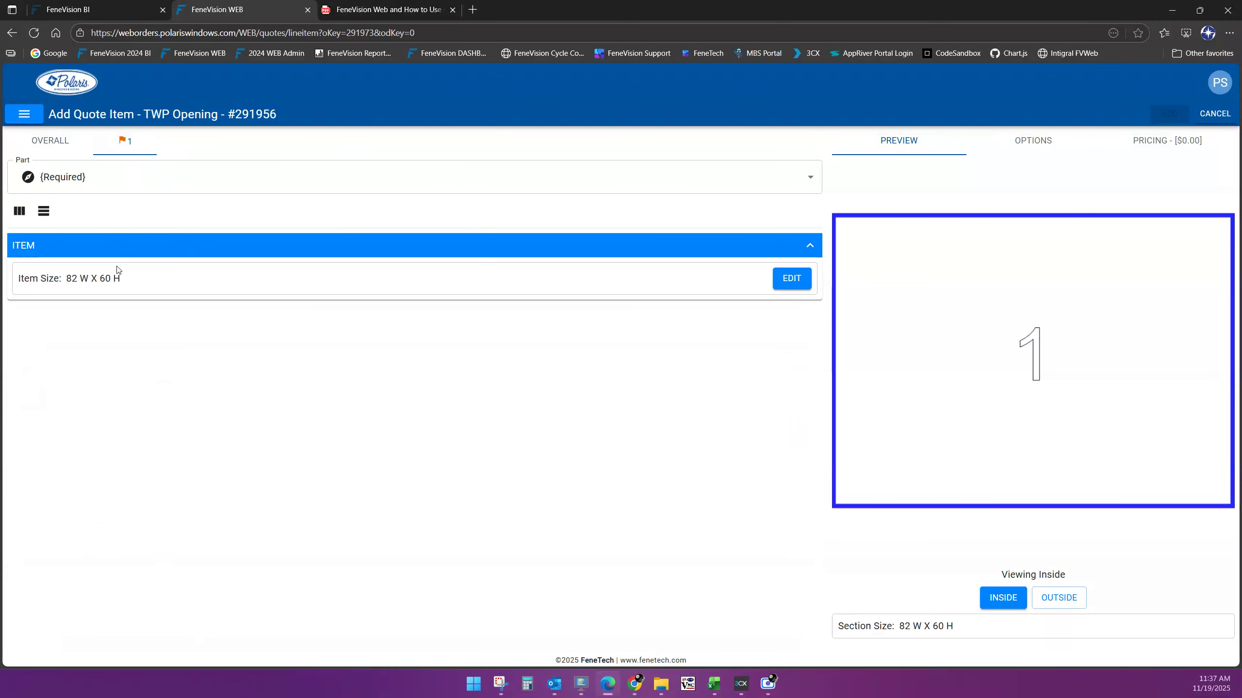
pyautogui.click(18, 211)
pyautogui.click(597, 384)
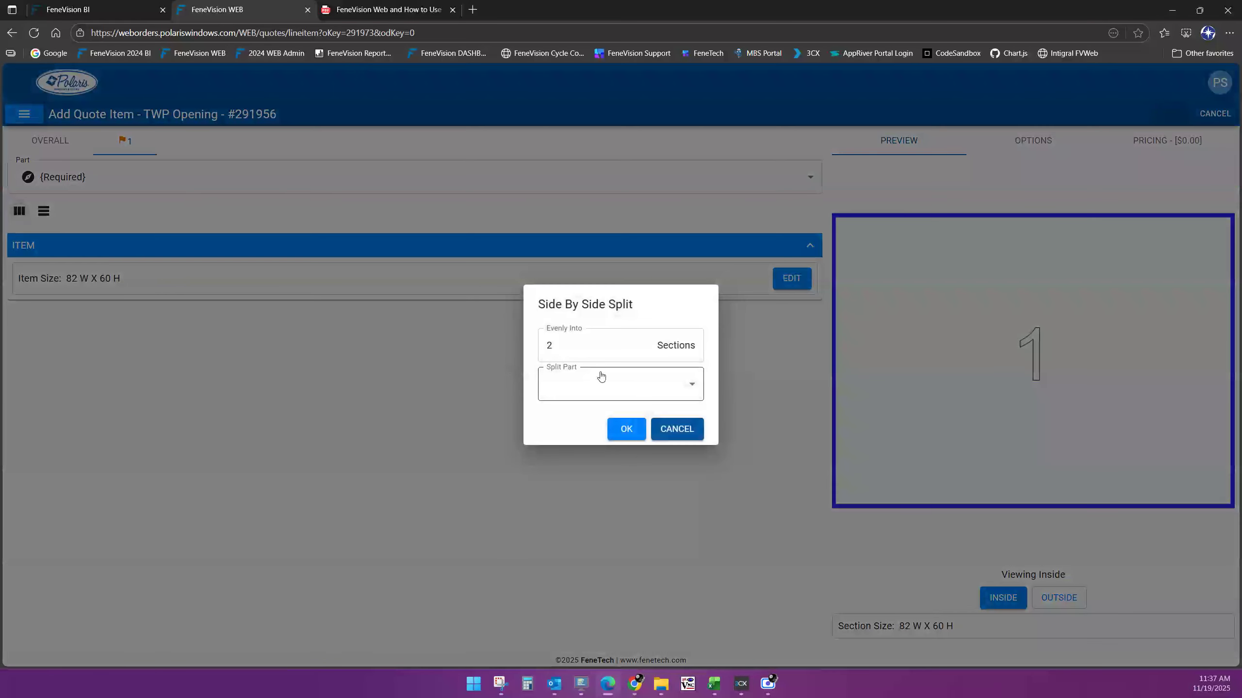
pyautogui.click(691, 391)
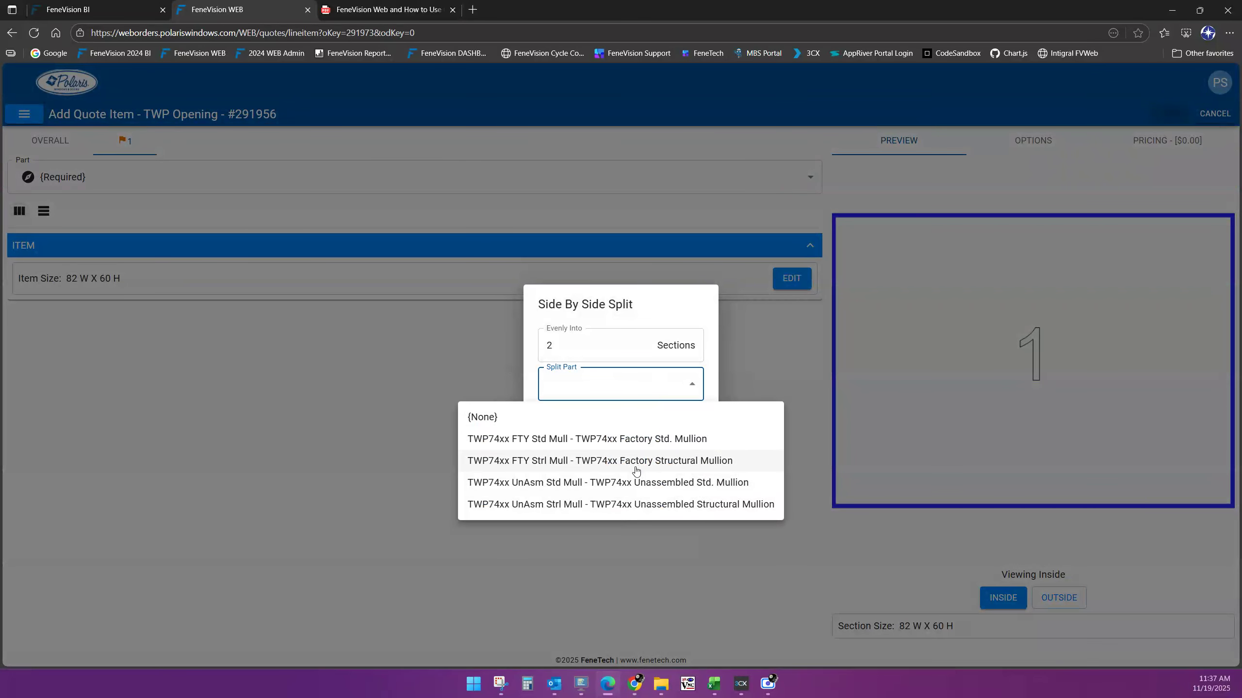
pyautogui.click(621, 440)
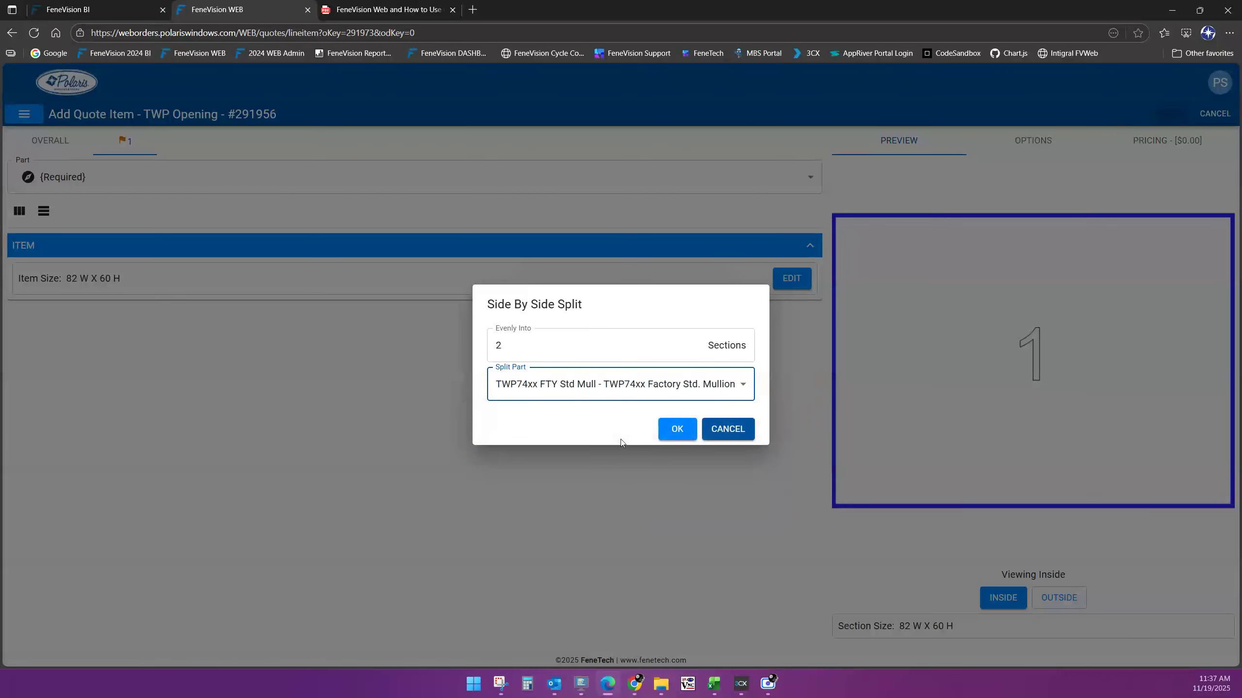
pyautogui.click(678, 430)
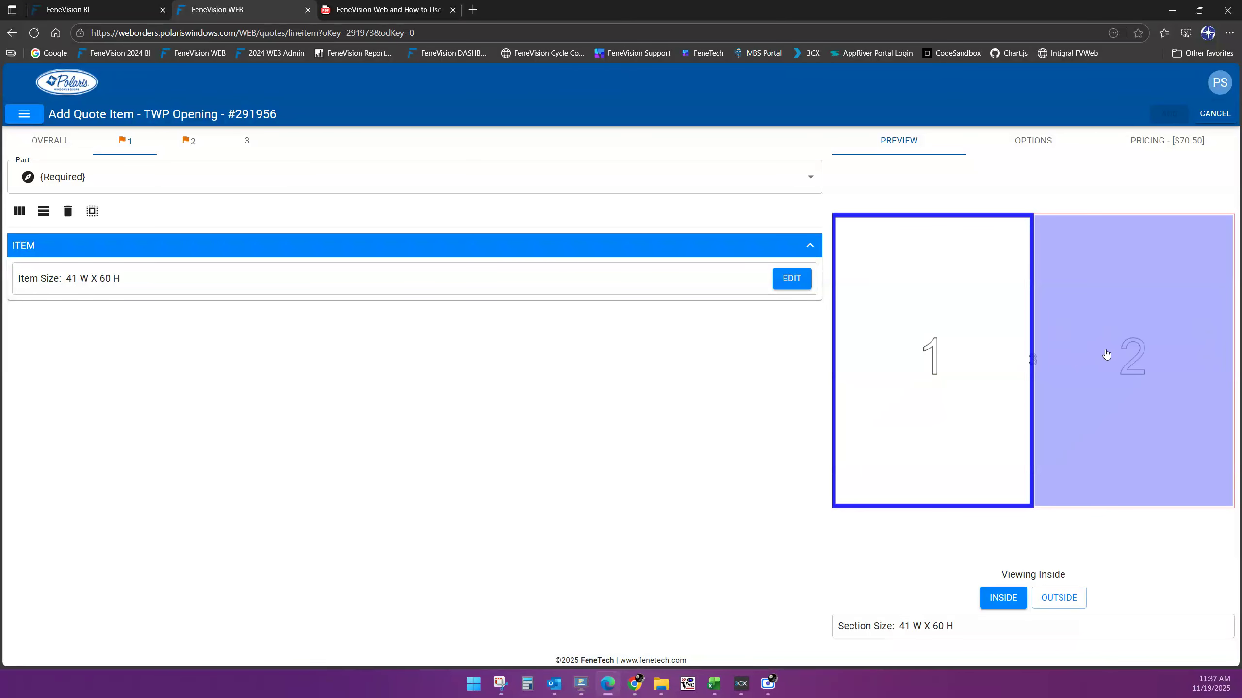
pyautogui.click(190, 145)
pyautogui.click(115, 144)
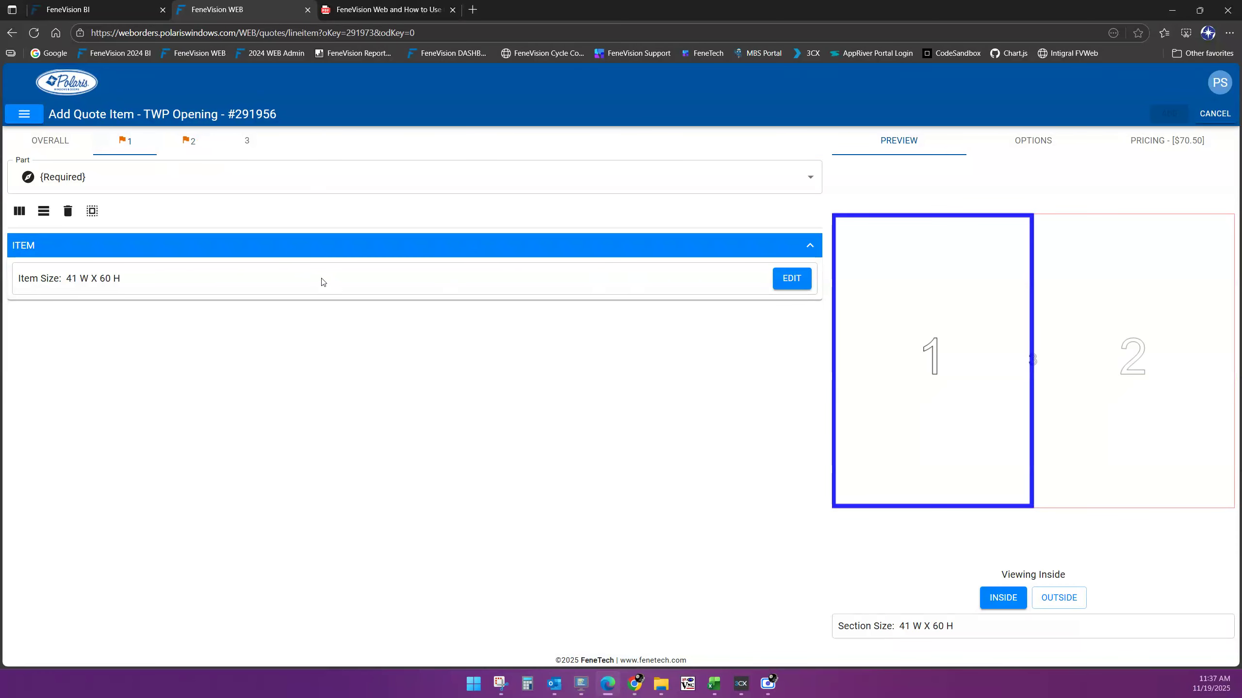
pyautogui.click(44, 213)
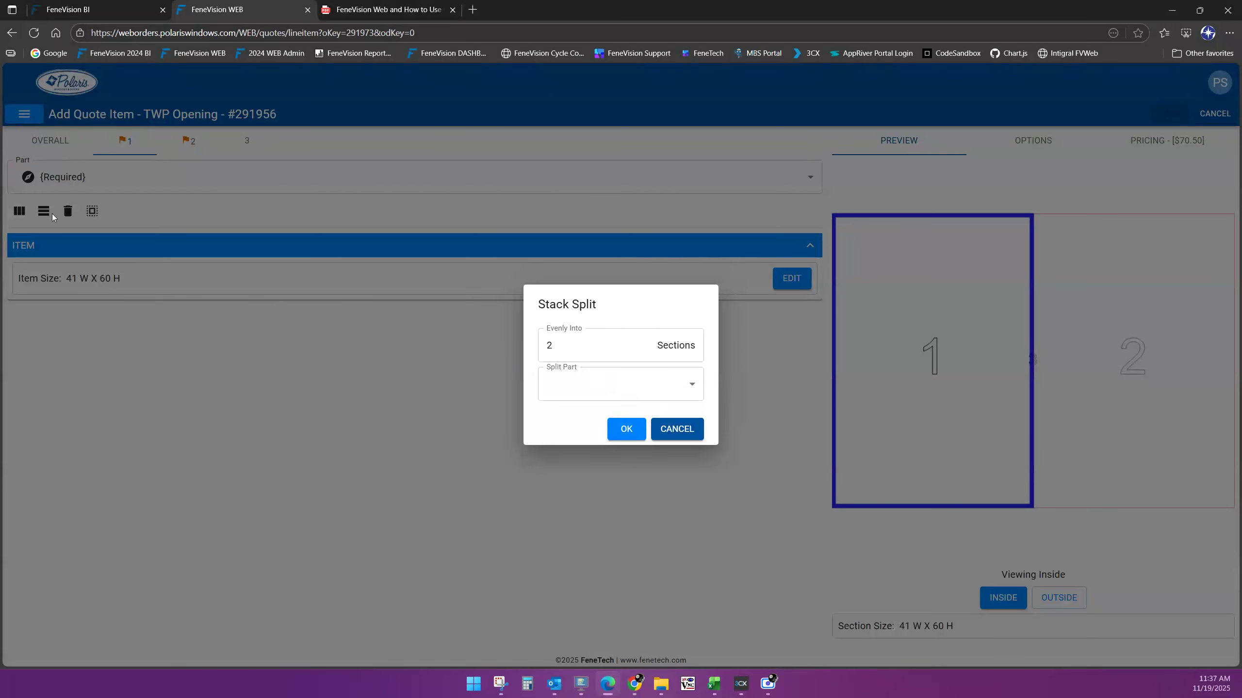
pyautogui.click(692, 388)
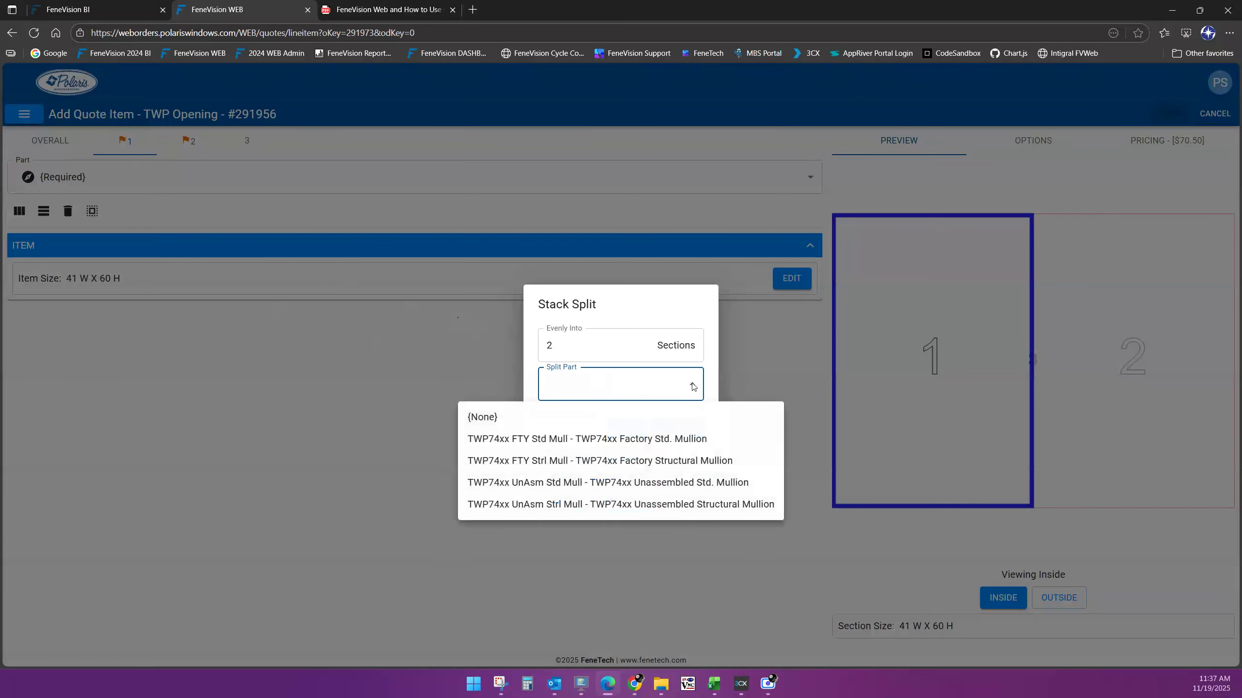
pyautogui.click(656, 443)
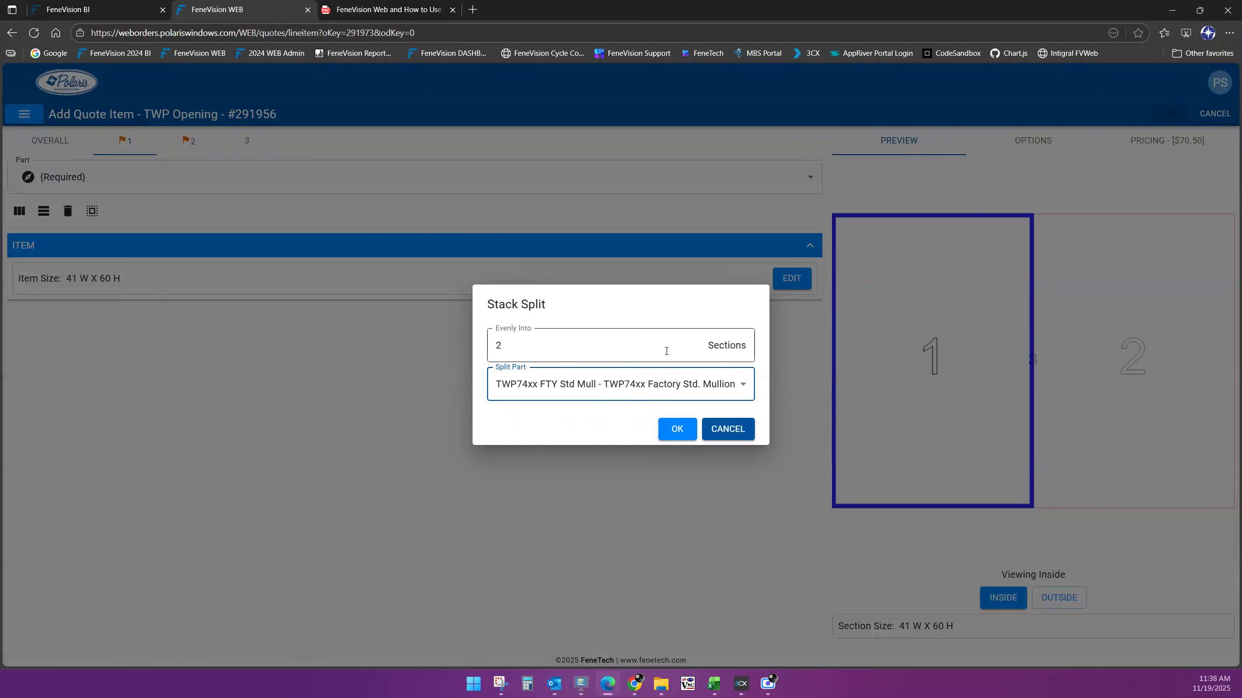
pyautogui.click(677, 430)
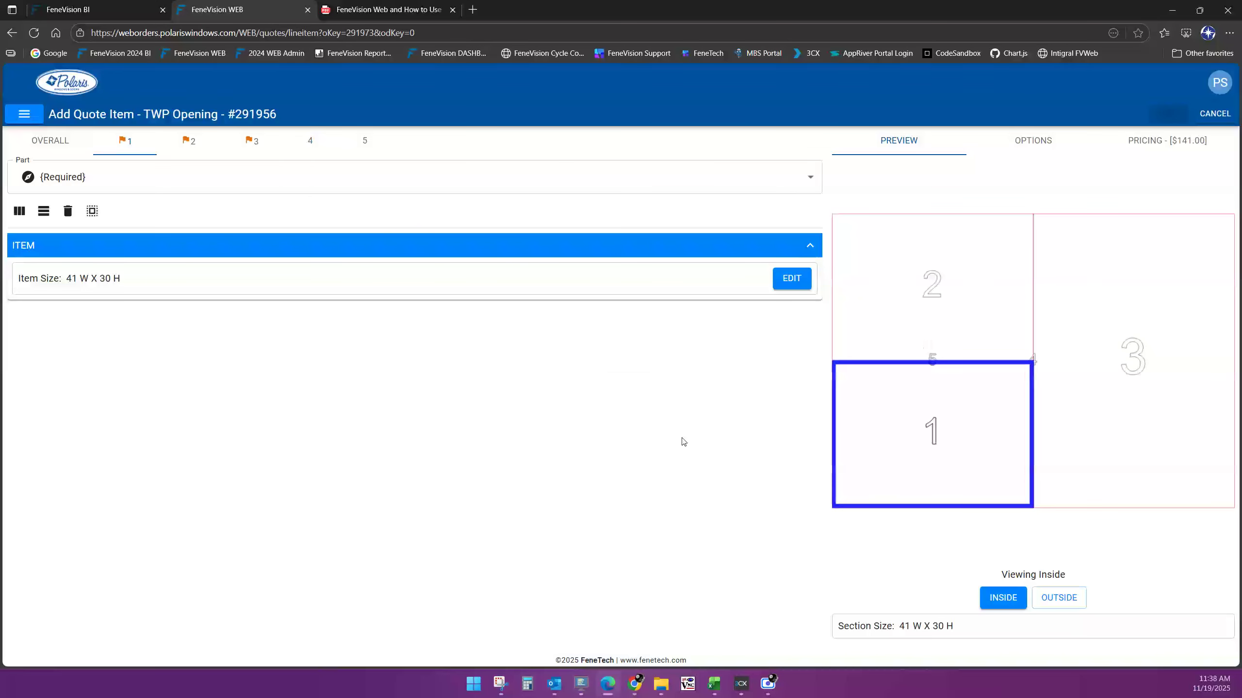
pyautogui.click(1119, 281)
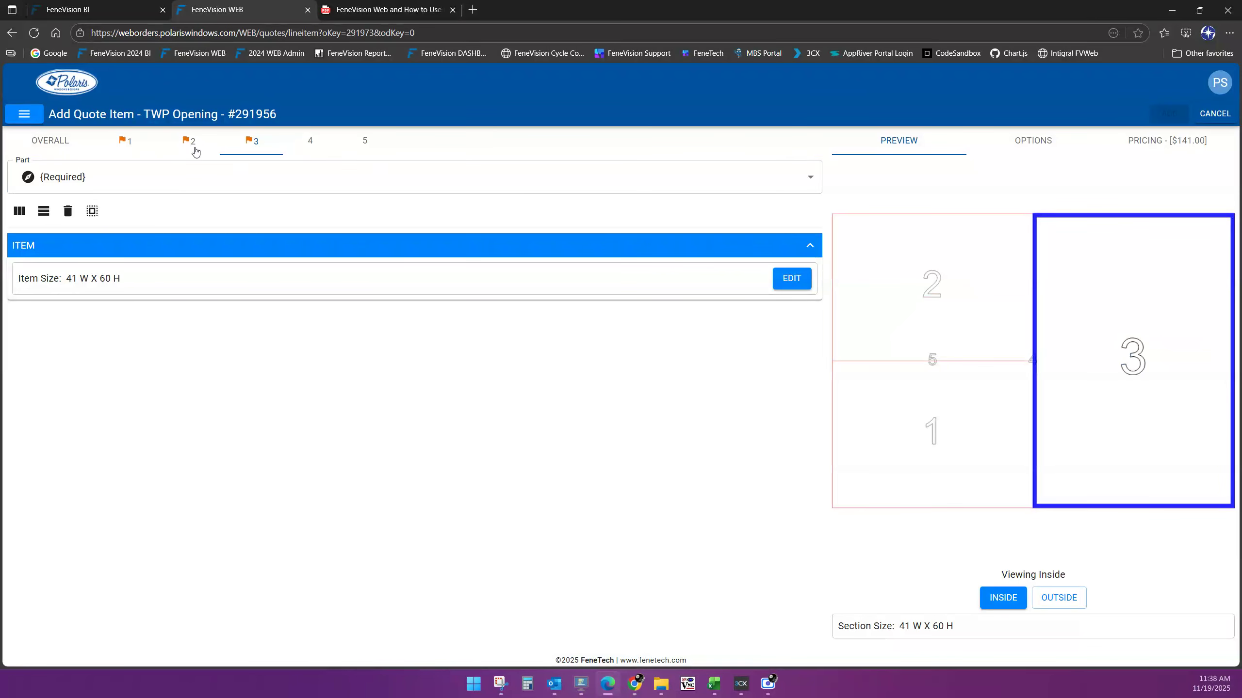
pyautogui.click(174, 147)
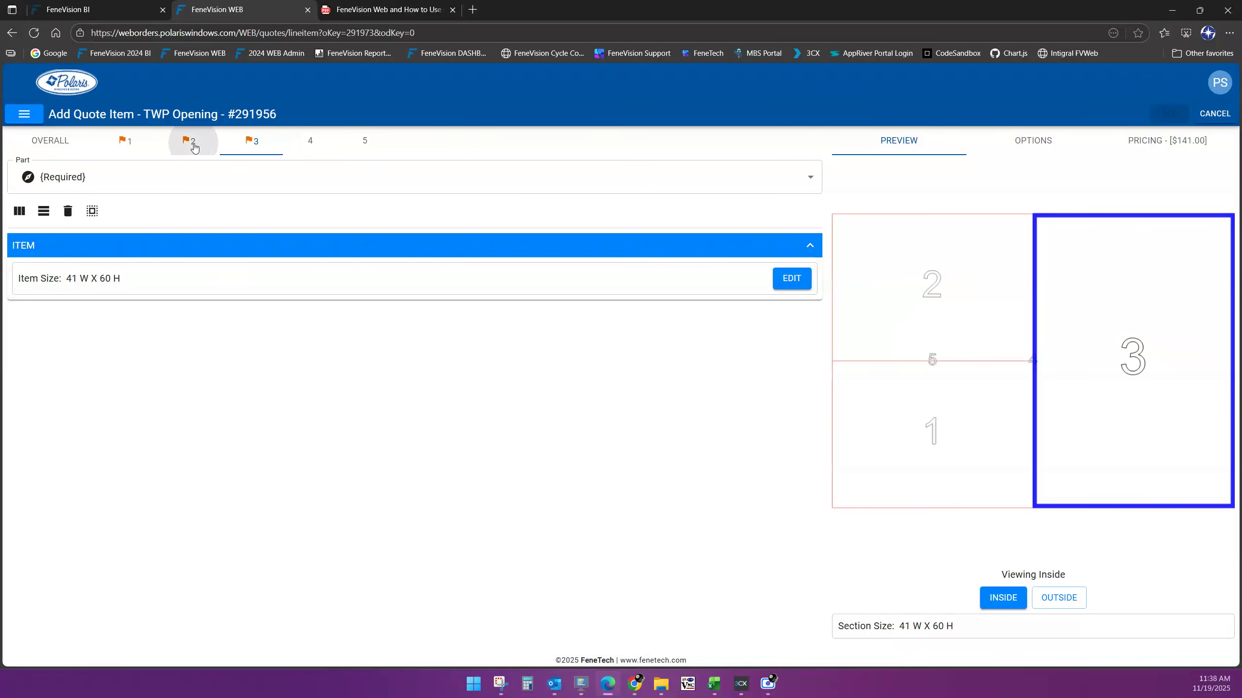
pyautogui.click(115, 147)
pyautogui.click(243, 148)
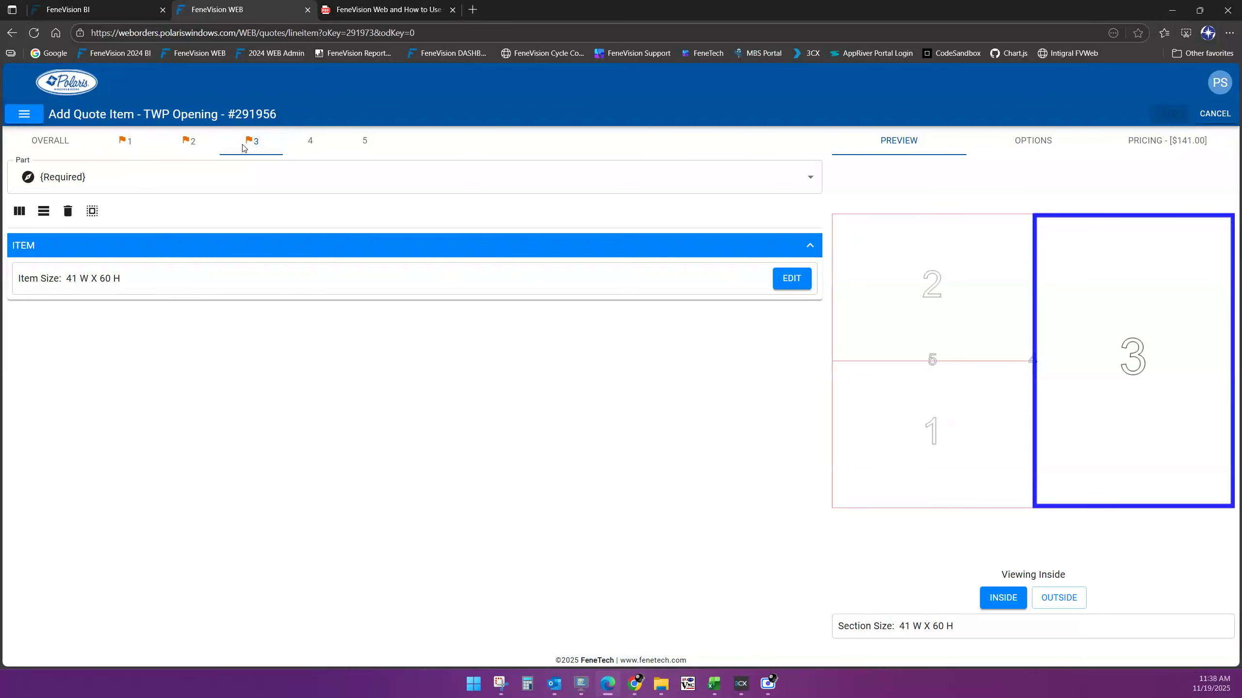
pyautogui.click(44, 211)
pyautogui.click(635, 395)
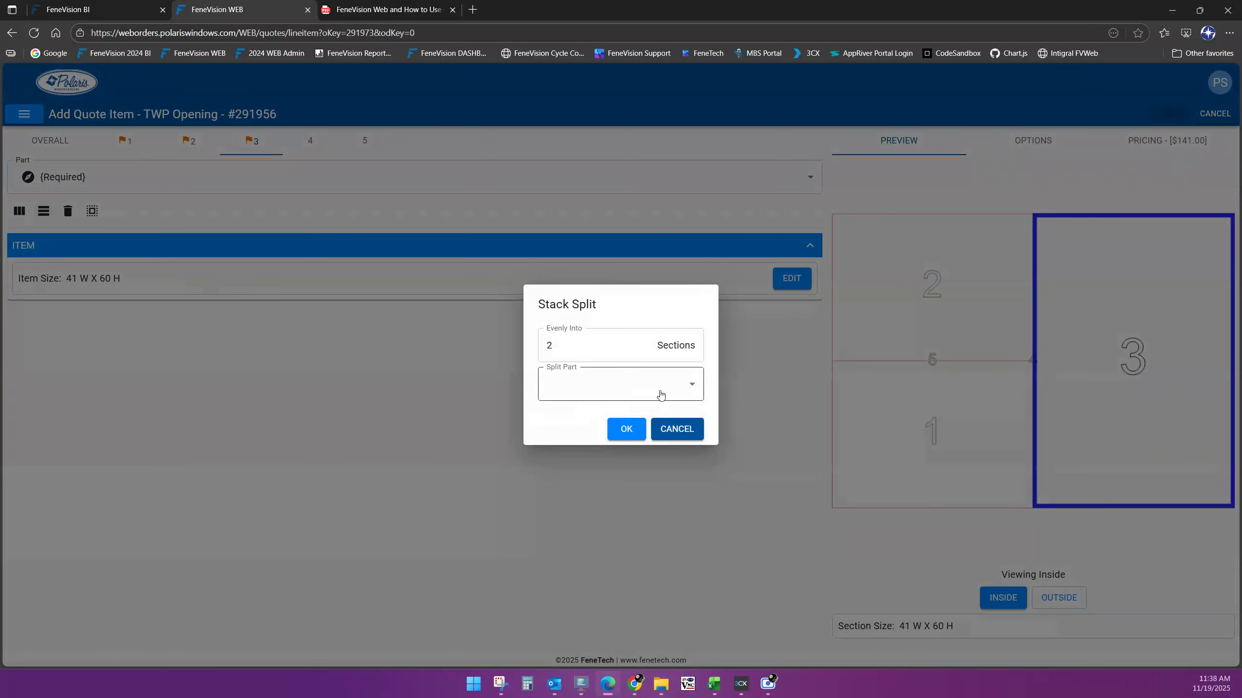
pyautogui.click(648, 439)
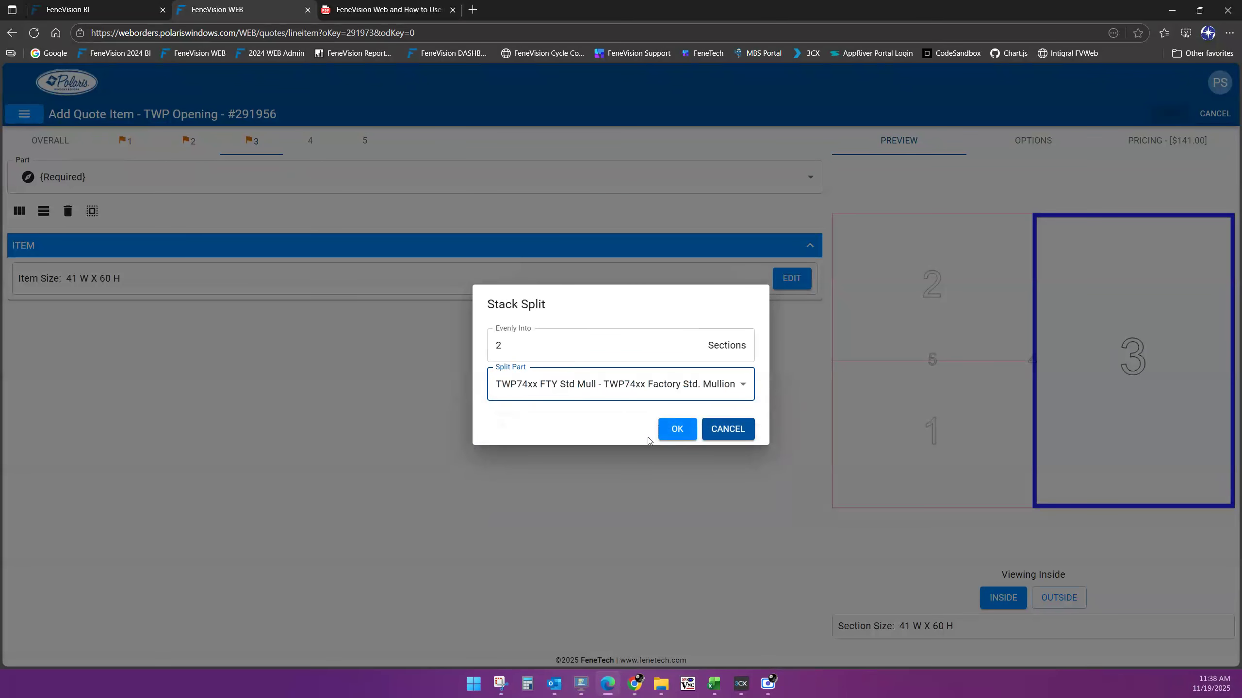
pyautogui.click(677, 428)
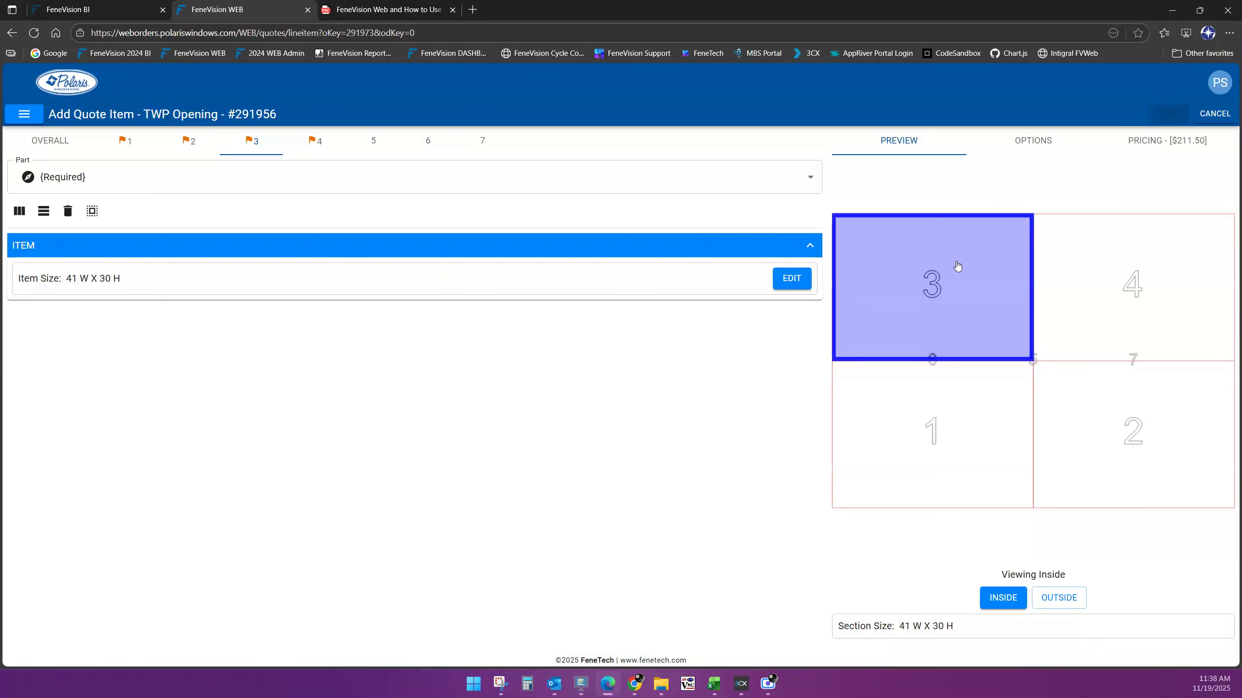
pyautogui.click(1080, 256)
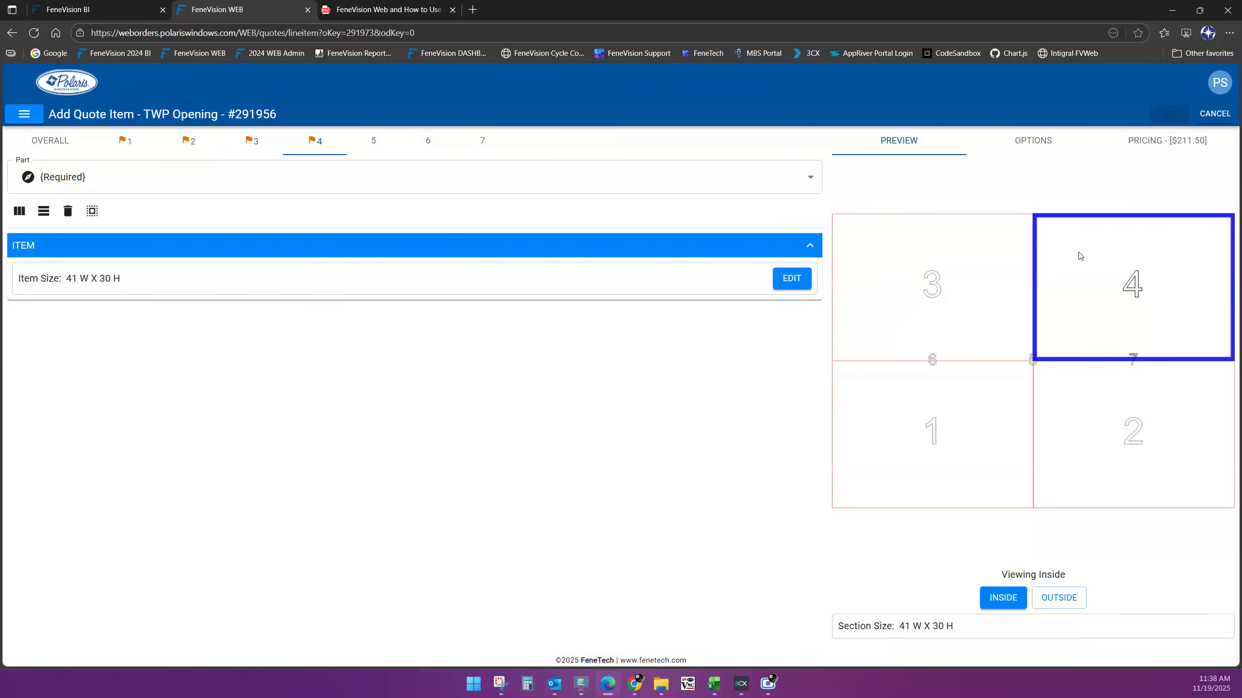
pyautogui.click(979, 426)
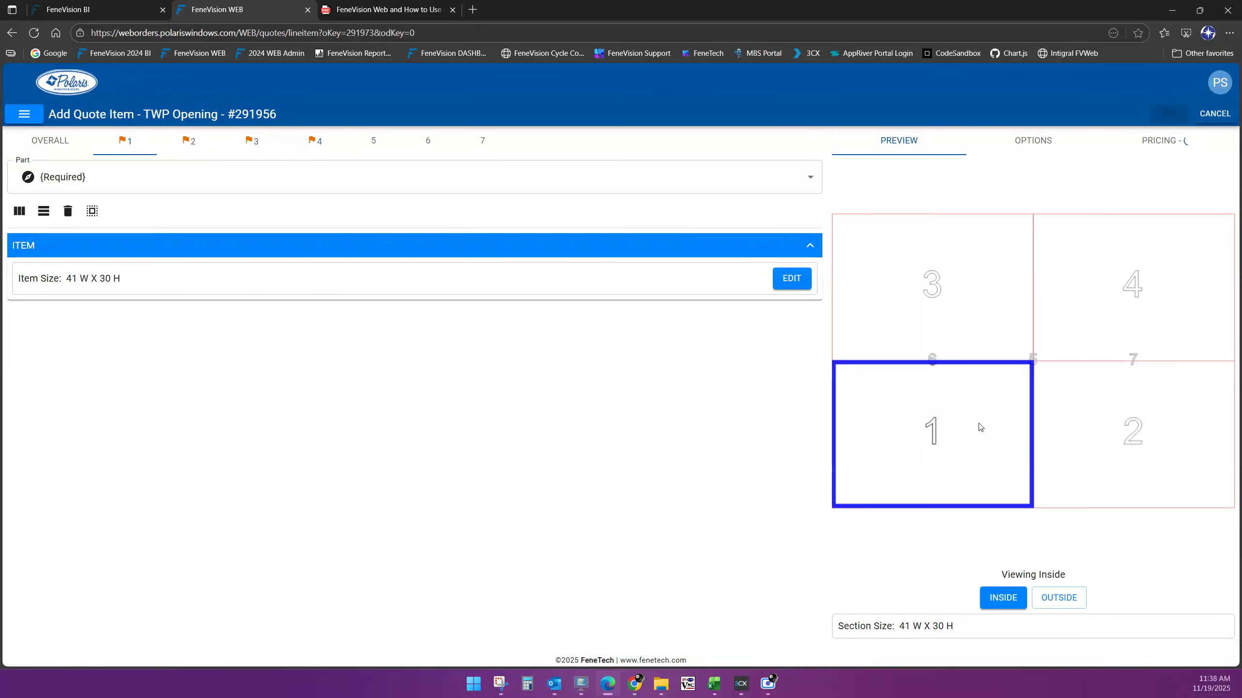
pyautogui.click(1101, 414)
pyautogui.click(1070, 240)
pyautogui.click(976, 307)
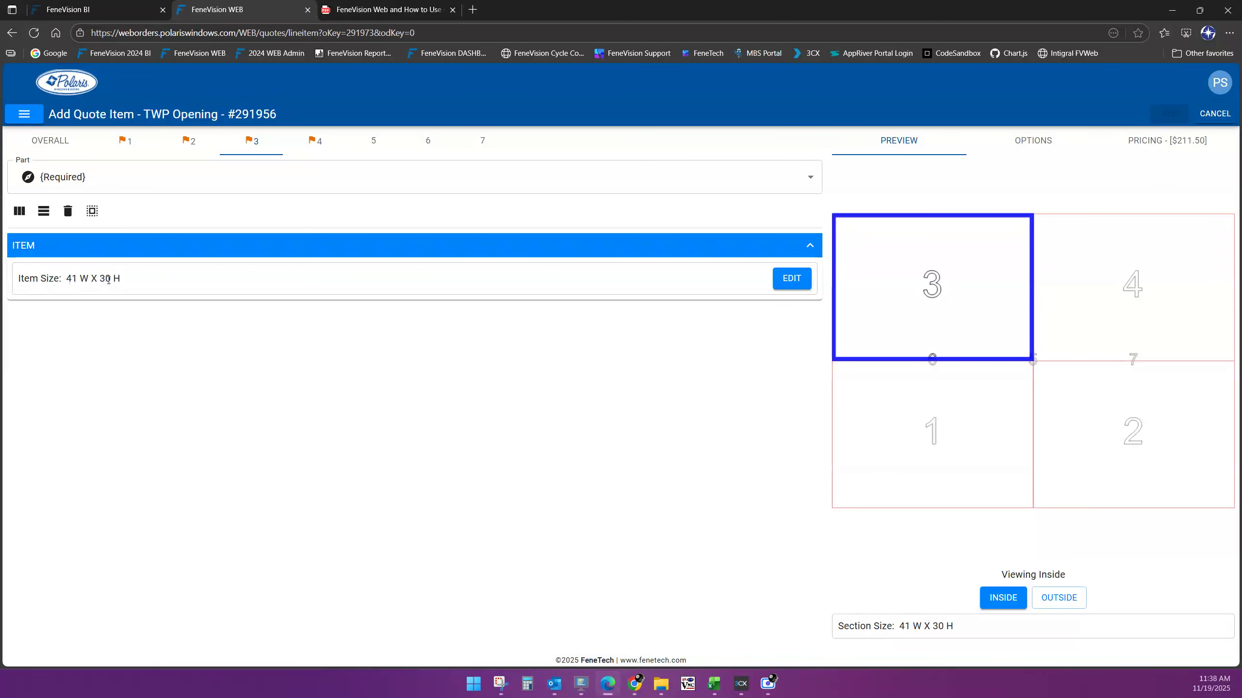
# Set the height of sections 3 and 4 to 12 inches each, making them 41 W x 12 H
pyautogui.click(791, 290)
pyautogui.doubleClick(491, 363)
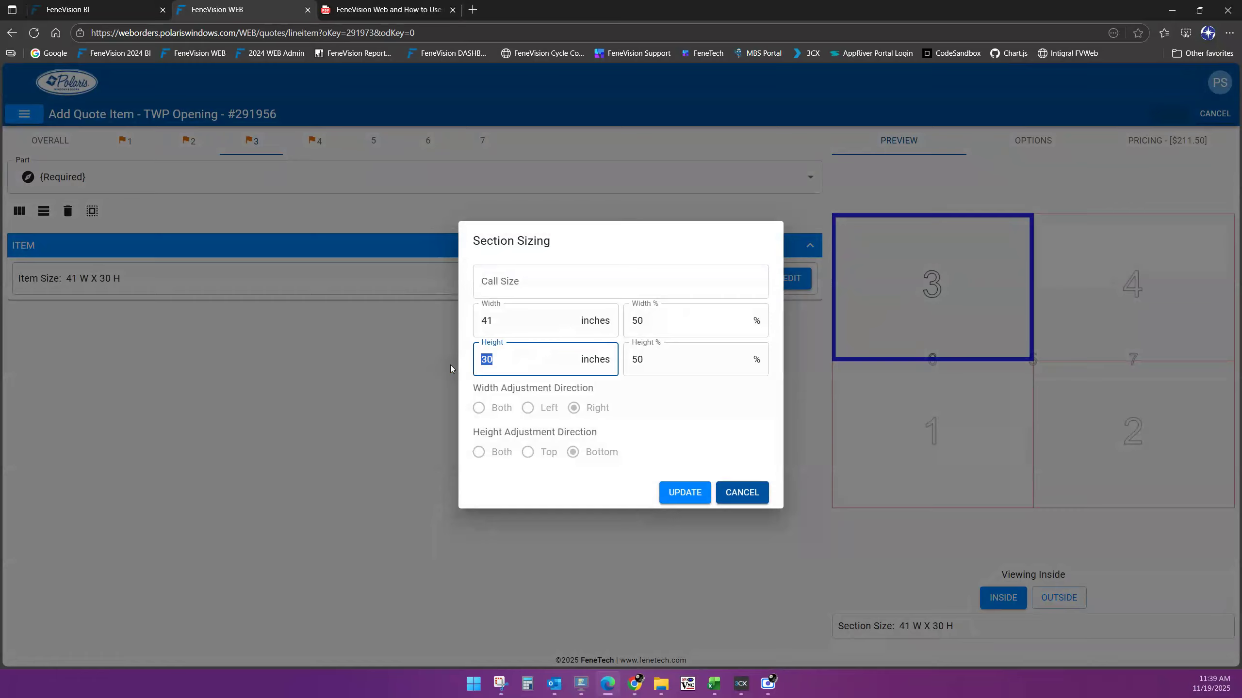
pyautogui.write('12')
pyautogui.click(690, 496)
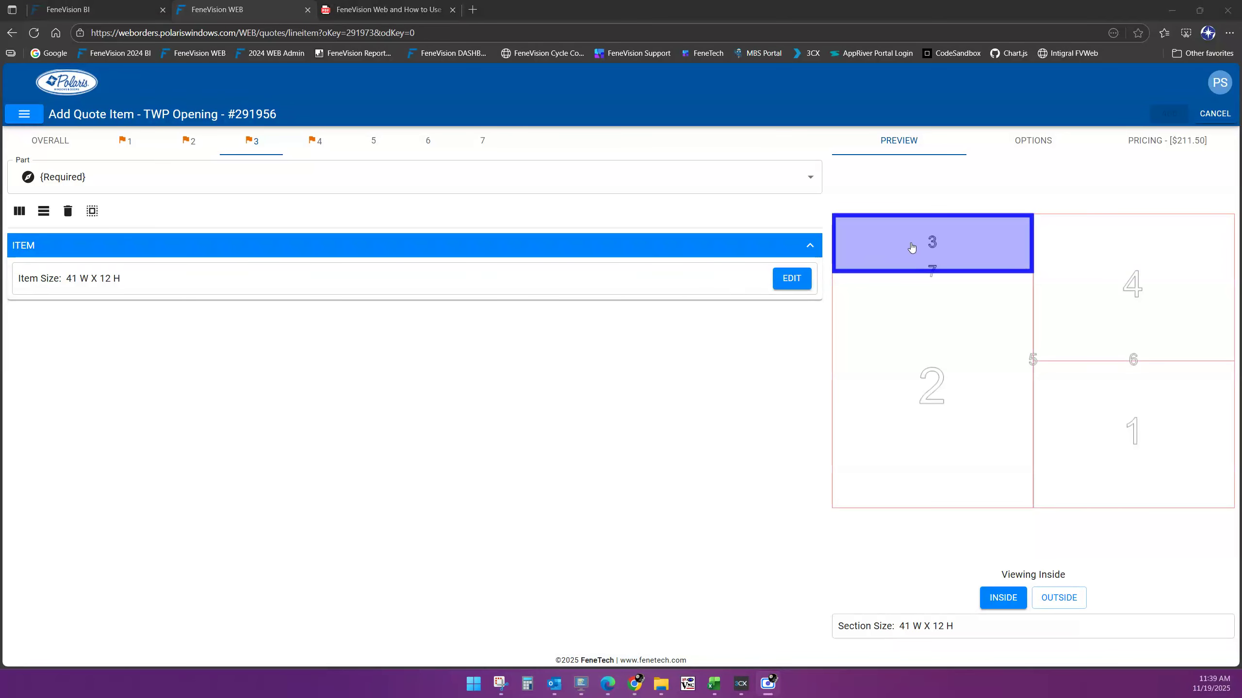
pyautogui.click(1084, 273)
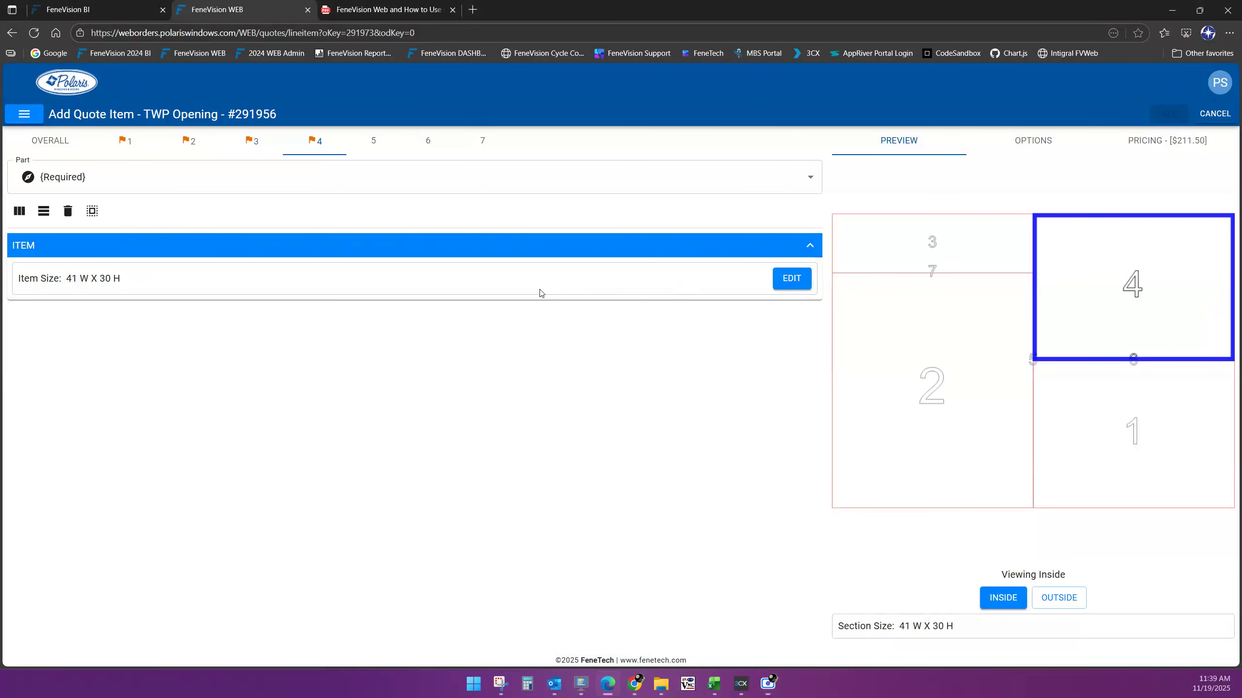
pyautogui.click(789, 278)
pyautogui.press('Tab')
pyautogui.press('Tab')
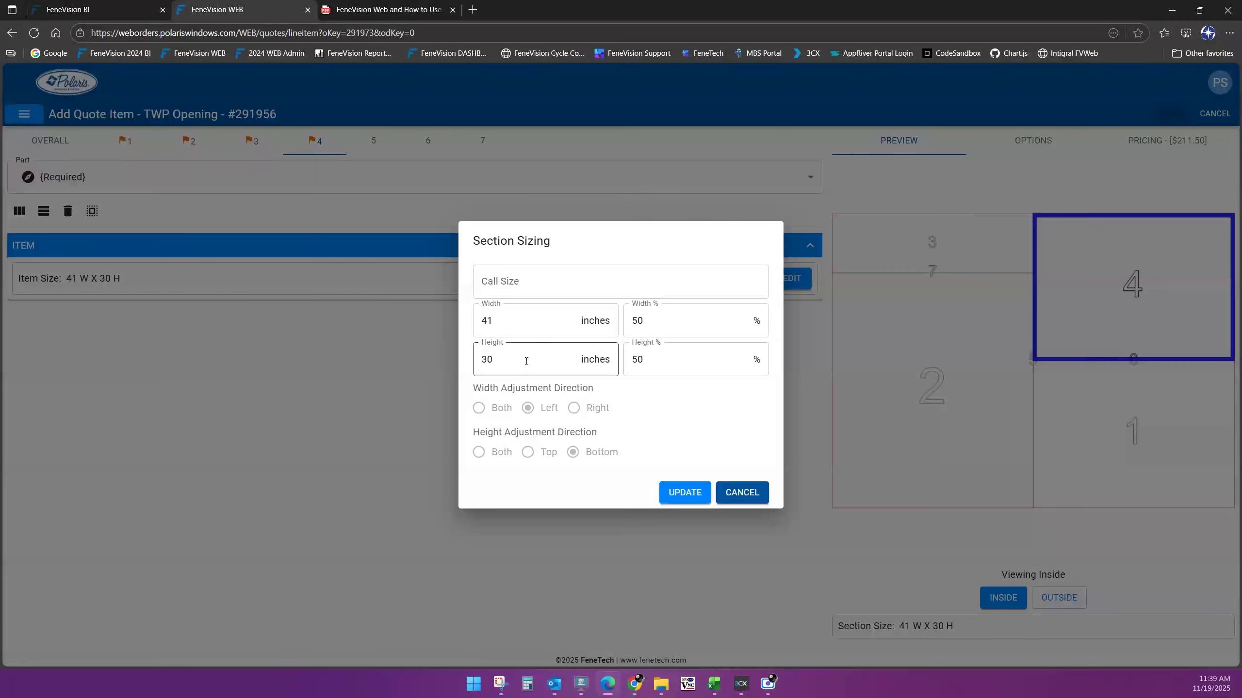
pyautogui.write('12')
pyautogui.click(687, 493)
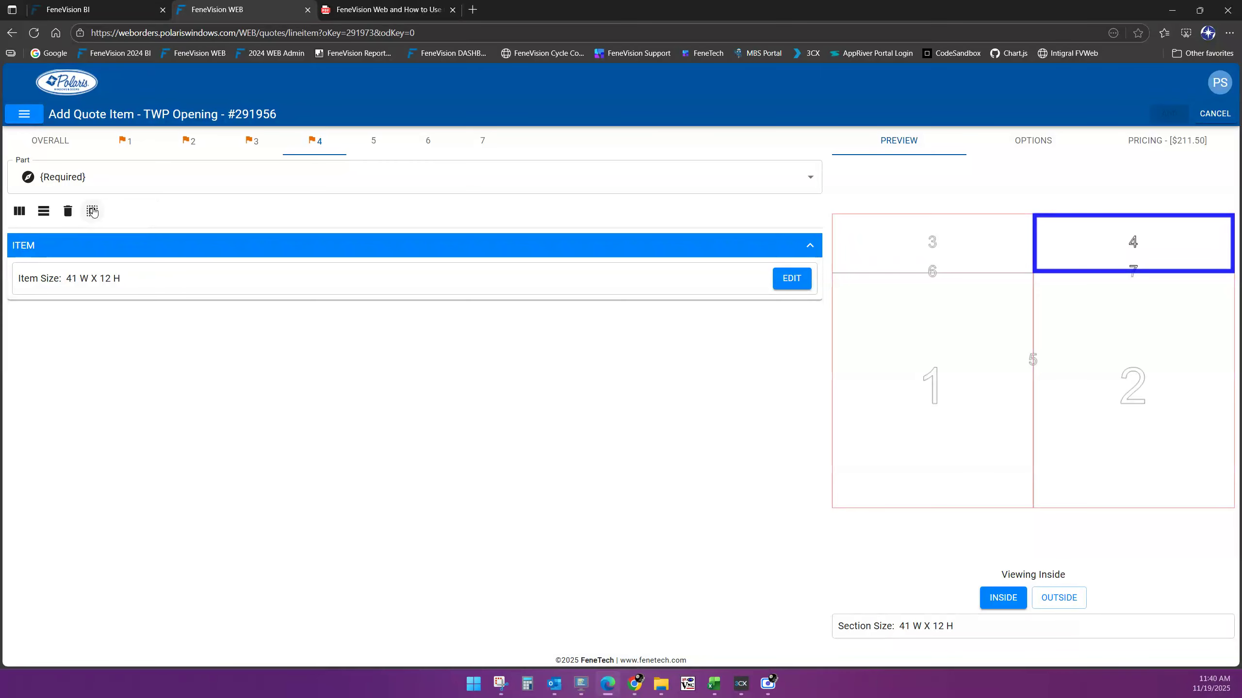
# Multi-select sections 3 and 4 and assign both the 7400 - 7400 Picture Window part
pyautogui.click(92, 211)
pyautogui.click(93, 212)
pyautogui.click(92, 212)
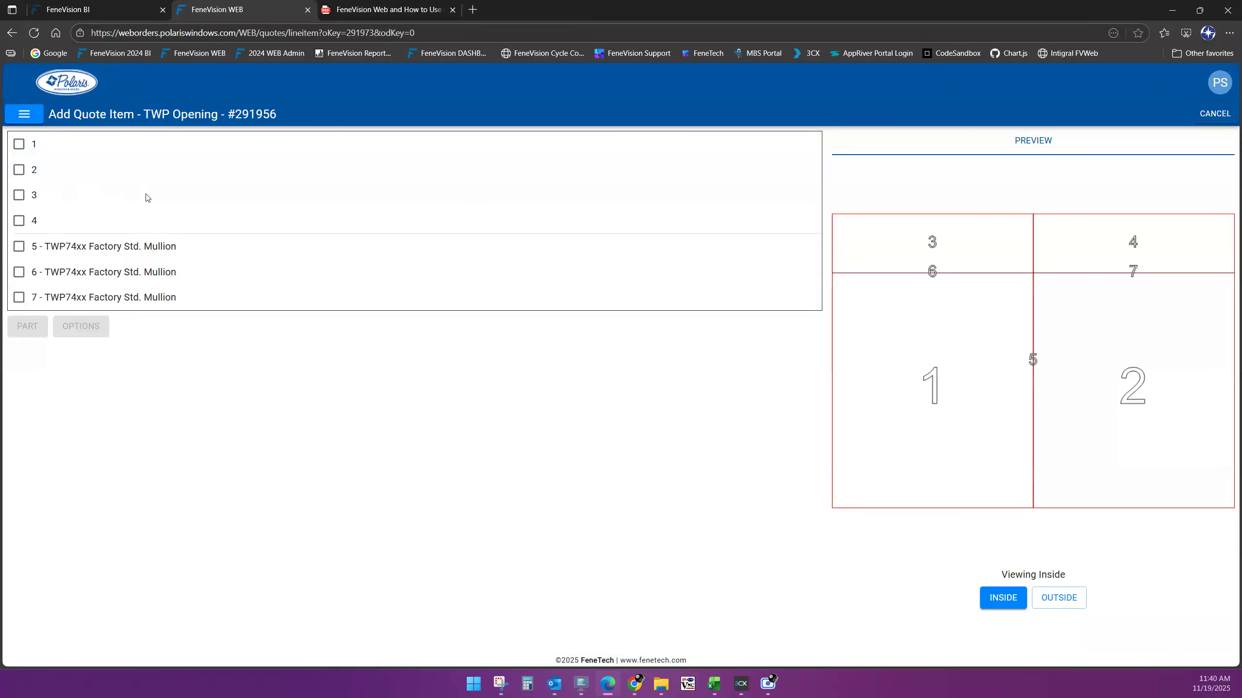
pyautogui.click(18, 196)
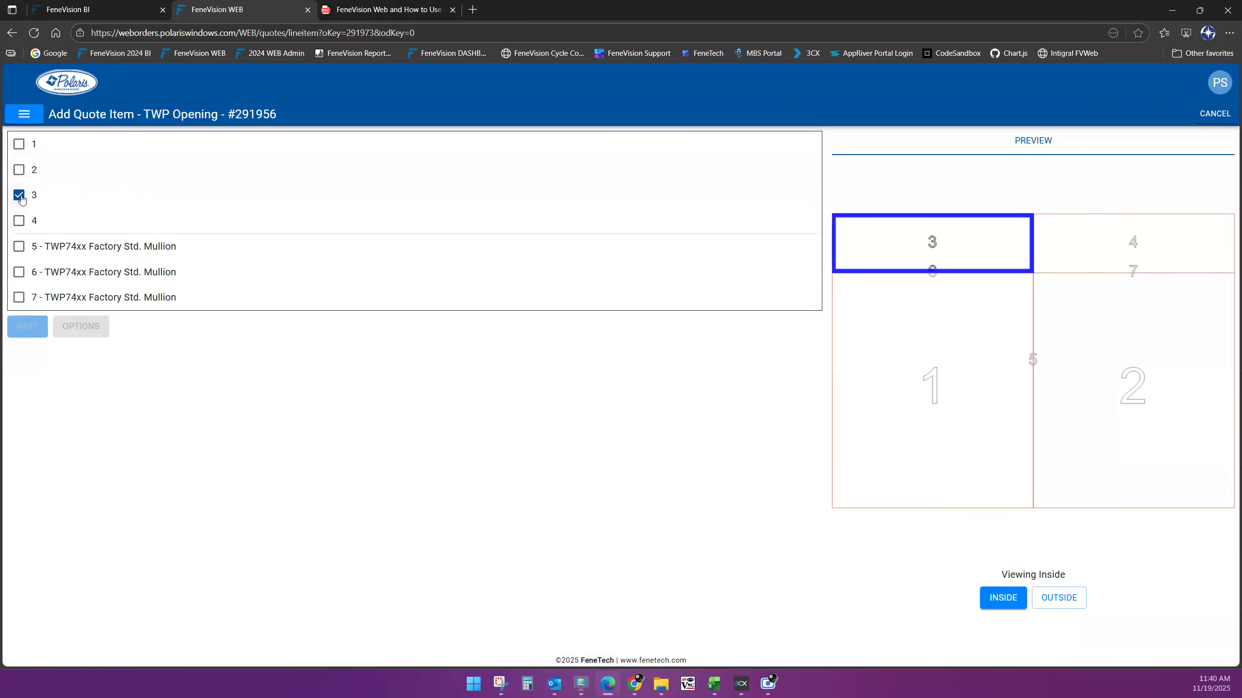
pyautogui.click(19, 221)
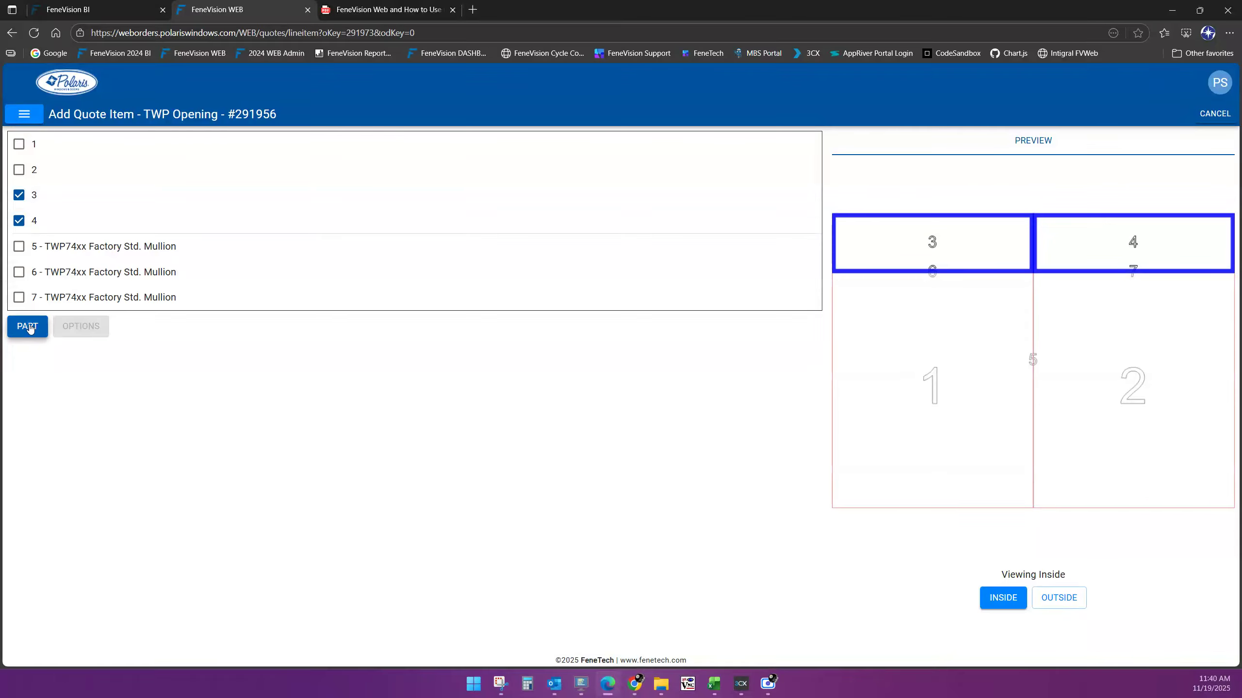
pyautogui.click(28, 326)
pyautogui.click(107, 153)
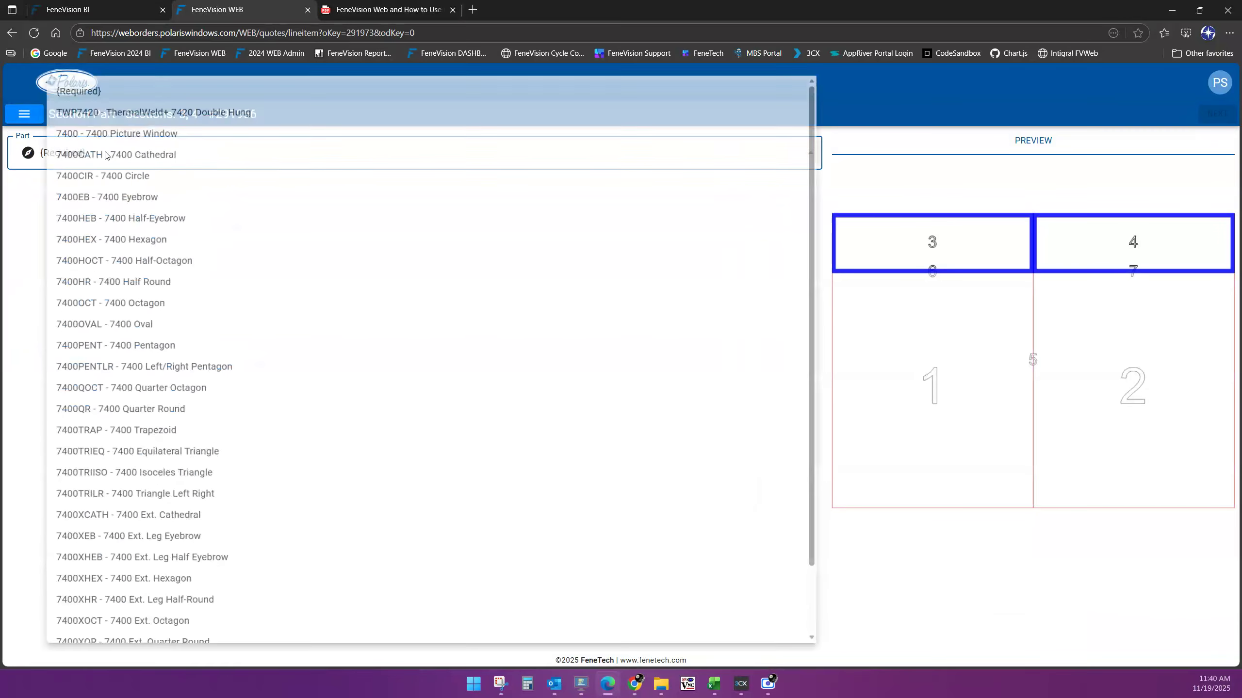
pyautogui.click(111, 133)
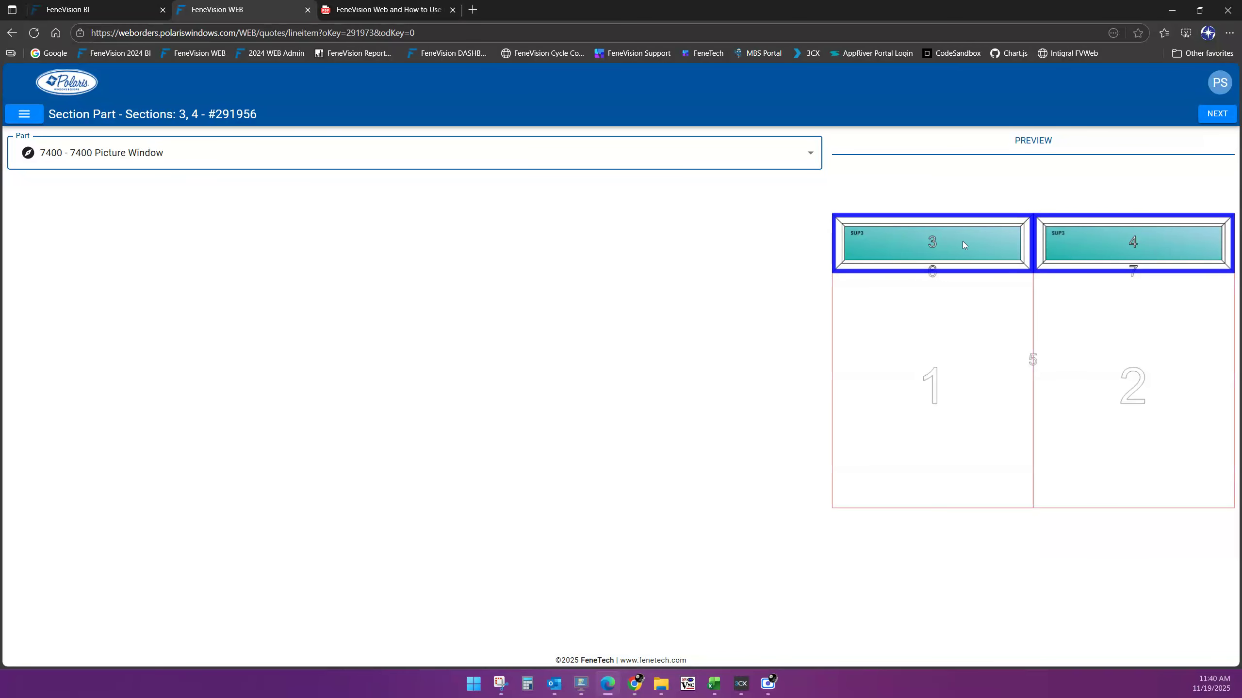
# Accept the picture window part and section options, returning to the overall item at $731.32
pyautogui.click(1218, 114)
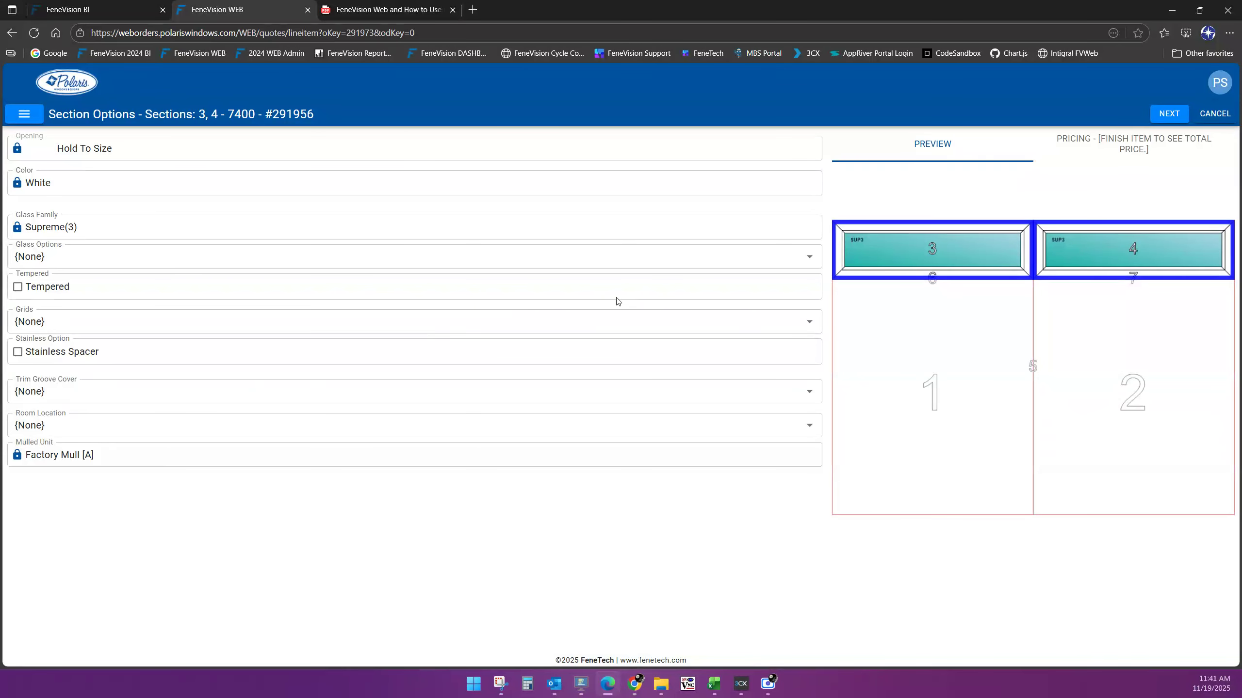
pyautogui.click(1169, 114)
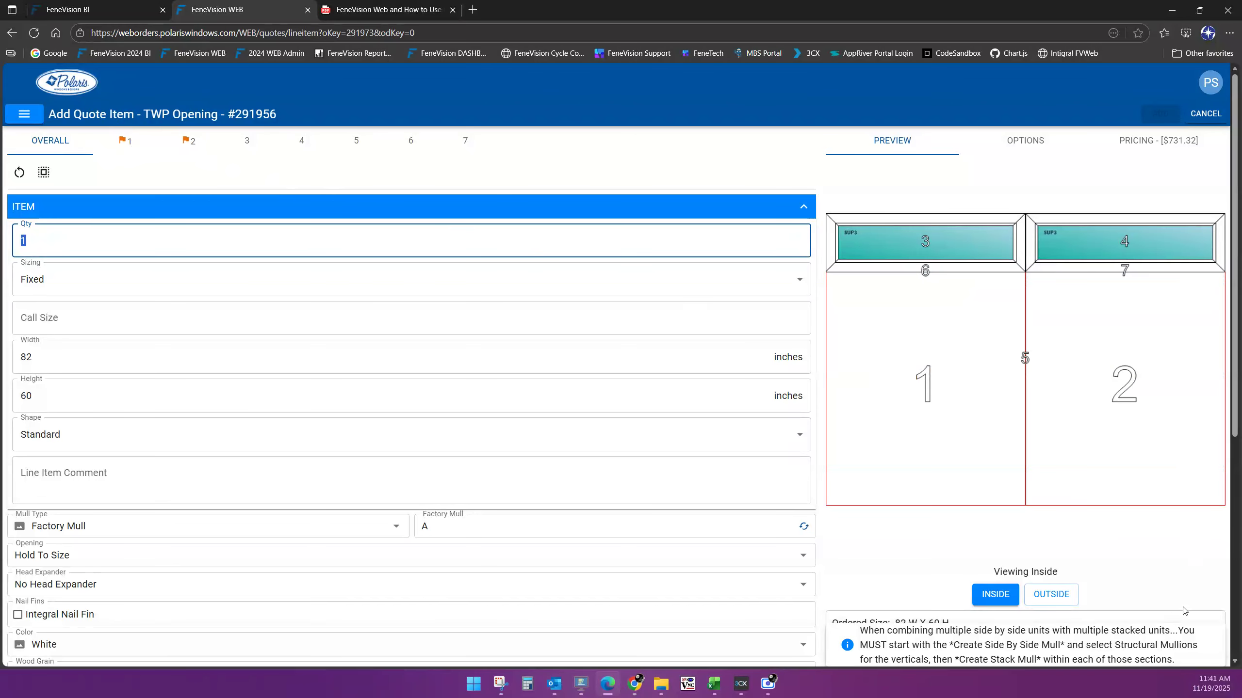
# Scroll through the overall item form for the 82 x 60 opening priced at $731.32
pyautogui.scroll(-4, 1183, 613)
pyautogui.scroll(-3, 1204, 524)
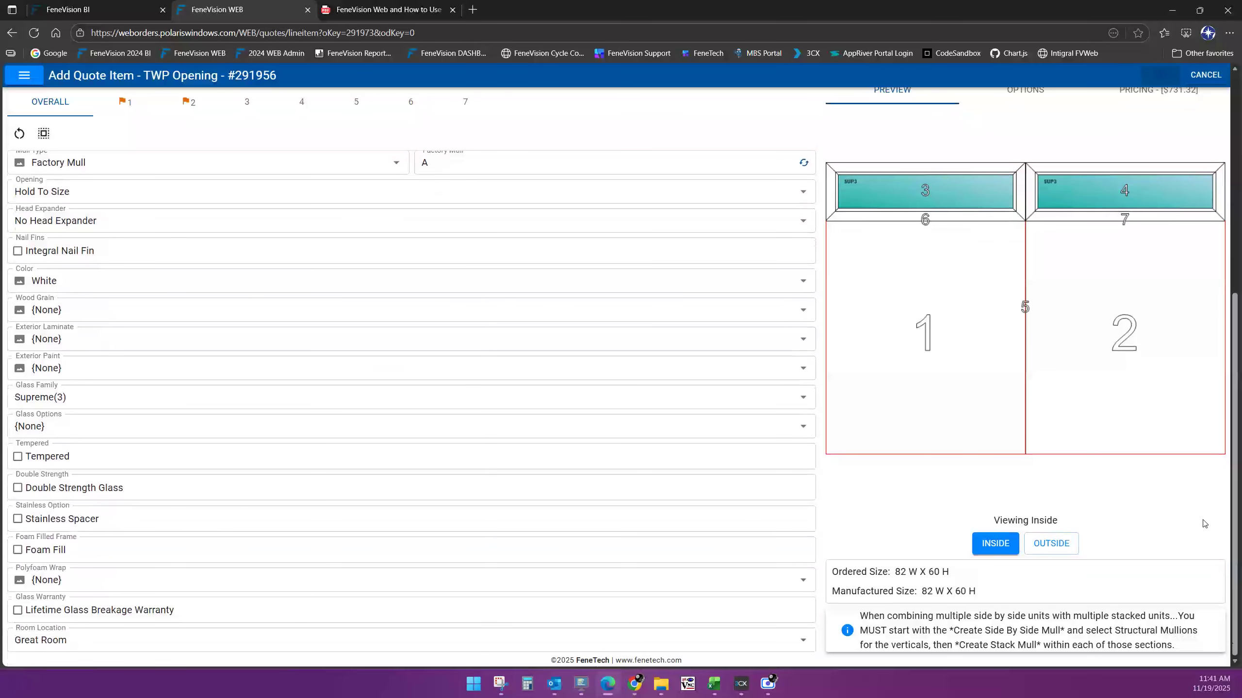
pyautogui.scroll(1, 1204, 524)
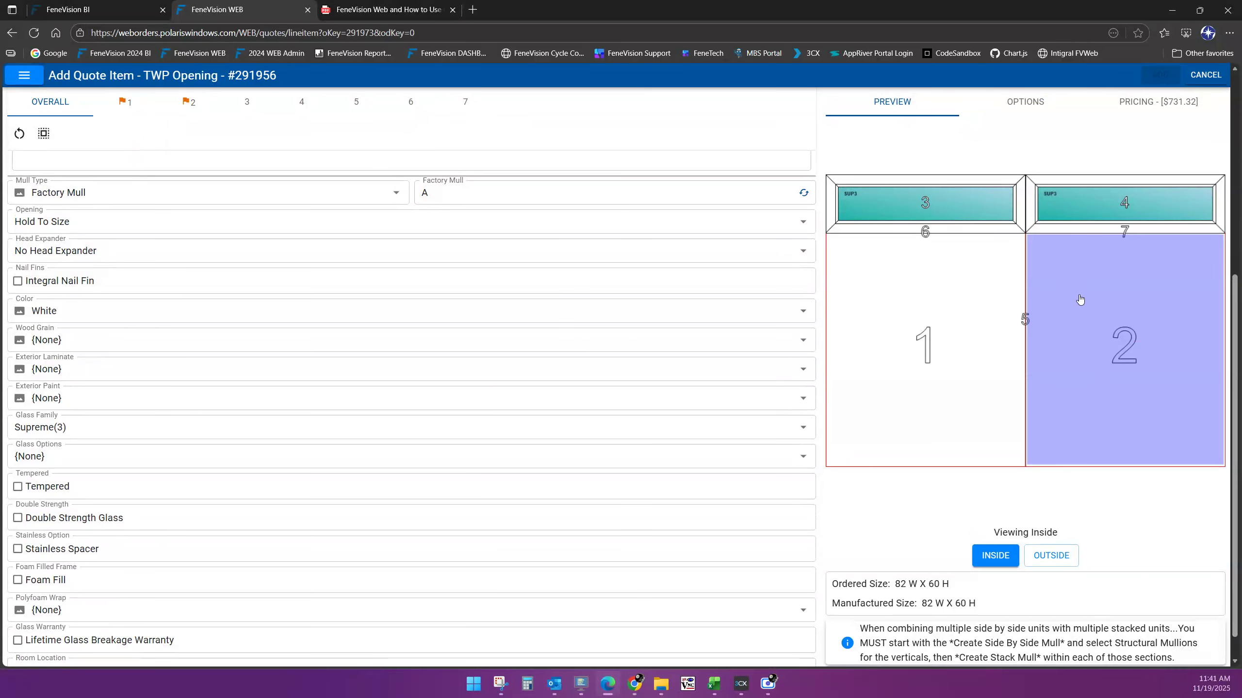
pyautogui.scroll(1, 381, 270)
pyautogui.scroll(4, 382, 271)
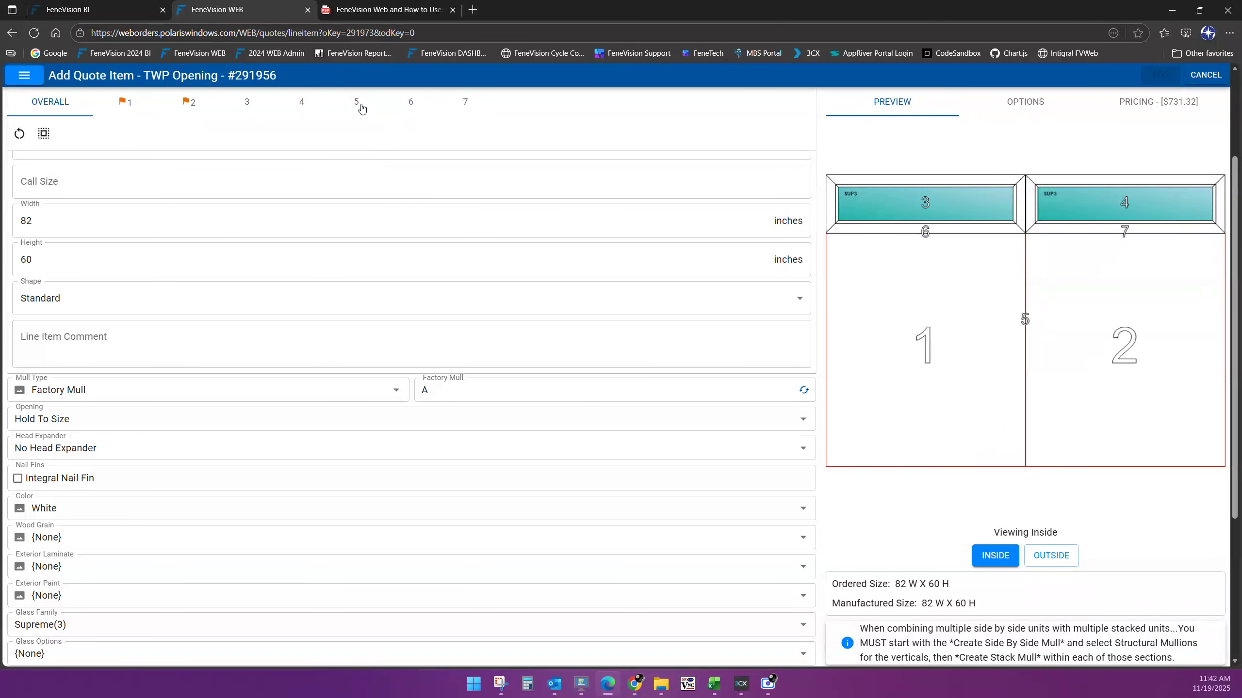
# Change mullion 5's part to the TWP74xx FTY Strl Mull factory structural mullion
pyautogui.click(357, 105)
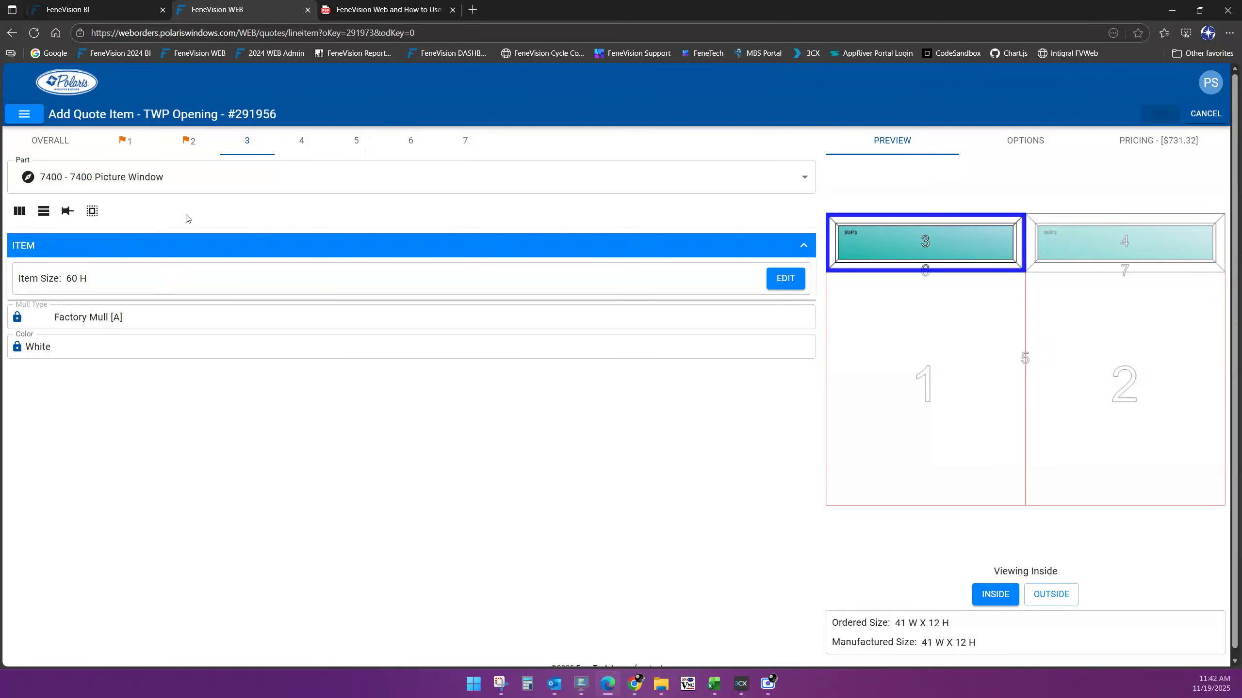
pyautogui.click(356, 142)
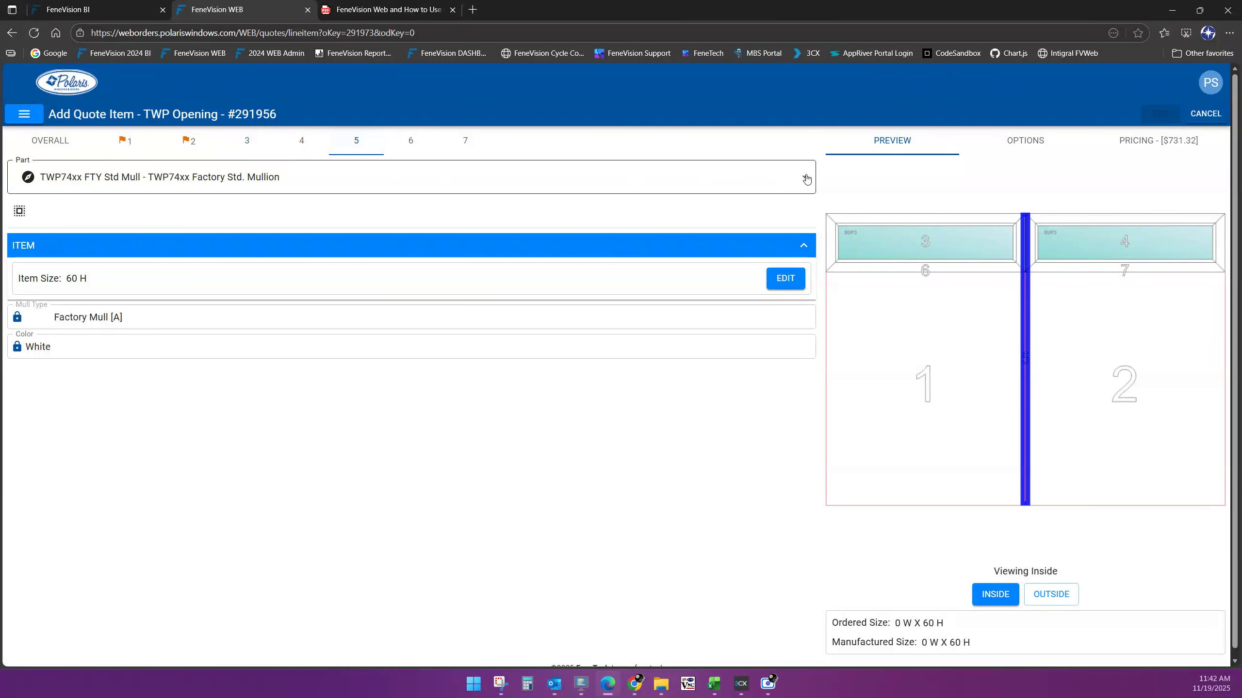
pyautogui.click(806, 179)
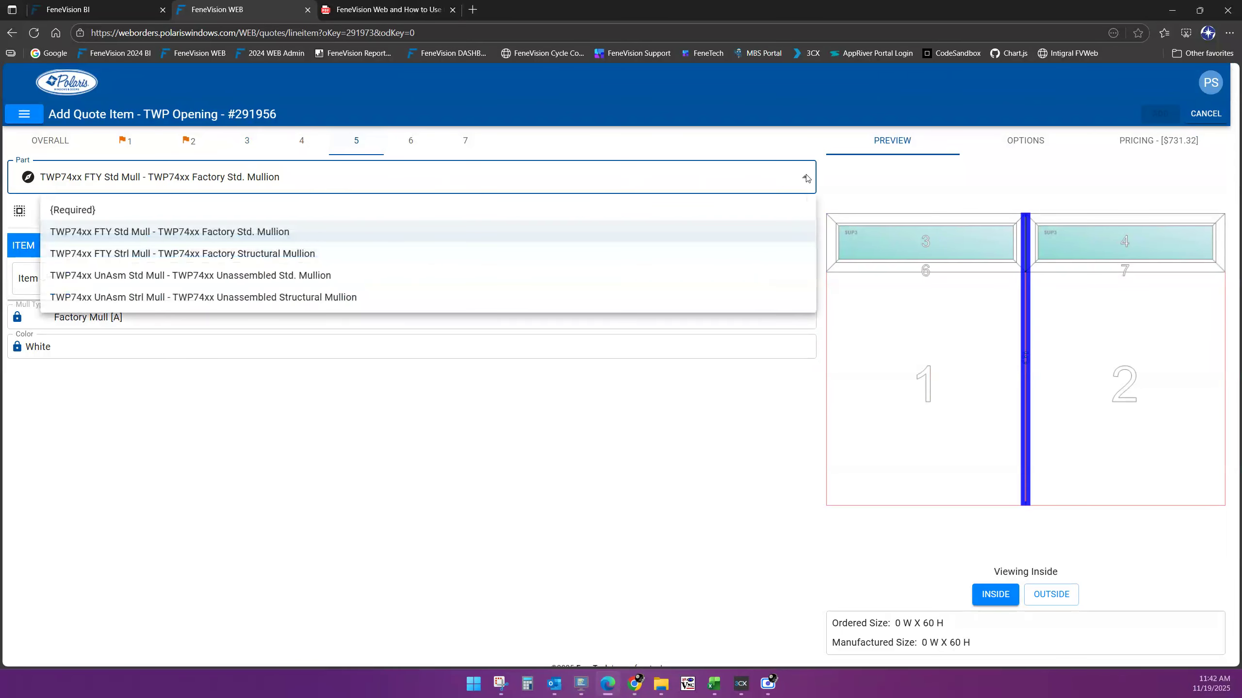
pyautogui.click(304, 256)
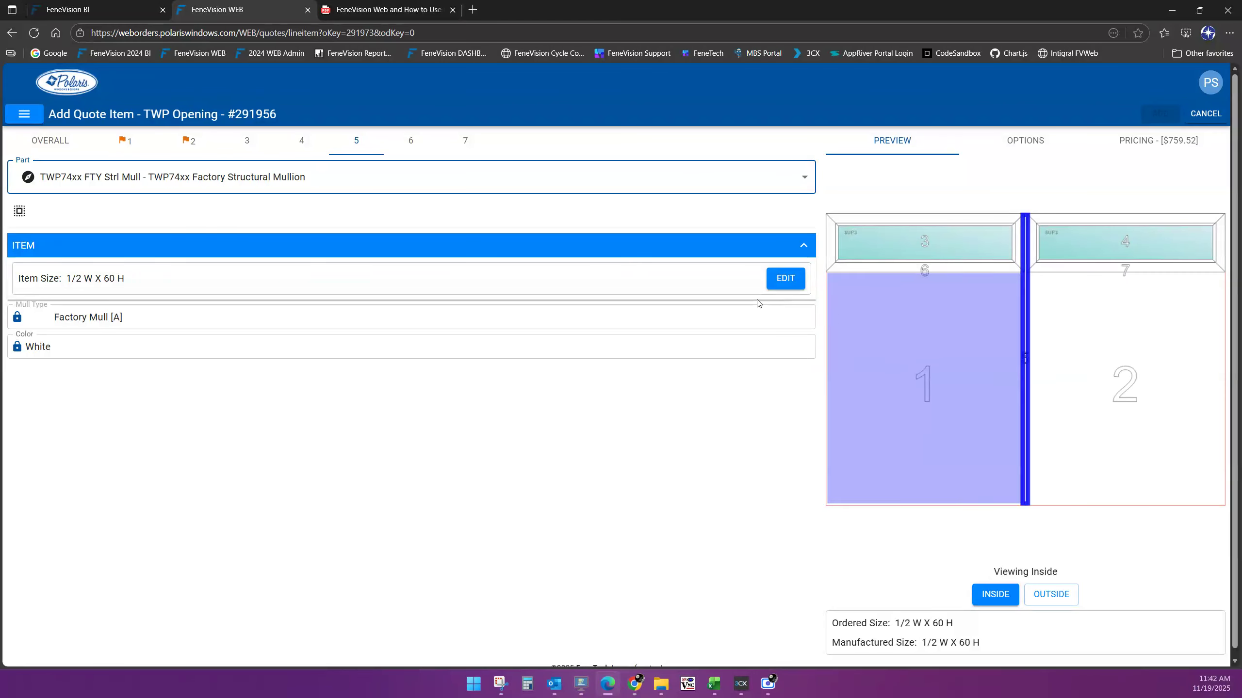
# Confirm sections 3 and 4 now measure 40 3/4 W x 12 H, then open section 1
pyautogui.click(249, 145)
pyautogui.click(248, 141)
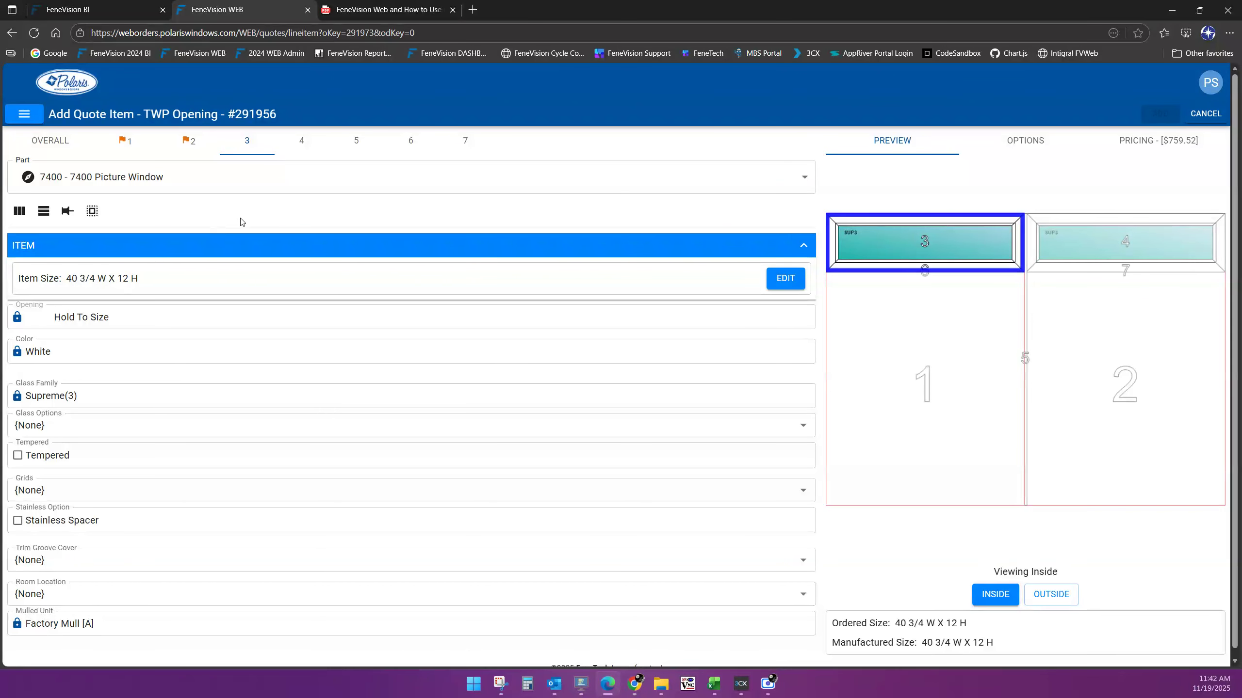
pyautogui.click(300, 143)
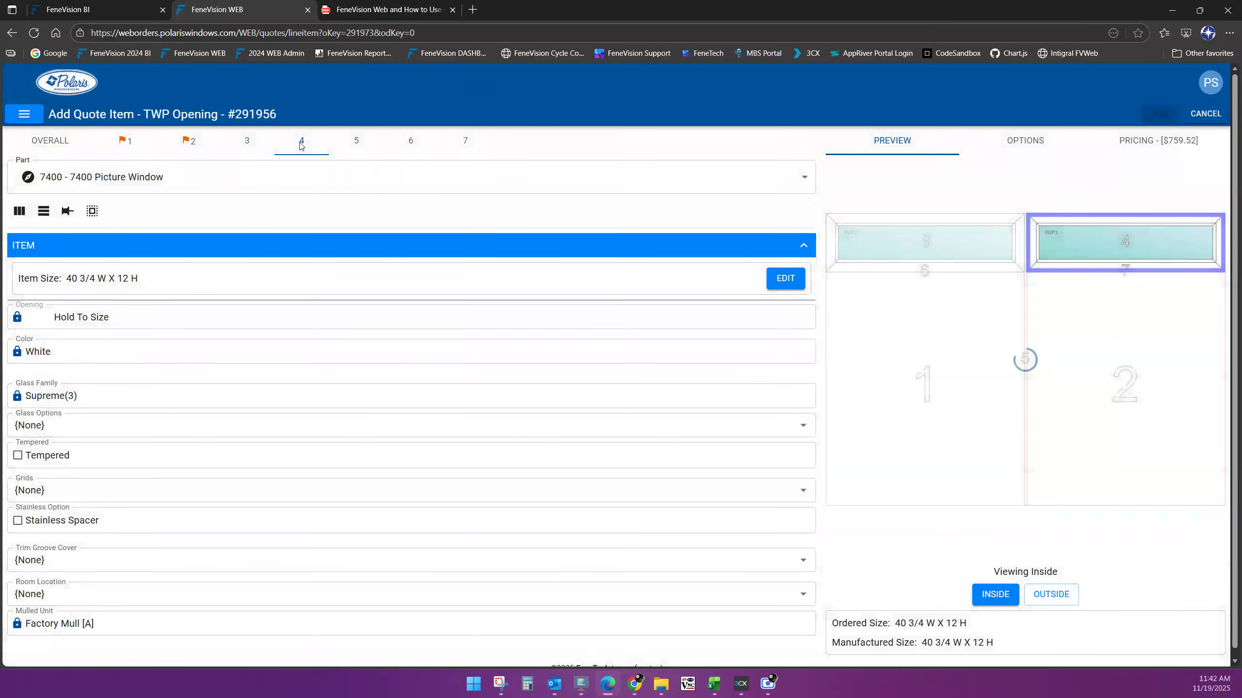
pyautogui.moveTo(138, 281); pyautogui.dragTo(65, 283)
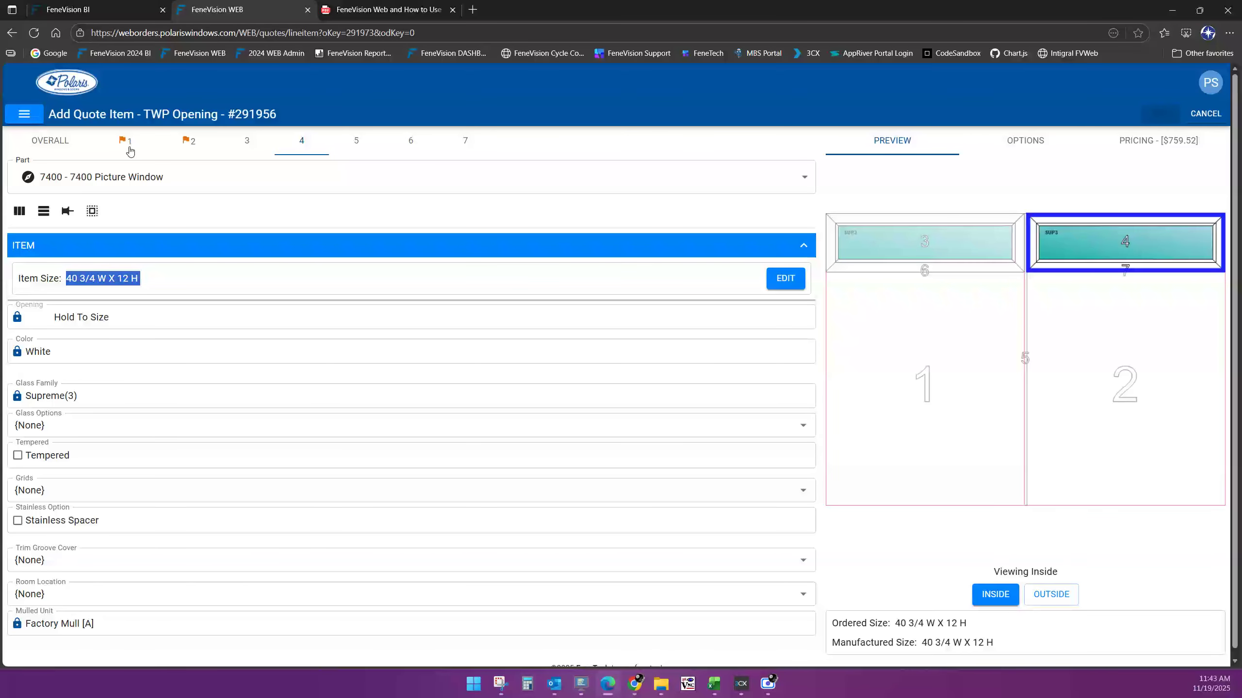
pyautogui.click(127, 143)
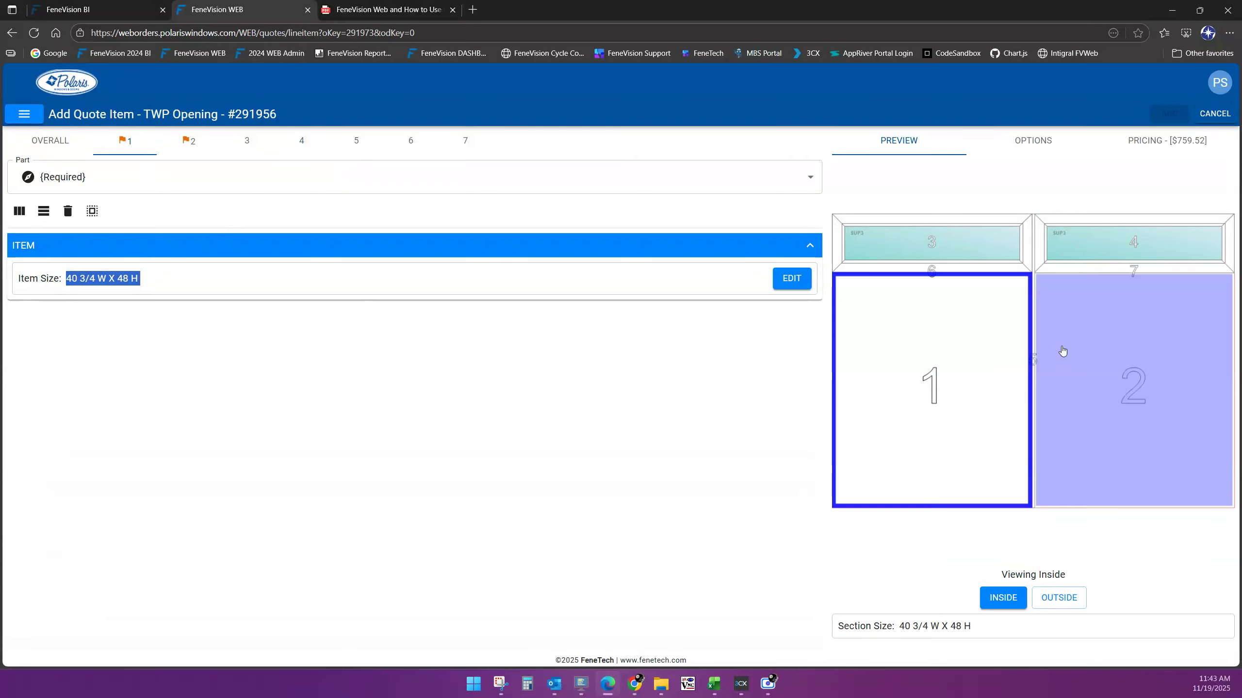
# Give section 1 the TWP7420 ThermalWeld+ 7420 Double Hung part, leaving Glass Options at {None}
pyautogui.click(1093, 355)
pyautogui.click(1022, 365)
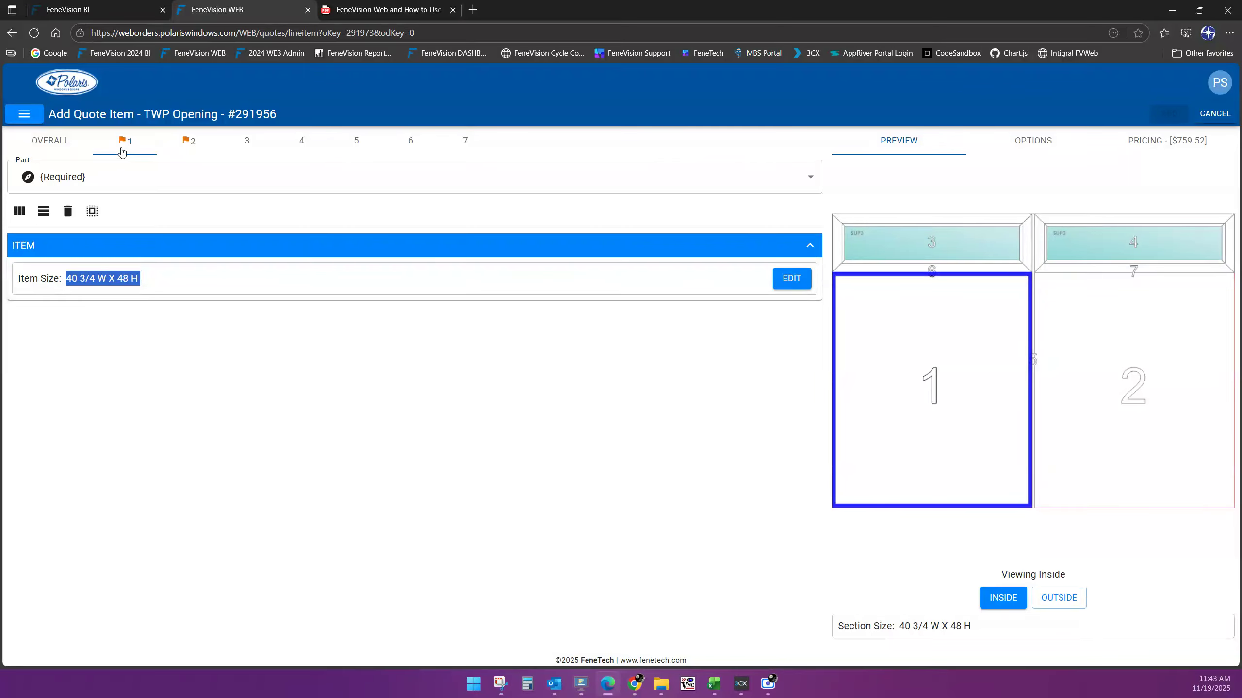
pyautogui.click(158, 184)
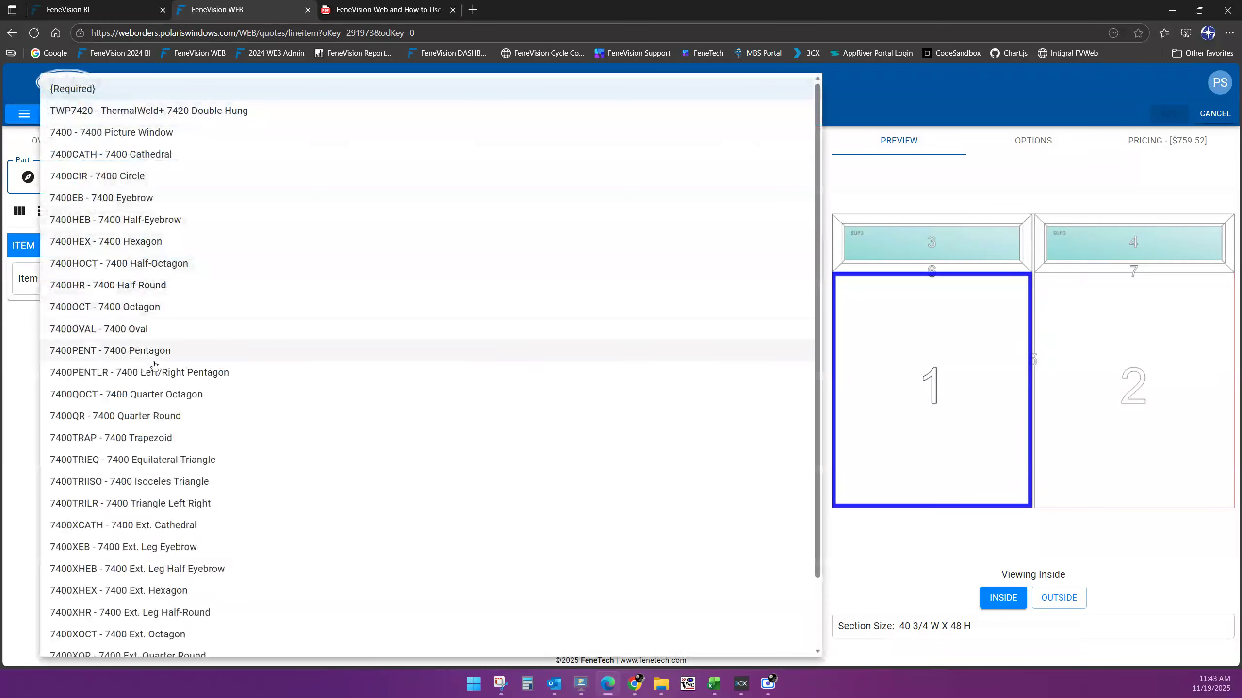
pyautogui.scroll(-2, 143, 569)
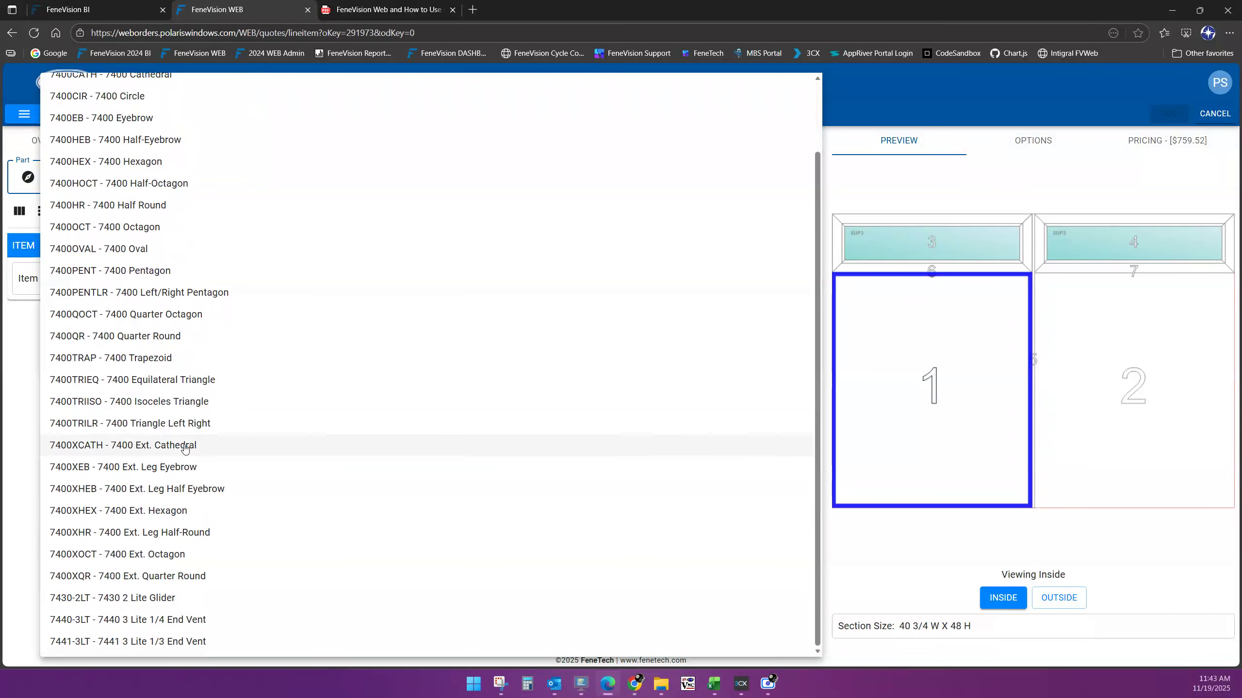
pyautogui.scroll(3, 146, 443)
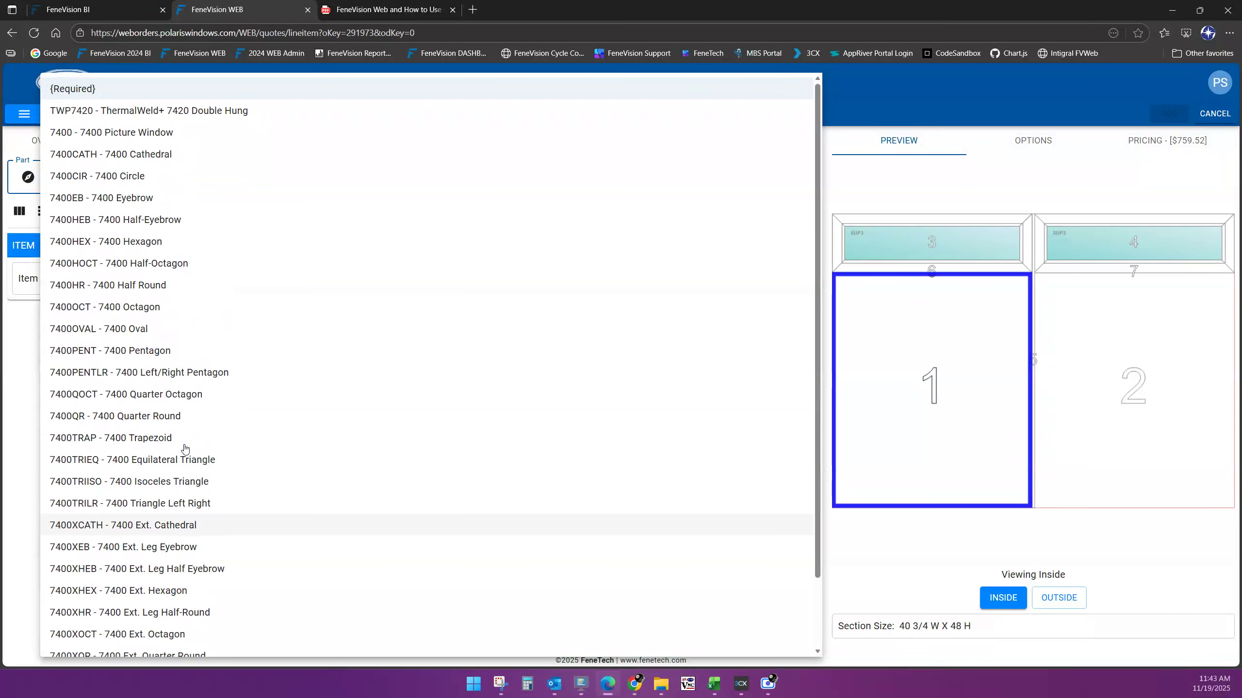
pyautogui.click(122, 116)
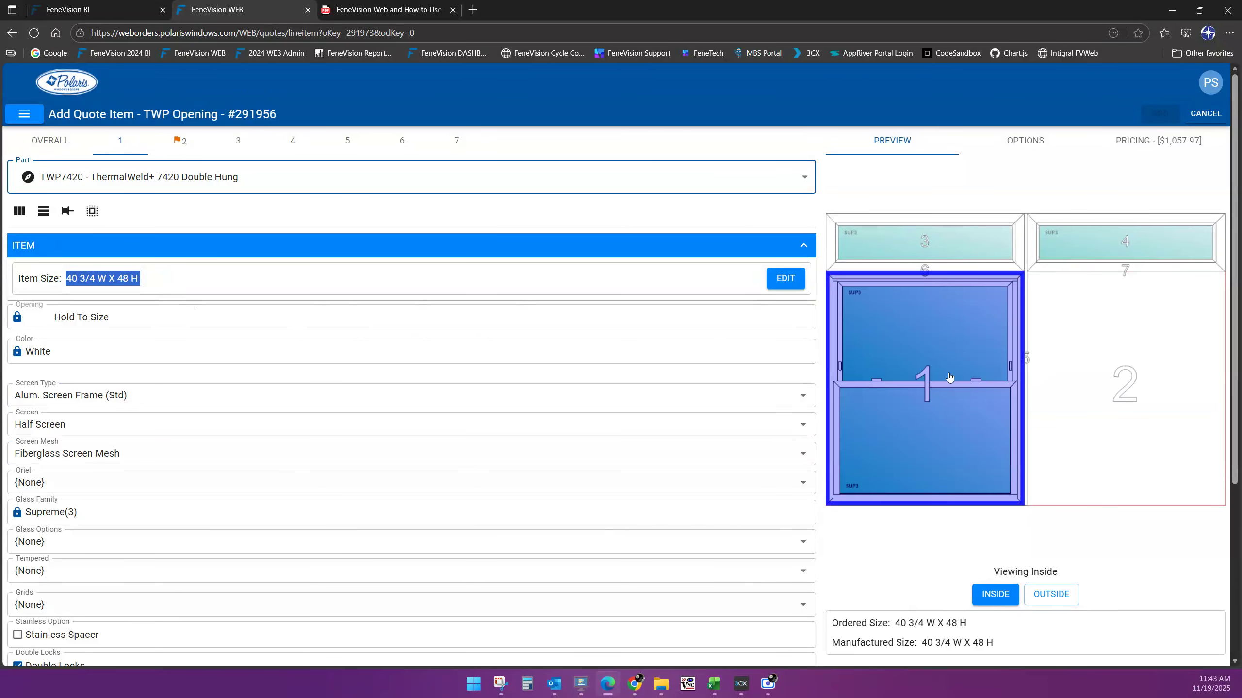
pyautogui.scroll(-6, 299, 411)
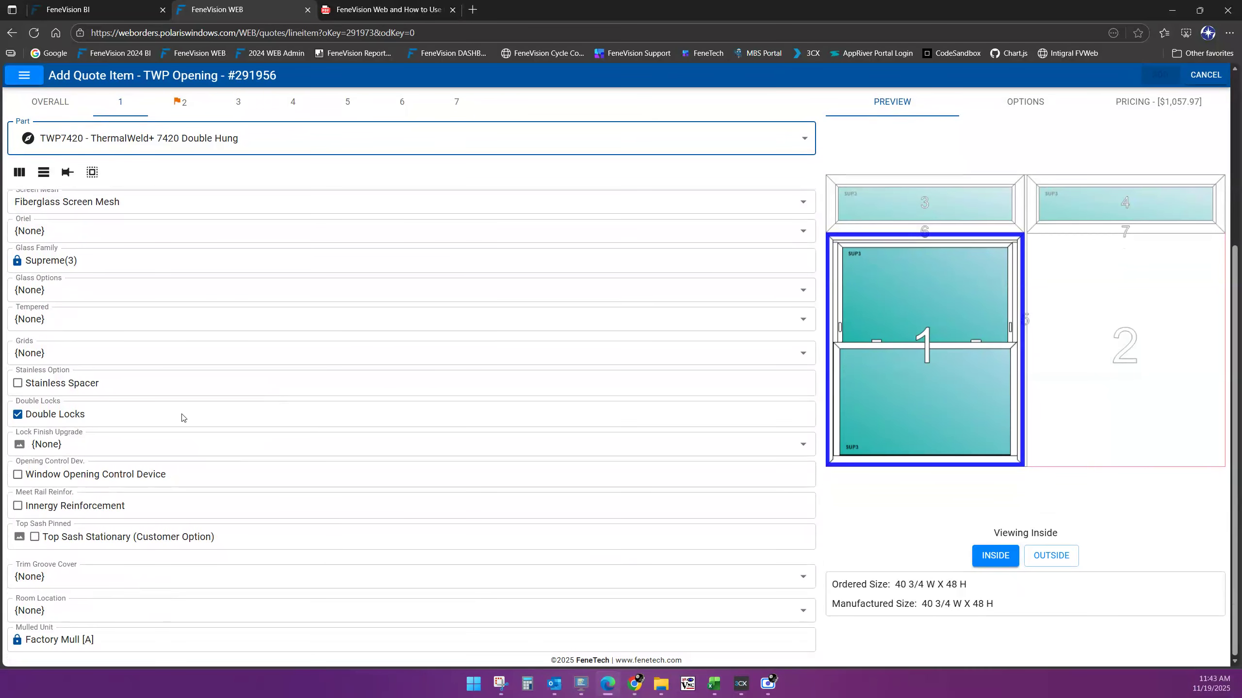
pyautogui.click(87, 294)
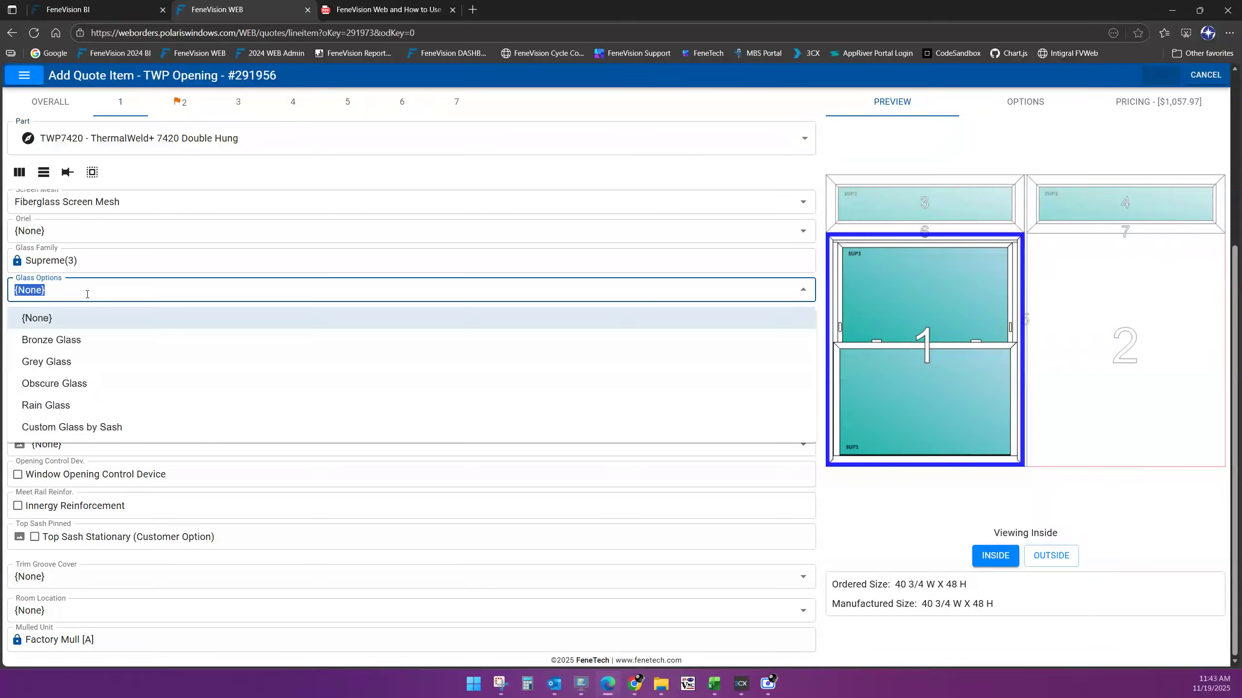
pyautogui.click(87, 294)
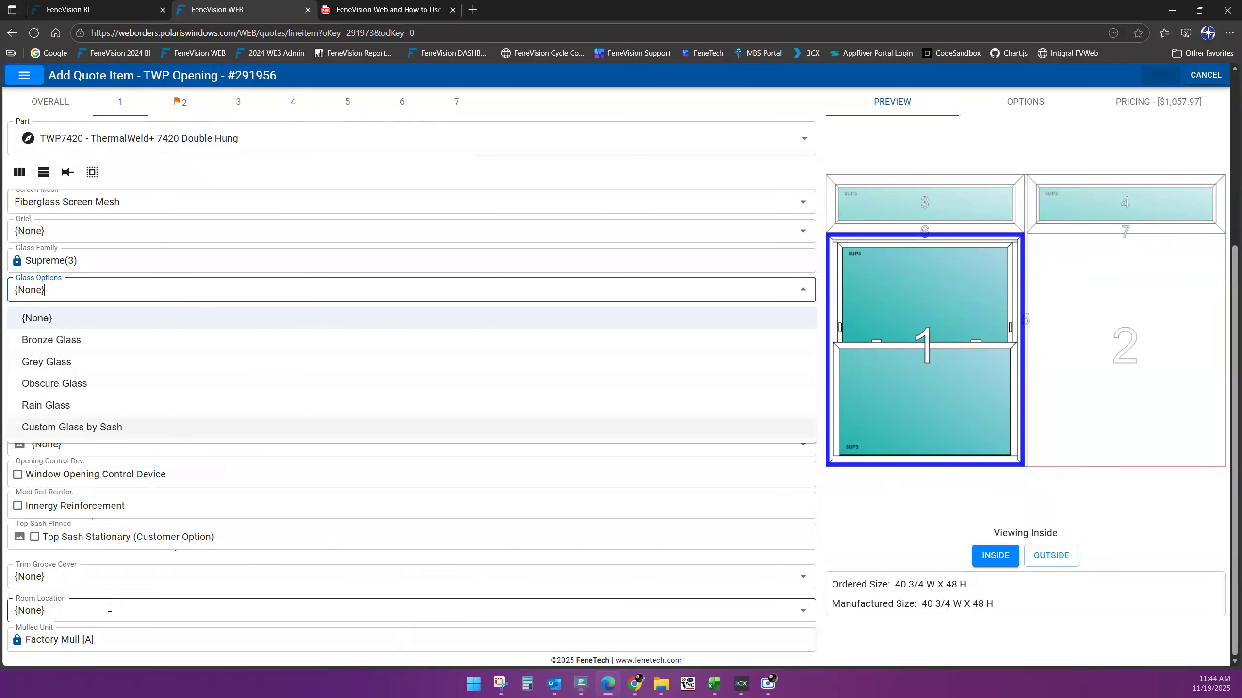
pyautogui.click(30, 321)
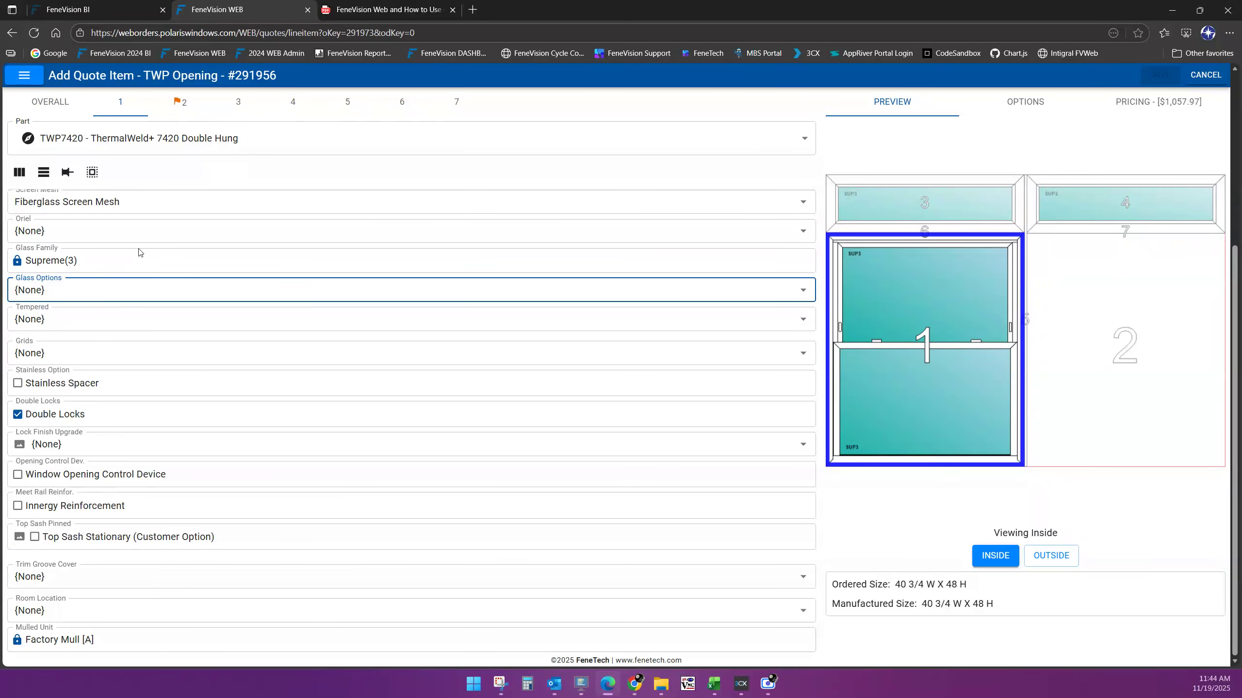
pyautogui.click(1052, 361)
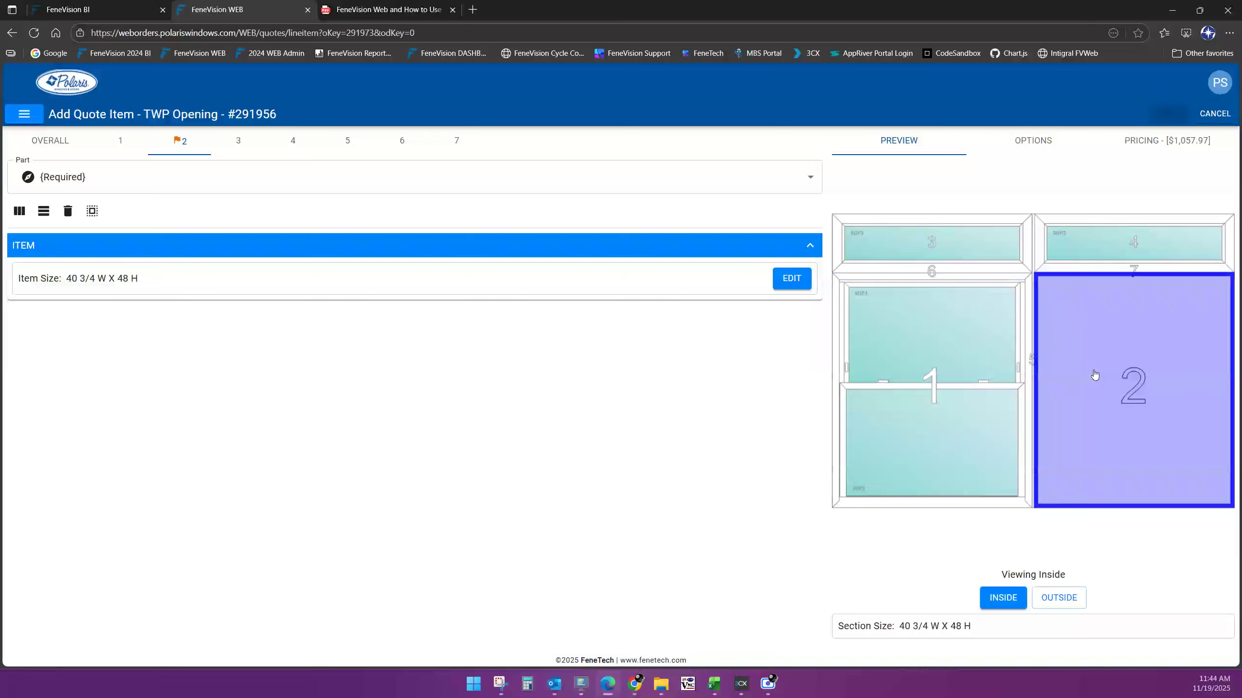
# Give section 2 the TWP7420 ThermalWeld+ 7420 Double Hung part as well, raising pricing to $1,356.42
pyautogui.click(131, 183)
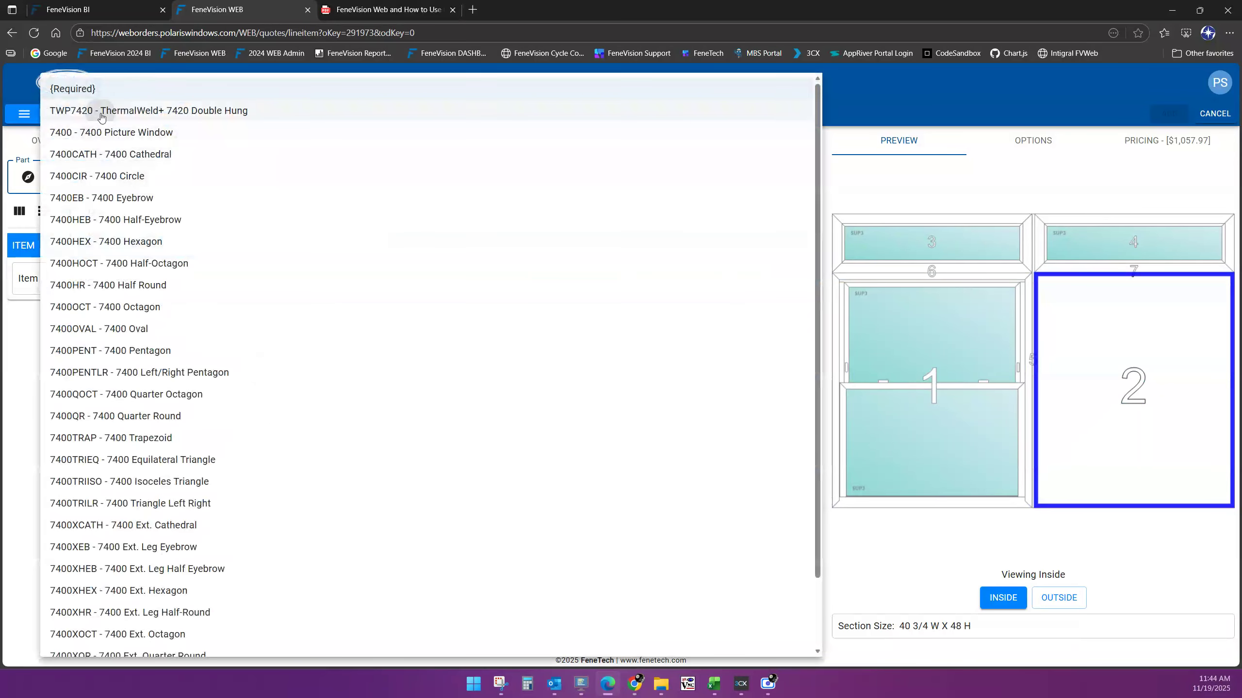
pyautogui.click(101, 111)
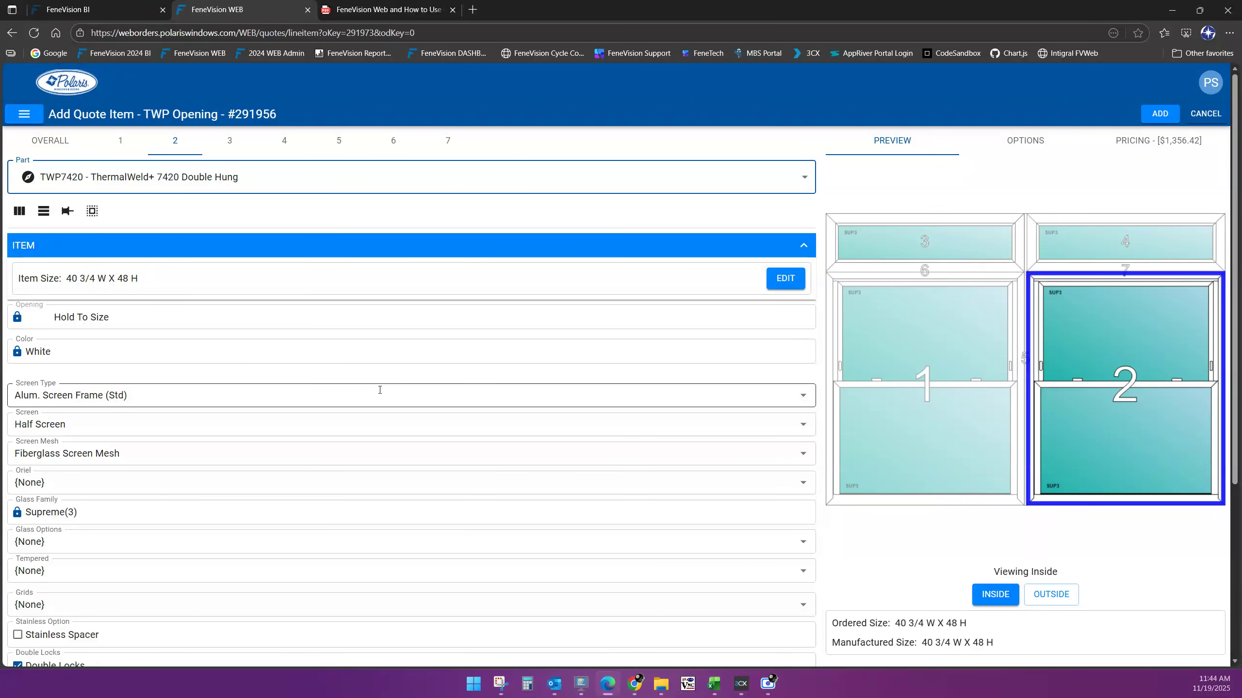
pyautogui.scroll(-2, 244, 409)
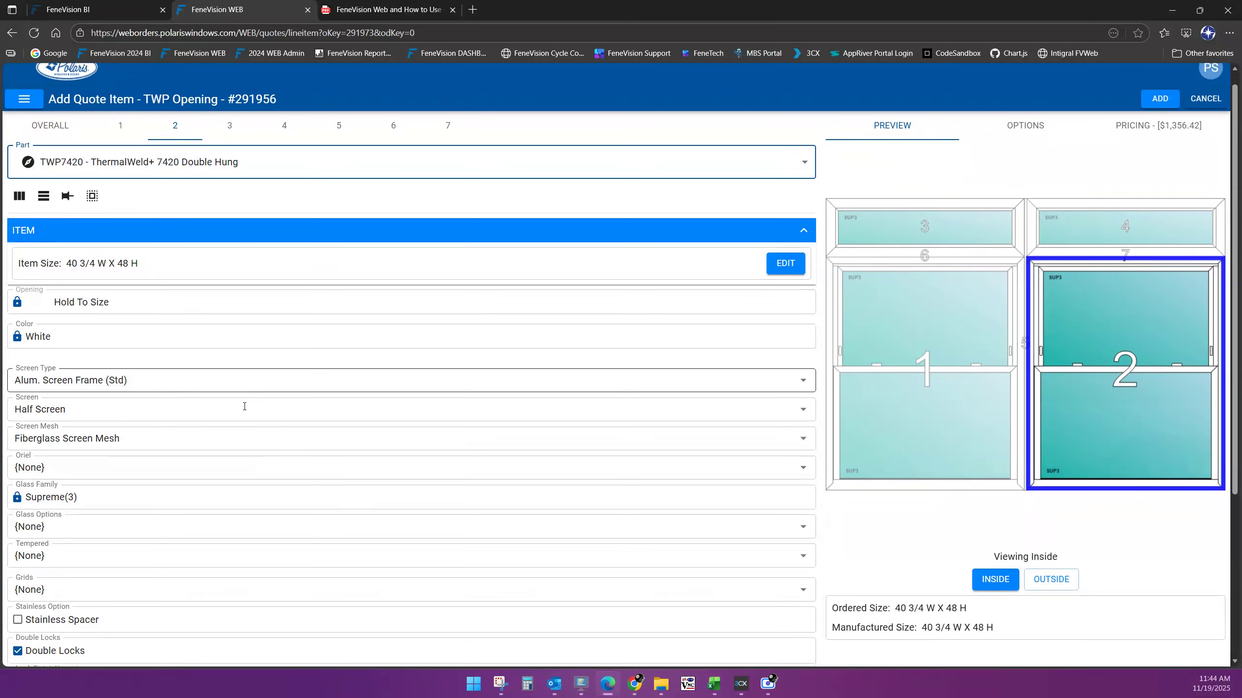
pyautogui.scroll(-2, 244, 407)
pyautogui.scroll(5, 1089, 313)
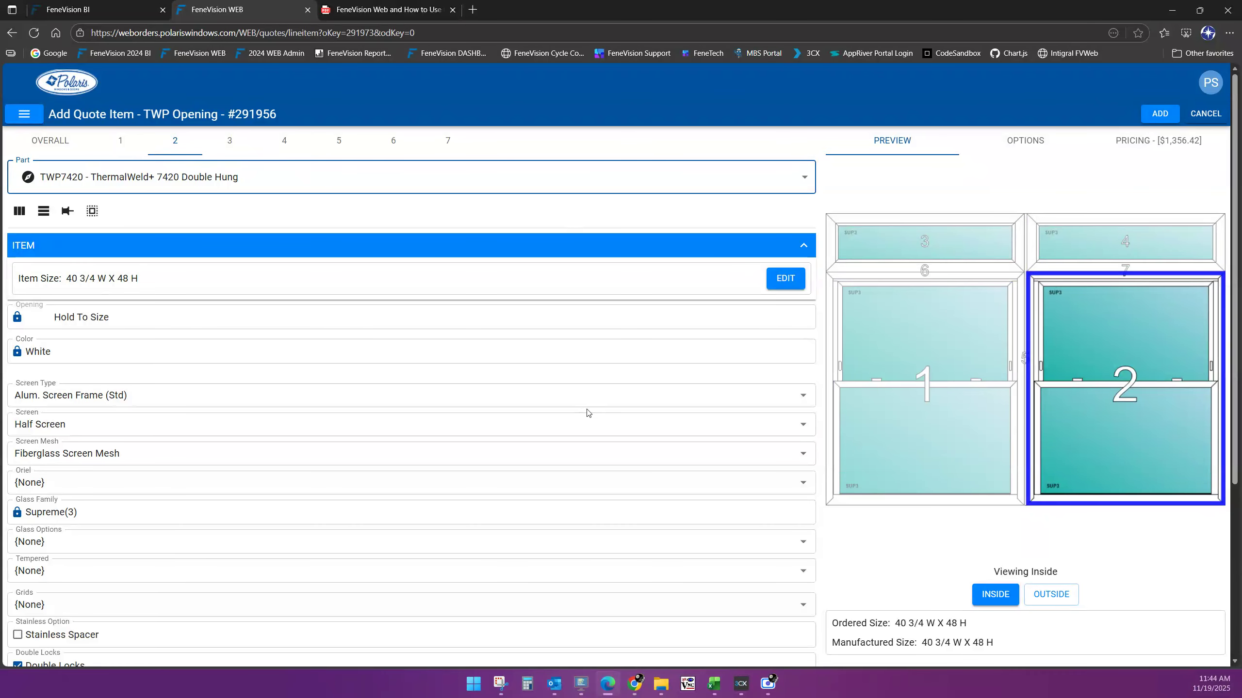
pyautogui.scroll(-3, 587, 414)
pyautogui.scroll(3, 599, 403)
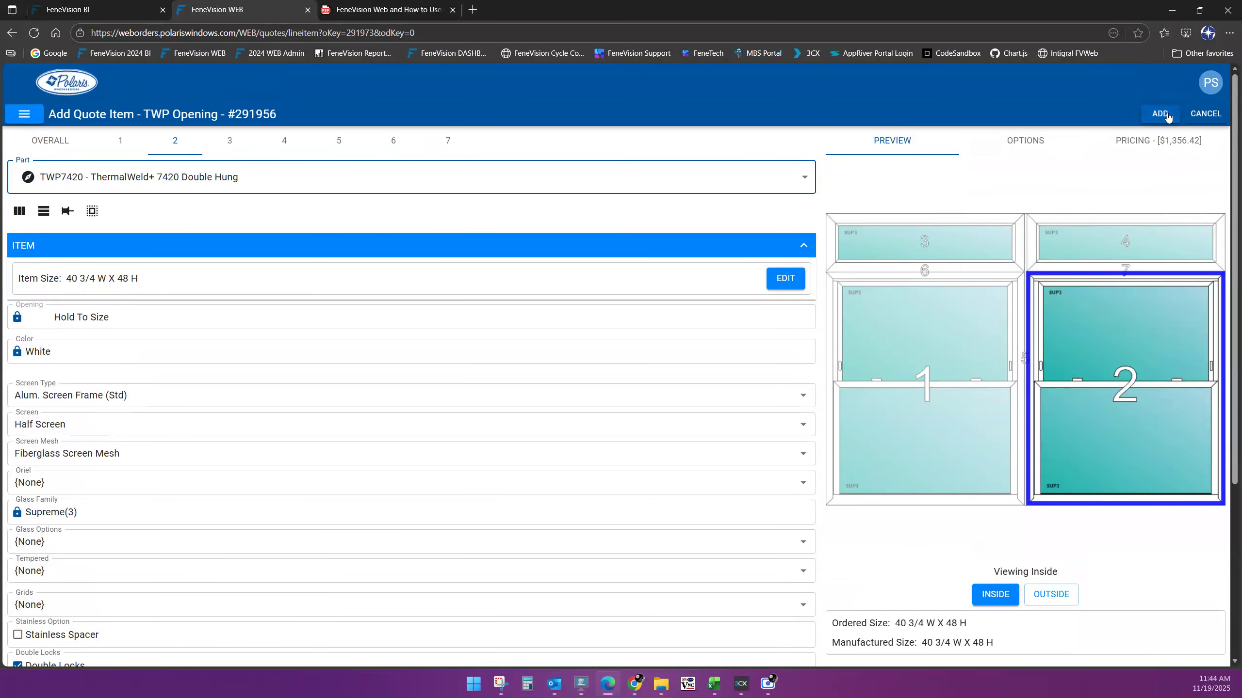
# Add the 82 W X 60 H TWP Opening as item 3 ($1,356.42), then print the quote as a PDF
pyautogui.click(1166, 114)
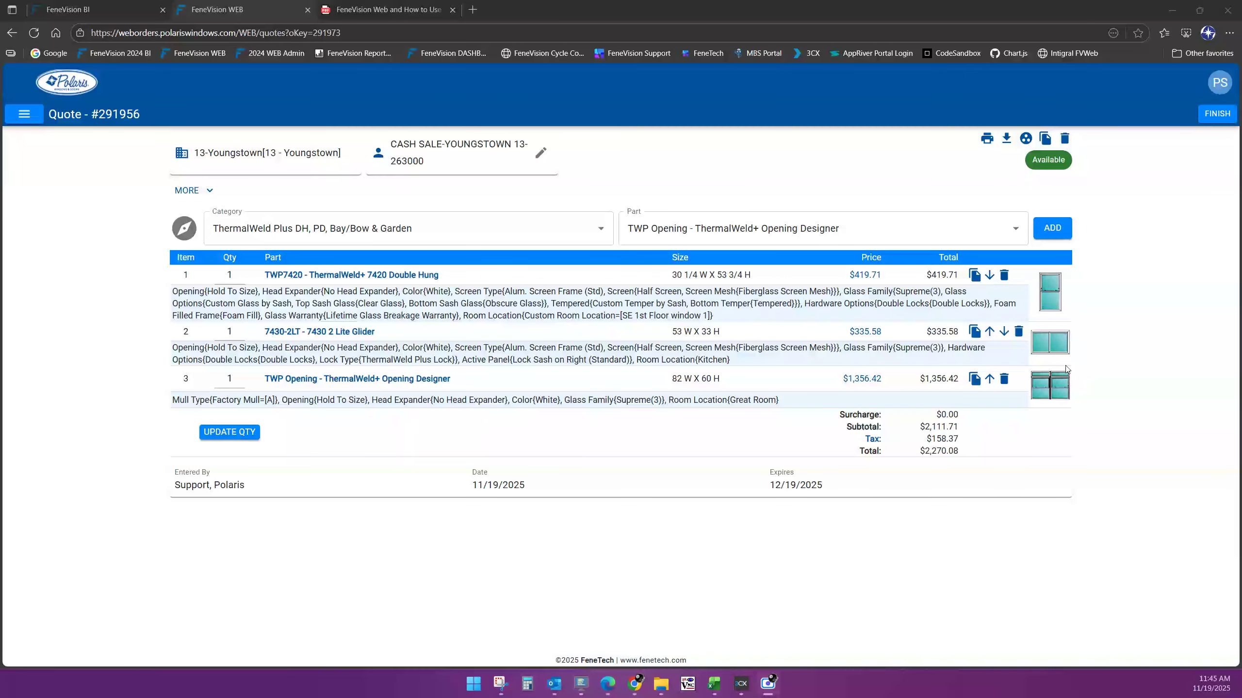
pyautogui.click(987, 138)
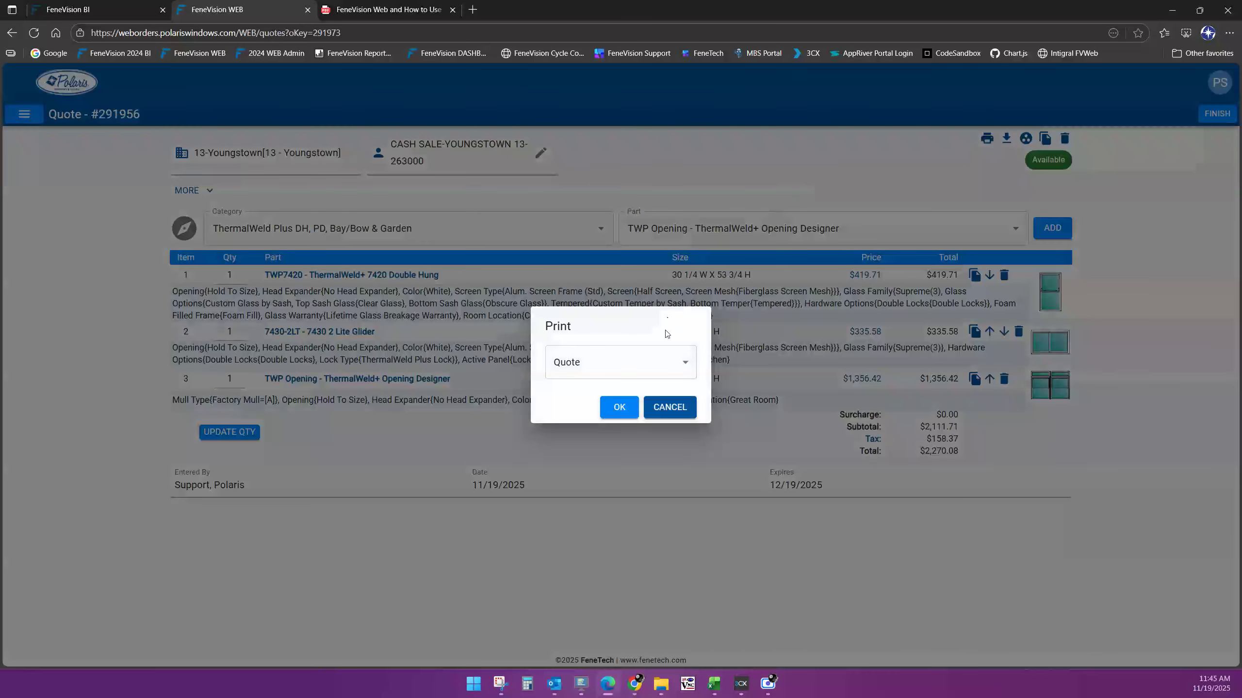
pyautogui.click(638, 410)
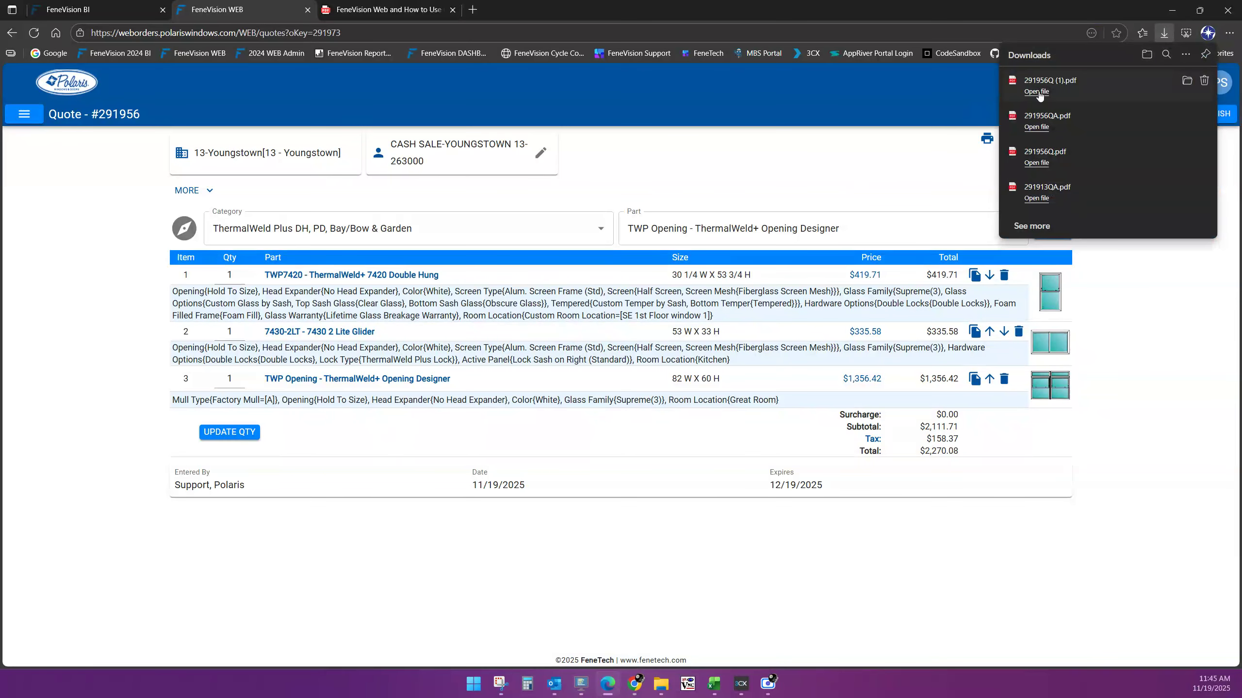
# Open 291956Q (1).pdf and review its four pages down to the opening drawing
pyautogui.click(1036, 92)
pyautogui.scroll(-10, 623, 343)
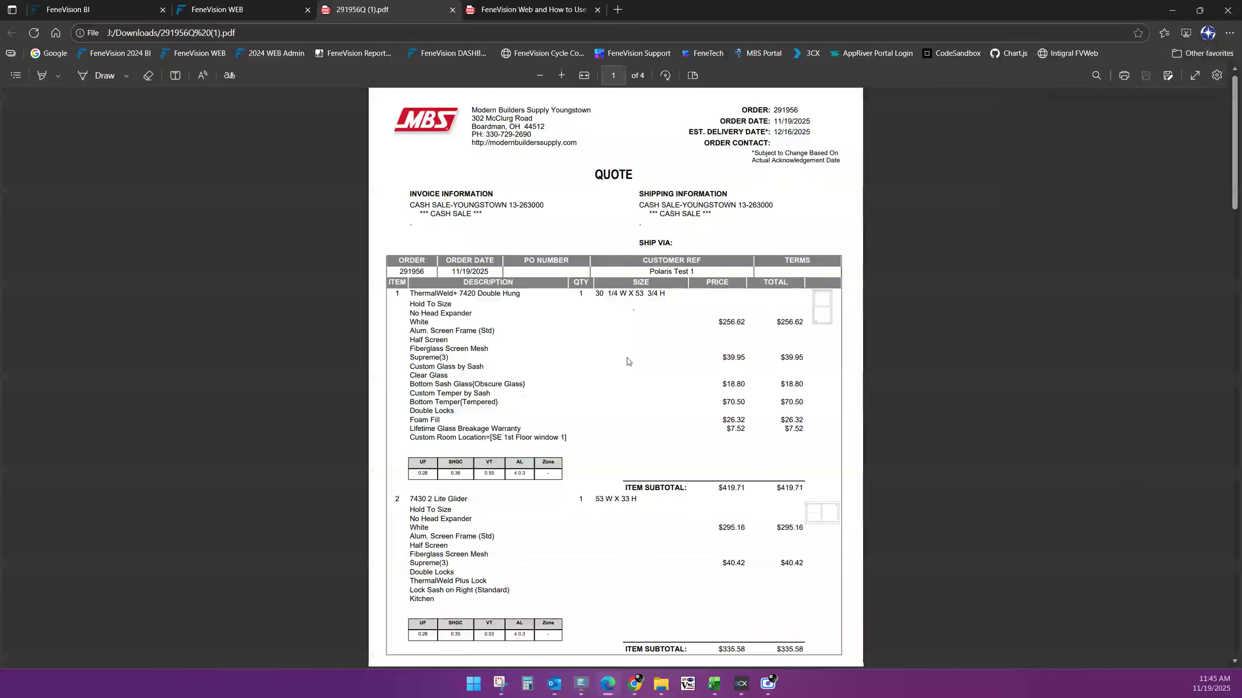
pyautogui.scroll(-8, 630, 362)
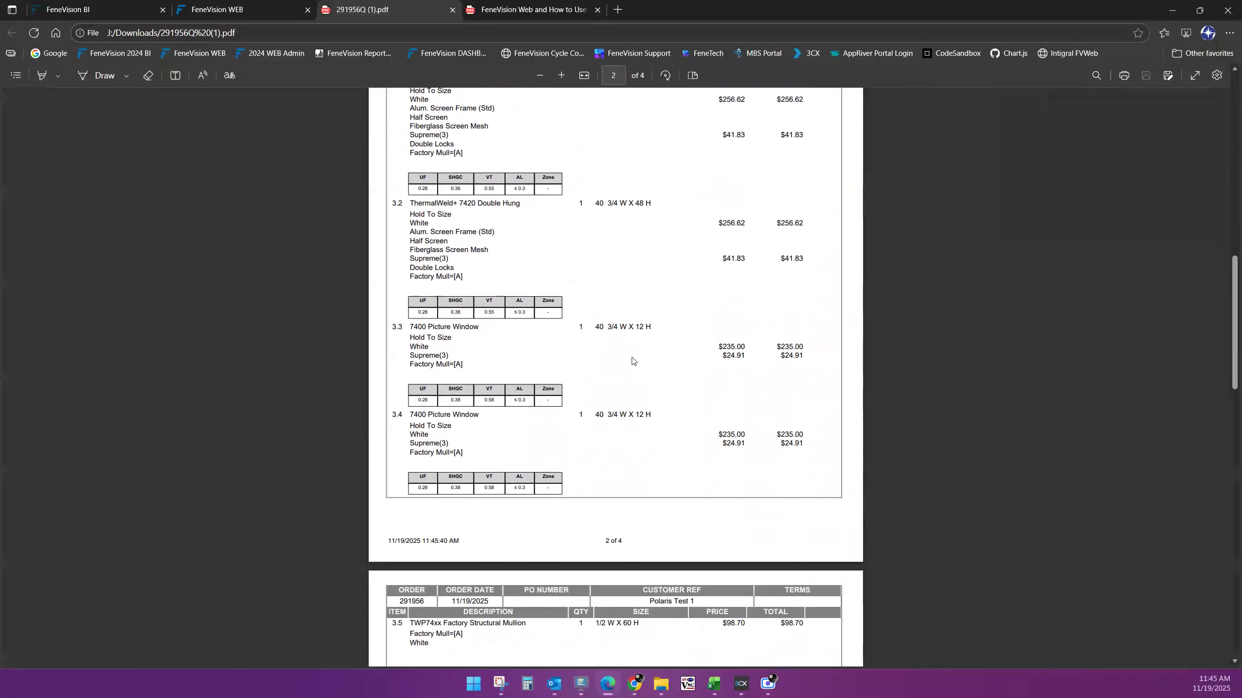
pyautogui.scroll(8, 632, 360)
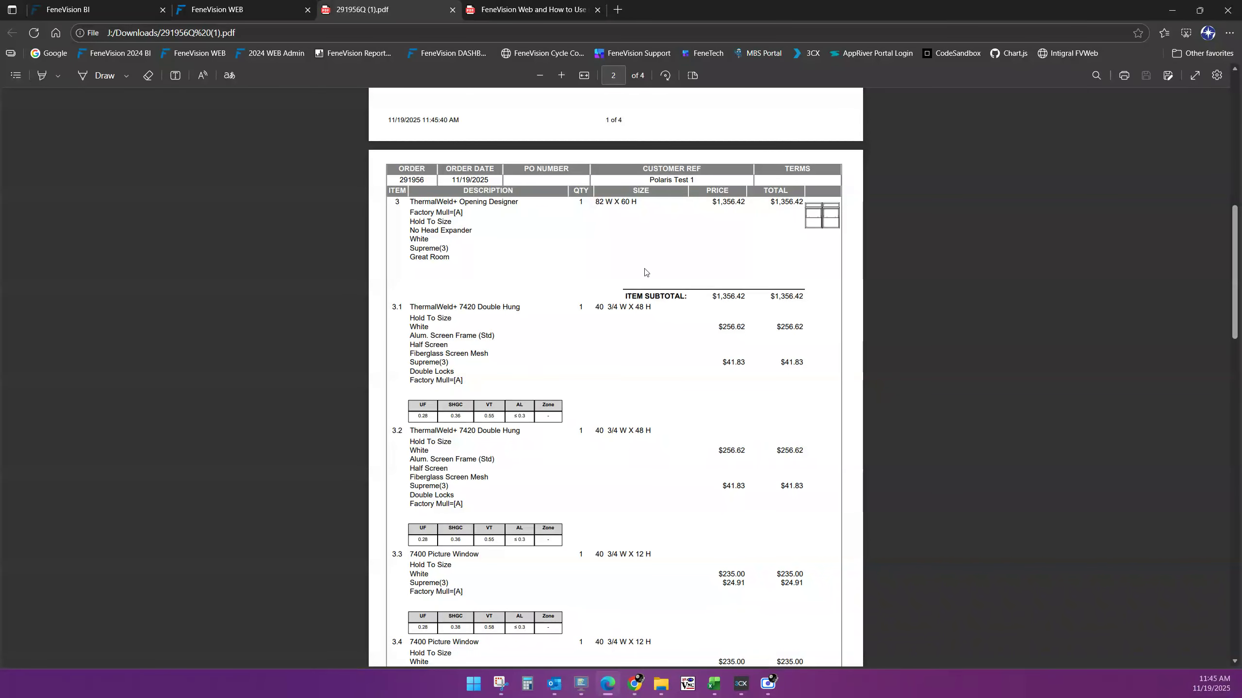
pyautogui.scroll(-1, 505, 319)
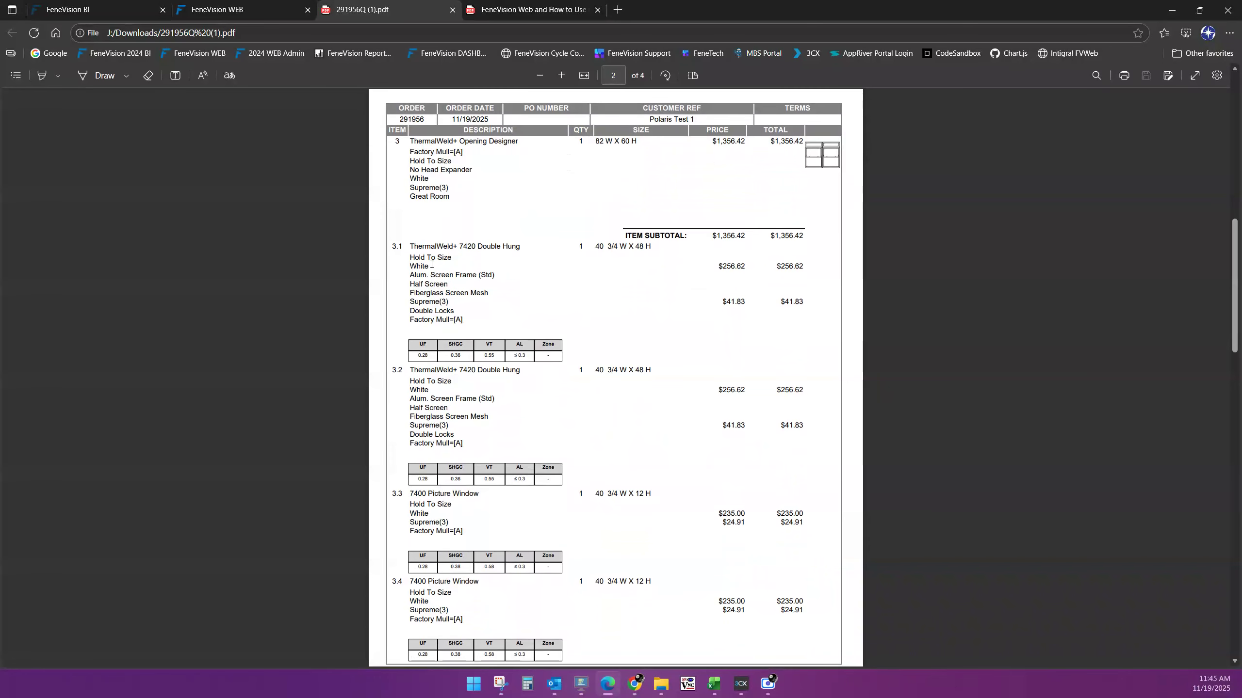
pyautogui.scroll(-2, 470, 440)
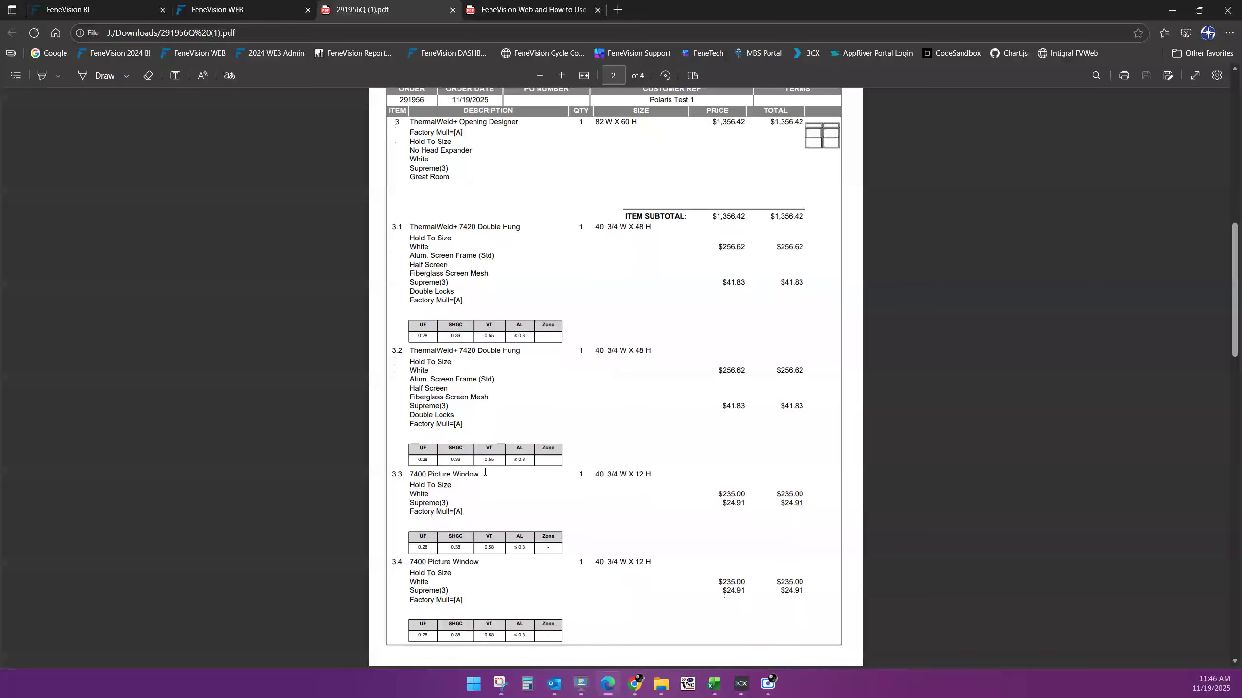
pyautogui.scroll(-4, 493, 504)
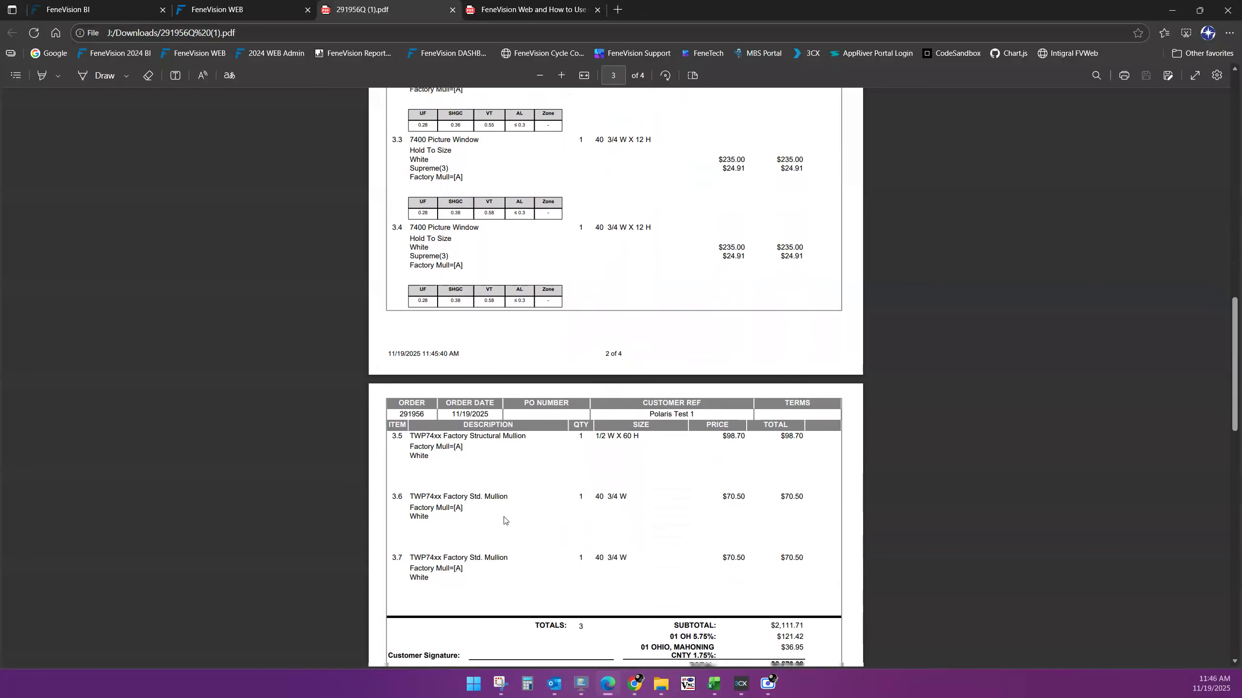
pyautogui.scroll(1, 553, 425)
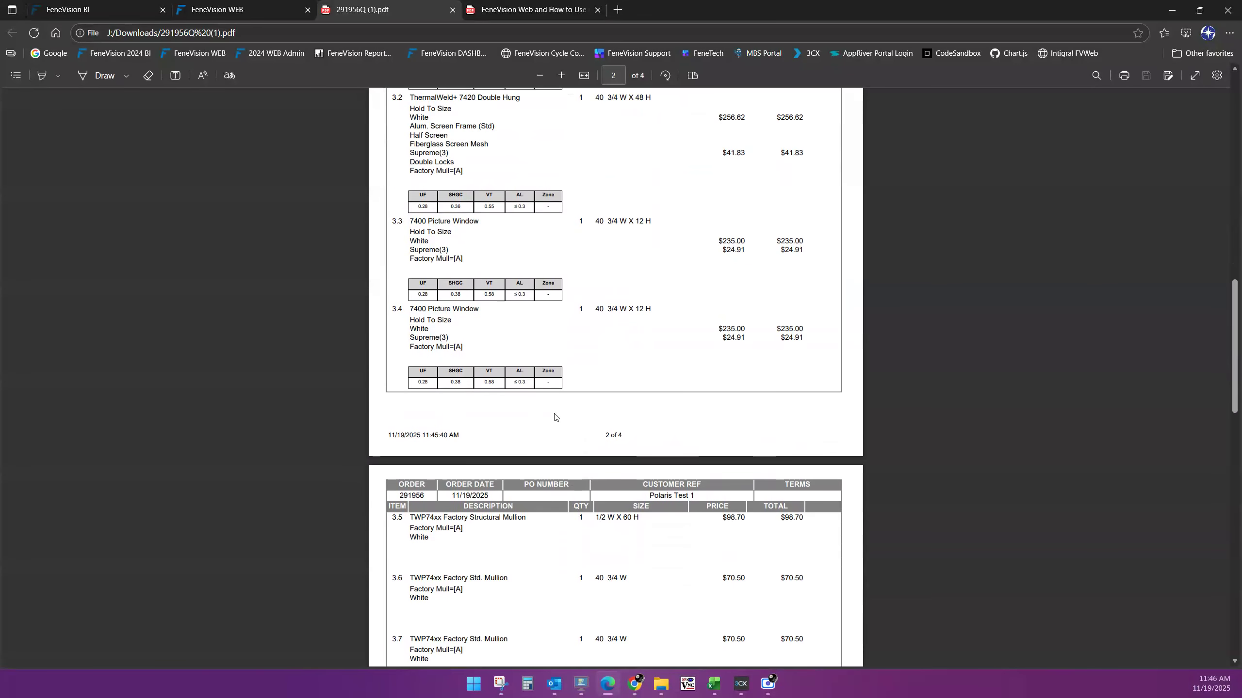
pyautogui.scroll(-10, 557, 415)
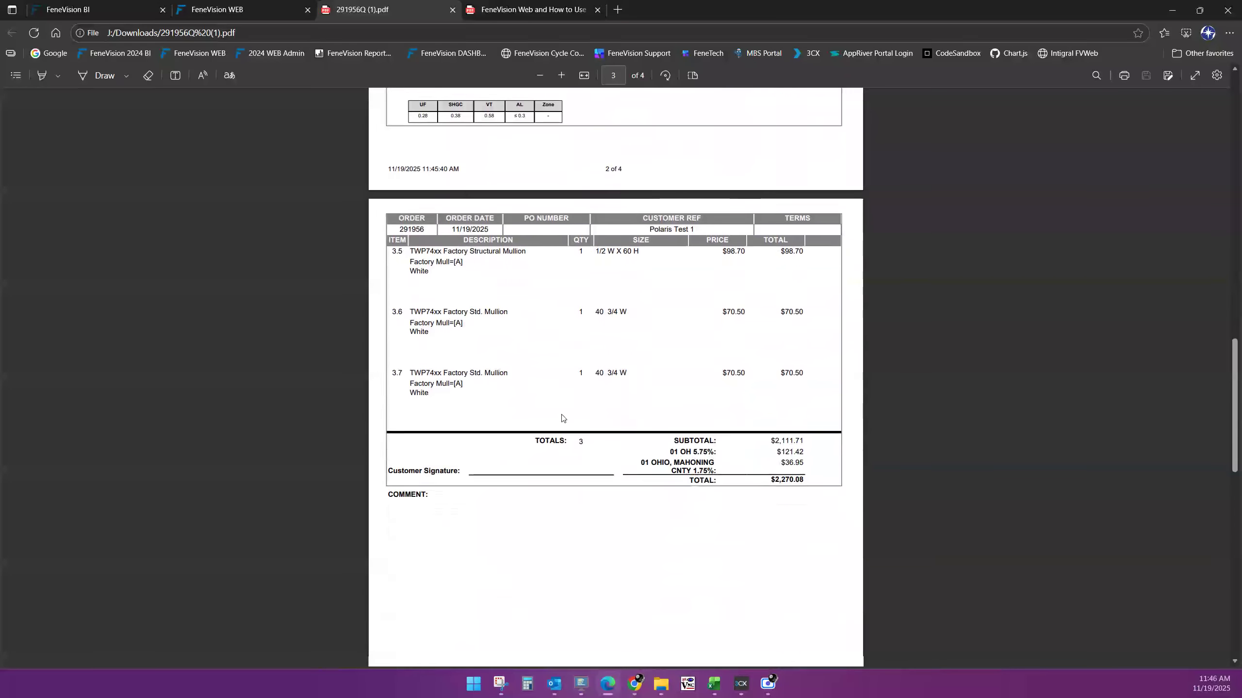
pyautogui.scroll(-7, 575, 414)
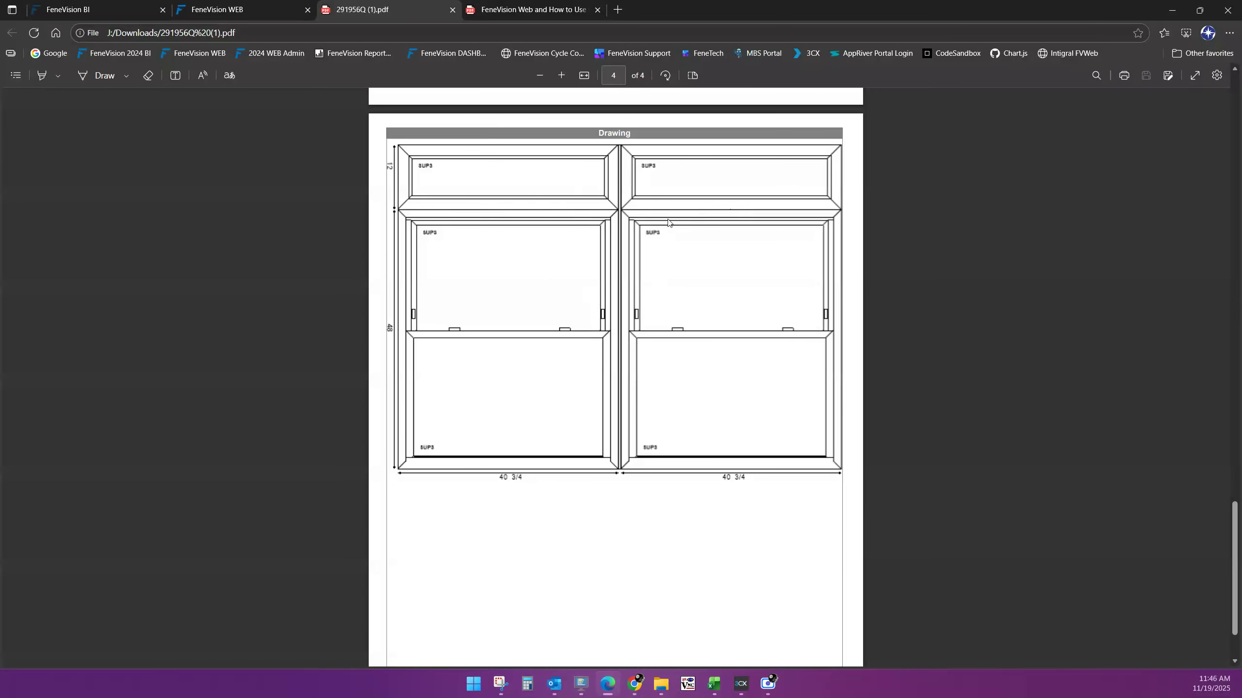
pyautogui.scroll(4, 680, 321)
pyautogui.scroll(4, 634, 252)
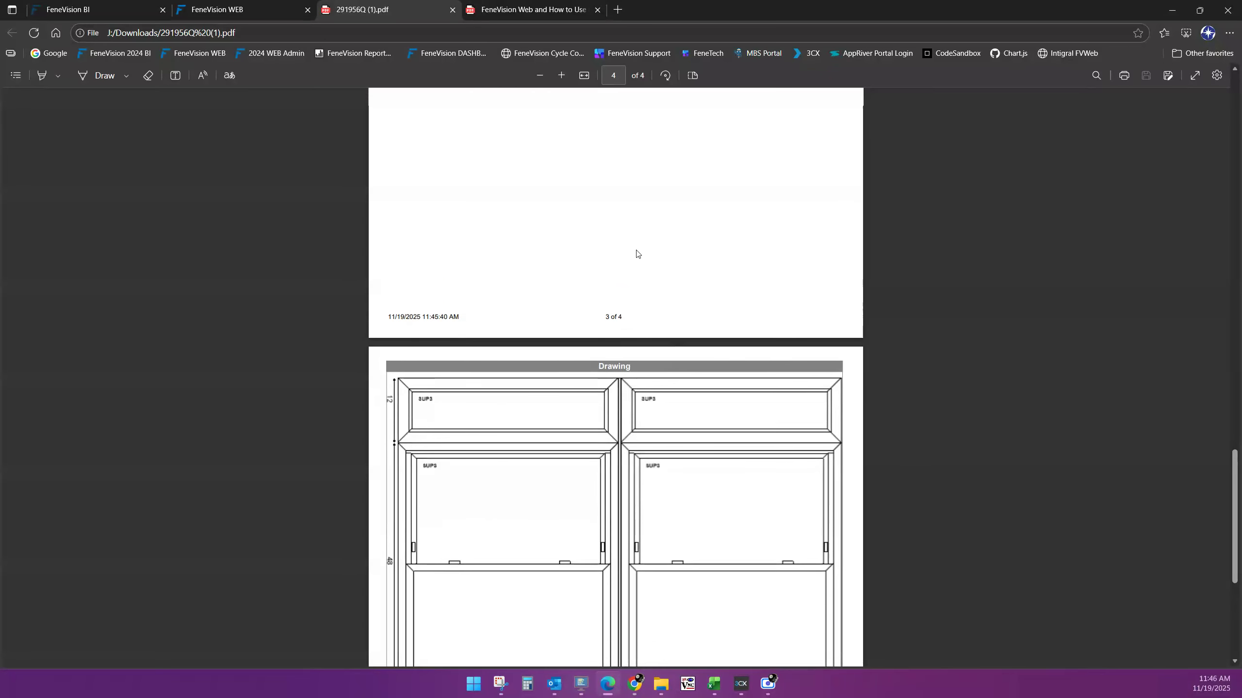
# Start a new TWP Opening item sized 82 W x 50 H with factory mull B
pyautogui.click(453, 9)
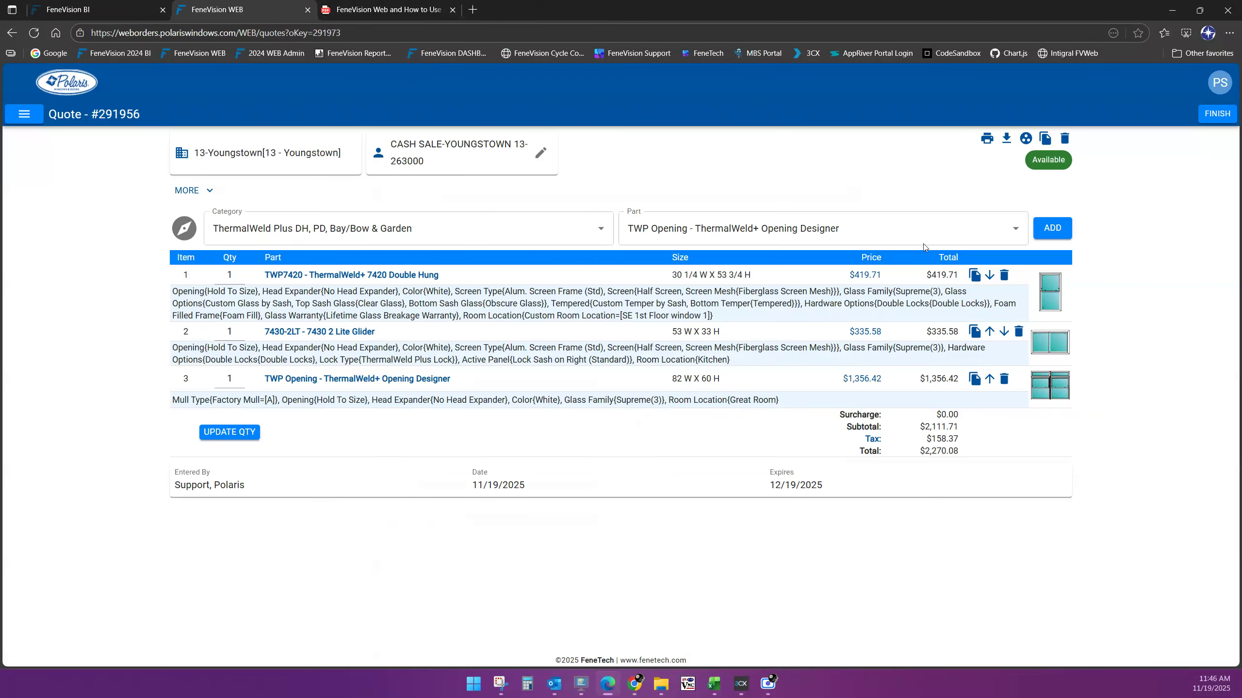
pyautogui.click(1050, 228)
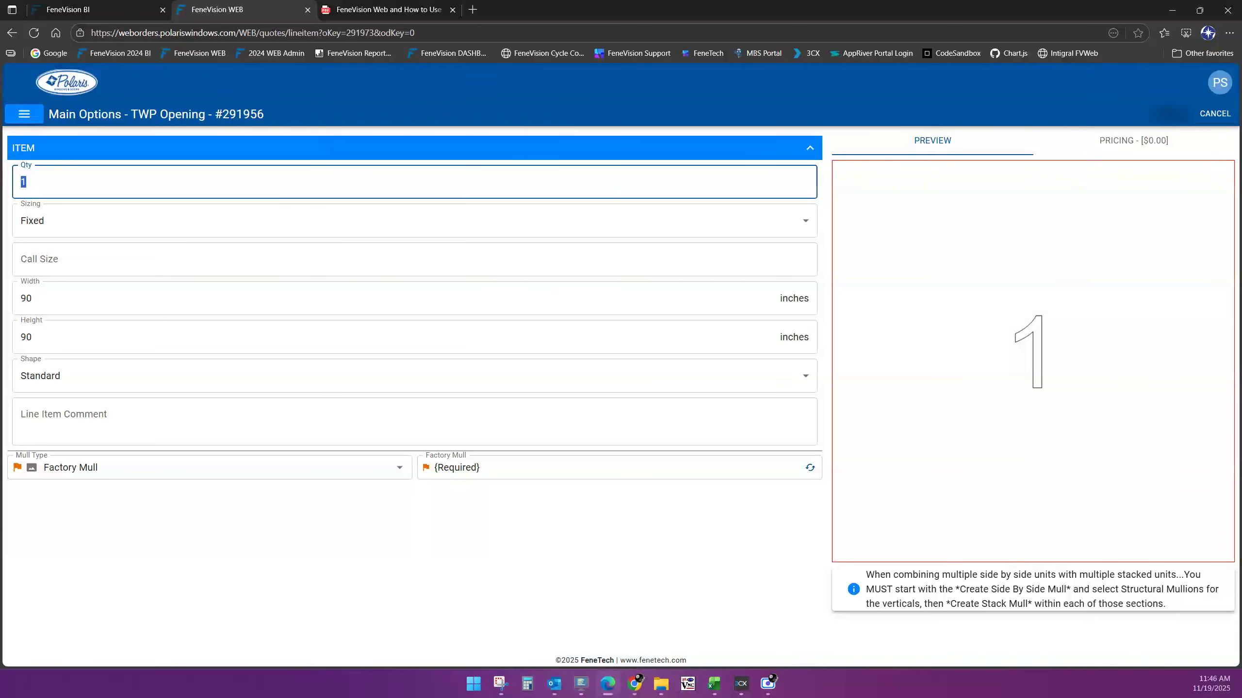
pyautogui.press('Tab')
pyautogui.press('Tab')
pyautogui.press('Tab')
pyautogui.write('82')
pyautogui.press('Tab')
pyautogui.write('50')
pyautogui.press('Tab')
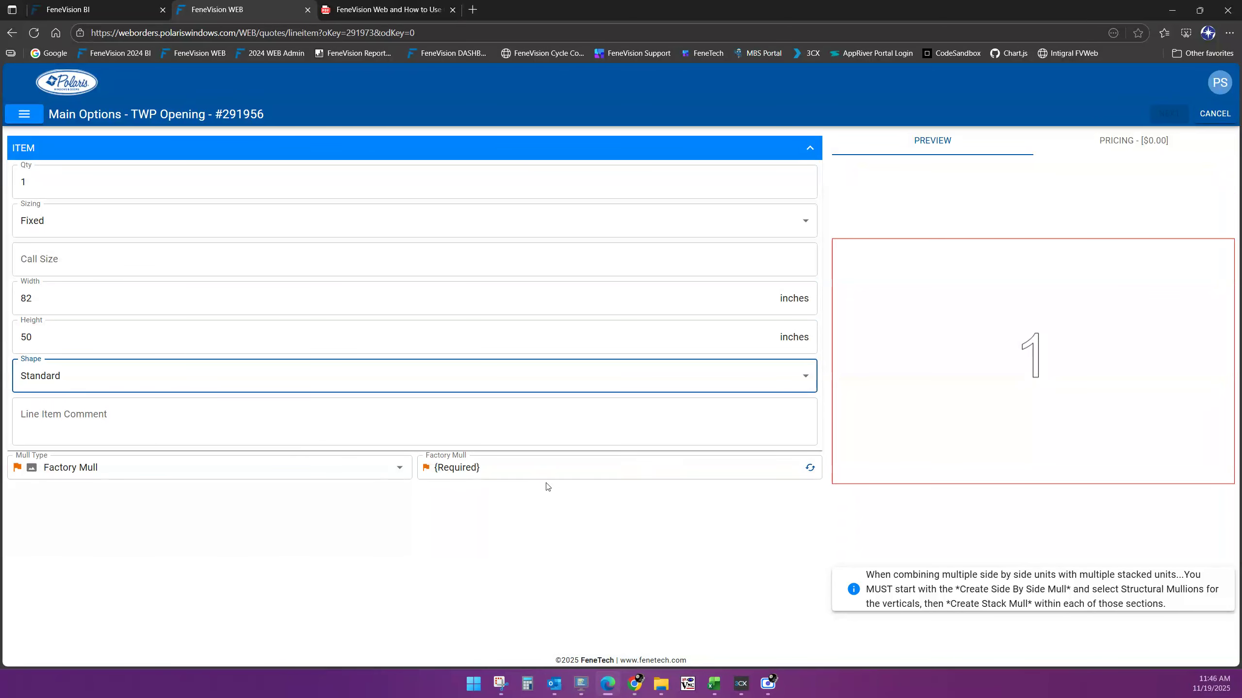
pyautogui.click(538, 471)
pyautogui.click(451, 275)
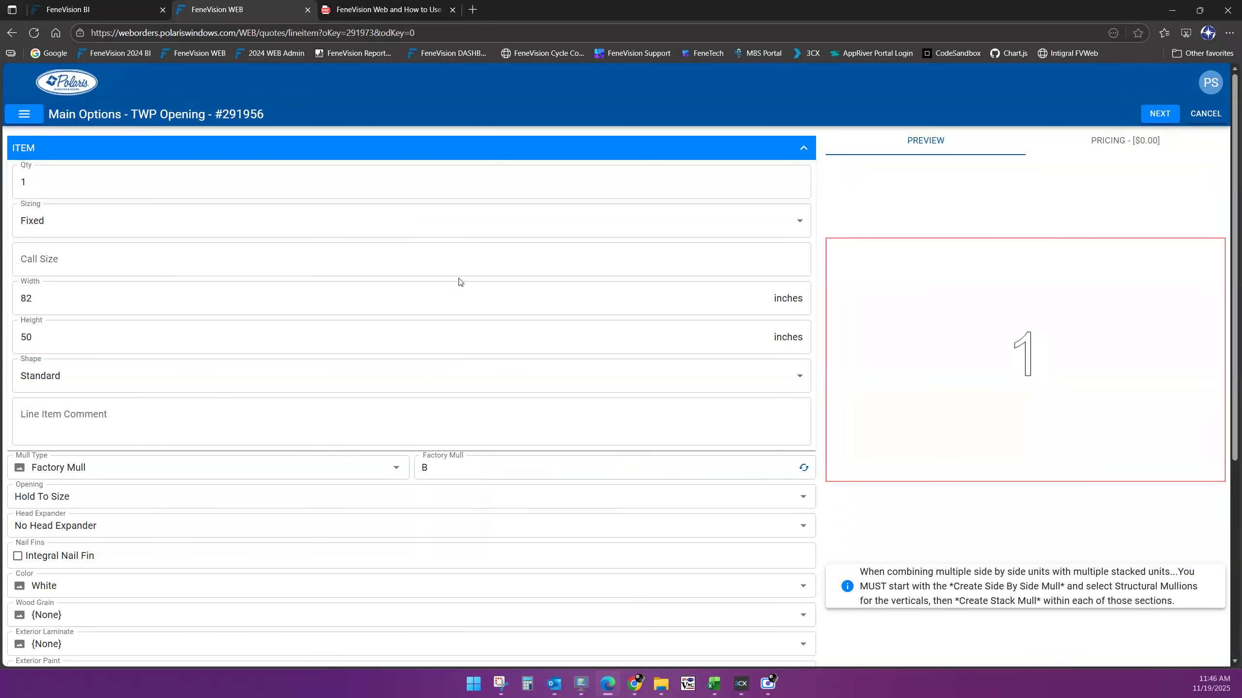
pyautogui.click(1159, 112)
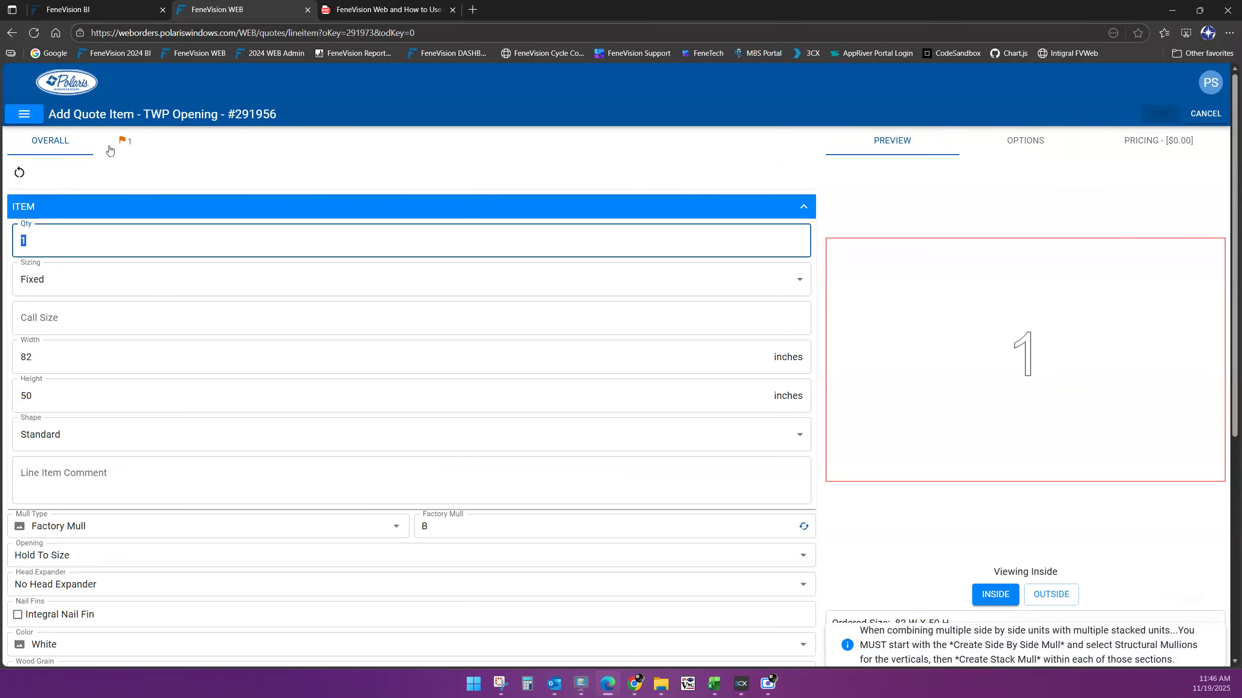
# Split the opening evenly into 4 side-by-side sections using TWP74xx FTY Std Mull
pyautogui.click(130, 142)
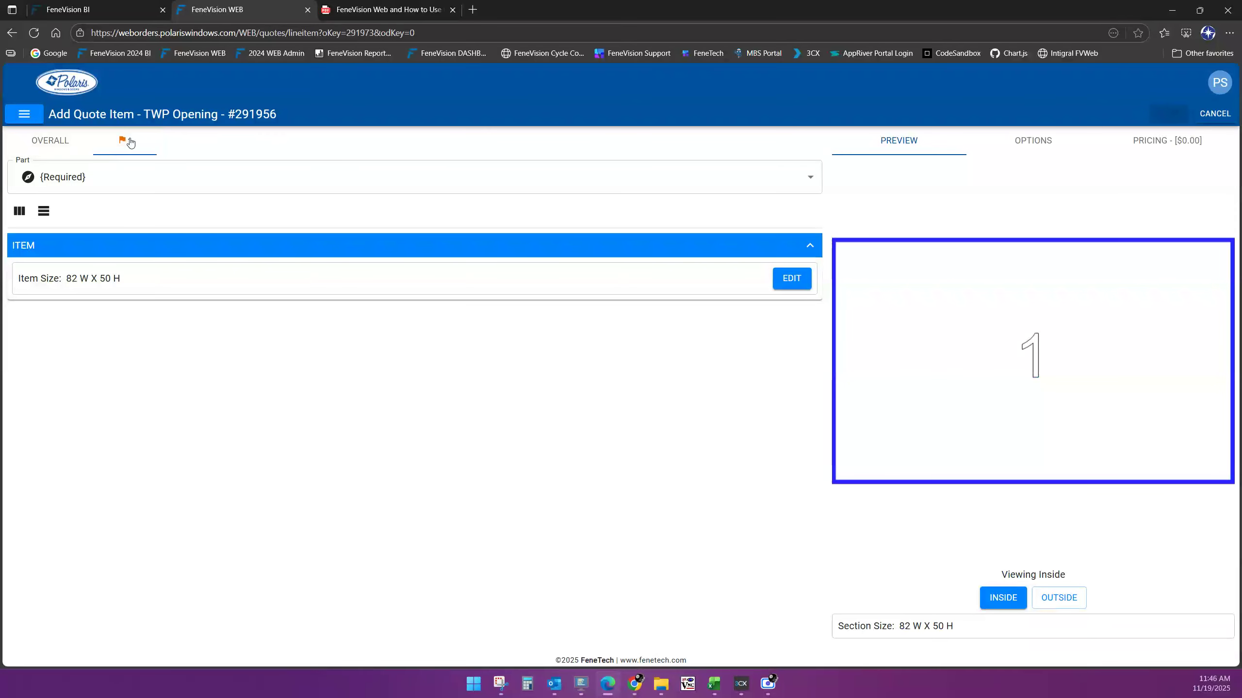
pyautogui.click(20, 213)
pyautogui.click(577, 345)
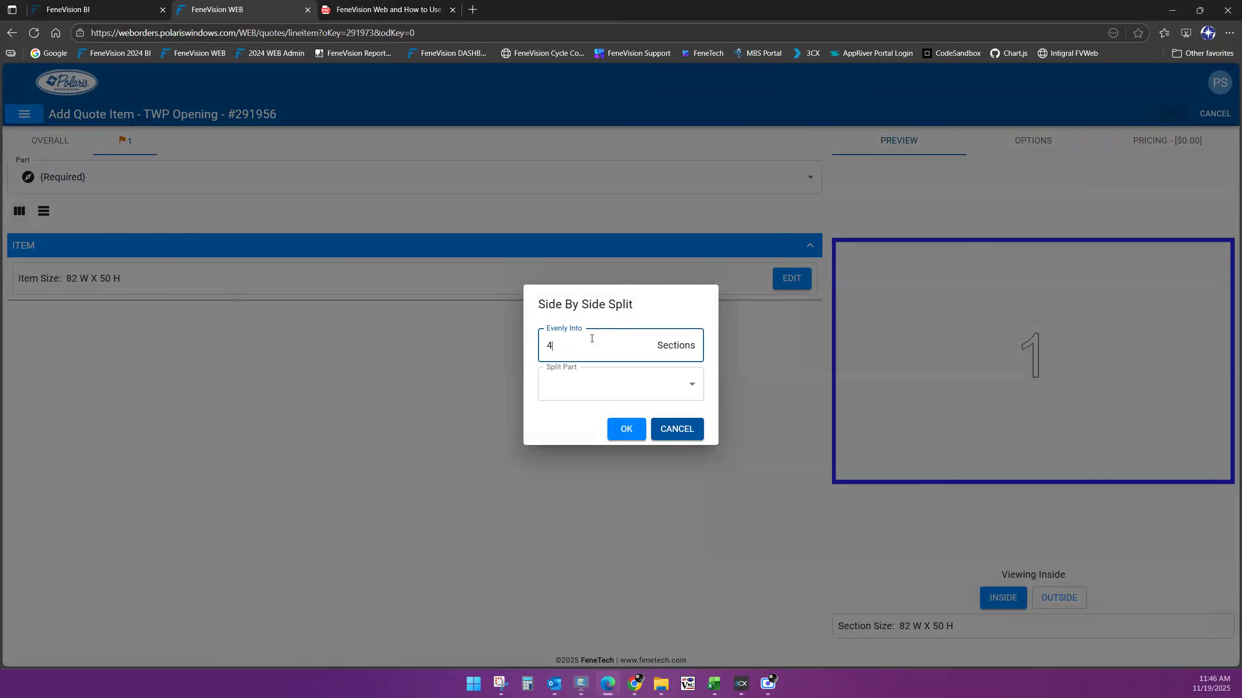
pyautogui.click(691, 384)
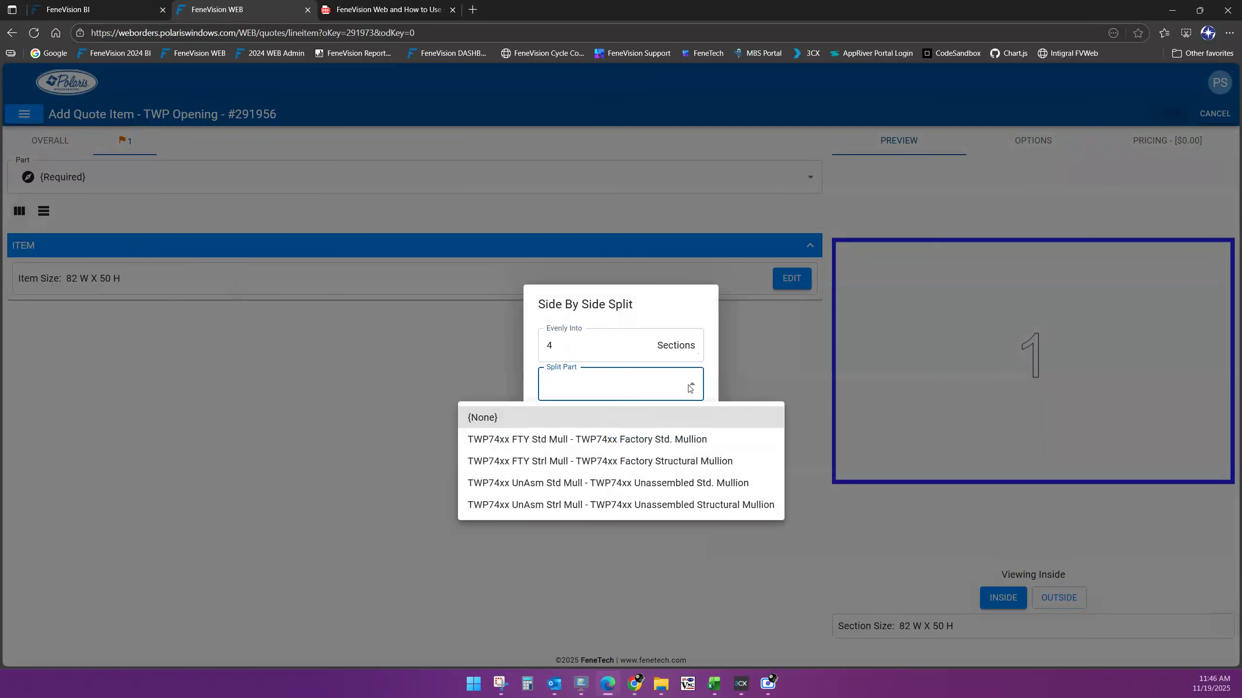
pyautogui.click(598, 440)
pyautogui.click(677, 428)
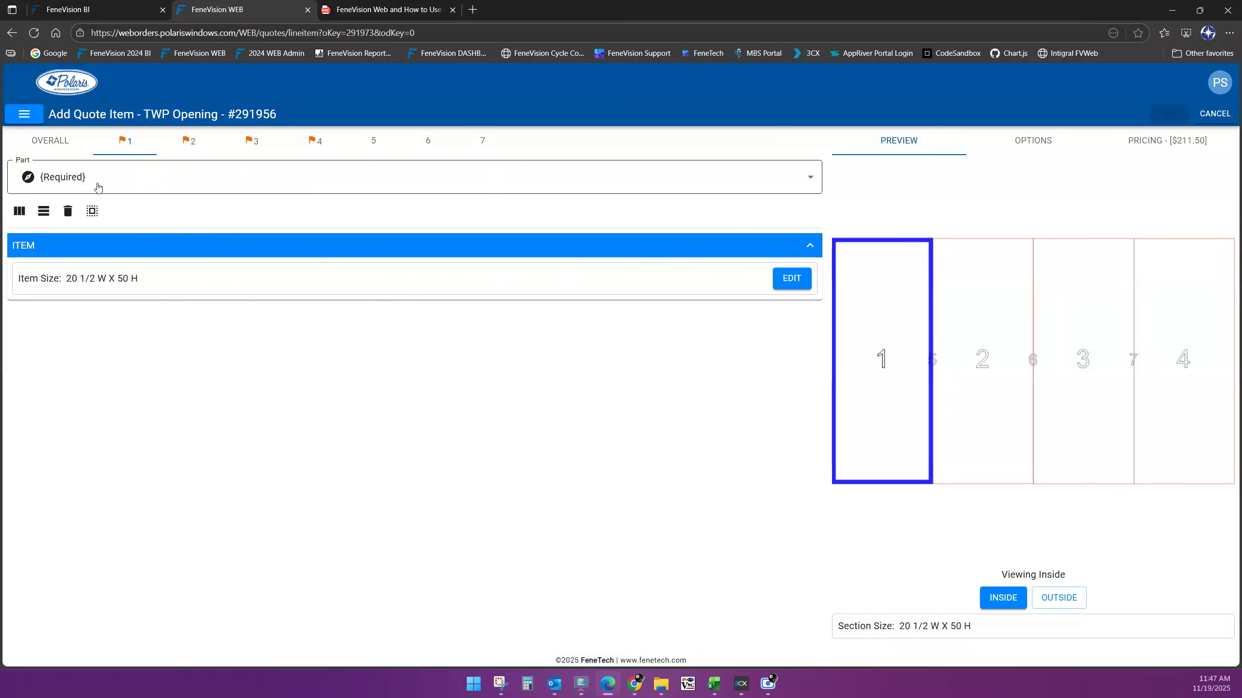
pyautogui.click(43, 211)
pyautogui.click(655, 387)
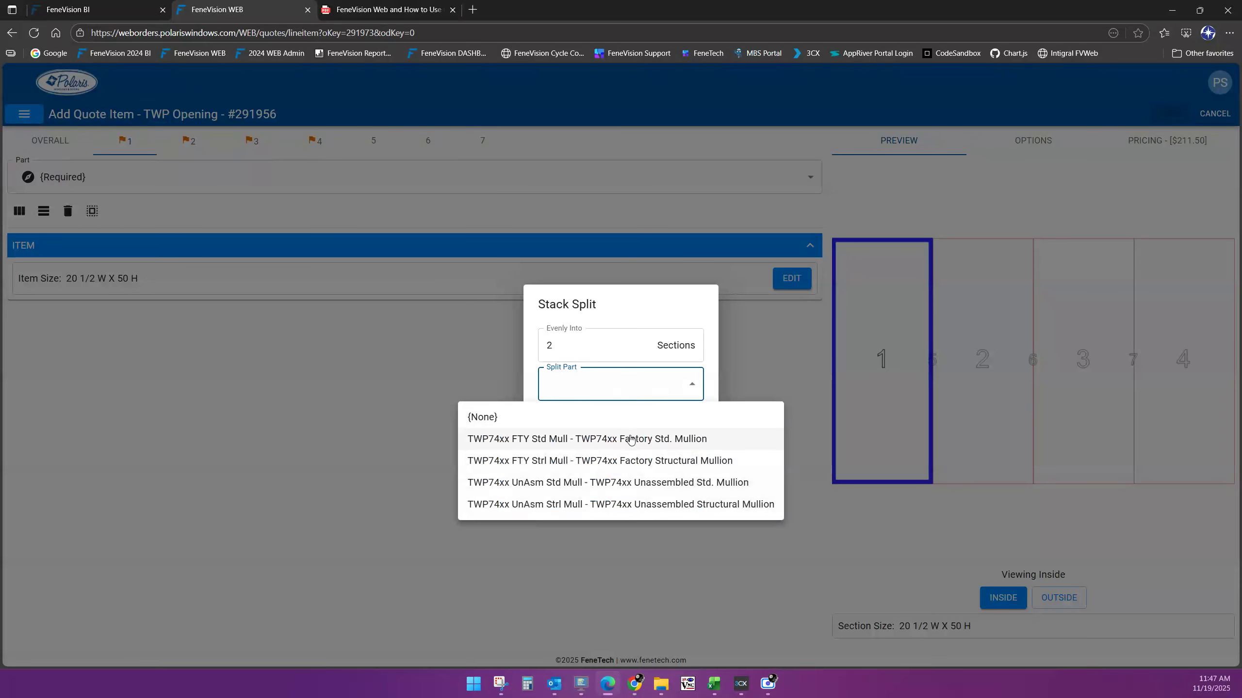
# Stack sections 1 and 5 each into two halves with TWP74xx FTY Std Mull
pyautogui.click(642, 446)
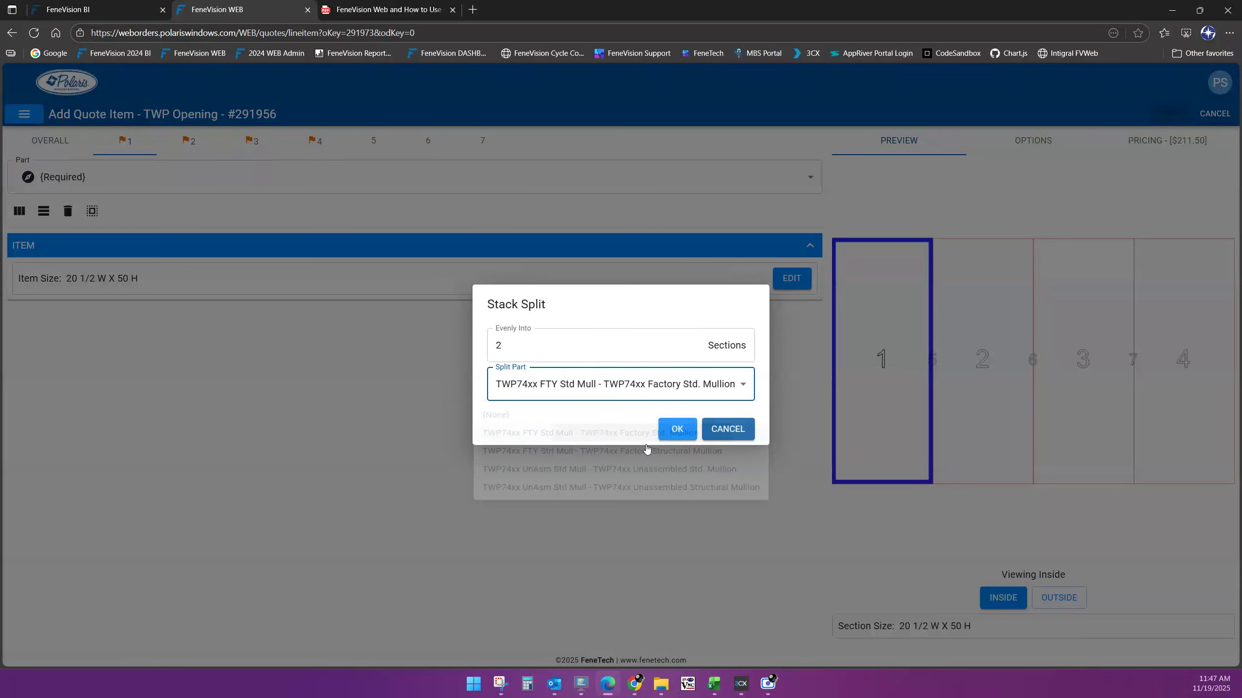
pyautogui.click(682, 429)
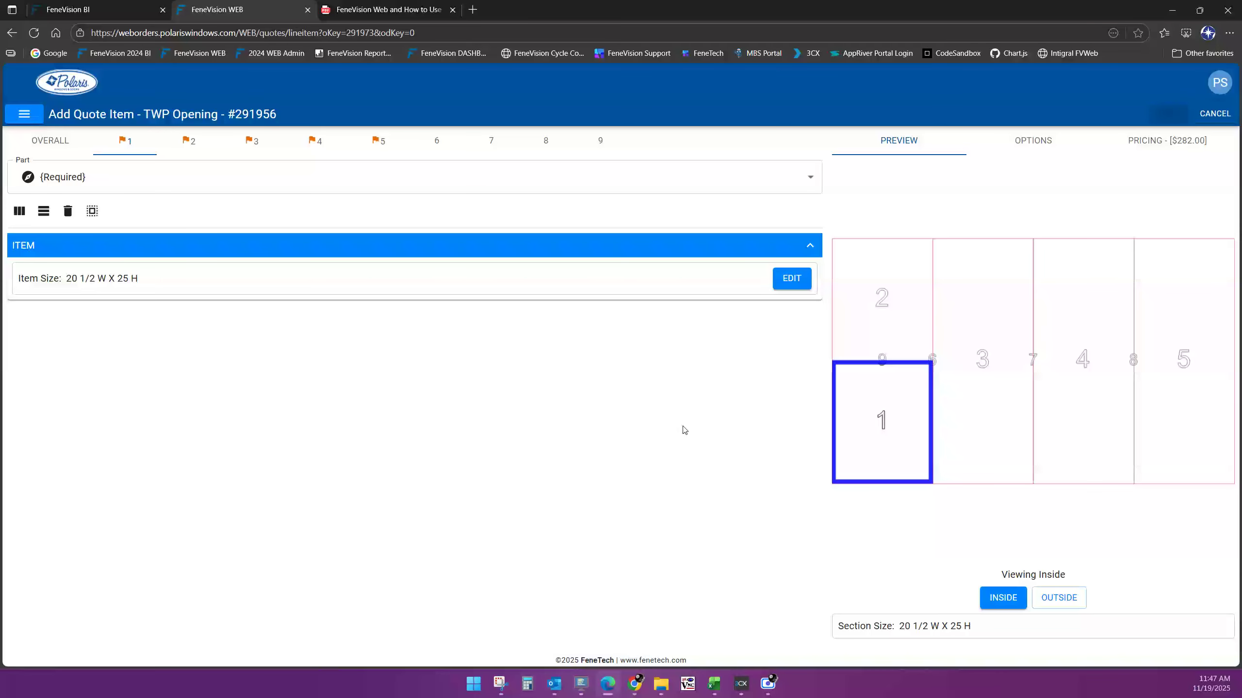
pyautogui.click(1186, 381)
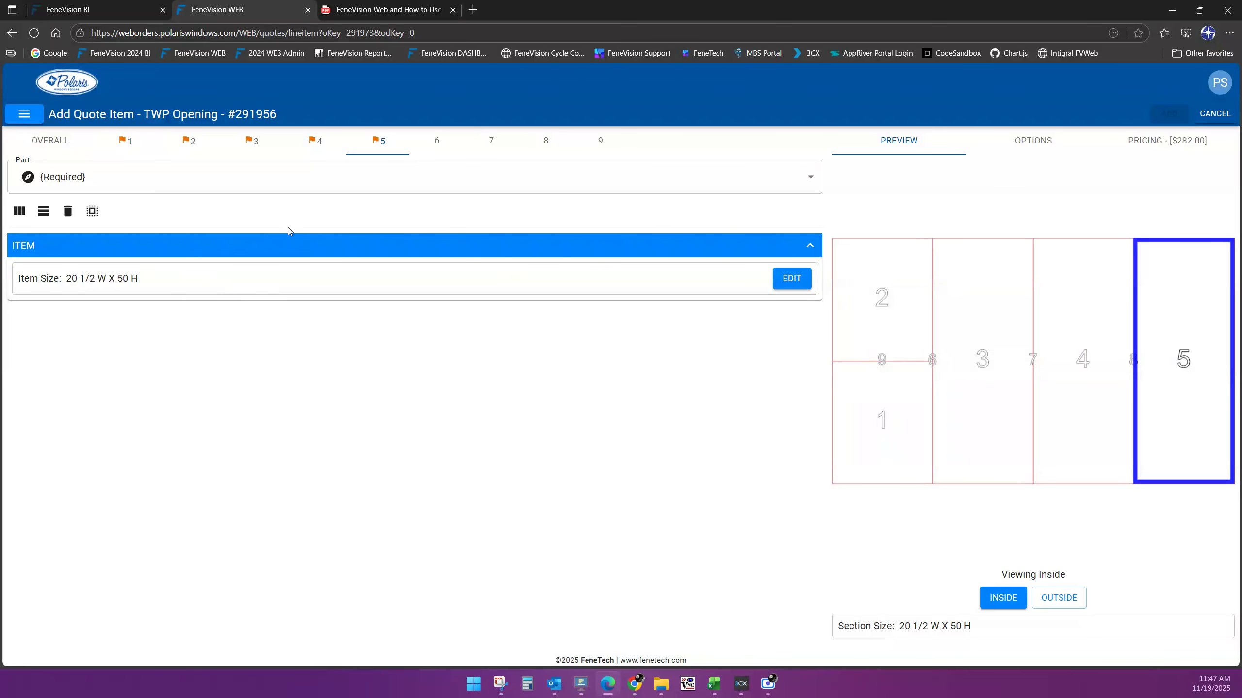
pyautogui.click(48, 214)
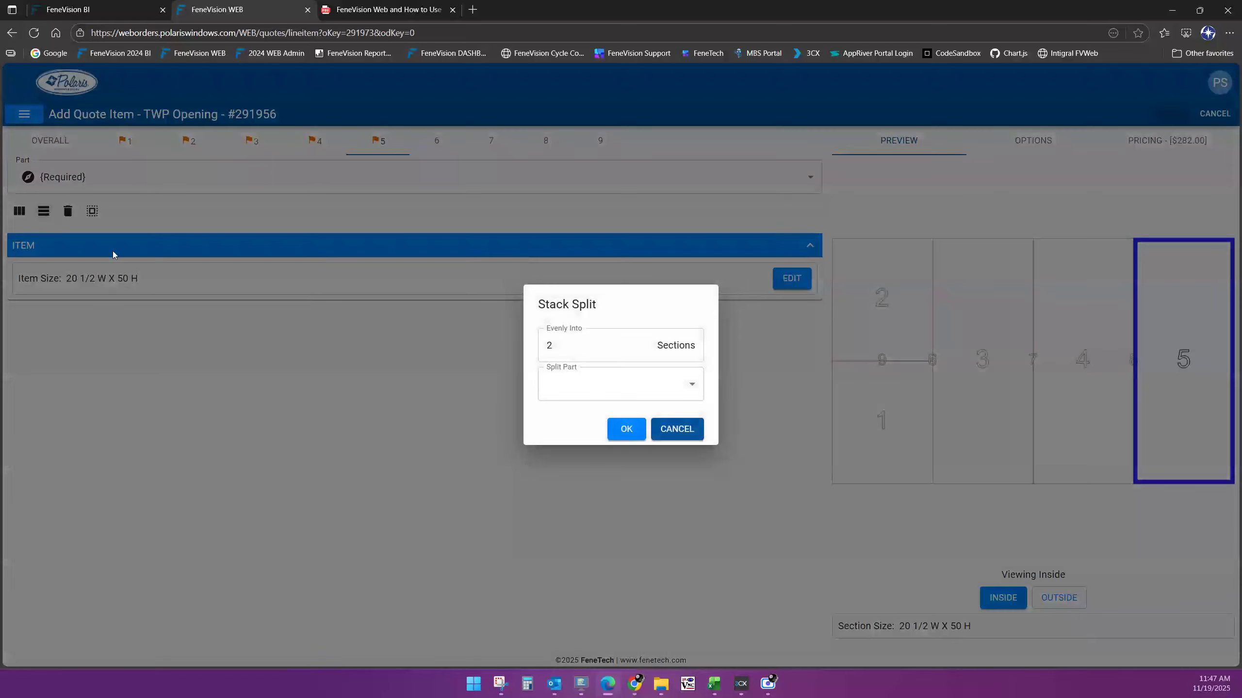
pyautogui.click(614, 386)
pyautogui.click(589, 439)
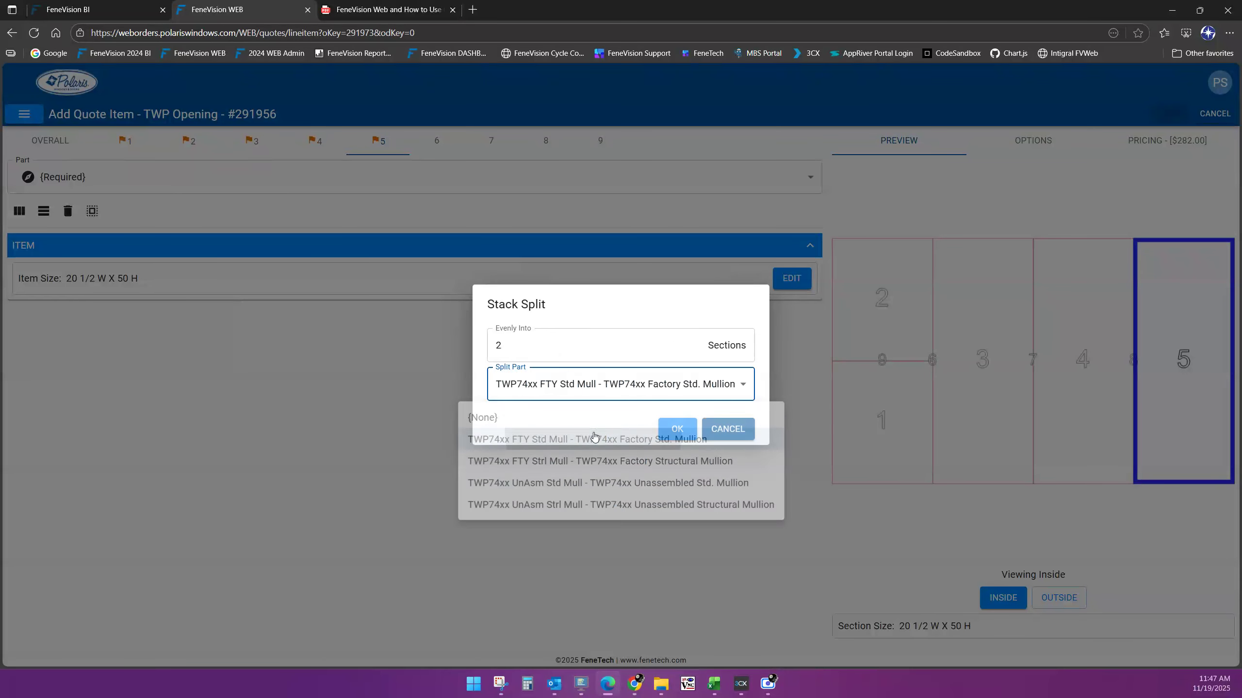
pyautogui.click(669, 429)
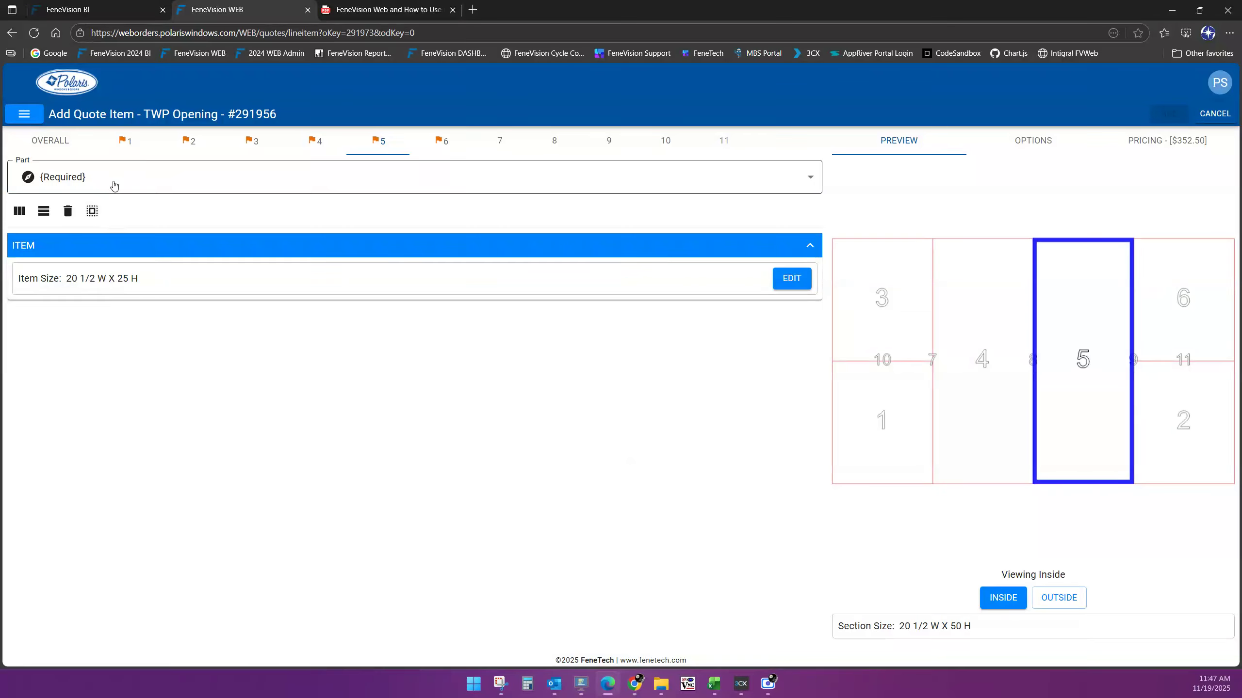
# Review section 1's settings and return to the OVERALL item settings
pyautogui.click(51, 141)
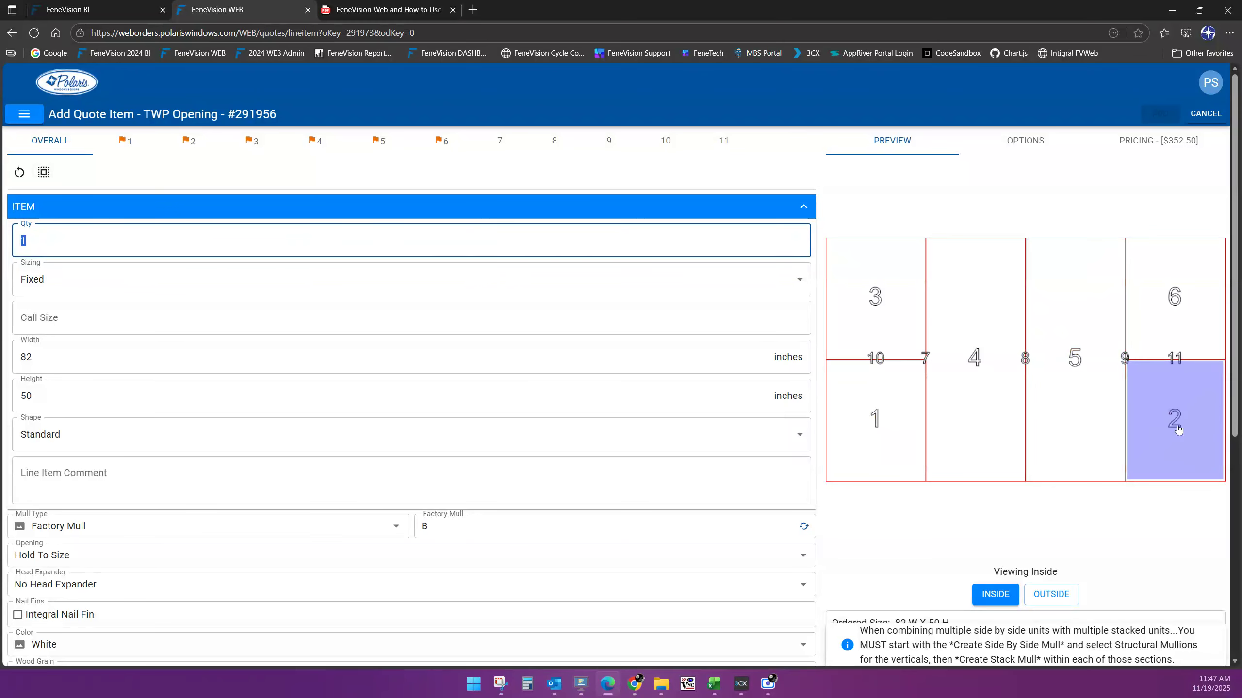
pyautogui.click(139, 146)
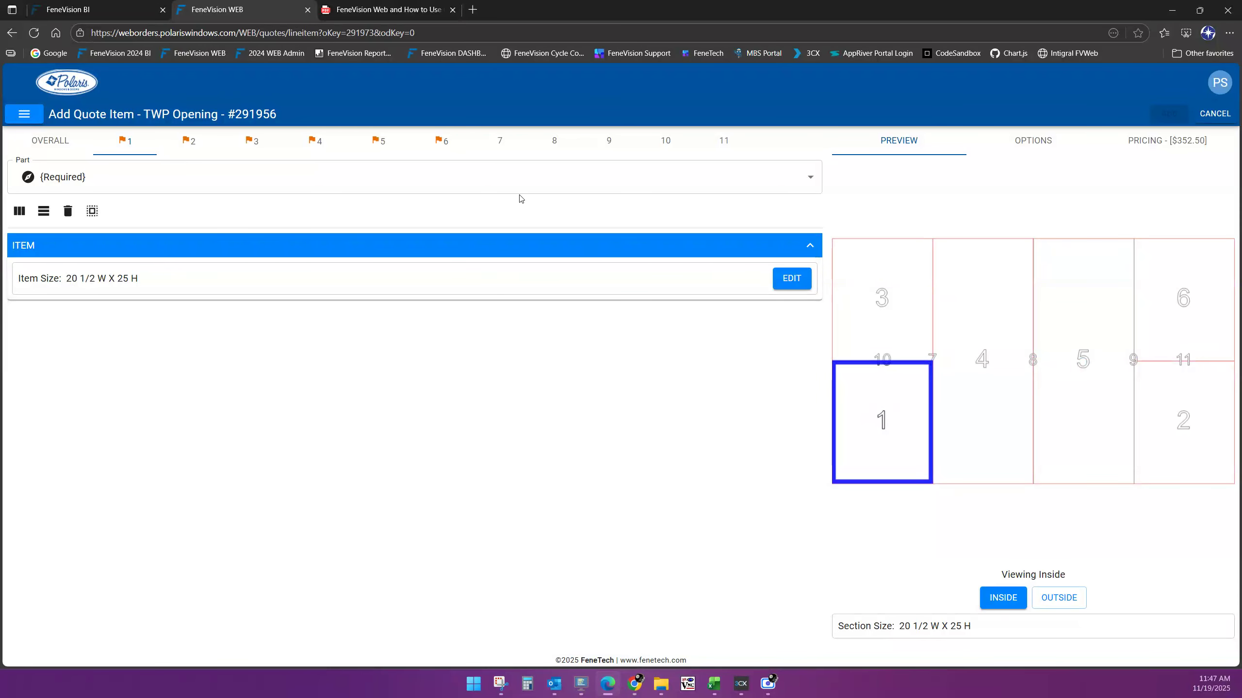
pyautogui.click(48, 147)
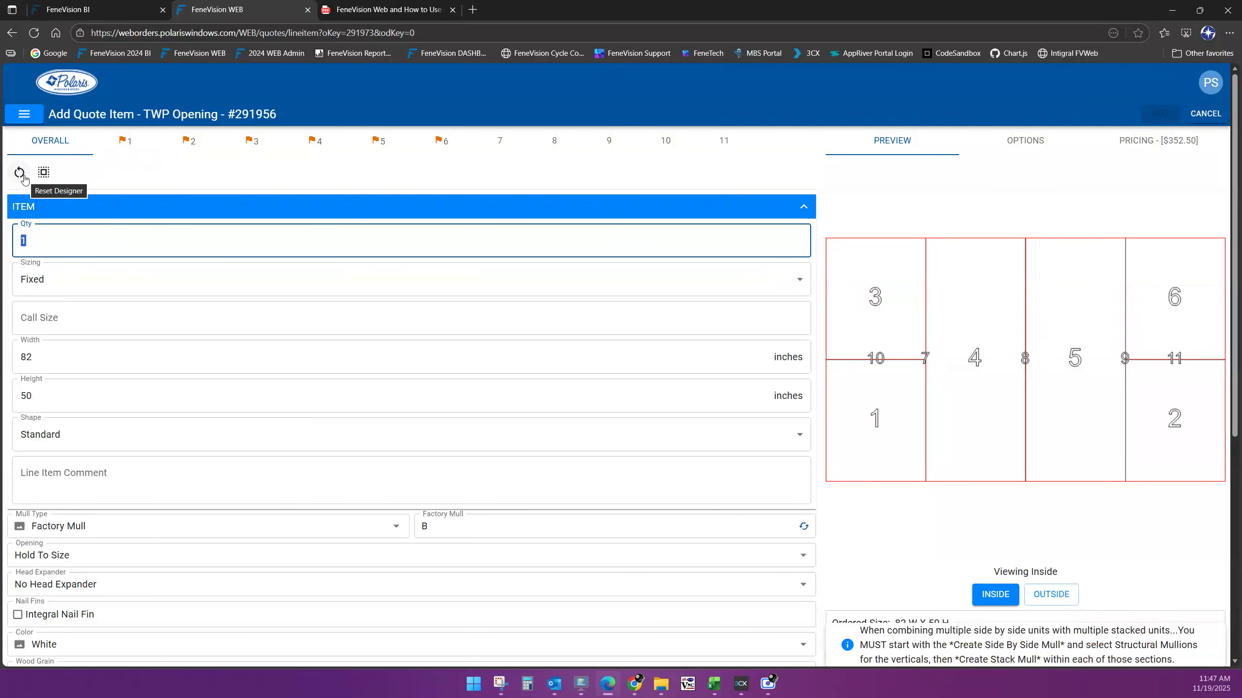
# Reset the designer to a single opening and cancel the 82 x 50 item
pyautogui.click(23, 176)
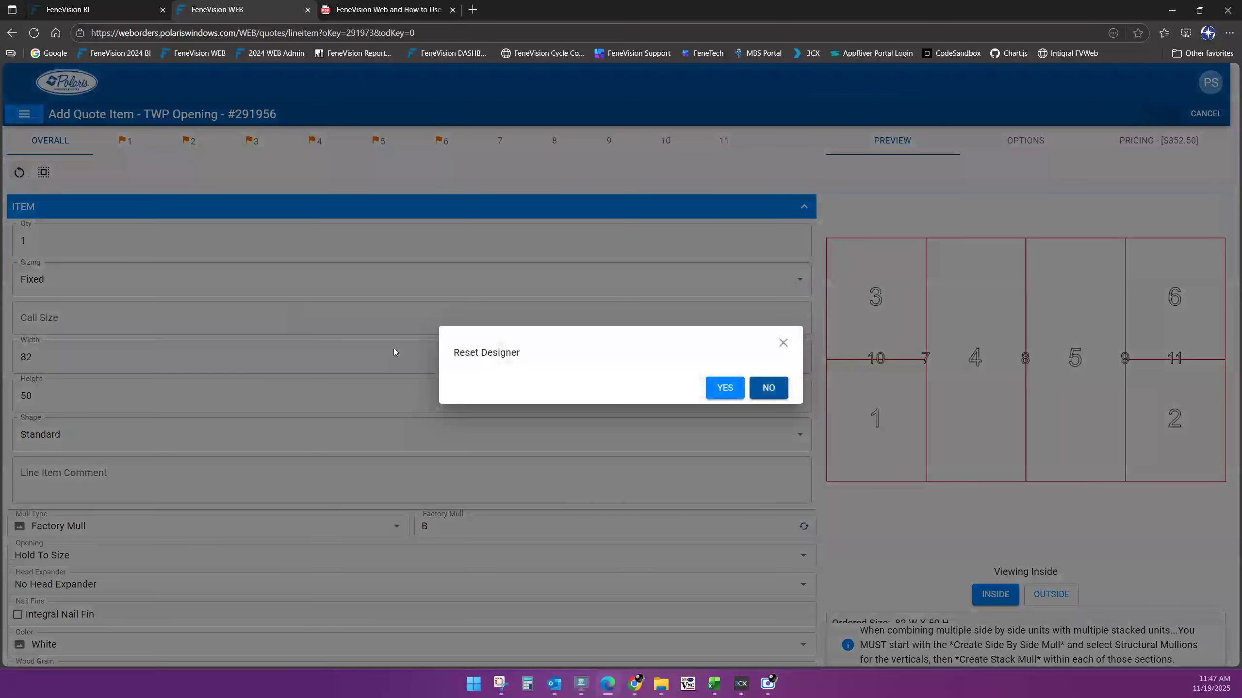
pyautogui.click(732, 389)
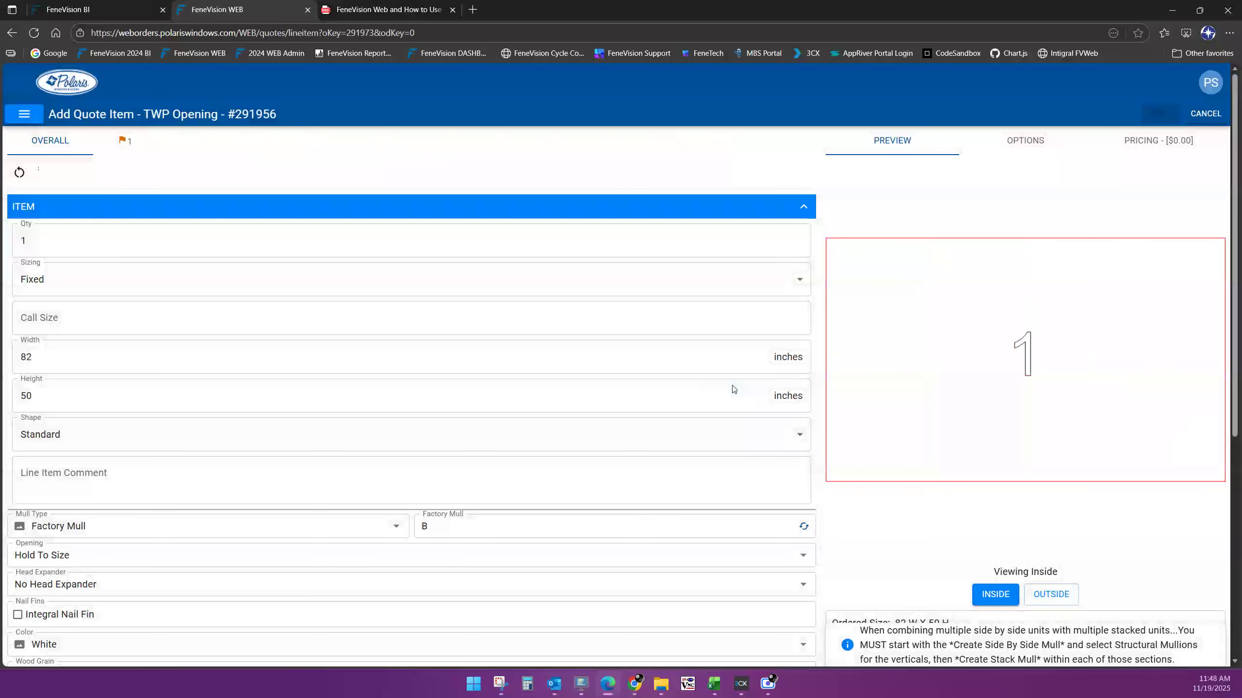
pyautogui.click(908, 376)
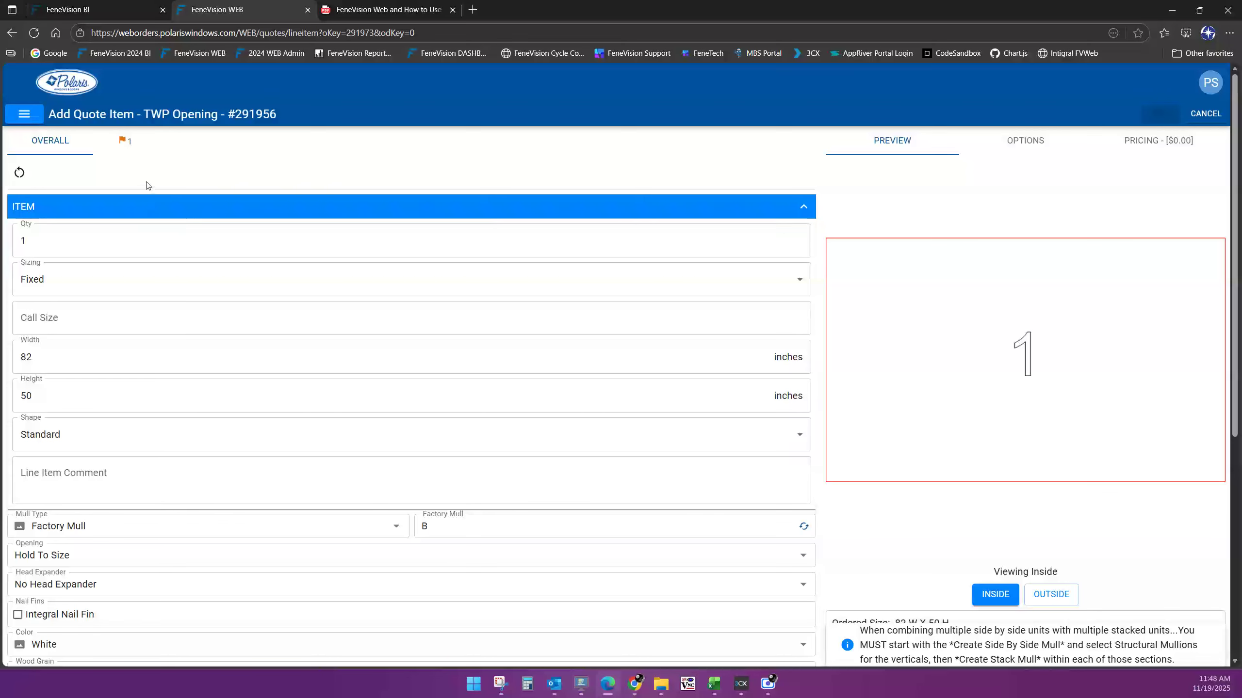
pyautogui.click(1206, 115)
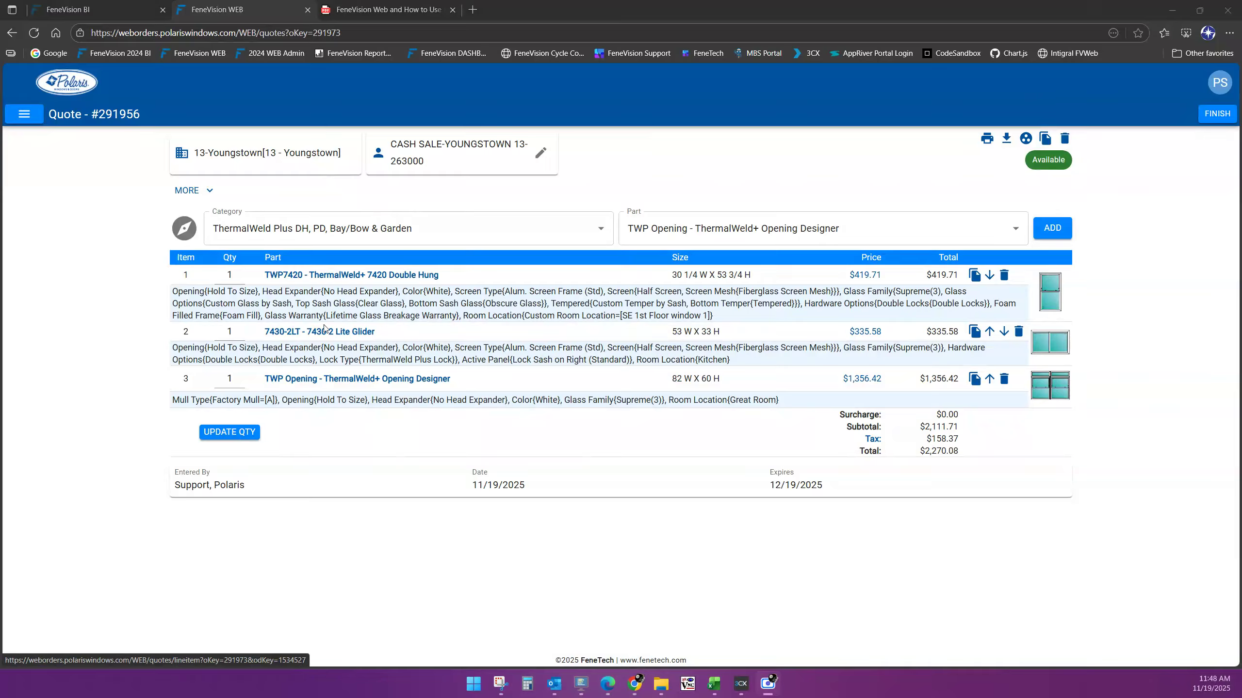
pyautogui.click(601, 229)
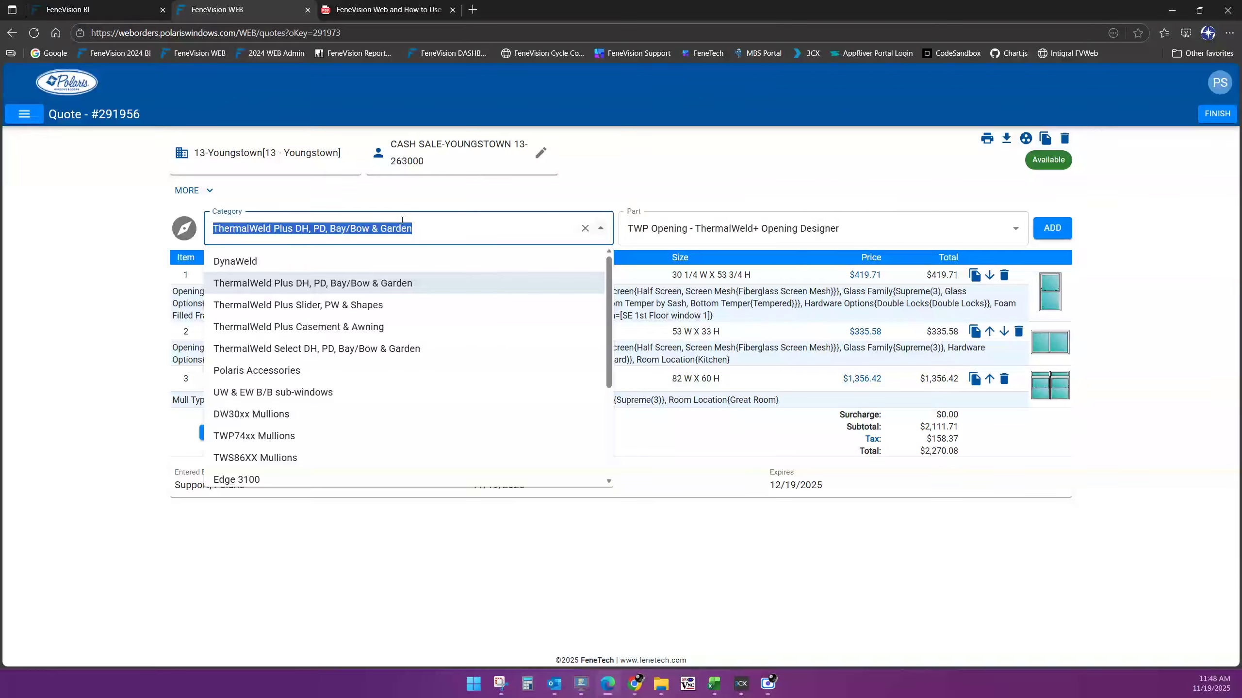
pyautogui.click(237, 265)
pyautogui.click(729, 228)
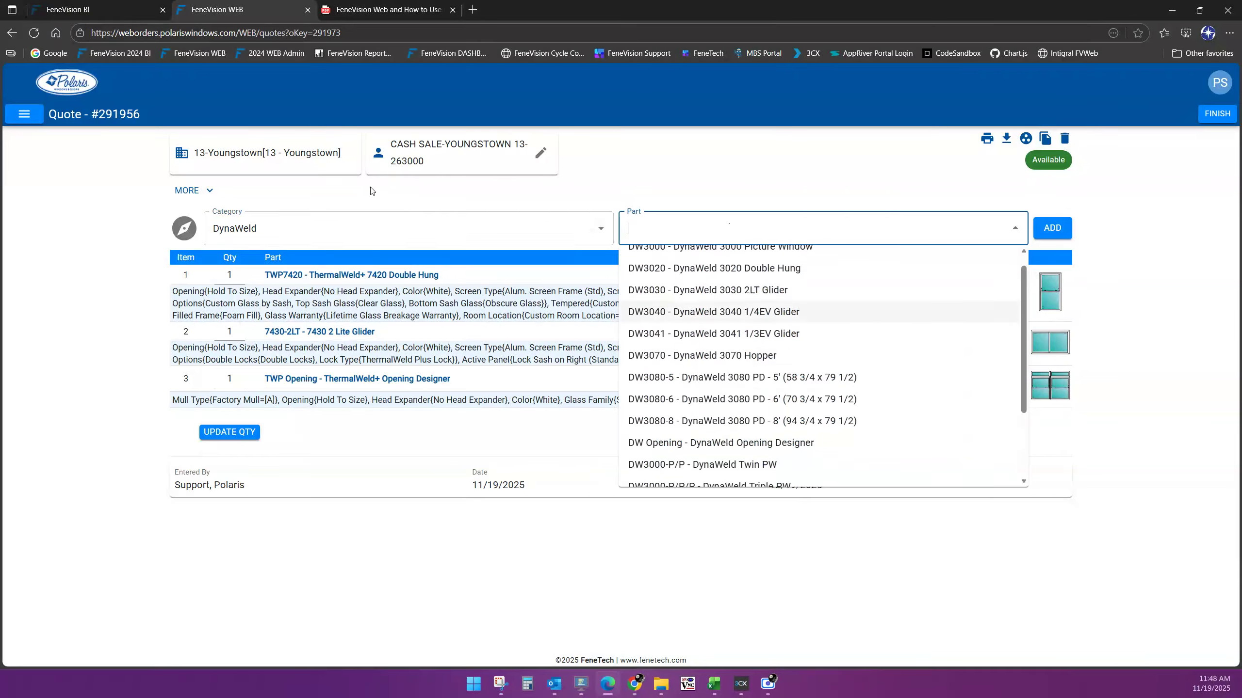
pyautogui.click(733, 327)
pyautogui.click(299, 229)
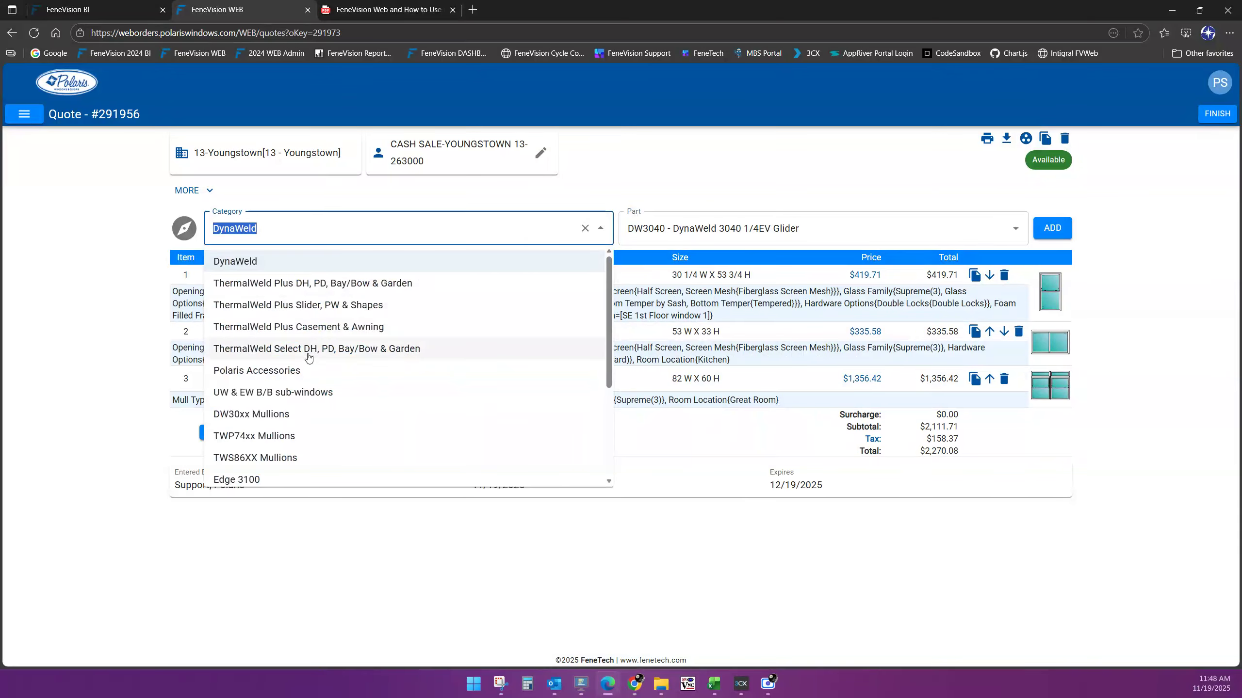
pyautogui.scroll(-4, 357, 413)
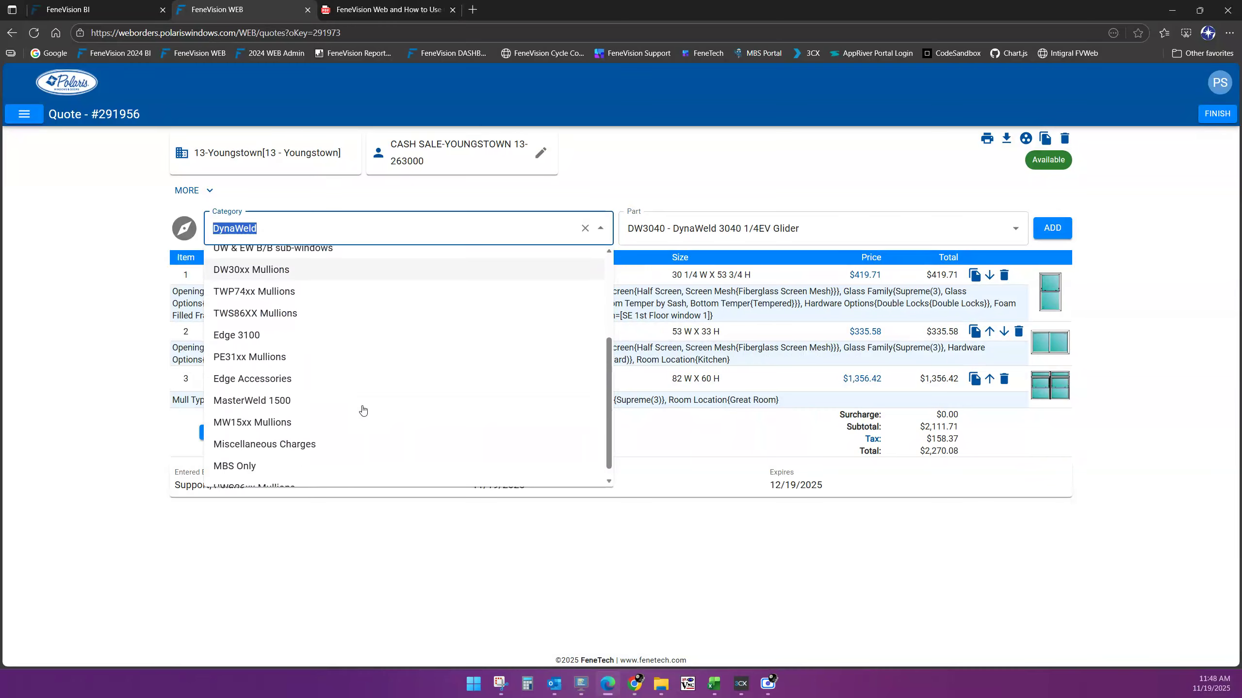
pyautogui.scroll(3, 363, 411)
pyautogui.scroll(1, 363, 411)
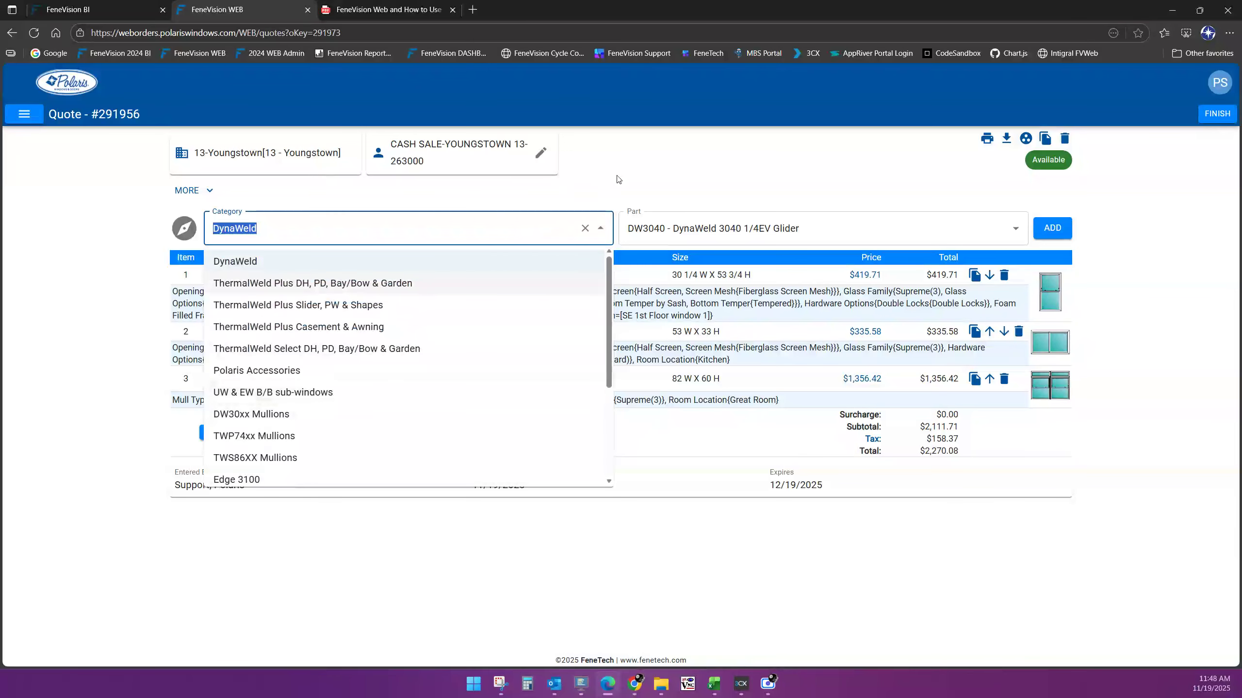
pyautogui.press('Return')
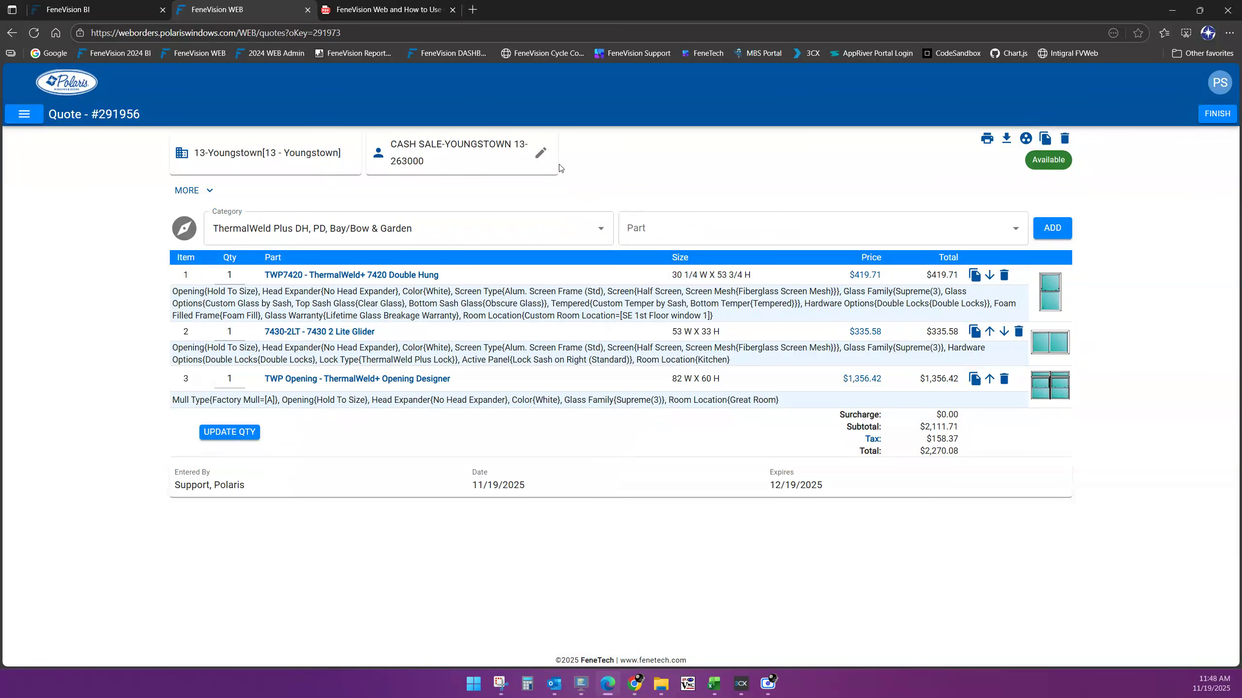
pyautogui.click(725, 228)
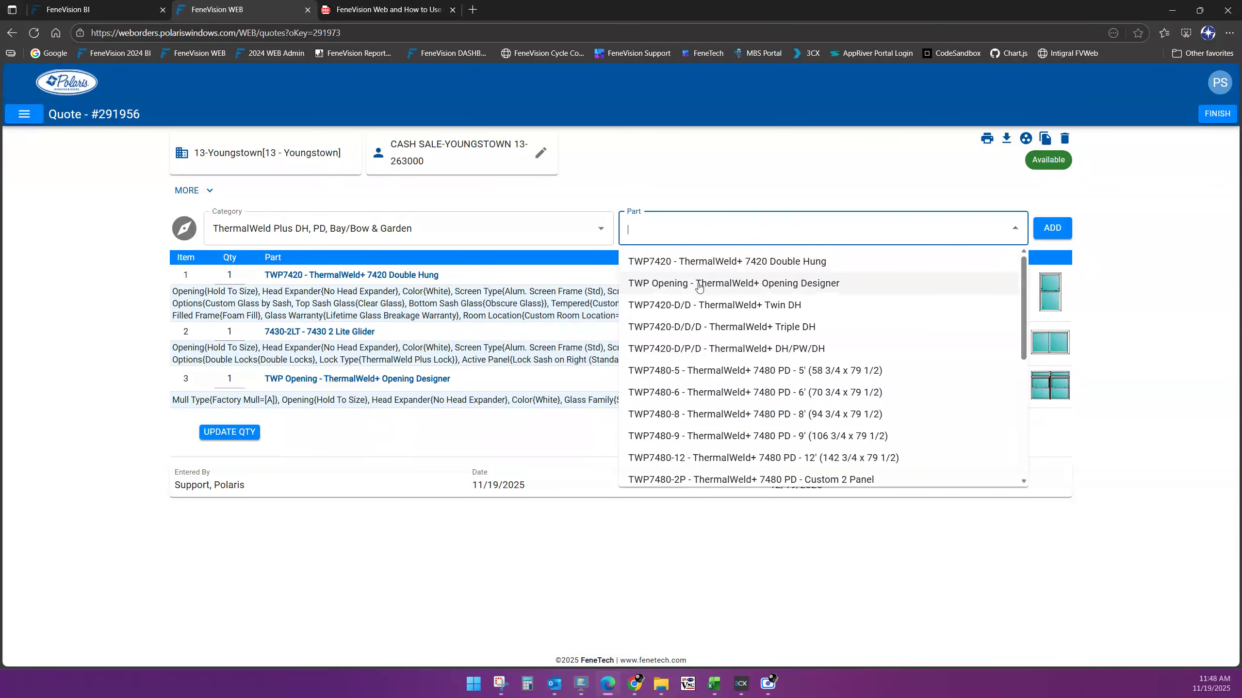
pyautogui.scroll(-2, 783, 308)
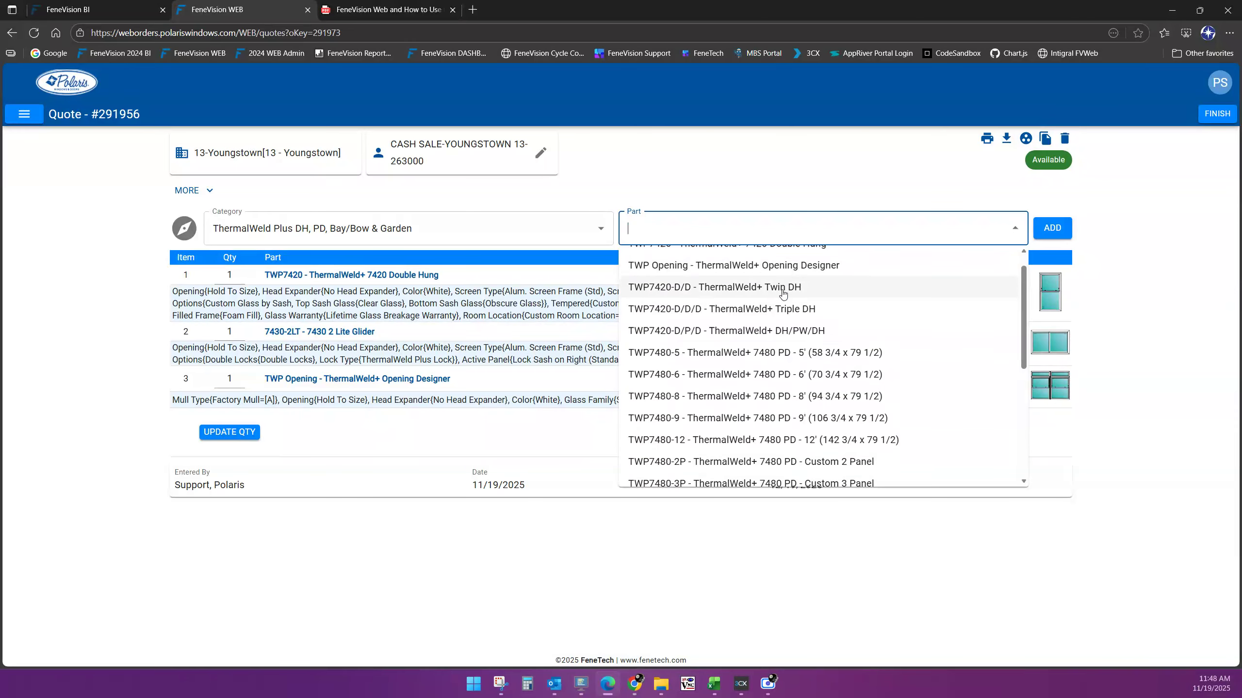
pyautogui.scroll(-2, 794, 315)
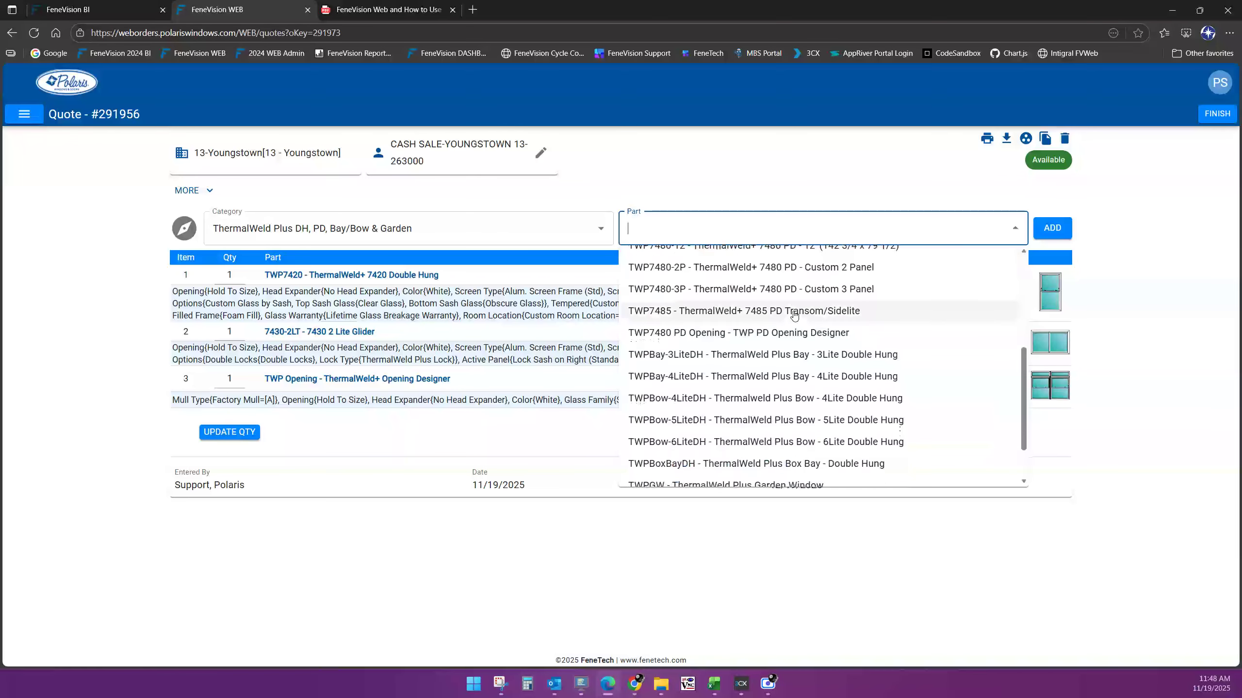
pyautogui.scroll(-1, 794, 315)
pyautogui.scroll(2, 794, 315)
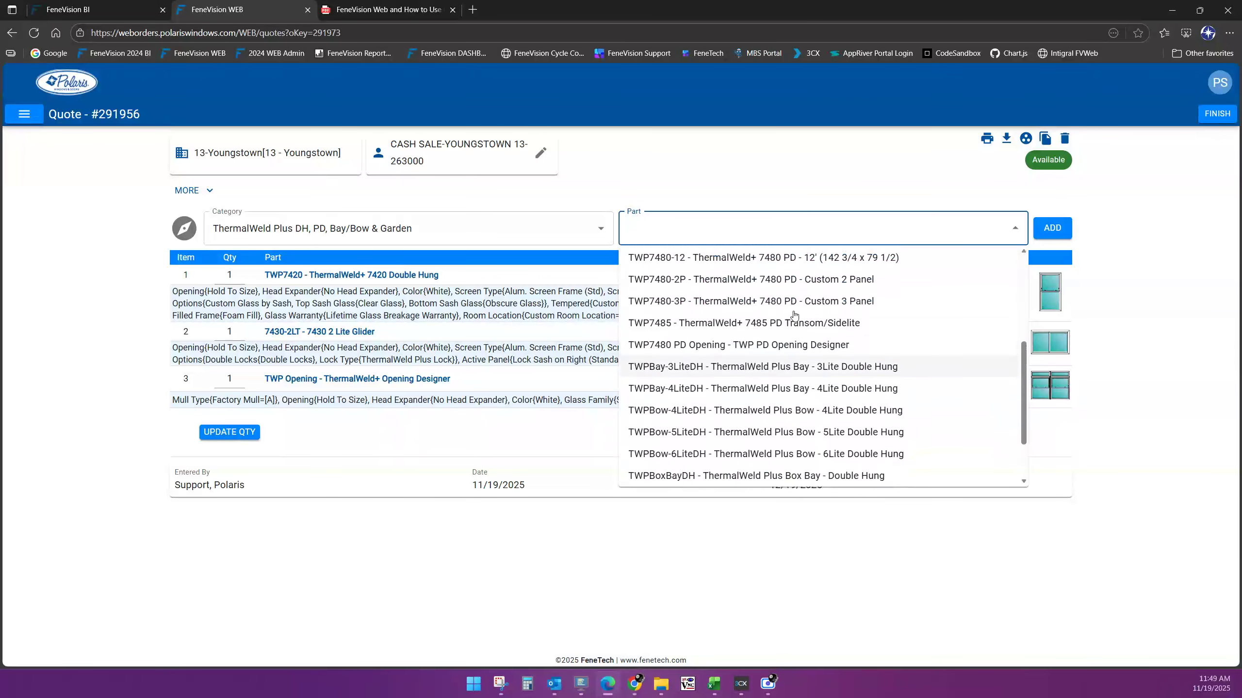
pyautogui.scroll(2, 831, 322)
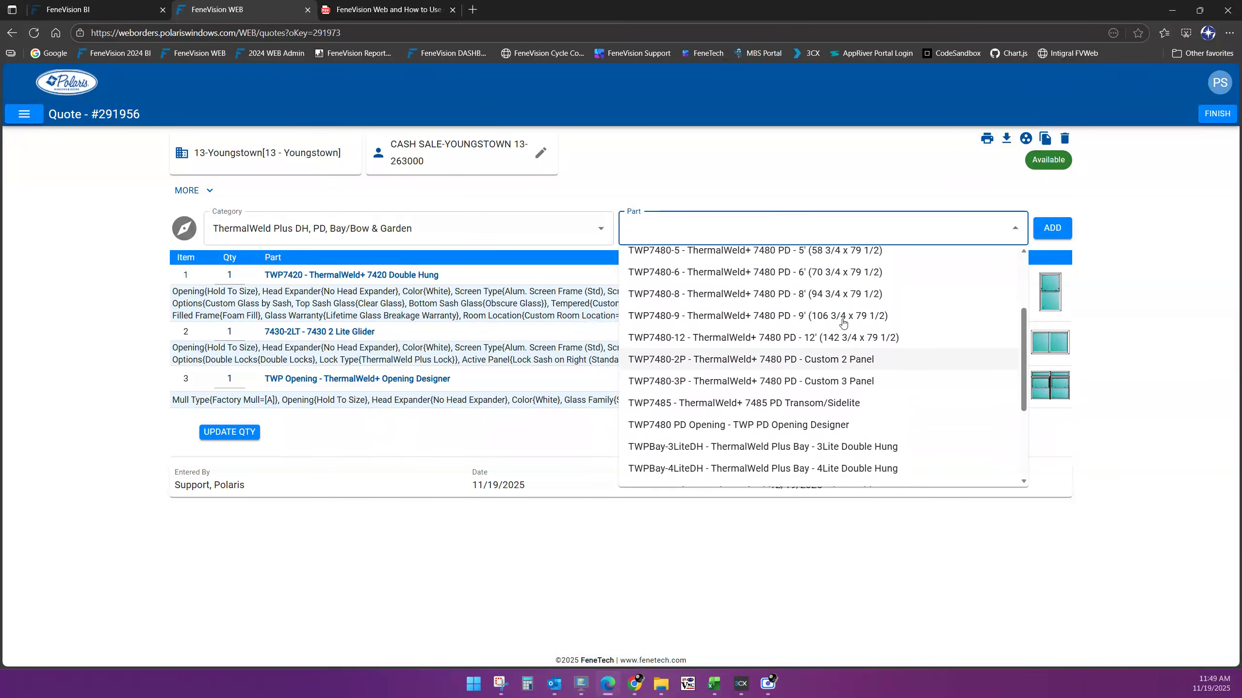
pyautogui.scroll(-1, 834, 342)
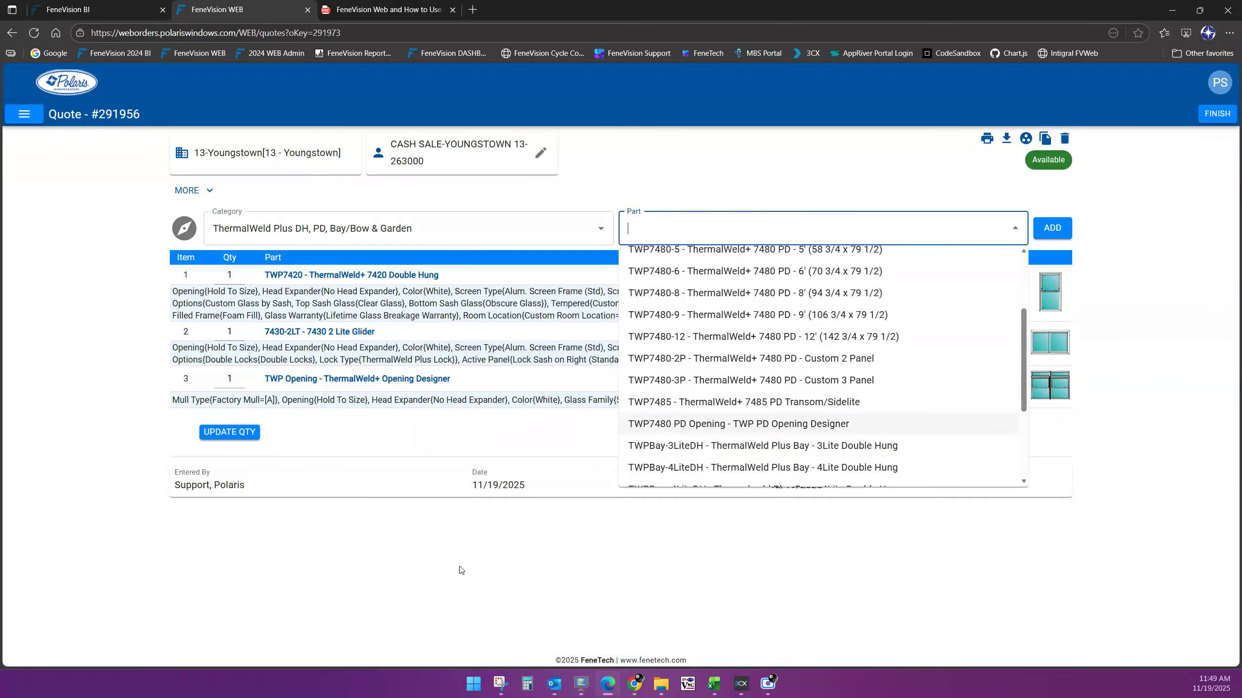
pyautogui.hotkey('ctrl', 'Tab')
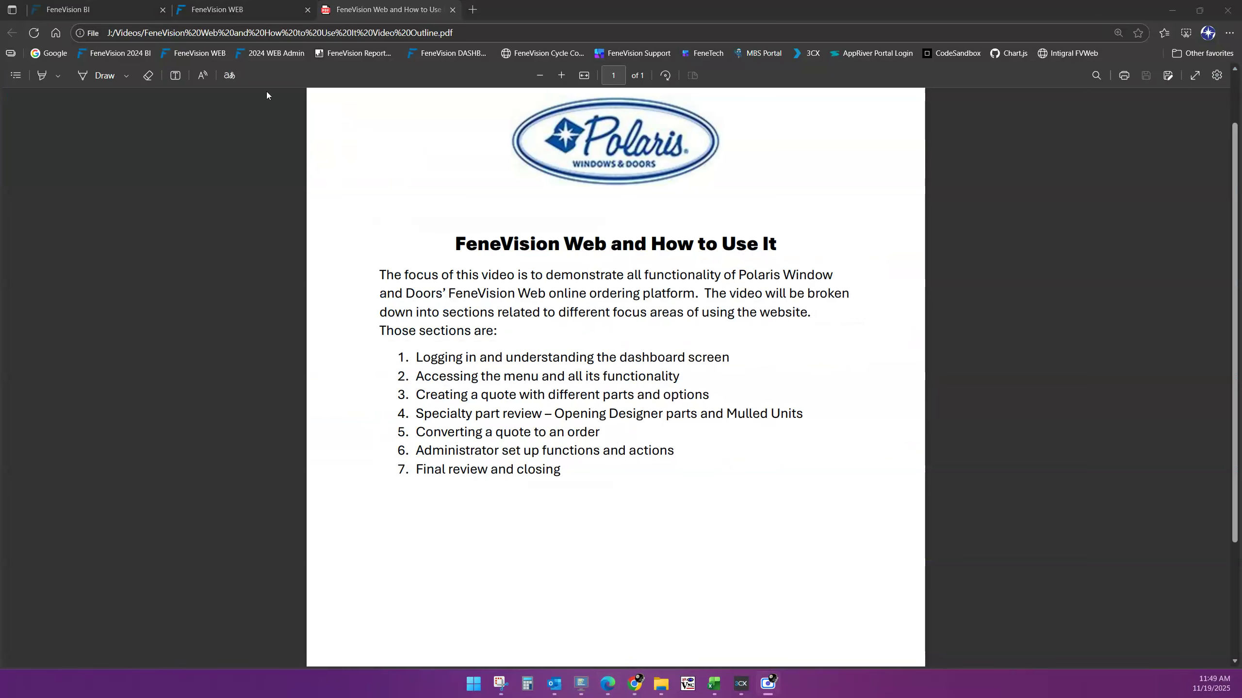
pyautogui.click(255, 13)
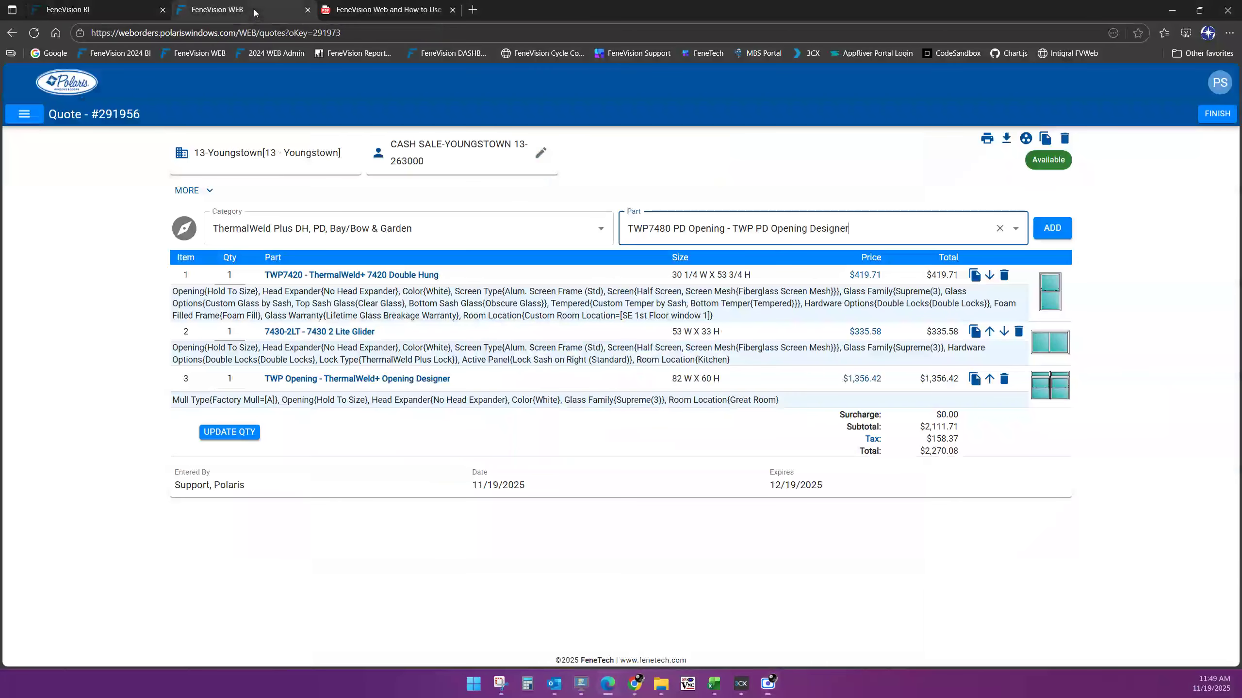
# Visit Quote Maintenance, the Dashboard and quote 291956, then return to Quote Maintenance
pyautogui.click(23, 116)
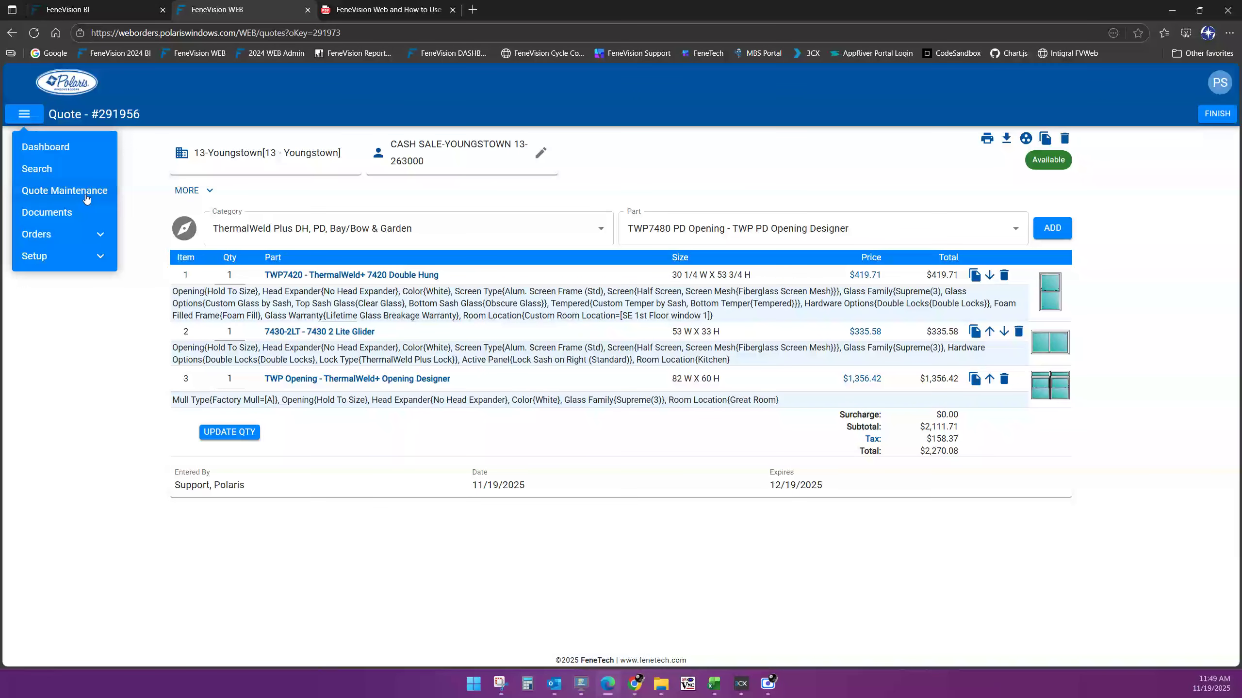
pyautogui.click(86, 197)
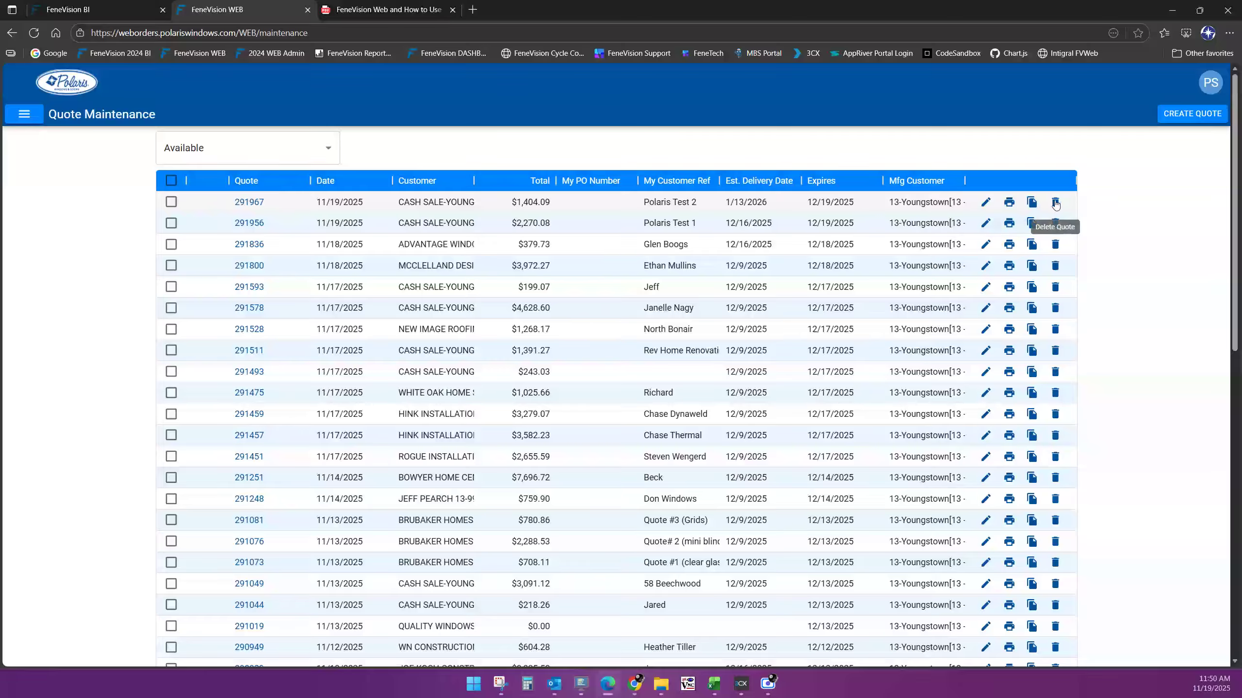
pyautogui.click(86, 84)
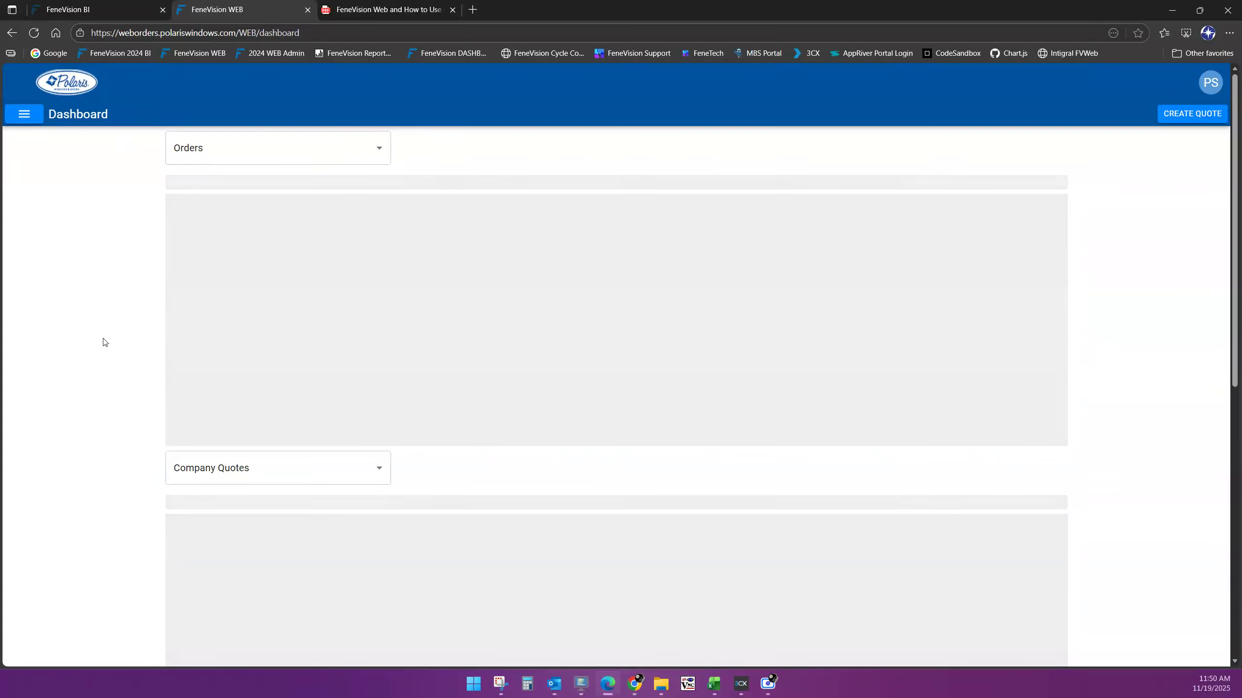
pyautogui.scroll(-5, 1193, 412)
pyautogui.scroll(-10, 1193, 412)
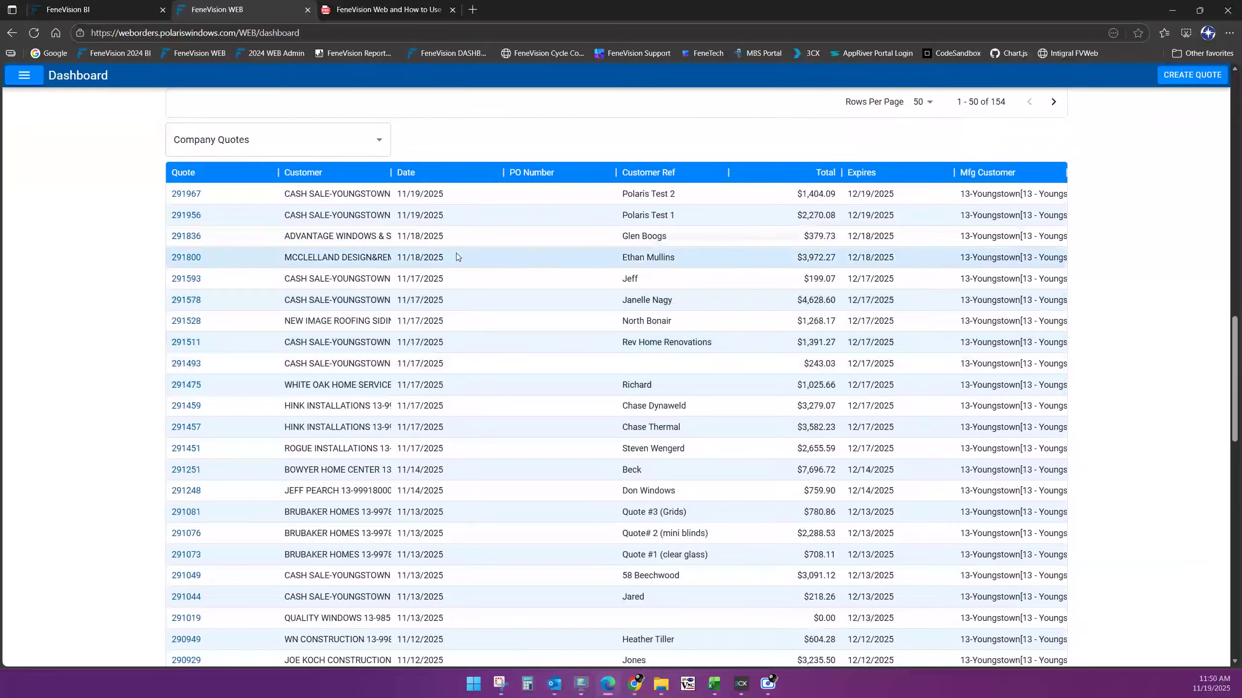
pyautogui.click(186, 215)
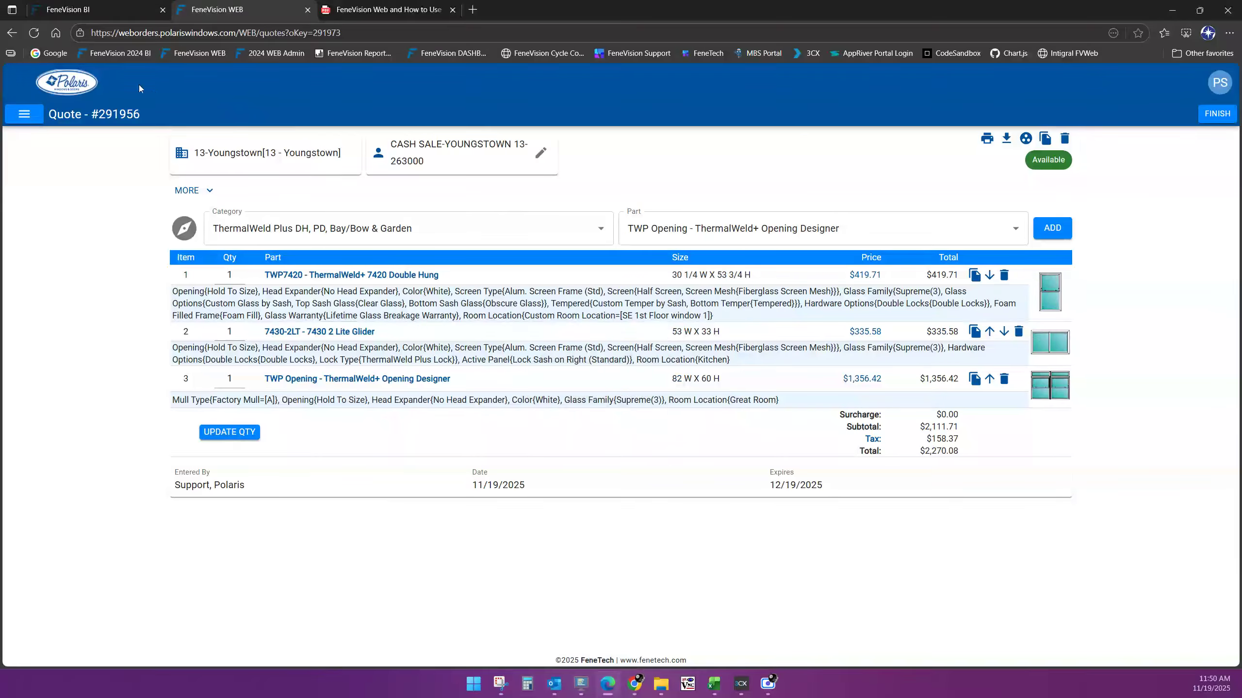
pyautogui.click(22, 121)
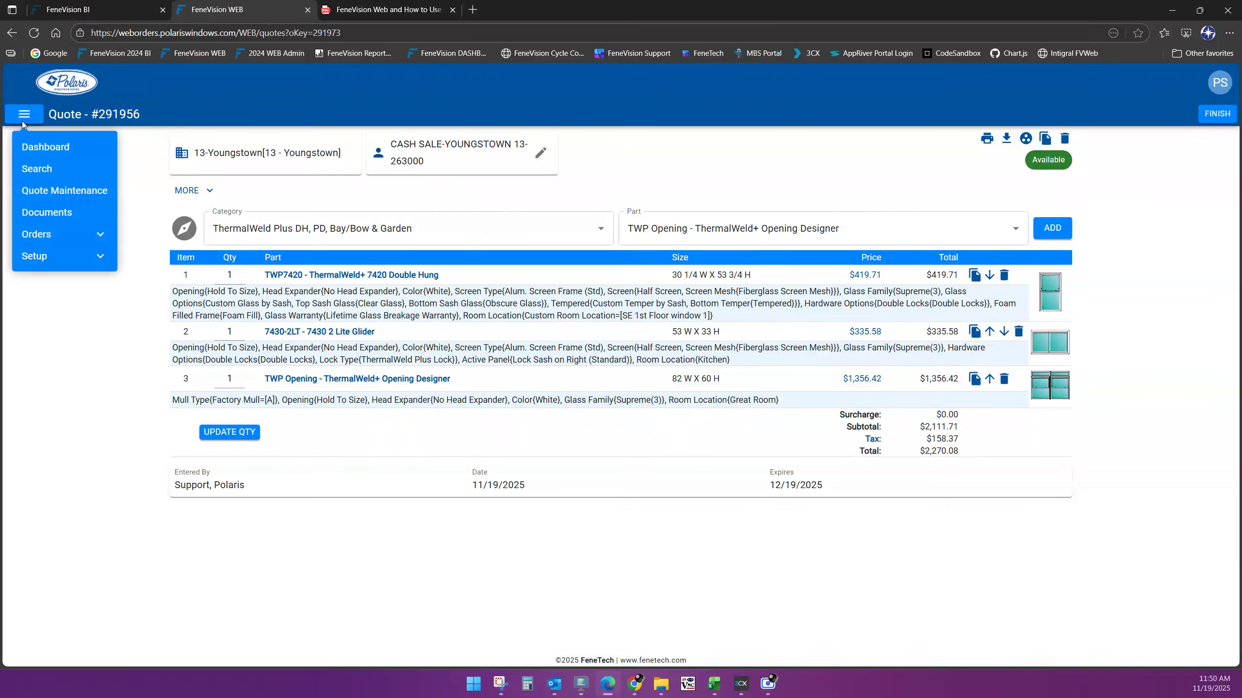
pyautogui.click(77, 197)
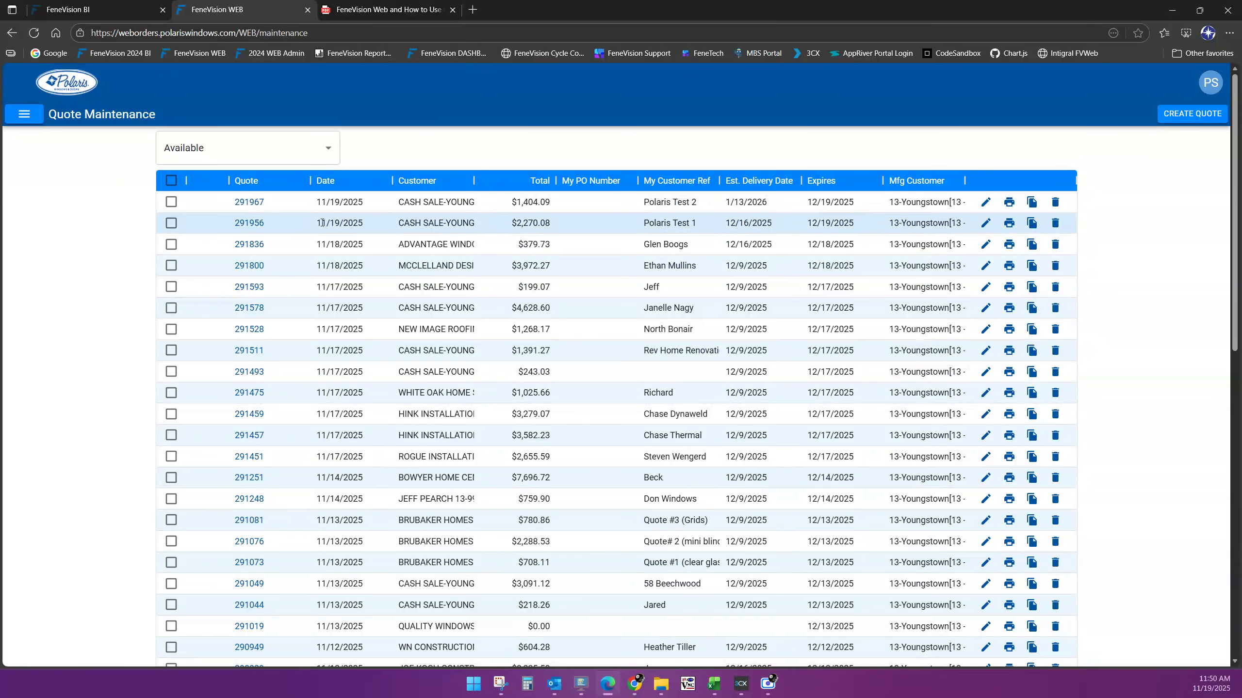
# Tick quote 291956, try Upload Selected Quotes to Manufacturer, and decline with NO
pyautogui.click(171, 224)
pyautogui.scroll(-4, 1125, 364)
pyautogui.scroll(-8, 1127, 365)
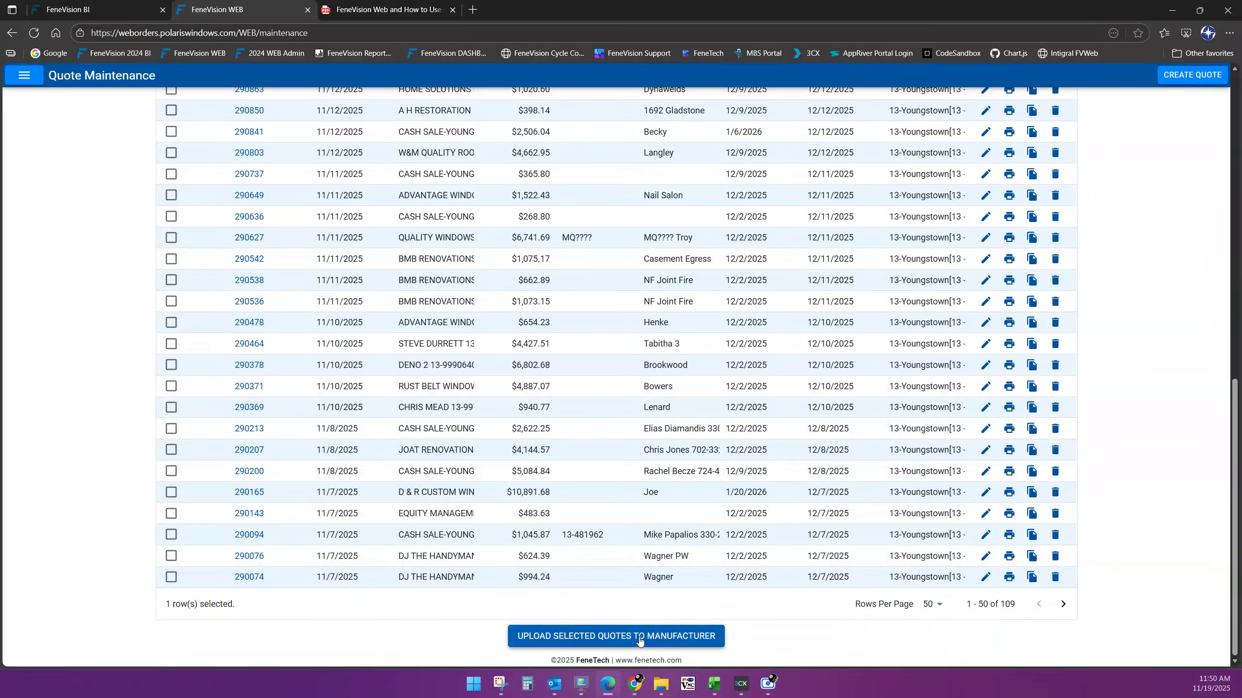
pyautogui.scroll(8, 313, 386)
pyautogui.scroll(6, 286, 308)
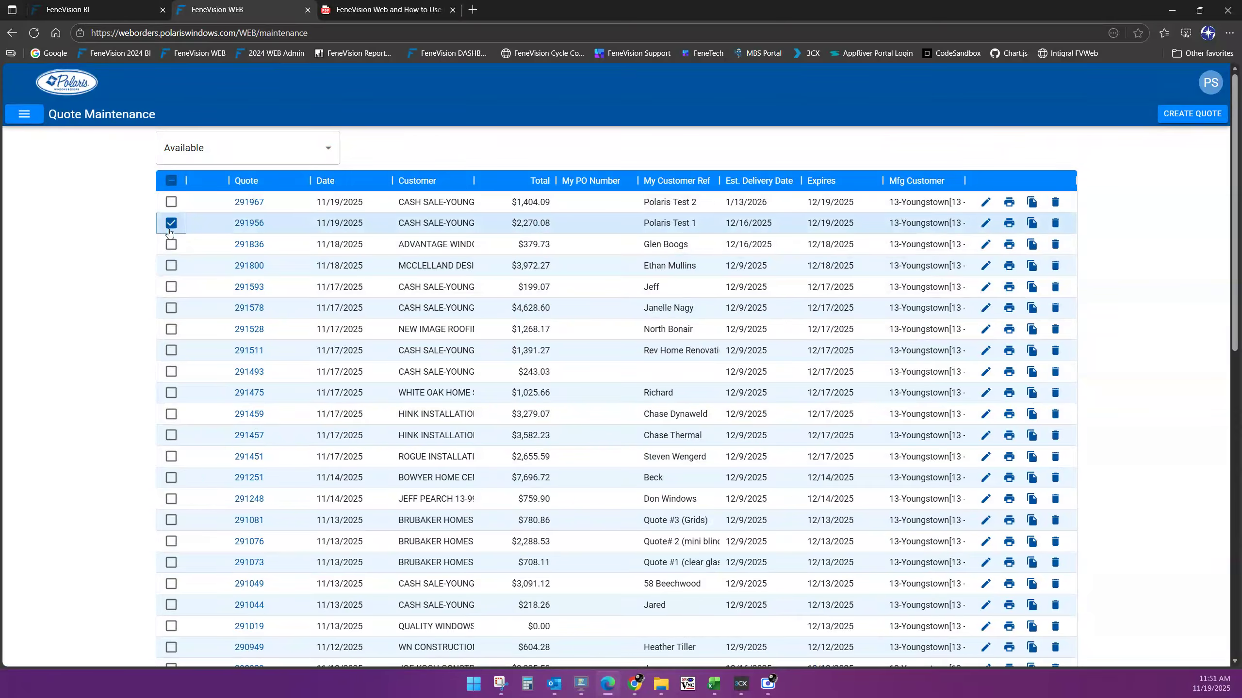
pyautogui.scroll(-1, 172, 235)
pyautogui.scroll(-10, 596, 396)
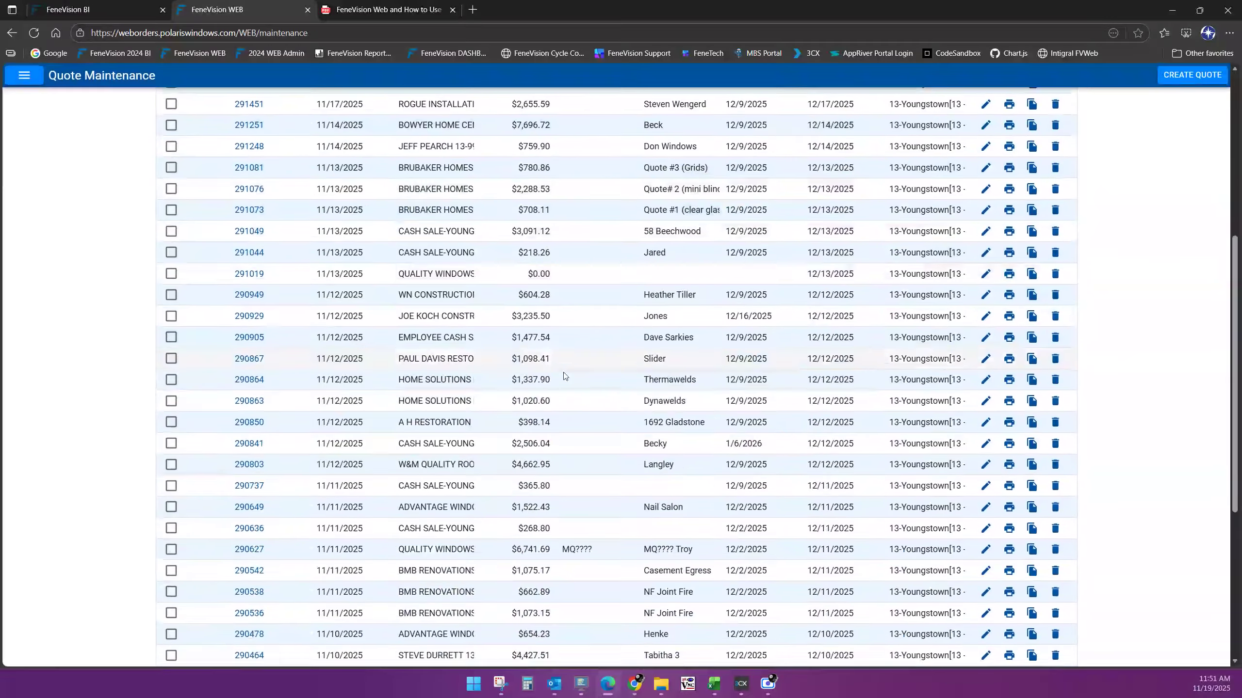
pyautogui.scroll(12, 611, 399)
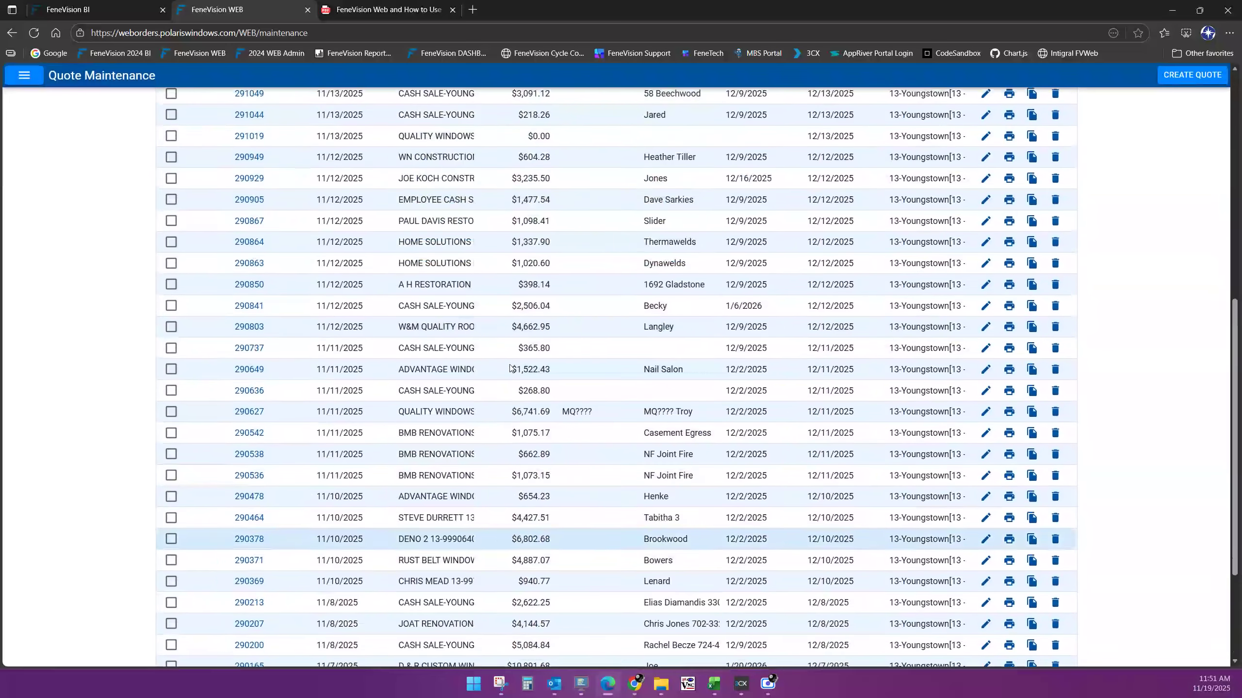
pyautogui.scroll(-4, 510, 367)
pyautogui.scroll(-6, 510, 368)
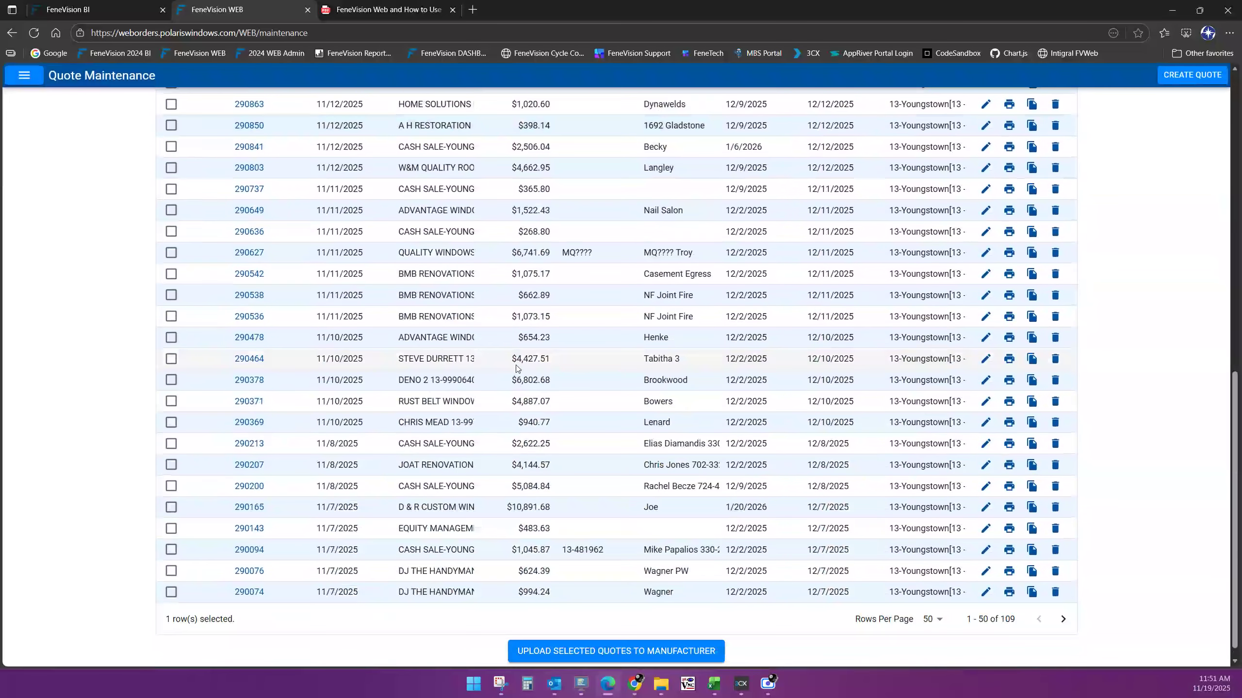
pyautogui.click(606, 637)
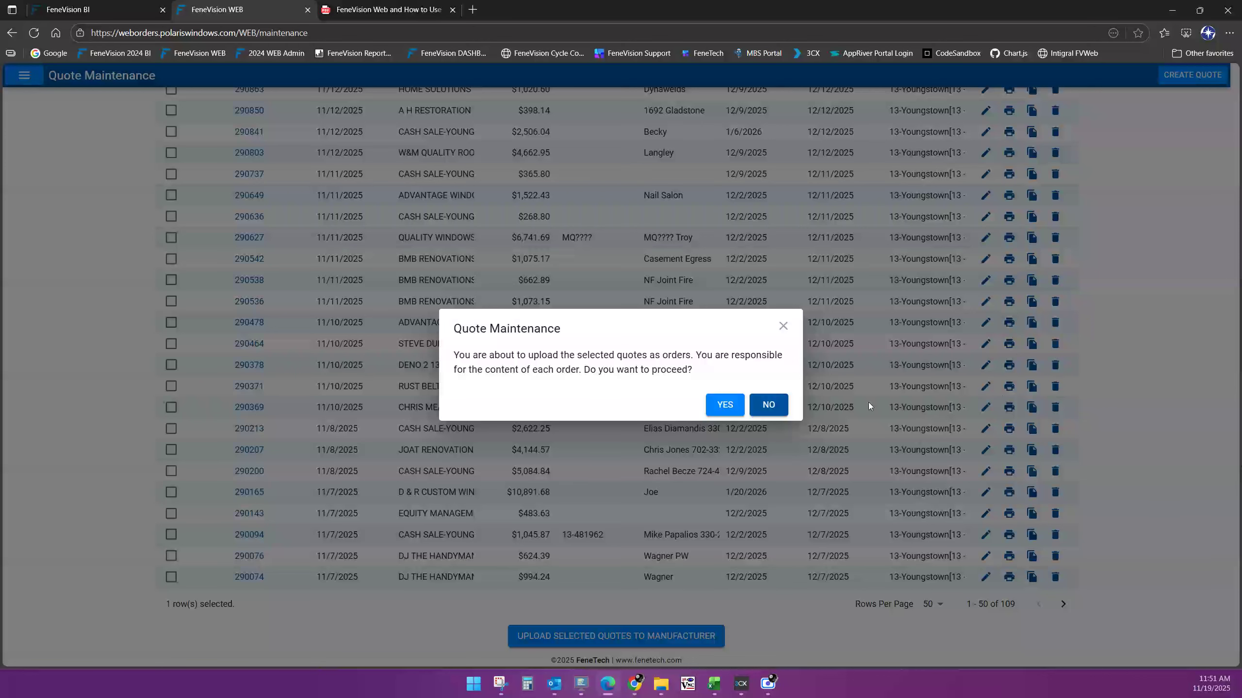
pyautogui.click(769, 405)
pyautogui.scroll(10, 823, 461)
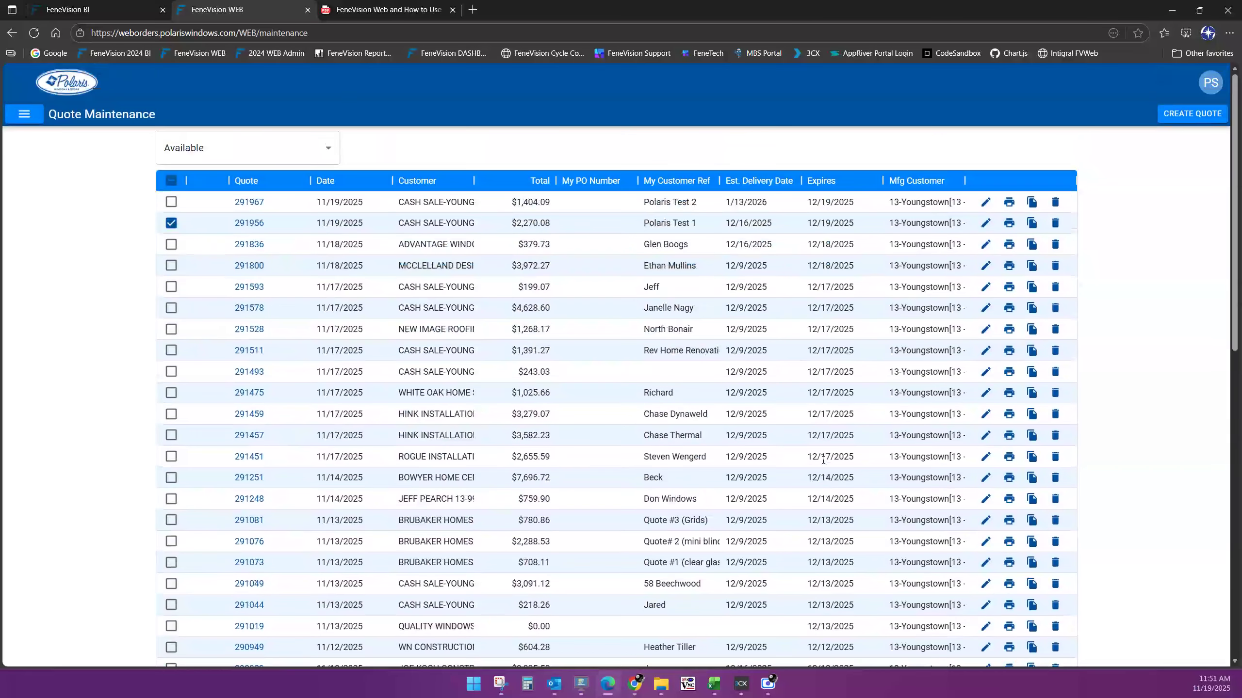
# Untick quote 291956 and browse the Dashboard's orders, quotes and company notices
pyautogui.click(169, 225)
pyautogui.click(60, 86)
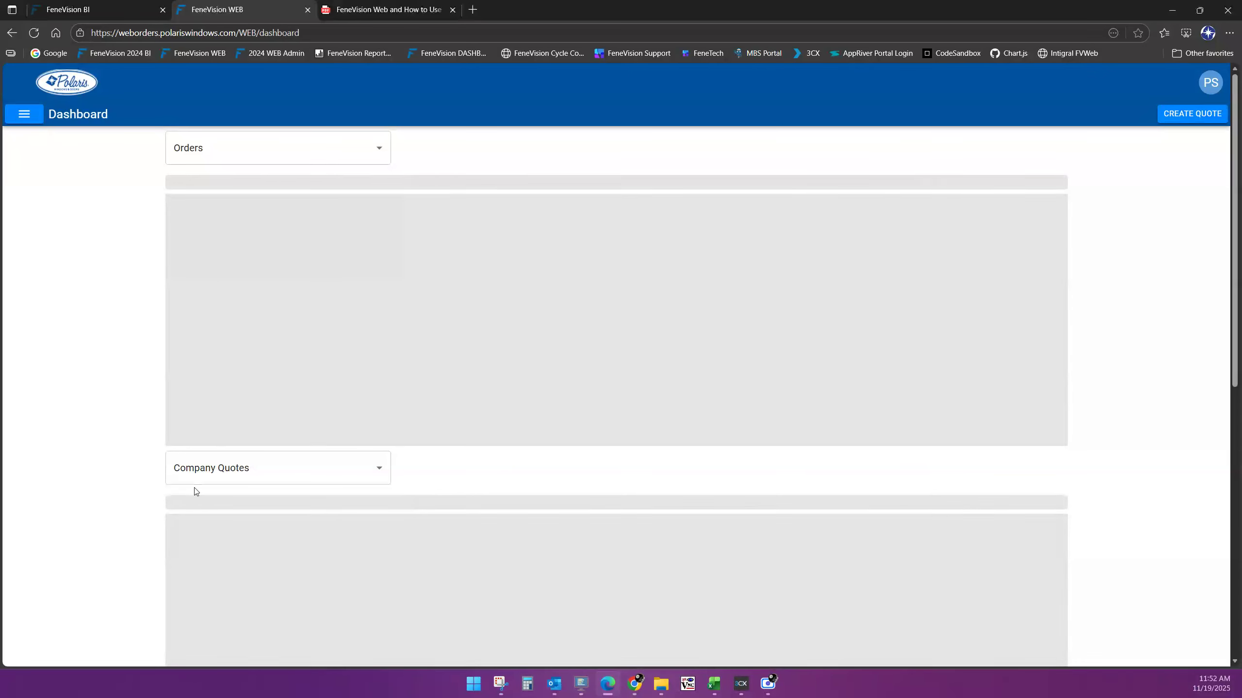
pyautogui.scroll(-10, 144, 514)
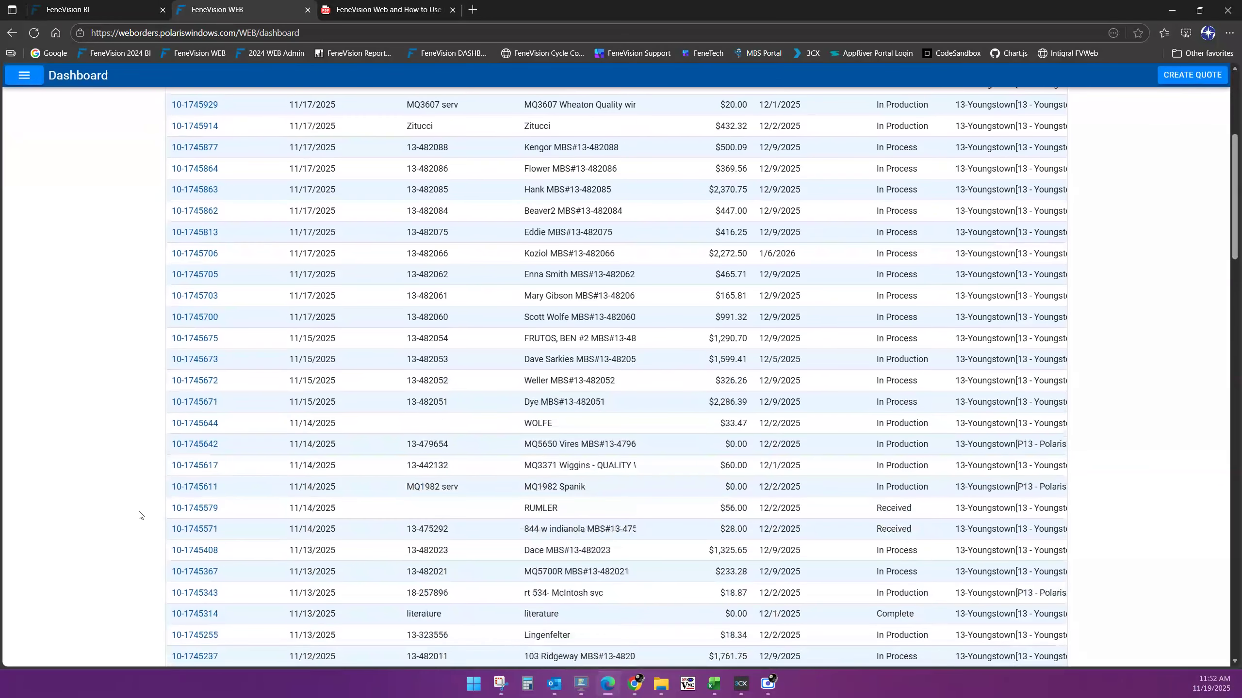
pyautogui.scroll(-5, 144, 517)
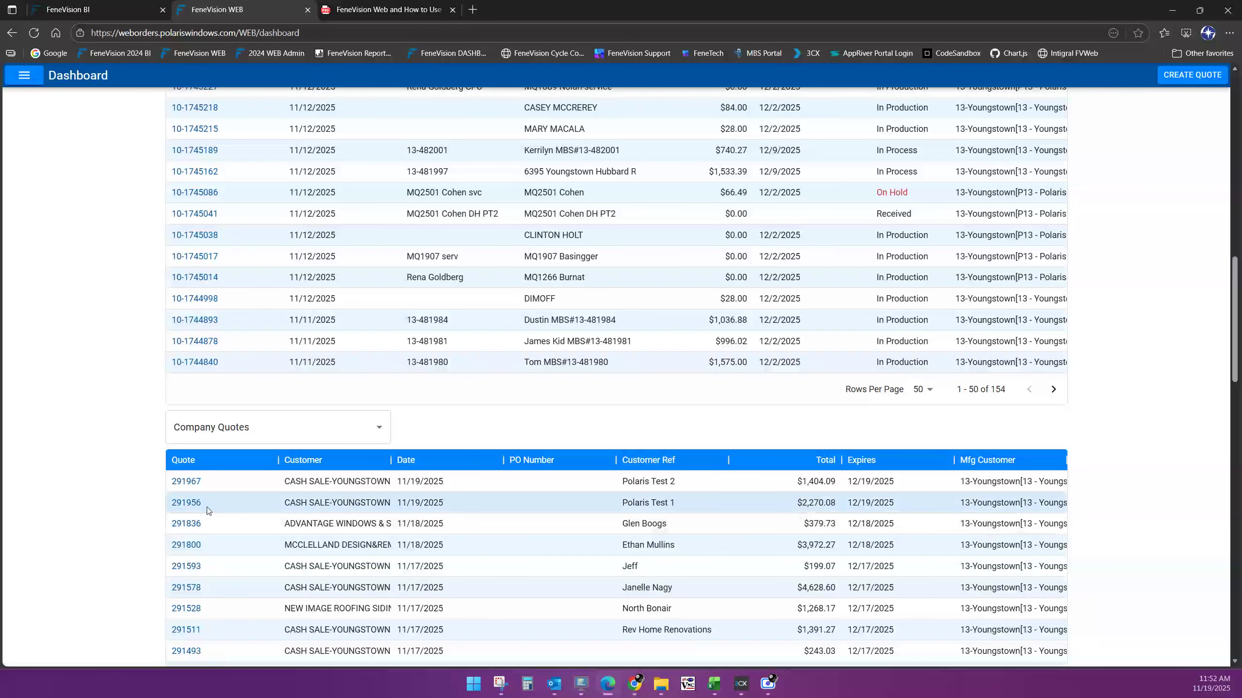
pyautogui.scroll(15, 506, 383)
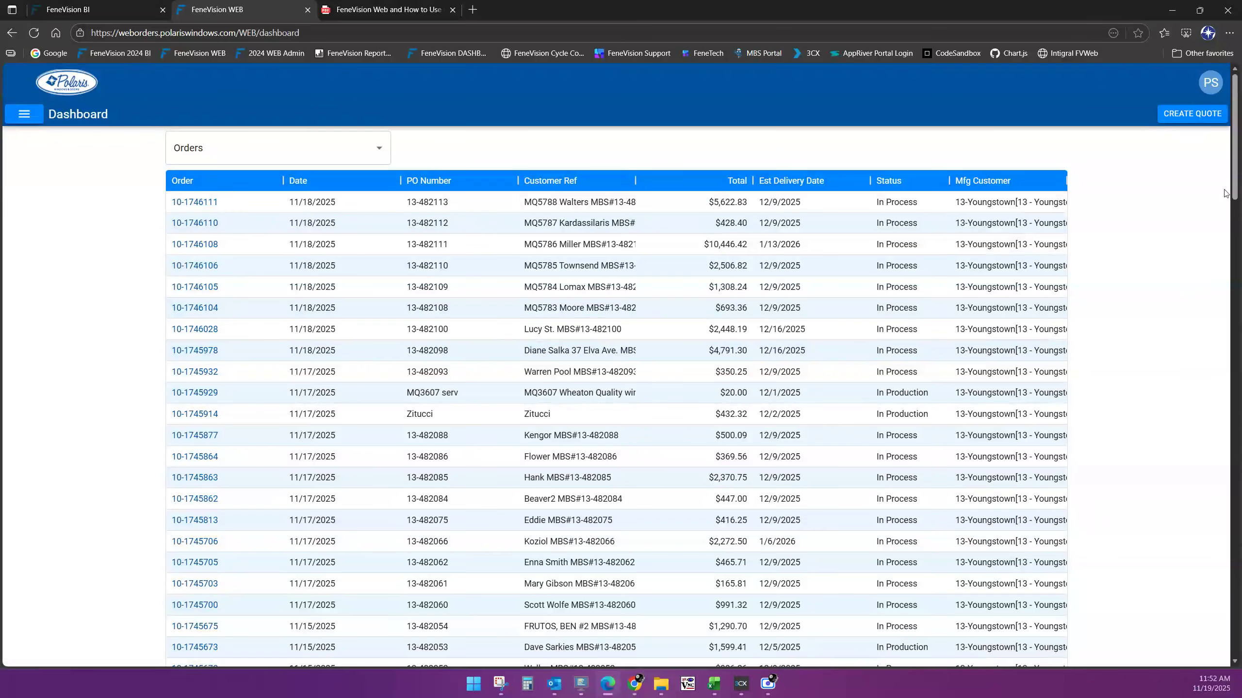
pyautogui.moveTo(1240, 155); pyautogui.dragTo(1234, 628)
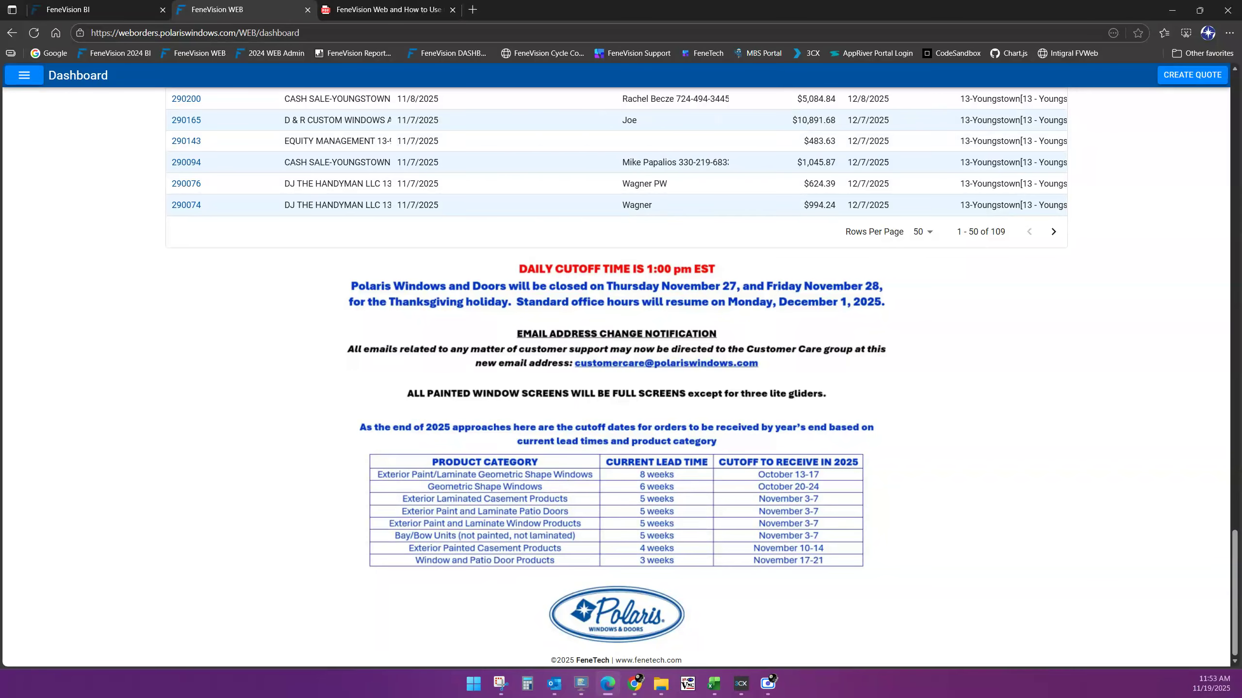
pyautogui.hotkey('ctrl', 'Tab')
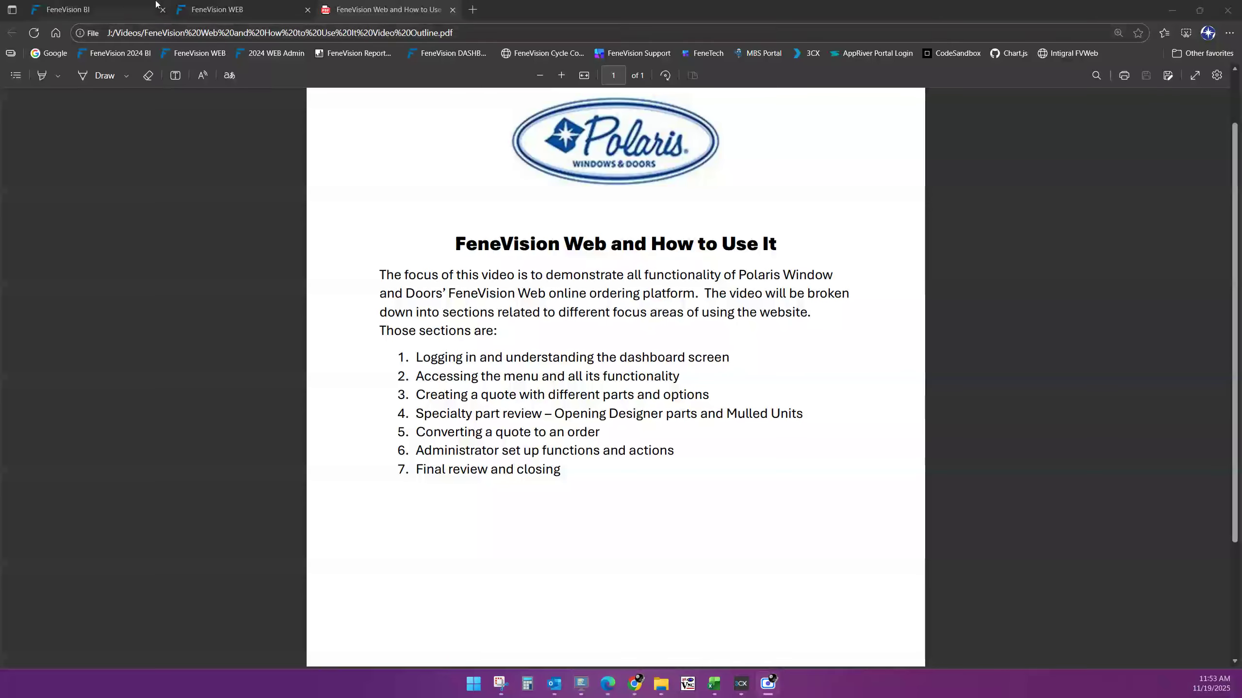
pyautogui.click(250, 5)
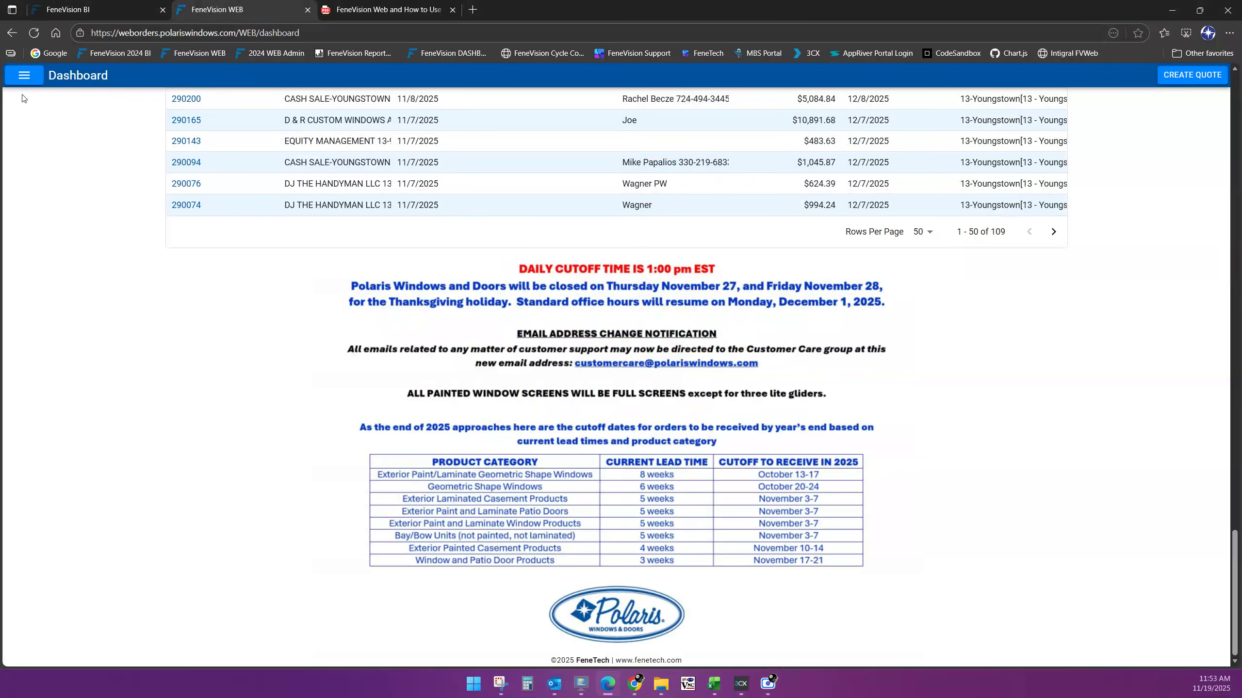
# Go to Setup > Customers to list the customers 50 Mult and Polaris R&D
pyautogui.click(24, 78)
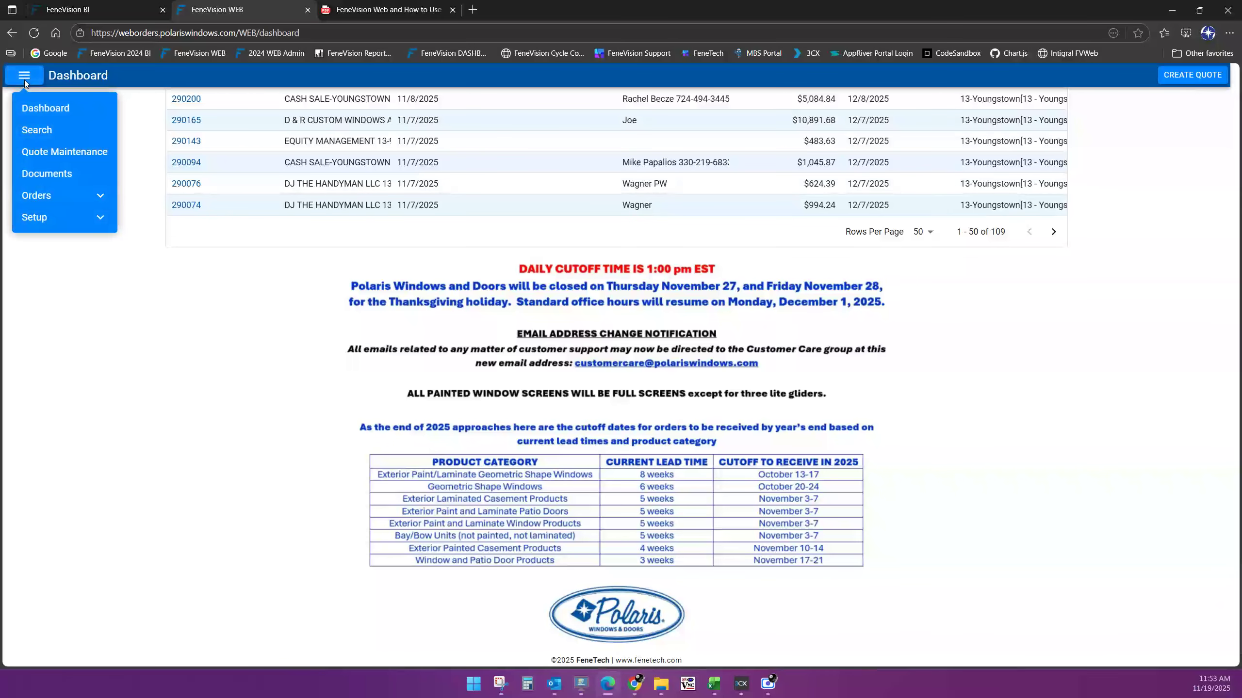
pyautogui.click(96, 219)
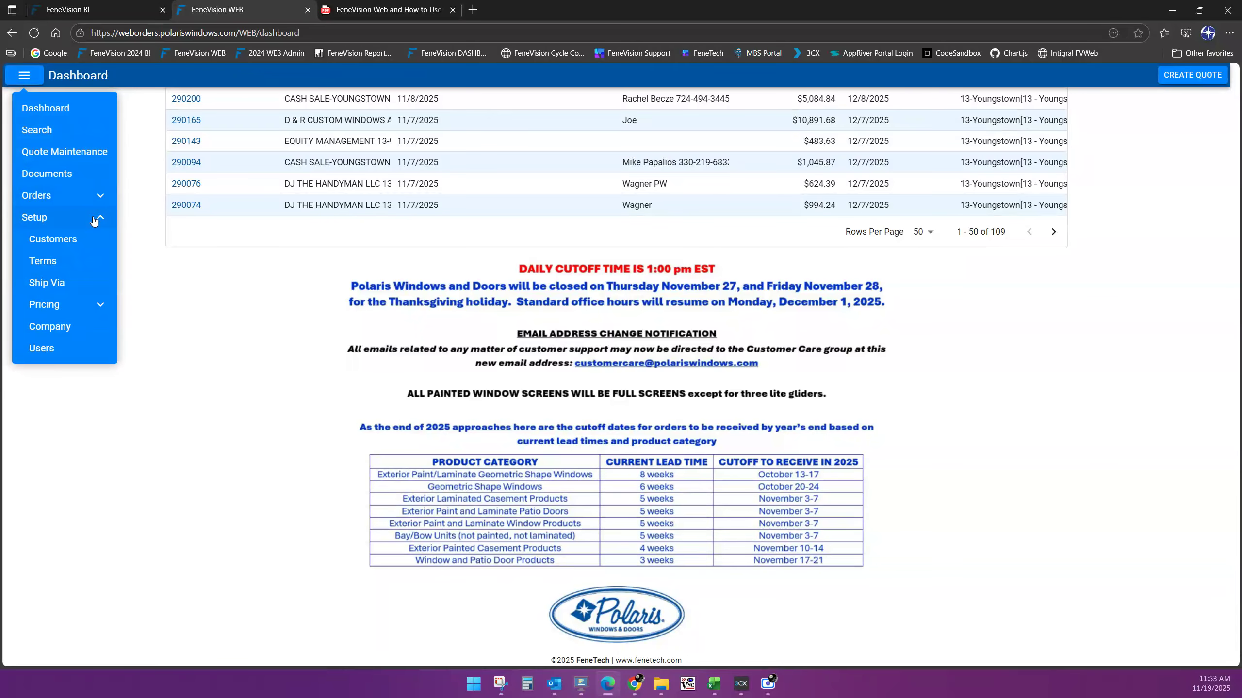
pyautogui.click(62, 239)
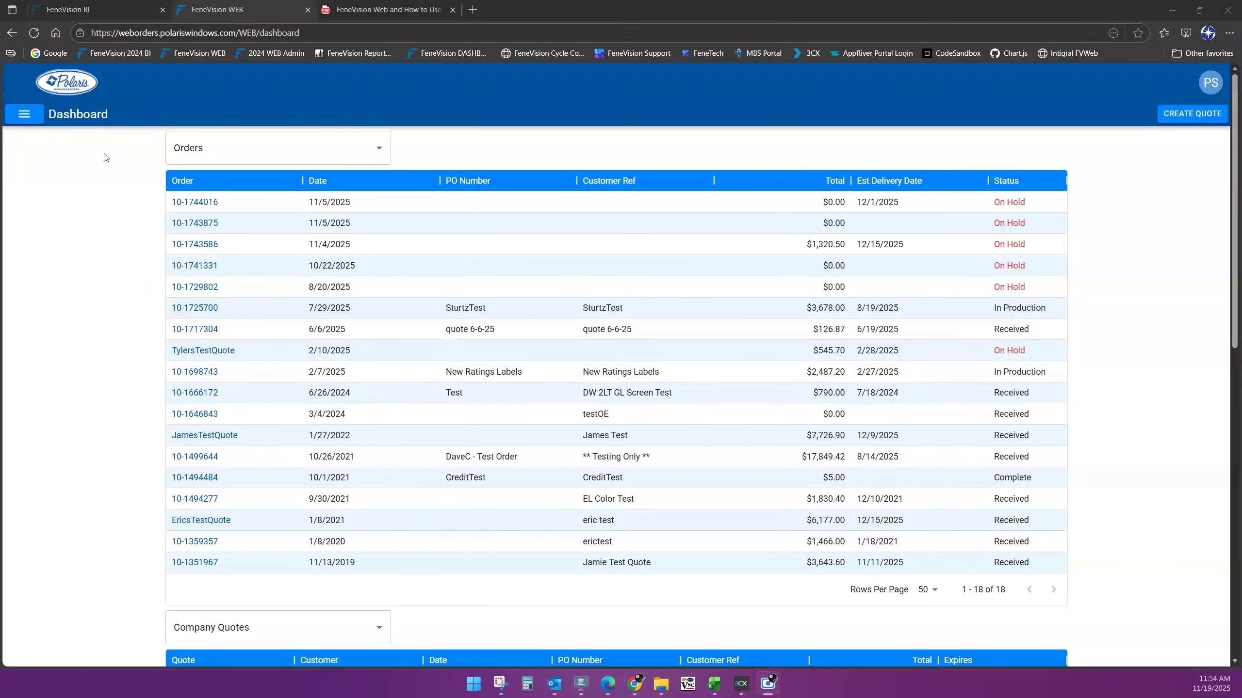
pyautogui.click(33, 119)
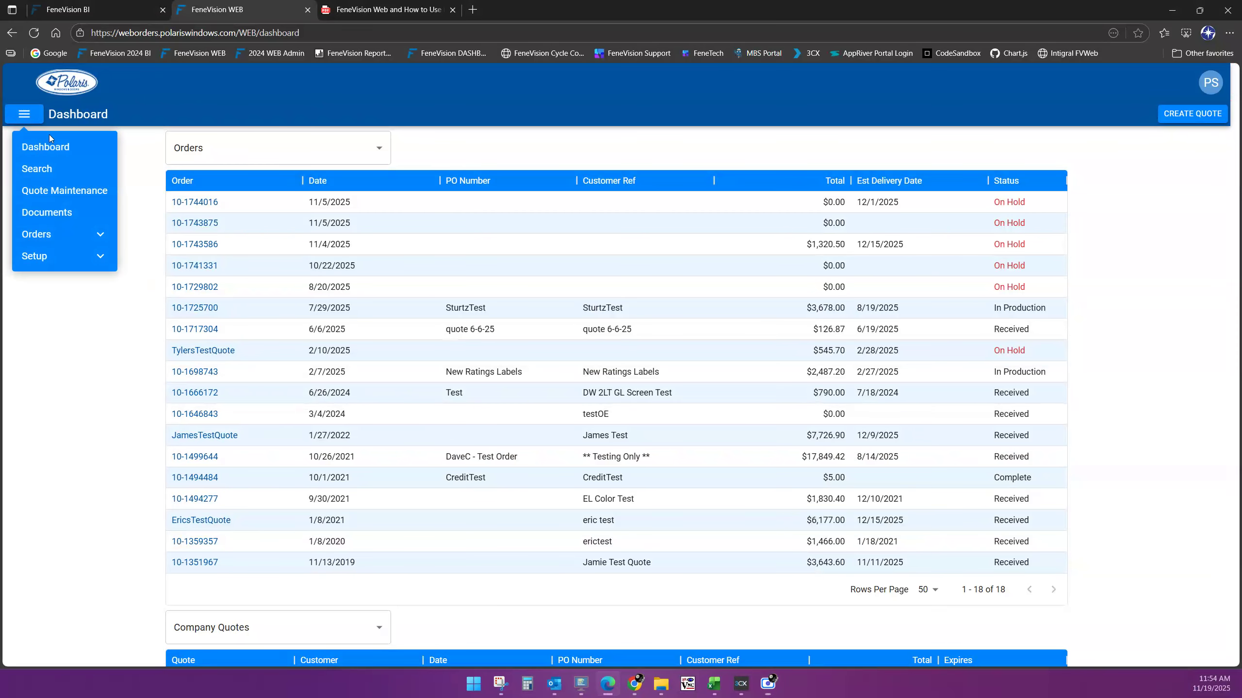
pyautogui.click(98, 263)
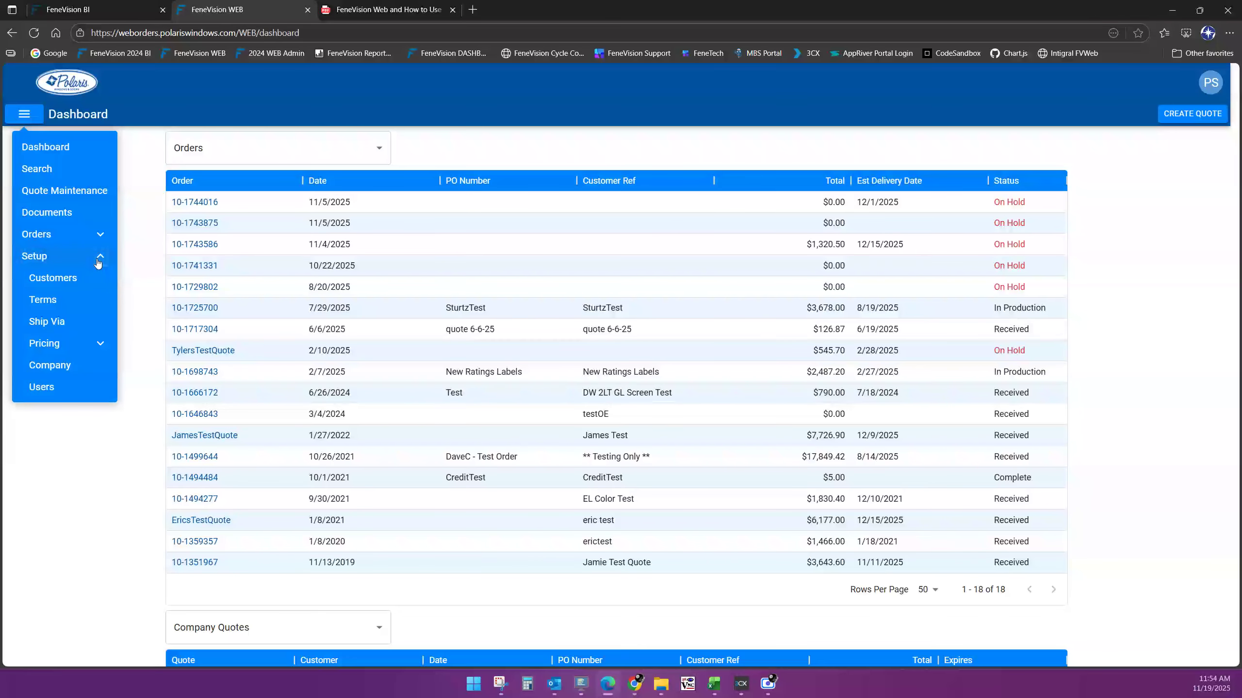
pyautogui.click(63, 278)
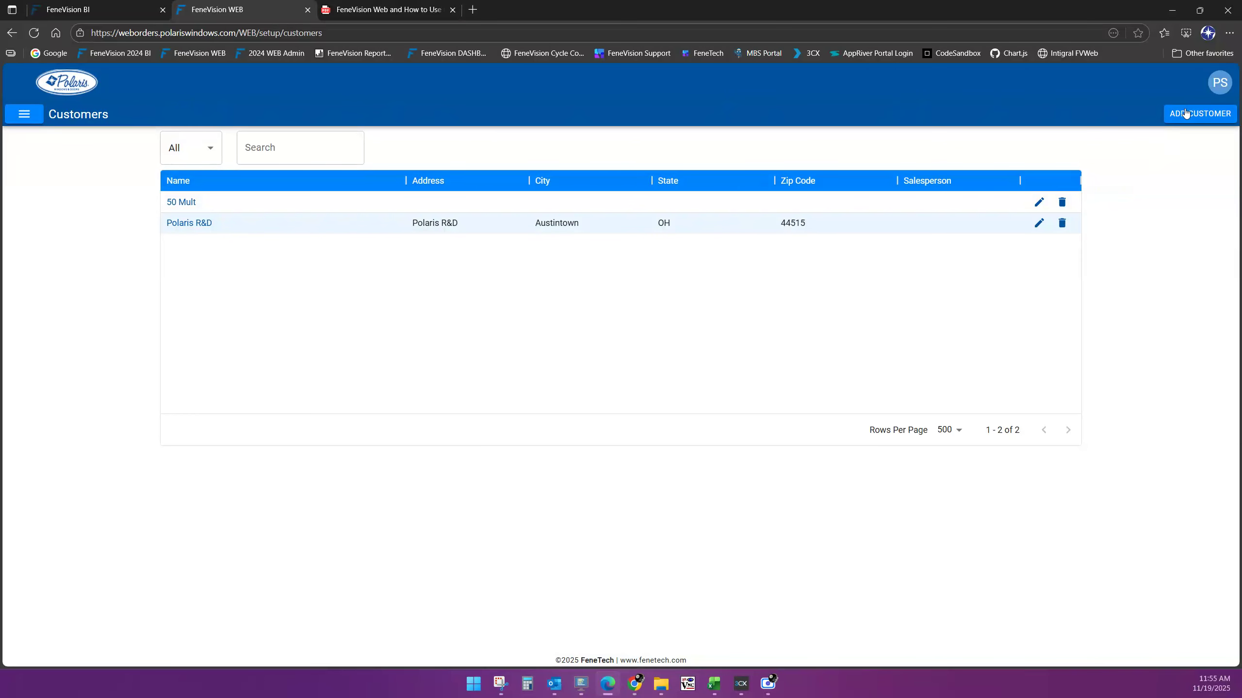
# Add customer 'Training Video Customer' and show its financial settings
pyautogui.click(1202, 114)
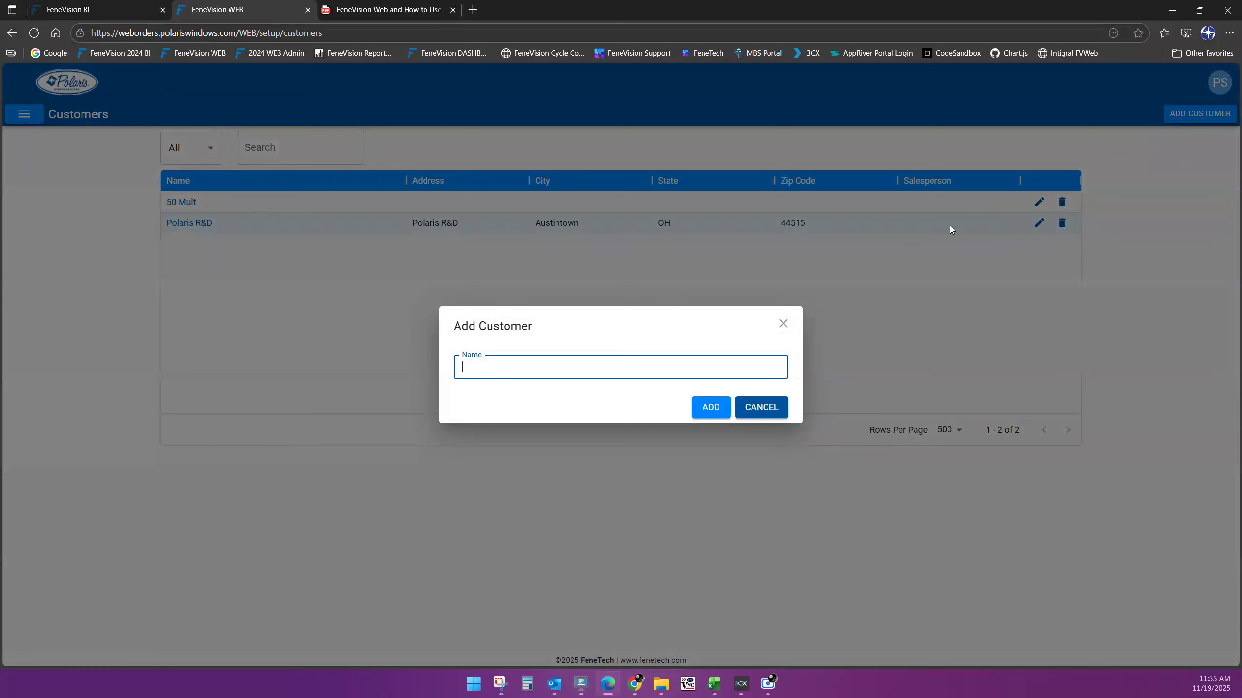
pyautogui.write('Training Video Customer')
pyautogui.click(721, 408)
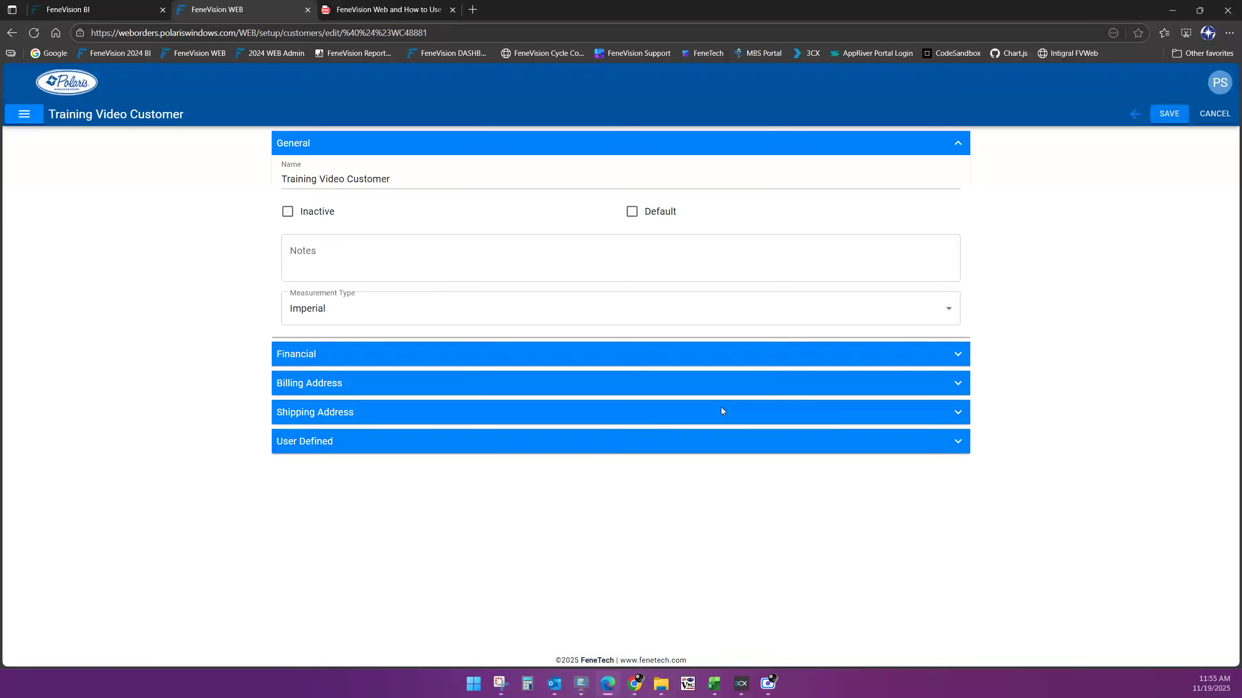
pyautogui.click(958, 354)
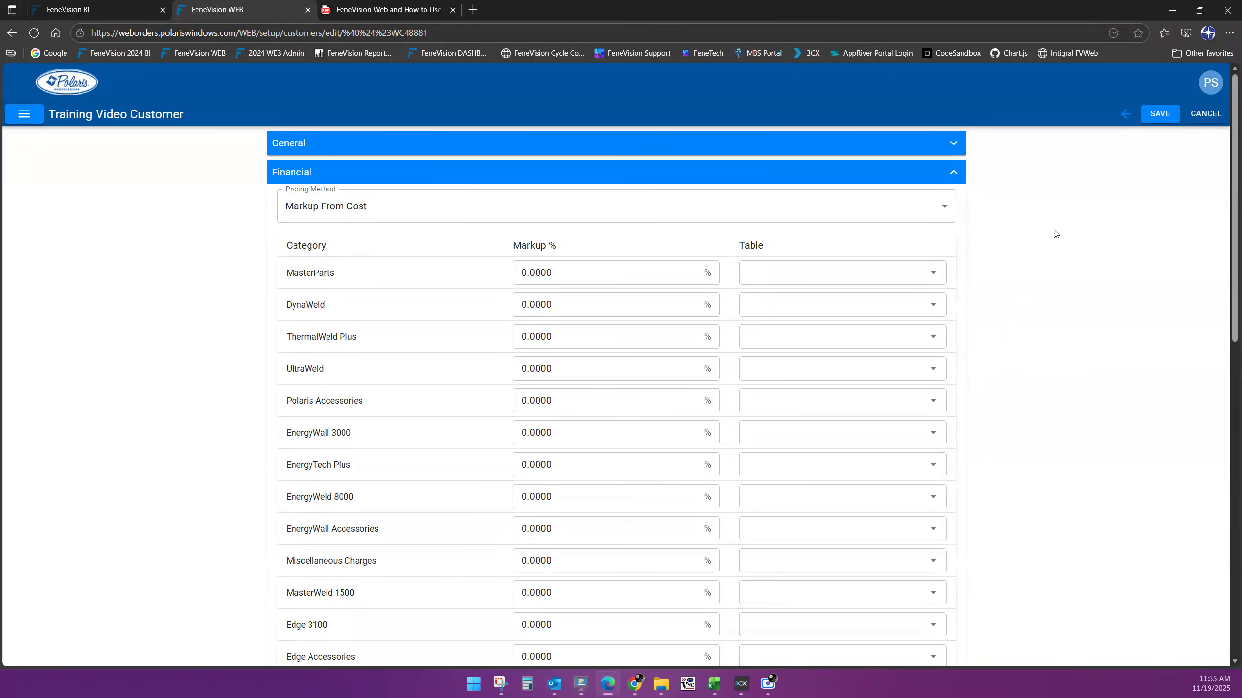
# Review the customer's General and Financial sections, then open the Pricing Method list
pyautogui.click(957, 152)
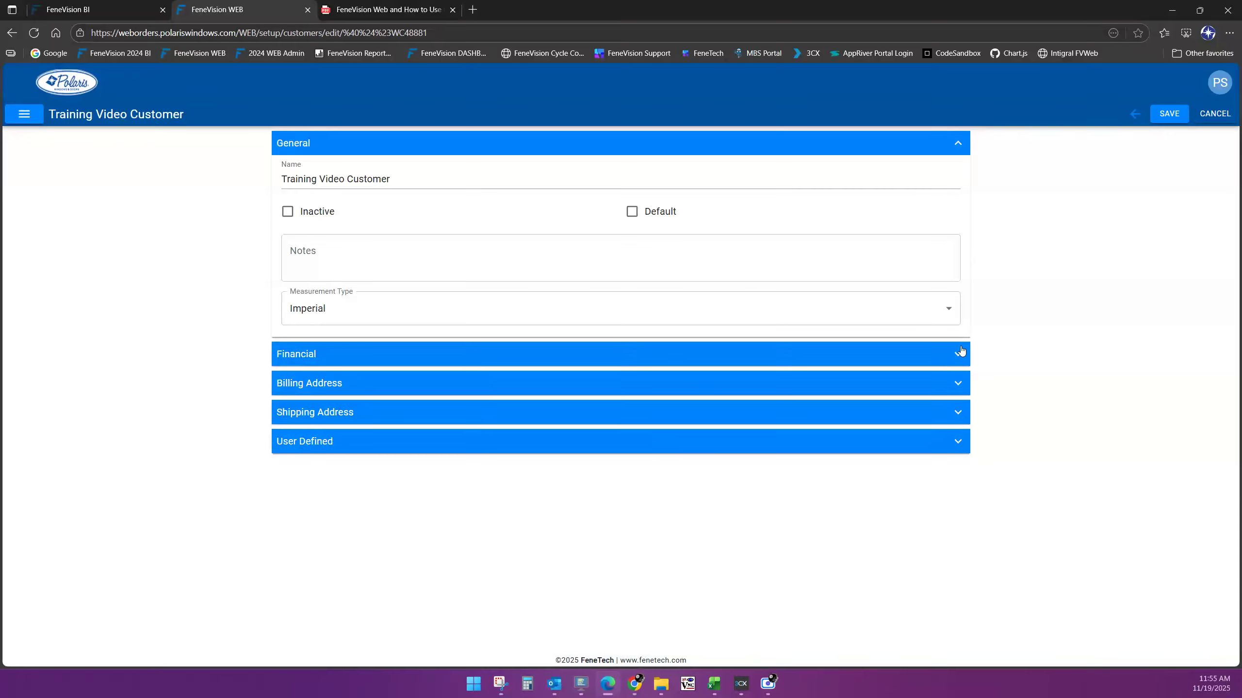
pyautogui.click(959, 354)
pyautogui.scroll(-10, 1028, 475)
pyautogui.scroll(-5, 1033, 477)
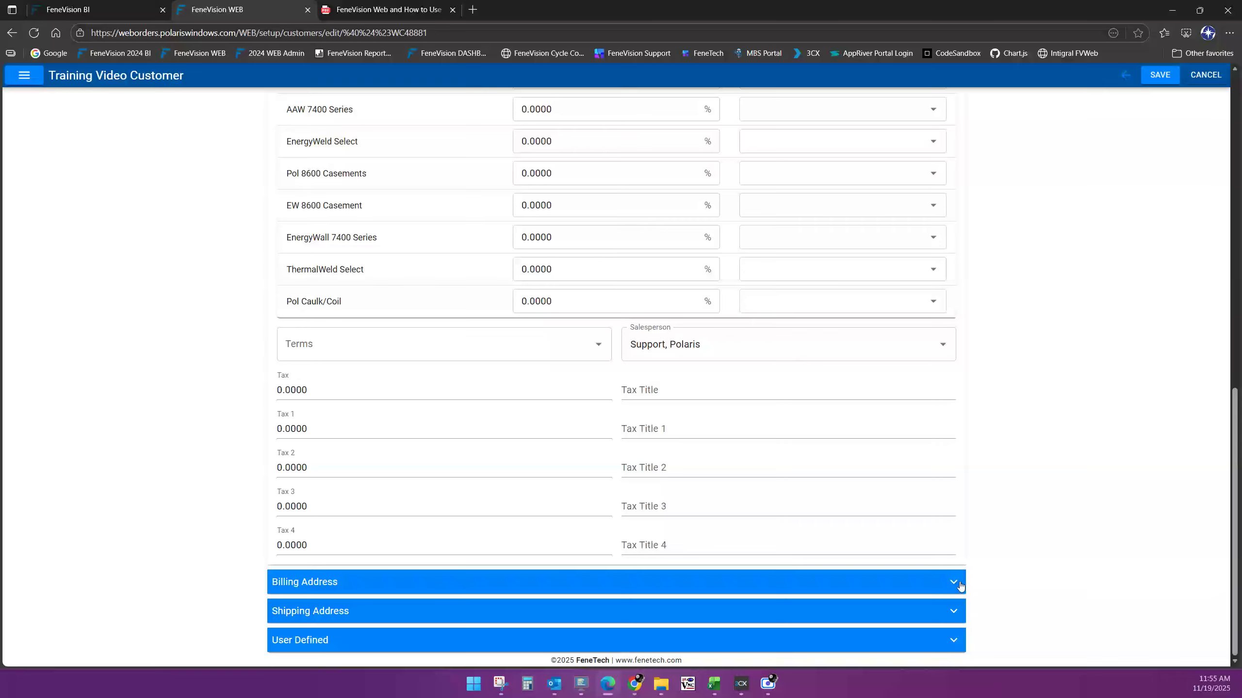
pyautogui.scroll(5, 1005, 539)
pyautogui.scroll(8, 1004, 539)
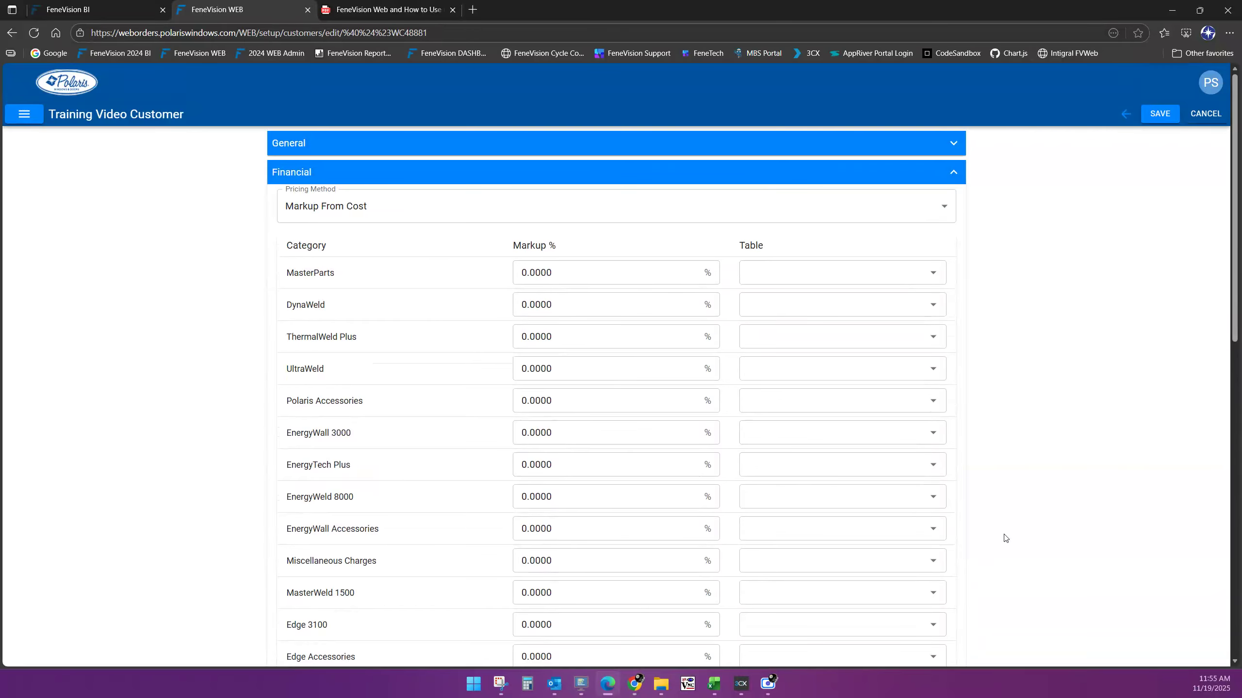
pyautogui.click(949, 142)
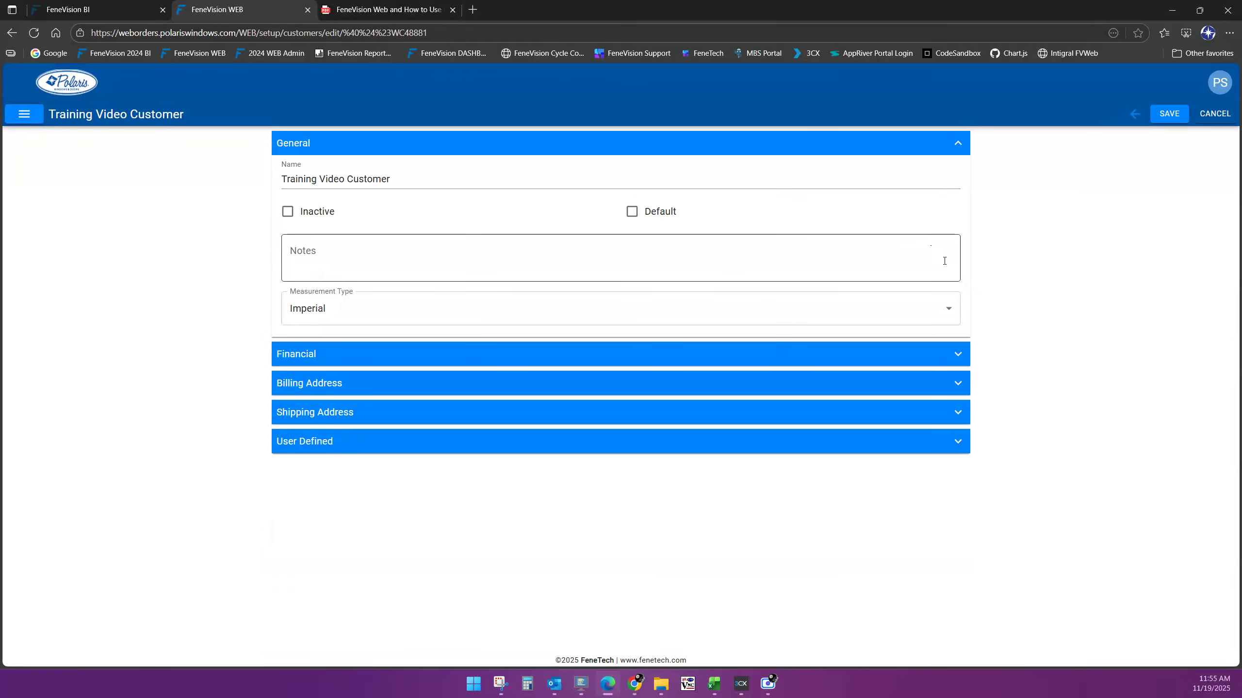
pyautogui.click(962, 354)
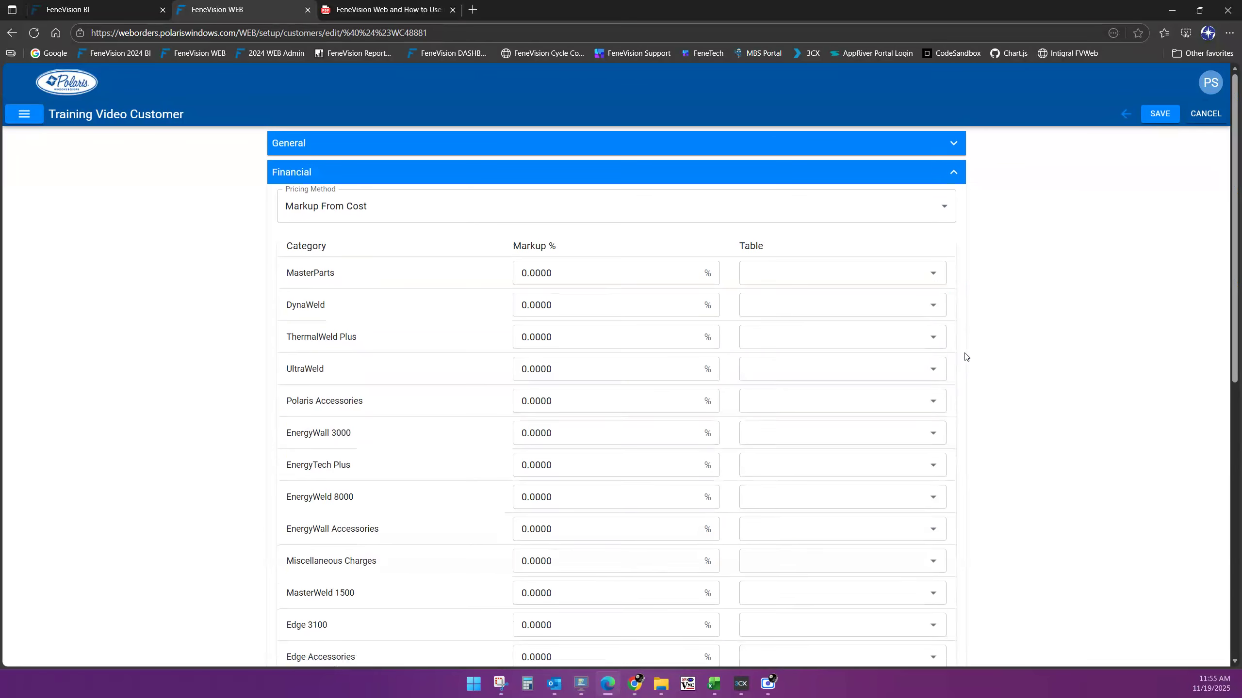
pyautogui.click(942, 211)
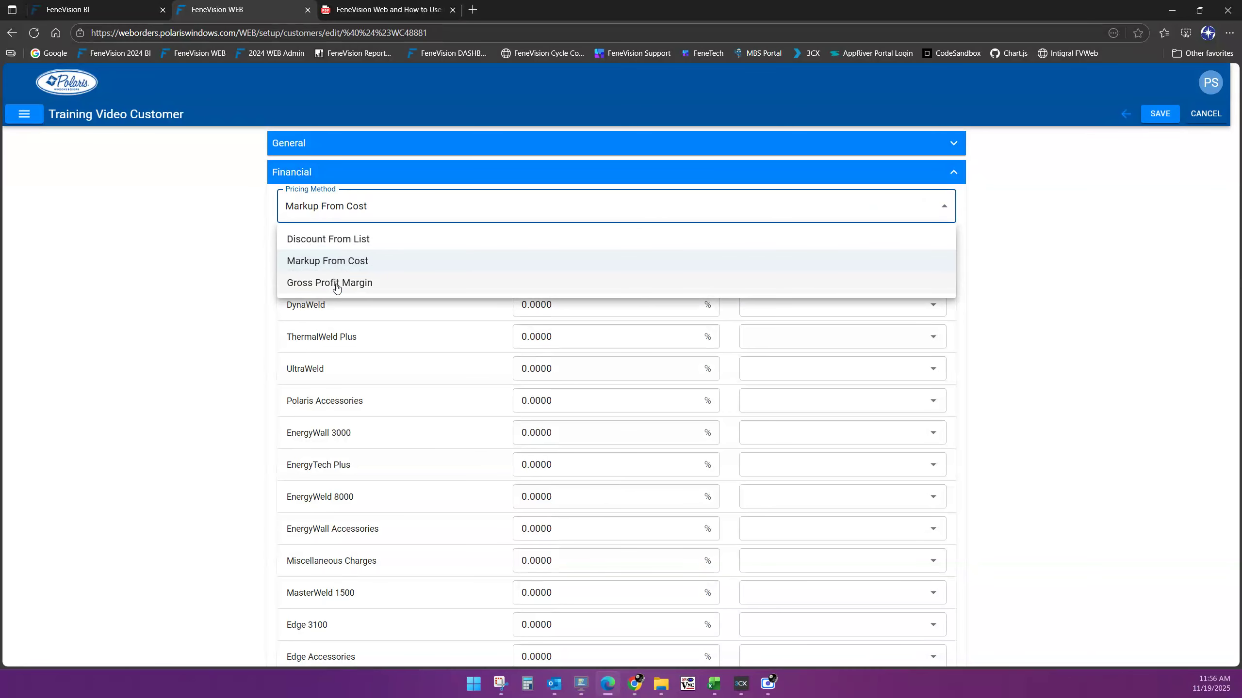
# Keep Markup From Cost and set DynaWeld and ThermalWeld Plus markups to 100
pyautogui.click(364, 261)
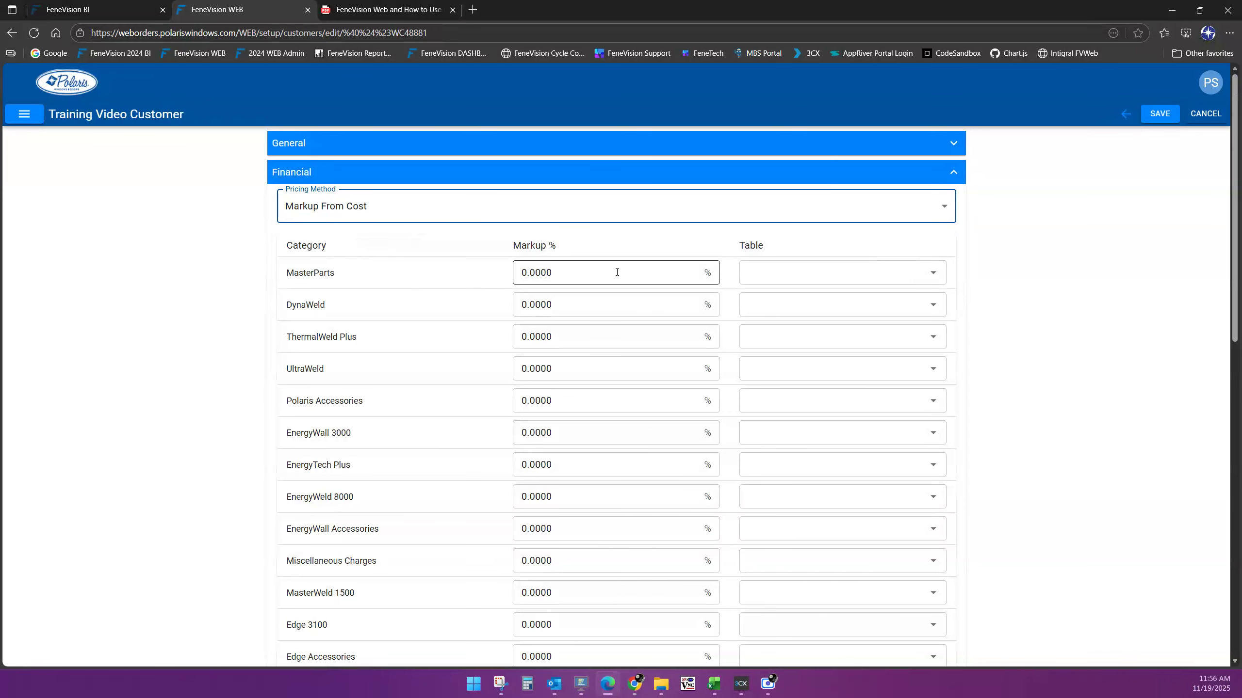
pyautogui.click(562, 303)
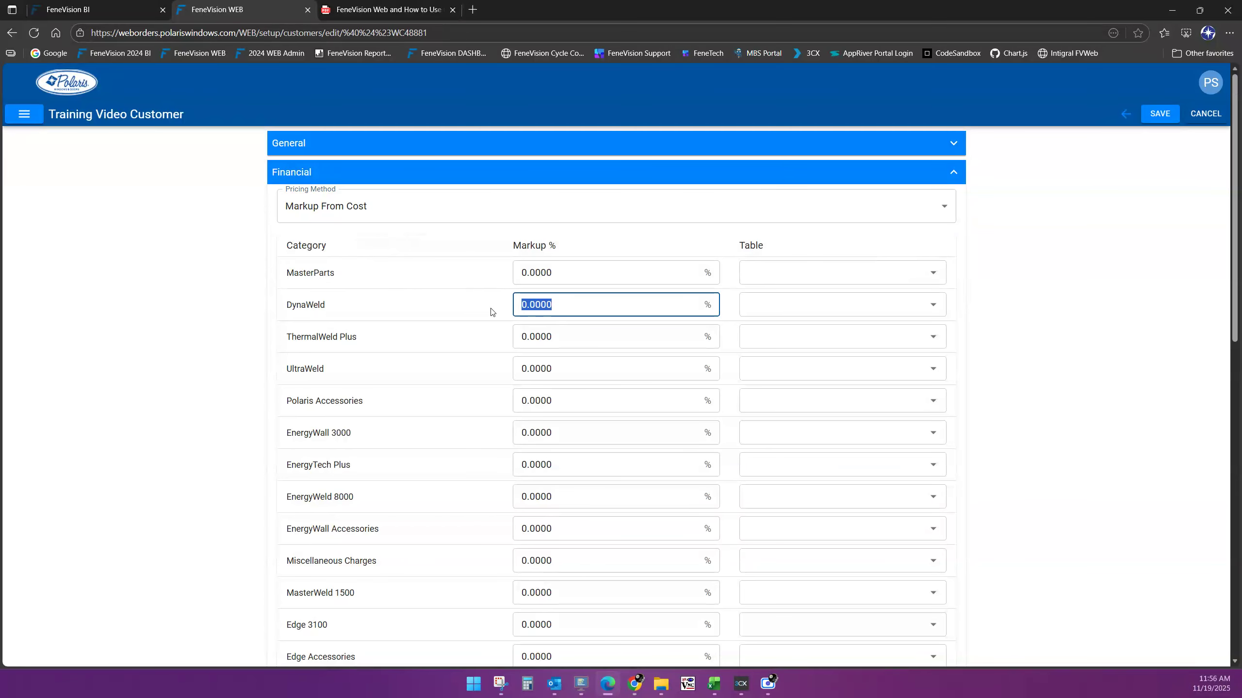
pyautogui.write('100')
pyautogui.press('Tab')
pyautogui.write('100')
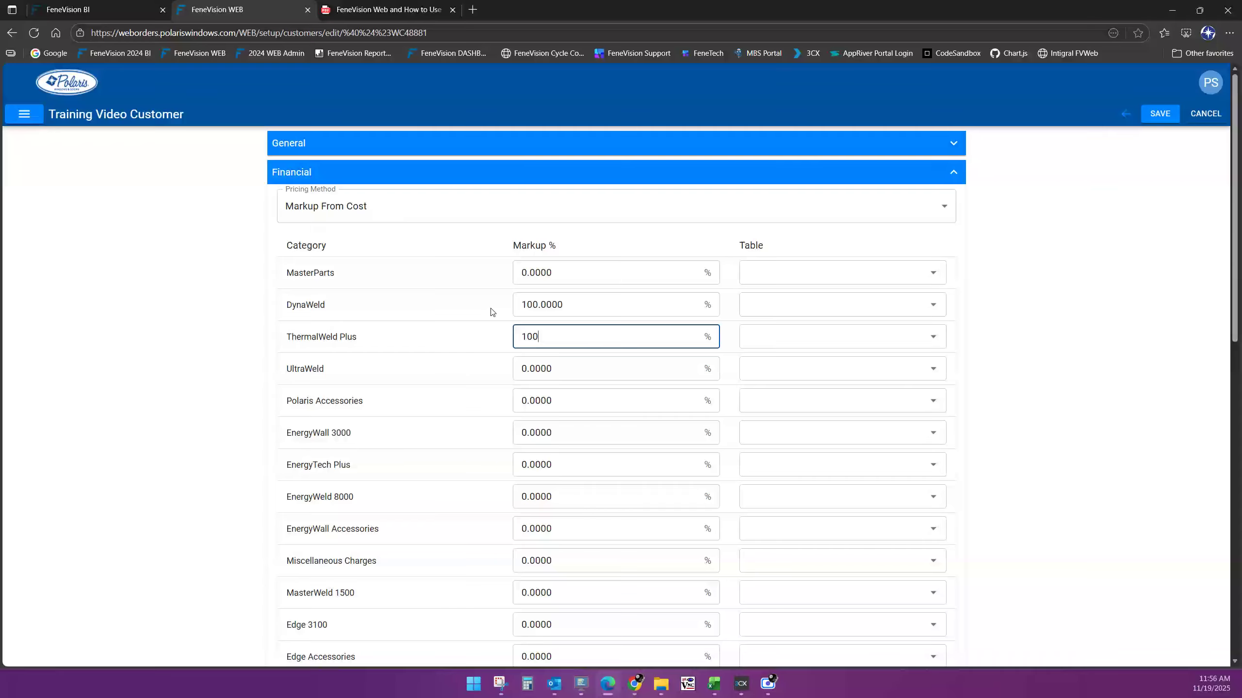
pyautogui.press('Tab')
# Set UltraWeld, EnergyWall 3000 and EnergyTech Plus markups to 100
pyautogui.write('1.0')
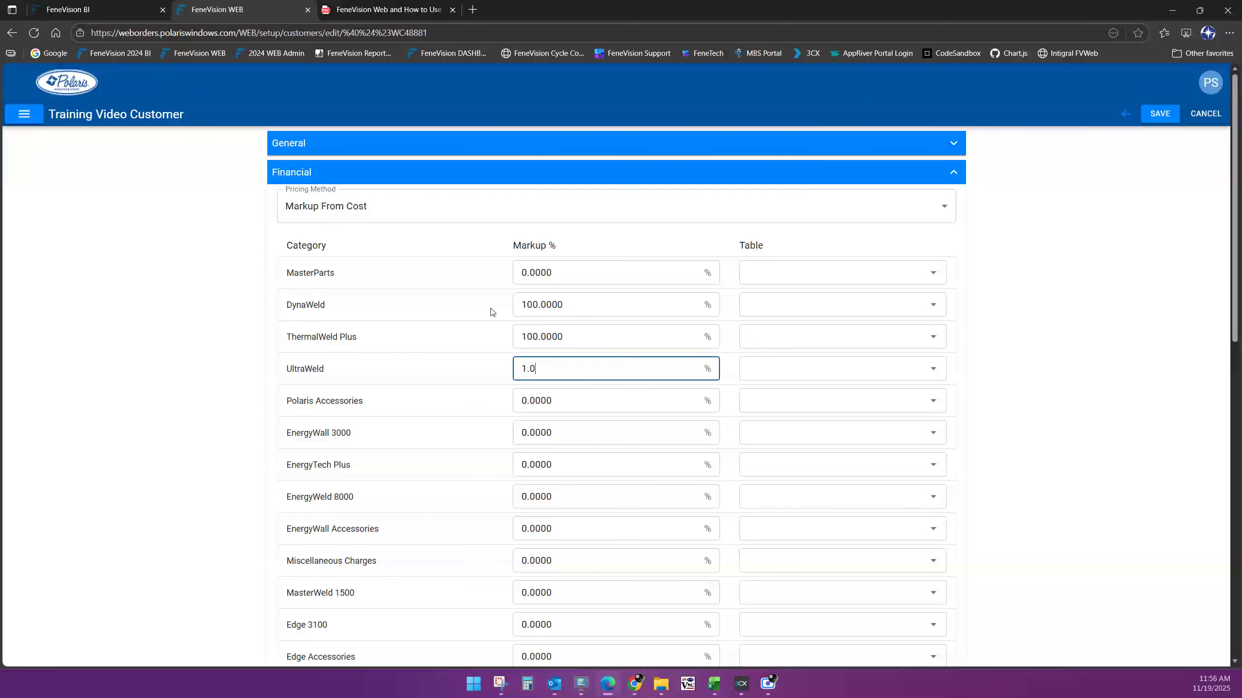
pyautogui.press('BackSpace')
pyautogui.press('BackSpace')
pyautogui.press('BackSpace')
pyautogui.press('Tab')
pyautogui.press('Tab')
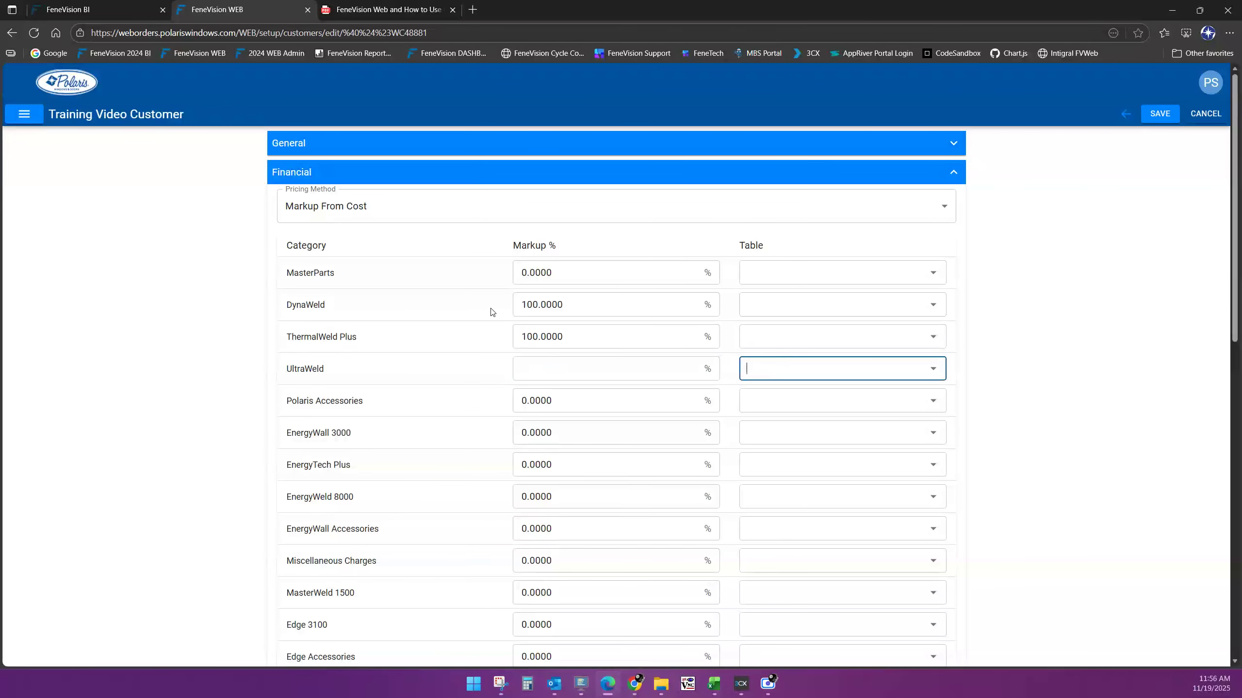
pyautogui.press('Tab')
pyautogui.press('Tab')
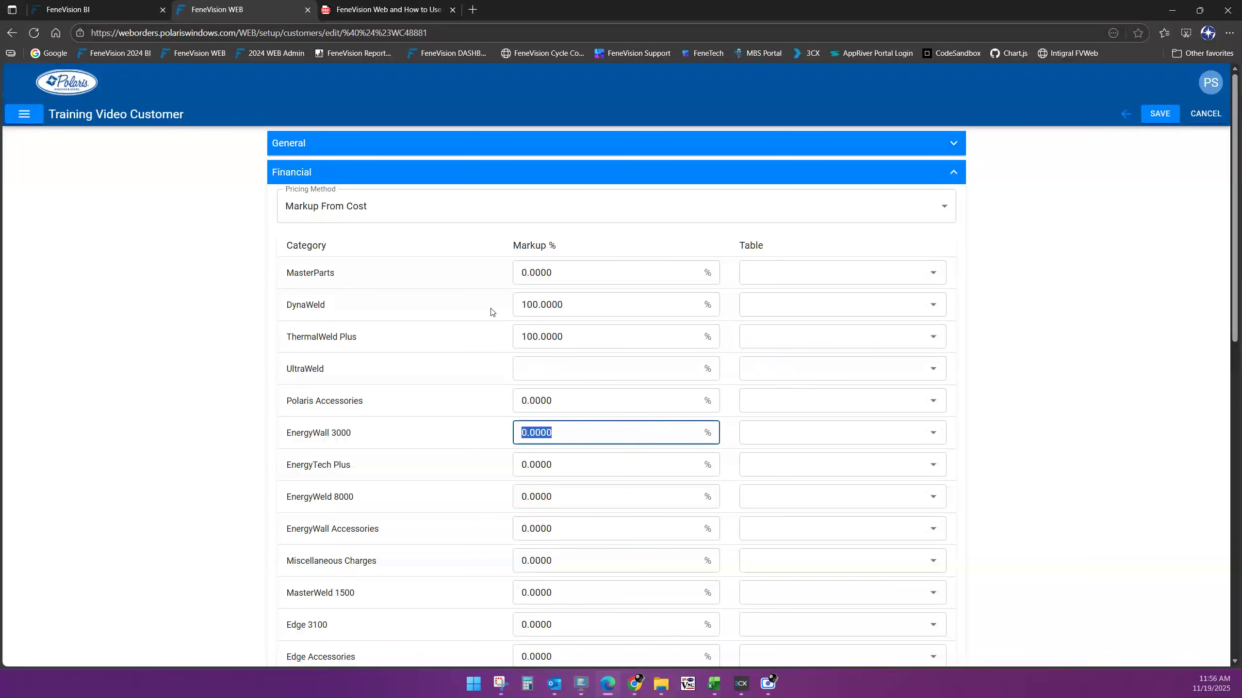
pyautogui.hotkey('shift', 'Tab')
pyautogui.hotkey('shift', 'Tab')
pyautogui.hotkey('shift', 'Tab')
pyautogui.hotkey('shift', 'Tab')
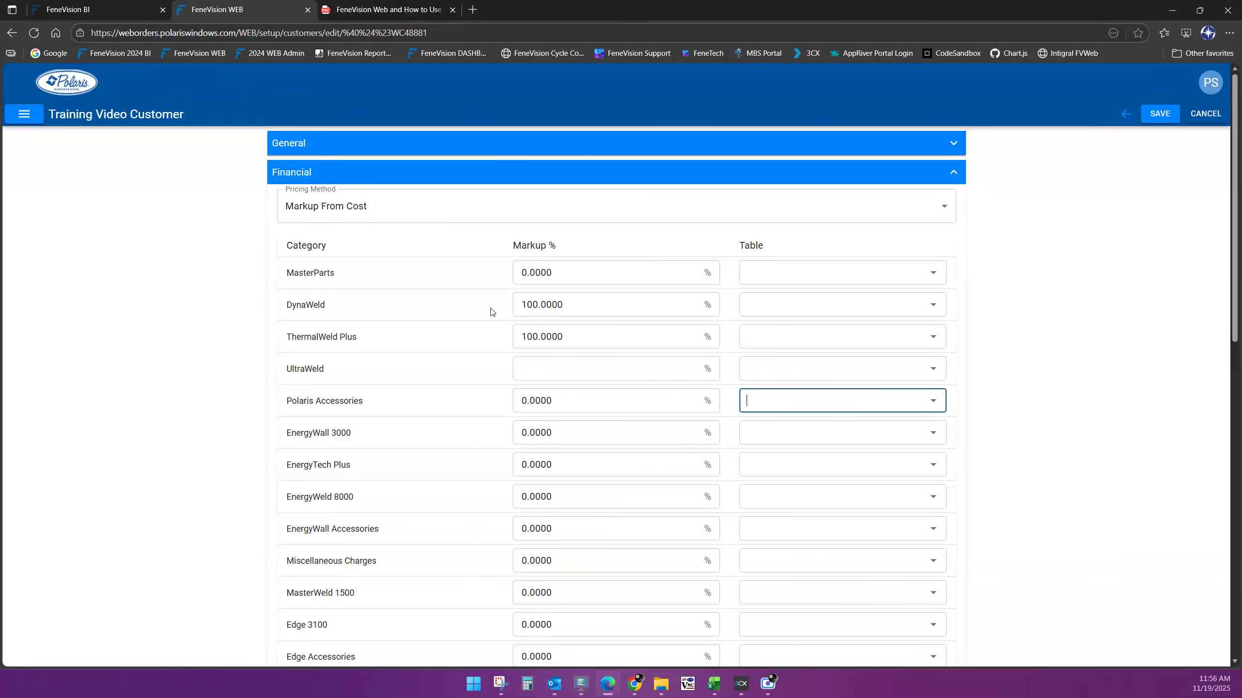
pyautogui.write('100')
pyautogui.press('Tab')
pyautogui.press('Tab')
pyautogui.press('Tab')
pyautogui.press('Tab')
pyautogui.write('100')
pyautogui.press('Tab')
pyautogui.press('Tab')
pyautogui.write('100')
pyautogui.press('Tab')
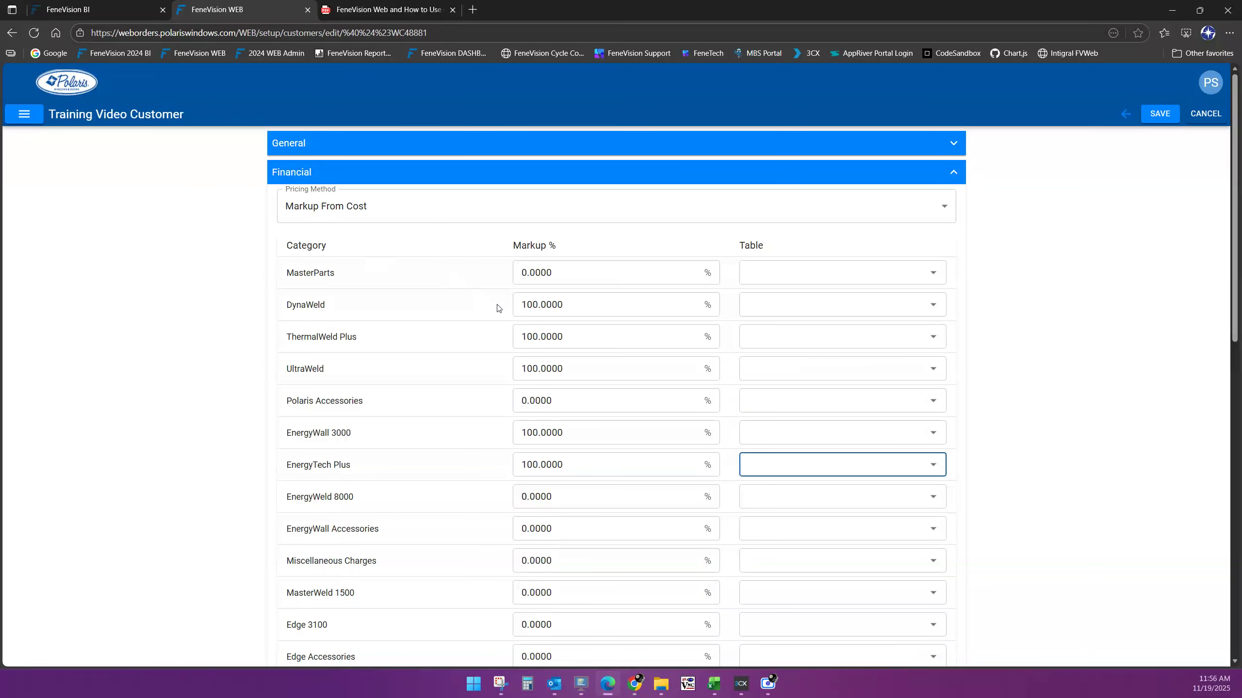
# Set Tax to 5.75 with the title 'OH Sales Tax'
pyautogui.scroll(-5, 1056, 359)
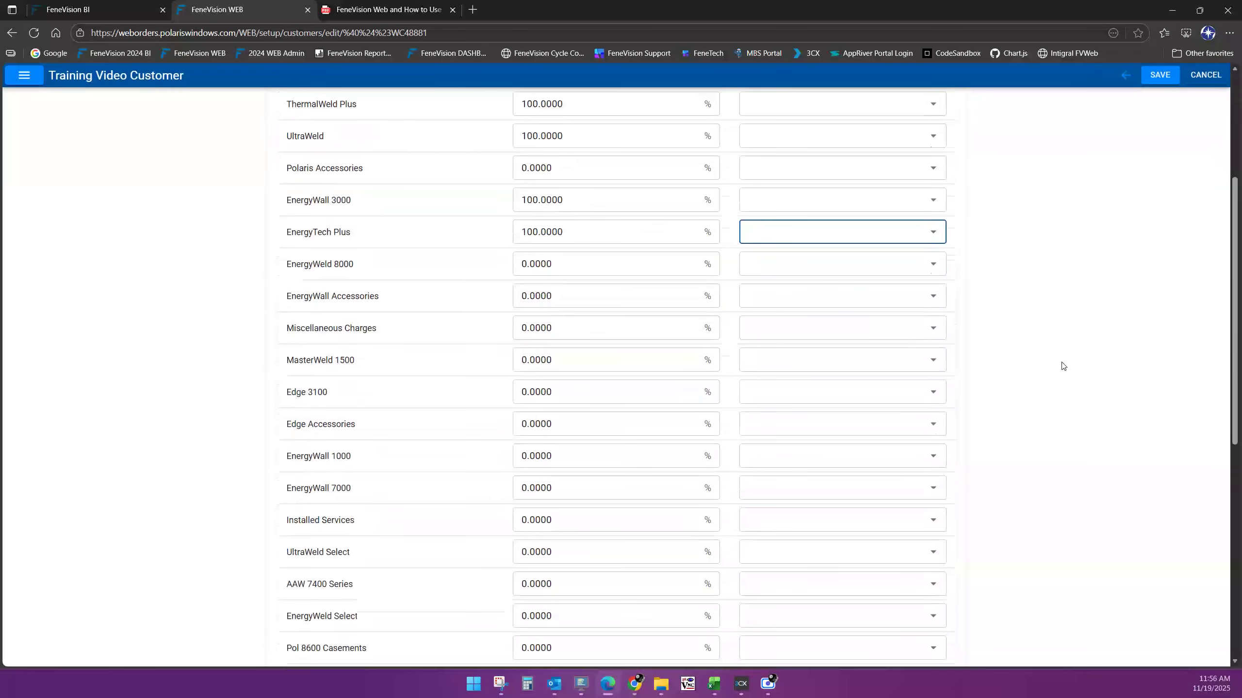
pyautogui.scroll(-7, 1062, 365)
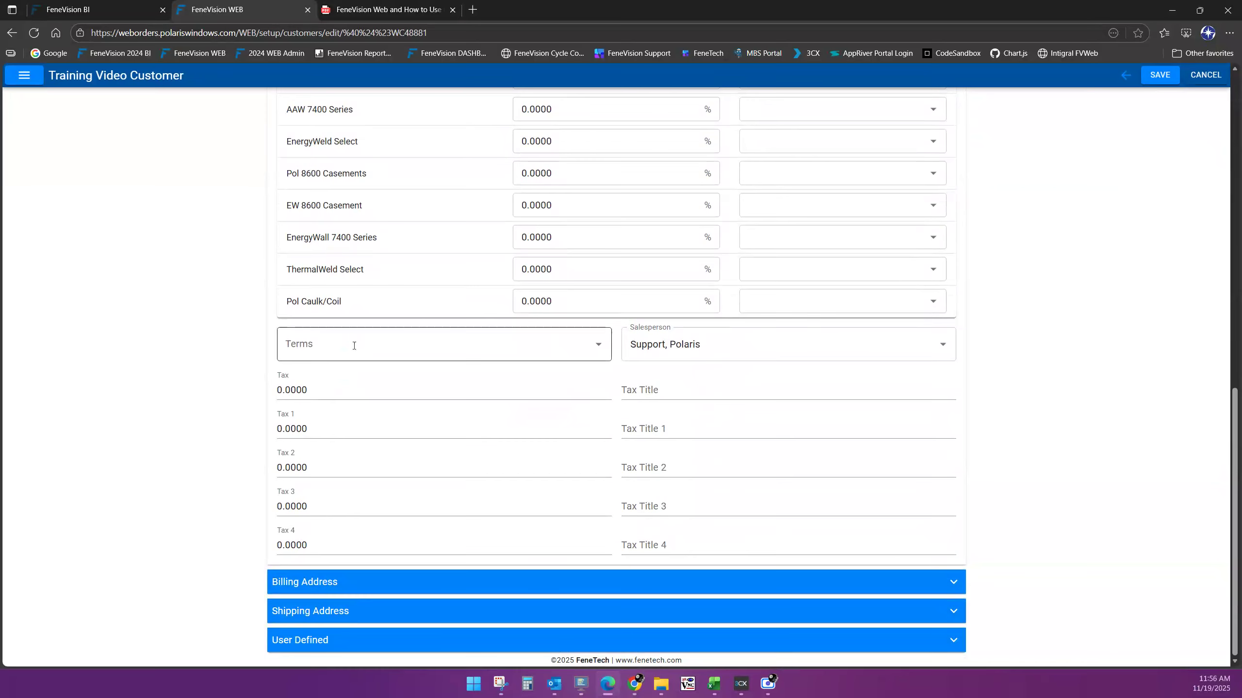
pyautogui.scroll(1, 709, 342)
pyautogui.click(318, 435)
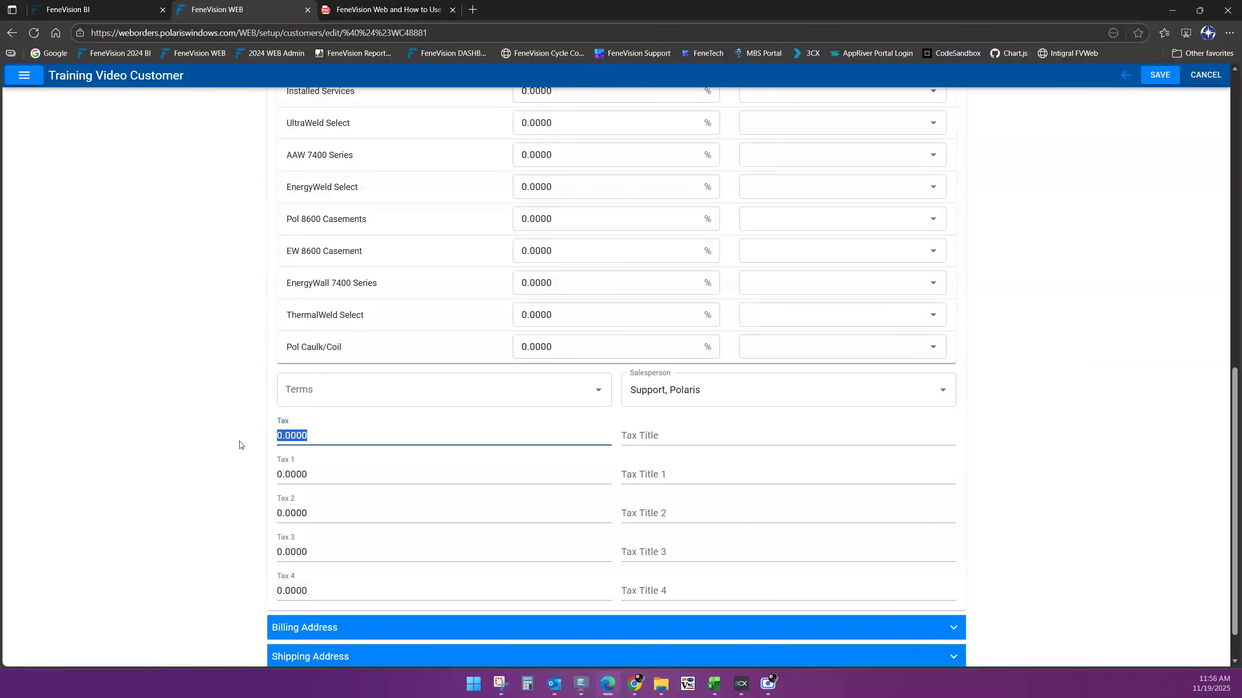
pyautogui.write('5.75')
pyautogui.press('Tab')
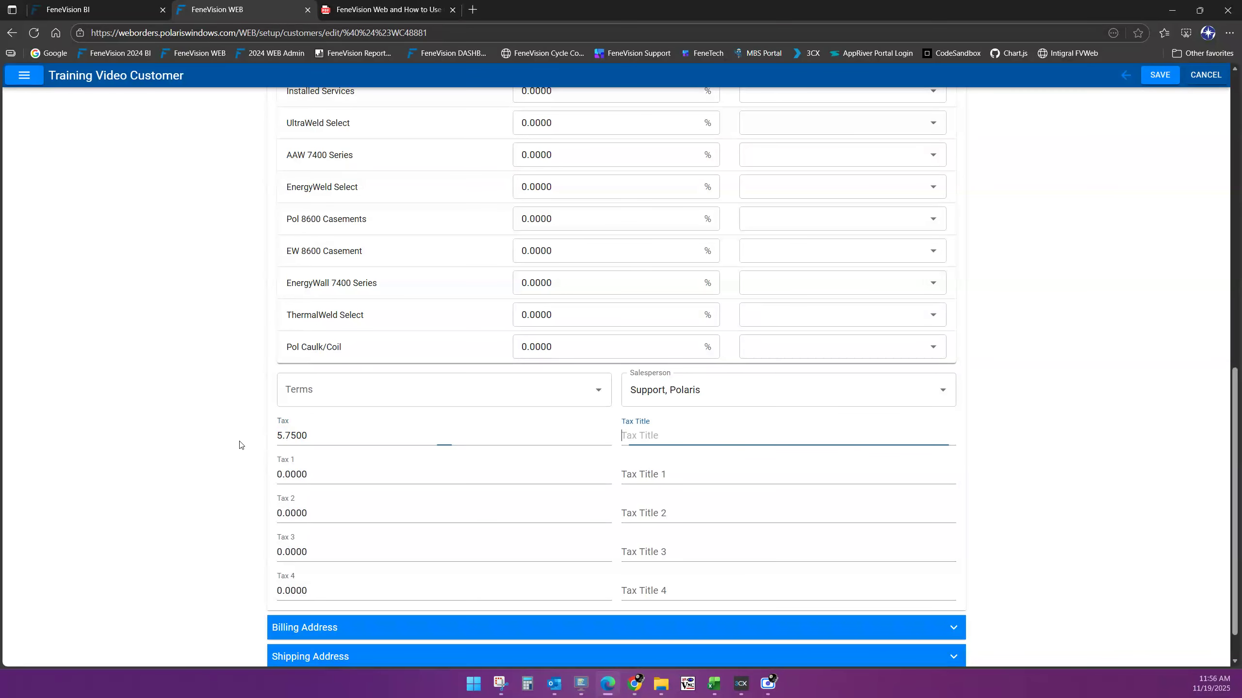
pyautogui.write('OH Sales')
pyautogui.hotkey('shift', 'Tab')
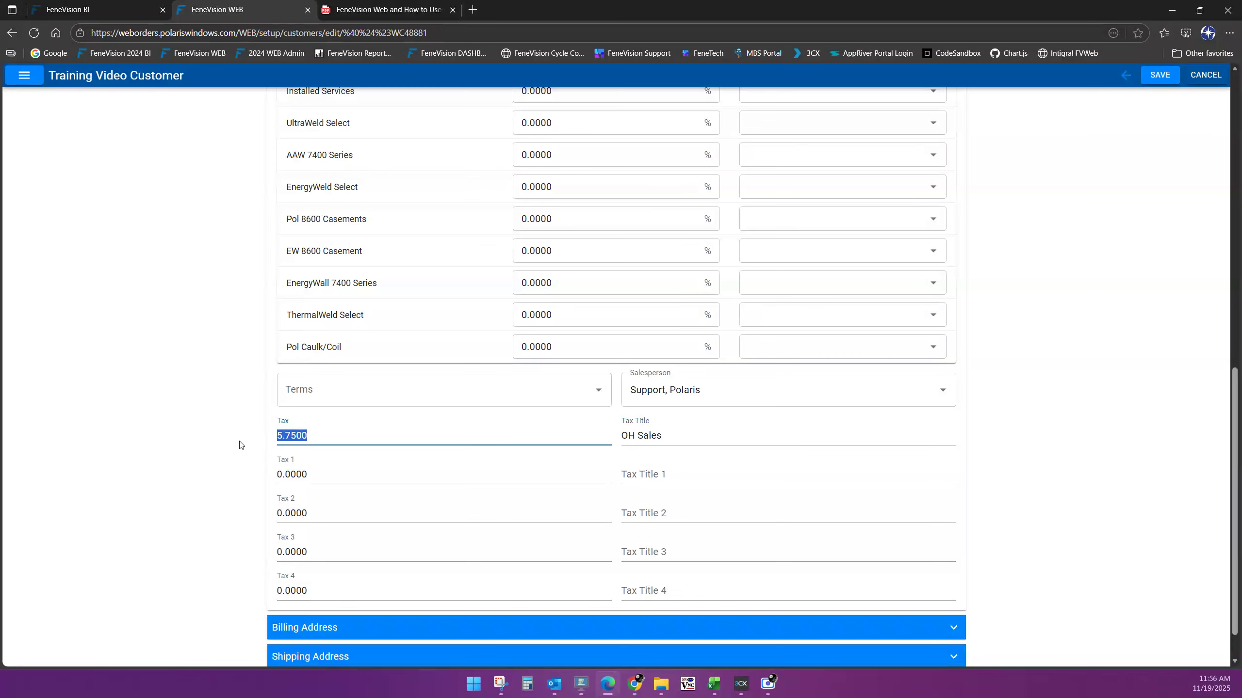
pyautogui.press('Tab')
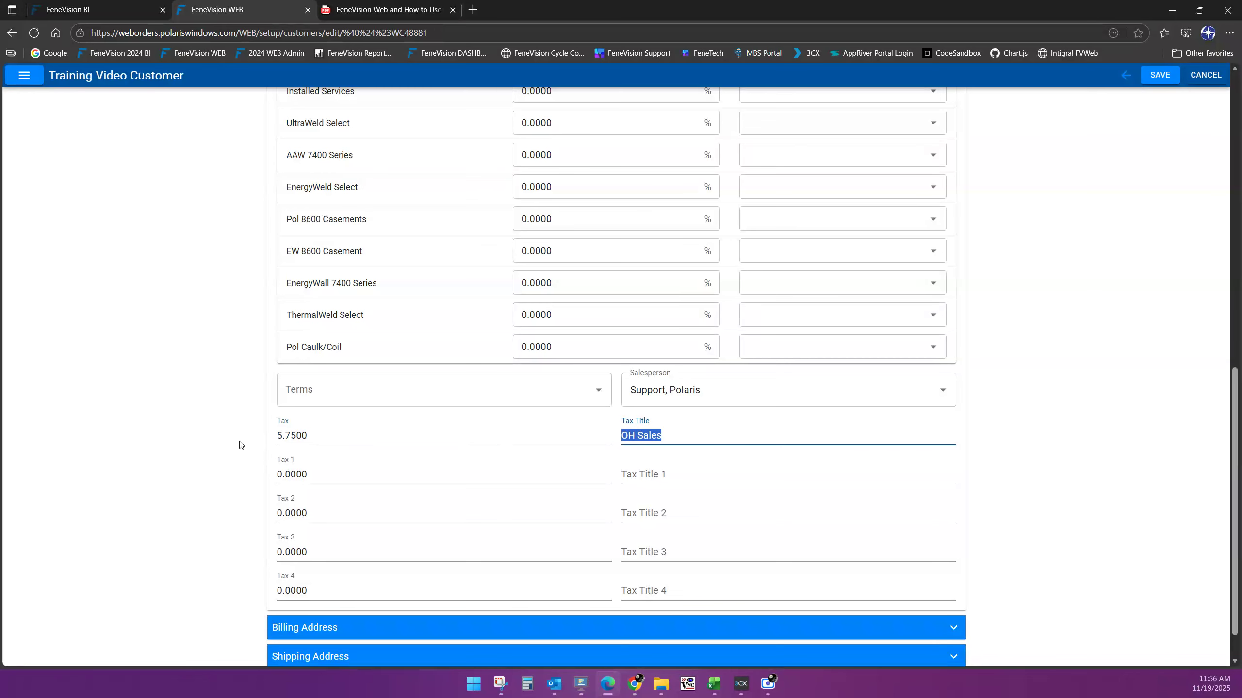
pyautogui.press('End')
pyautogui.write('Tax')
# Set Tax 1 to 1.75 with the title 'OH Mahoning Sales Tax'
pyautogui.press('Tab')
pyautogui.write('1.75')
pyautogui.press('Tab')
pyautogui.write('OH Mahoning County')
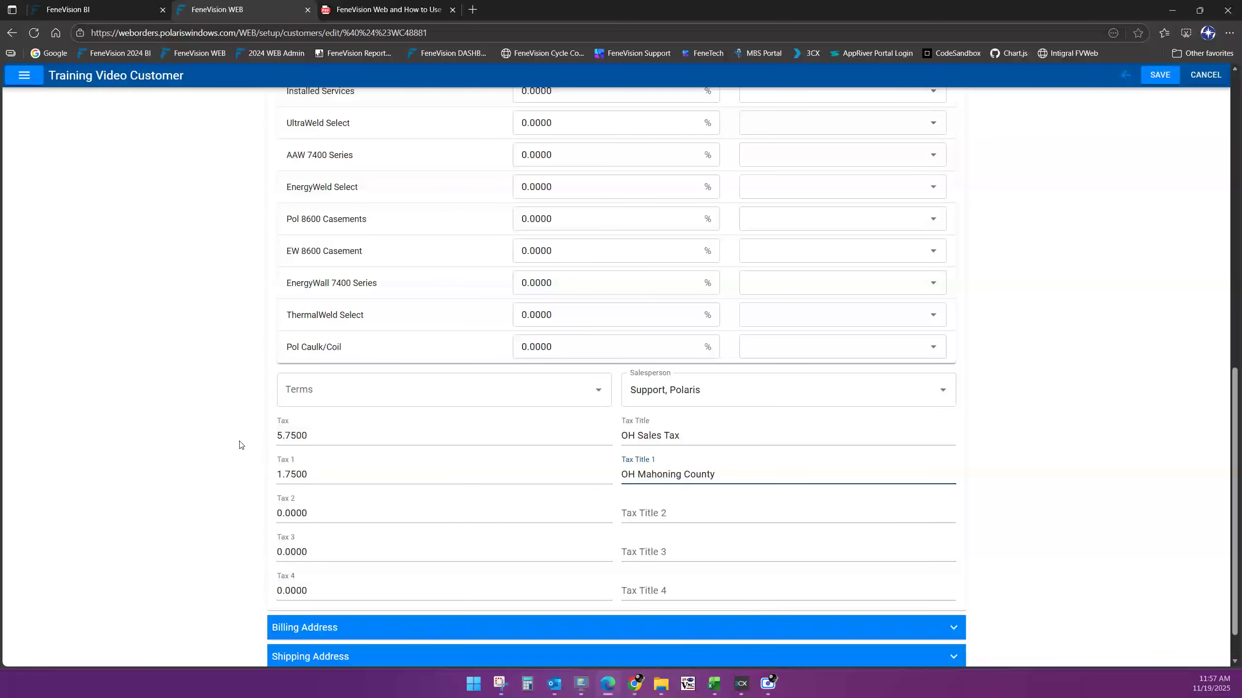
pyautogui.write(' Sales')
pyautogui.press('BackSpace')
pyautogui.press('BackSpace')
pyautogui.press('BackSpace')
pyautogui.press('BackSpace')
pyautogui.press('BackSpace')
pyautogui.press('BackSpace')
pyautogui.press('BackSpace')
pyautogui.press('BackSpace')
pyautogui.press('BackSpace')
pyautogui.press('BackSpace')
pyautogui.press('BackSpace')
pyautogui.press('BackSpace')
pyautogui.press('BackSpace')
pyautogui.write('Sales Tax')
pyautogui.scroll(-1, 1212, 509)
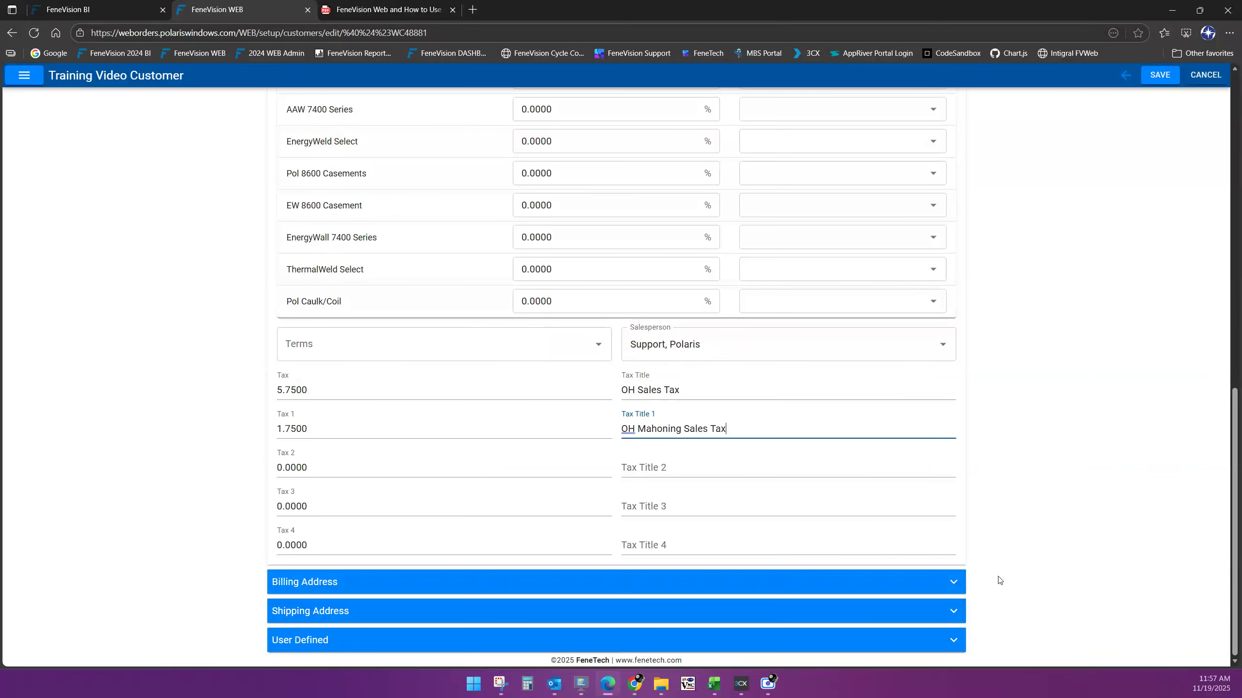
# Expand the Billing Address section and close the leftover search tab
pyautogui.click(959, 583)
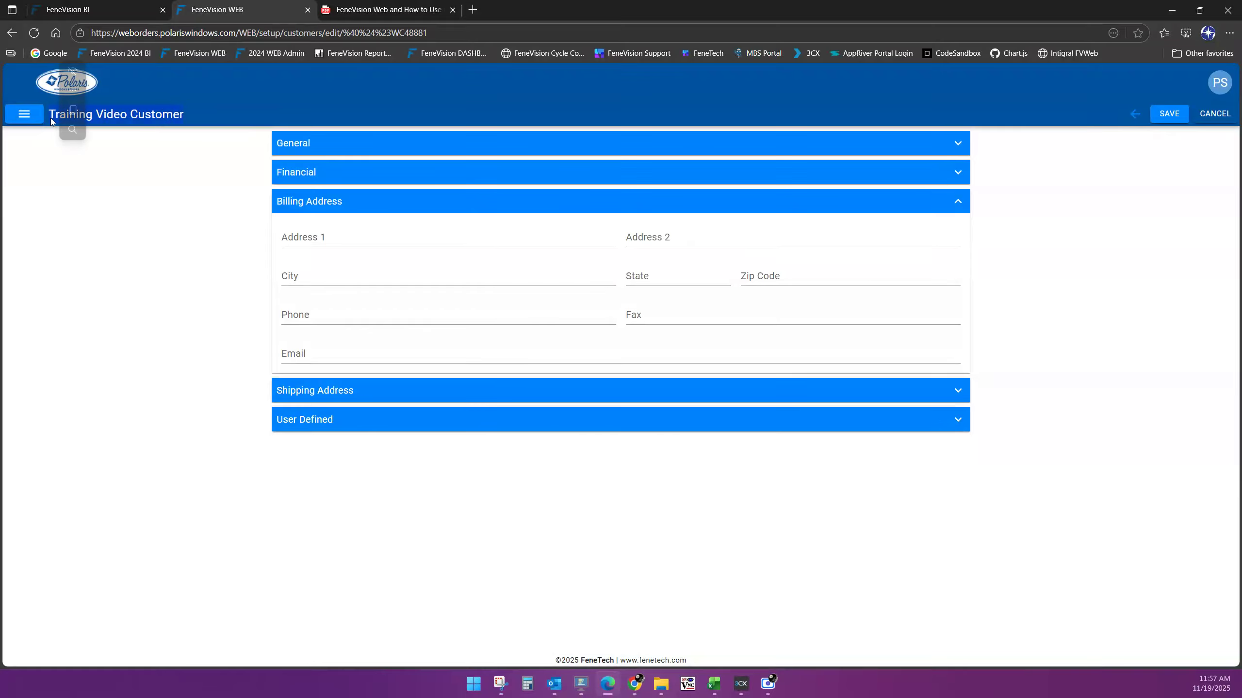
pyautogui.click(71, 69)
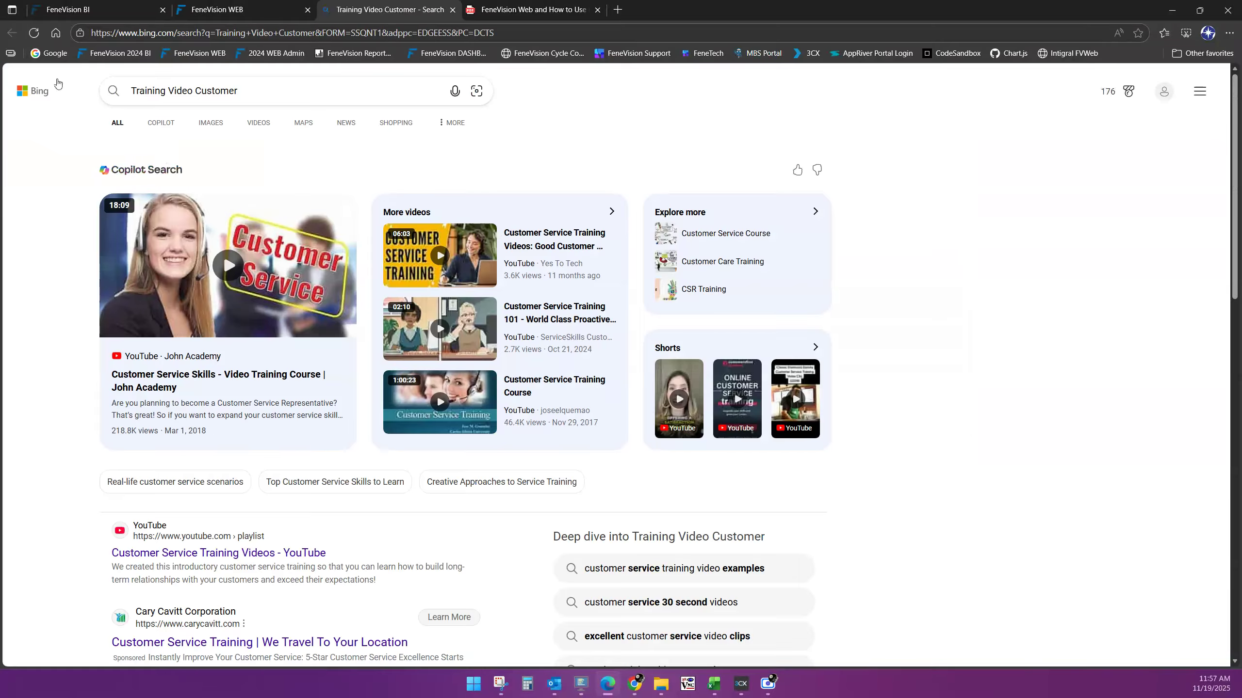
pyautogui.click(277, 13)
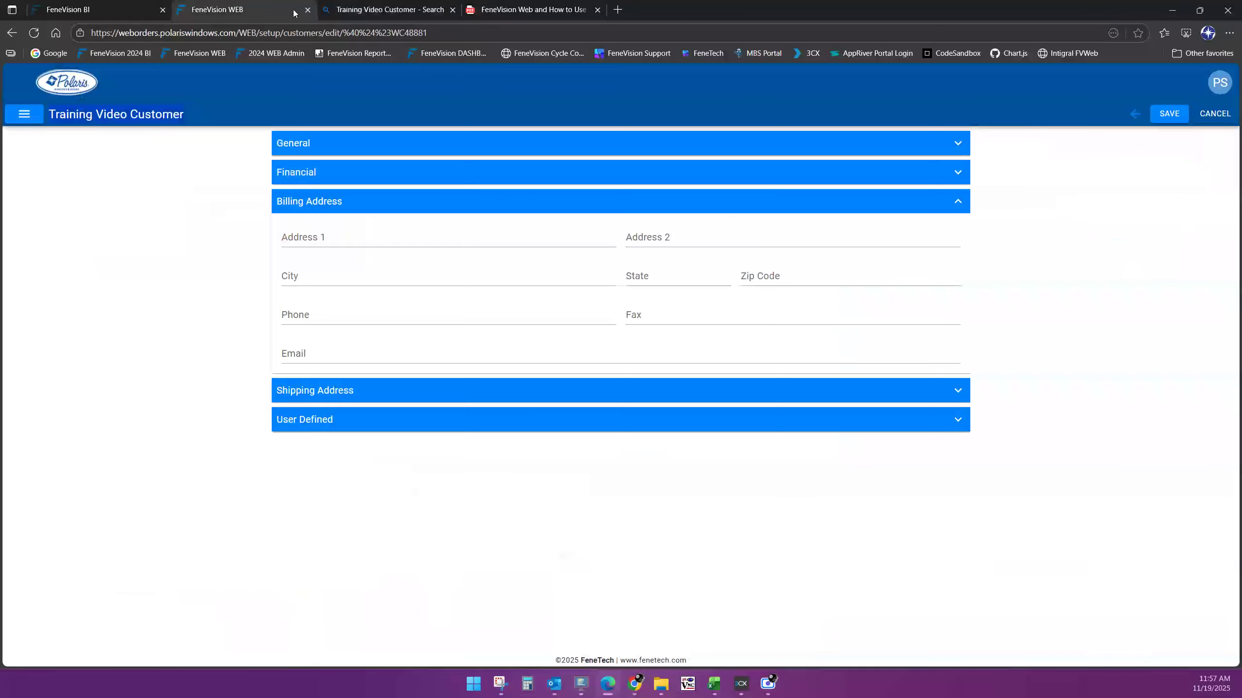
pyautogui.click(453, 10)
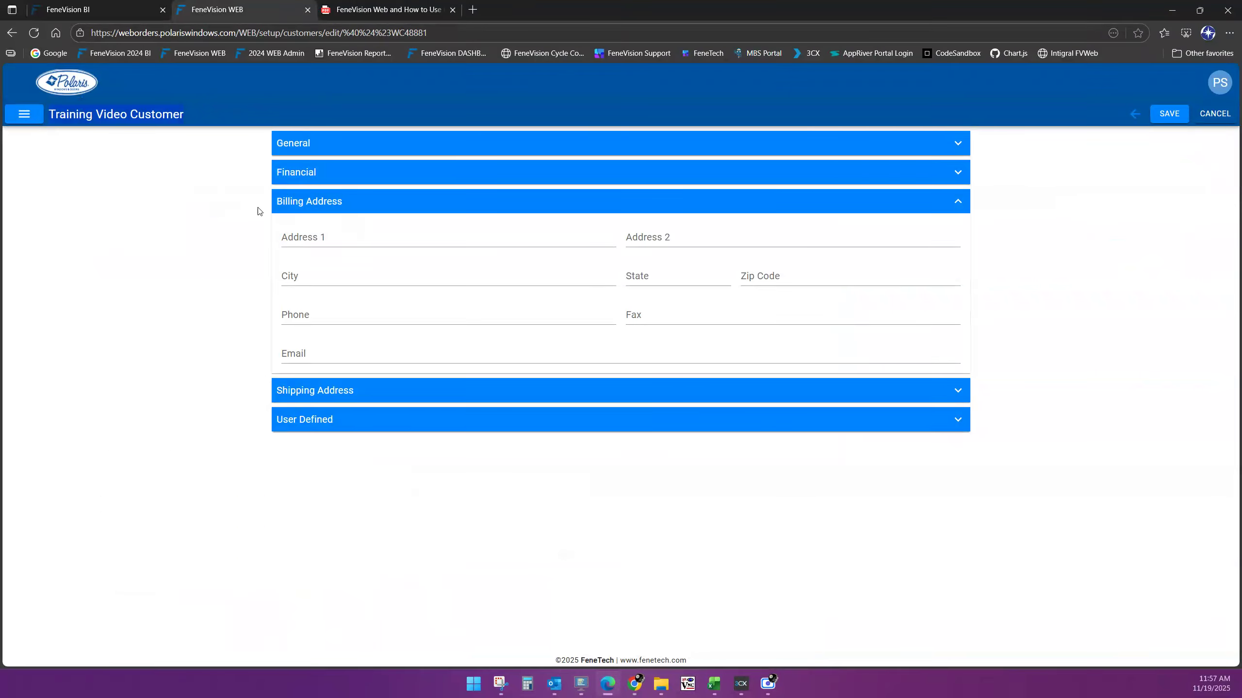
# Fill in the billing address lines, city, state and zip code
pyautogui.click(368, 236)
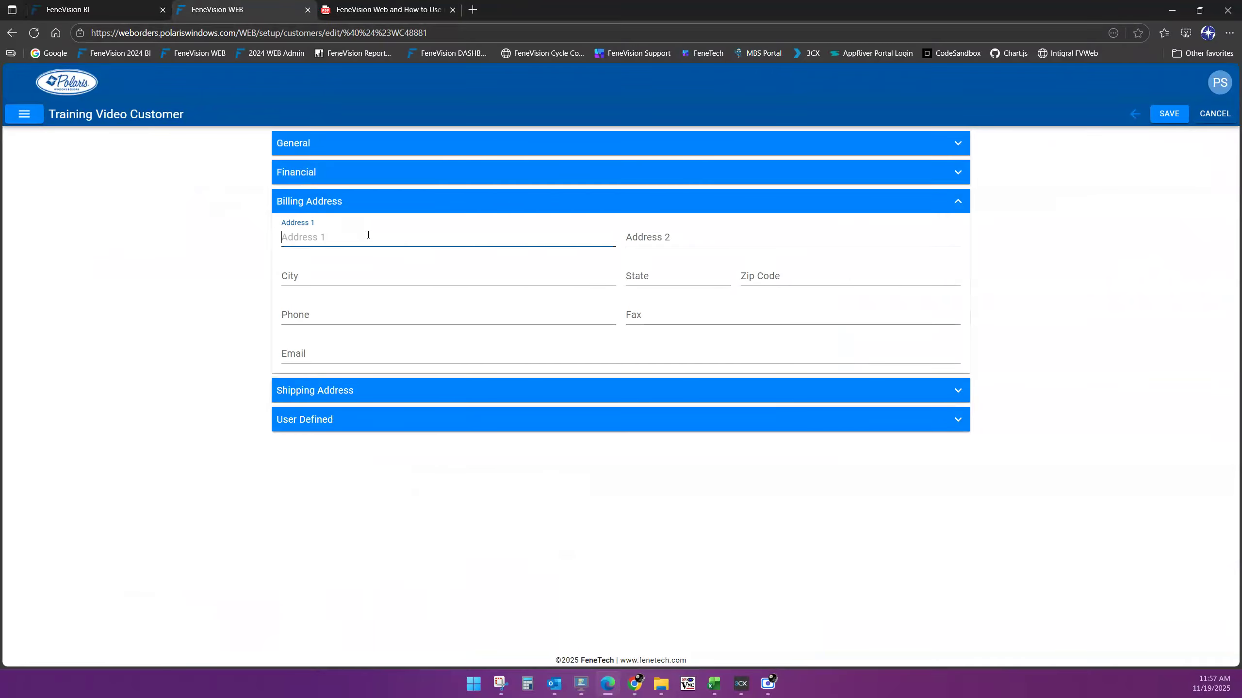
pyautogui.write('POla')
pyautogui.press('BackSpace')
pyautogui.press('BackSpace')
pyautogui.write('olaris Test')
pyautogui.press('Tab')
pyautogui.write('123 ')
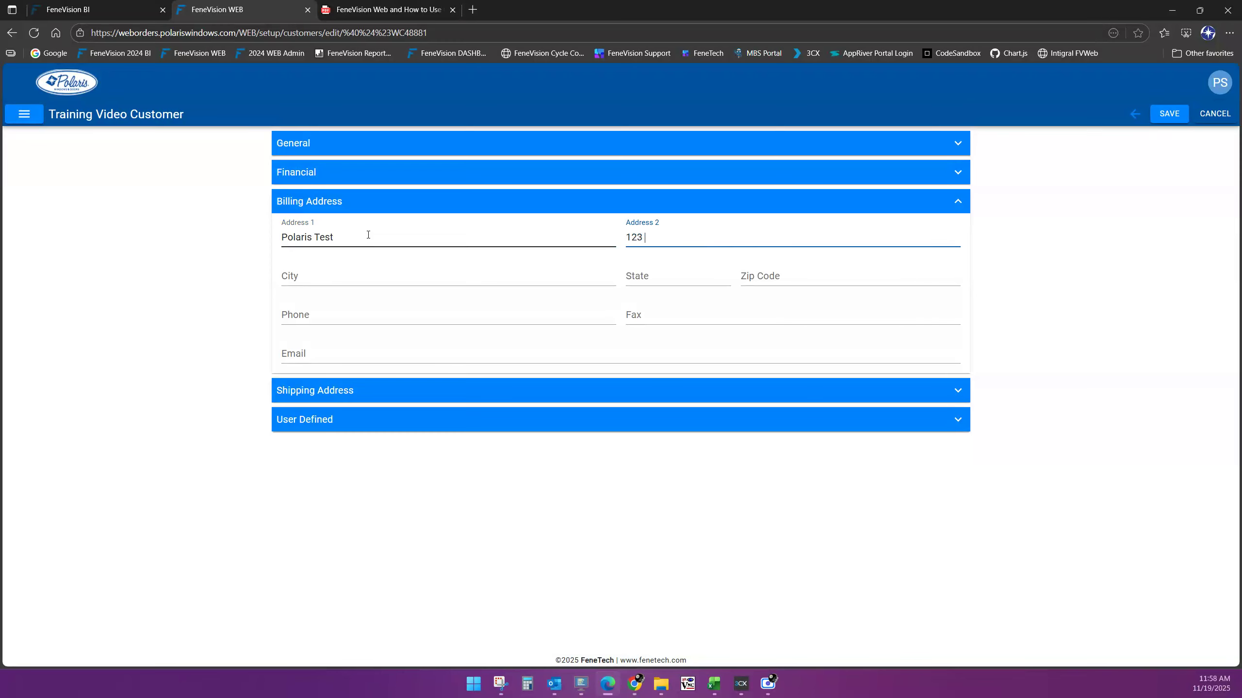
pyautogui.write('Main Street')
pyautogui.press('Tab')
pyautogui.write('Anywhere')
pyautogui.press('Tab')
pyautogui.write('OH')
pyautogui.press('Tab')
pyautogui.write('44444')
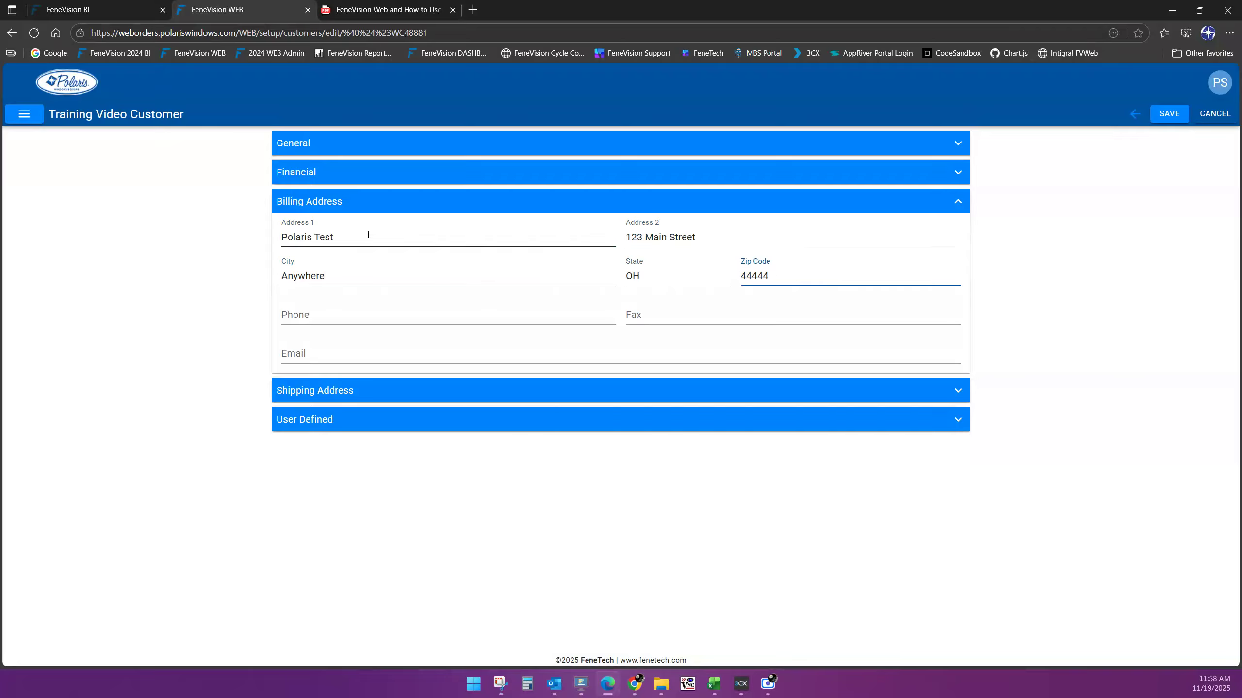
# Enter the customer's phone number and e-mail address
pyautogui.press('Tab')
pyautogui.write('1234567890')
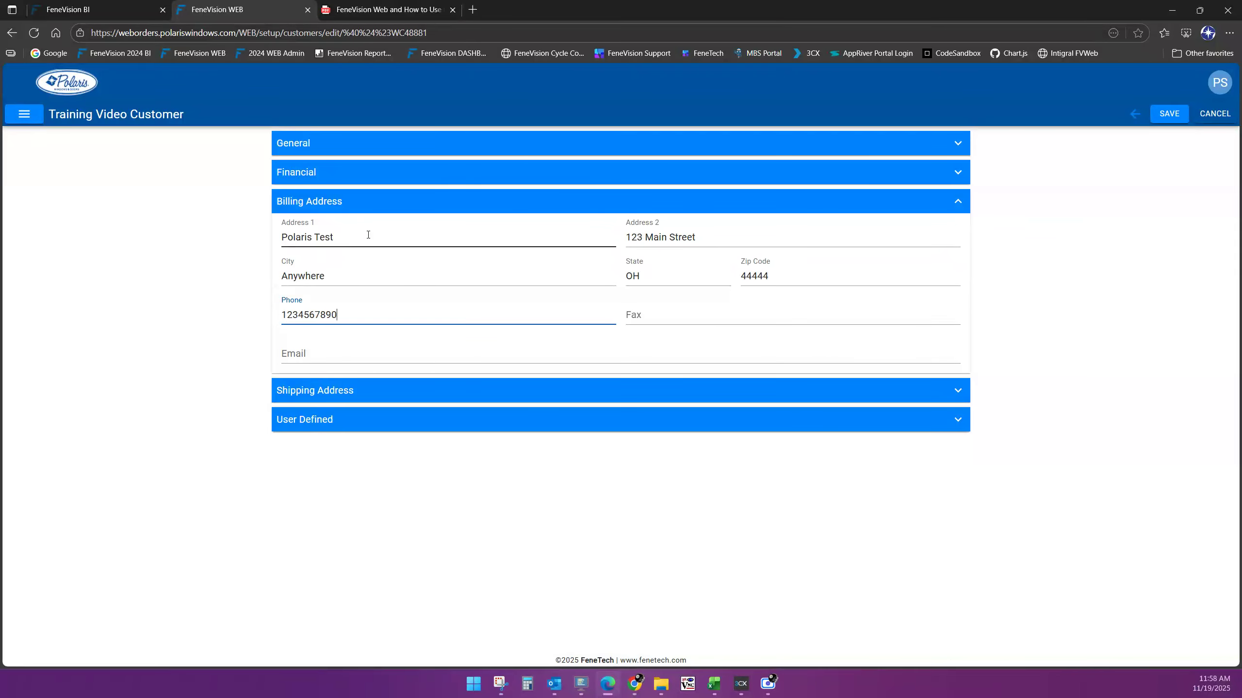
pyautogui.write('-')
pyautogui.write('-')
pyautogui.press('Tab')
pyautogui.press('Tab')
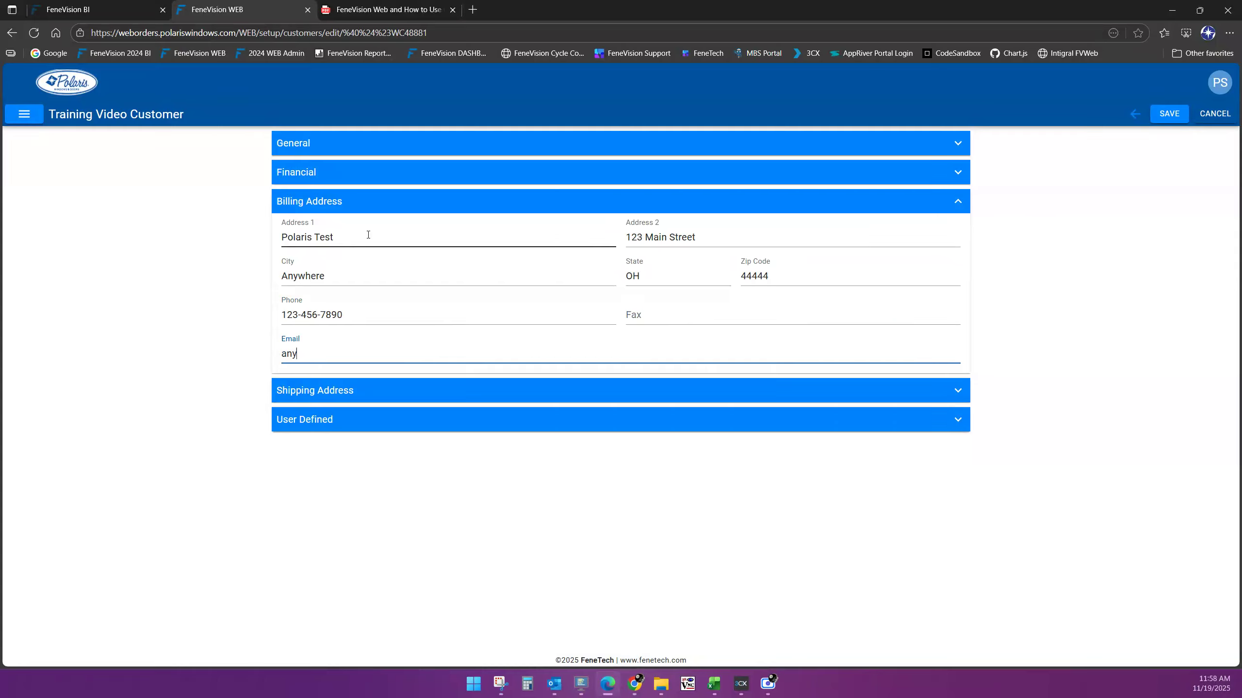
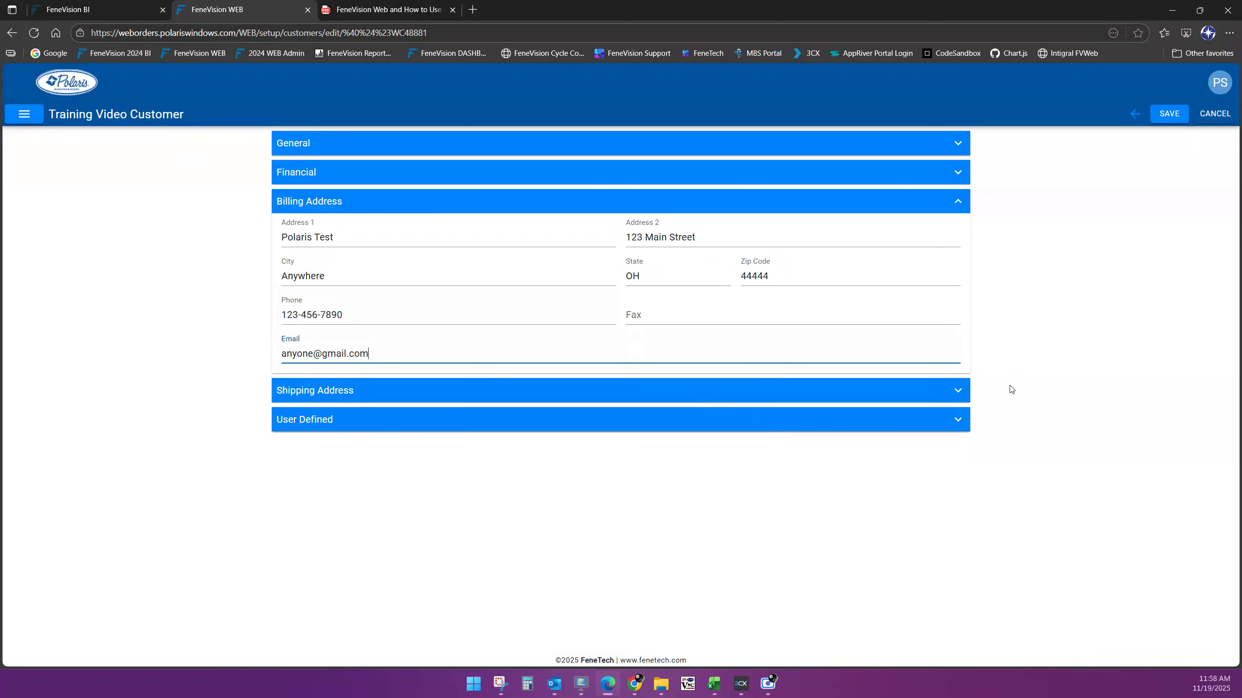
# Keep shipping same as billing, save the customer, and start a new quote from the Dashboard
pyautogui.click(954, 393)
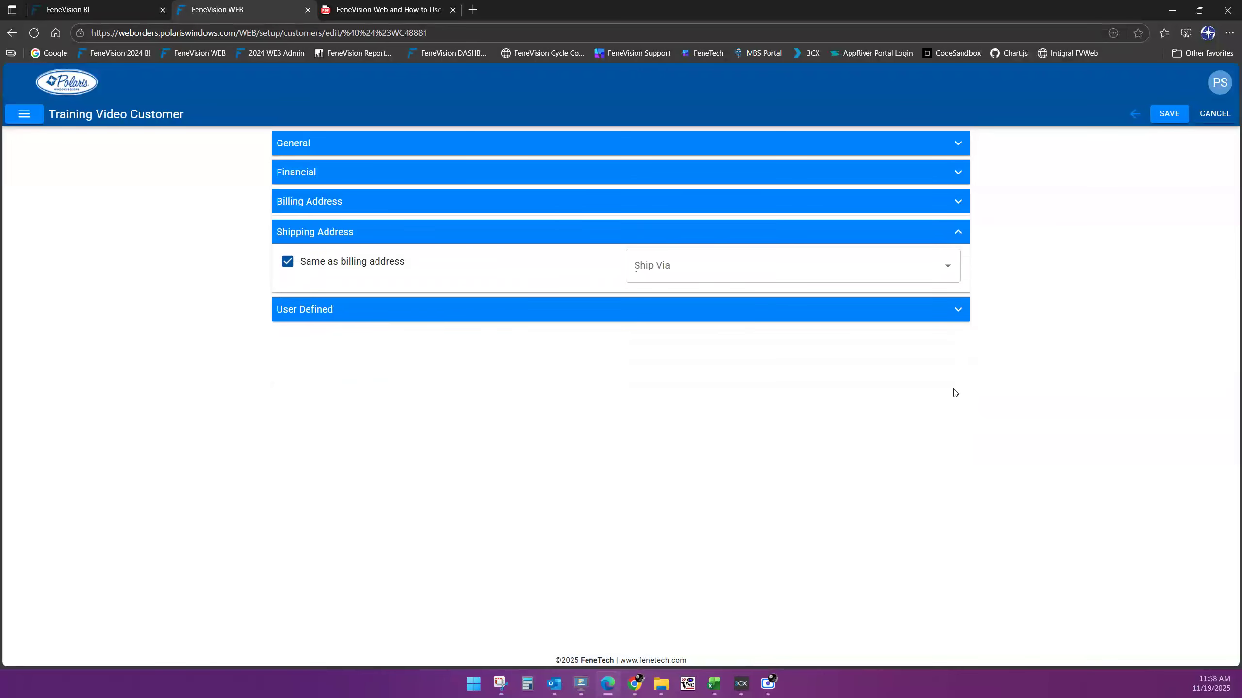
pyautogui.click(287, 262)
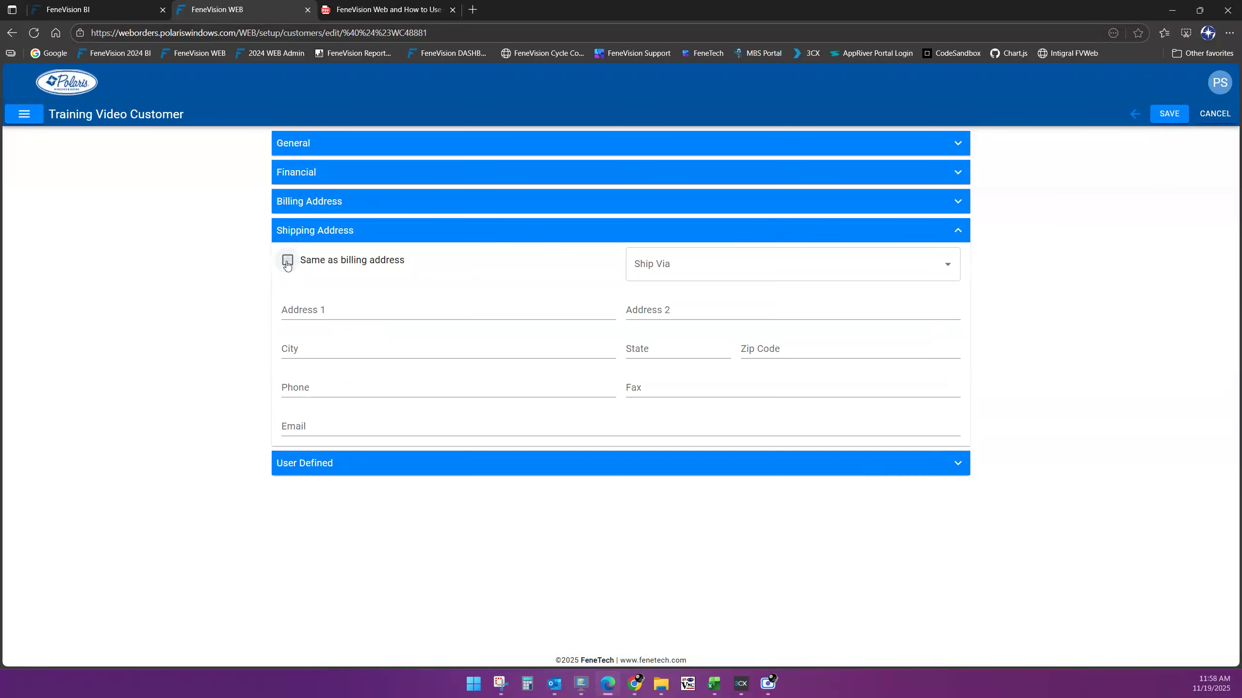
pyautogui.click(287, 263)
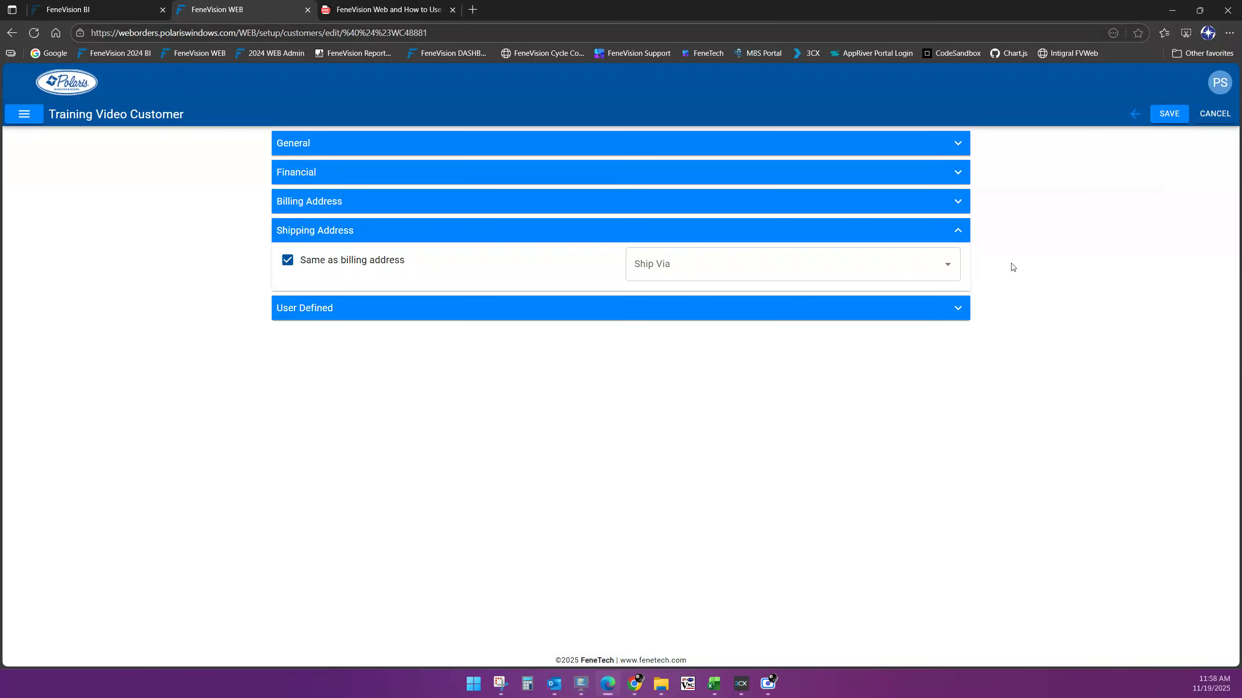
pyautogui.click(1170, 117)
pyautogui.click(85, 84)
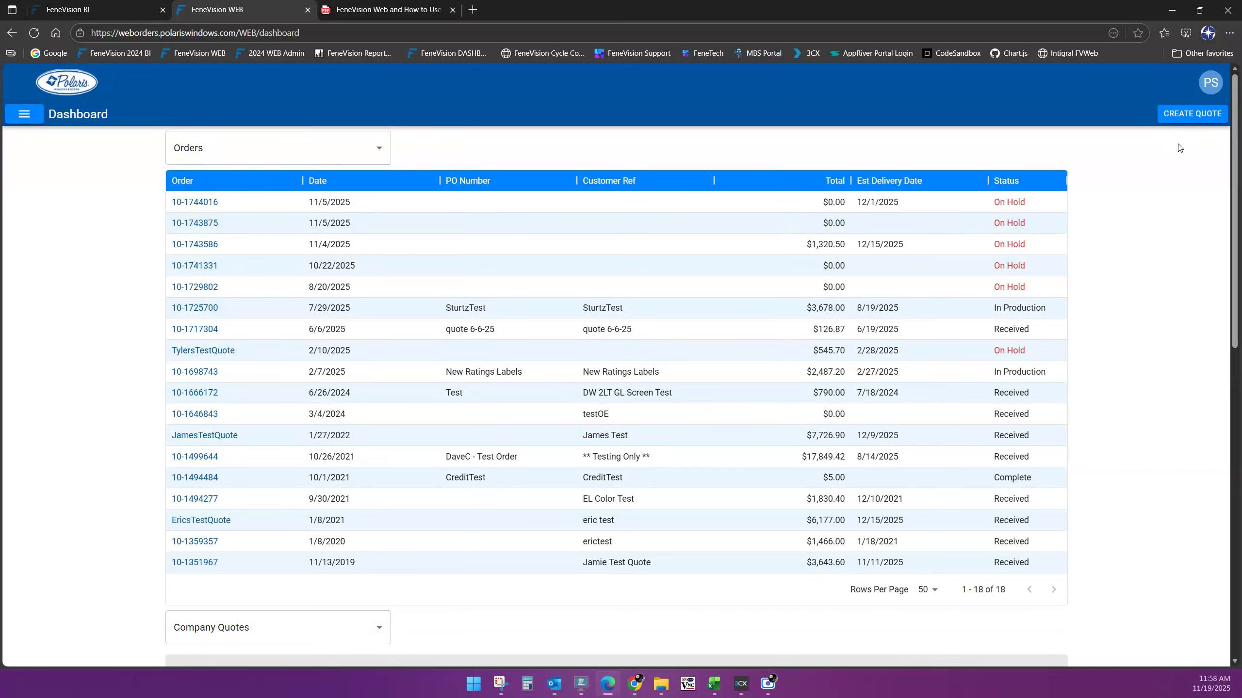
pyautogui.click(1191, 113)
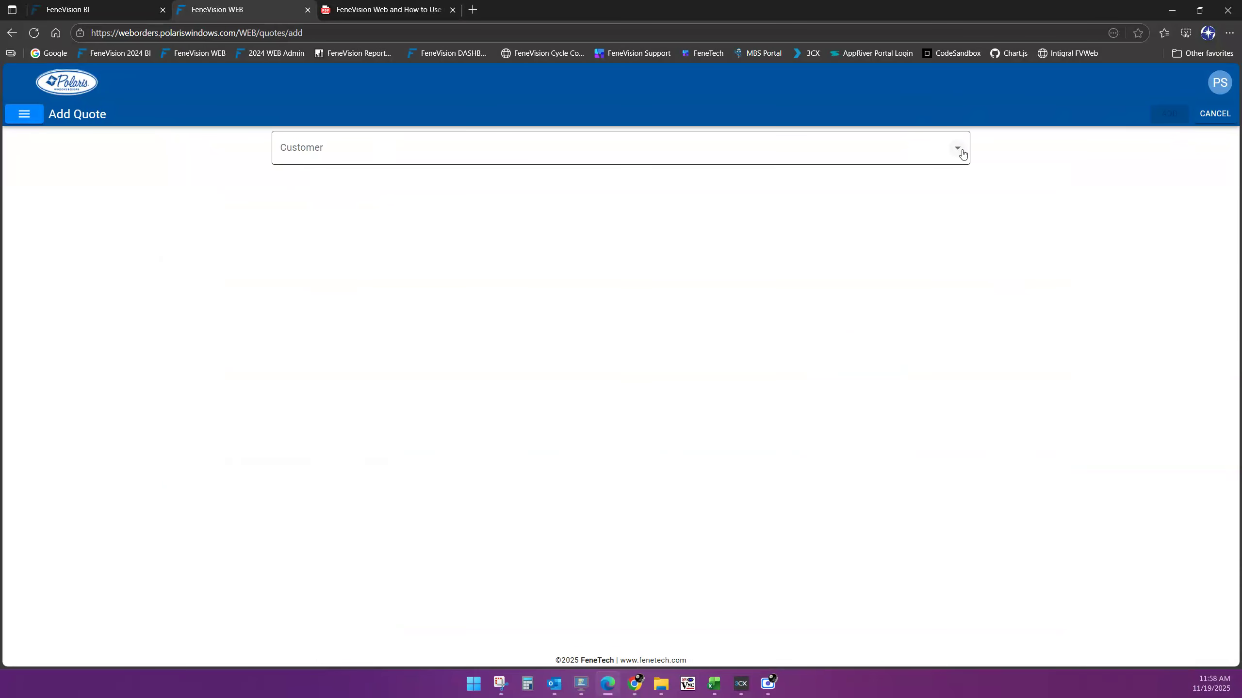
# Choose Training Video Customer as the customer for the new quote
pyautogui.click(961, 153)
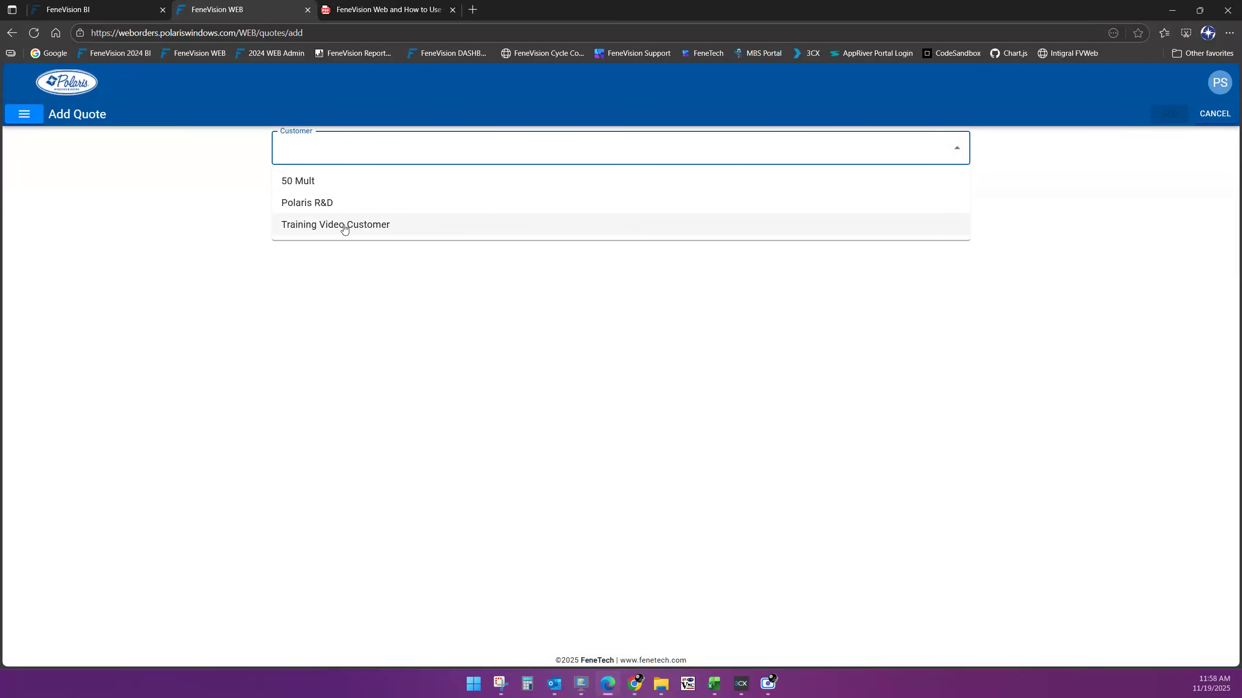
pyautogui.click(344, 226)
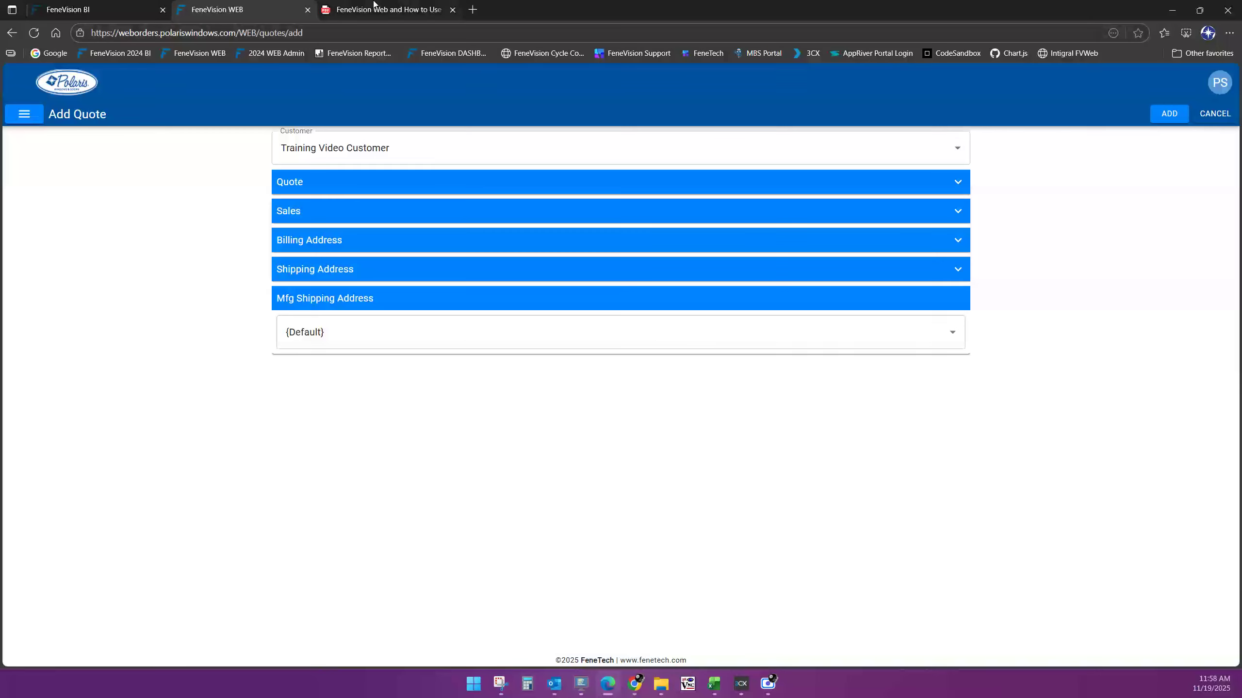
pyautogui.click(374, 9)
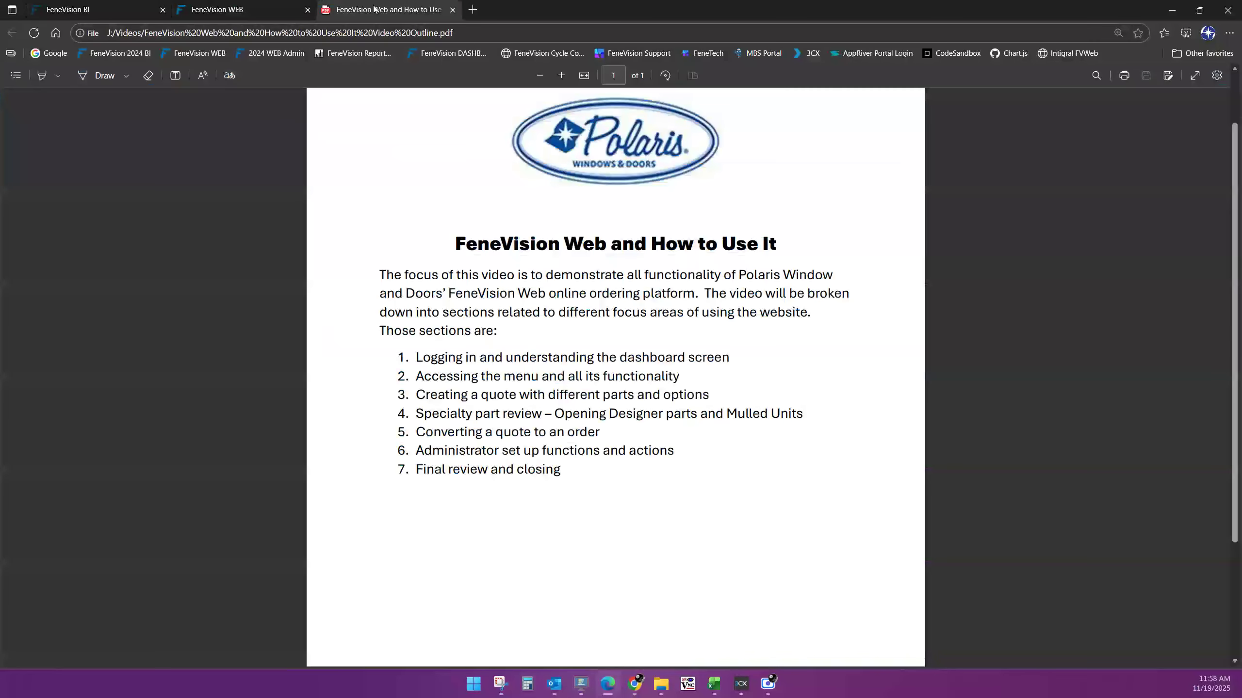
pyautogui.click(253, 13)
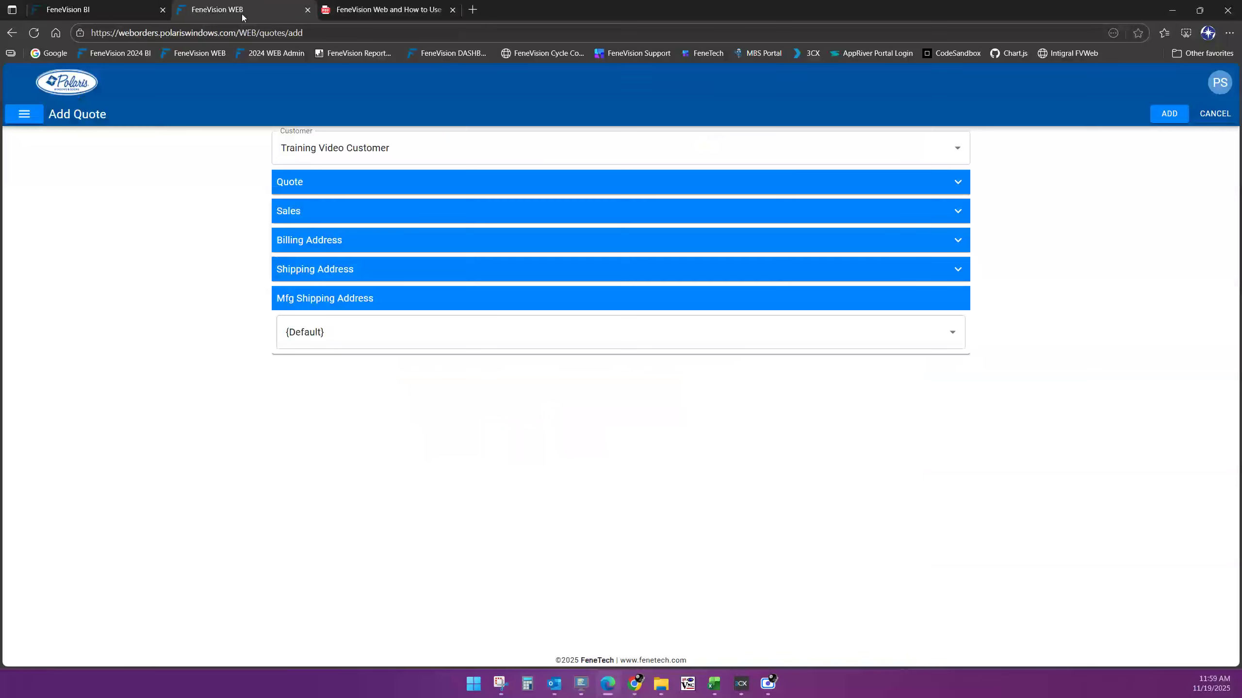
pyautogui.click(37, 114)
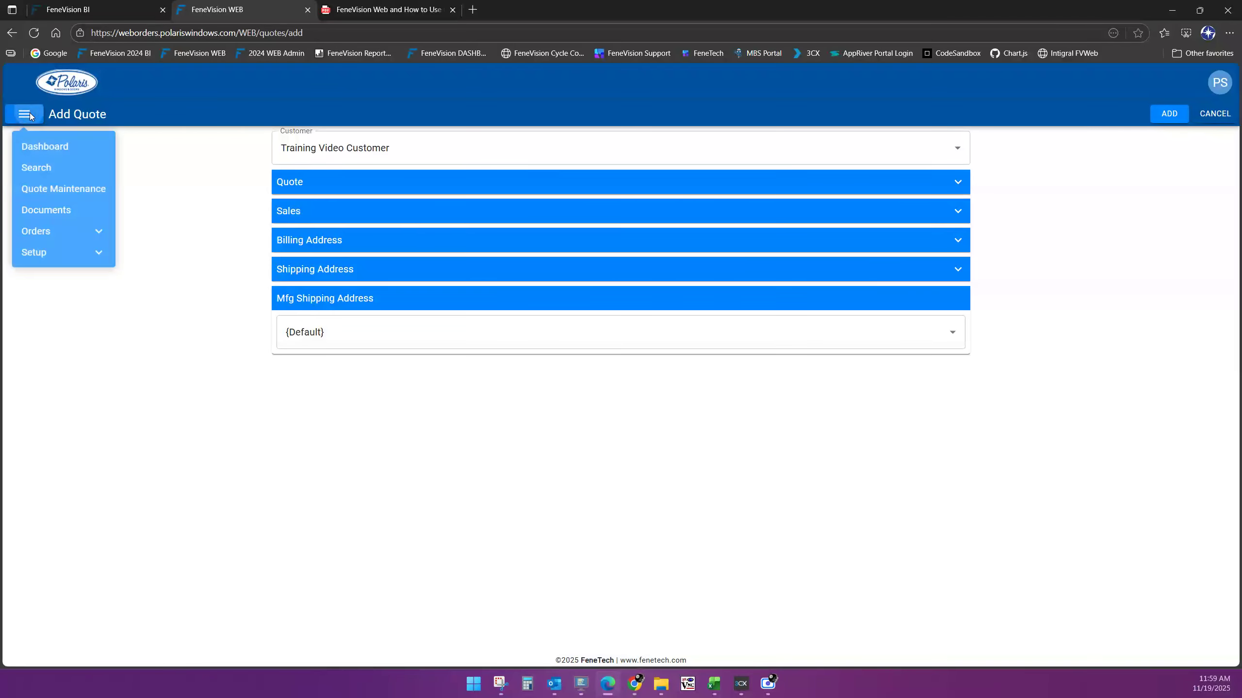
# View the Terms setup list, then the Ship Via setup list
pyautogui.click(66, 259)
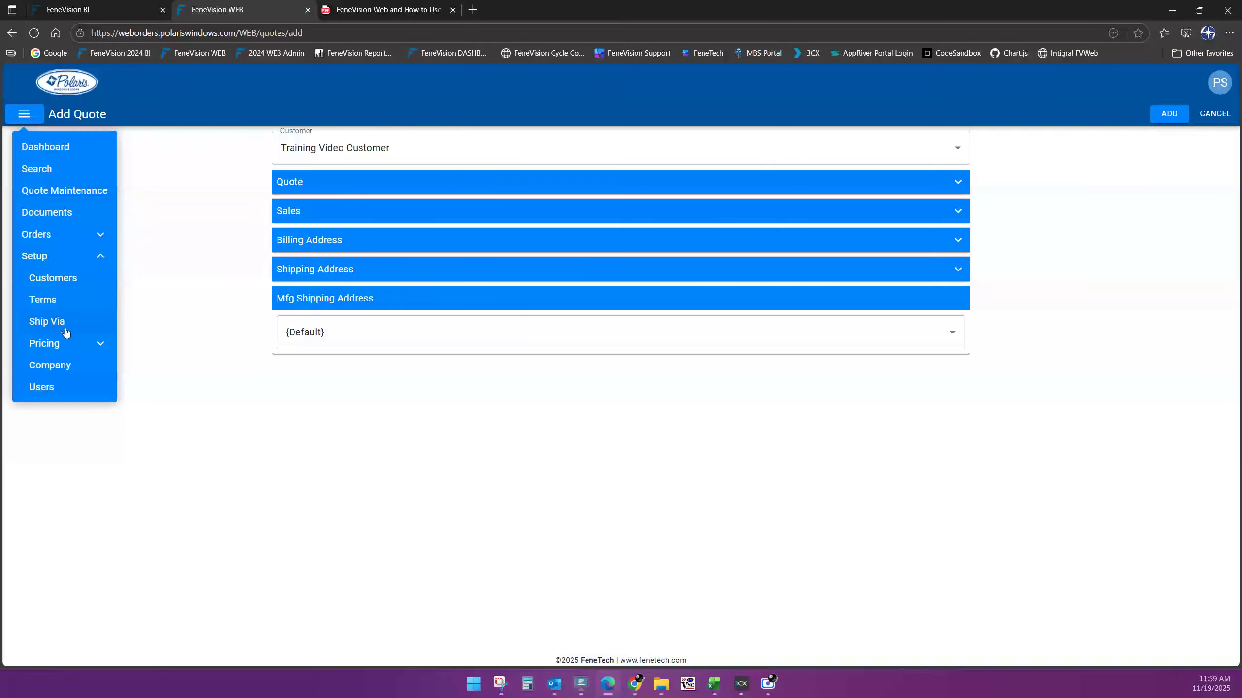
pyautogui.click(71, 307)
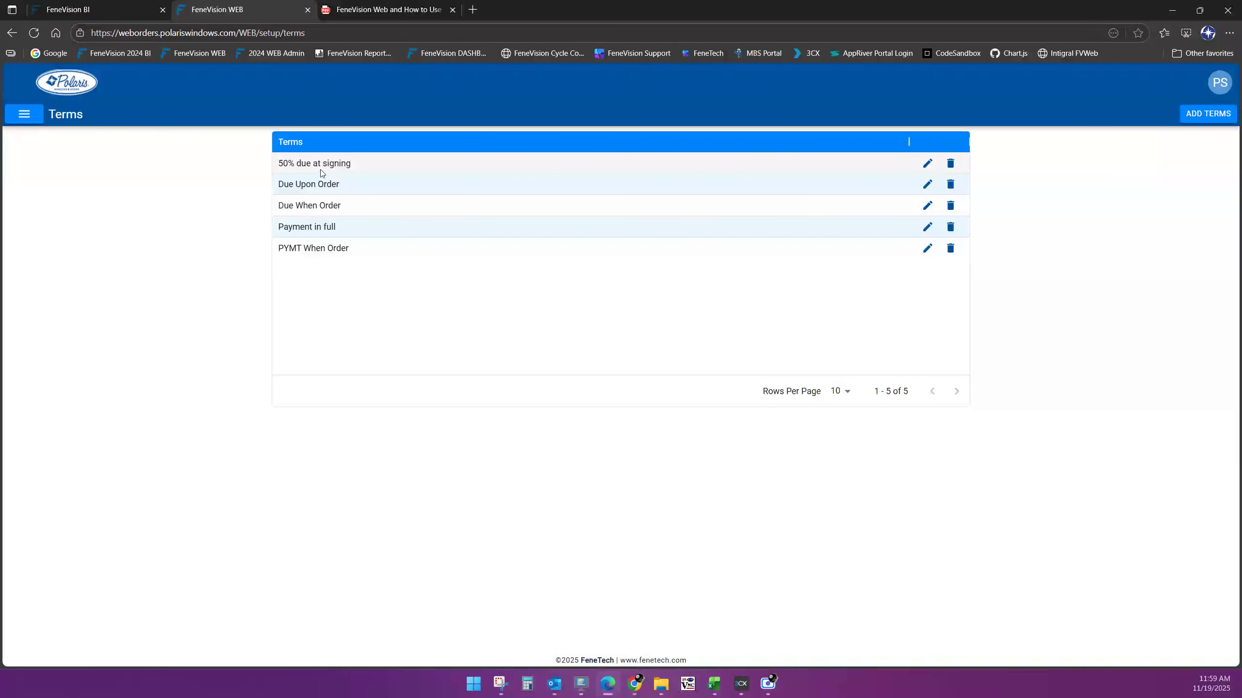
pyautogui.click(27, 115)
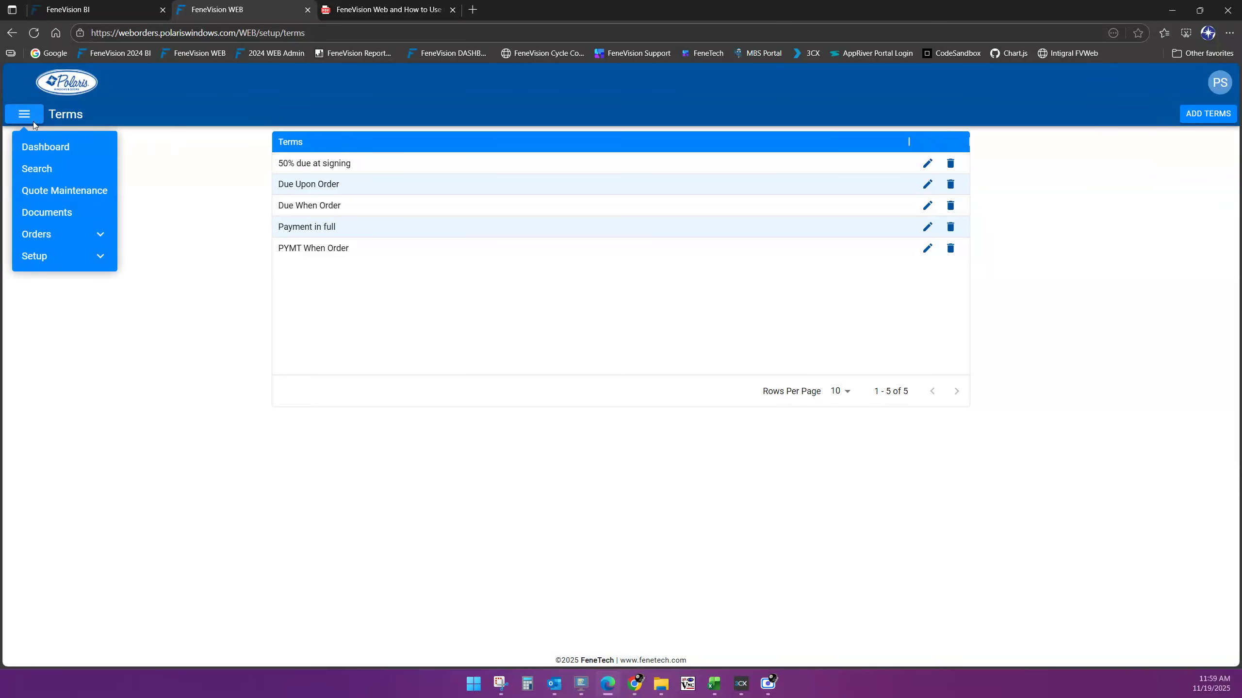
pyautogui.click(73, 256)
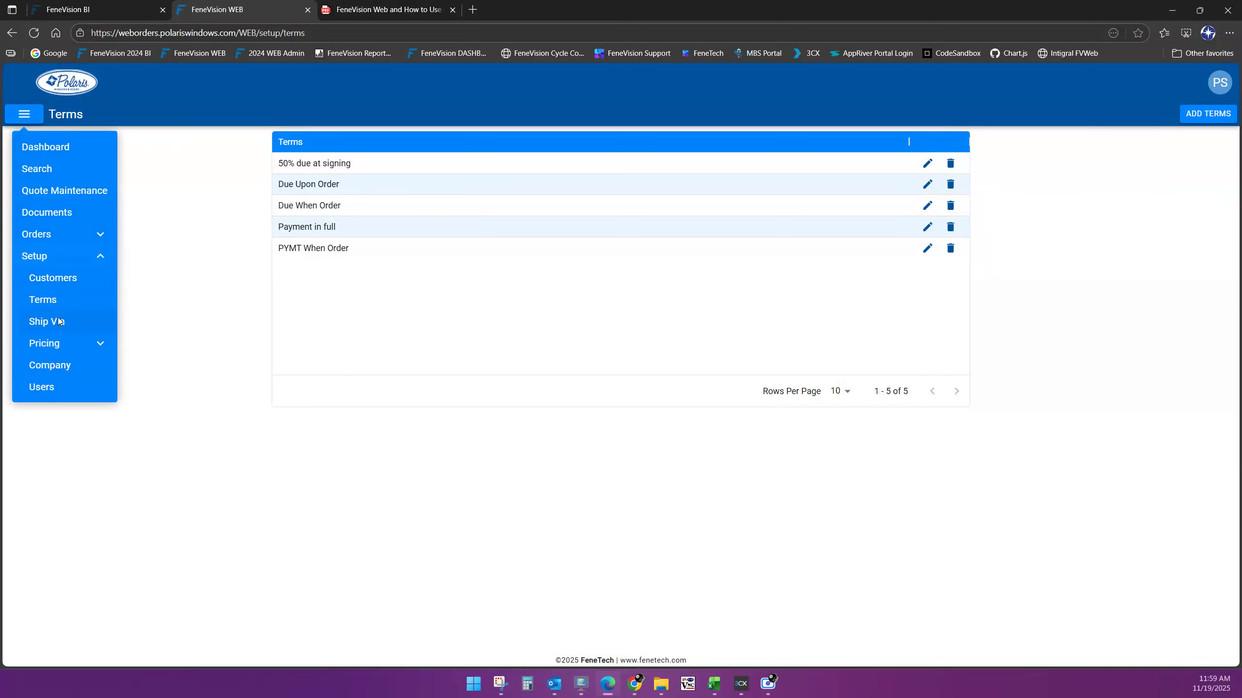
pyautogui.click(61, 321)
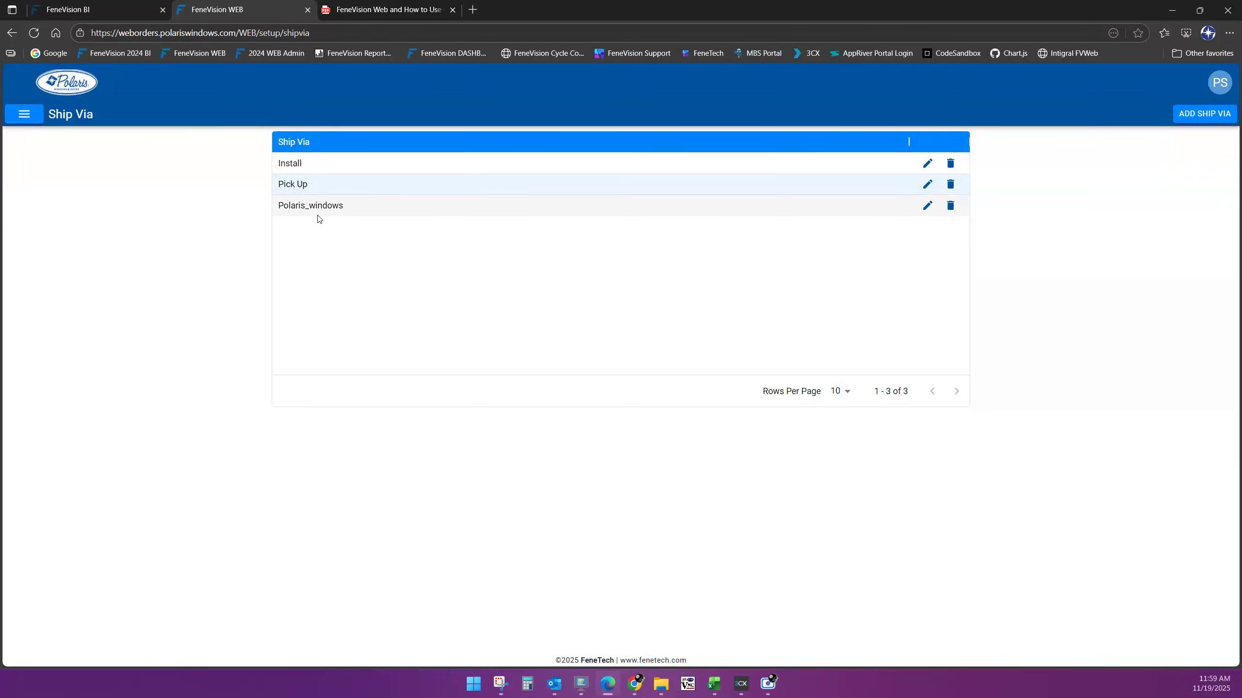
# Expand Setup in the navigation menu and briefly expand Pricing to show Tables and Schedules
pyautogui.click(25, 115)
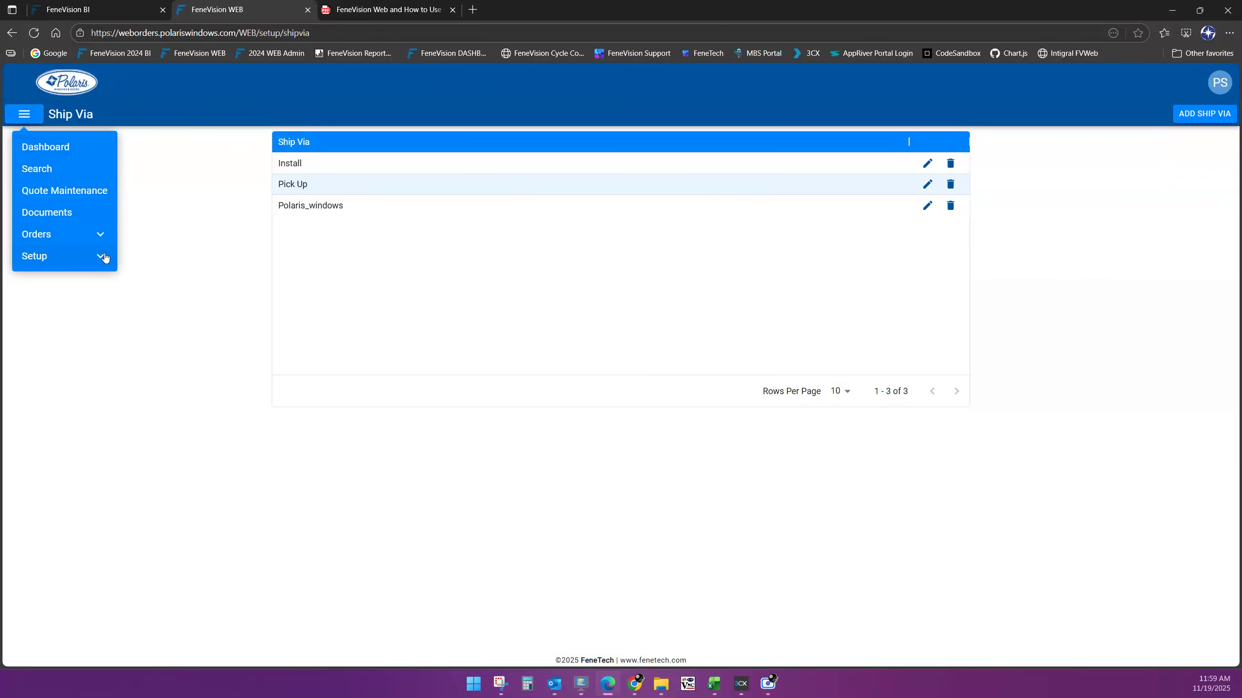
pyautogui.click(102, 257)
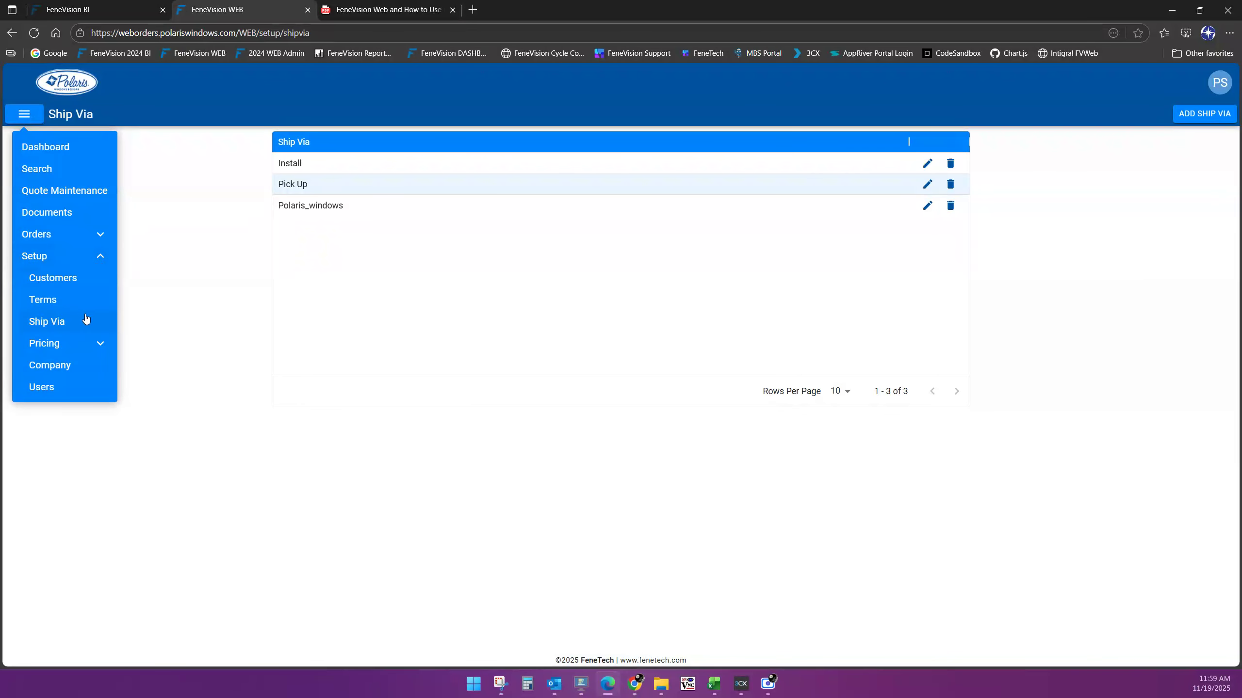
pyautogui.click(100, 345)
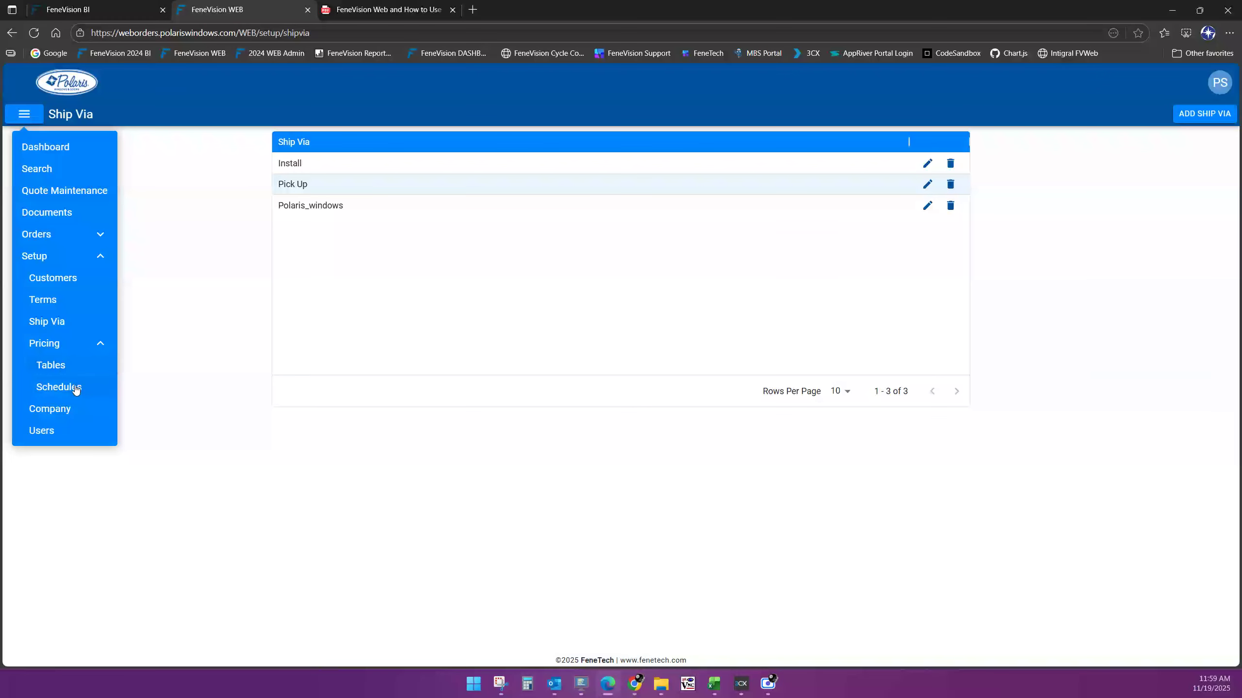
pyautogui.click(100, 345)
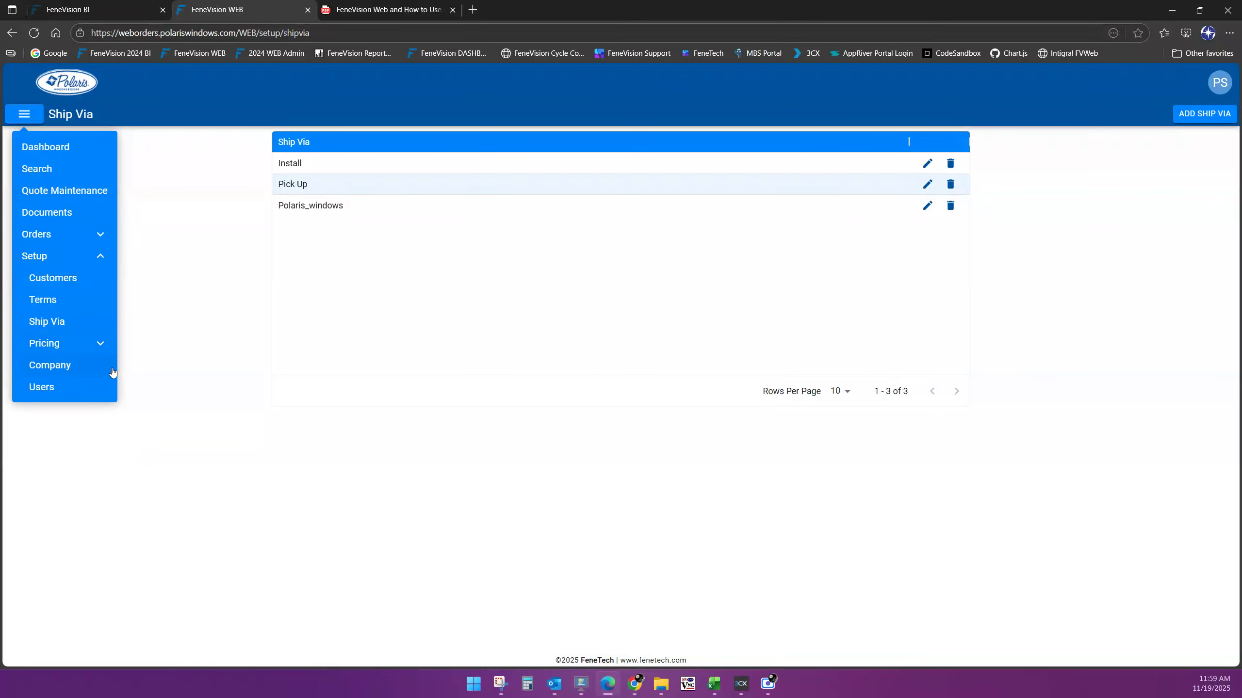
# Edit and save the Polaris R&D Company settings, then expand Setup in the navigation
pyautogui.click(78, 372)
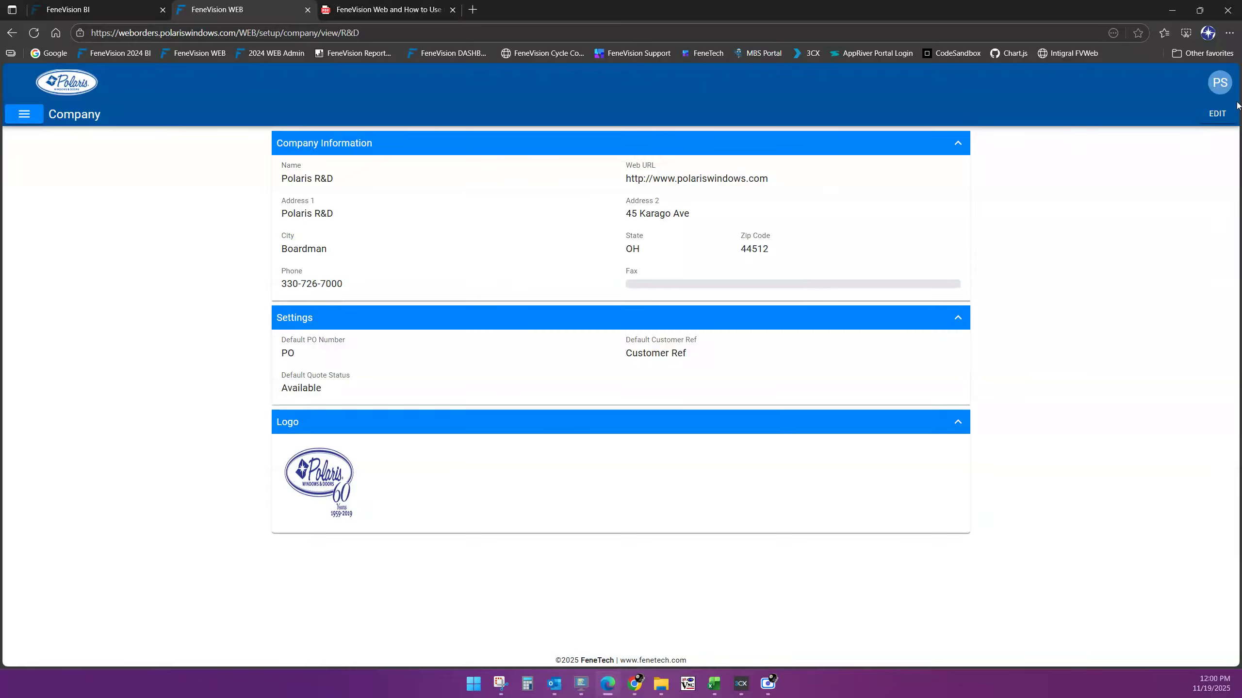
pyautogui.click(1217, 114)
pyautogui.click(396, 213)
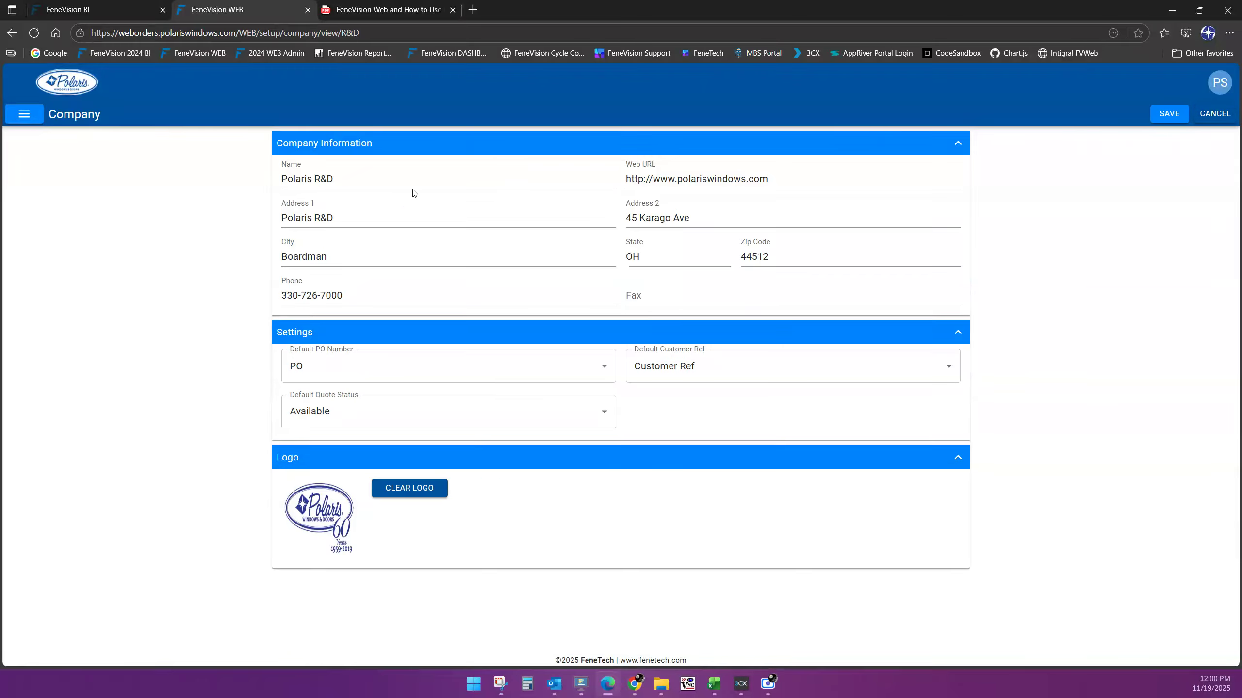
pyautogui.click(351, 259)
pyautogui.click(1169, 114)
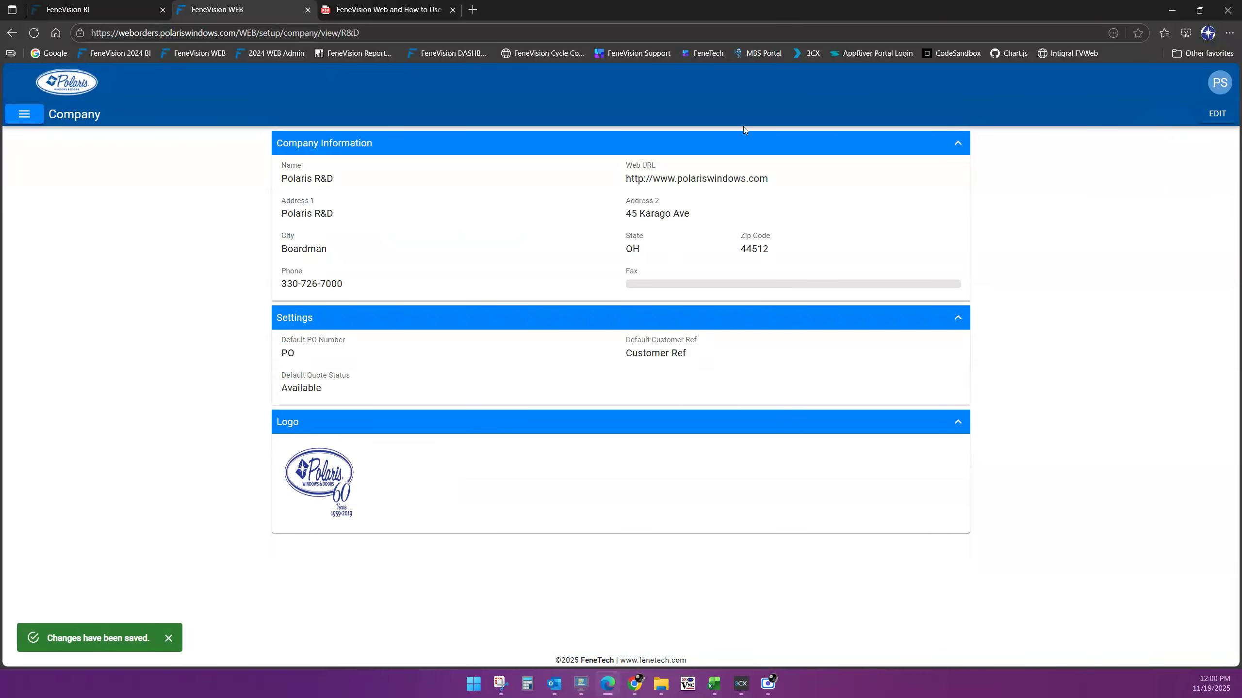
pyautogui.click(24, 115)
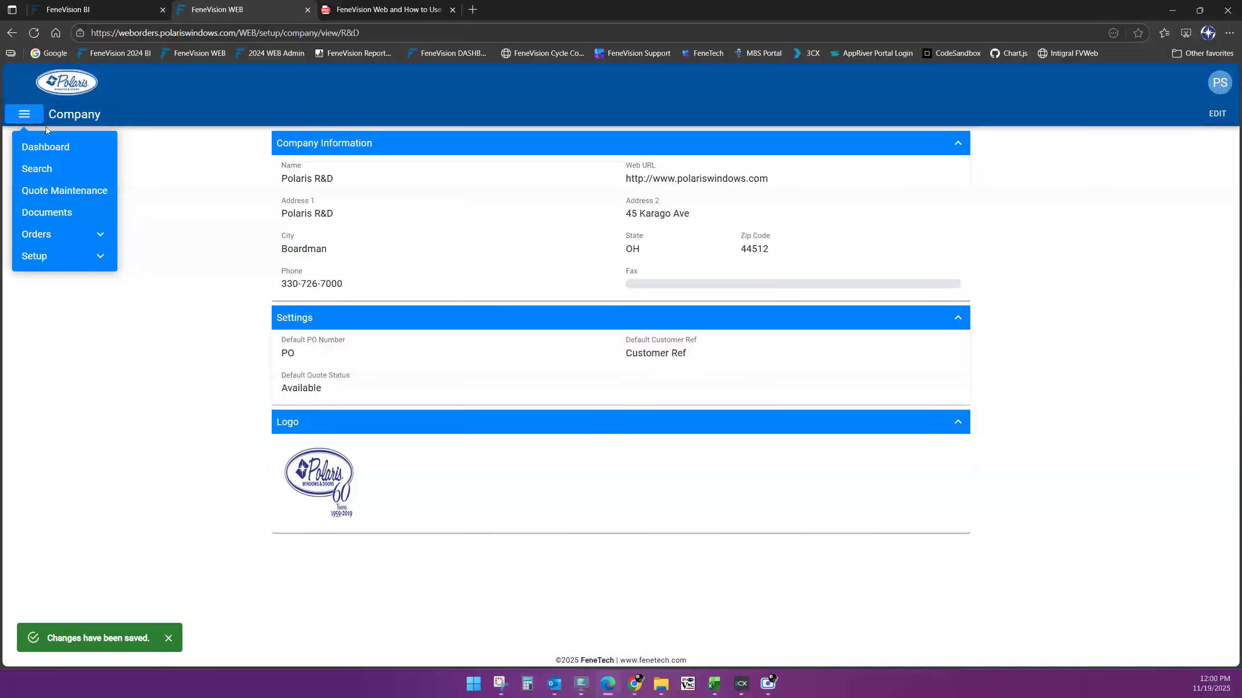
pyautogui.click(88, 265)
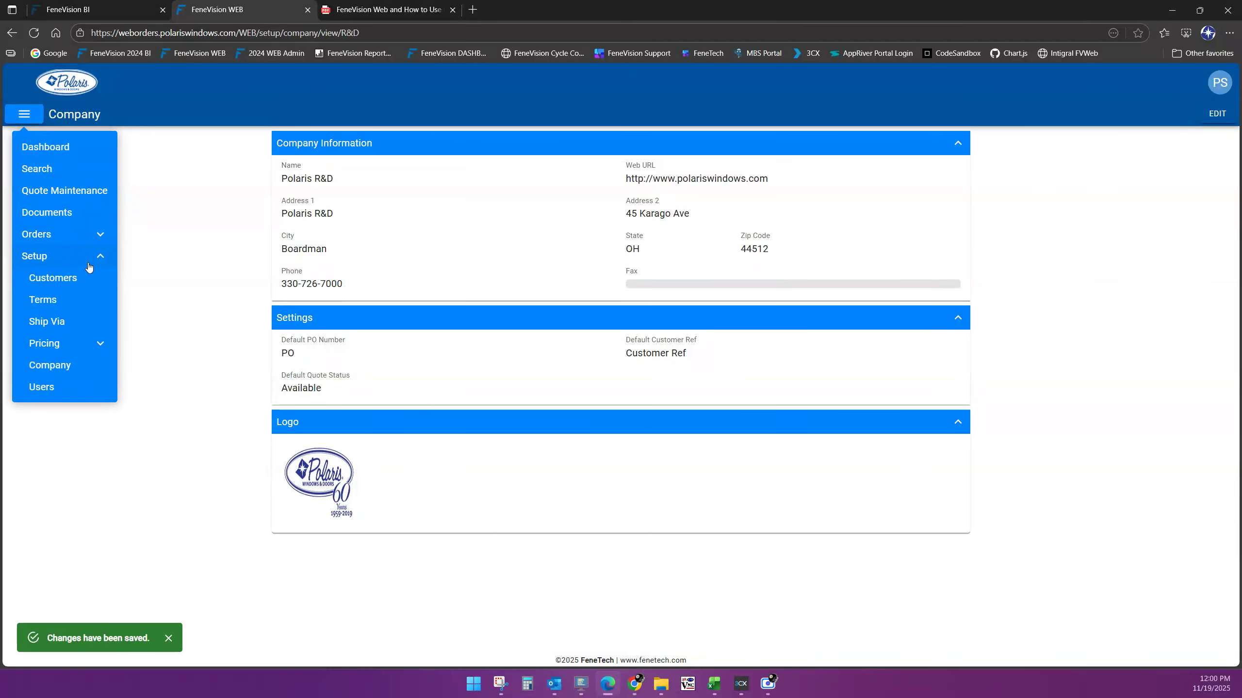
# Review the Users list and its Company filter, then begin adding a new user
pyautogui.click(58, 398)
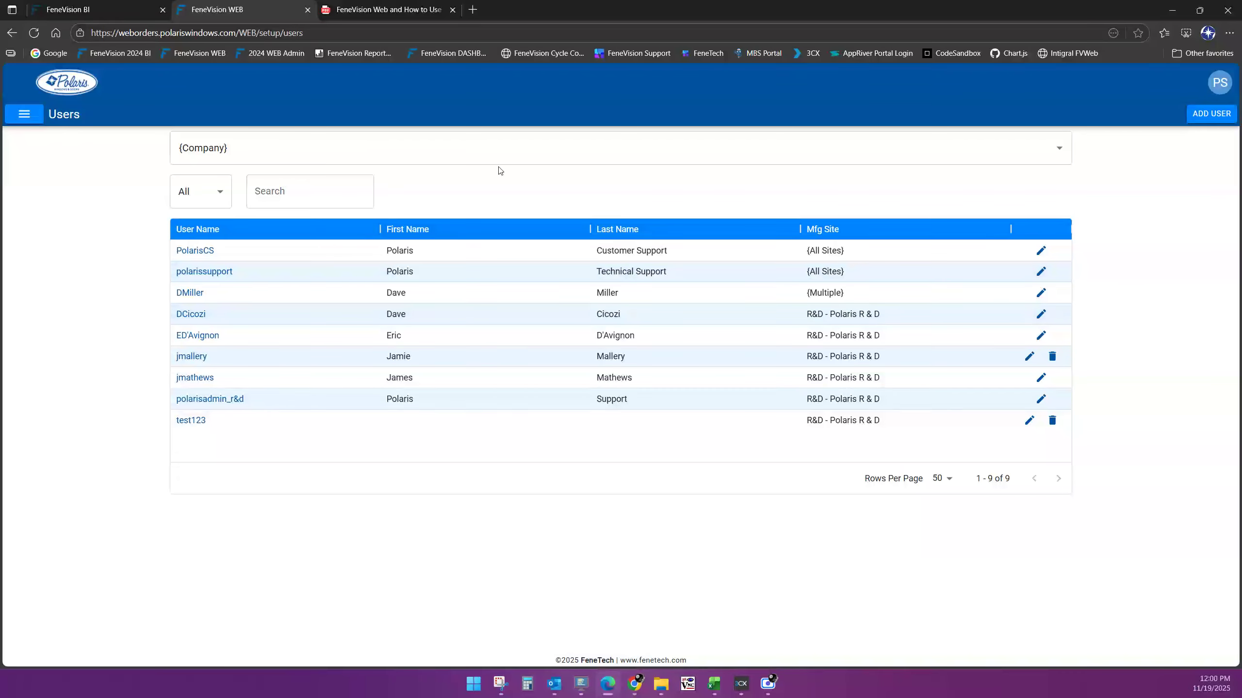
pyautogui.click(1059, 150)
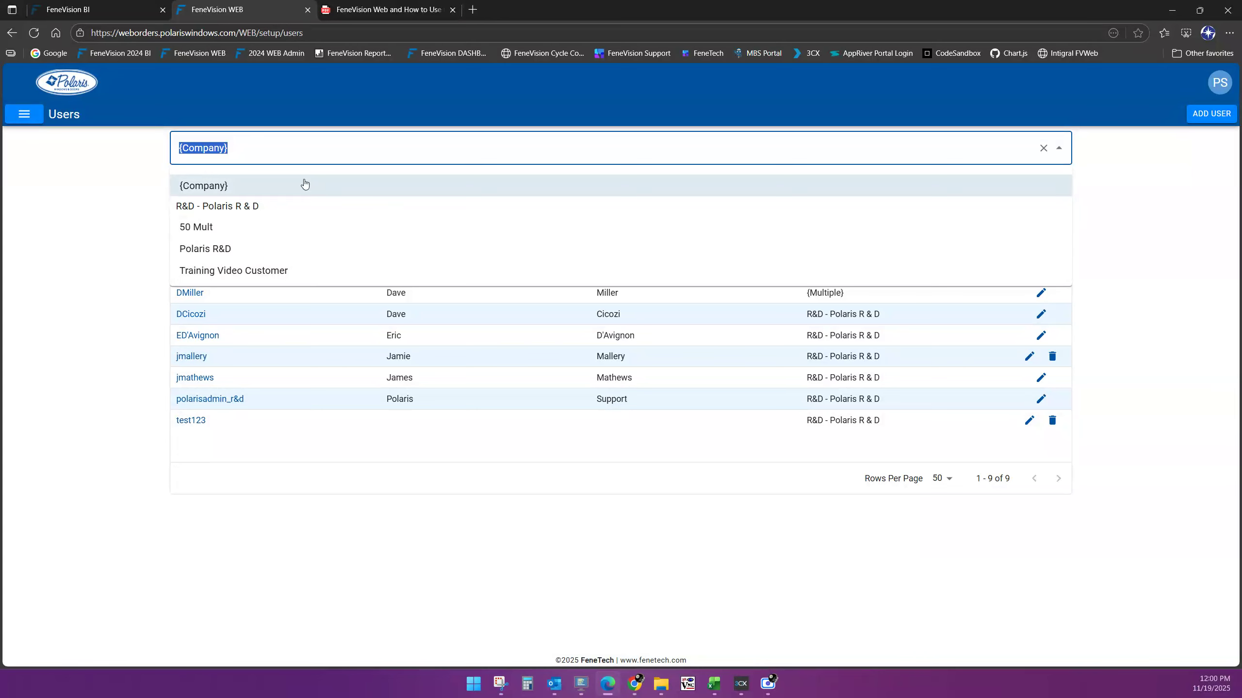
pyautogui.click(1055, 186)
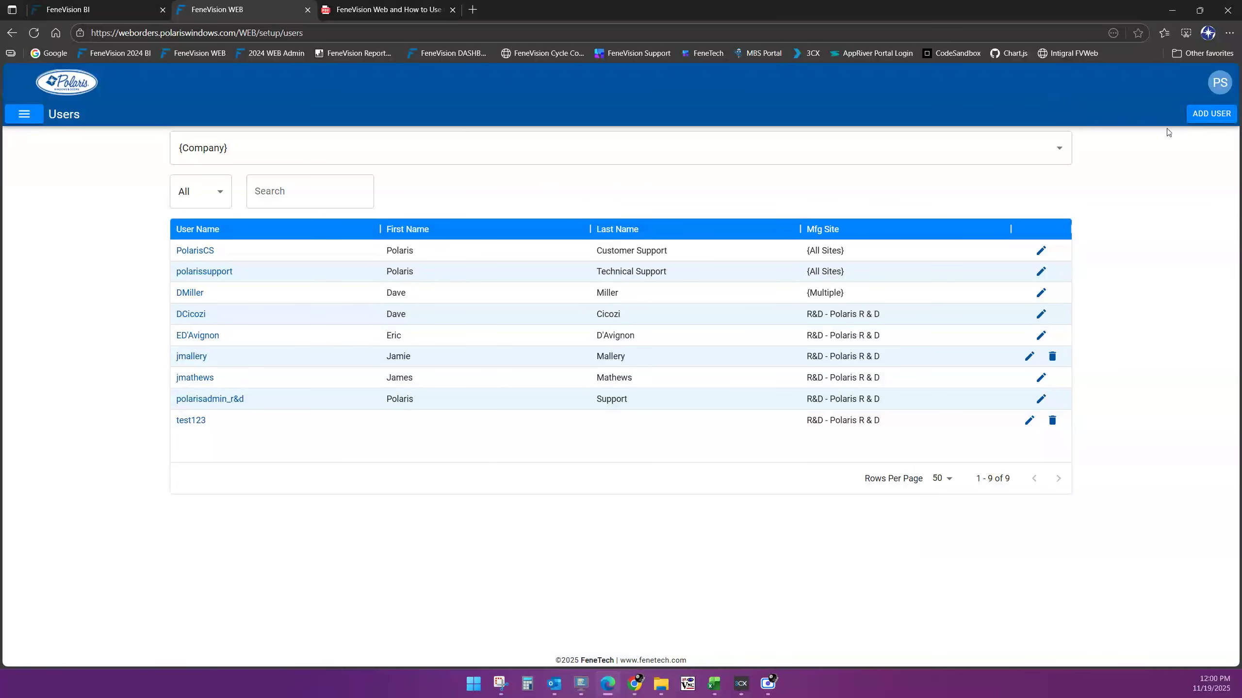
pyautogui.click(1211, 113)
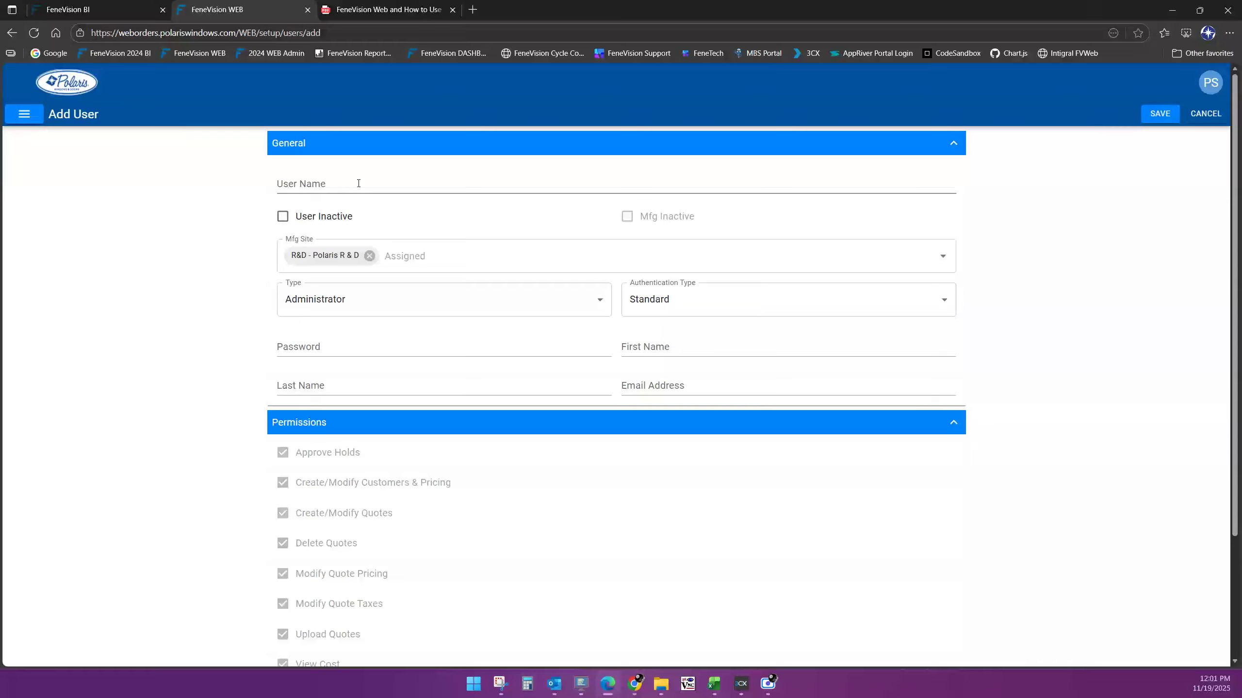
# Enter the user name 'testuser' and set the user type to Standard
pyautogui.click(357, 184)
pyautogui.write('testuse')
pyautogui.press('Tab')
pyautogui.press('Tab')
pyautogui.press('Tab')
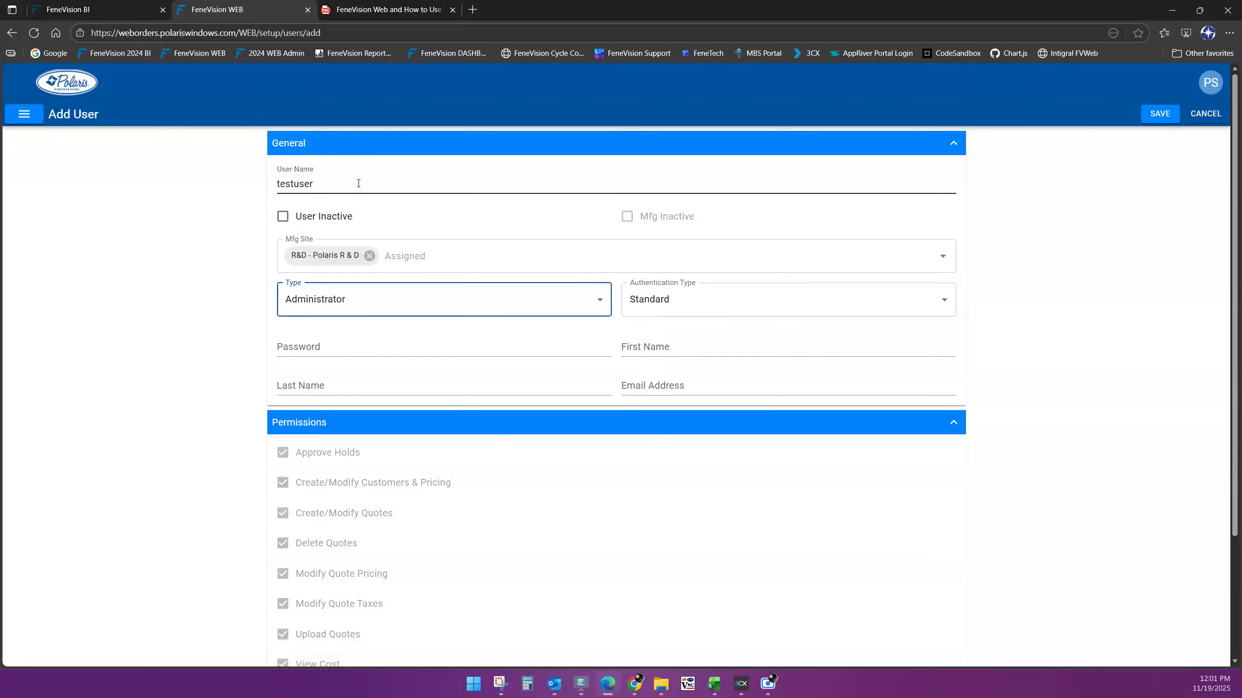
pyautogui.click(601, 300)
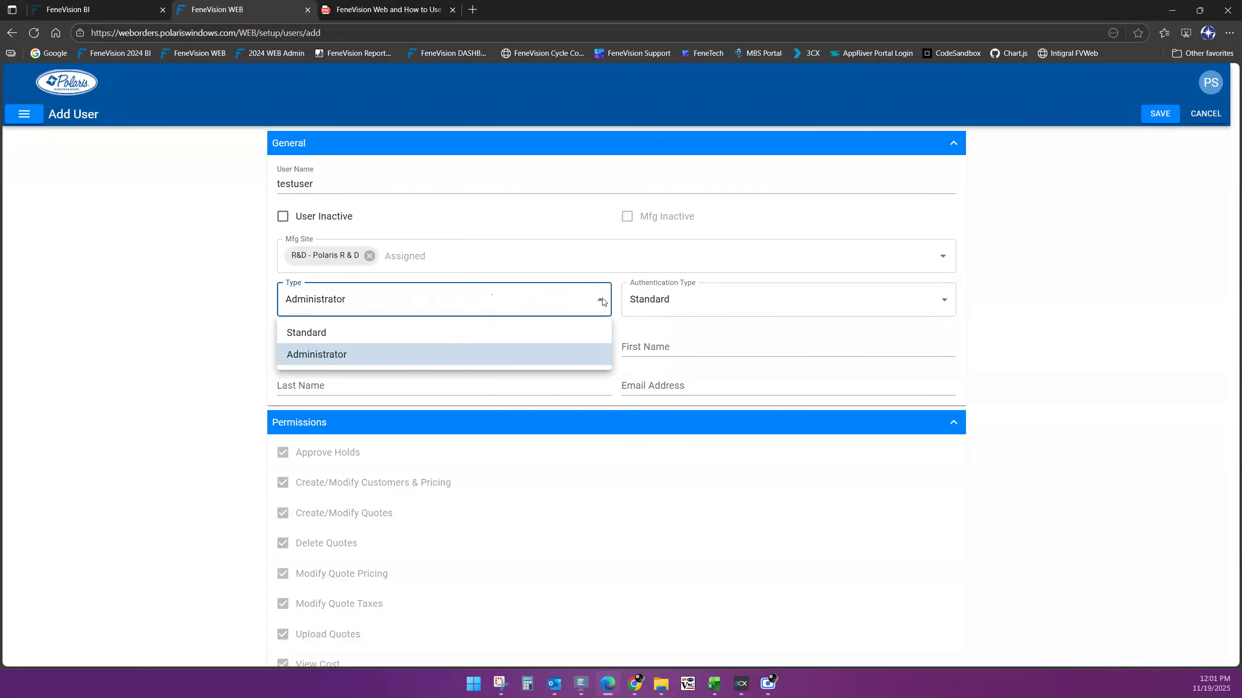
pyautogui.click(601, 300)
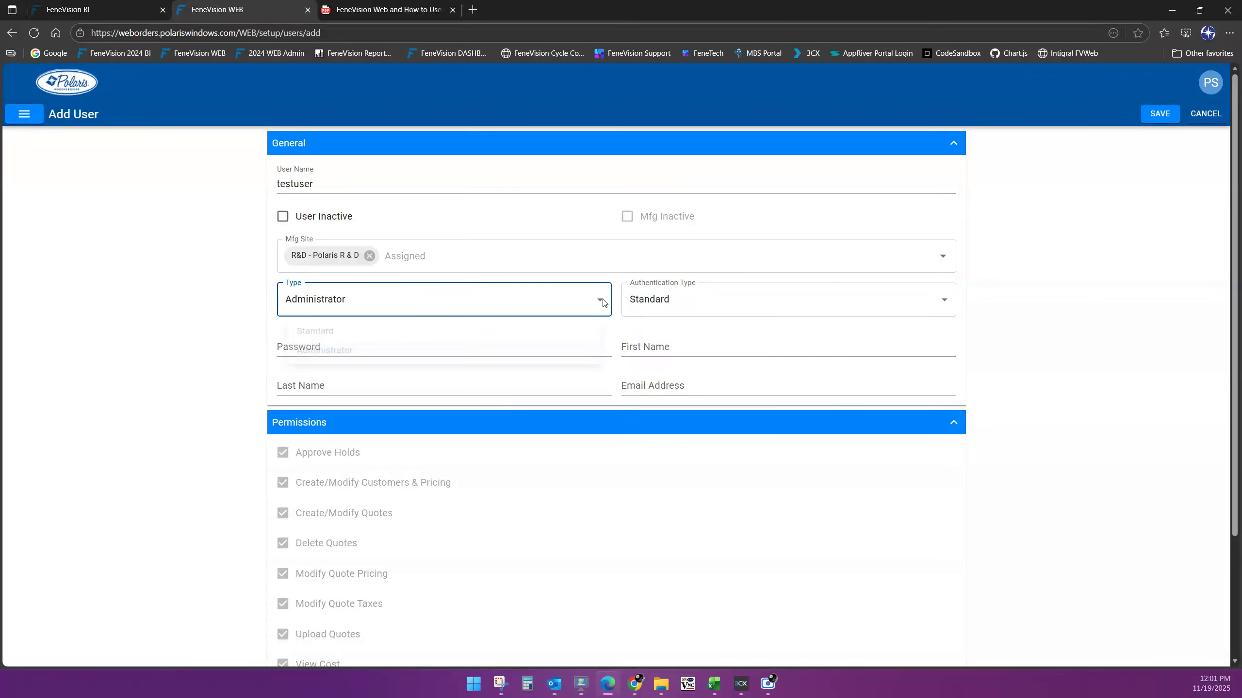
pyautogui.scroll(-3, 579, 568)
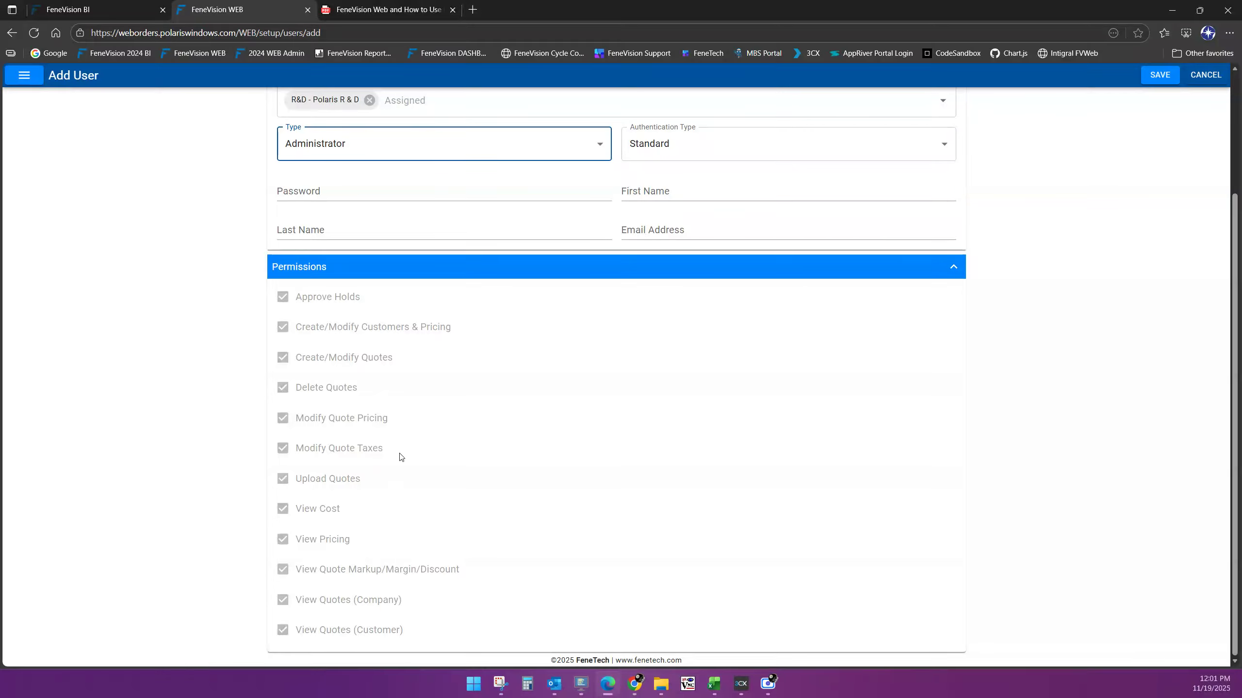
pyautogui.scroll(2, 399, 440)
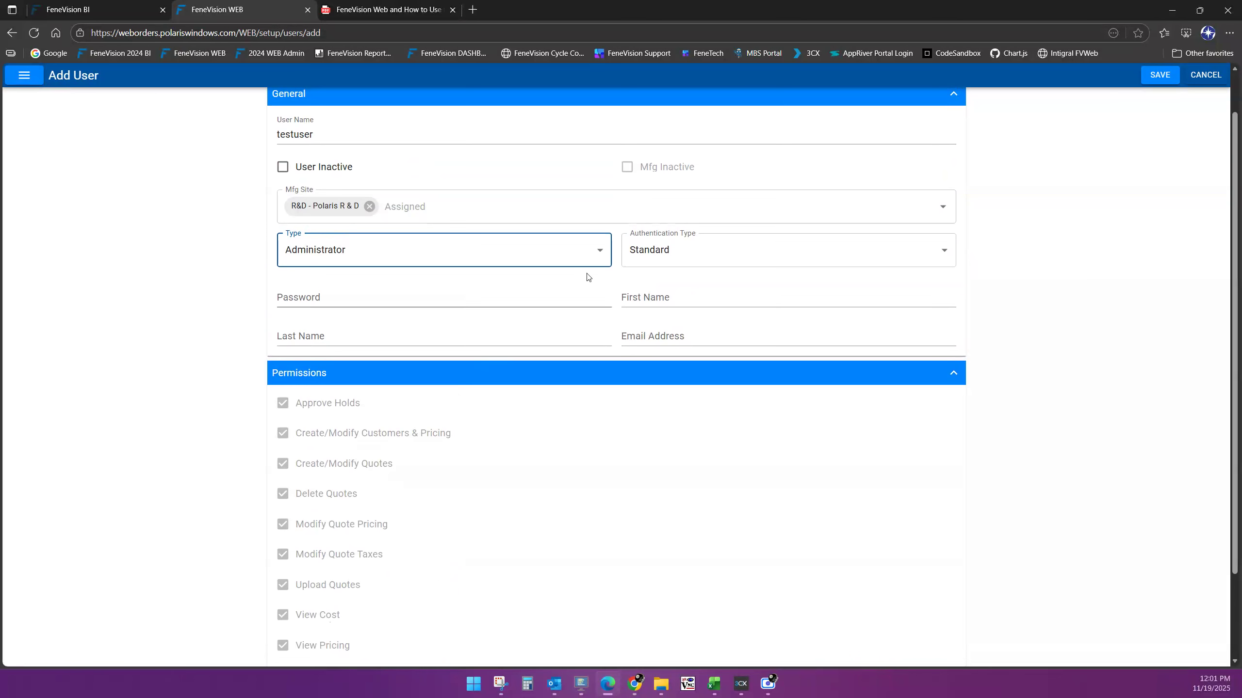
pyautogui.click(594, 251)
pyautogui.click(323, 284)
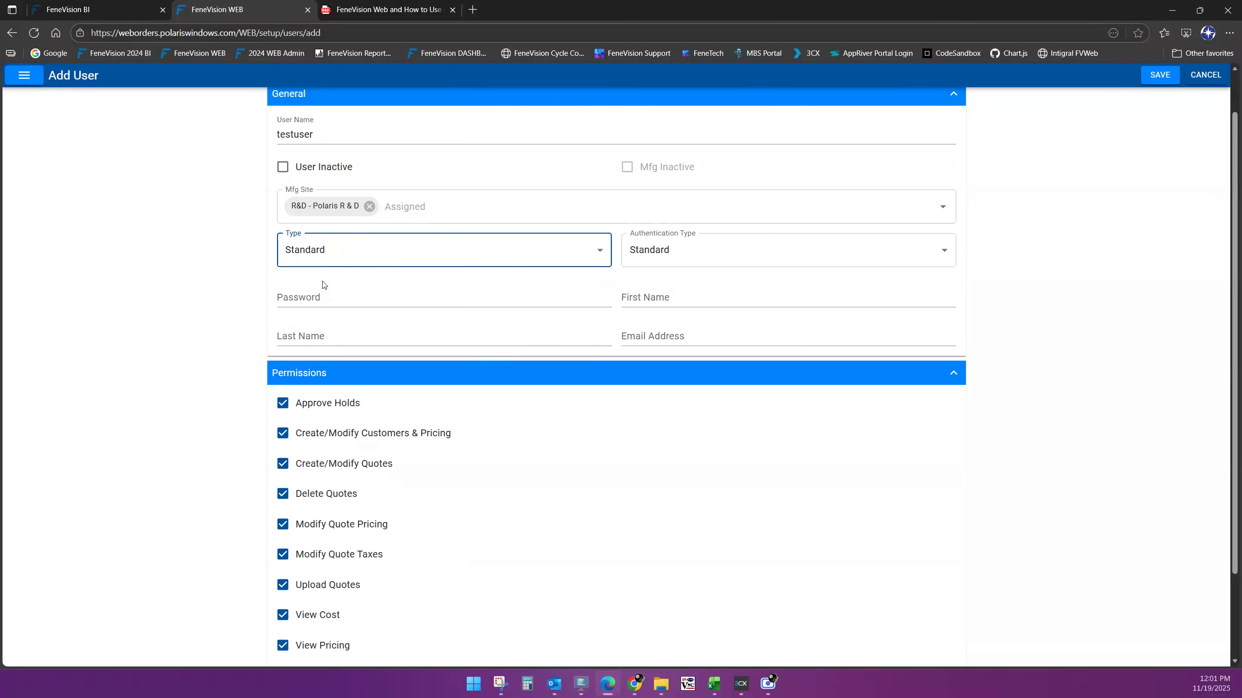
pyautogui.scroll(-2, 739, 524)
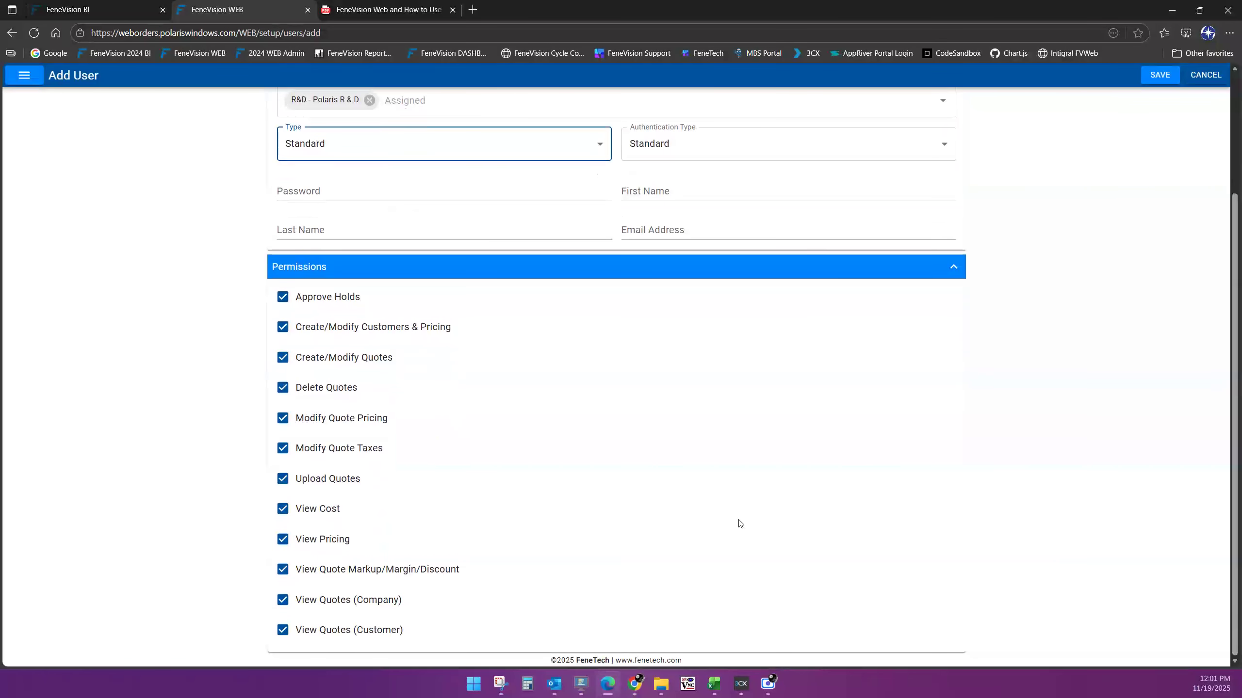
pyautogui.scroll(1, 739, 524)
# Fill in the new user's password, first and last name, and e-mail address
pyautogui.click(343, 249)
pyautogui.scroll(2, 402, 284)
pyautogui.write('••••••••')
pyautogui.press('Tab')
pyautogui.write('Test')
pyautogui.press('Tab')
pyautogui.write('User')
pyautogui.press('Tab')
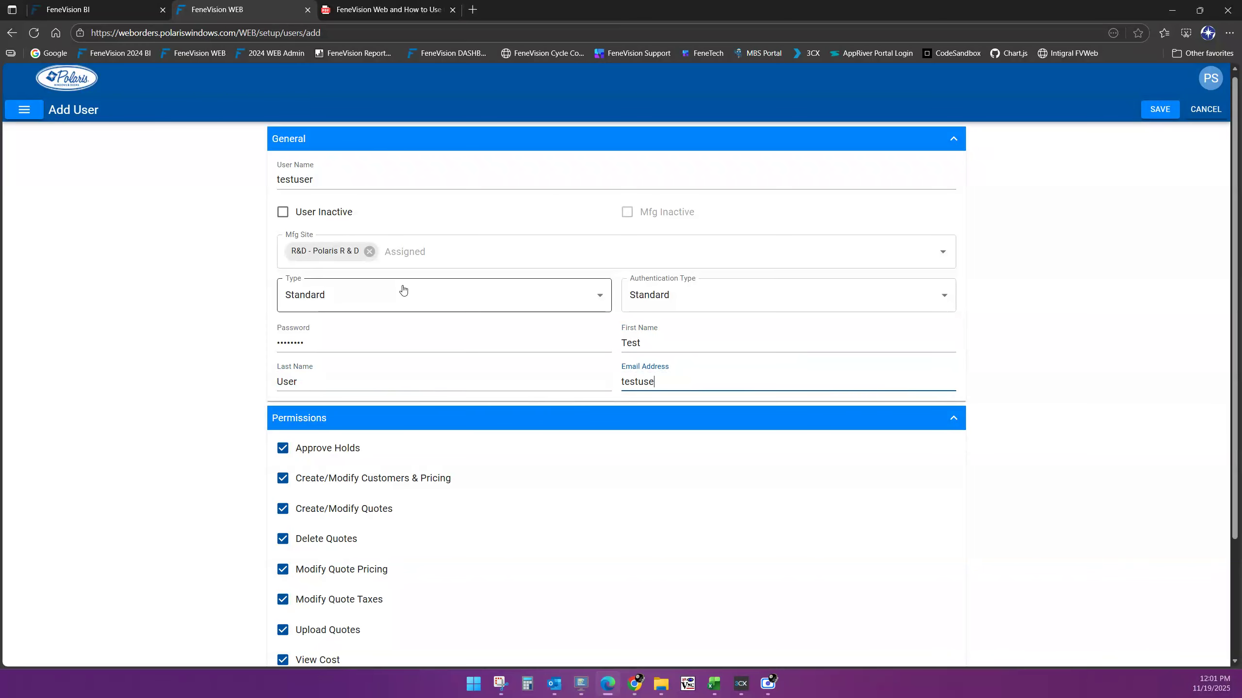
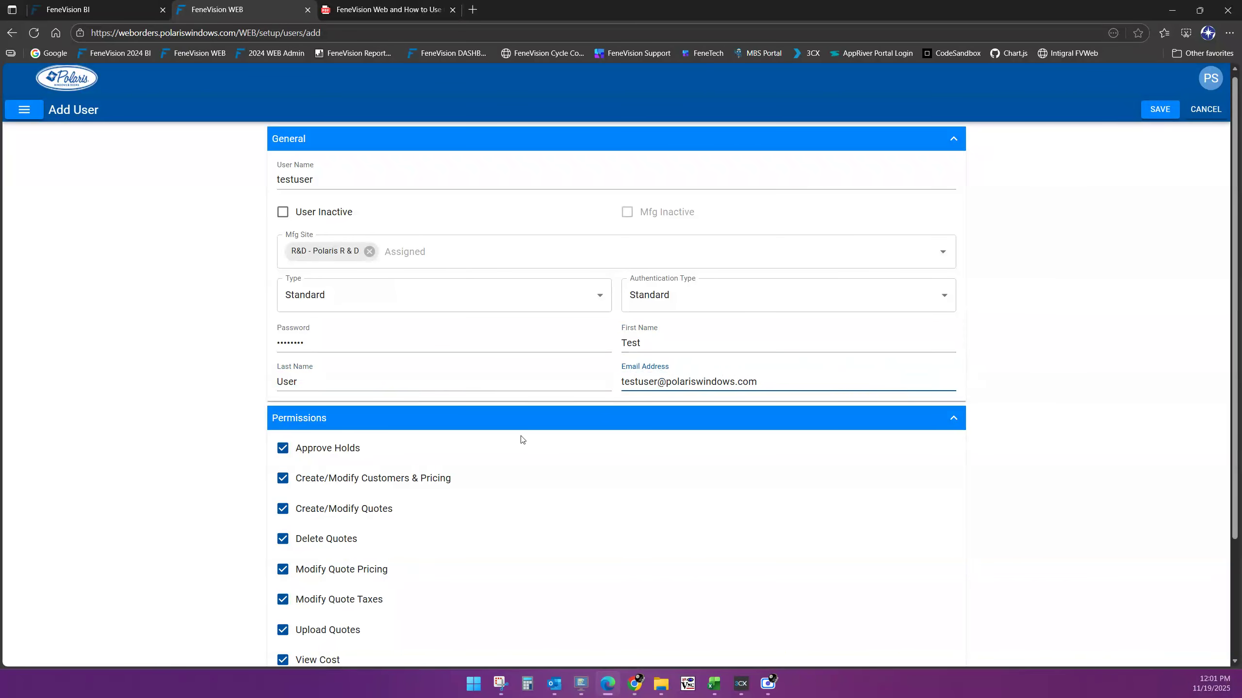
# Uncheck Modify Quote Pricing, Modify Quote Taxes and View Cost, then save the user
pyautogui.scroll(-2, 1101, 386)
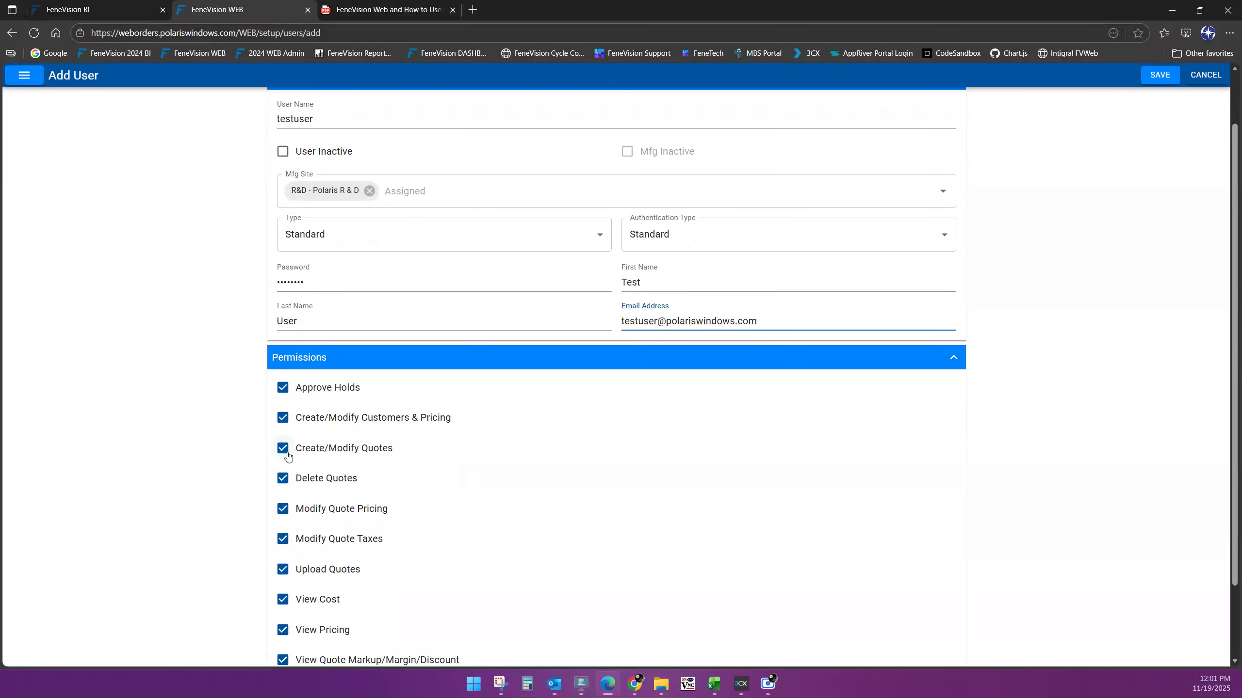
pyautogui.click(289, 508)
pyautogui.scroll(-3, 648, 499)
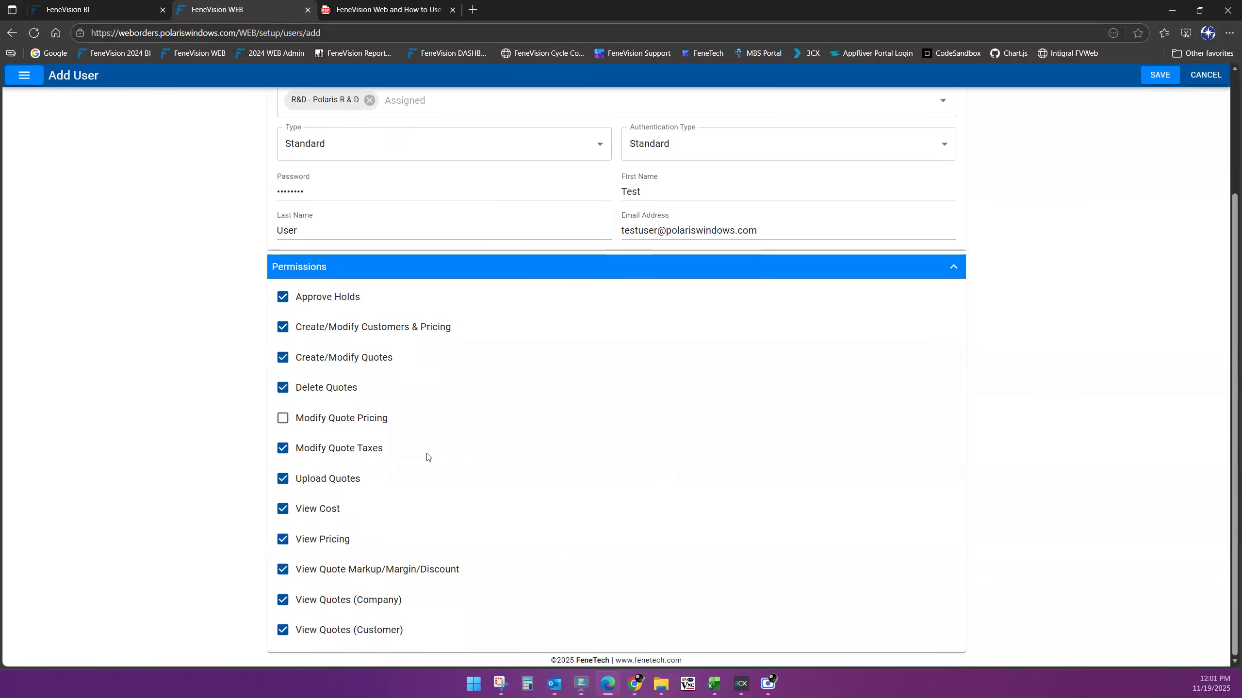
pyautogui.click(286, 451)
pyautogui.click(288, 513)
pyautogui.scroll(3, 774, 492)
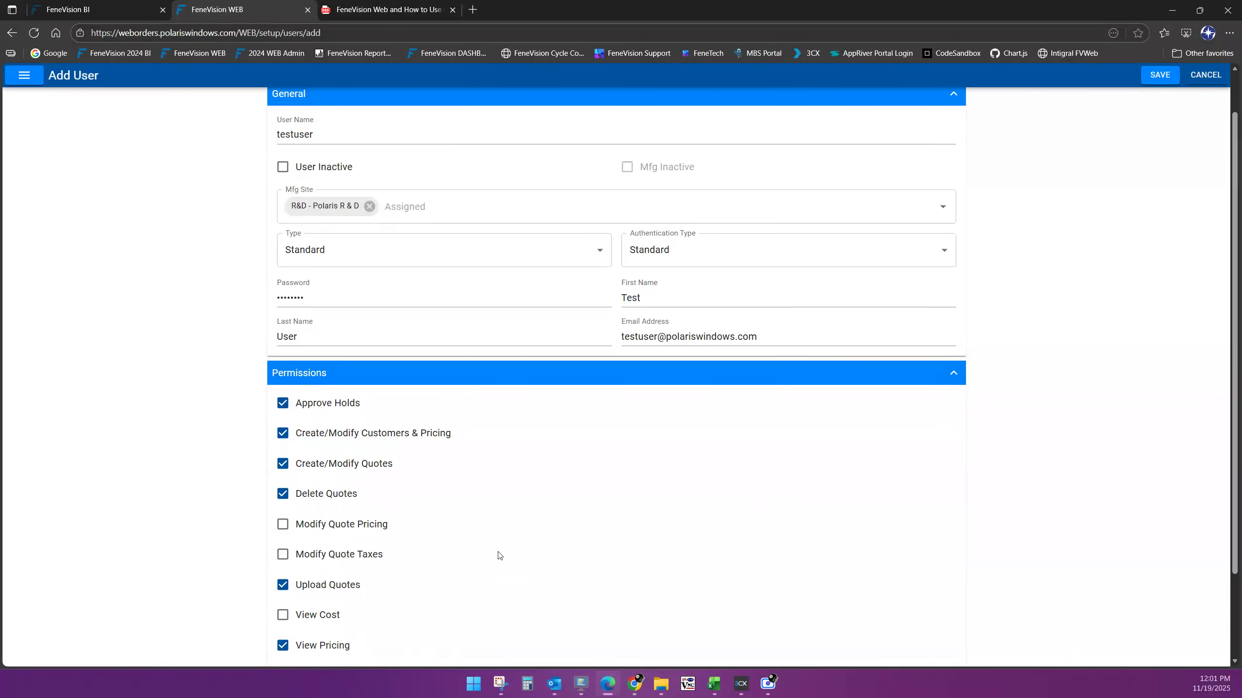
pyautogui.scroll(-3, 399, 465)
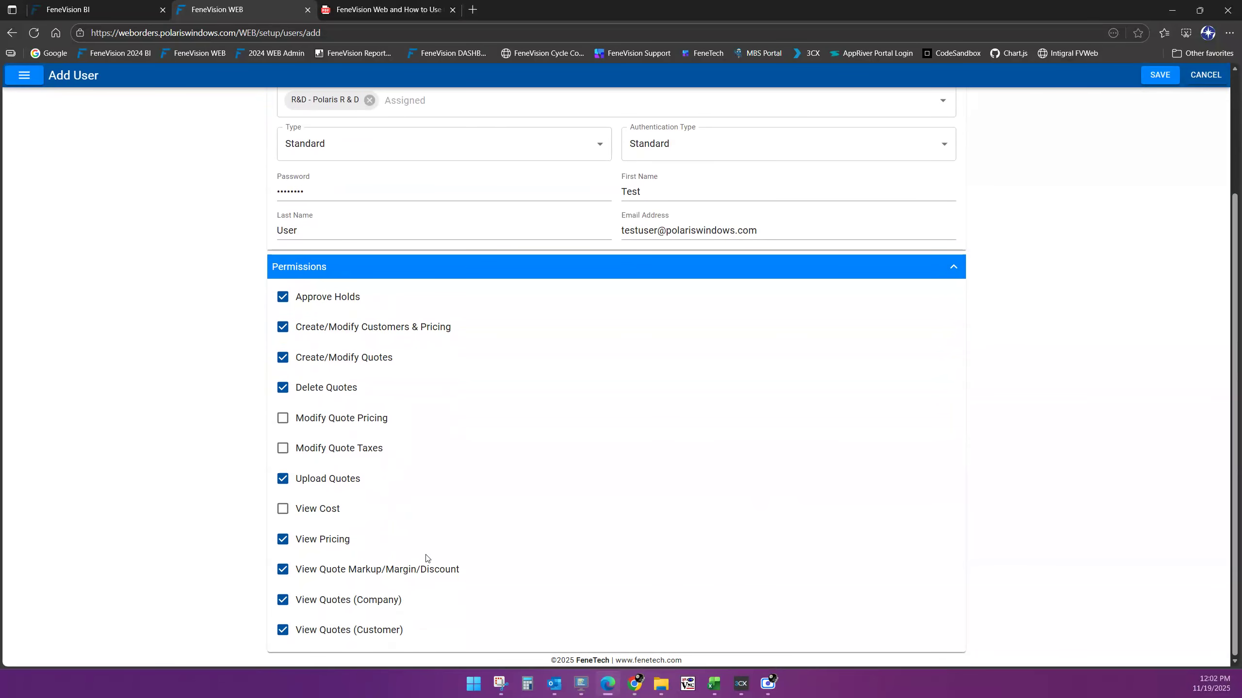
pyautogui.scroll(3, 428, 557)
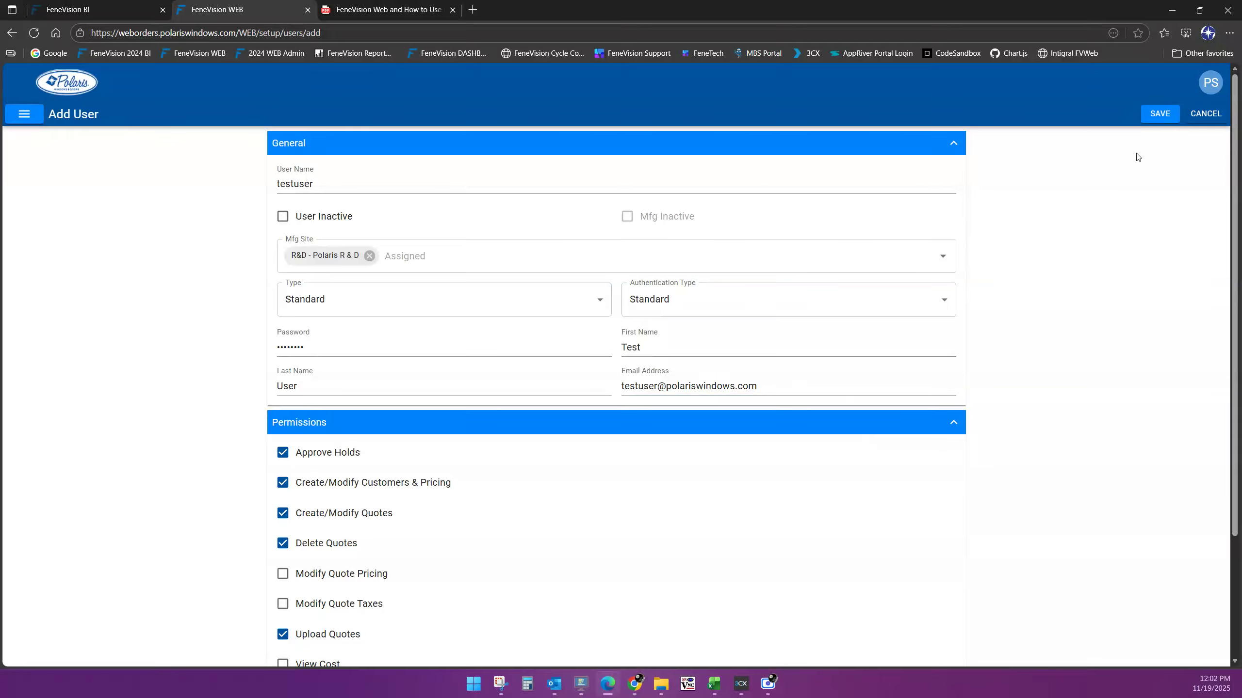
pyautogui.click(1159, 114)
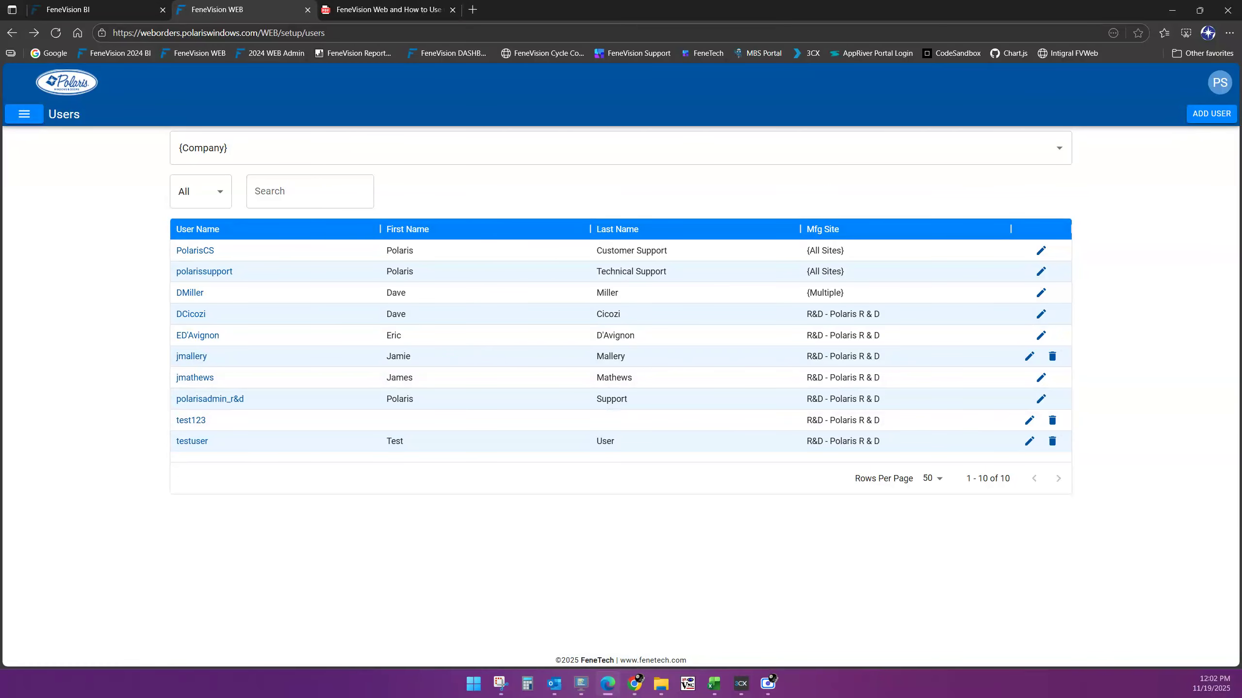
# Switch from the Users list to the video outline PDF tab with Ctrl+Tab
pyautogui.hotkey('ctrl', 'Tab')
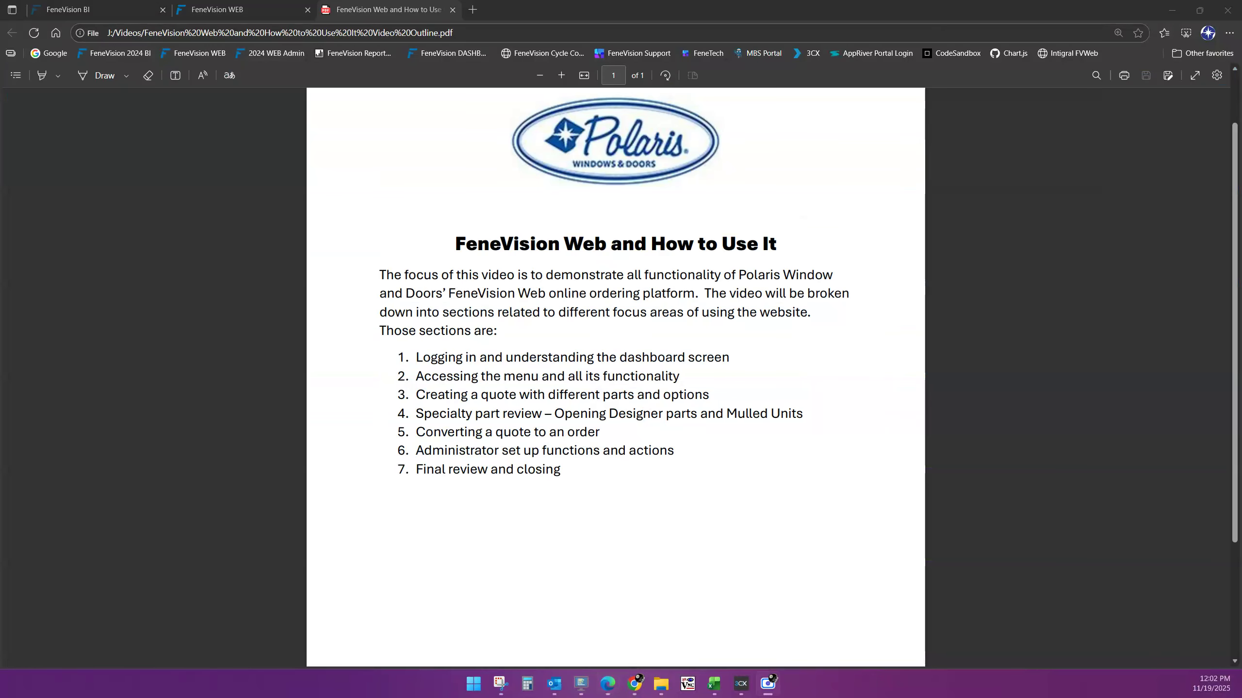